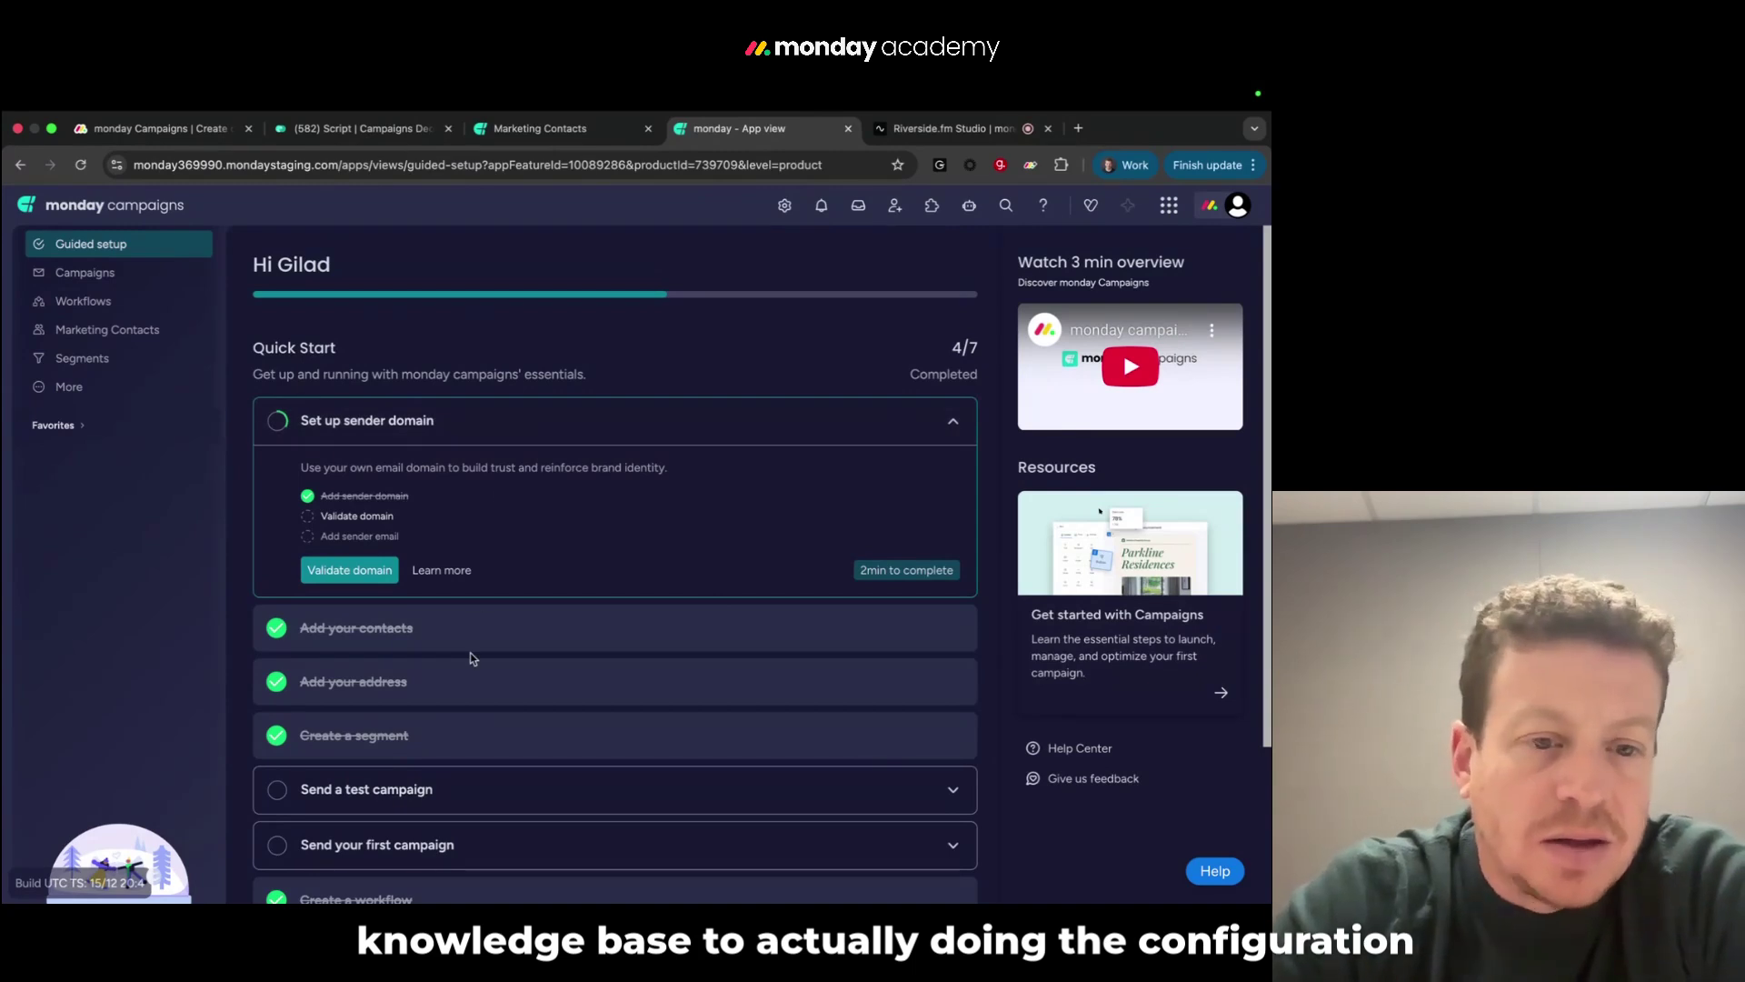
Look over the guided setup checklist, switch to the Marketing Contacts board and open the campaigns settings
{"action": "scroll", "coordinate": [471, 655], "scroll_direction": "down", "scroll_amount": 3}
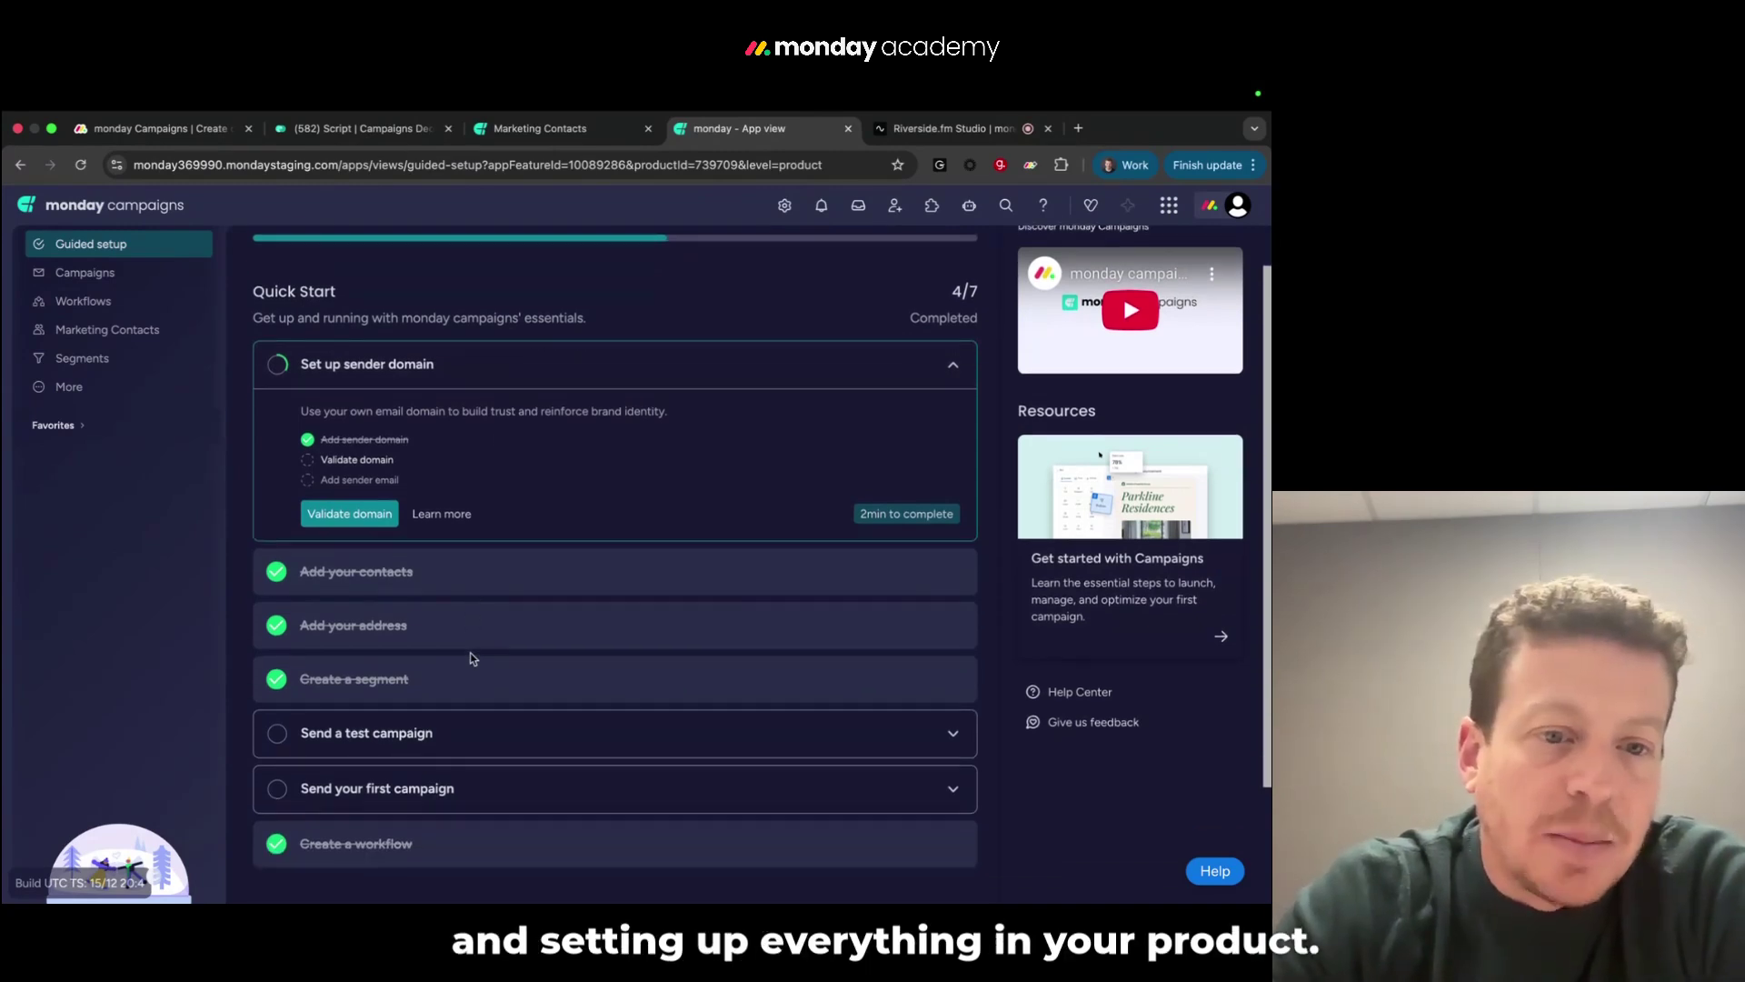
{"action": "scroll", "coordinate": [471, 654], "scroll_direction": "up", "scroll_amount": 3}
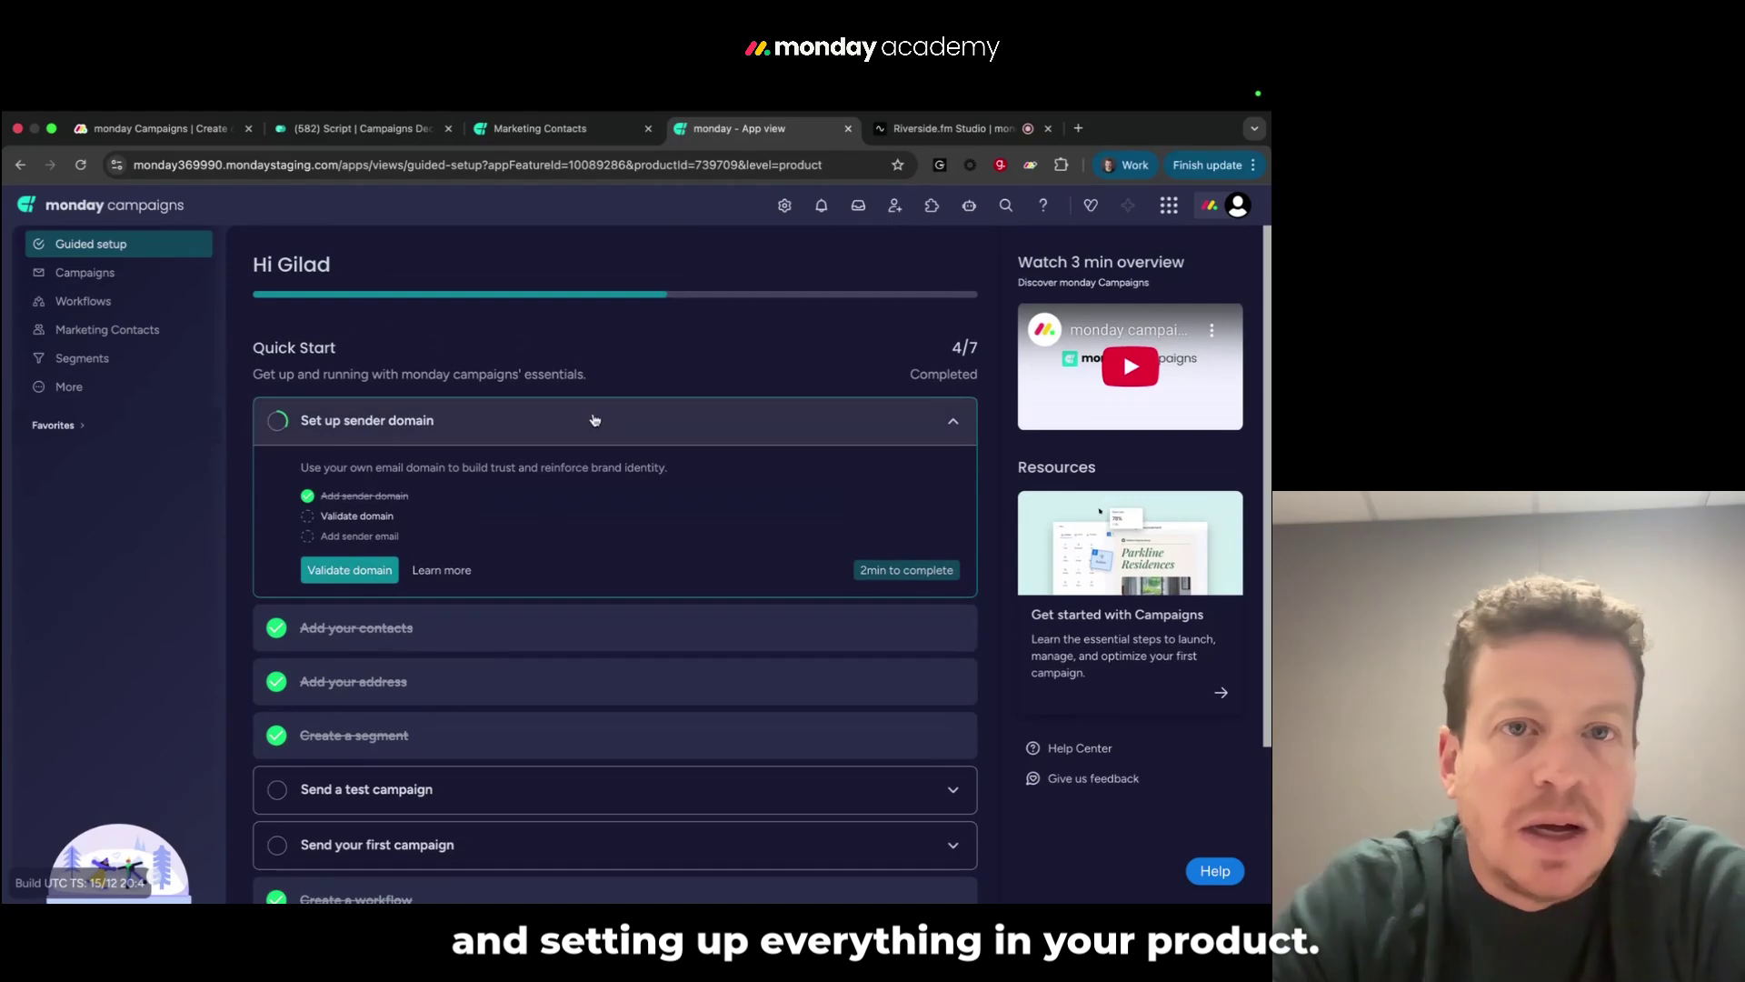
{"action": "left_click", "coordinate": [545, 129]}
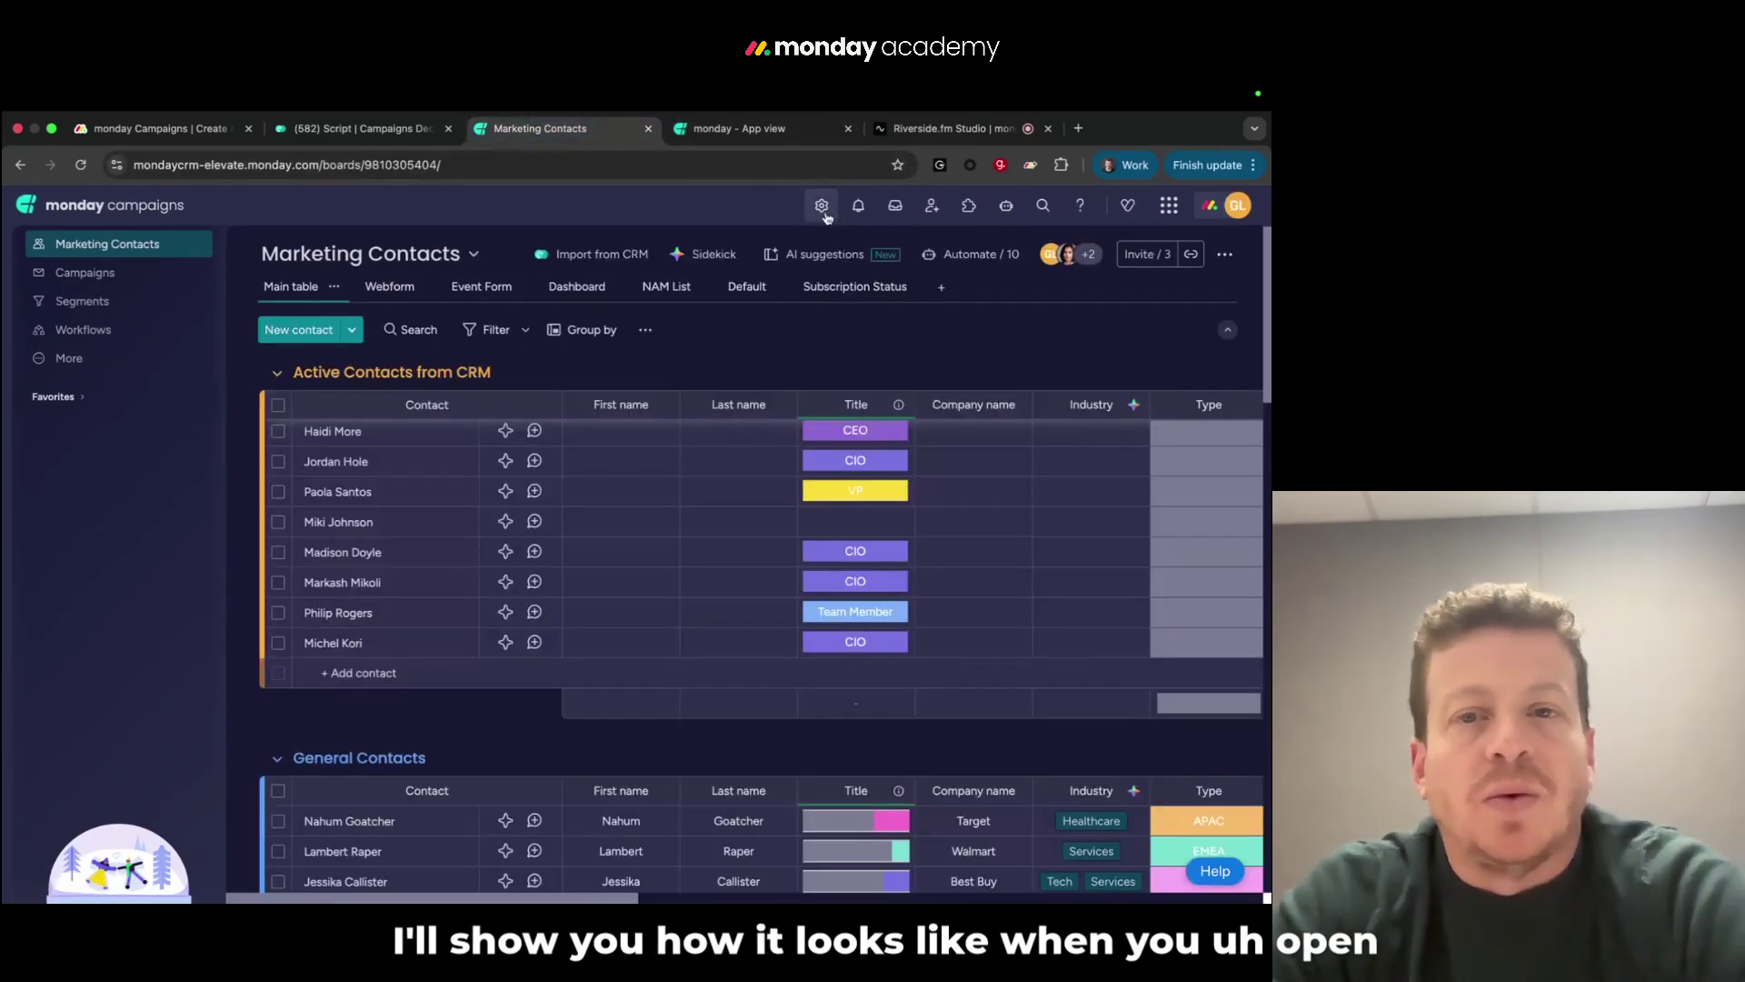
{"action": "left_click", "coordinate": [821, 206]}
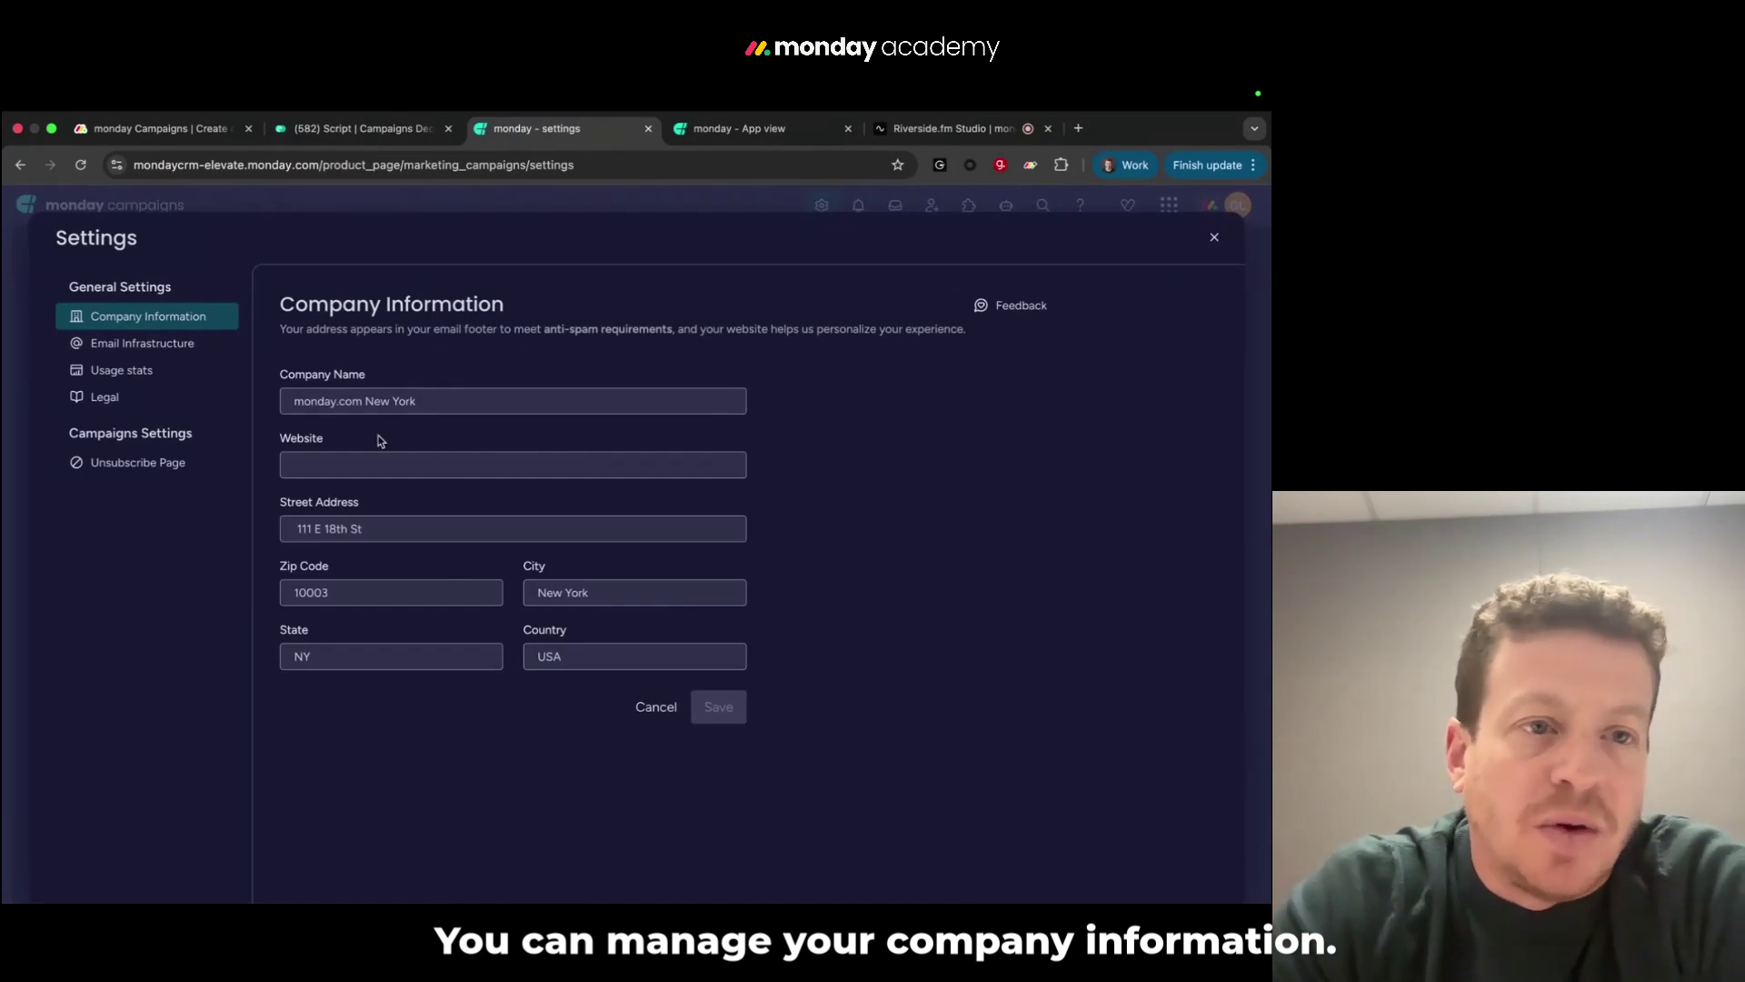
Review the email infrastructure settings for senders, domains and IP addresses, including the form for adding a domain
{"action": "left_click", "coordinate": [159, 349]}
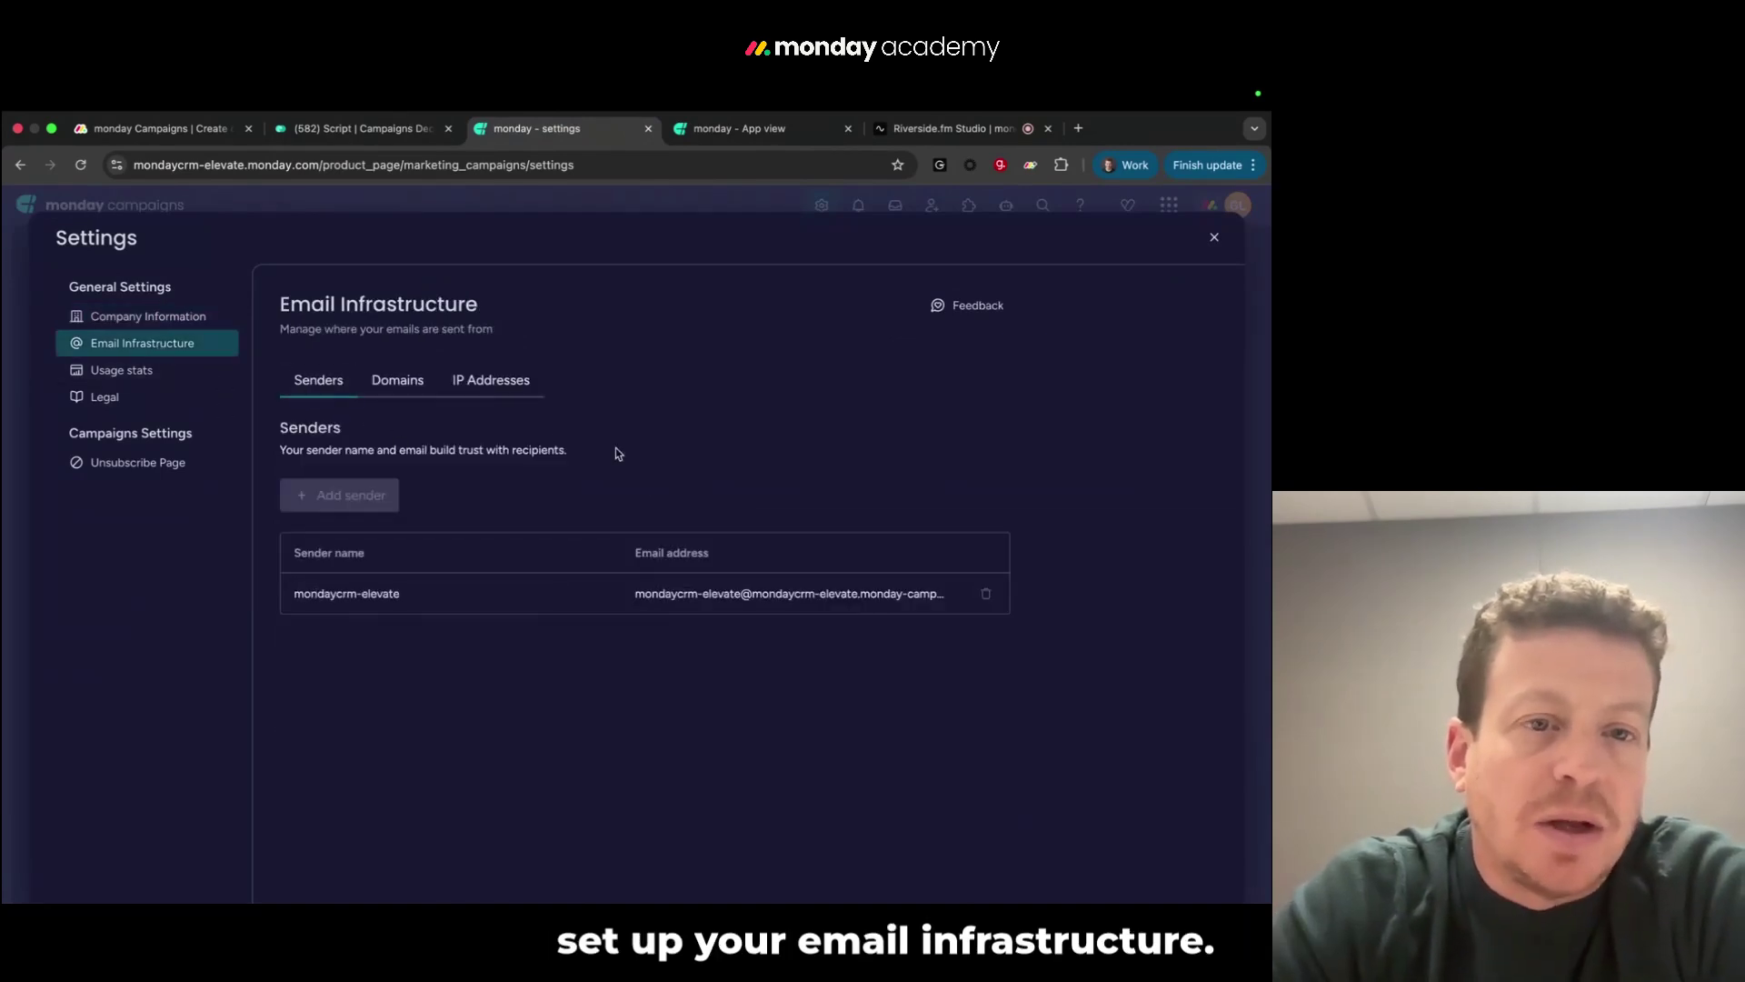
{"action": "left_click", "coordinate": [396, 386]}
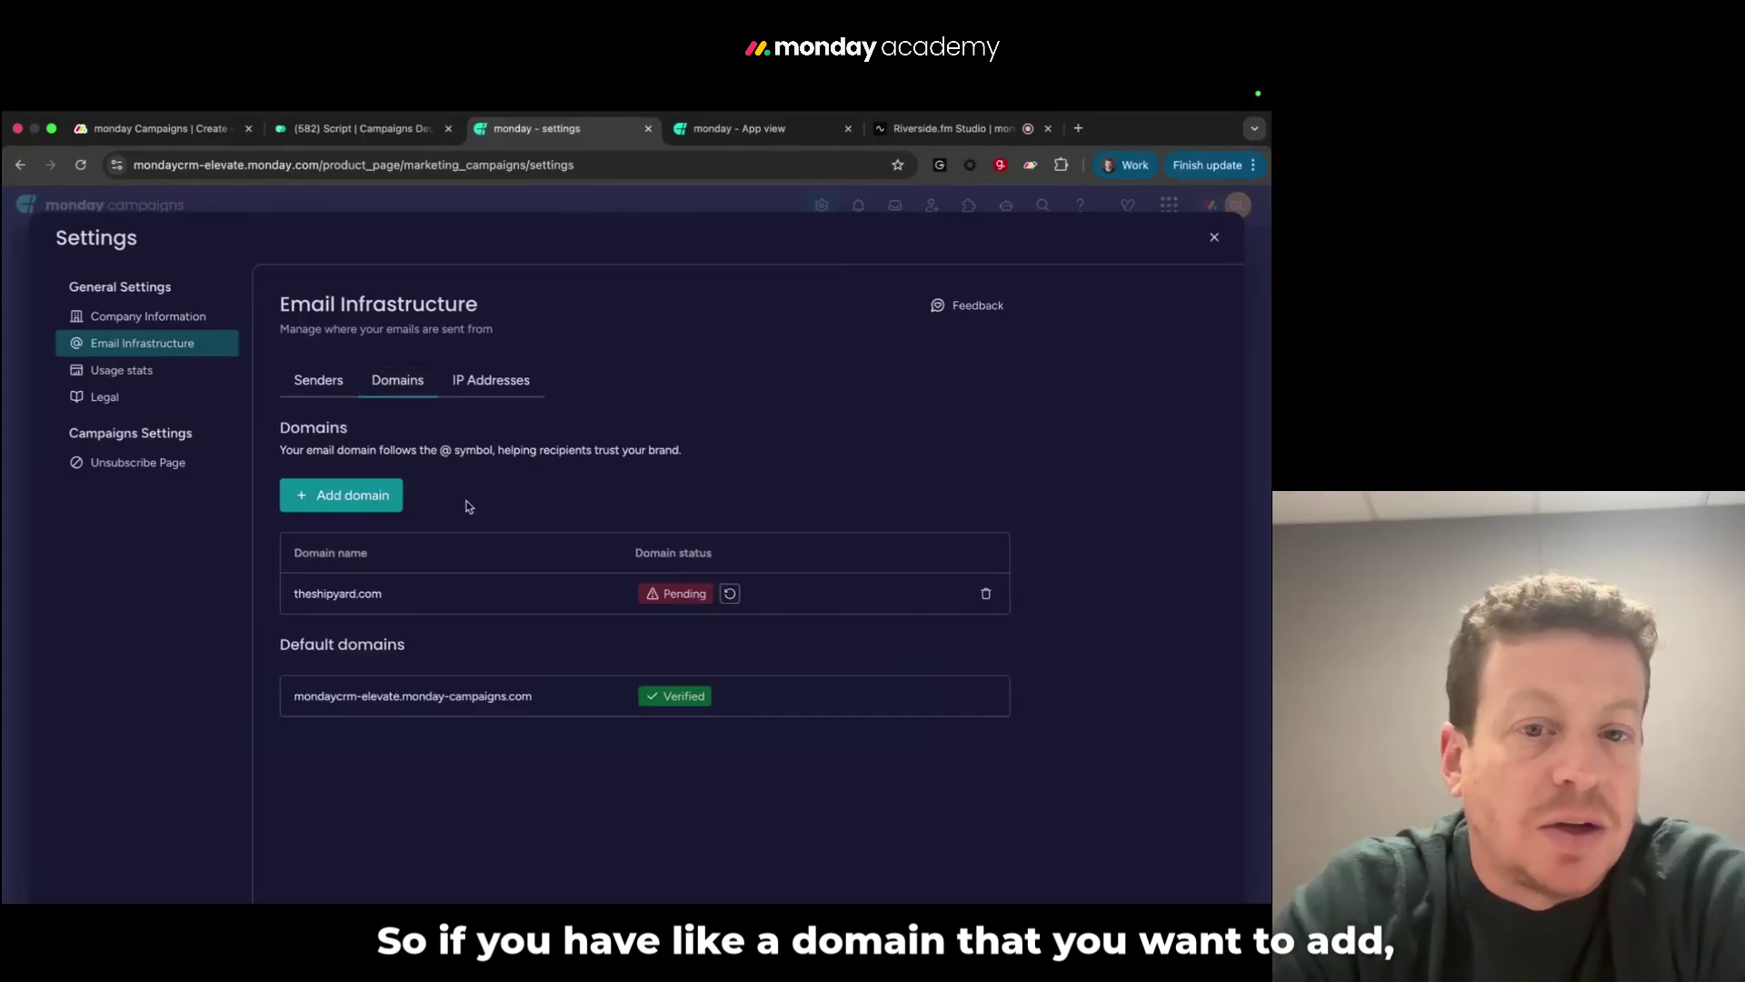
{"action": "left_click", "coordinate": [366, 498]}
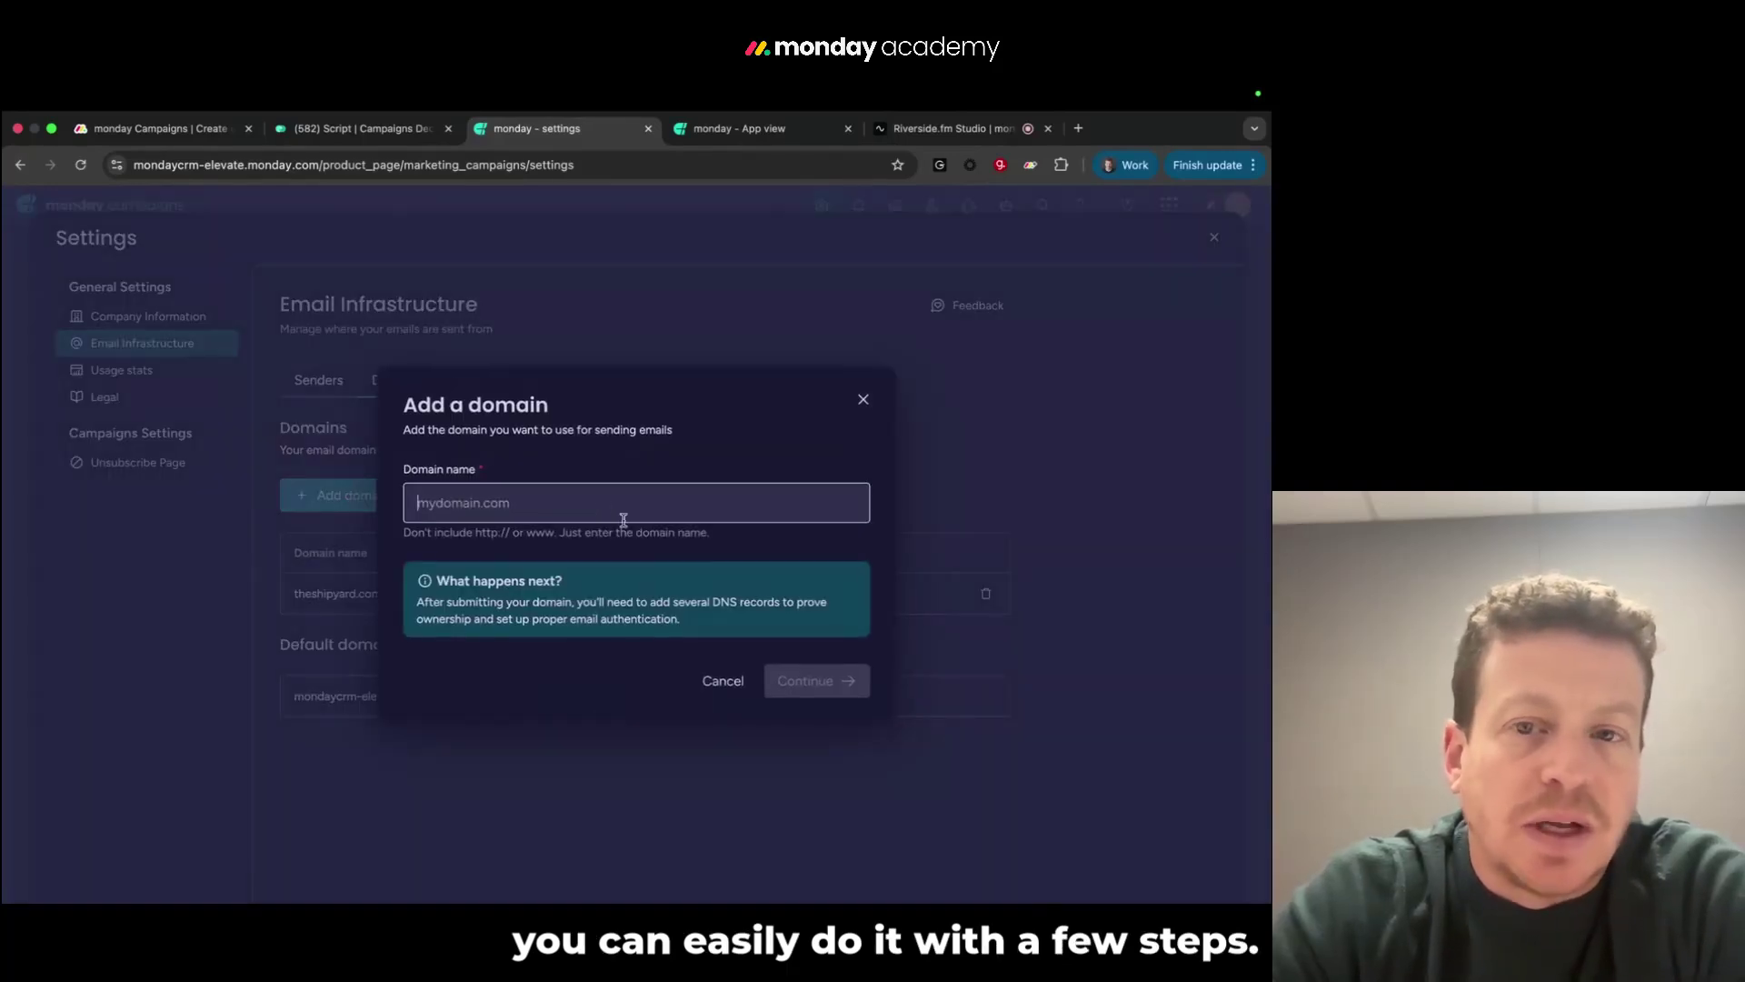
{"action": "left_click", "coordinate": [863, 400]}
{"action": "left_click", "coordinate": [491, 380]}
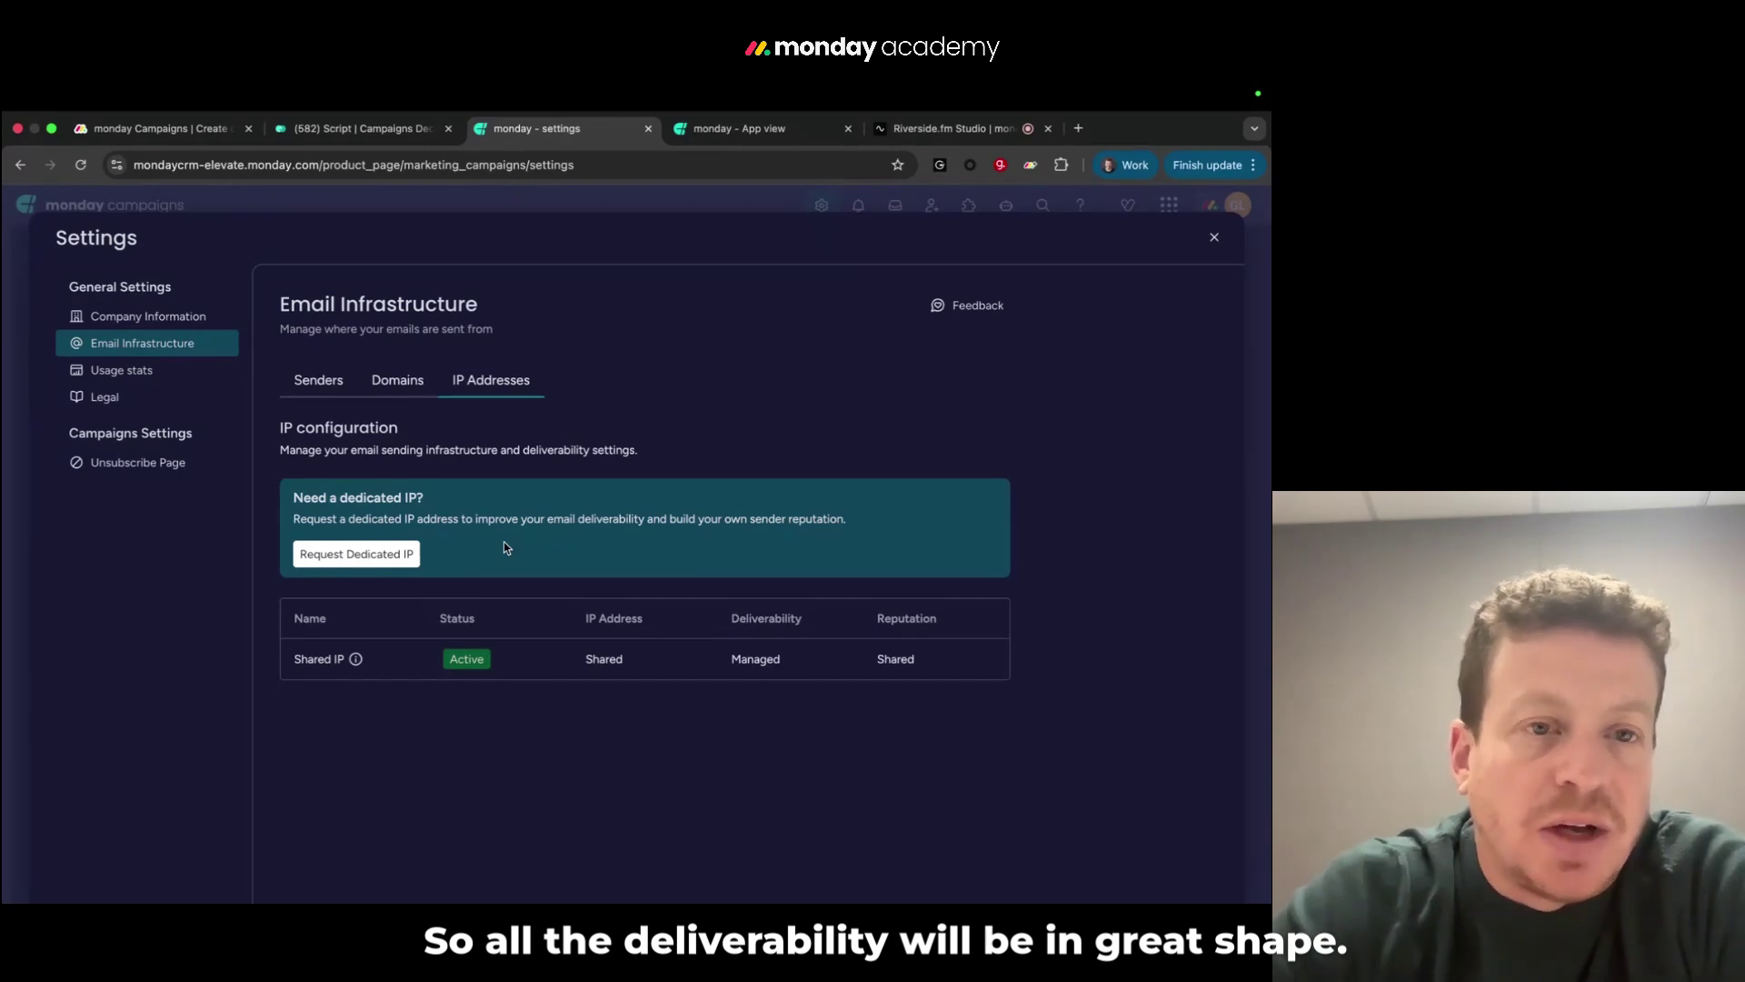
{"action": "left_click", "coordinate": [316, 383]}
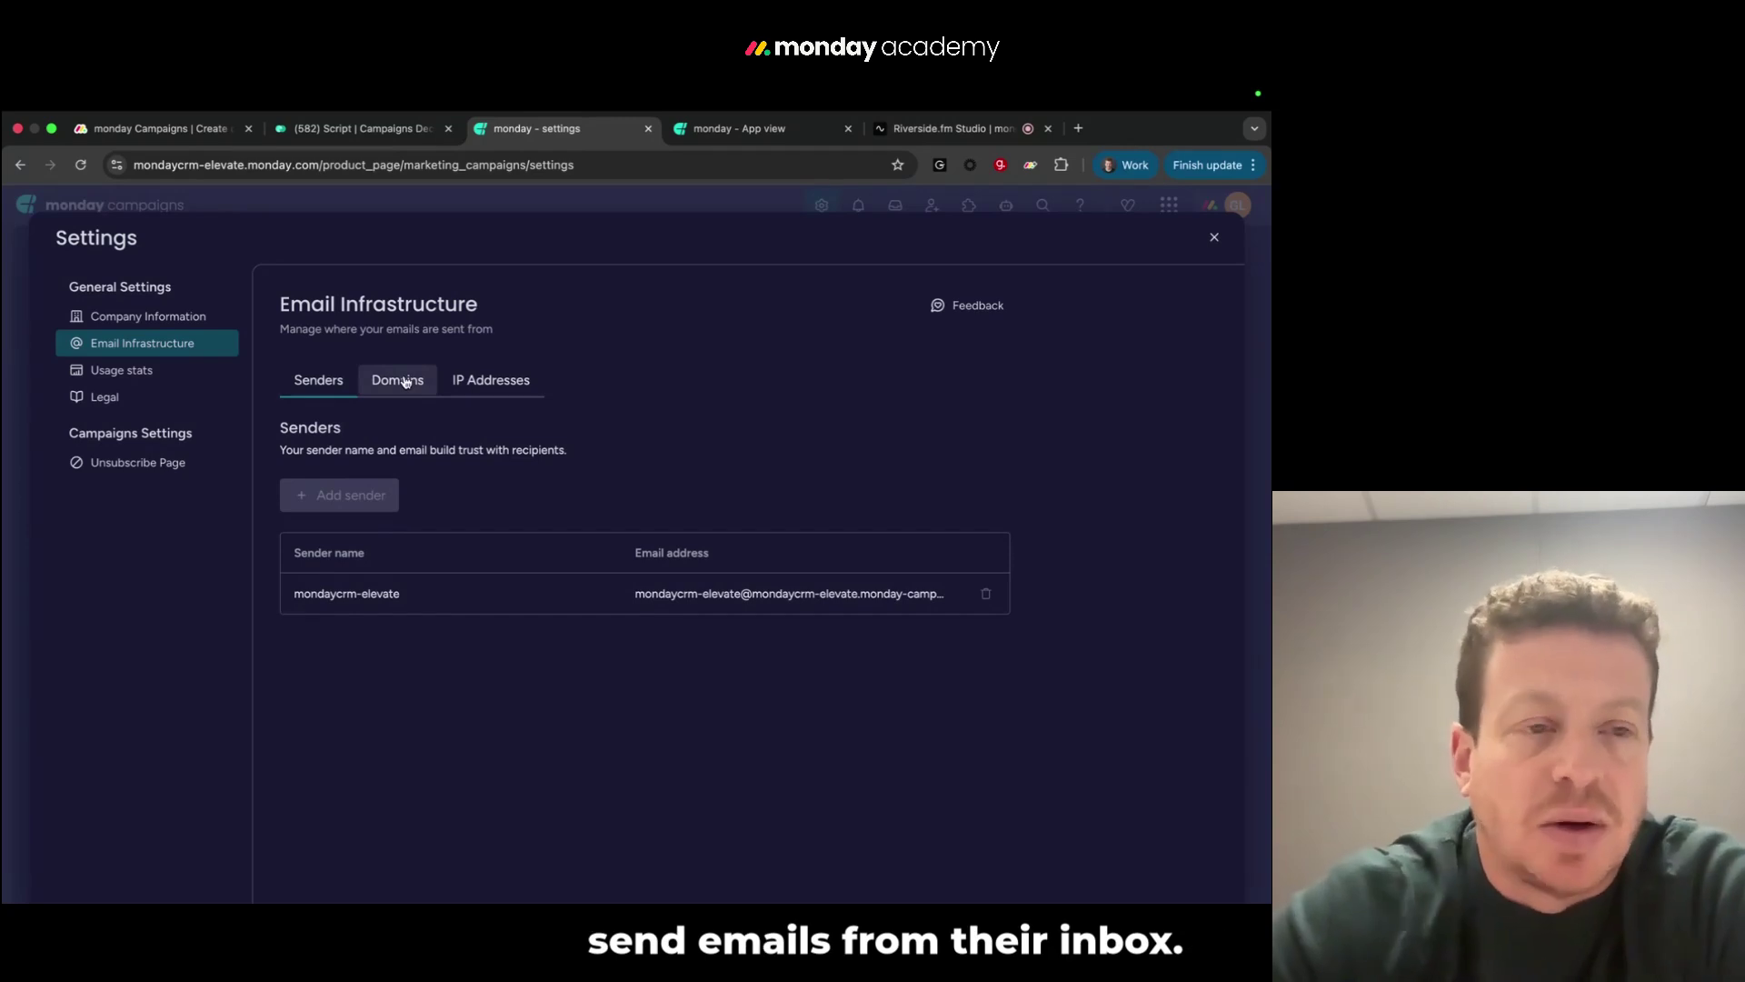
Review the account usage stats and read through the legal requirements and legal basis types
{"action": "left_click", "coordinate": [134, 374]}
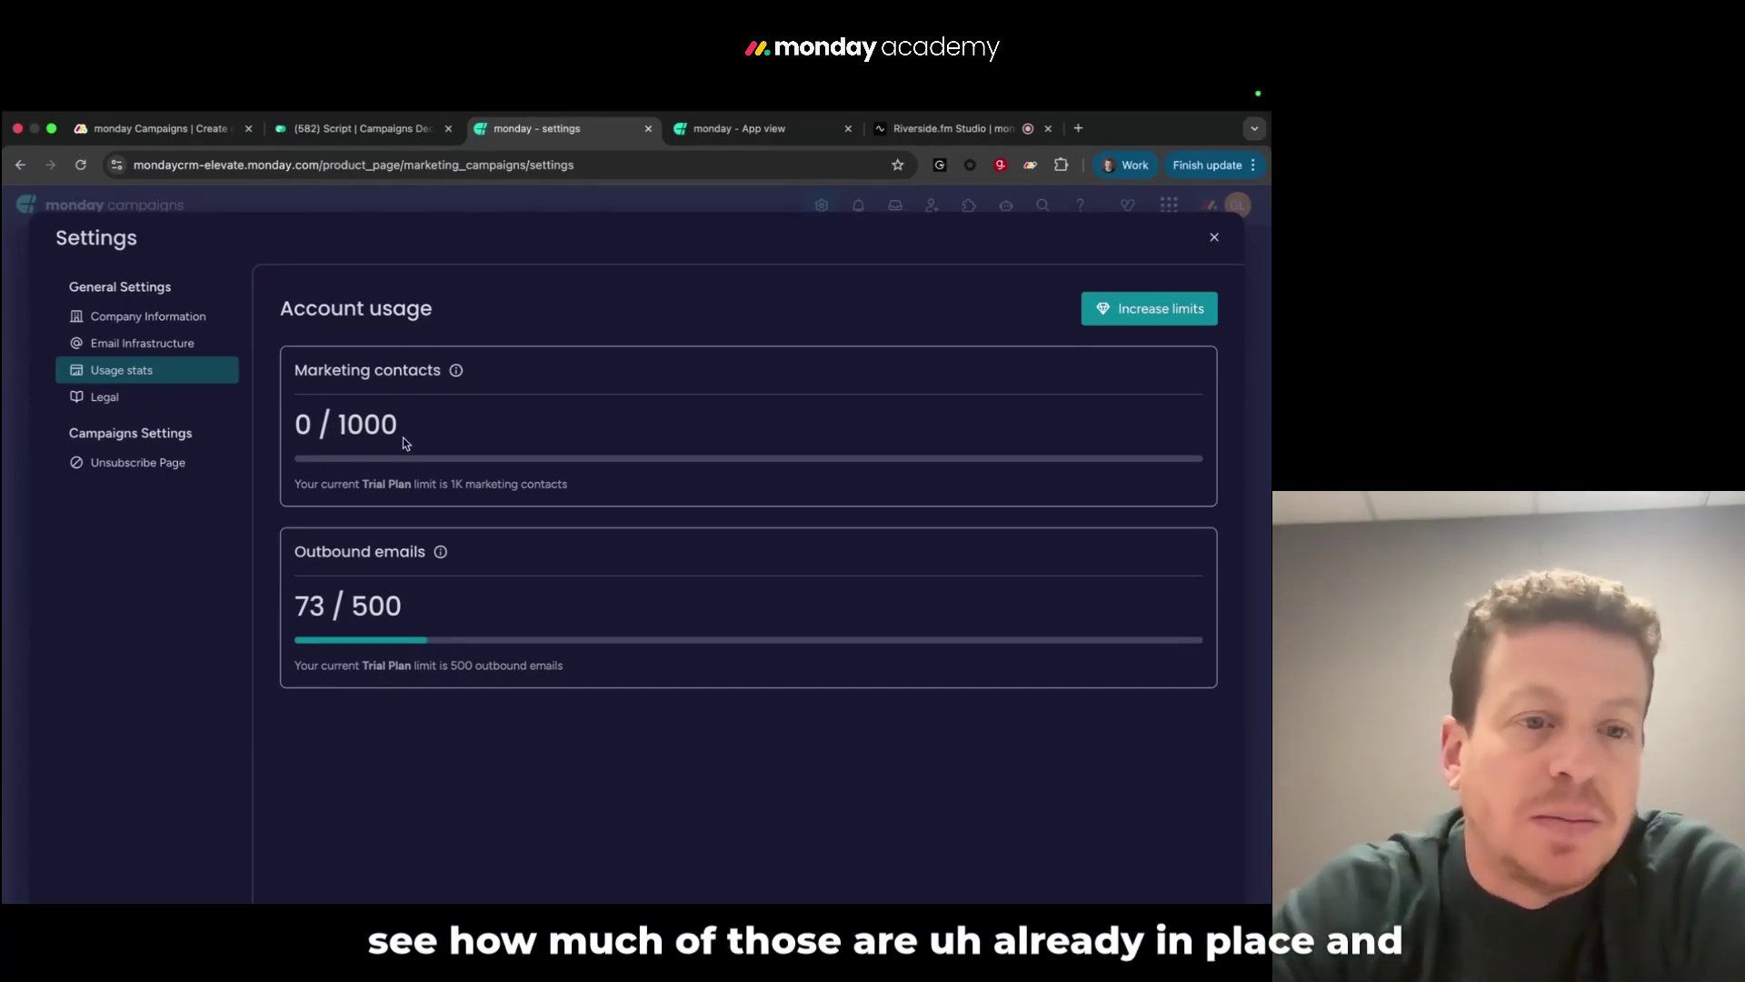
{"action": "left_click", "coordinate": [103, 401]}
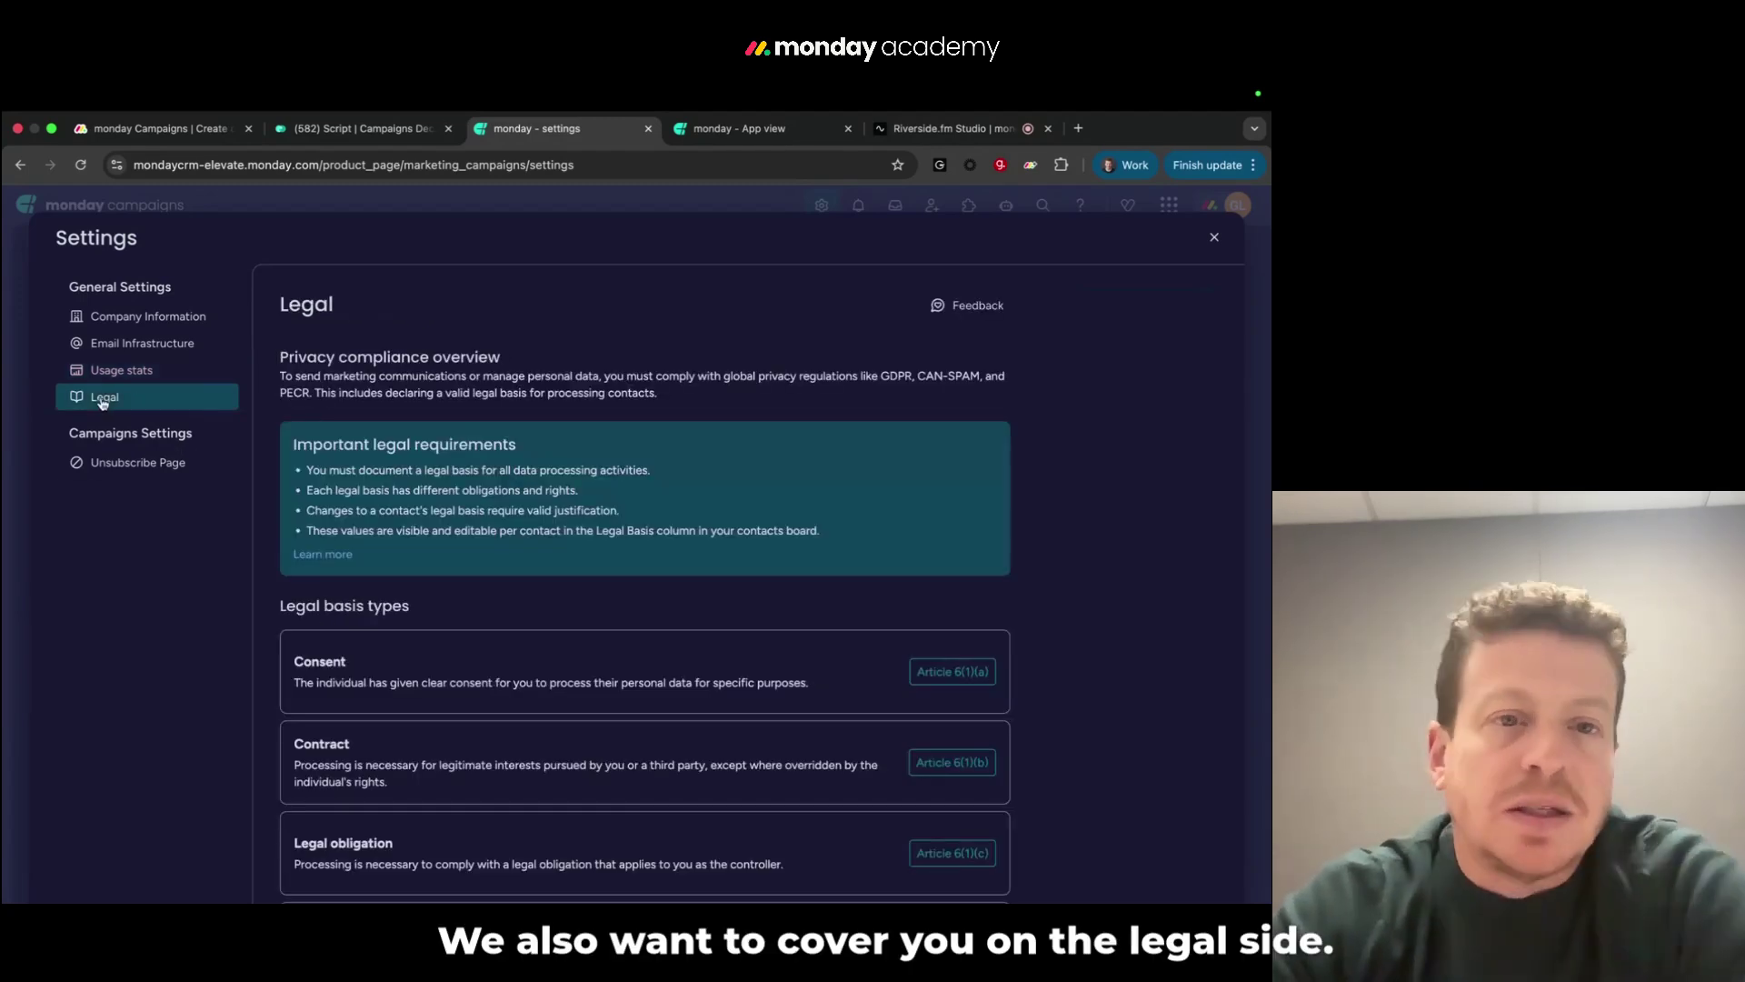
{"action": "scroll", "coordinate": [531, 559], "scroll_direction": "down", "scroll_amount": 3}
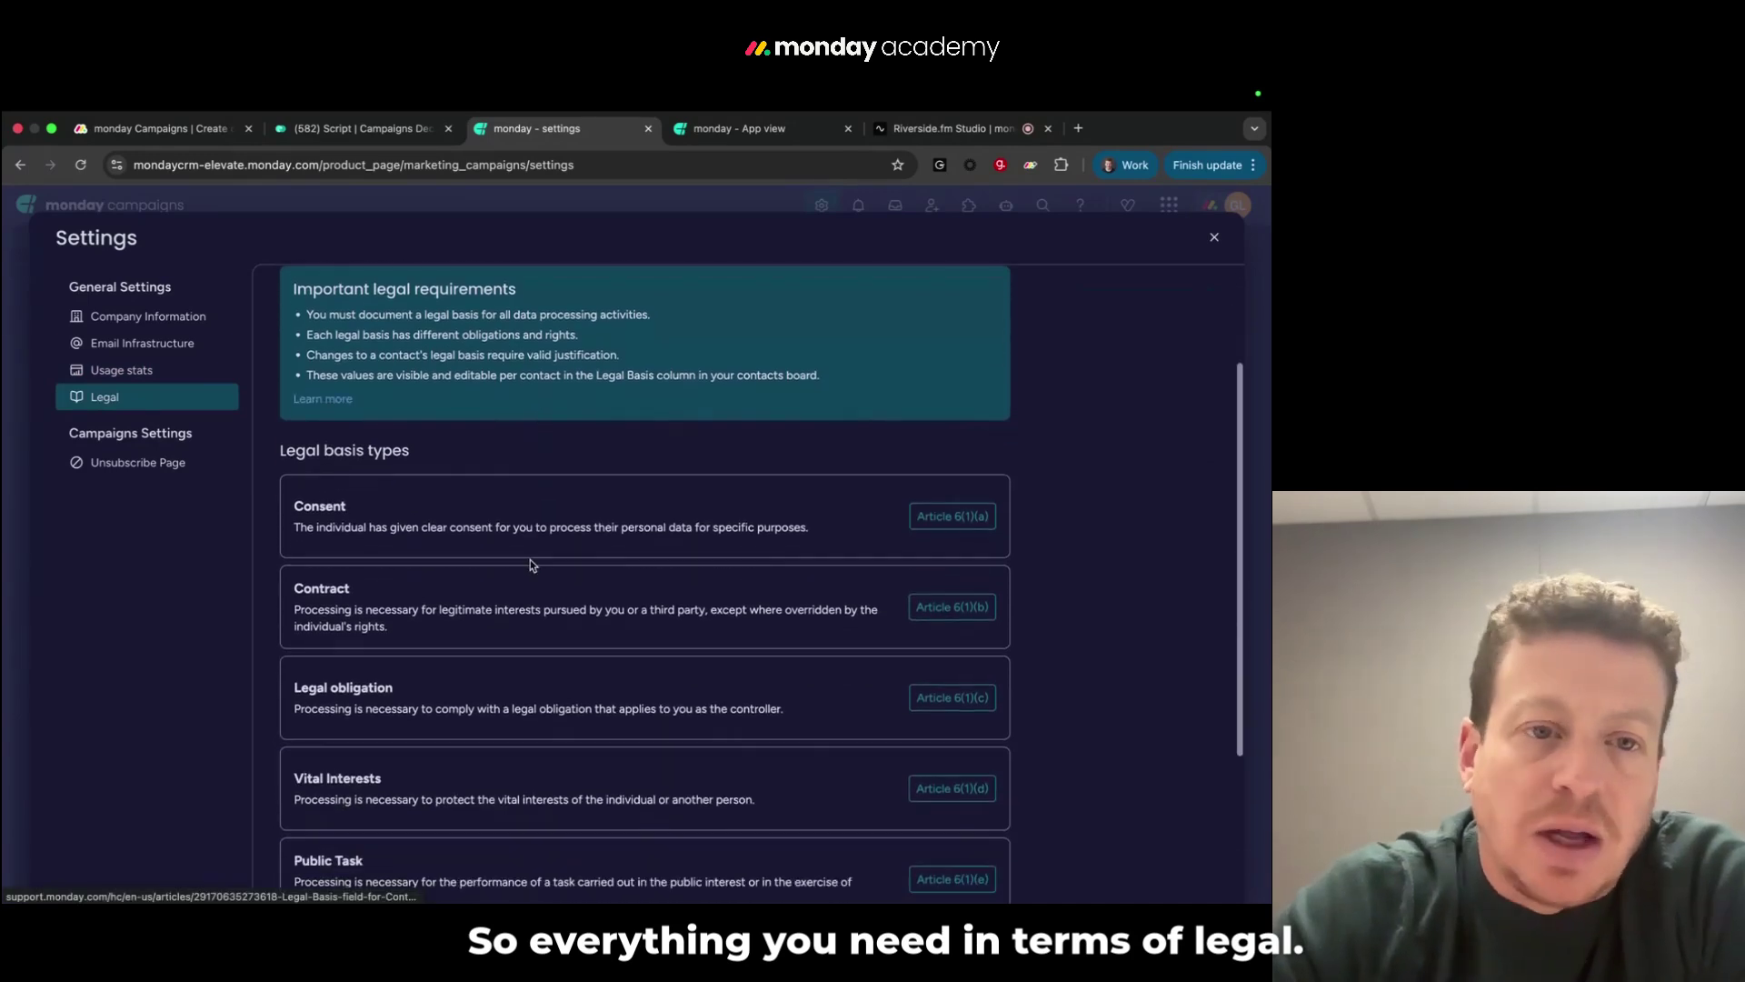
{"action": "scroll", "coordinate": [531, 559], "scroll_direction": "down", "scroll_amount": 5}
{"action": "scroll", "coordinate": [531, 559], "scroll_direction": "up", "scroll_amount": 8}
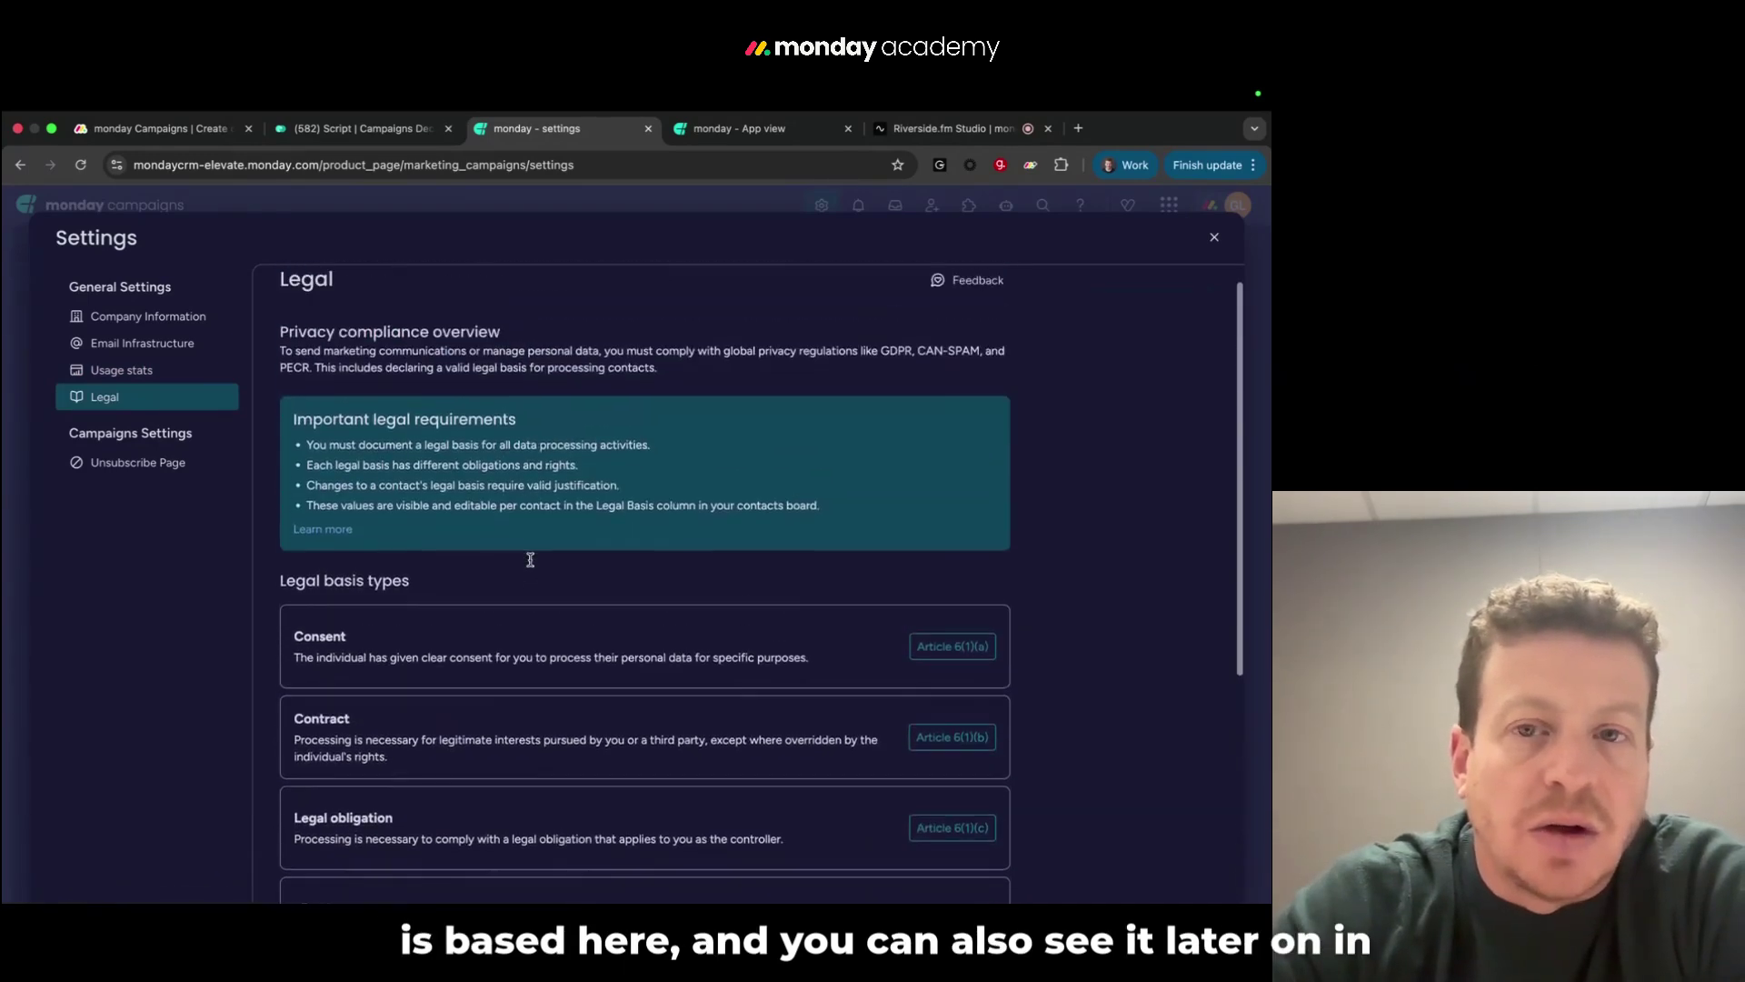
{"action": "scroll", "coordinate": [531, 559], "scroll_direction": "up", "scroll_amount": 1}
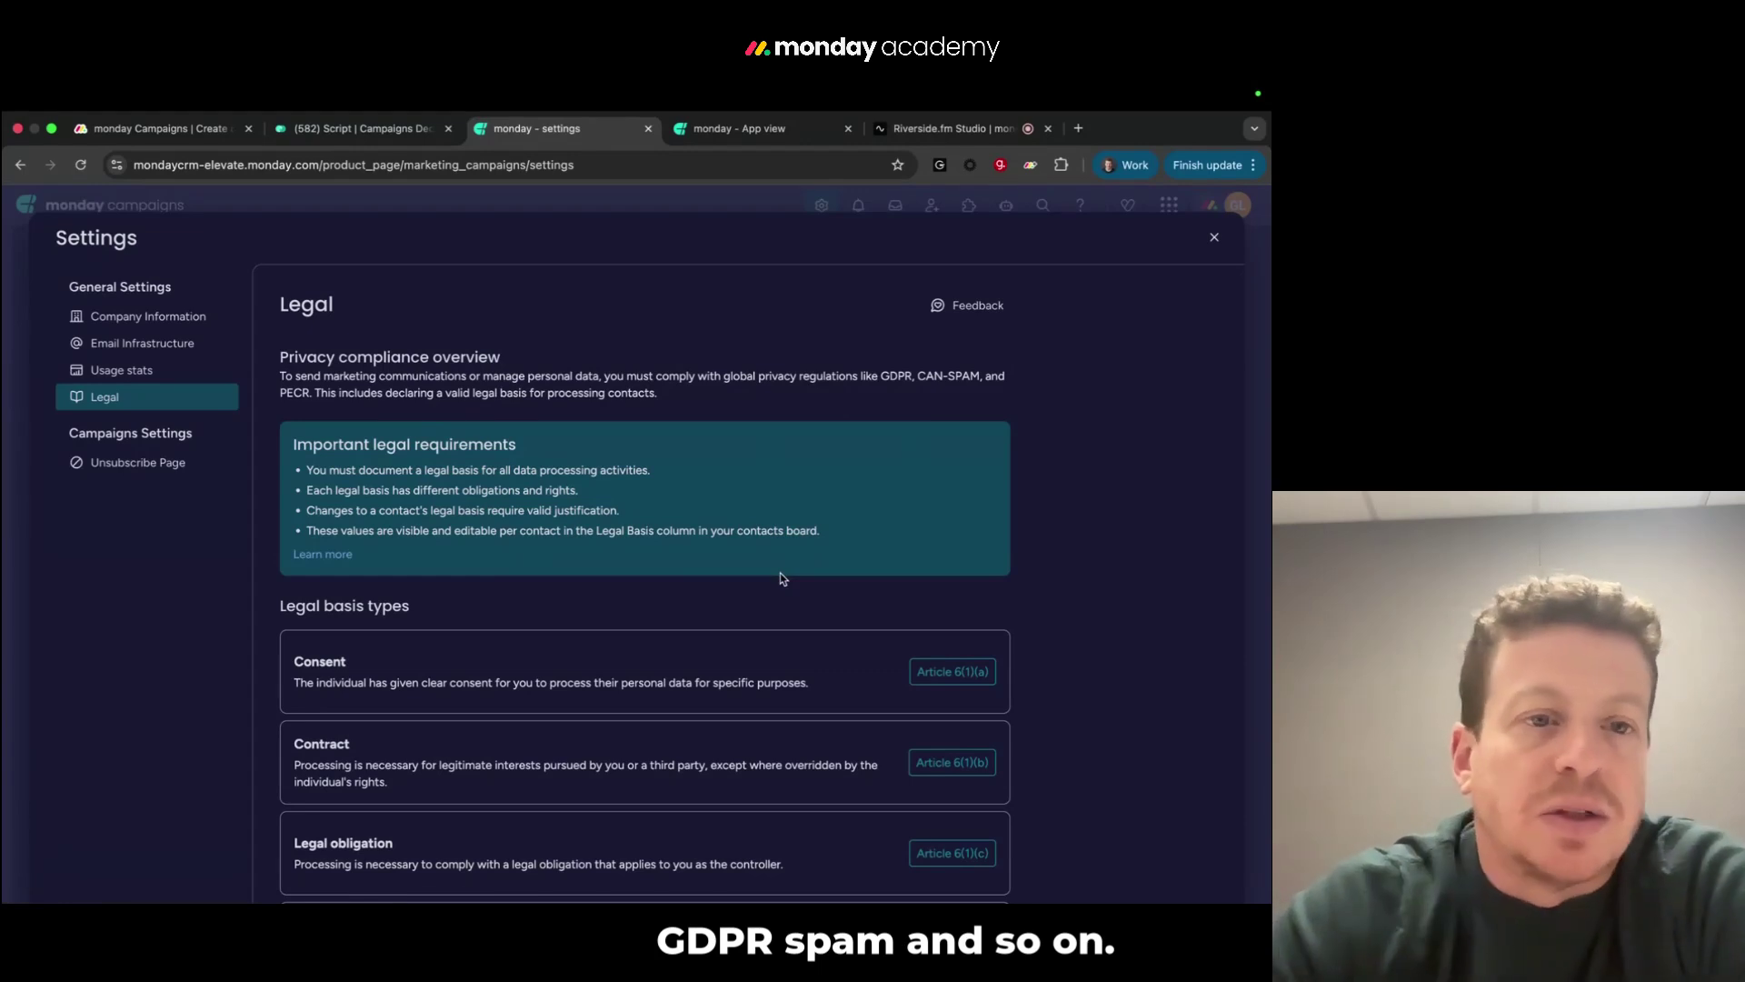
View the unsubscribe confirmation page settings and close the settings to return to the Marketing Contacts board
{"action": "left_click", "coordinate": [159, 467]}
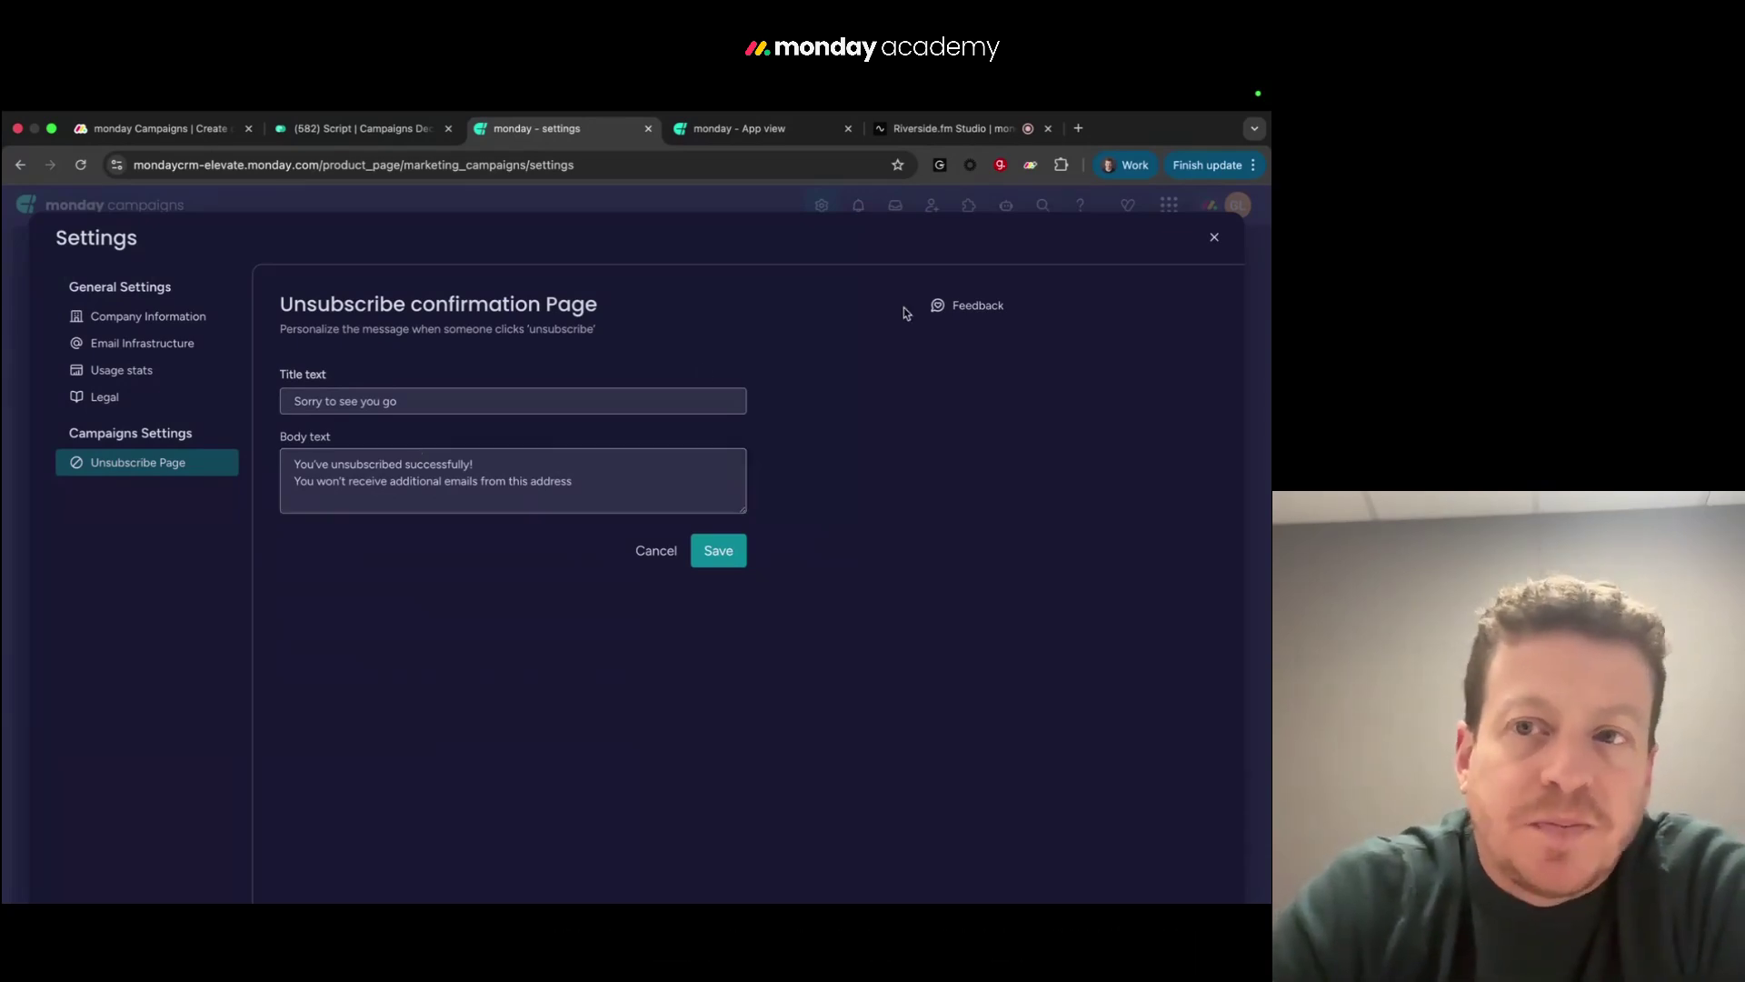
{"action": "left_click", "coordinate": [1212, 239]}
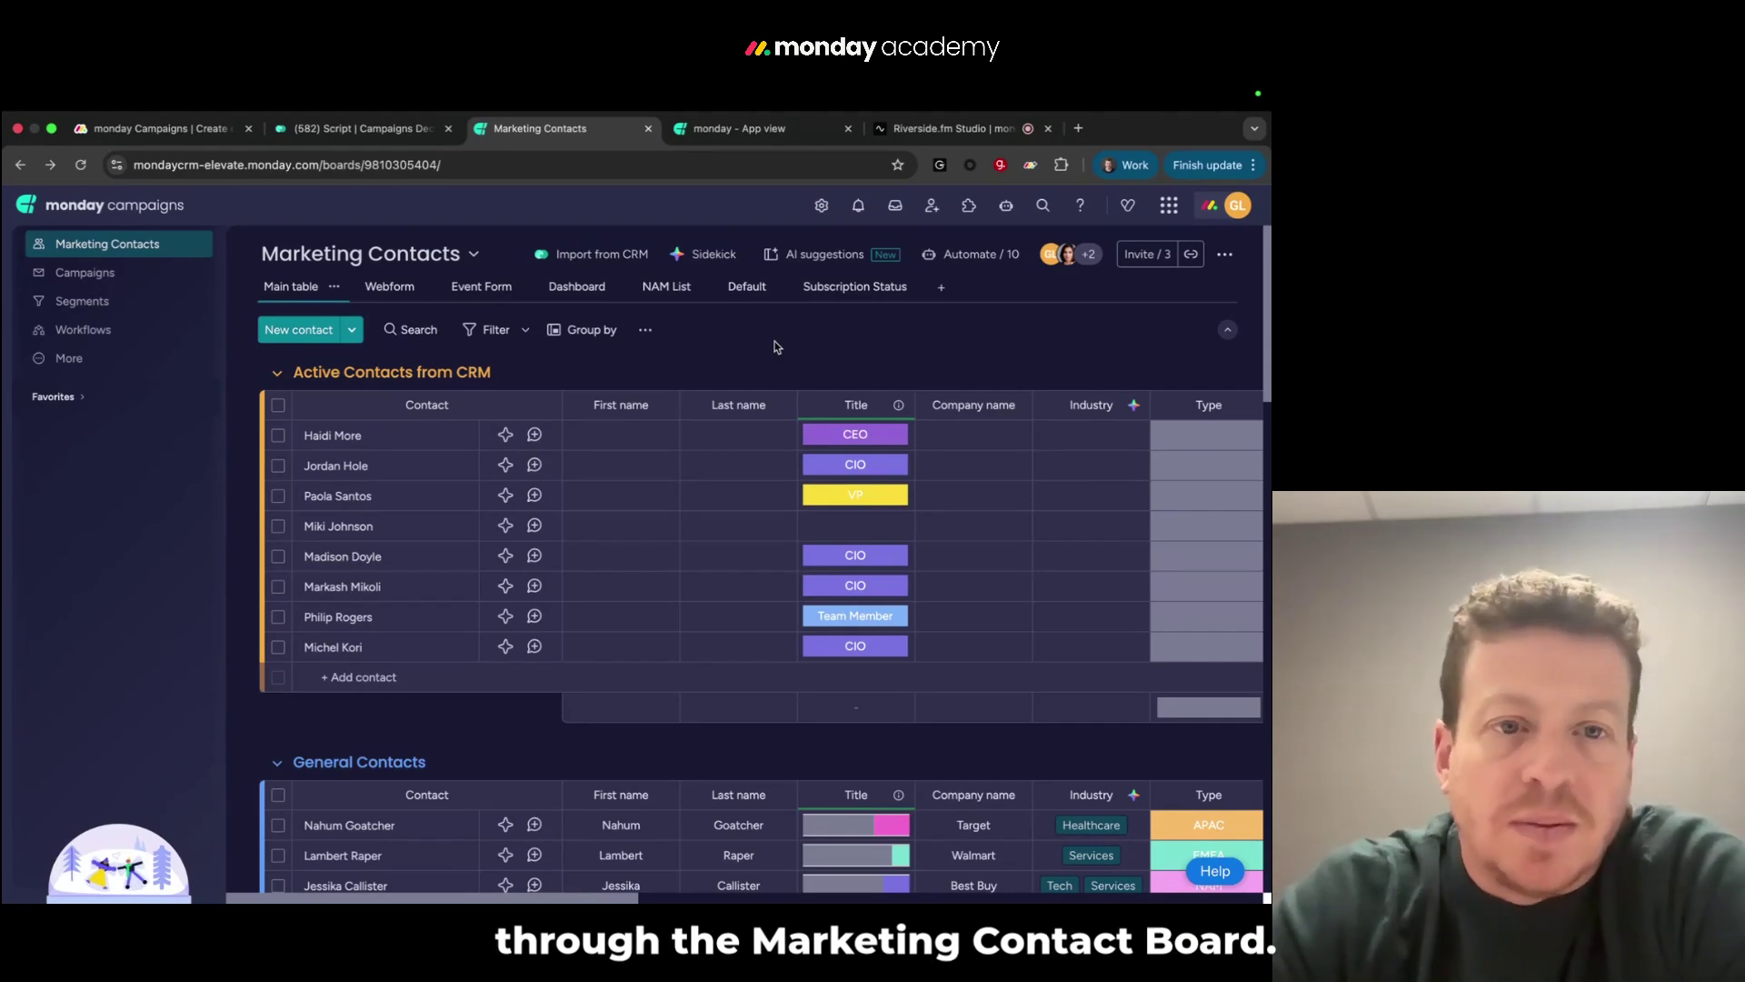
Examine the columns of the General Contacts group, from contact details and subscription to preferences, source, CRM and lead status
{"action": "scroll", "coordinate": [595, 683], "scroll_direction": "down", "scroll_amount": 3}
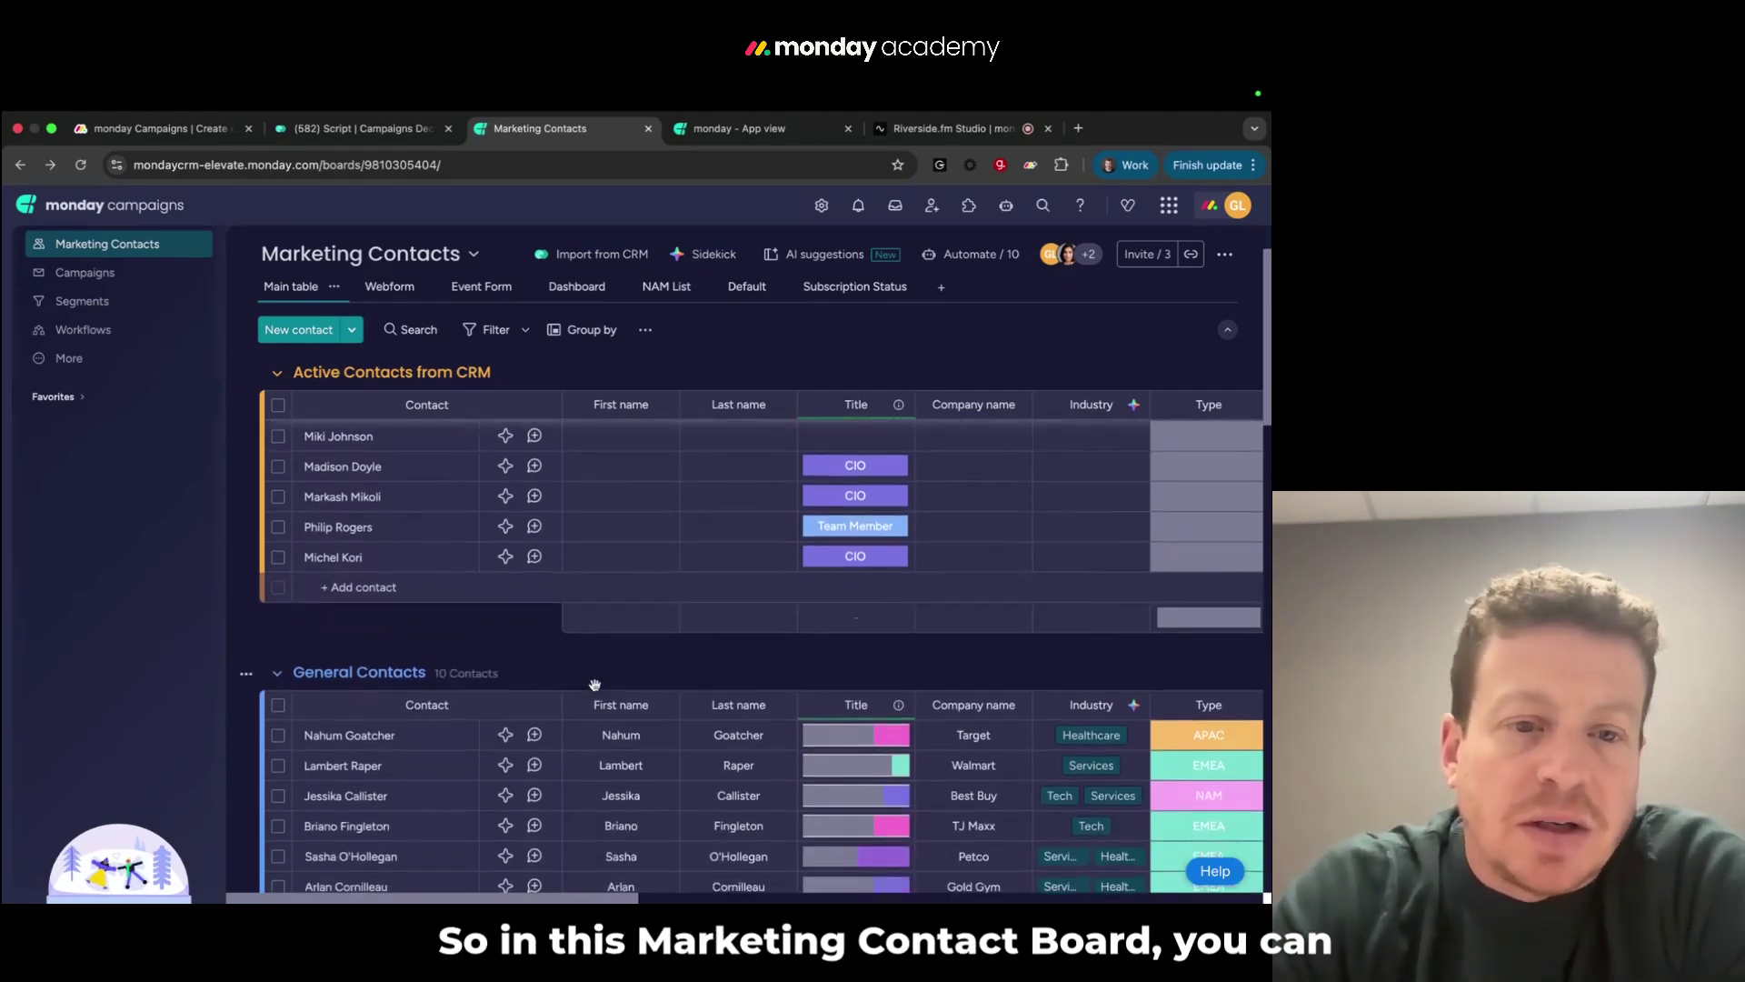
{"action": "scroll", "coordinate": [595, 684], "scroll_direction": "down", "scroll_amount": 2}
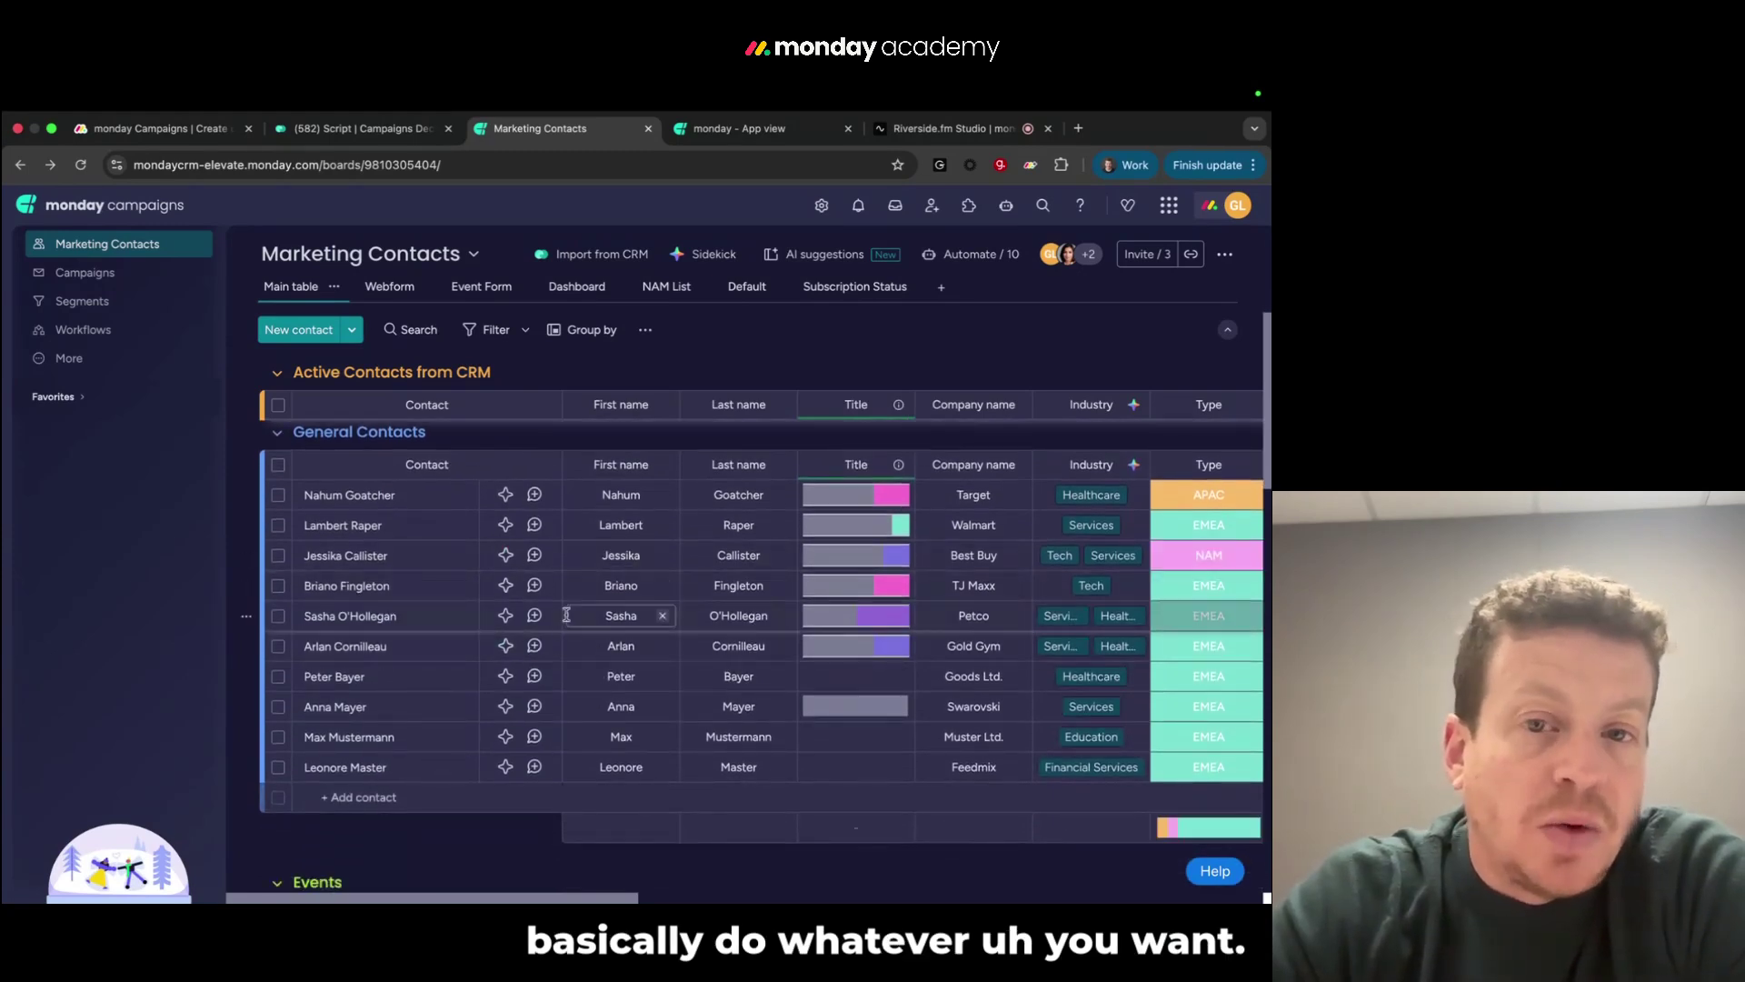
{"action": "scroll", "coordinate": [769, 527], "scroll_direction": "right", "scroll_amount": 5}
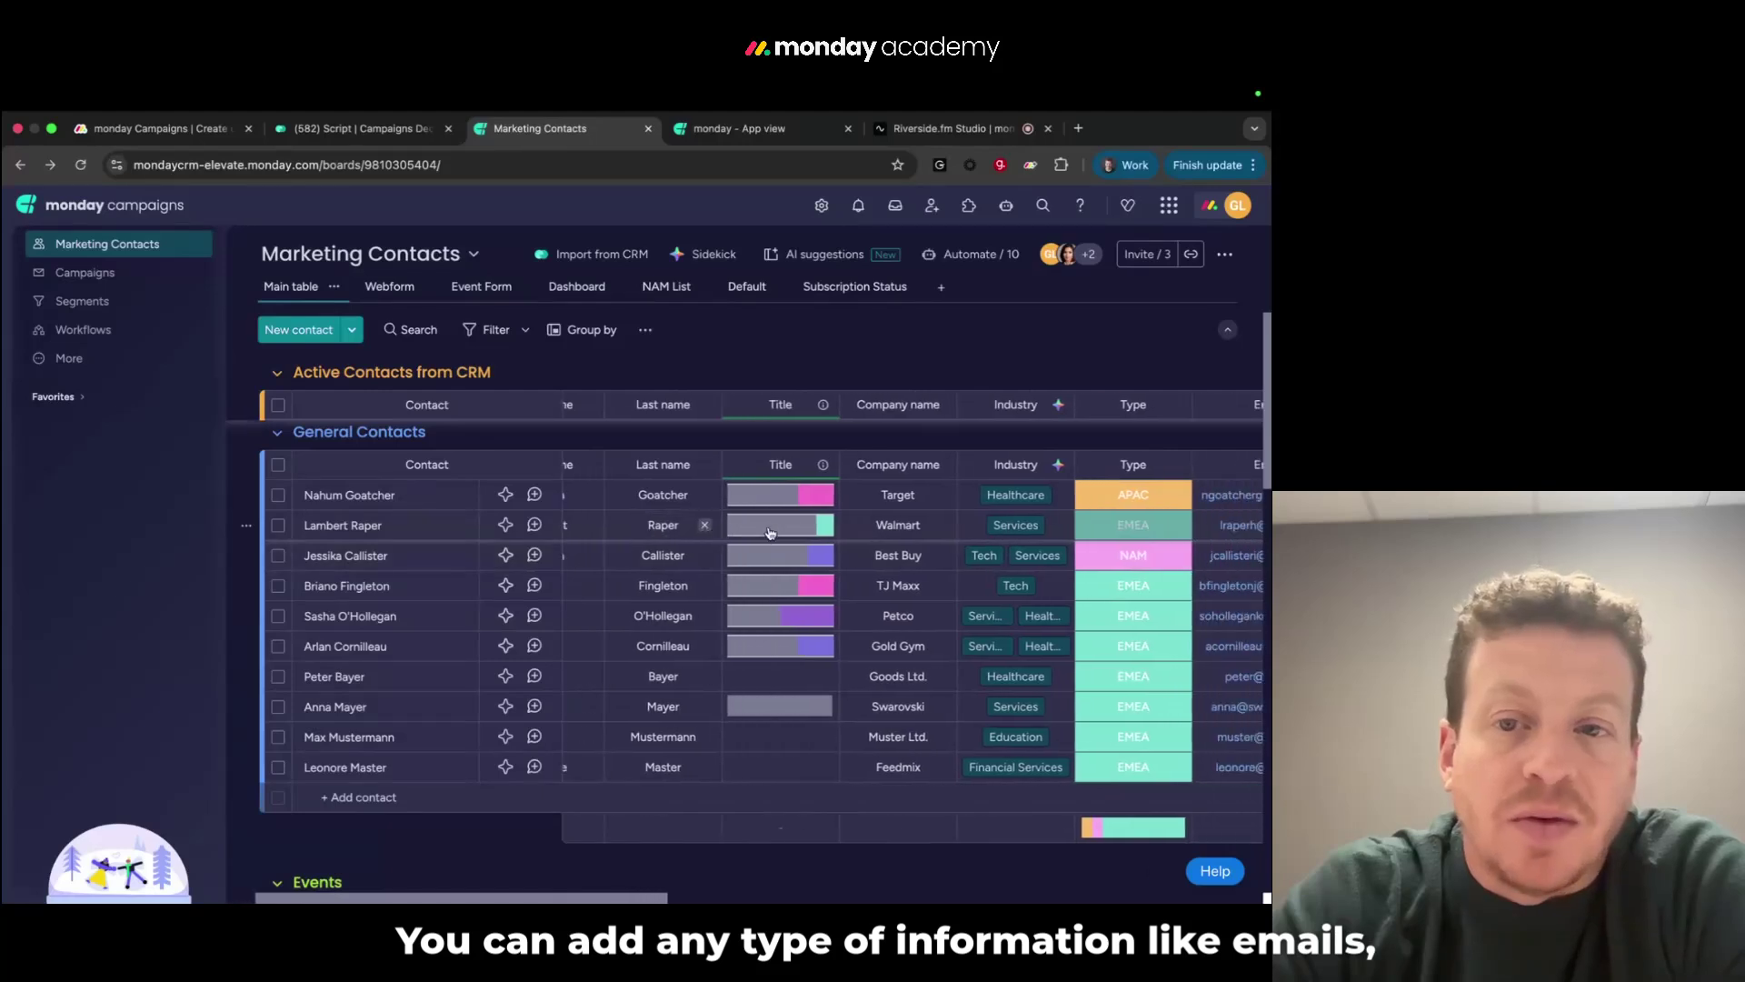
{"action": "scroll", "coordinate": [769, 527], "scroll_direction": "right", "scroll_amount": 5}
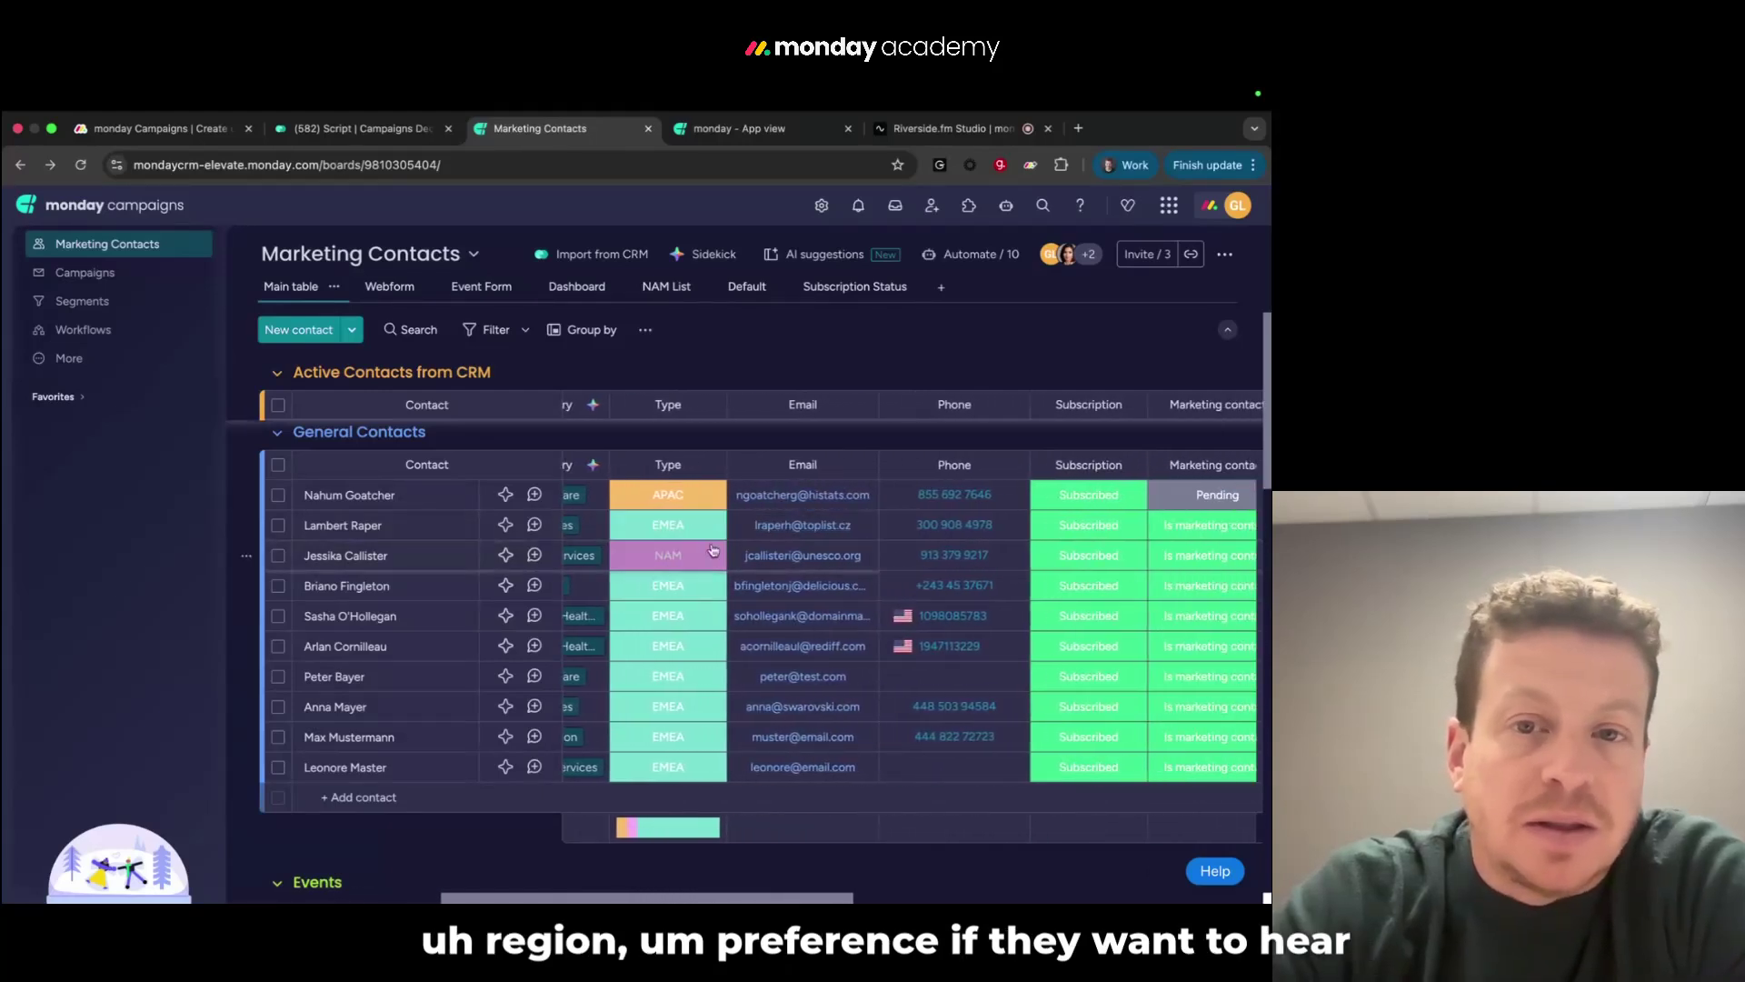
{"action": "scroll", "coordinate": [932, 553], "scroll_direction": "right", "scroll_amount": 5}
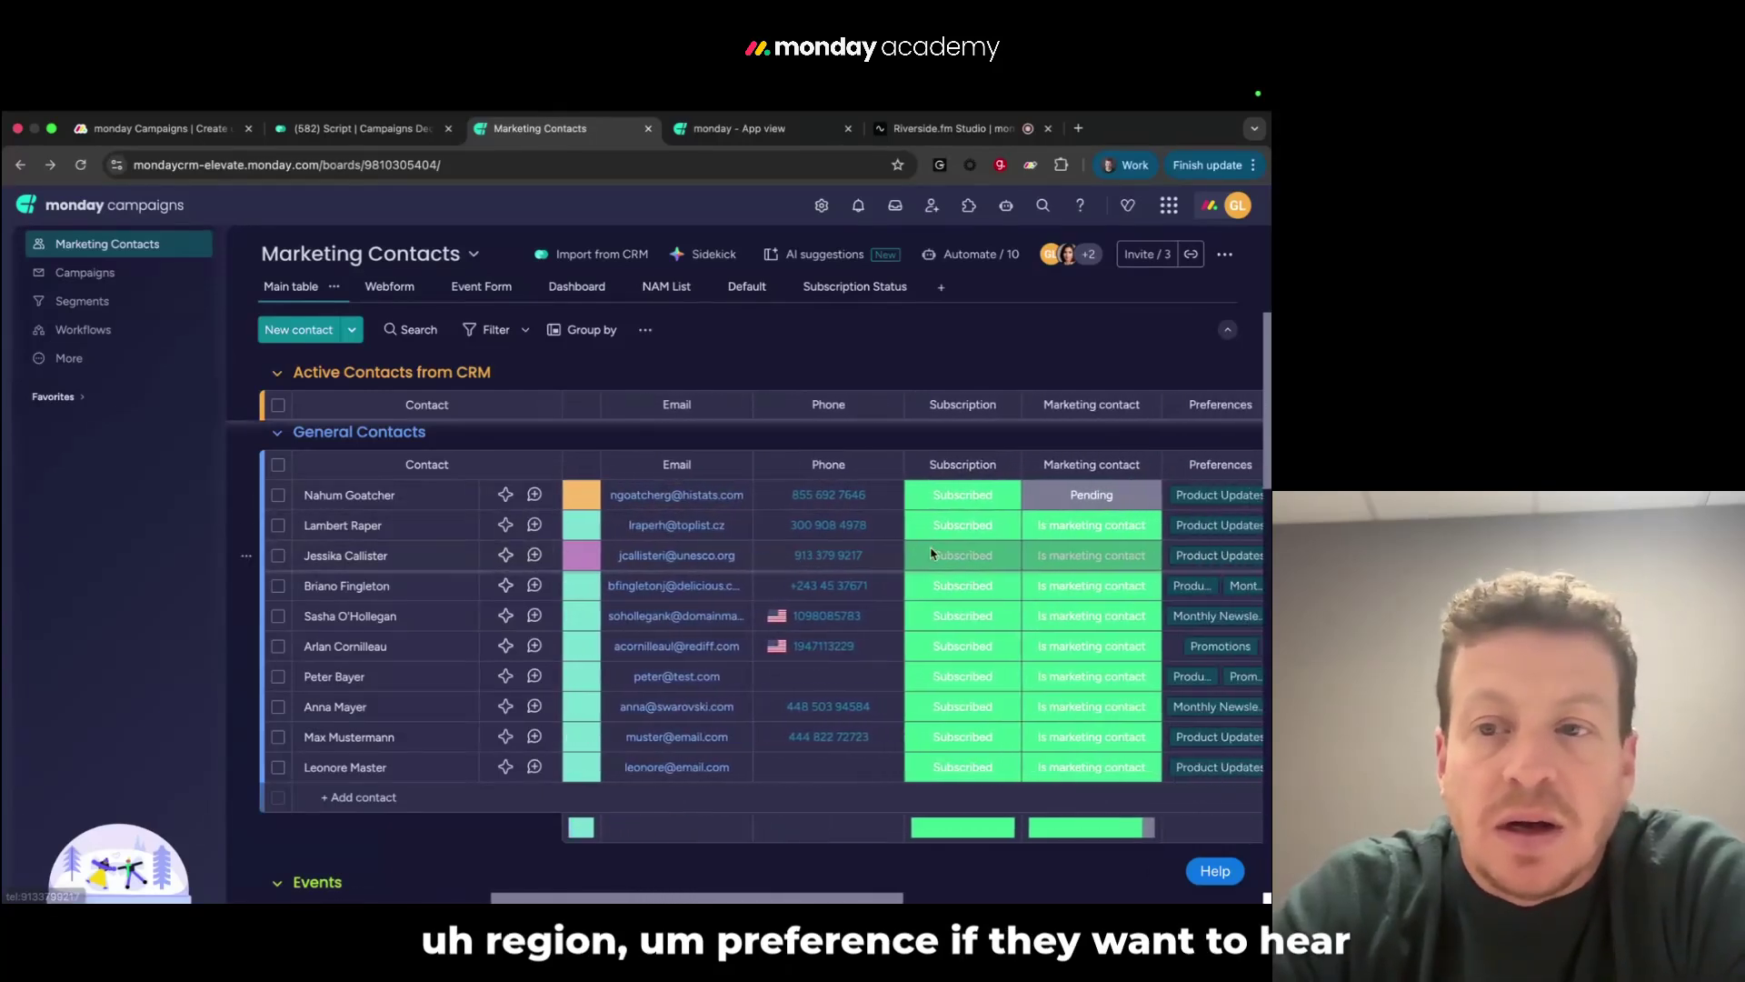
{"action": "scroll", "coordinate": [932, 554], "scroll_direction": "right", "scroll_amount": 2}
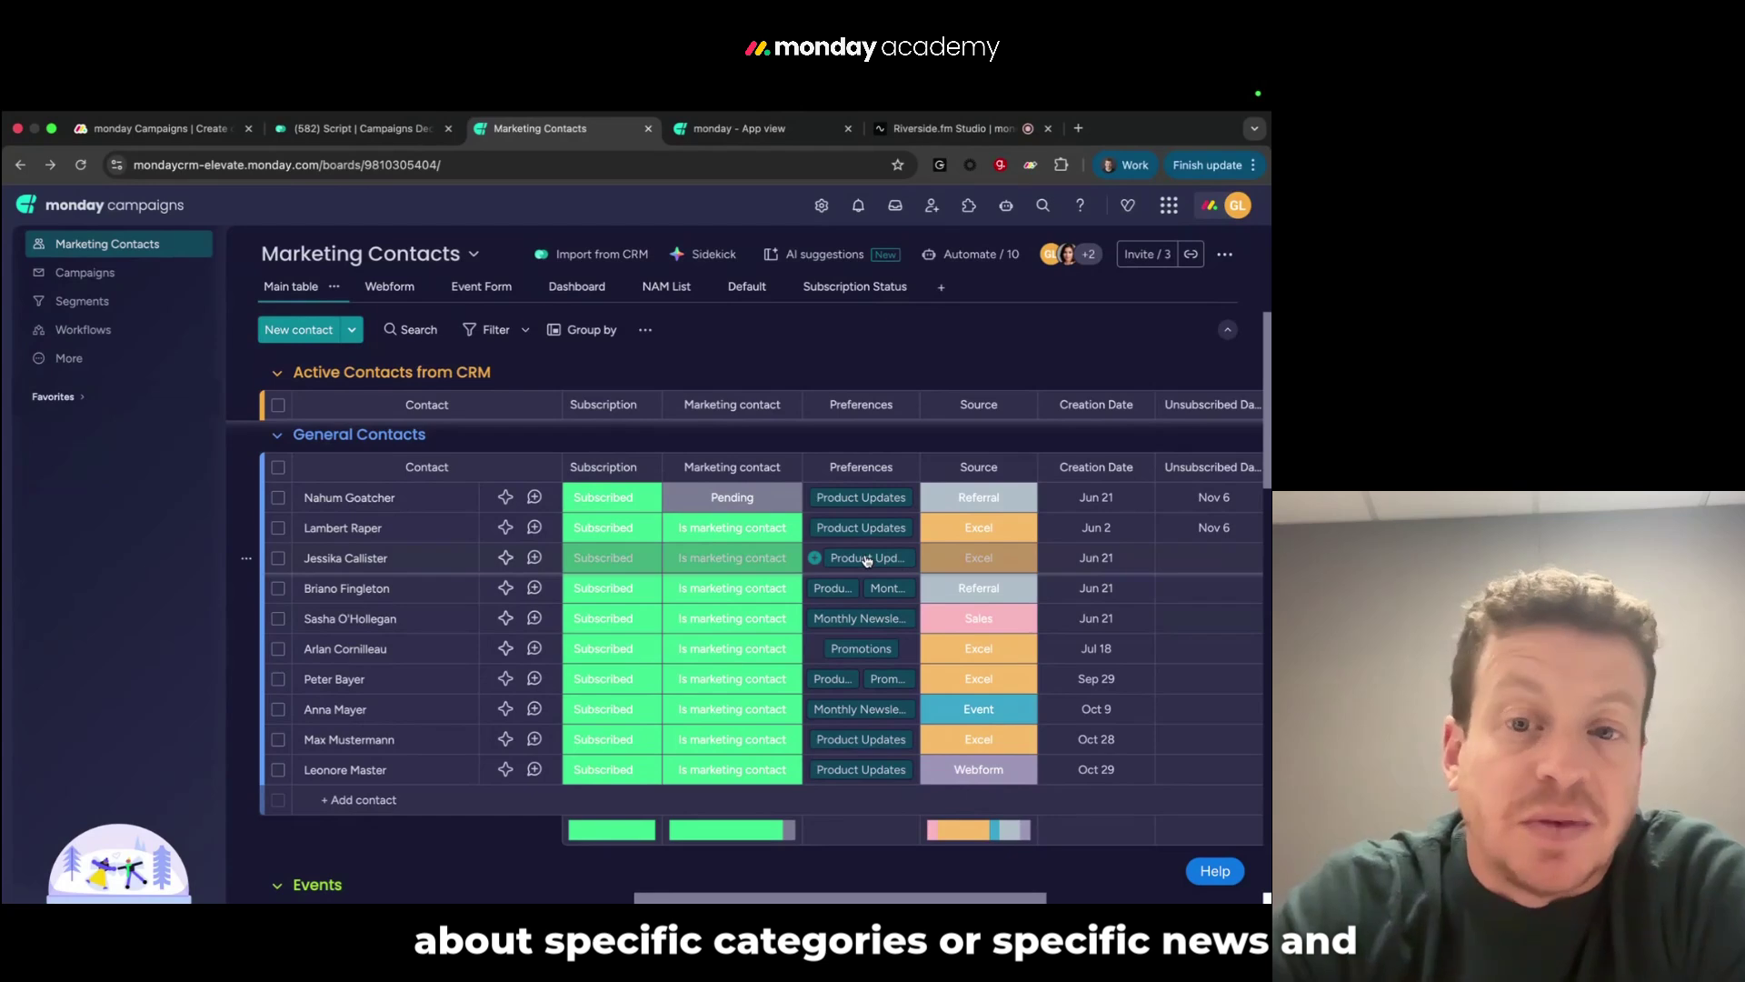
{"action": "scroll", "coordinate": [866, 560], "scroll_direction": "down", "scroll_amount": 2}
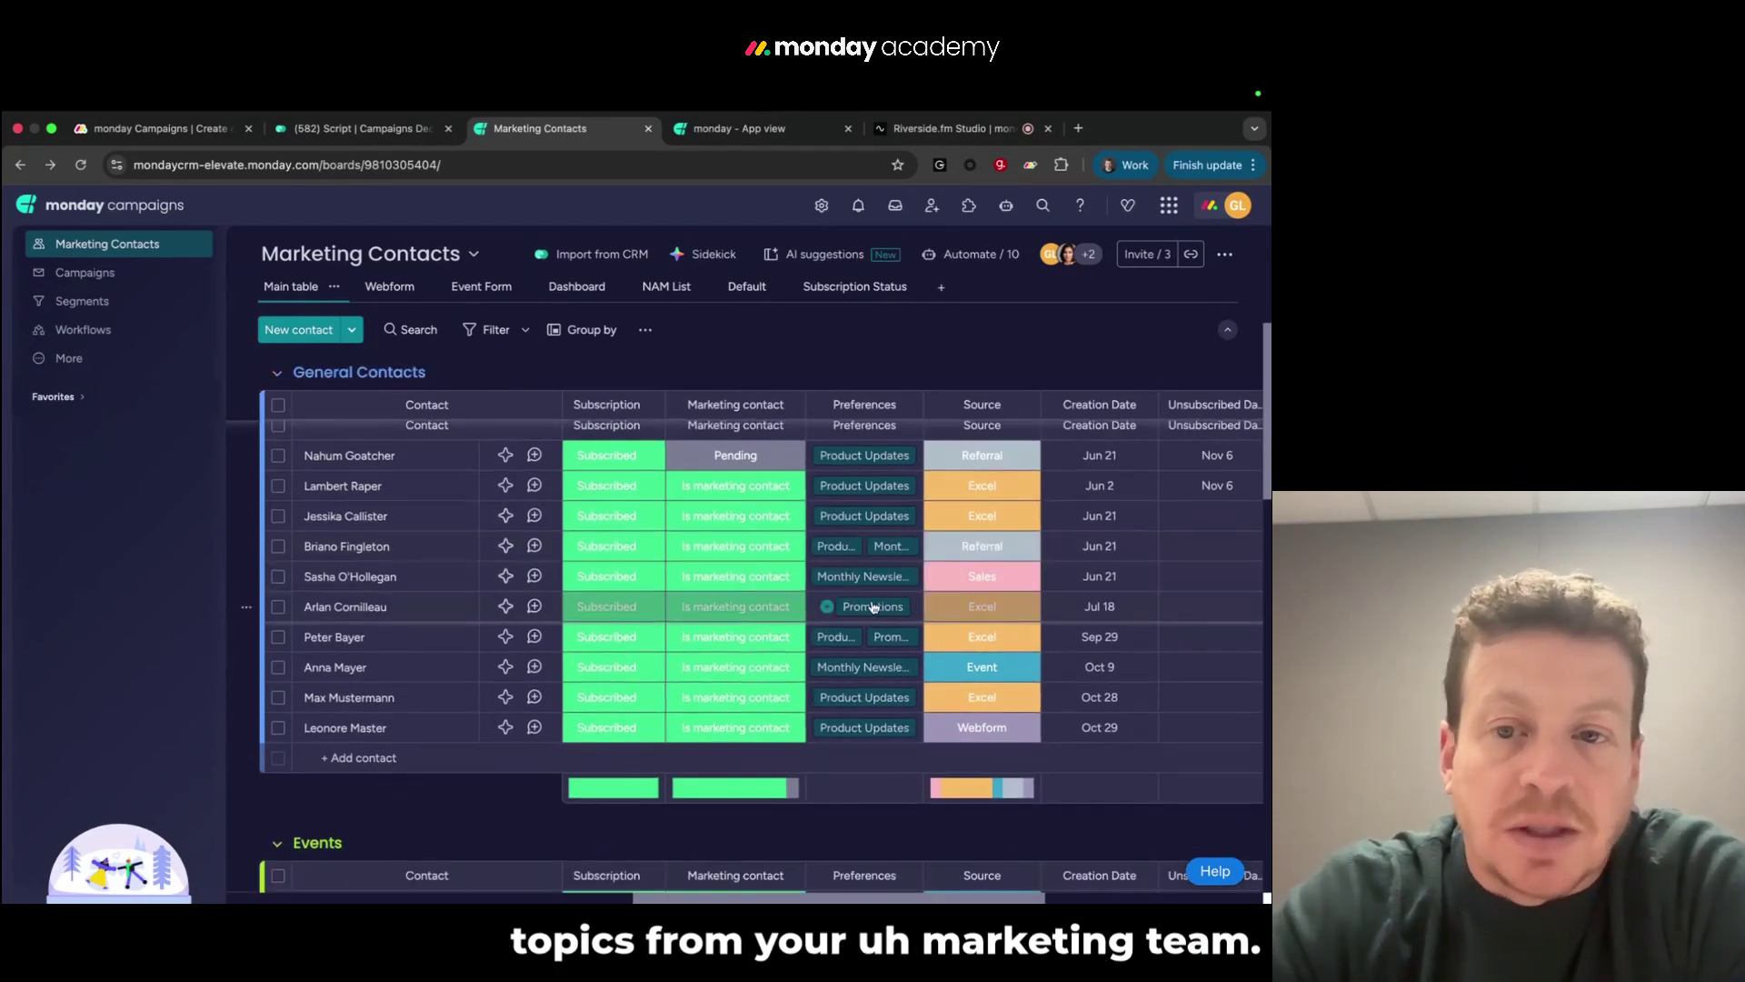
{"action": "scroll", "coordinate": [881, 562], "scroll_direction": "right", "scroll_amount": 3}
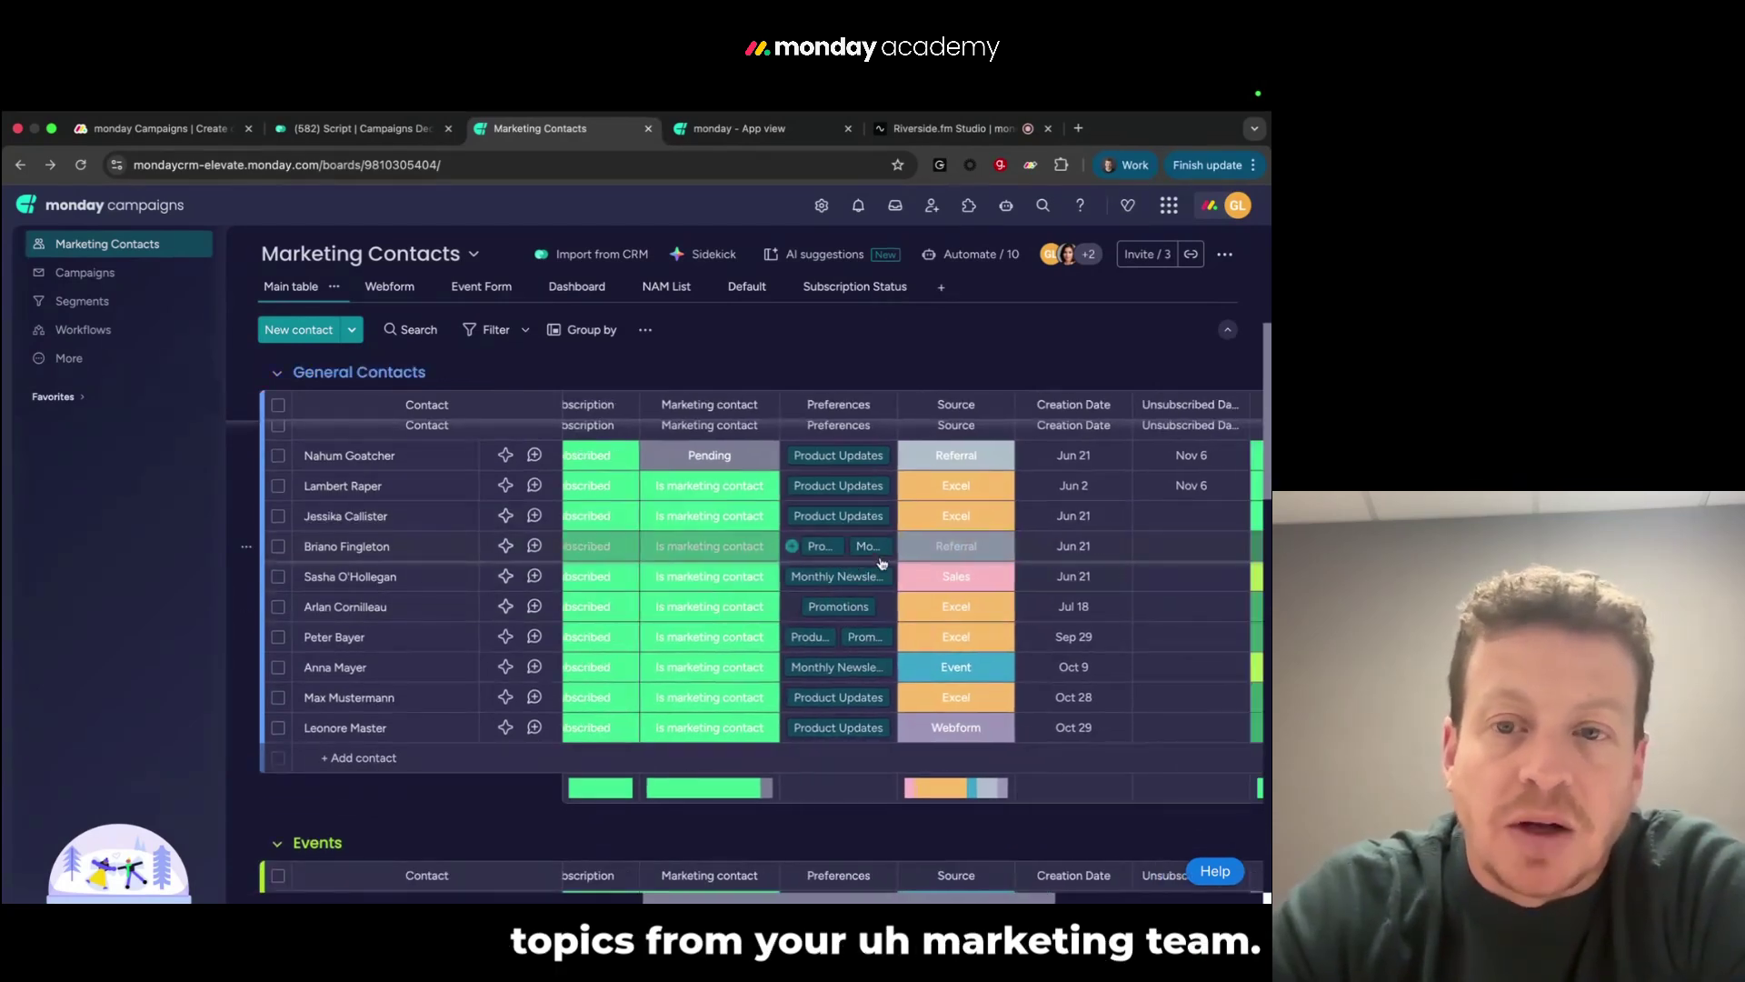
{"action": "scroll", "coordinate": [865, 462], "scroll_direction": "up", "scroll_amount": 2}
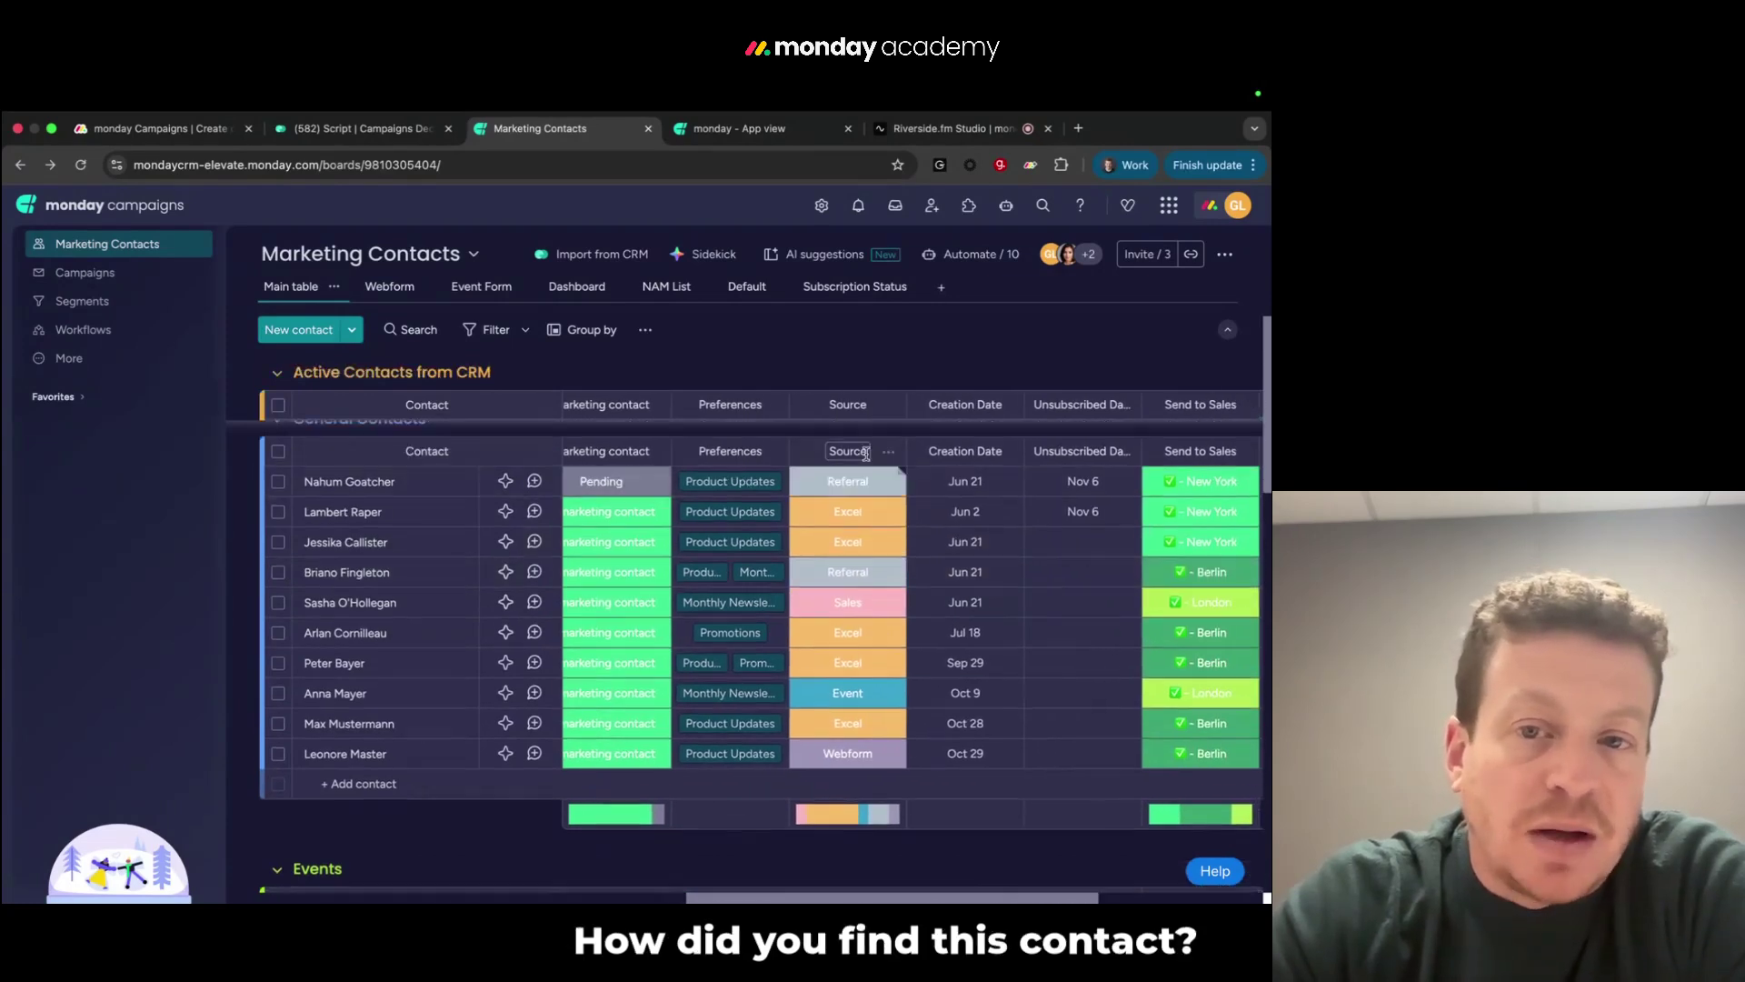
{"action": "scroll", "coordinate": [866, 625], "scroll_direction": "right", "scroll_amount": 9}
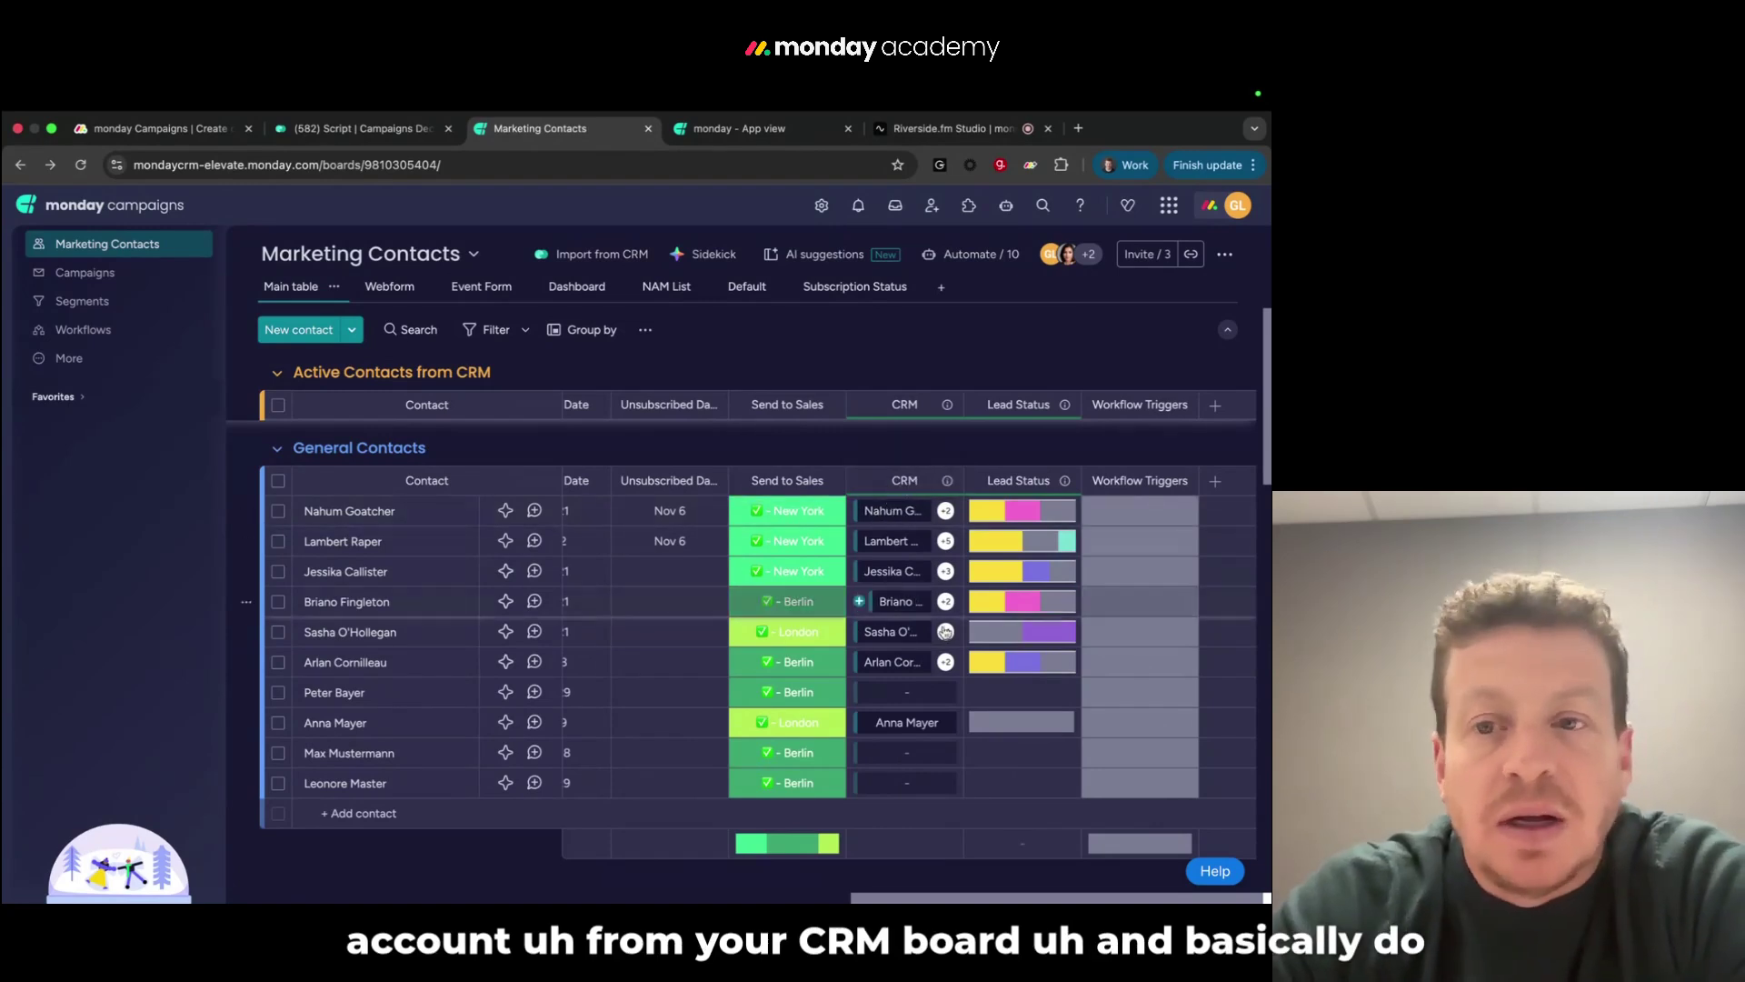
{"action": "scroll", "coordinate": [719, 718], "scroll_direction": "left", "scroll_amount": 8}
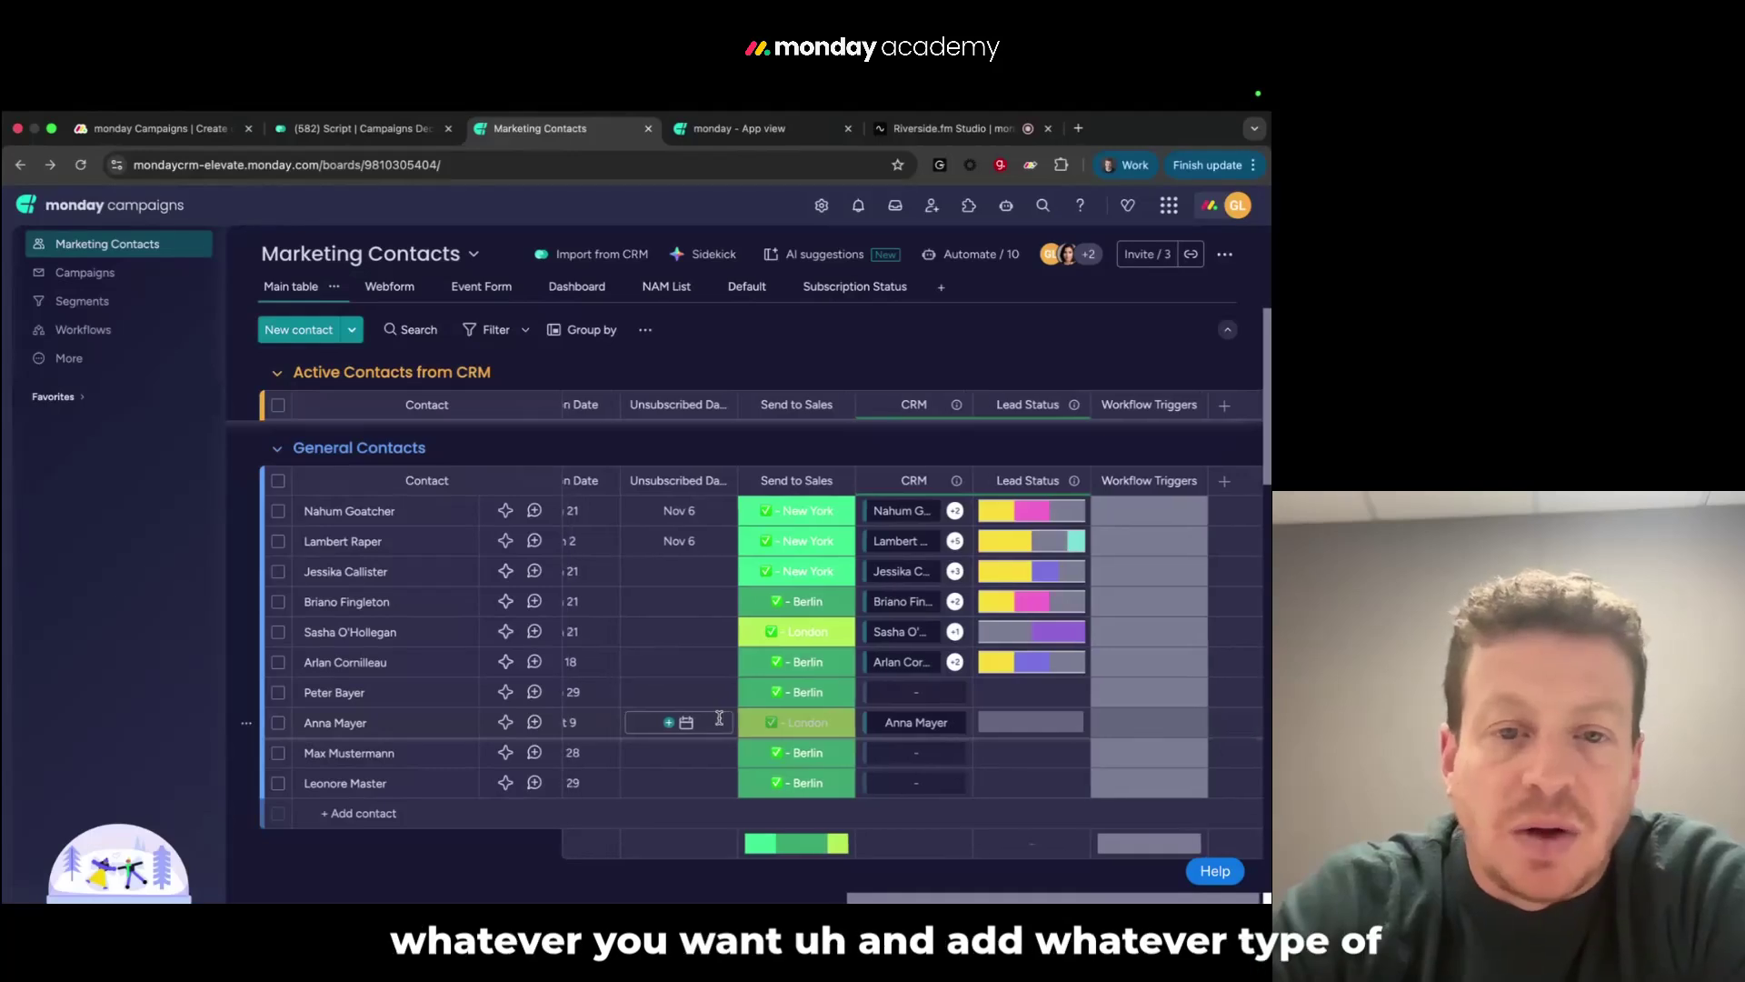
{"action": "scroll", "coordinate": [721, 722], "scroll_direction": "left", "scroll_amount": 8}
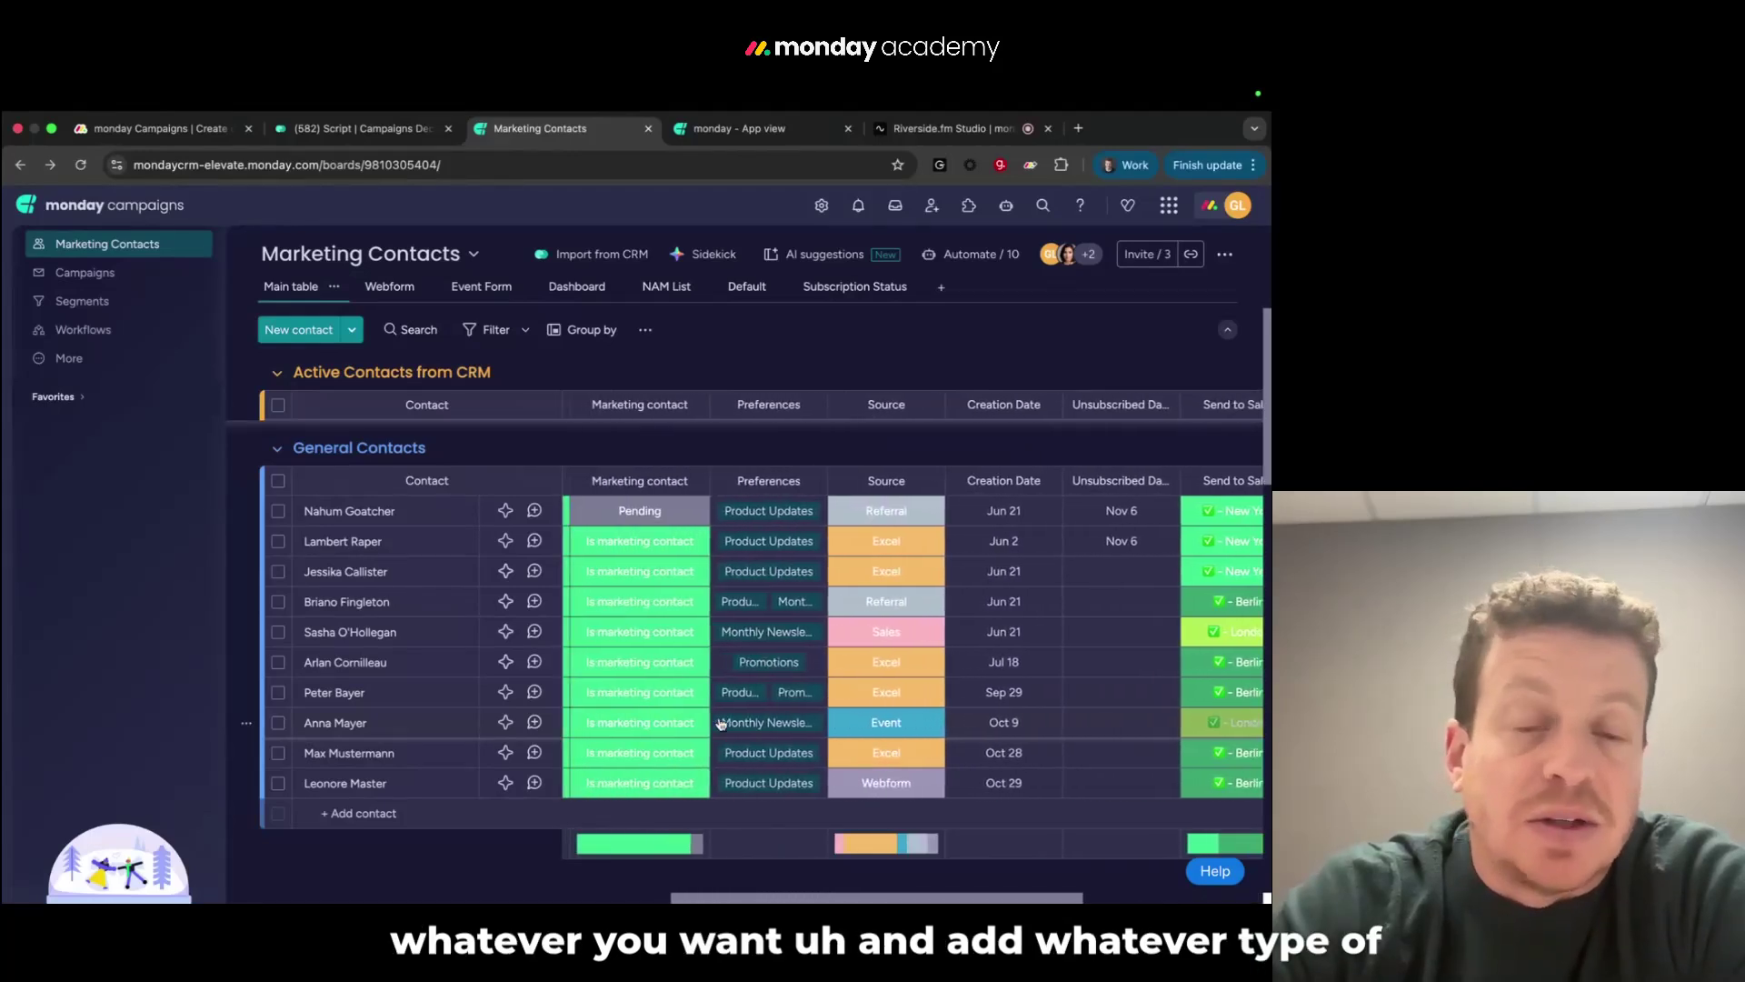
{"action": "scroll", "coordinate": [721, 724], "scroll_direction": "left", "scroll_amount": 8}
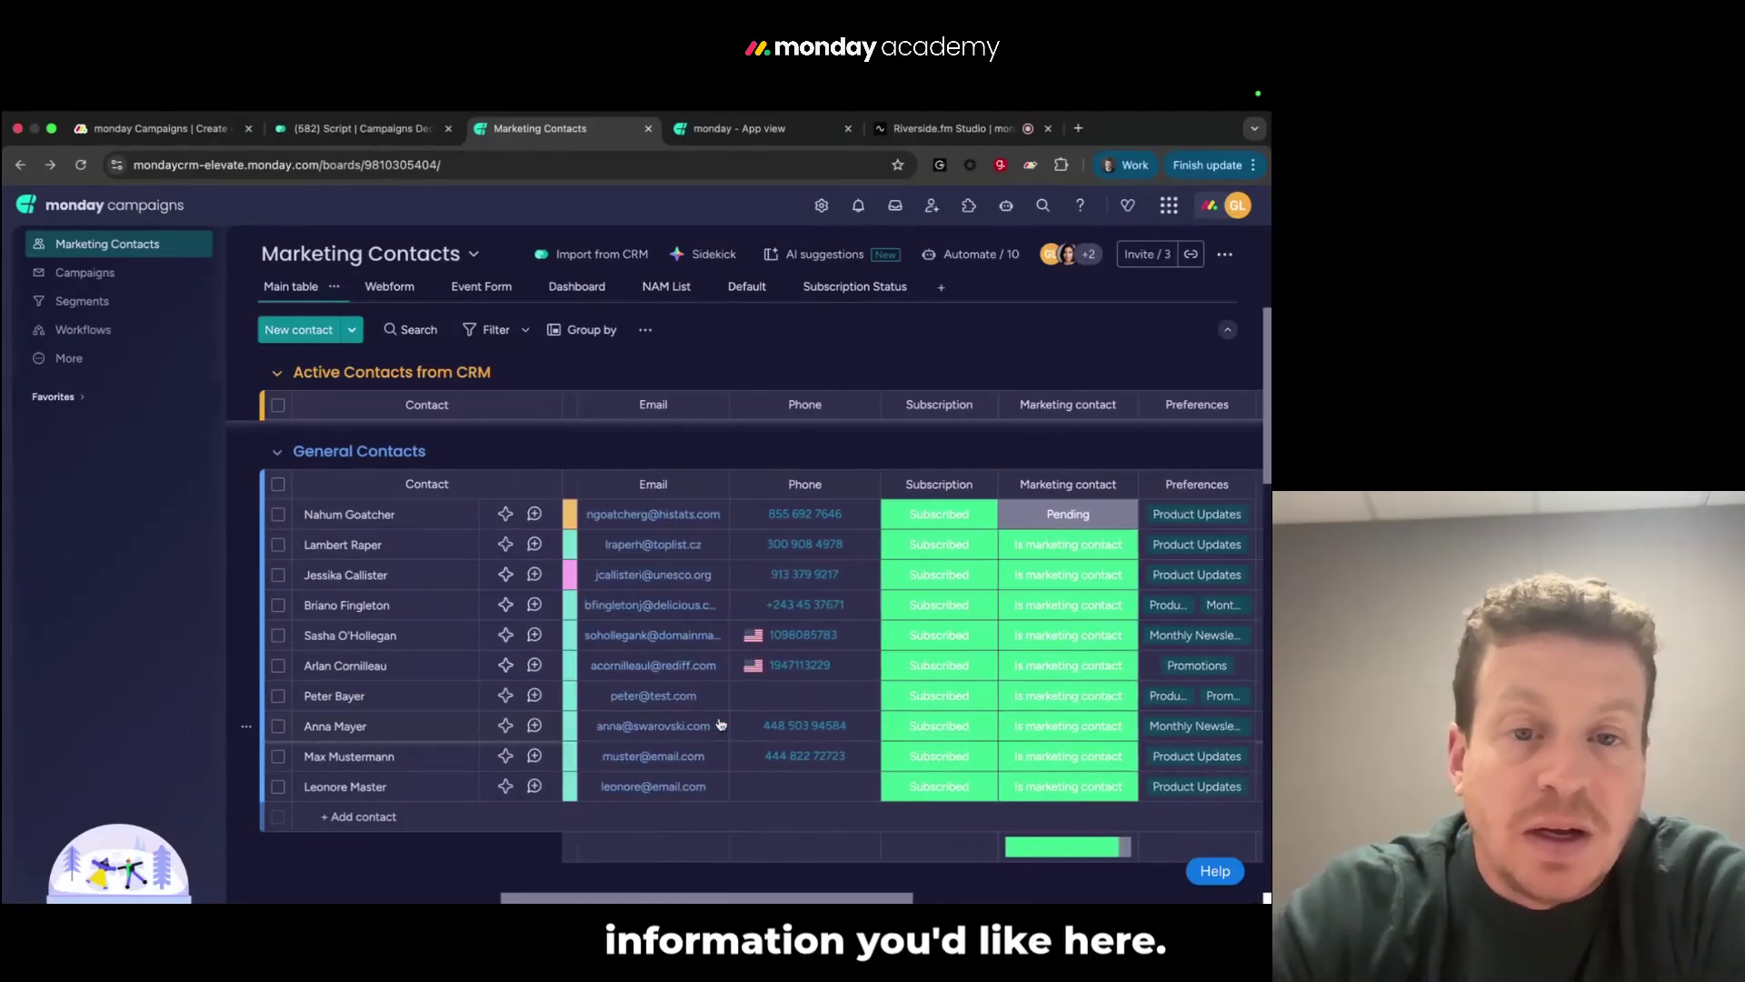
Inspect the Industry column's AI autofill setup, including its labels and additional instructions, and close it without saving
{"action": "scroll", "coordinate": [721, 724], "scroll_direction": "left", "scroll_amount": 3}
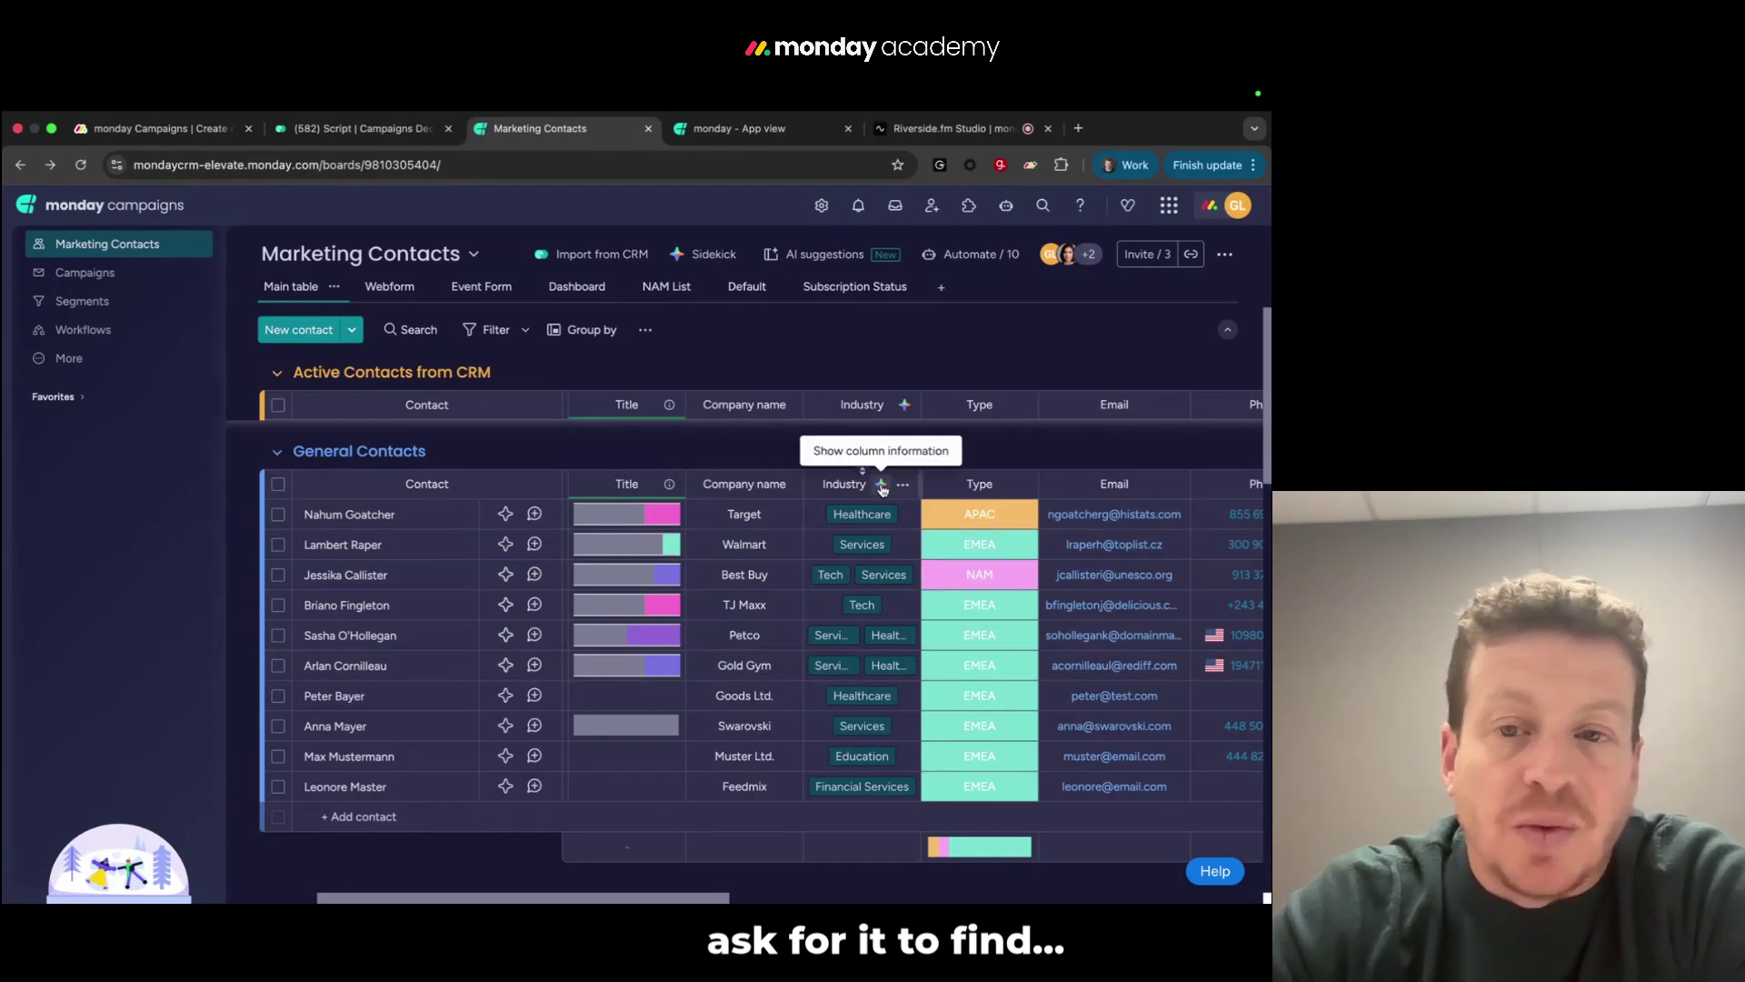
{"action": "left_click", "coordinate": [882, 489]}
{"action": "left_click", "coordinate": [909, 529]}
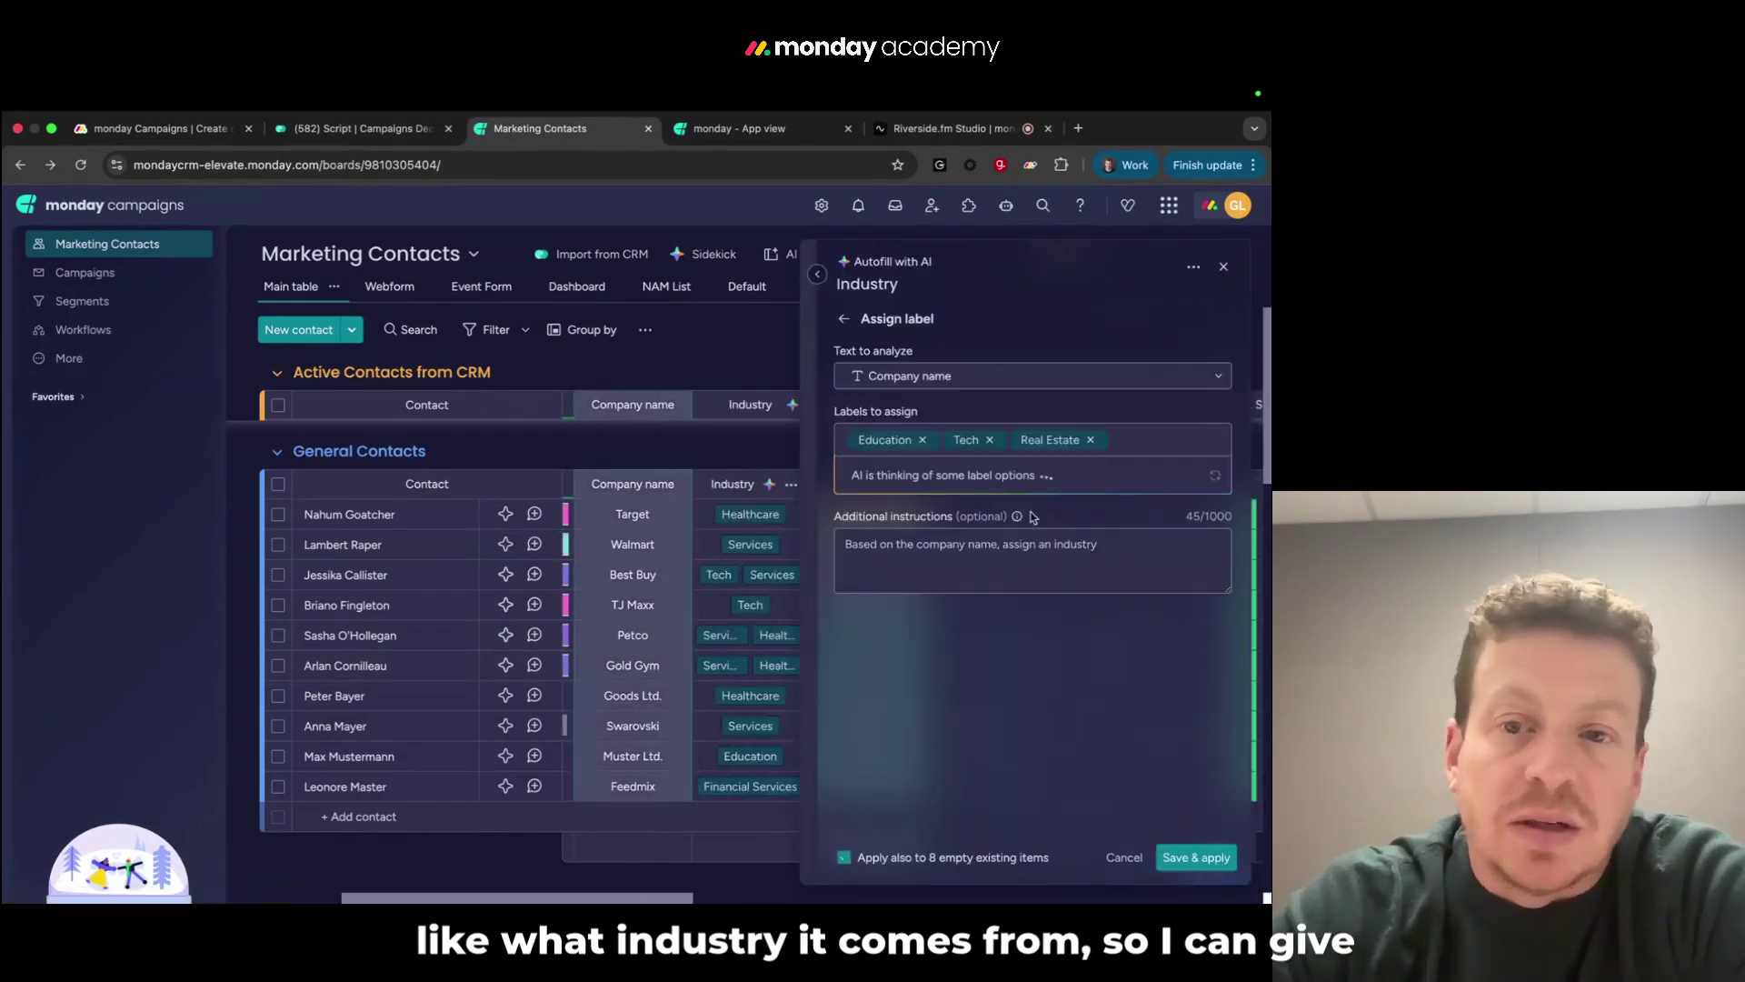
{"action": "triple_click", "coordinate": [853, 546]}
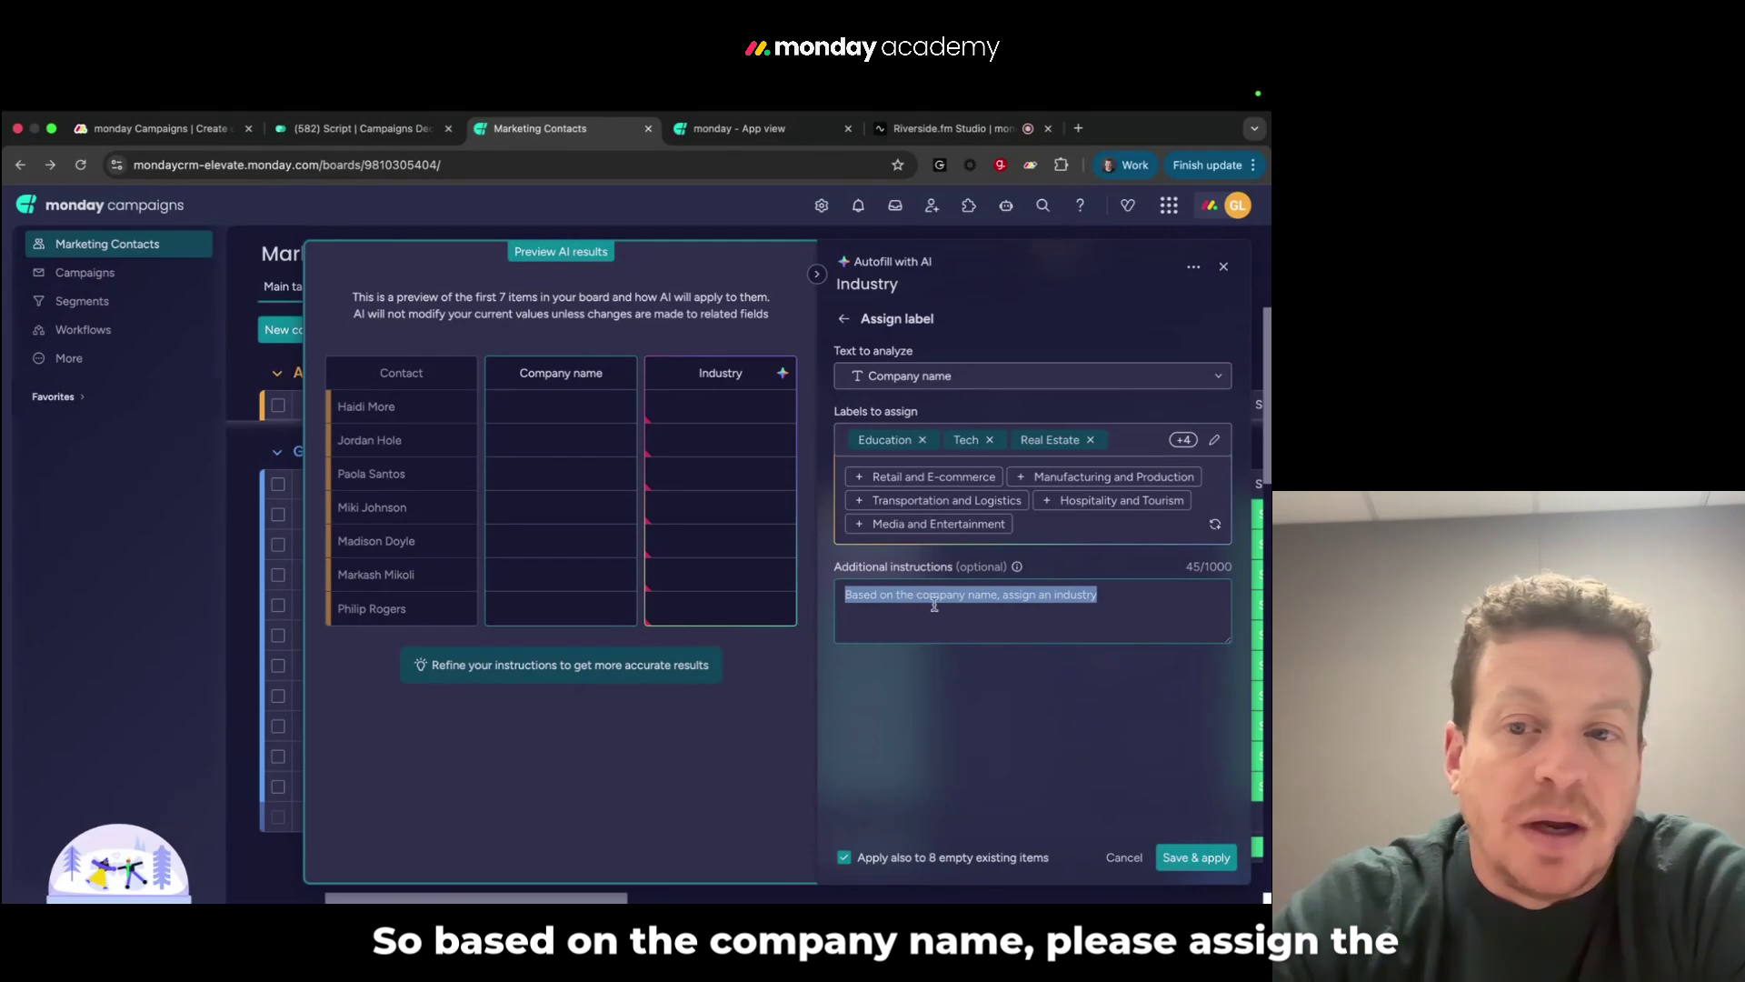
{"action": "left_click", "coordinate": [1226, 269]}
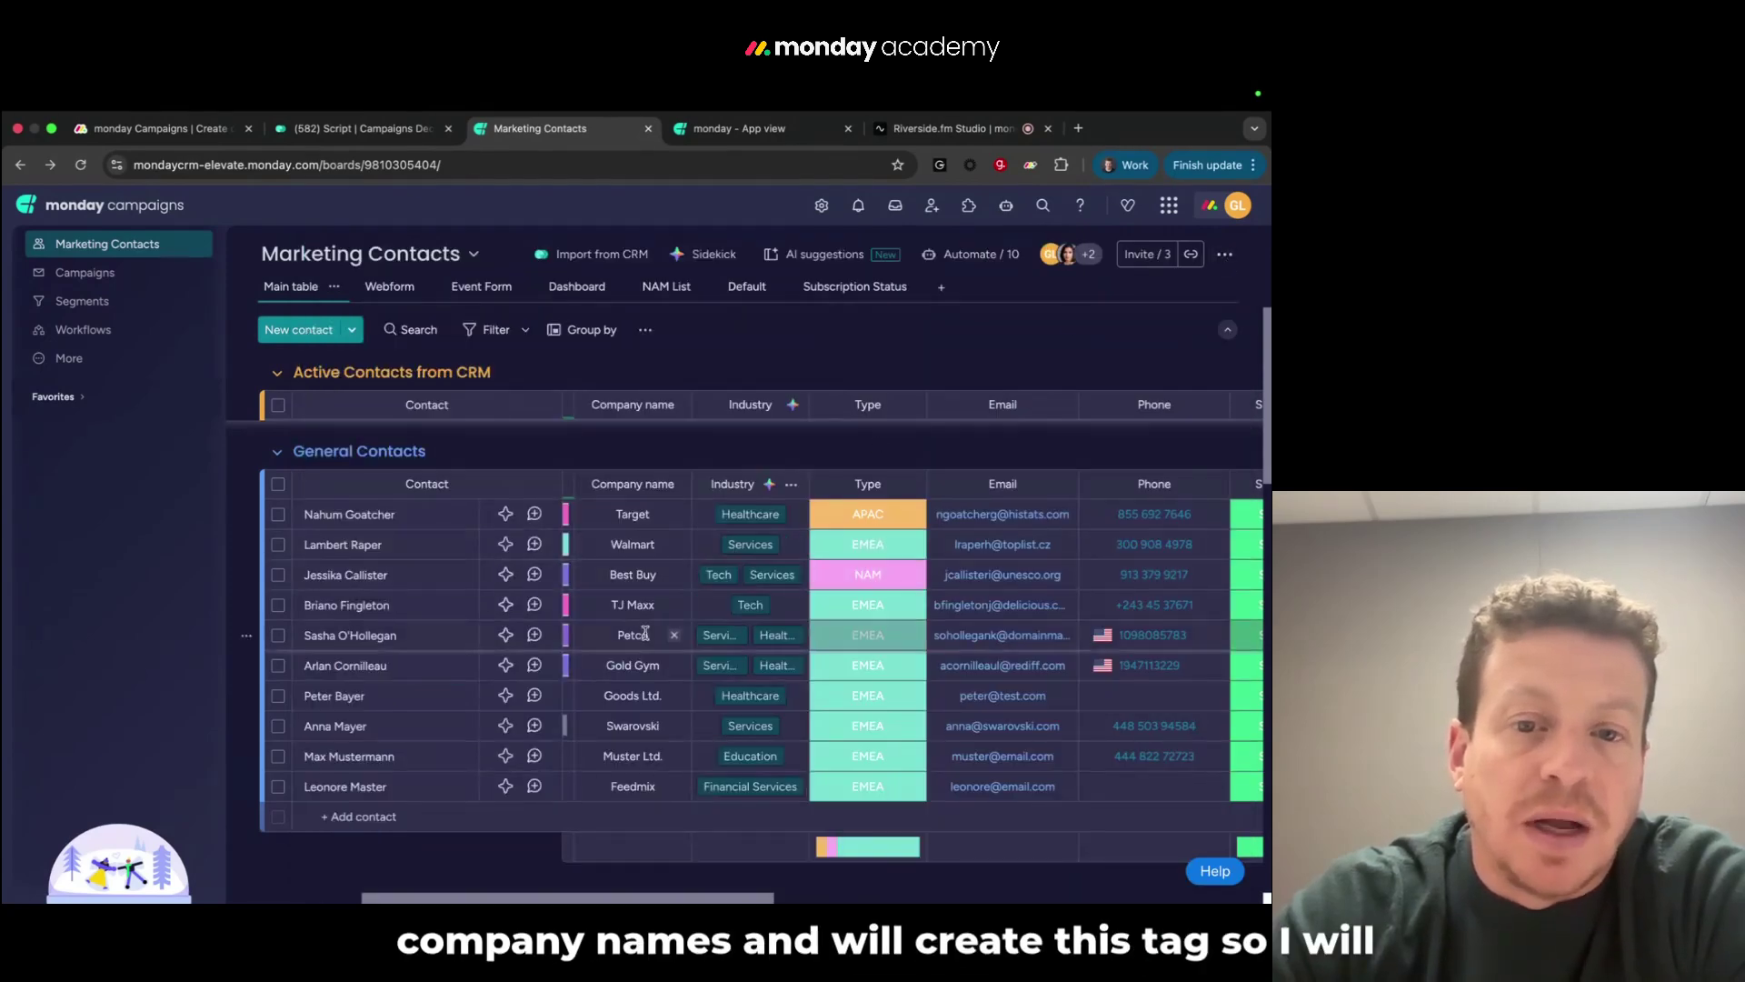
Look over the contact rows from General Contacts down to the Events group
{"action": "scroll", "coordinate": [750, 700], "scroll_direction": "down", "scroll_amount": 2}
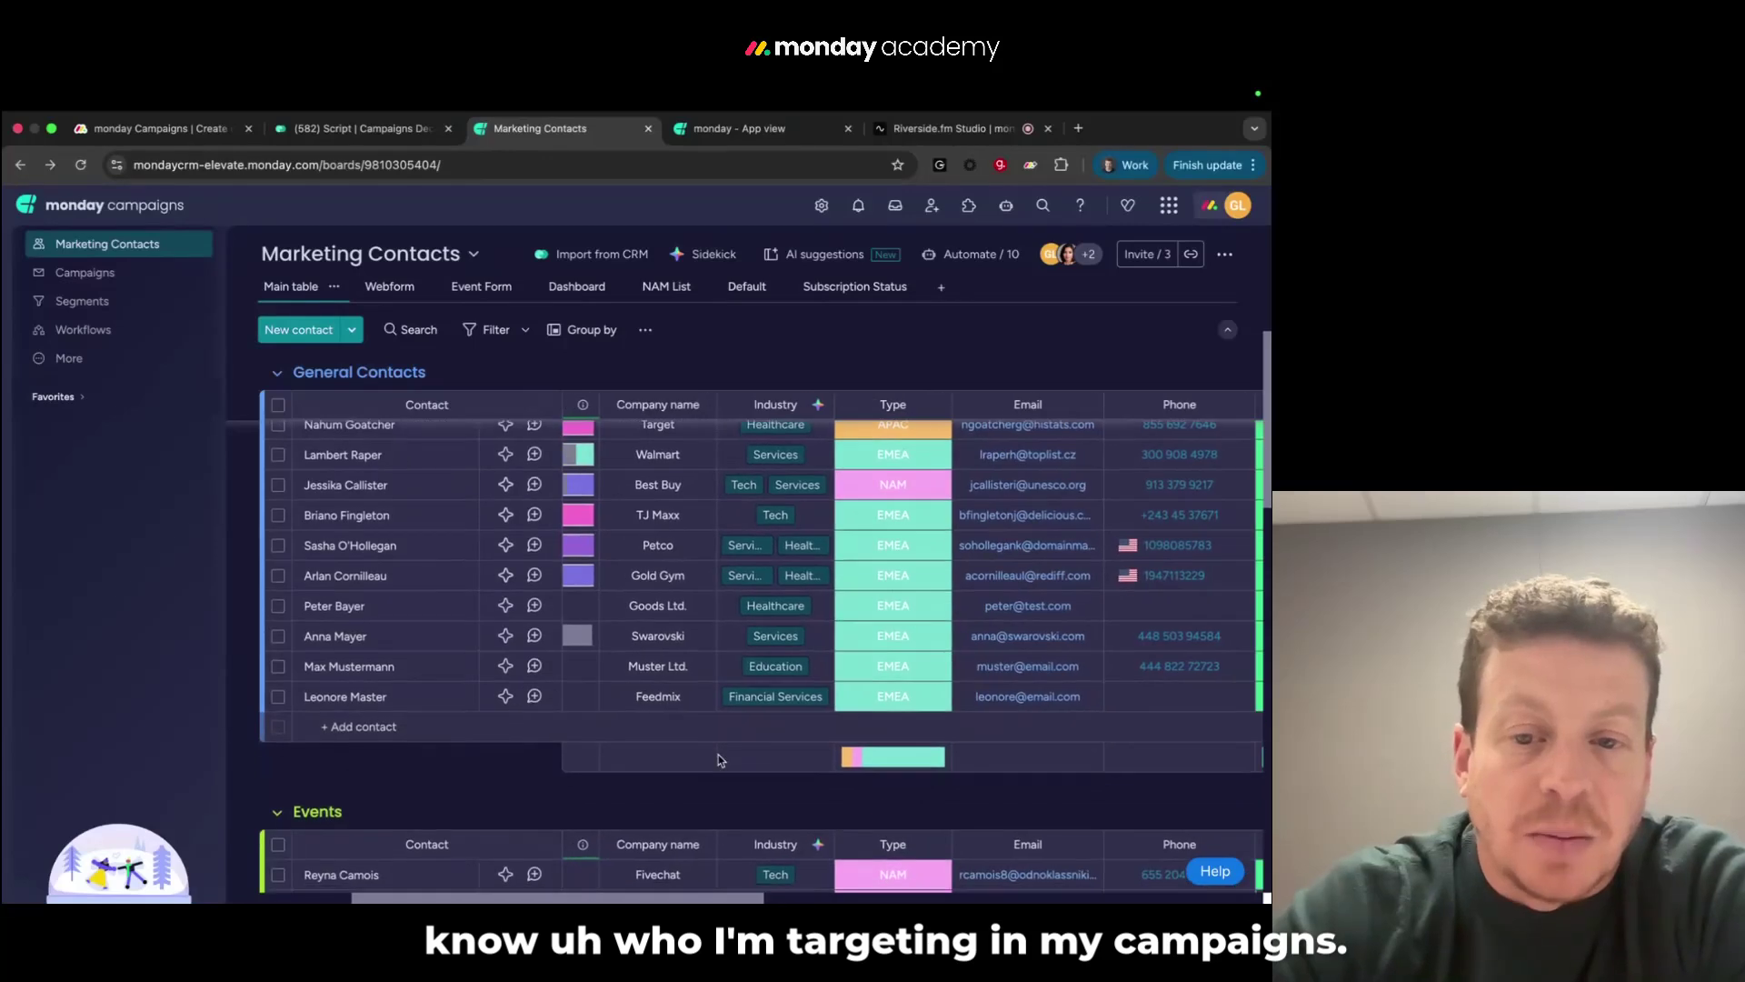
{"action": "scroll", "coordinate": [718, 754], "scroll_direction": "down", "scroll_amount": 2}
{"action": "scroll", "coordinate": [718, 754], "scroll_direction": "left", "scroll_amount": 3}
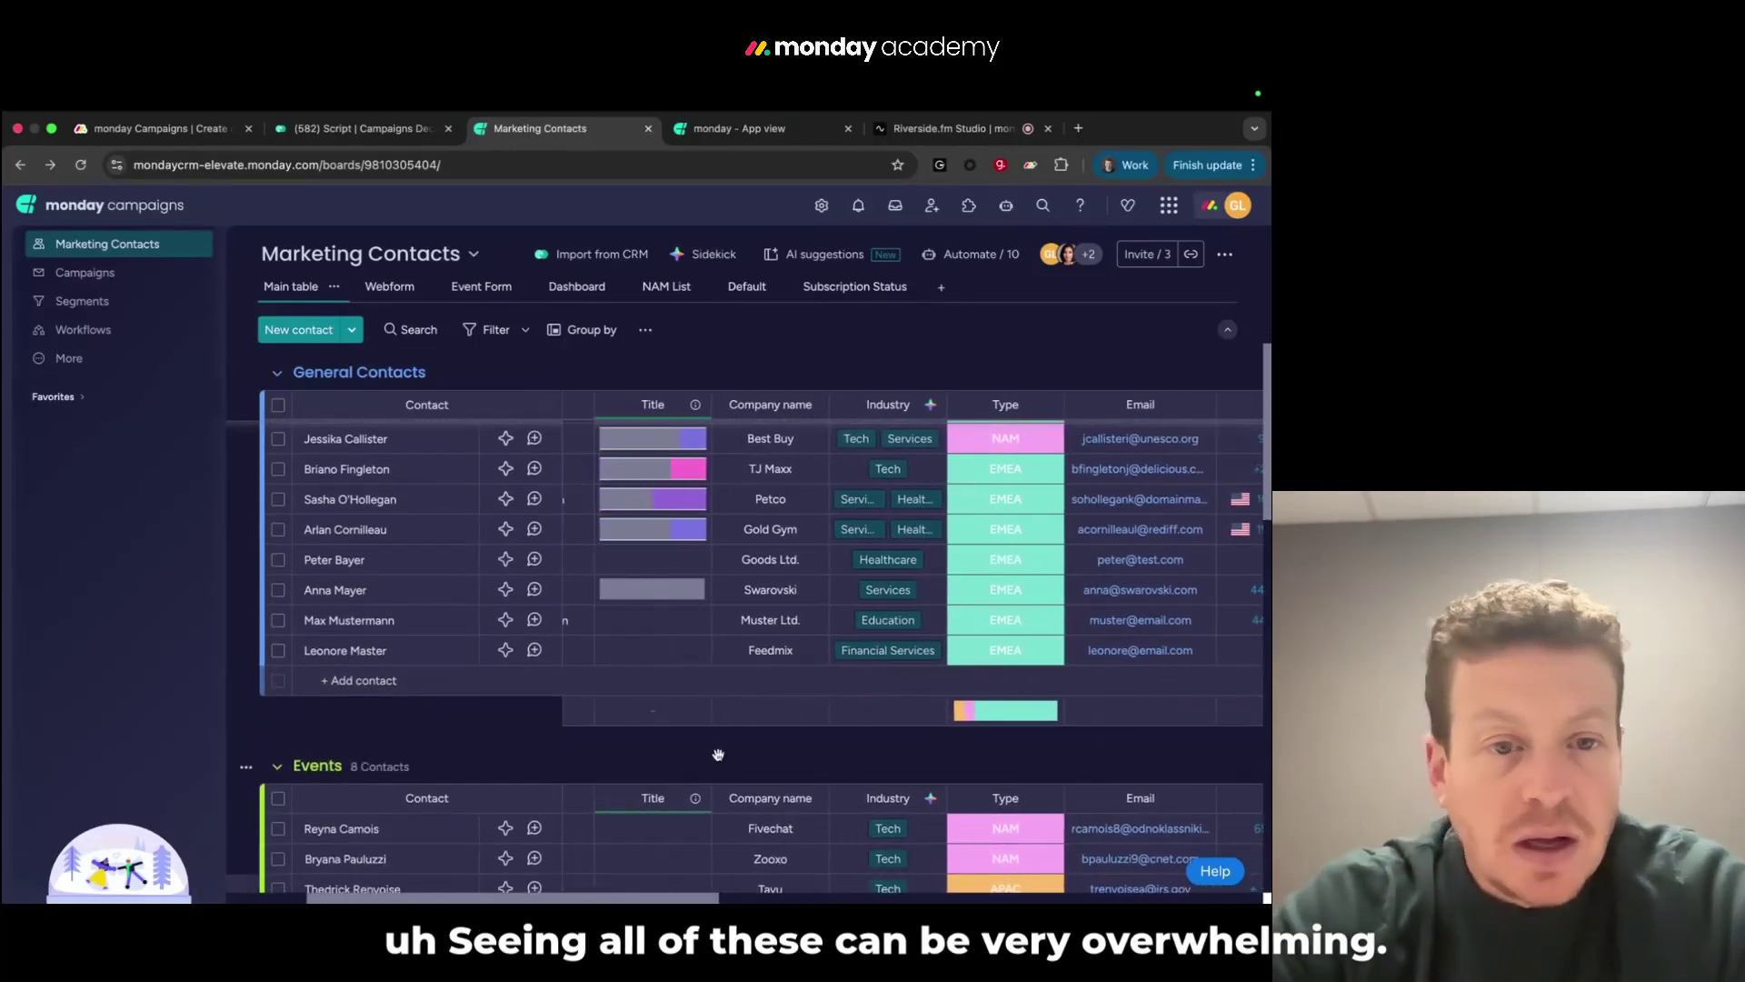
Look over the contacts in the Events and Webform groups and return to the start of the board
{"action": "scroll", "coordinate": [590, 775], "scroll_direction": "down", "scroll_amount": 4}
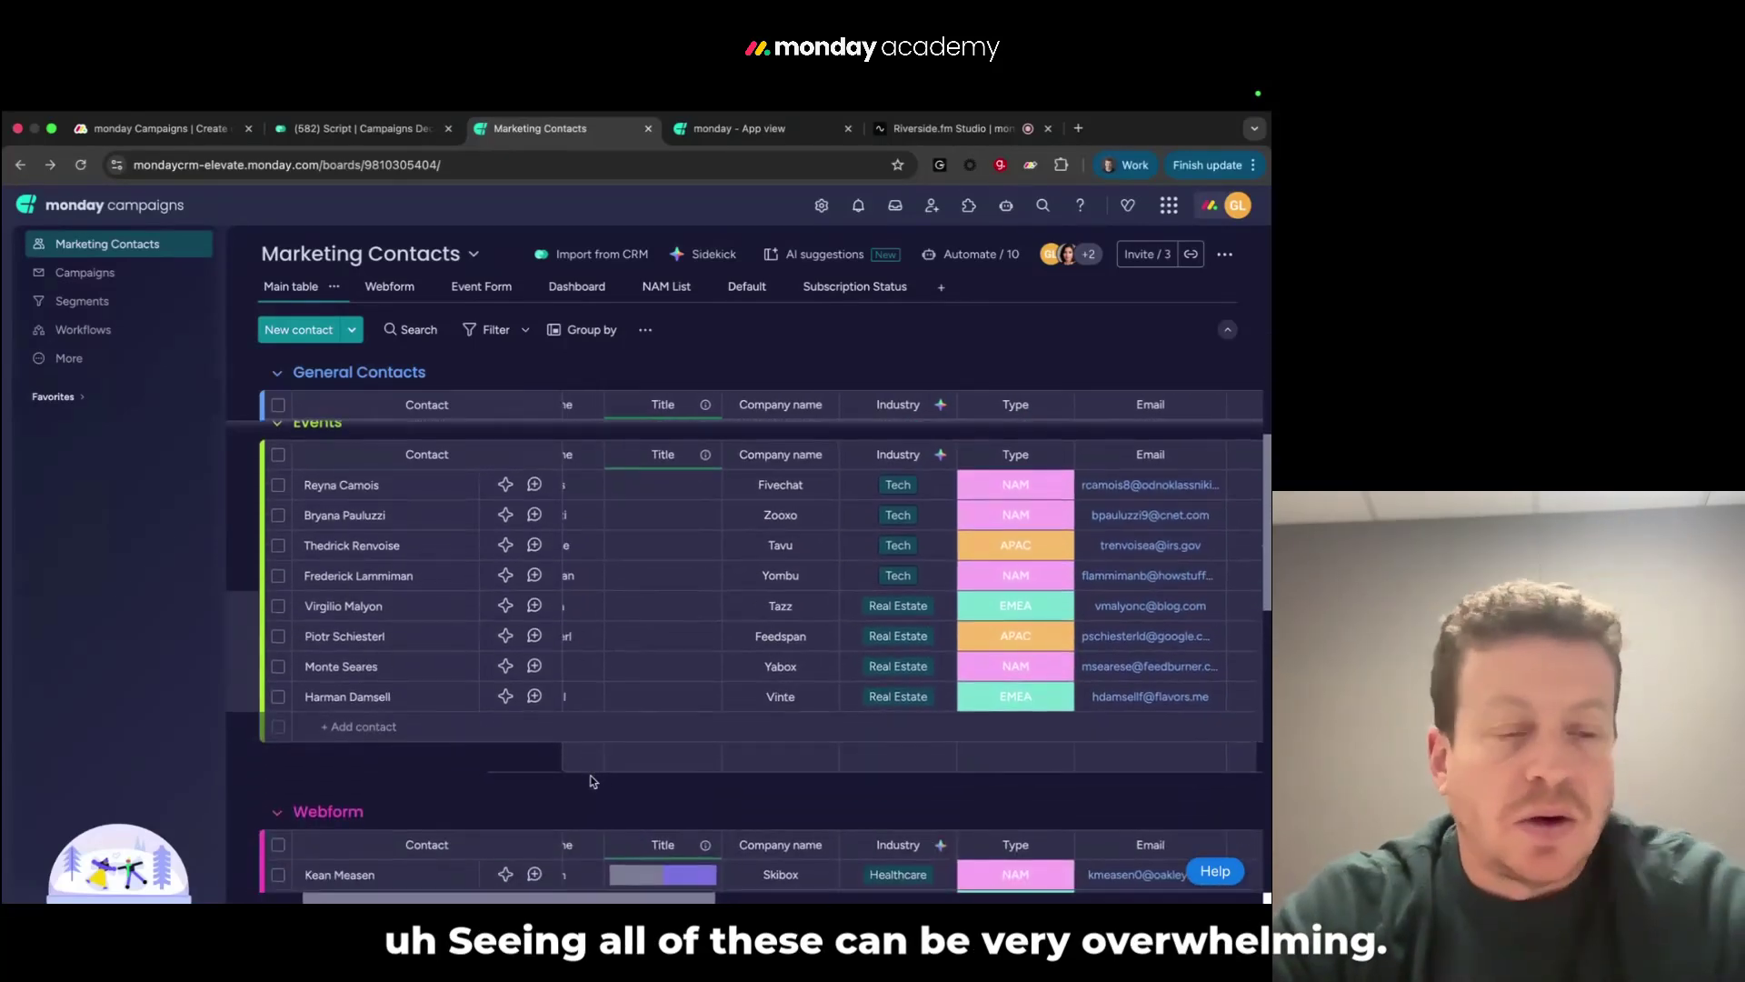
{"action": "scroll", "coordinate": [590, 780], "scroll_direction": "down", "scroll_amount": 3}
{"action": "scroll", "coordinate": [590, 780], "scroll_direction": "left", "scroll_amount": 3}
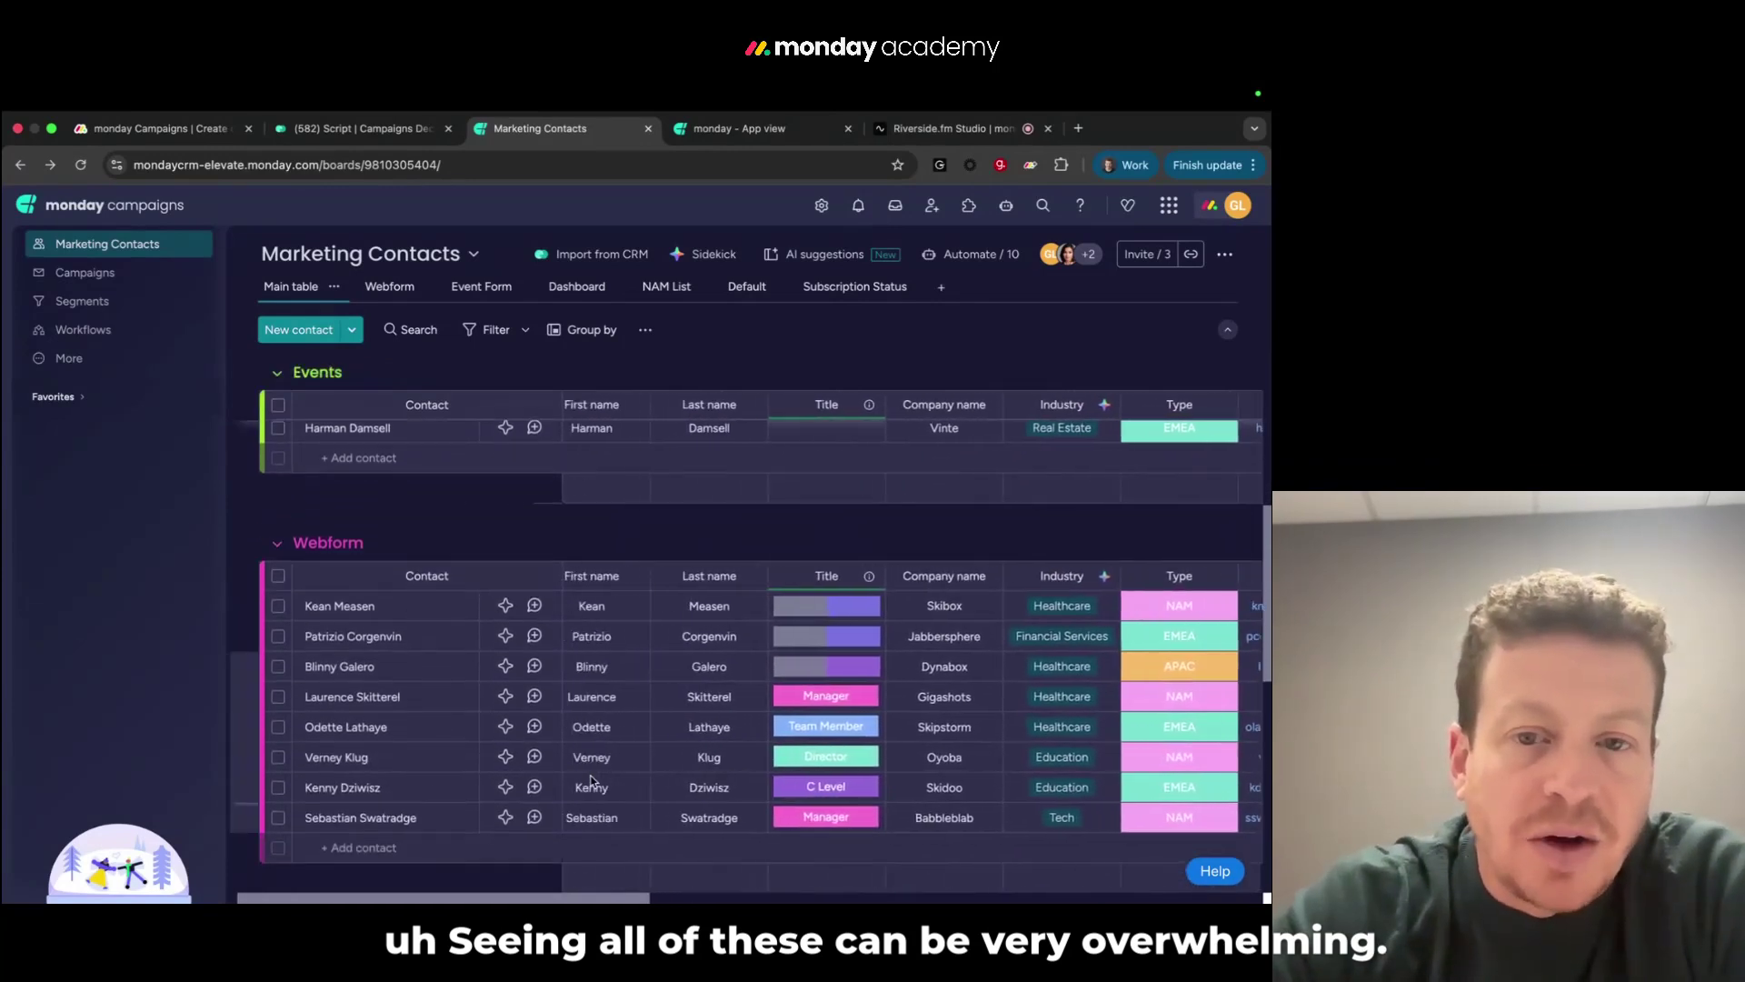
{"action": "scroll", "coordinate": [590, 779], "scroll_direction": "up", "scroll_amount": 15}
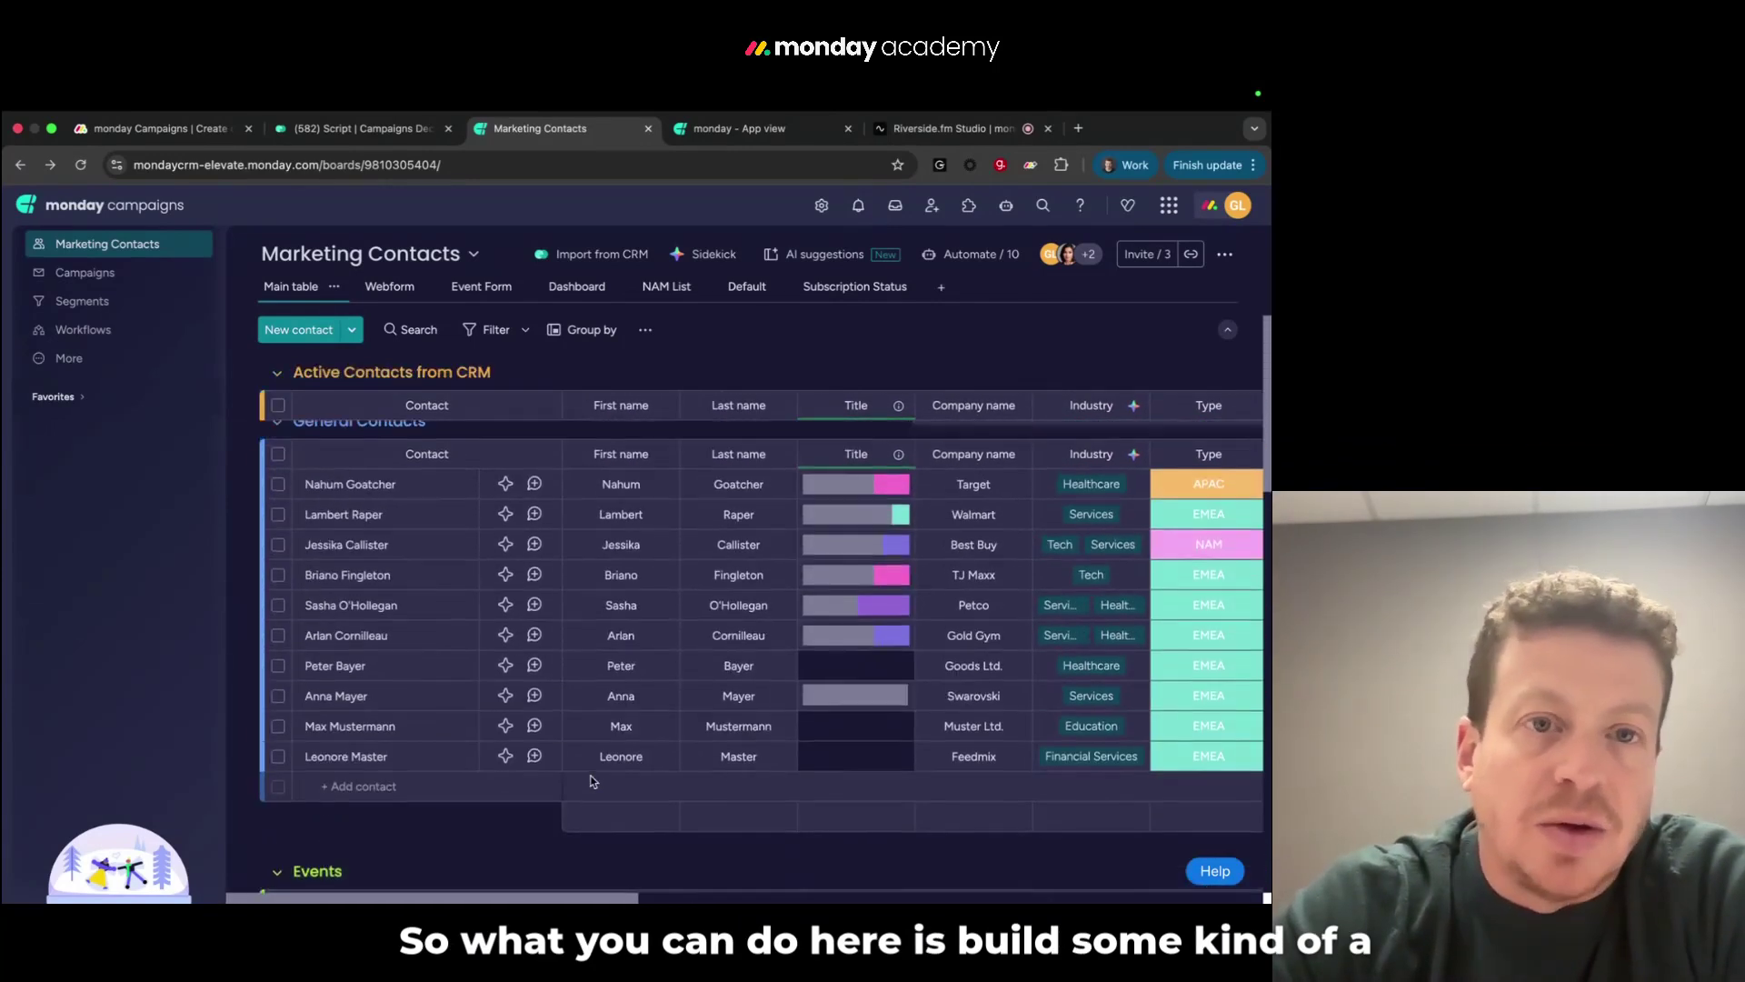
{"action": "scroll", "coordinate": [585, 514], "scroll_direction": "up", "scroll_amount": 1}
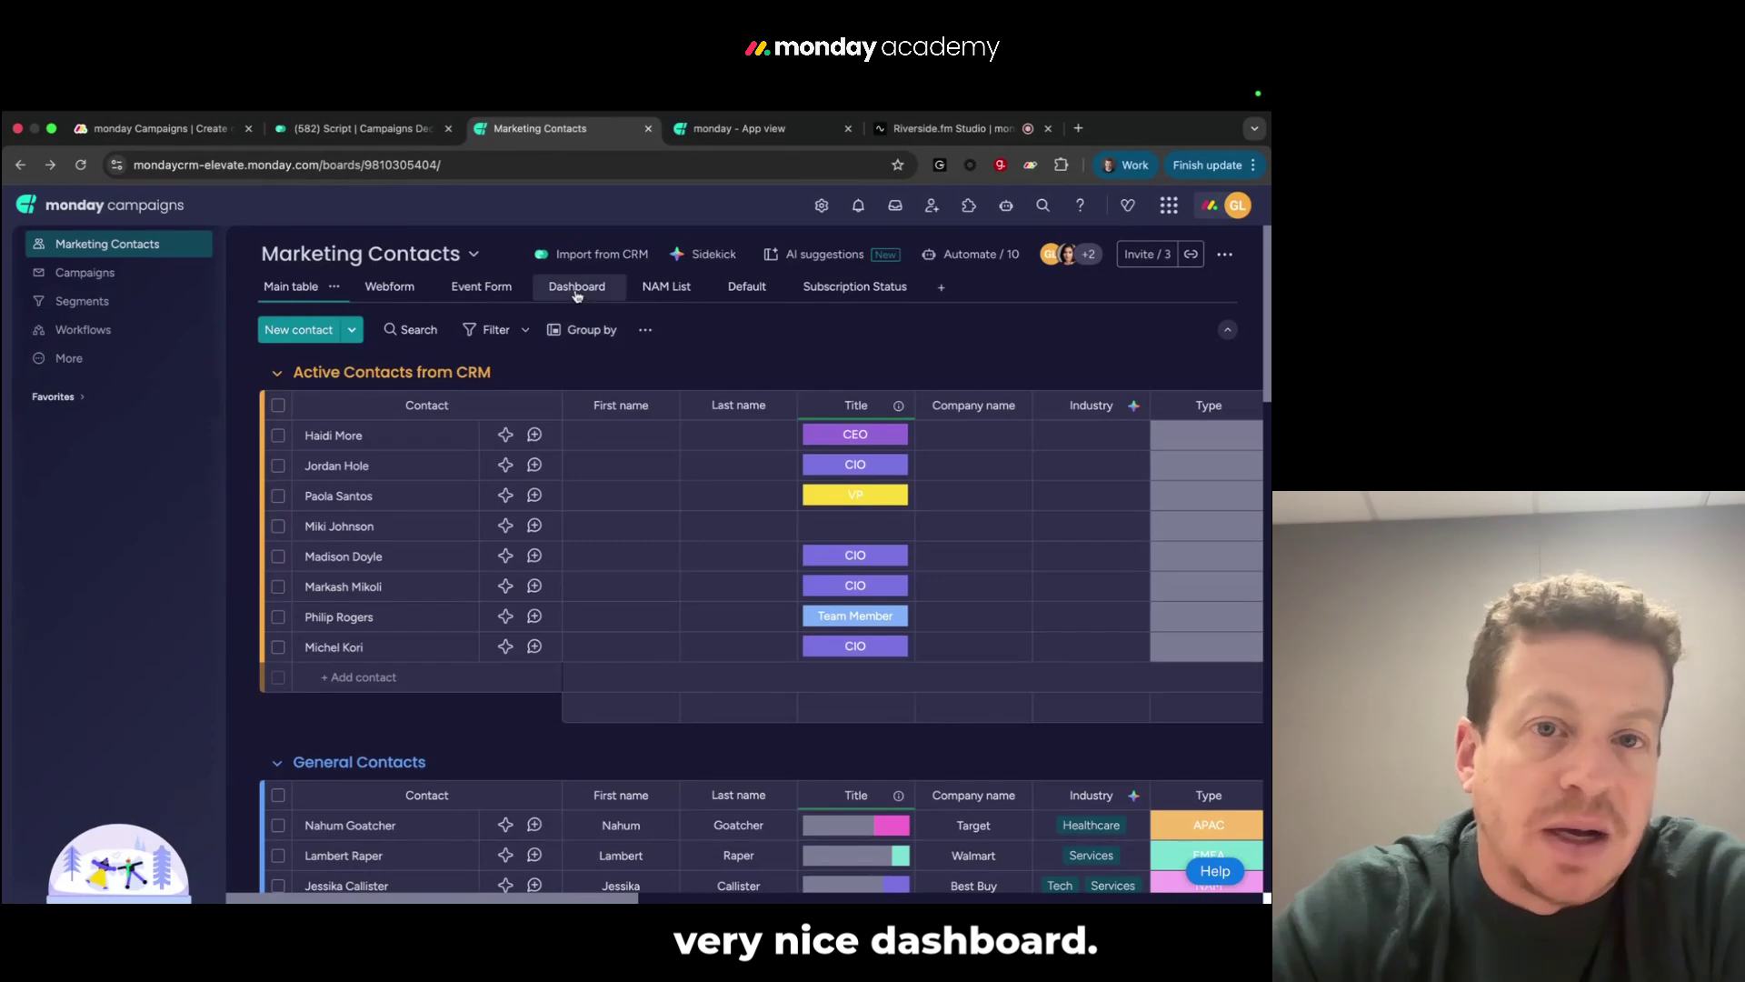
Open the board's Dashboard view and examine its contact counts and its source, new contacts per month, region, content type and subscription charts
{"action": "left_click", "coordinate": [572, 289]}
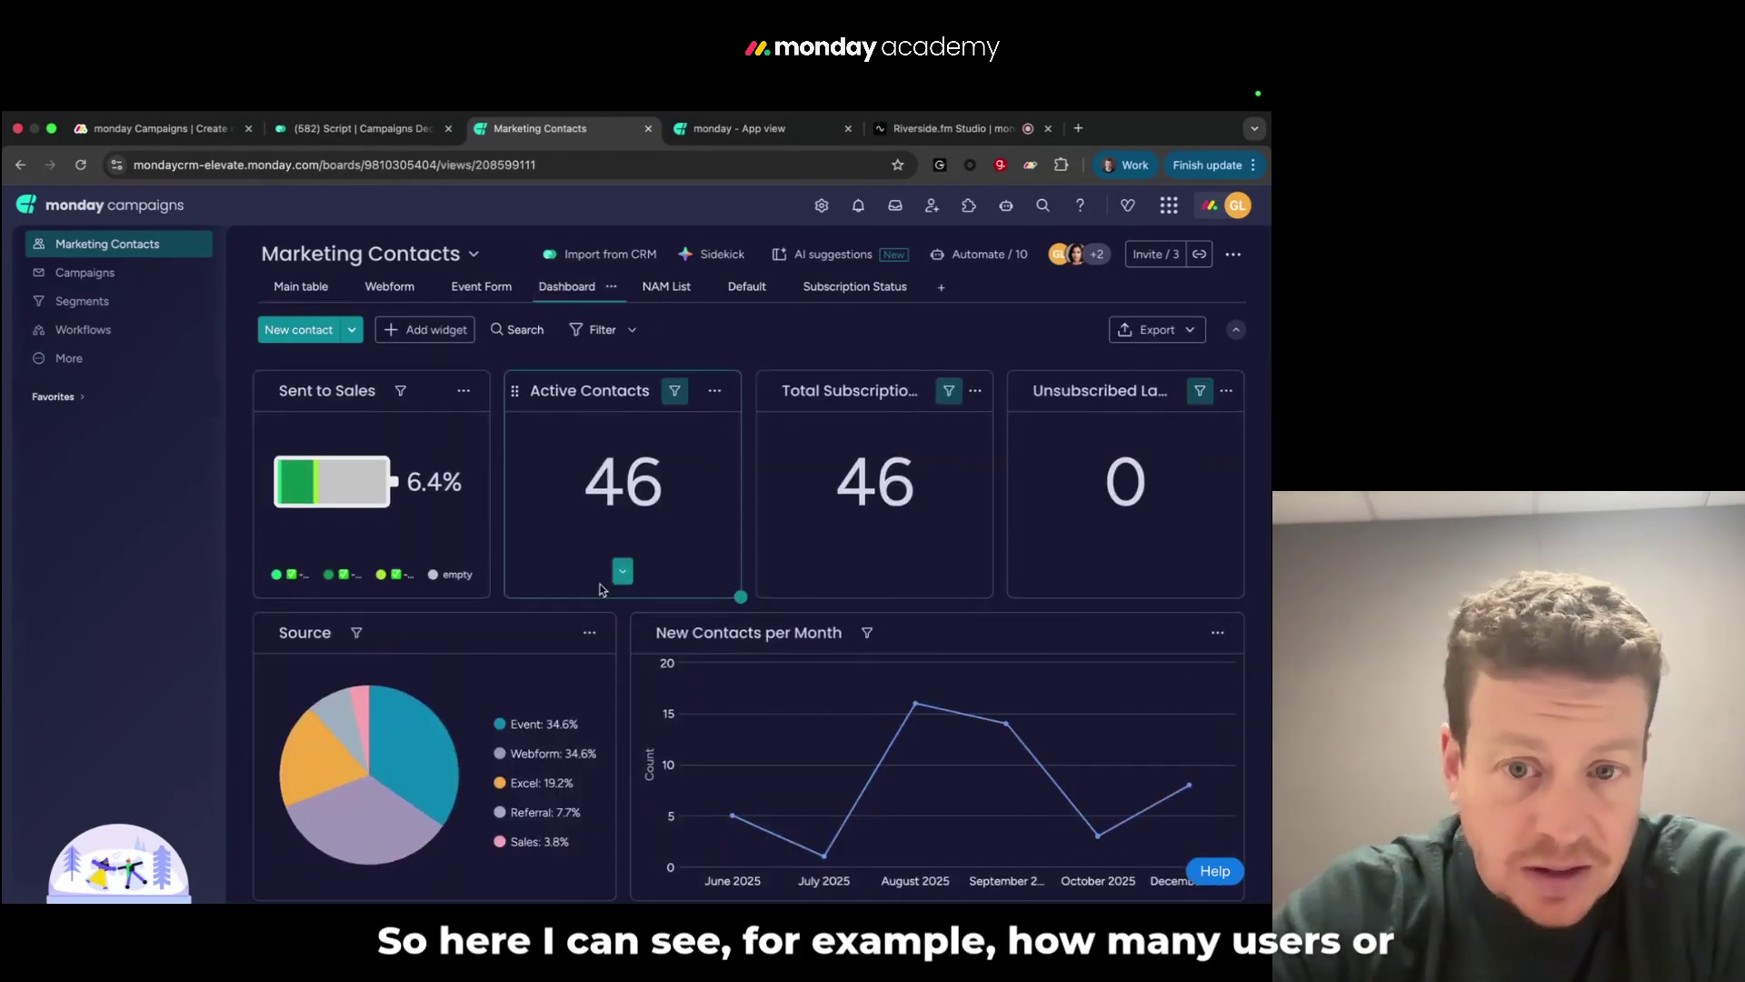
{"action": "scroll", "coordinate": [600, 589], "scroll_direction": "down", "scroll_amount": 3}
{"action": "mouse_move", "coordinate": [859, 587]}
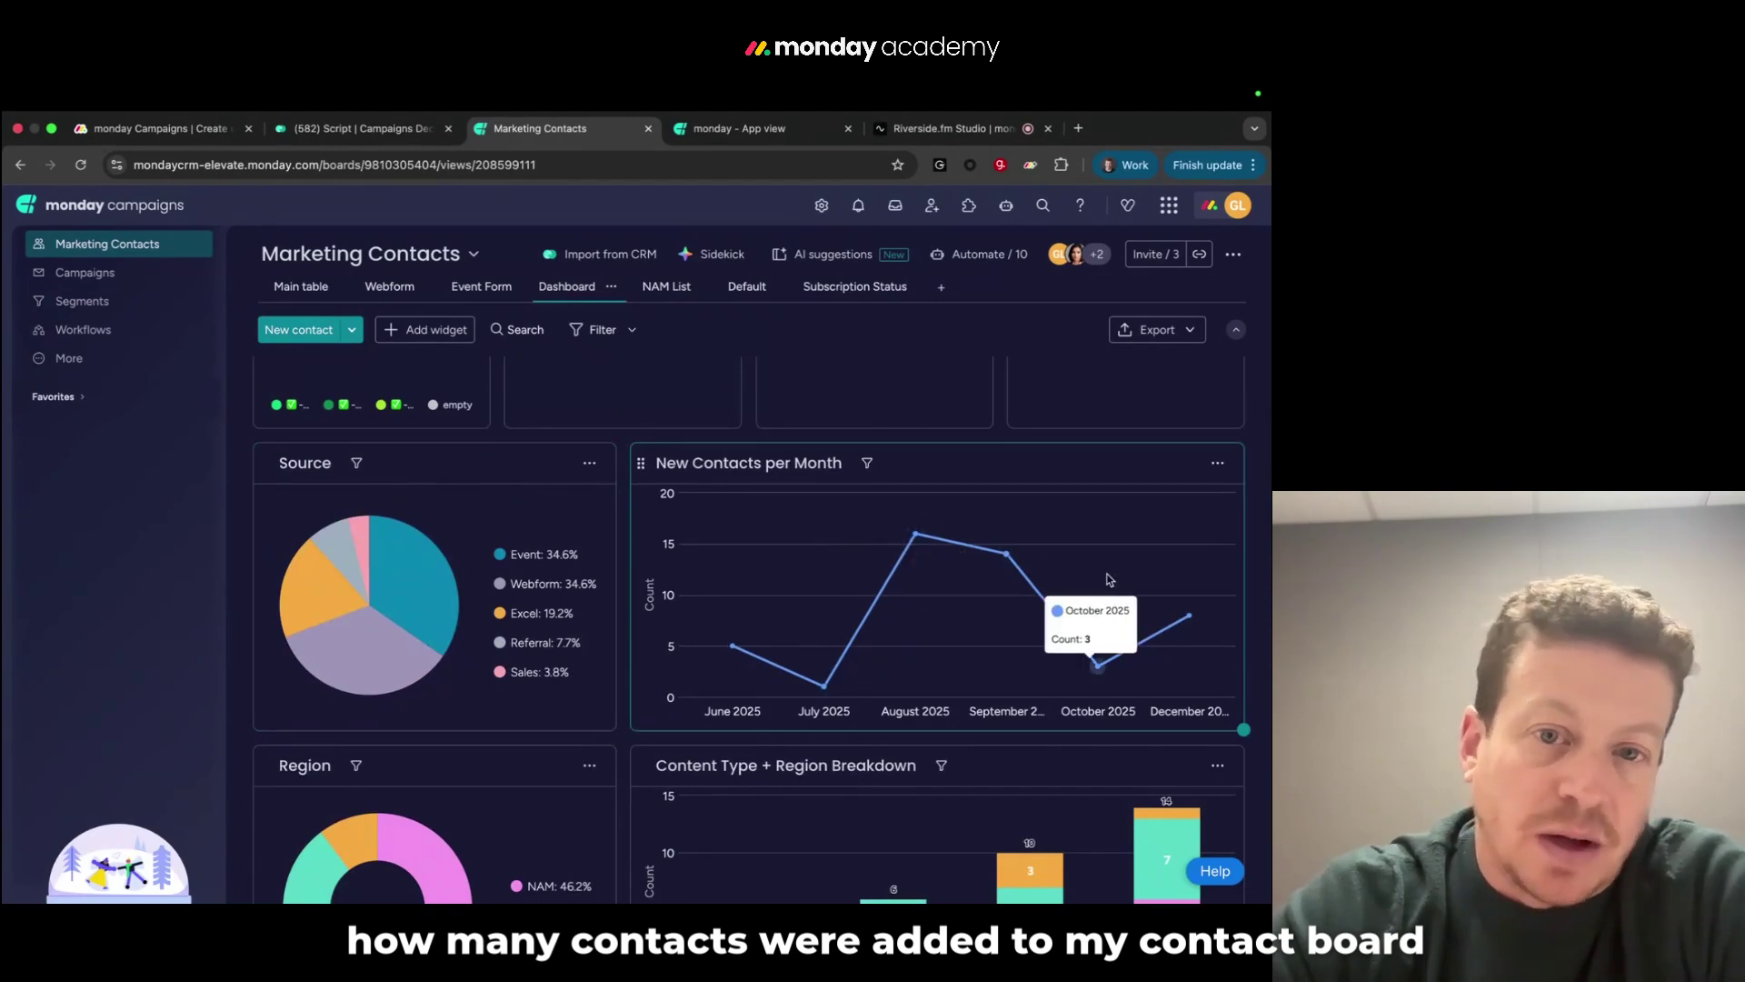
{"action": "mouse_move", "coordinate": [1123, 589]}
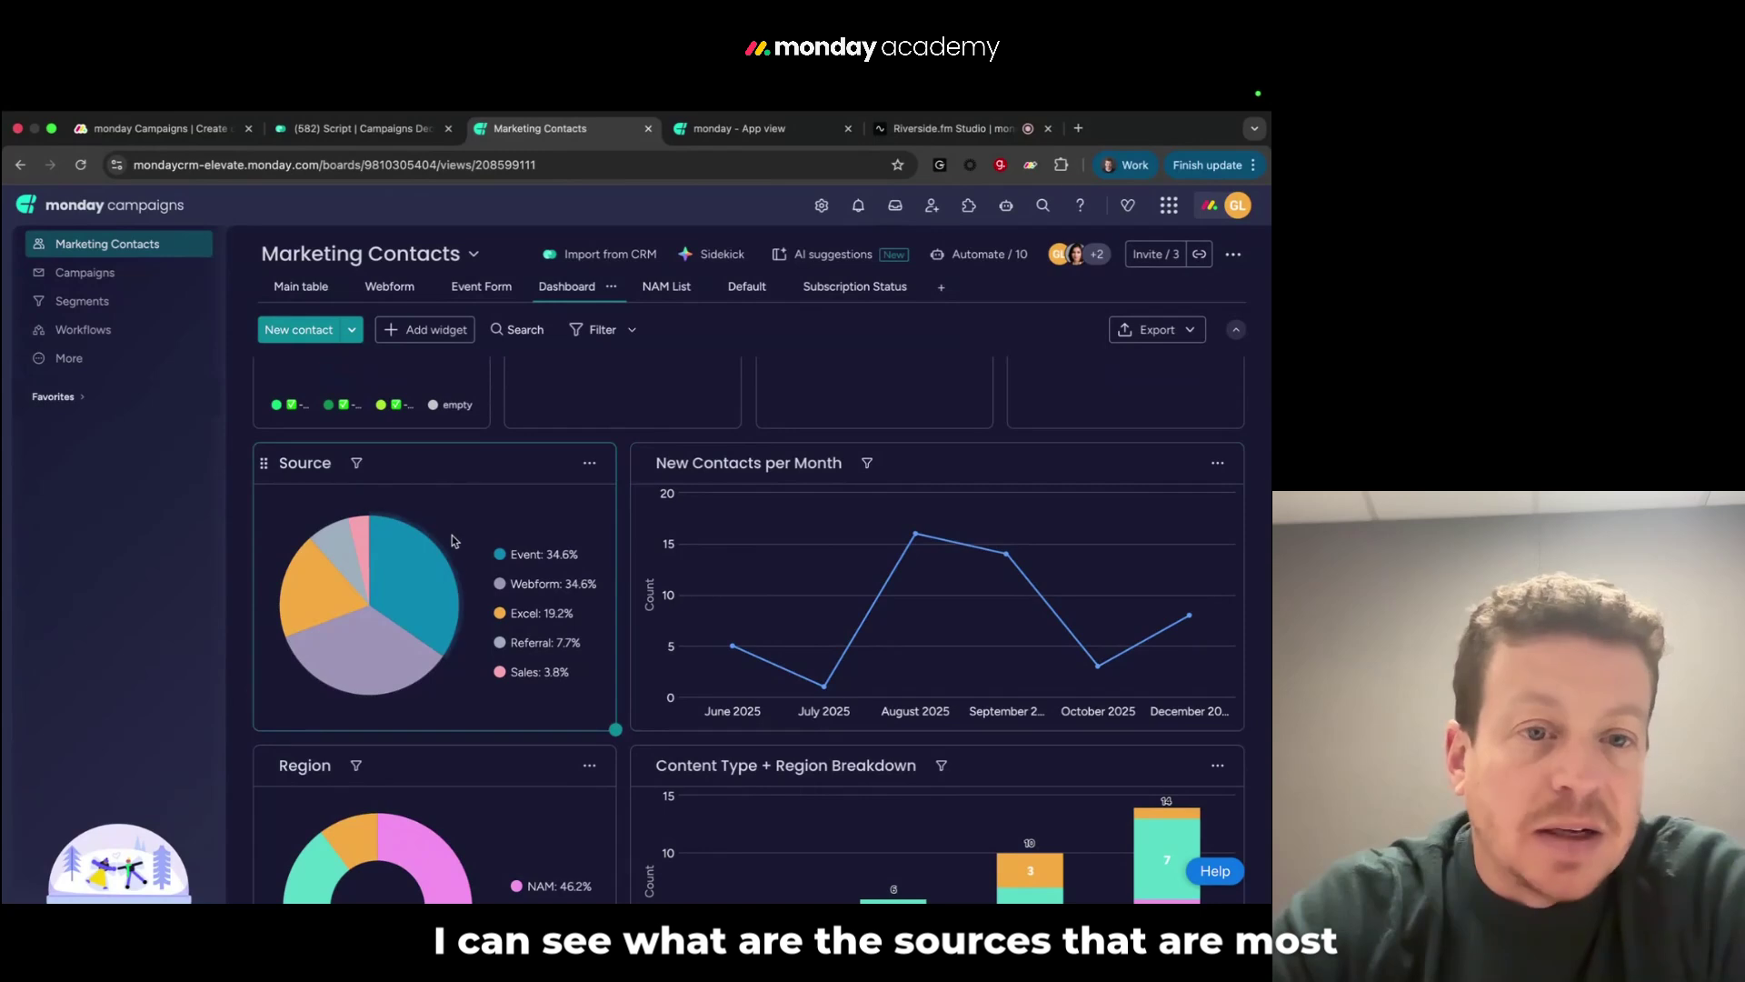
{"action": "mouse_move", "coordinate": [427, 566]}
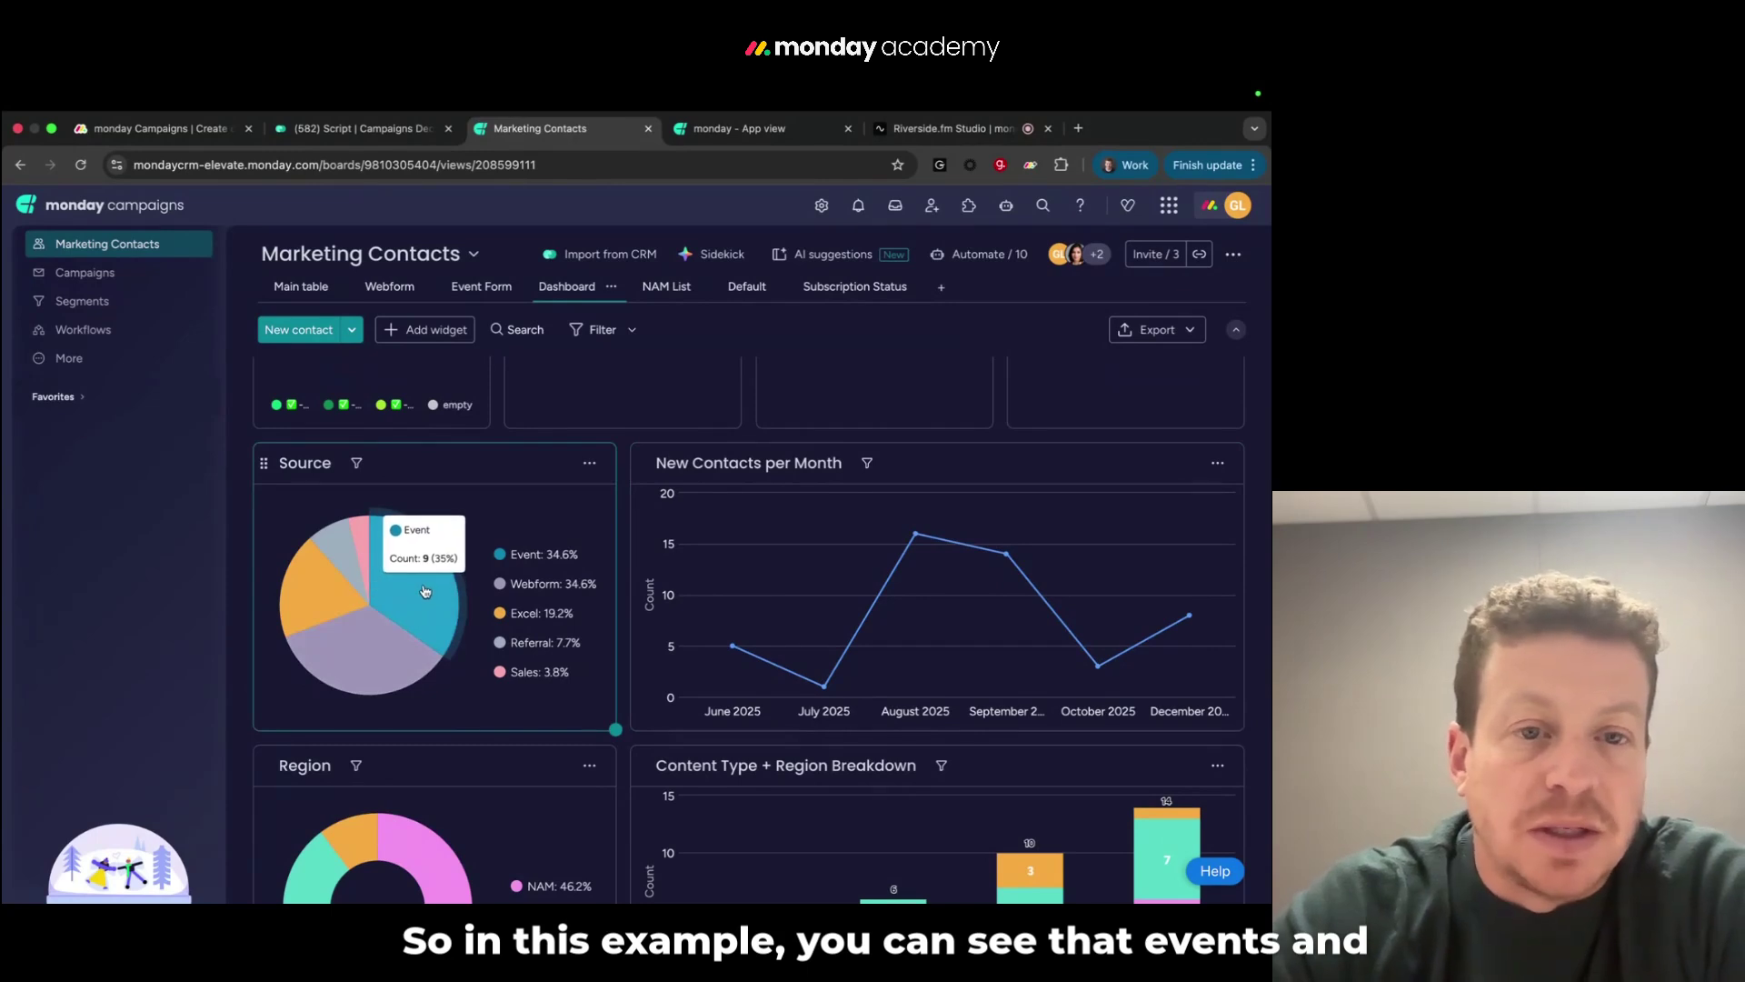
{"action": "mouse_move", "coordinate": [385, 651]}
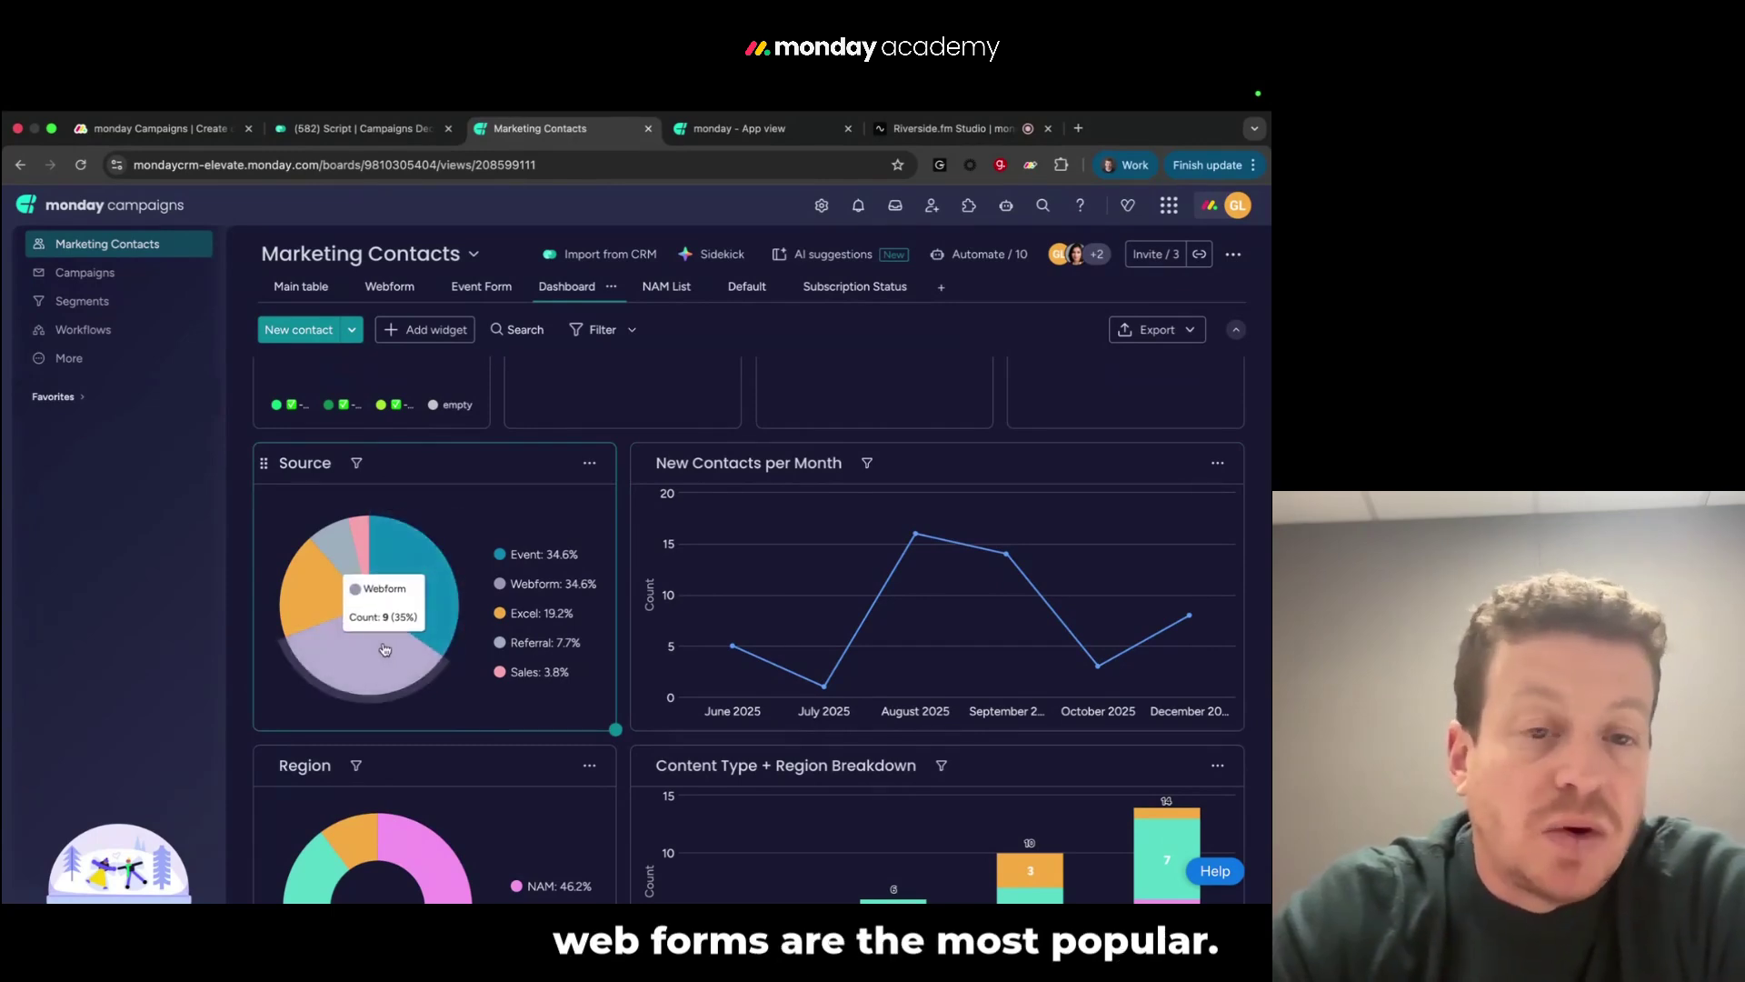
{"action": "scroll", "coordinate": [513, 671], "scroll_direction": "down", "scroll_amount": 3}
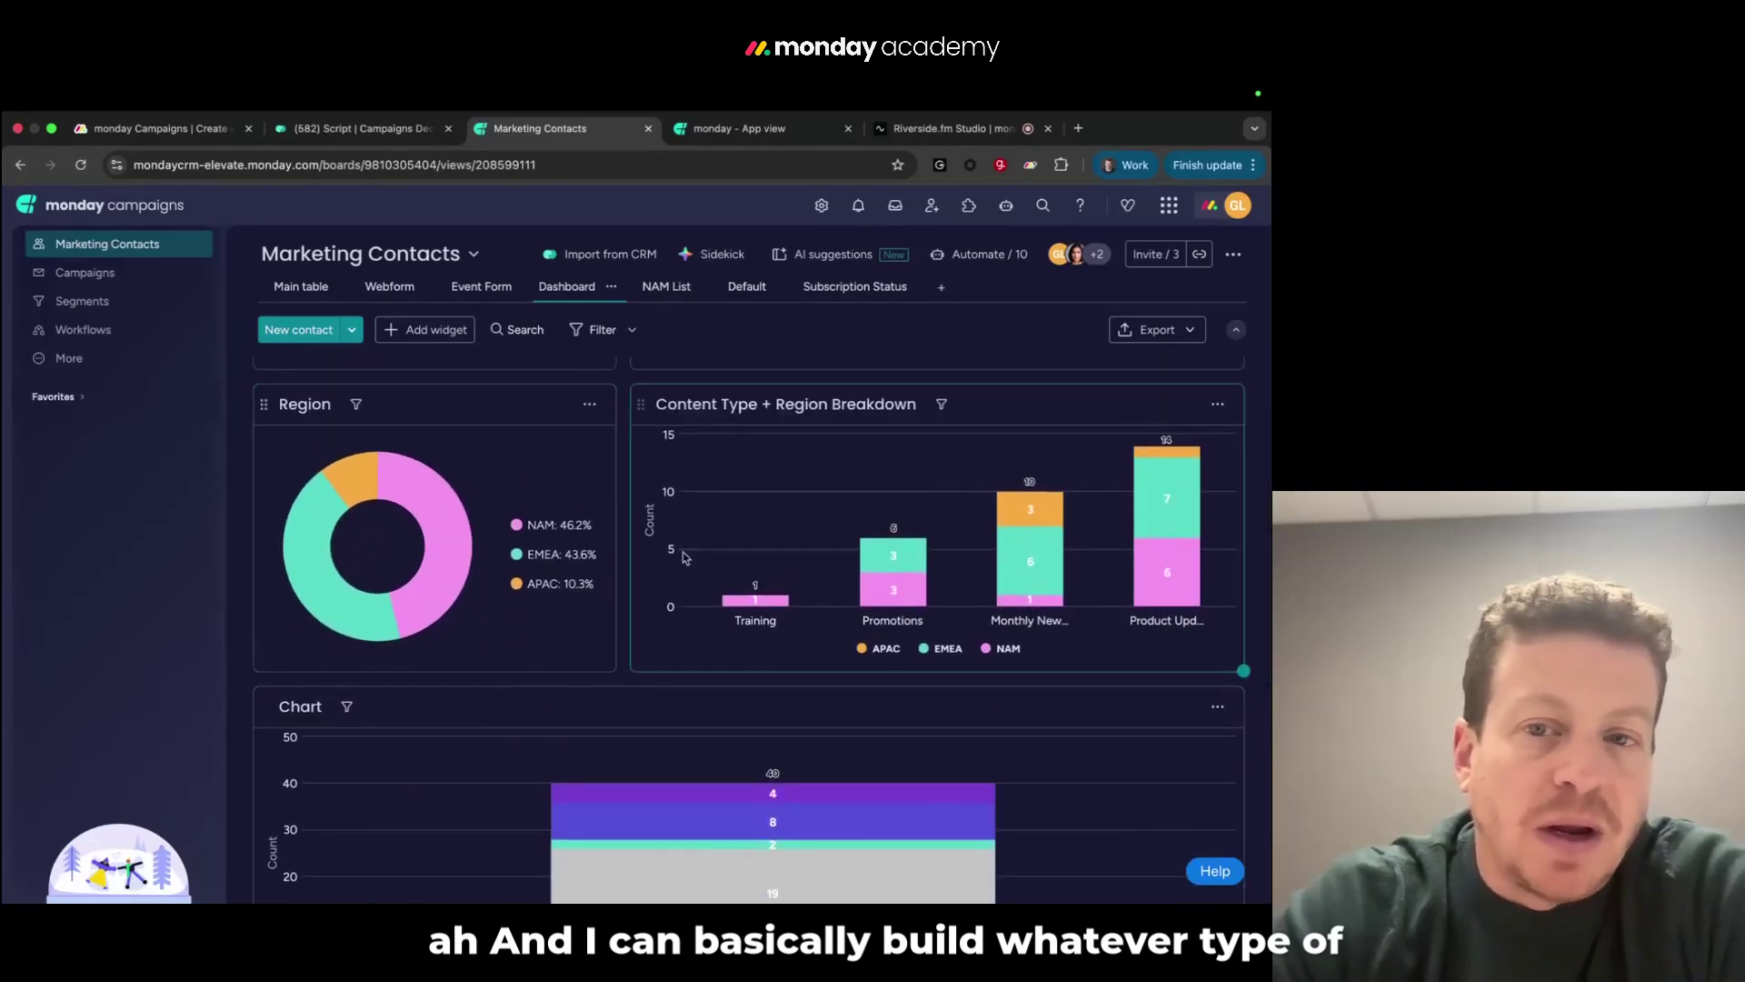
{"action": "scroll", "coordinate": [909, 582], "scroll_direction": "down", "scroll_amount": 4}
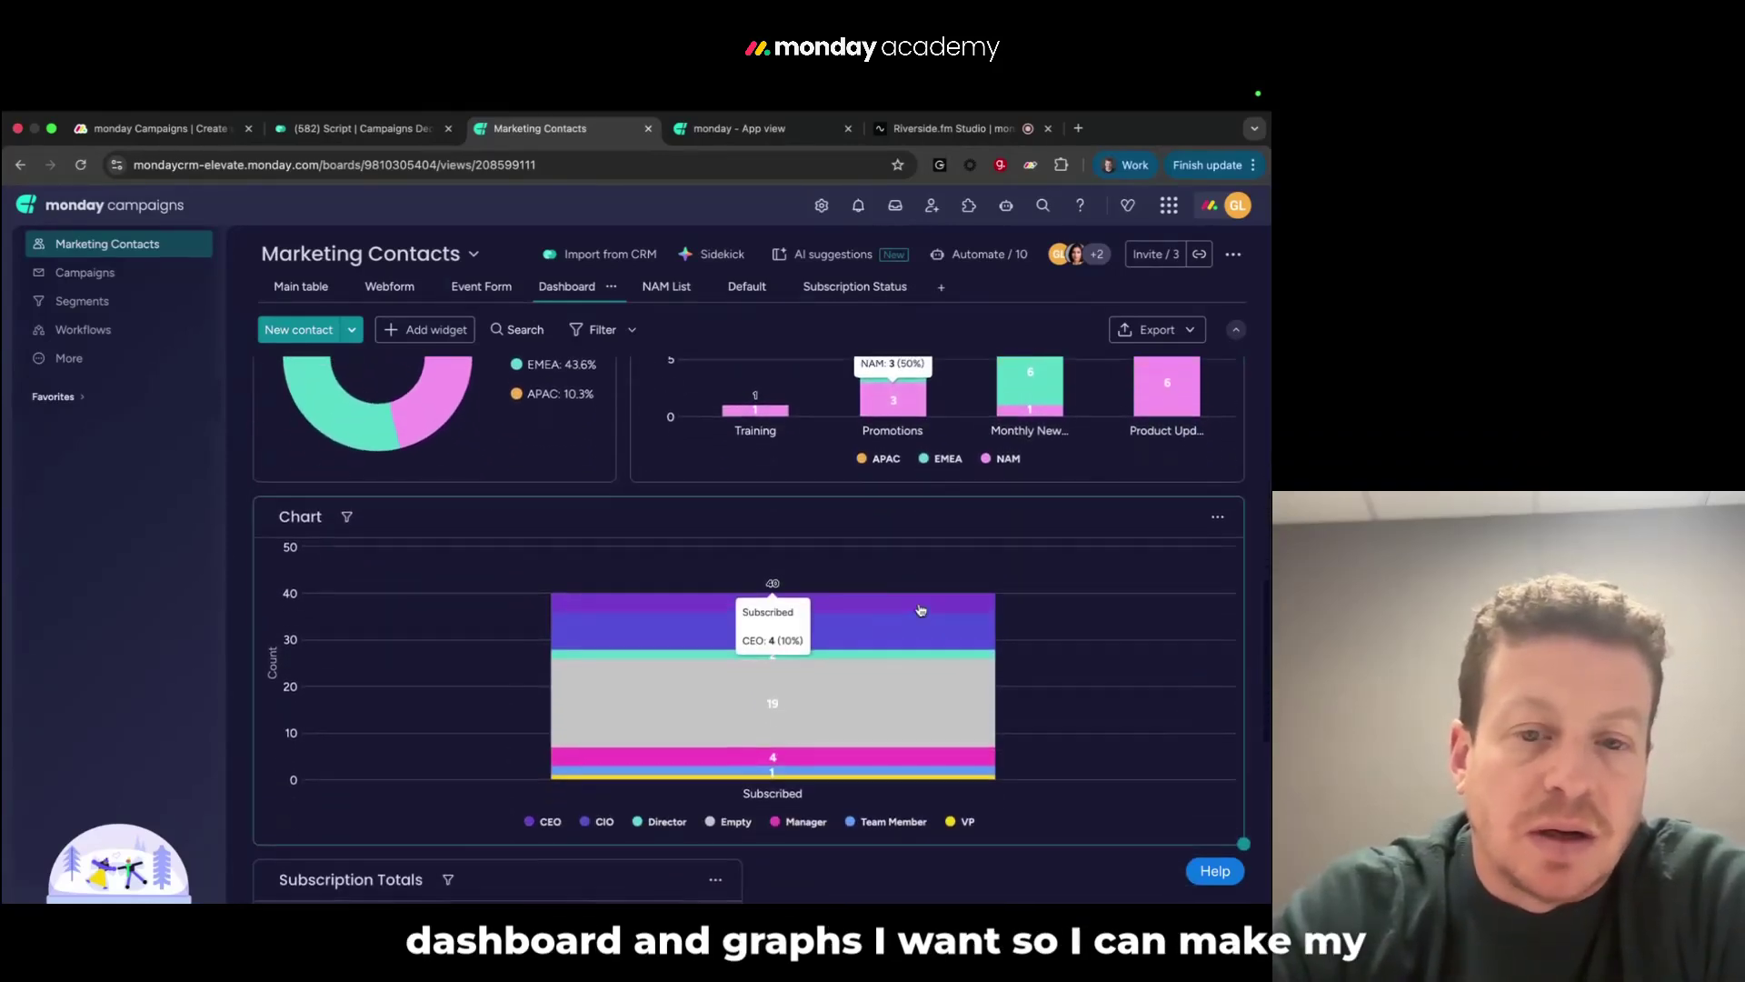
{"action": "scroll", "coordinate": [920, 609], "scroll_direction": "up", "scroll_amount": 8}
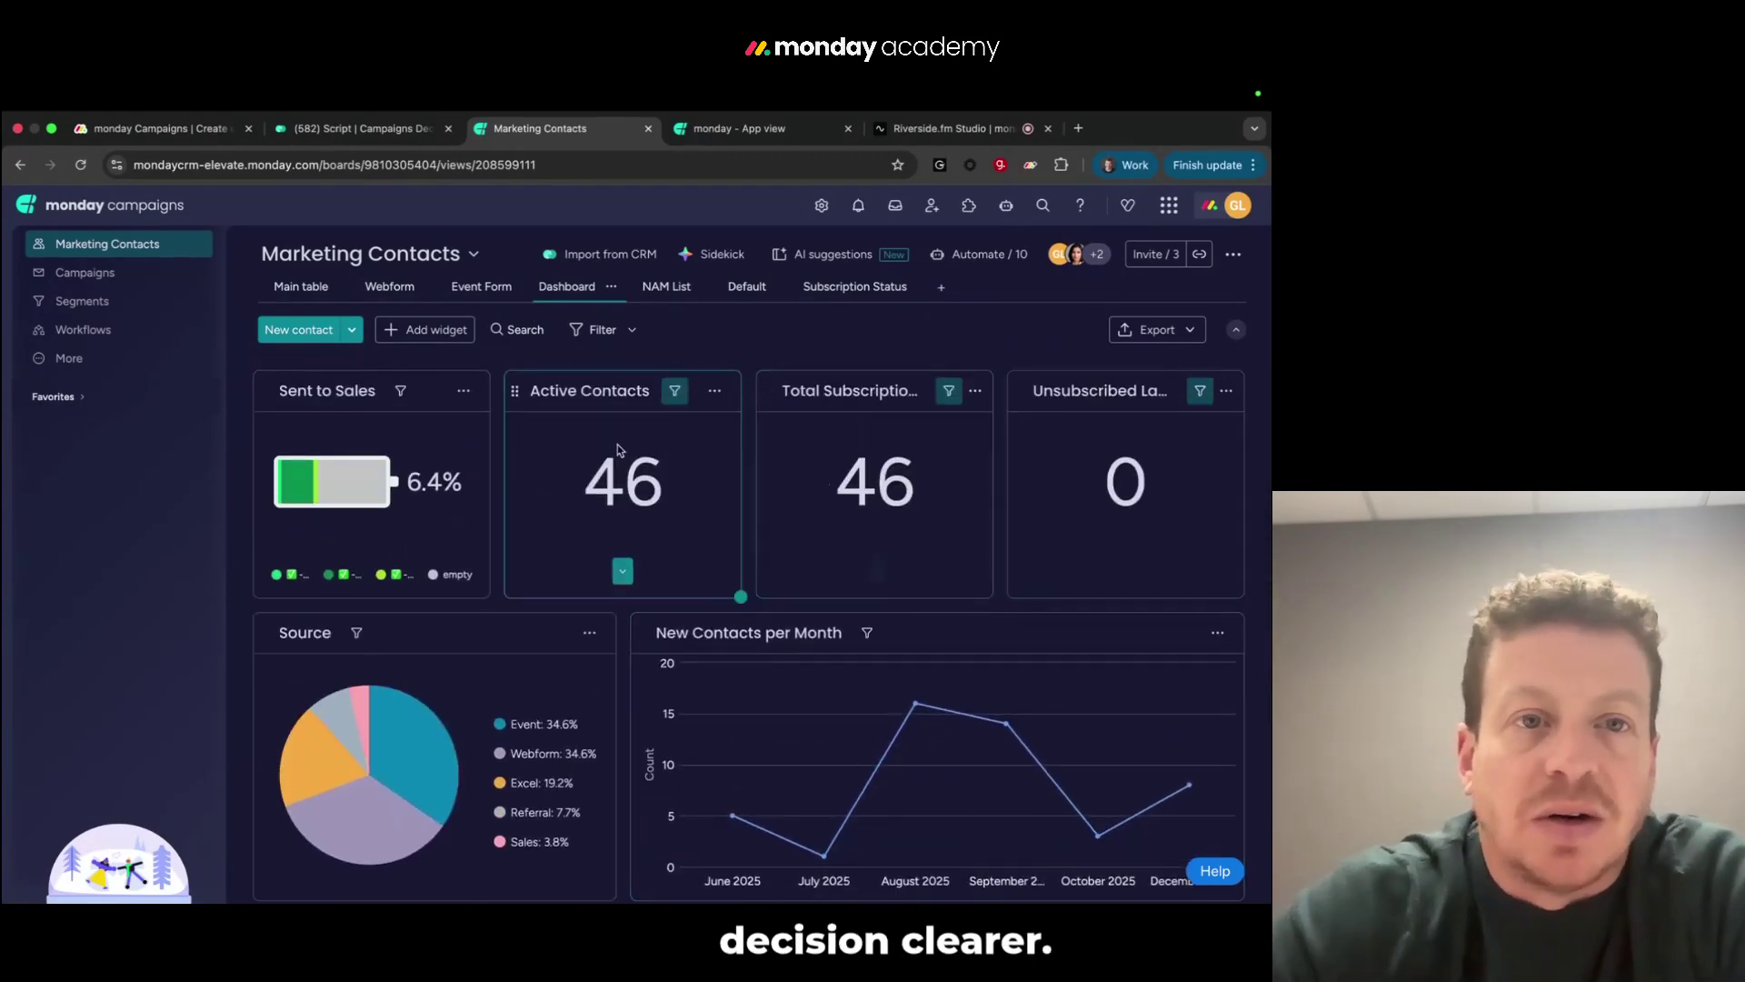
Return to the main table and inspect the contact import options, selecting New York Office - NY Contacts as the CRM source and closing without importing
{"action": "left_click", "coordinate": [301, 286]}
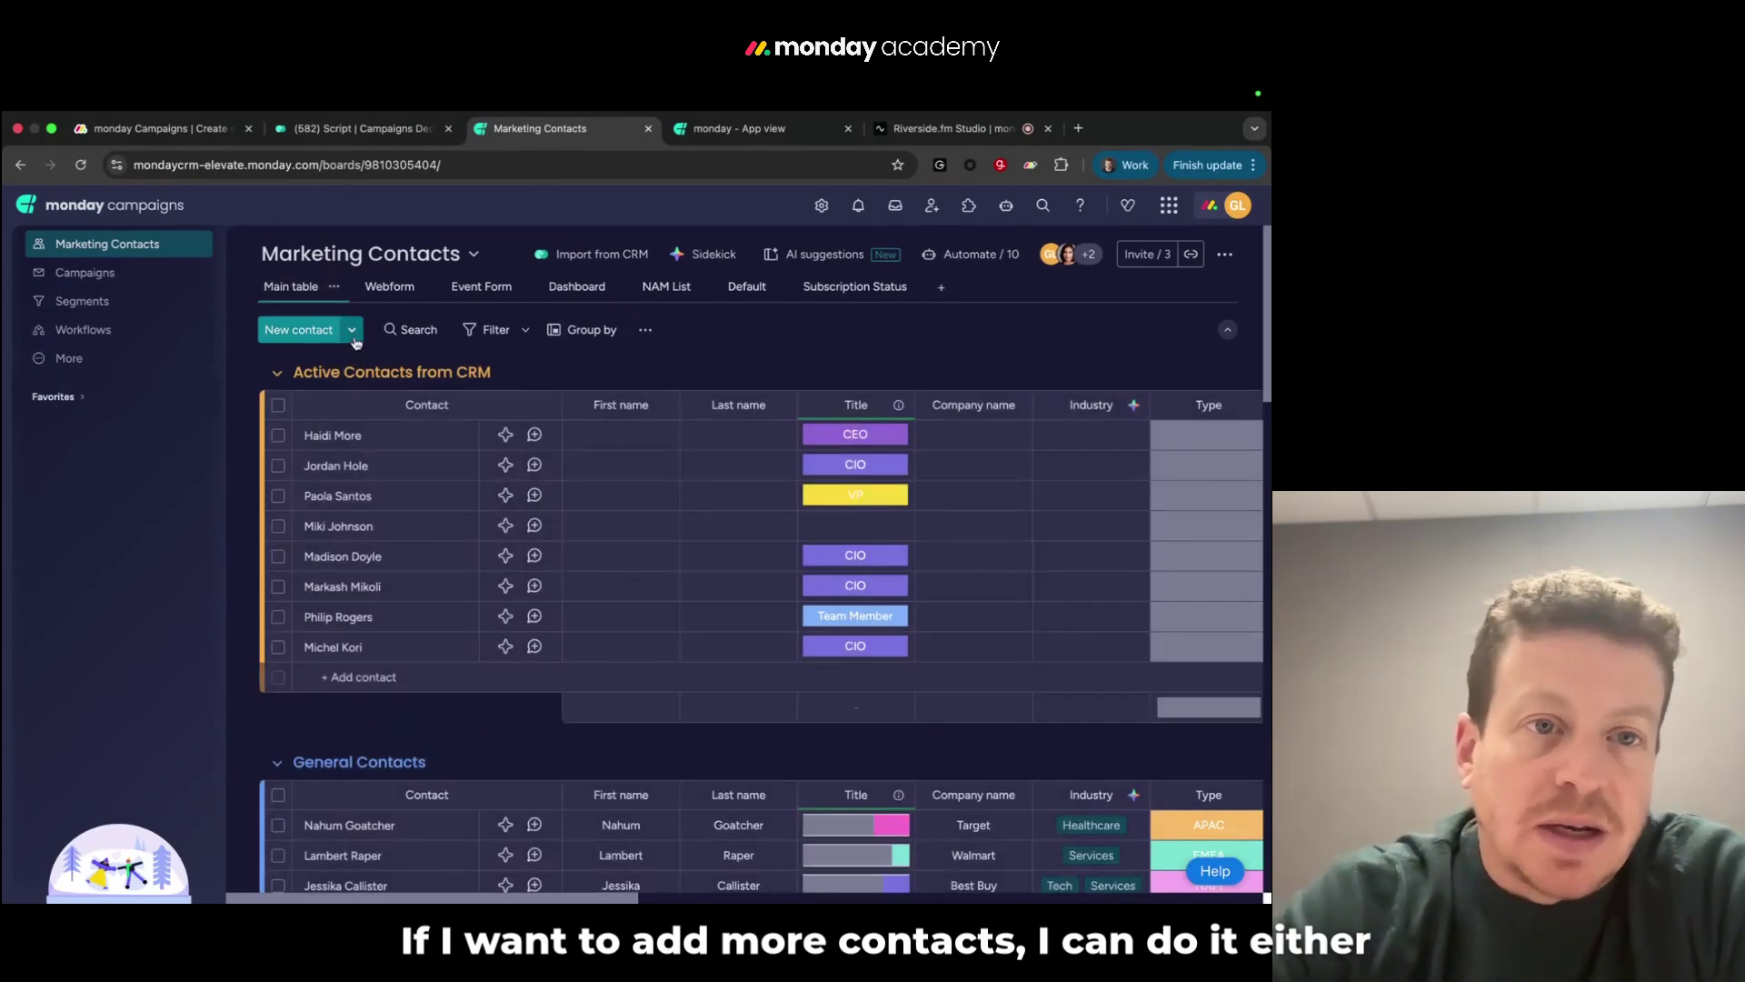
{"action": "left_click", "coordinate": [354, 334]}
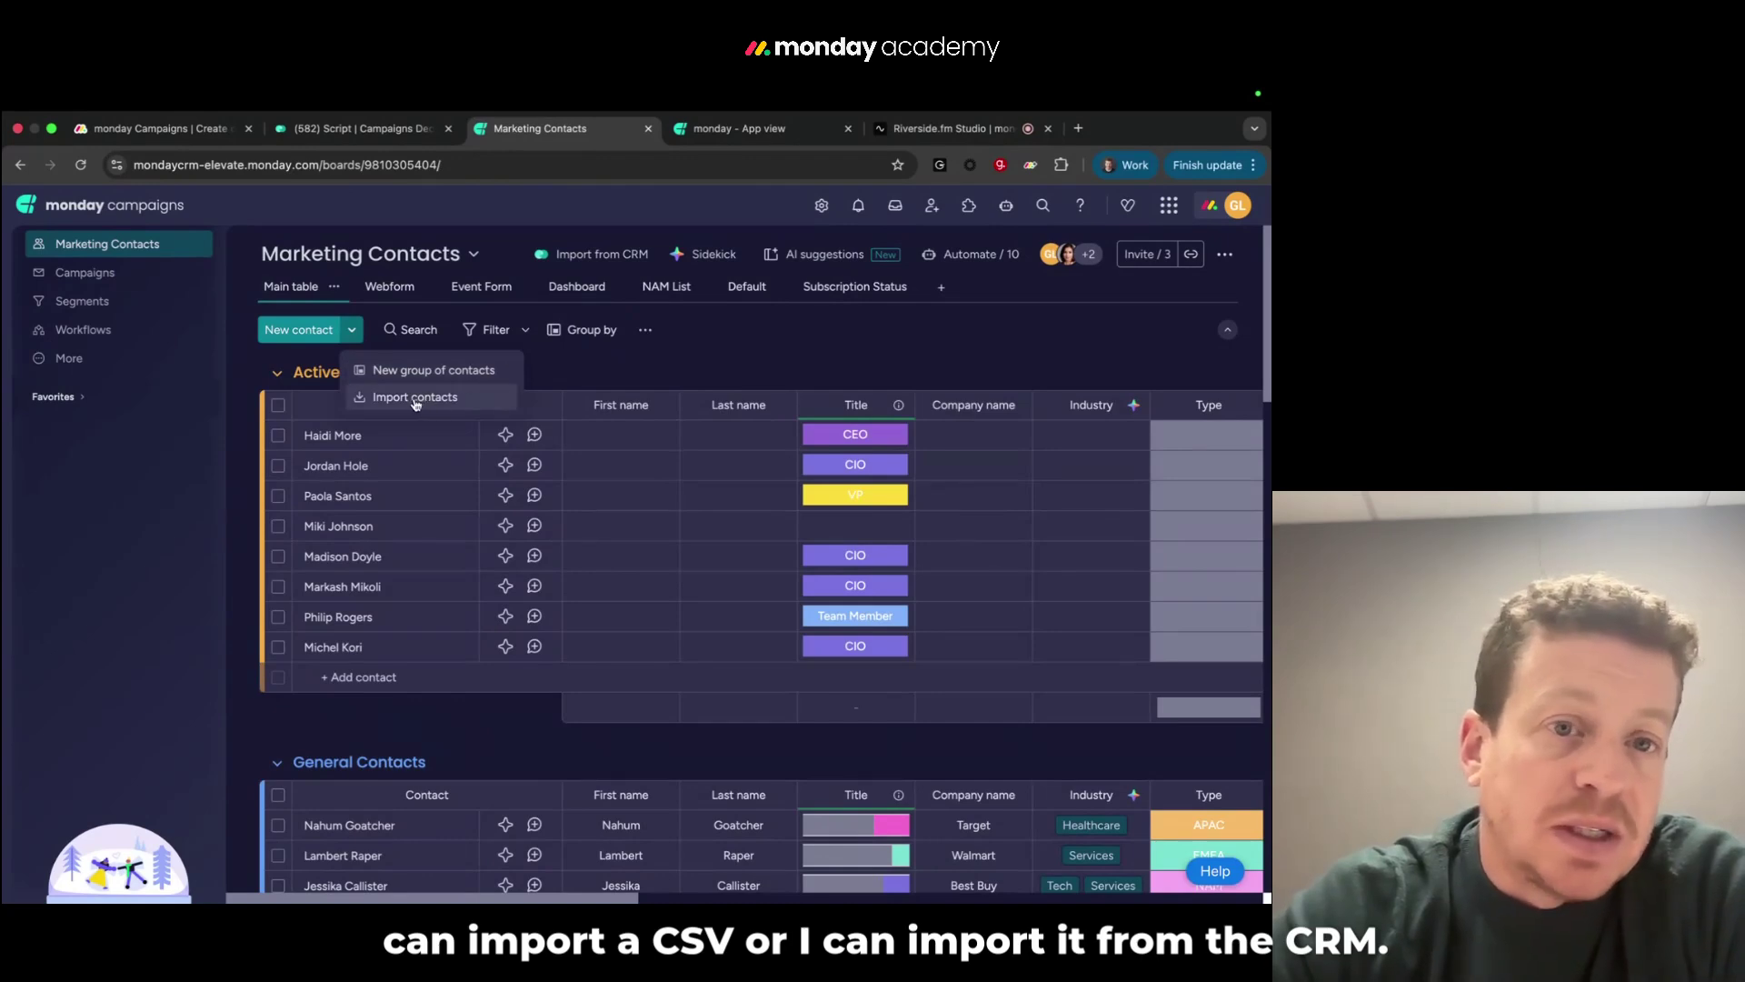
{"action": "left_click", "coordinate": [597, 257]}
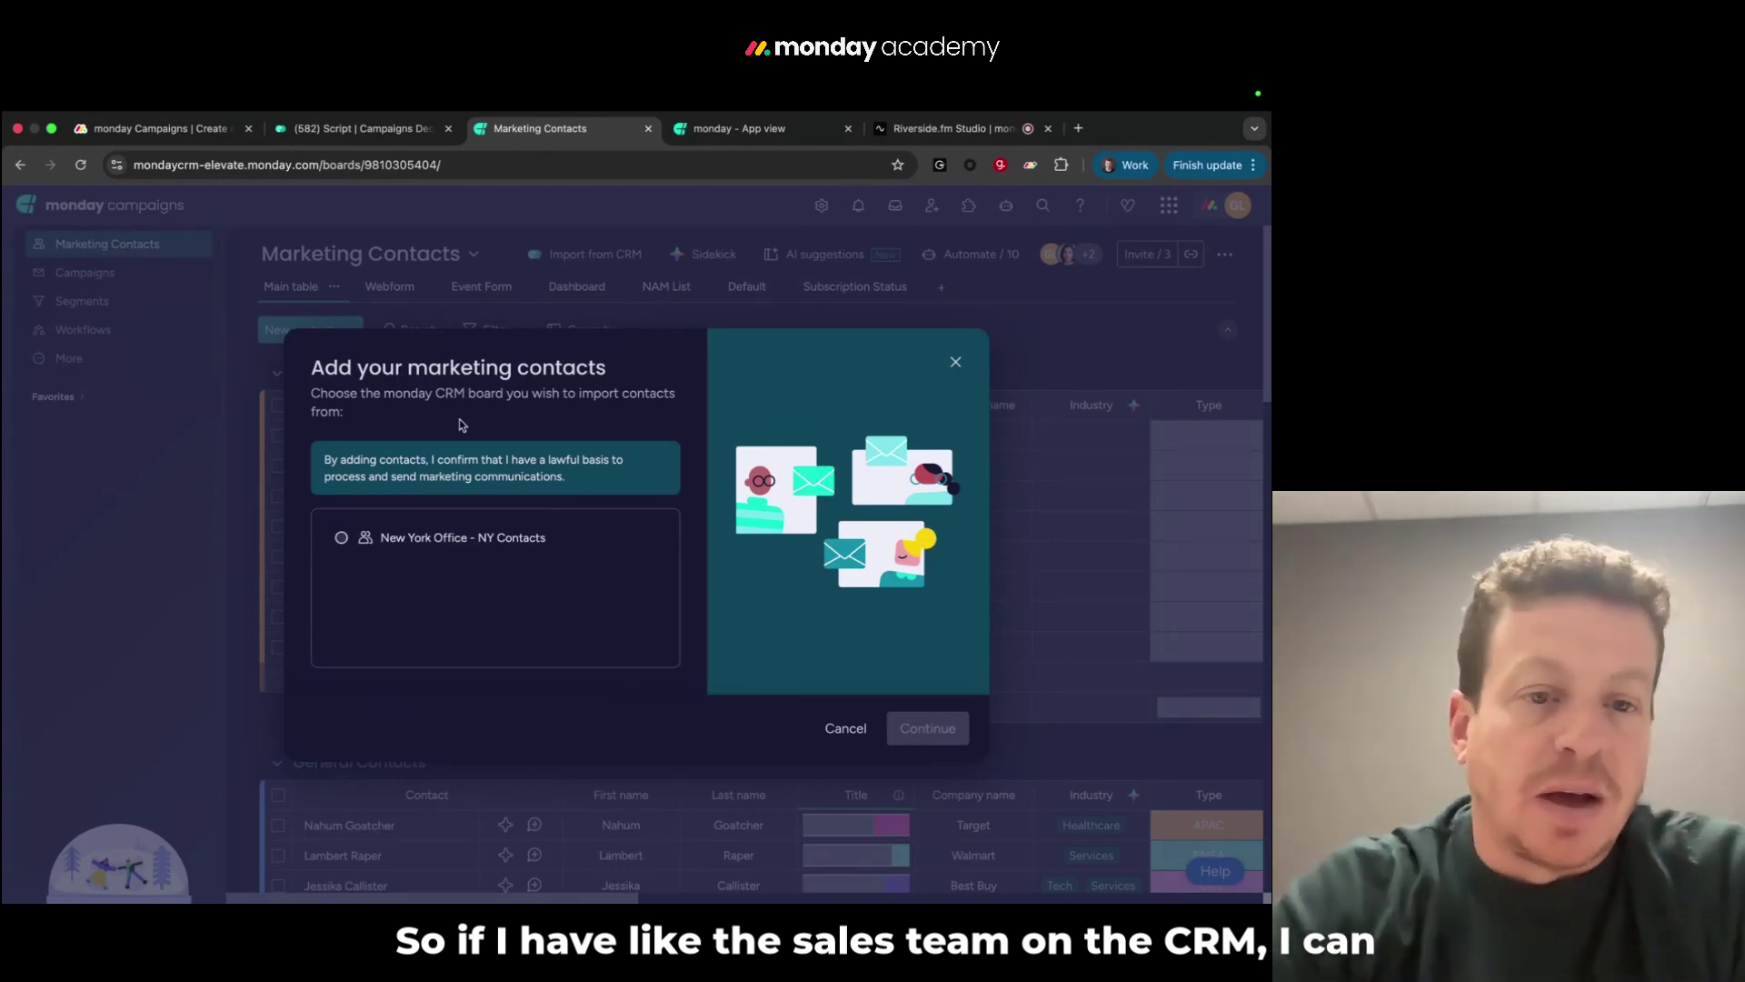
{"action": "left_click", "coordinate": [342, 539]}
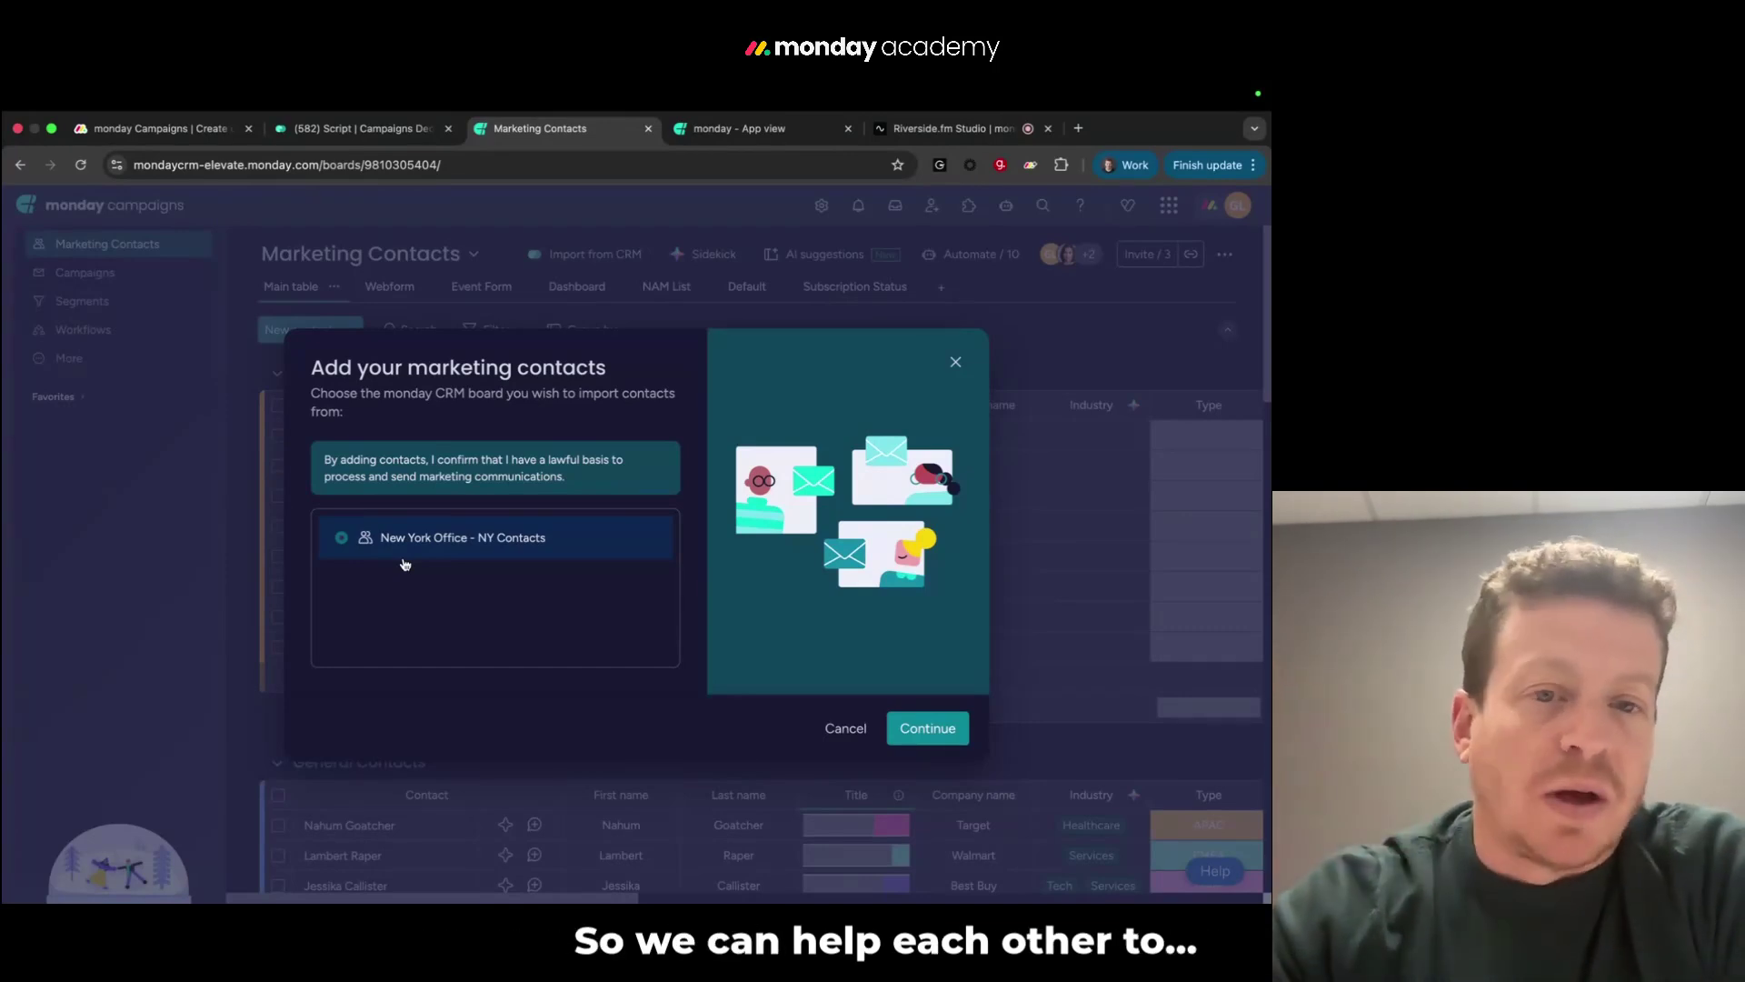
{"action": "left_click", "coordinate": [956, 363]}
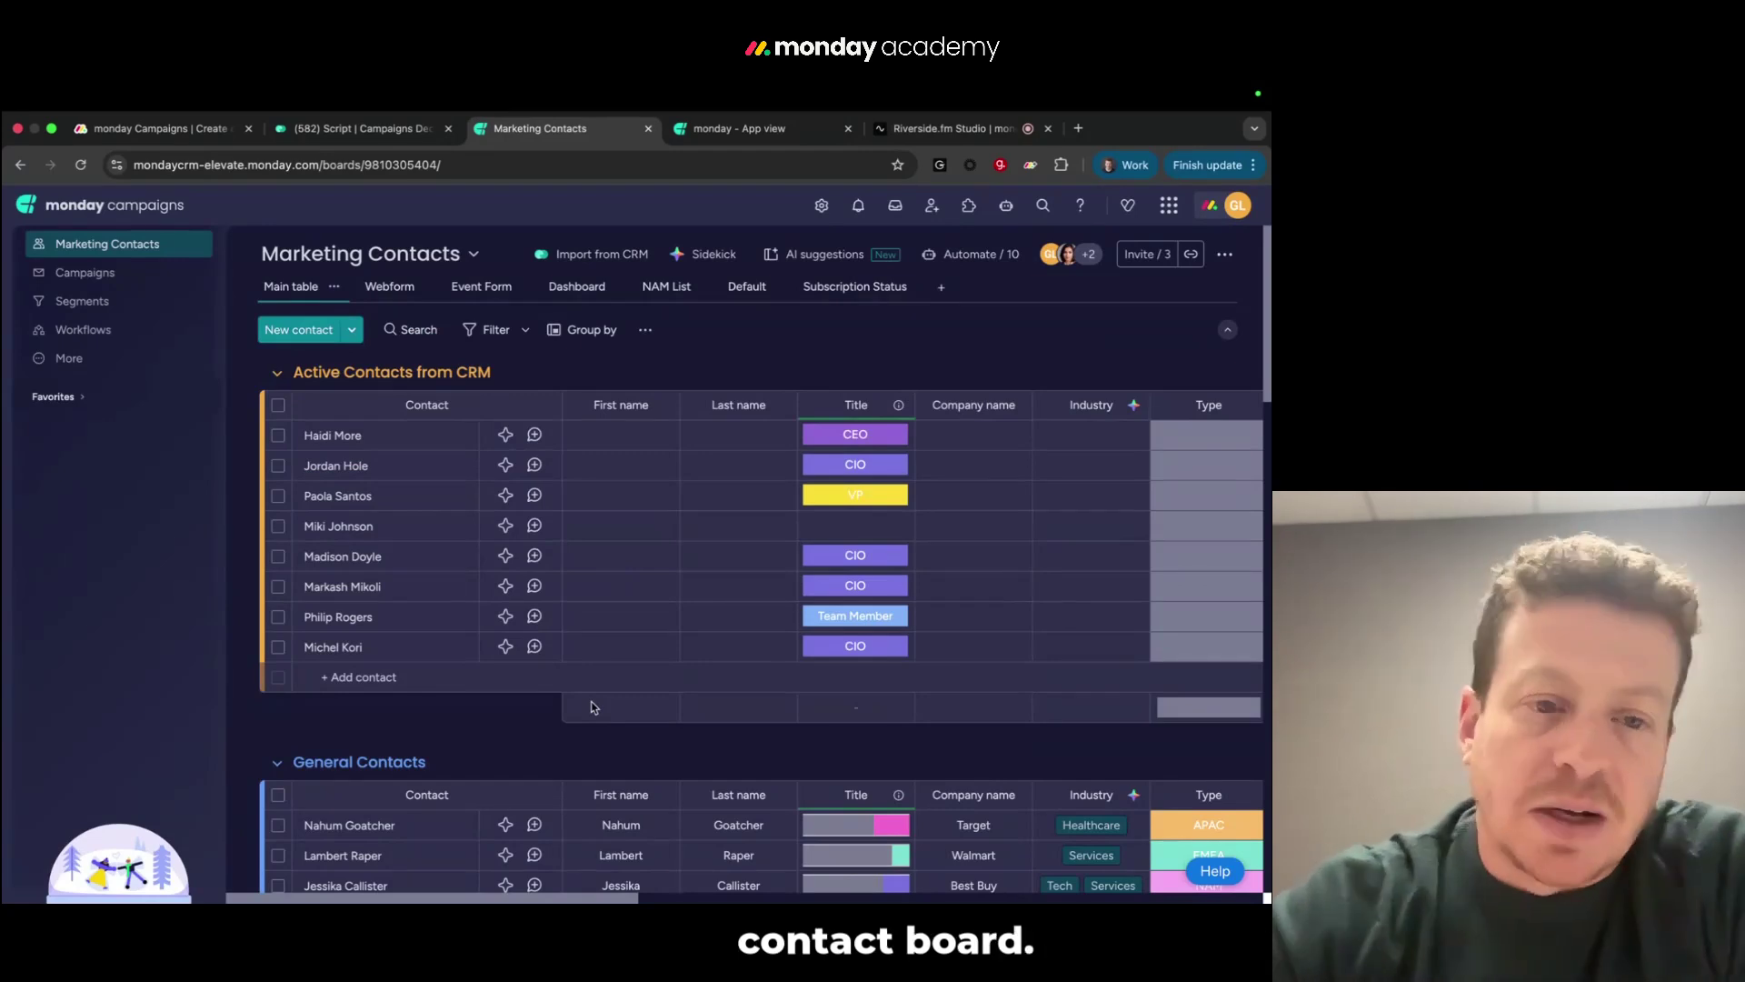
Look through all contact groups down to Pending Marketing Contacts, and review the General Contacts rows with their industries
{"action": "scroll", "coordinate": [591, 707], "scroll_direction": "down", "scroll_amount": 10}
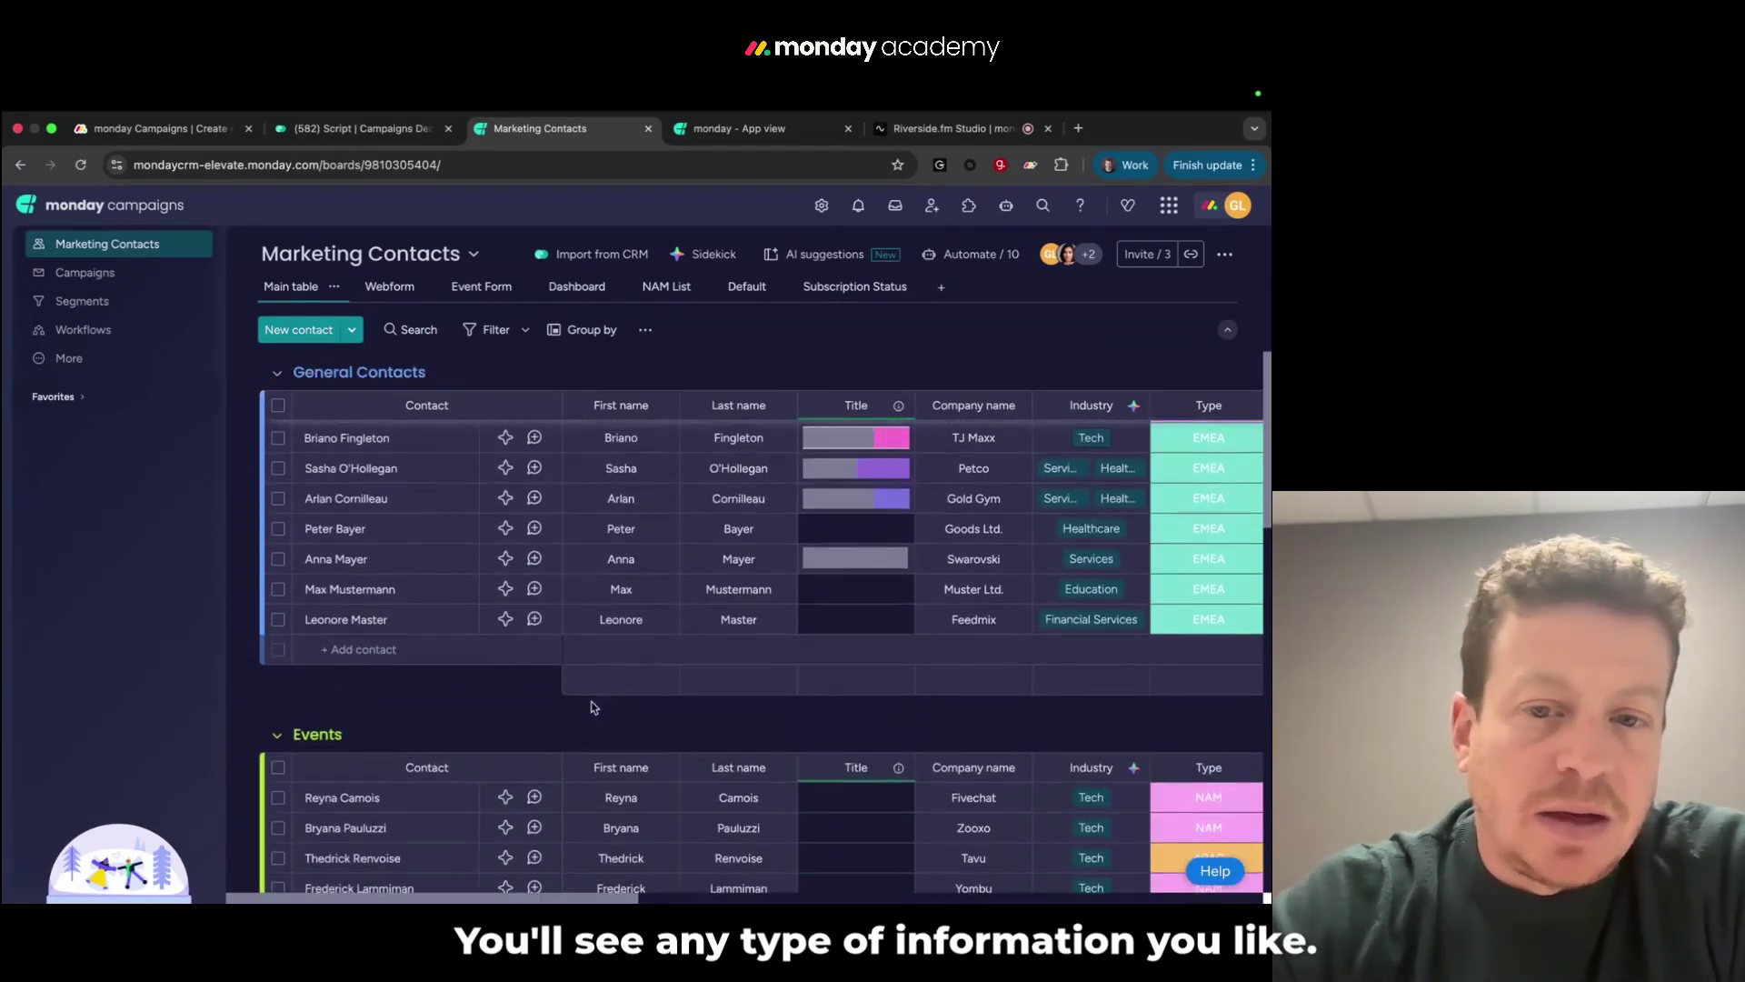
{"action": "scroll", "coordinate": [591, 707], "scroll_direction": "down", "scroll_amount": 10}
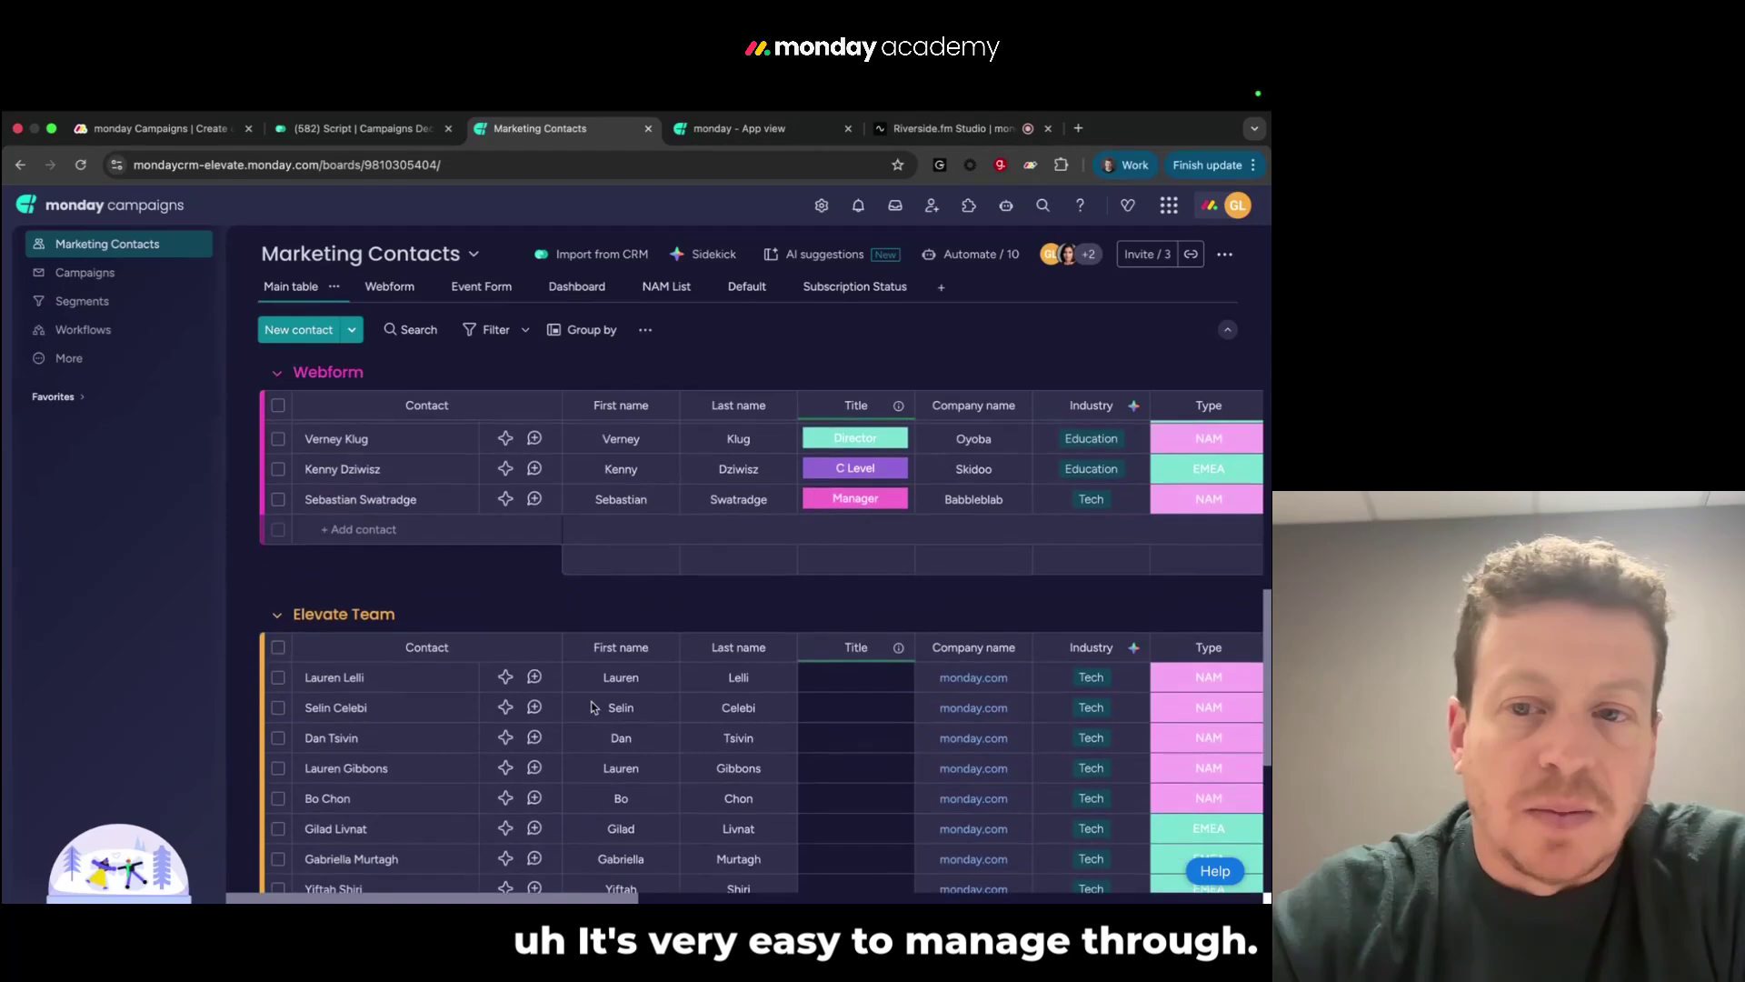
{"action": "scroll", "coordinate": [590, 707], "scroll_direction": "down", "scroll_amount": 5}
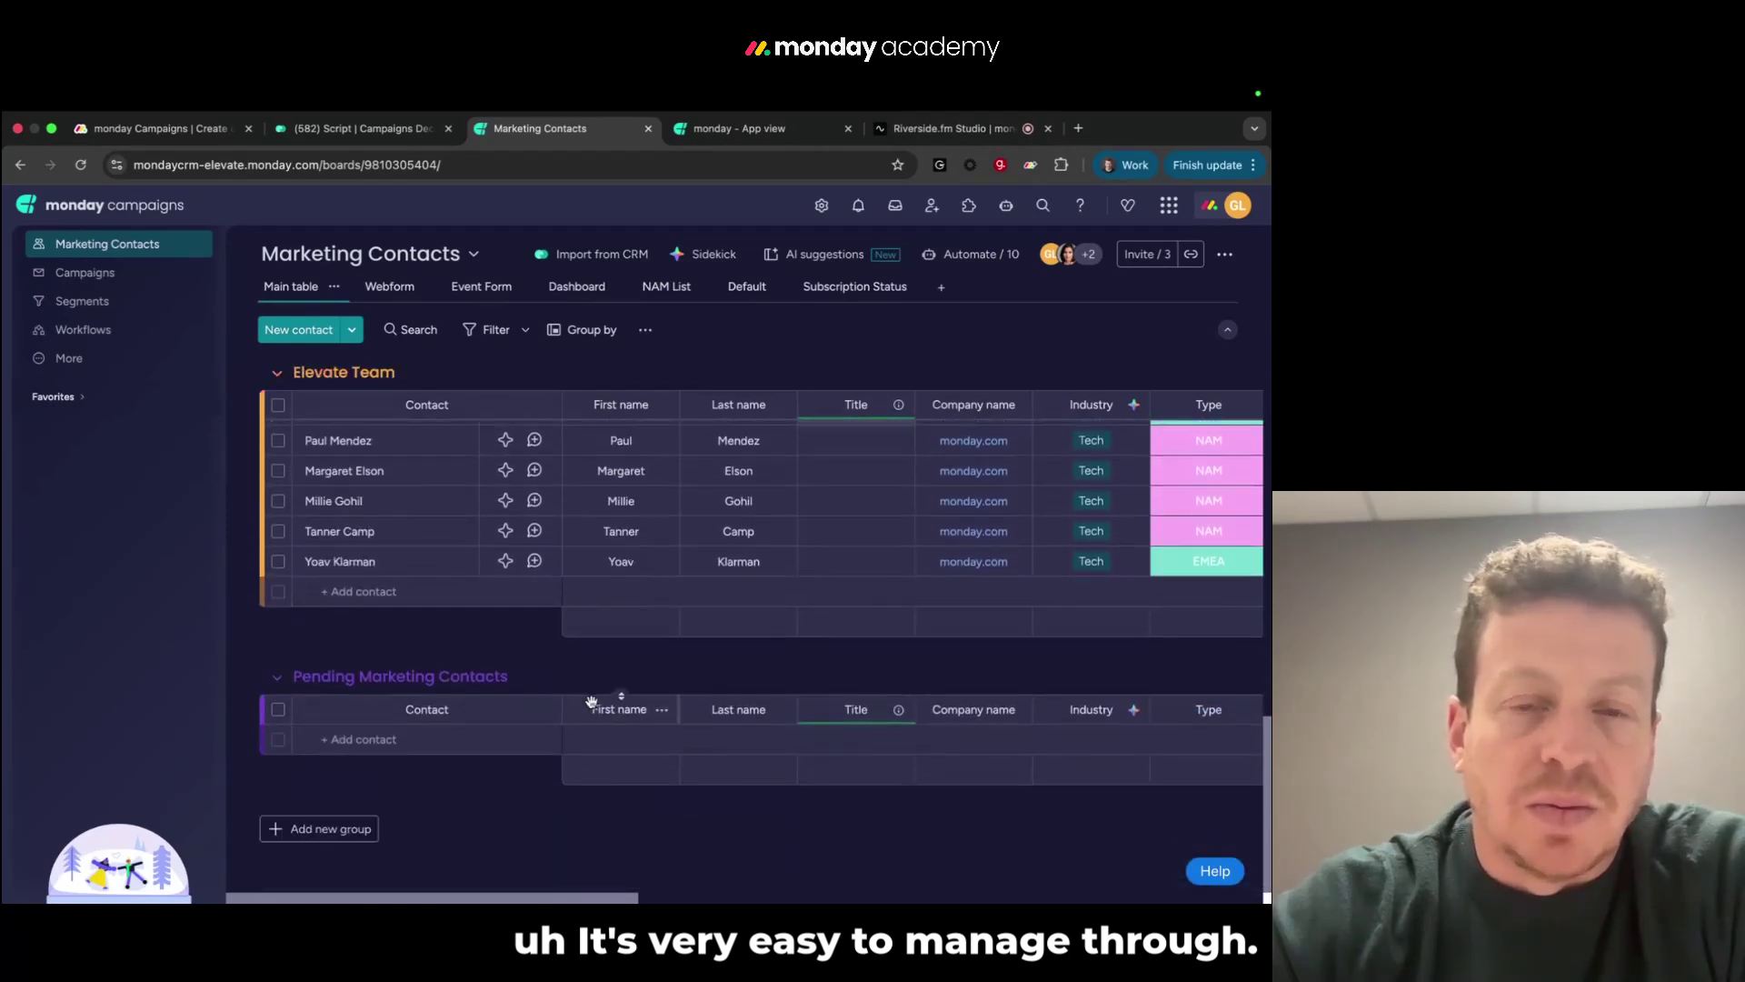
{"action": "scroll", "coordinate": [591, 708], "scroll_direction": "up", "scroll_amount": 15}
{"action": "scroll", "coordinate": [590, 707], "scroll_direction": "up", "scroll_amount": 2}
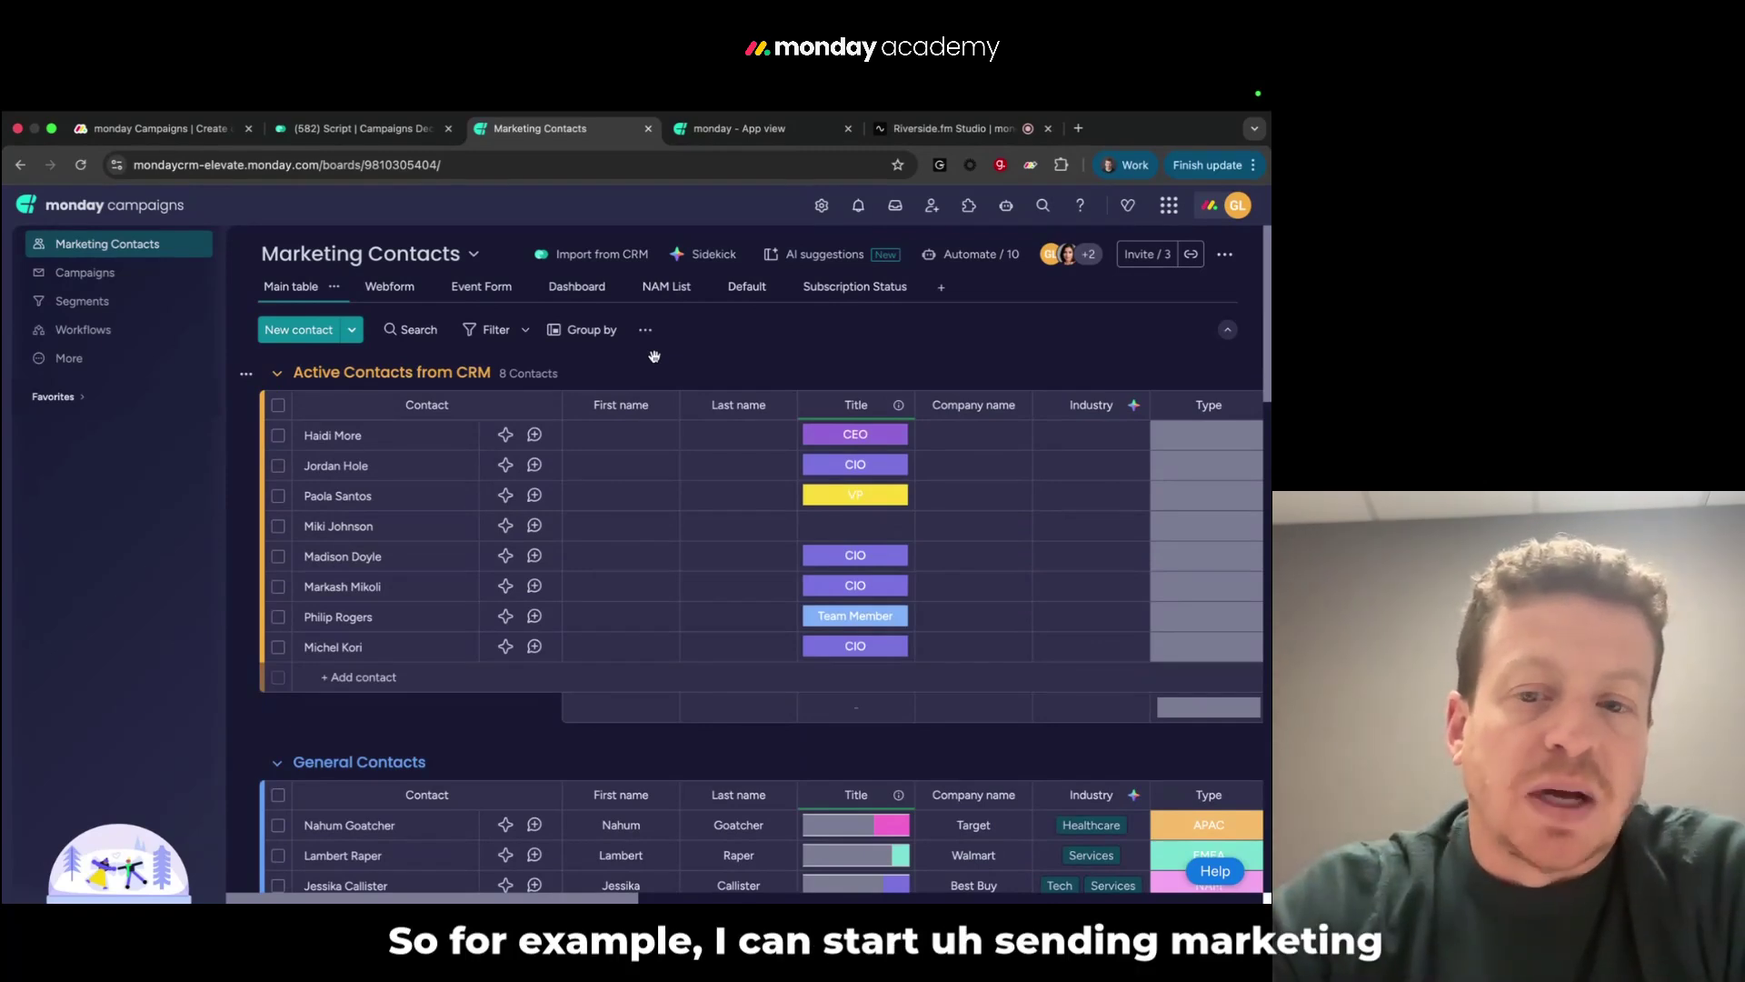
{"action": "scroll", "coordinate": [655, 356], "scroll_direction": "down", "scroll_amount": 4}
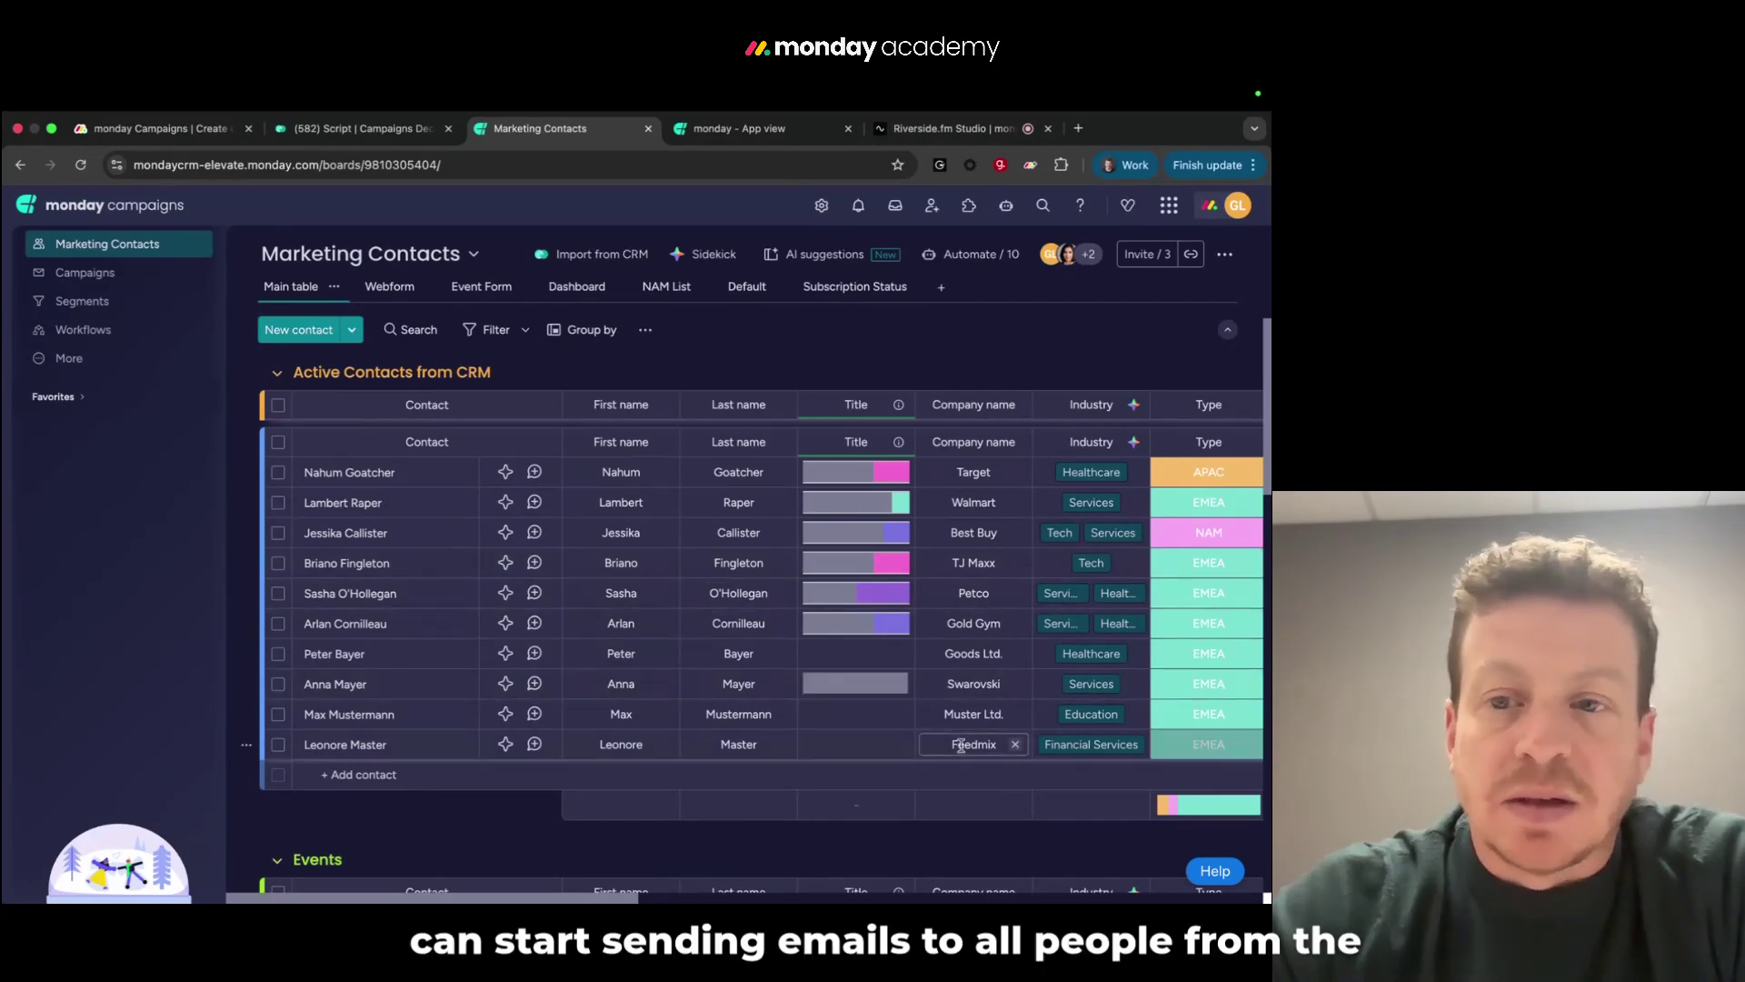
{"action": "scroll", "coordinate": [979, 582], "scroll_direction": "up", "scroll_amount": 1}
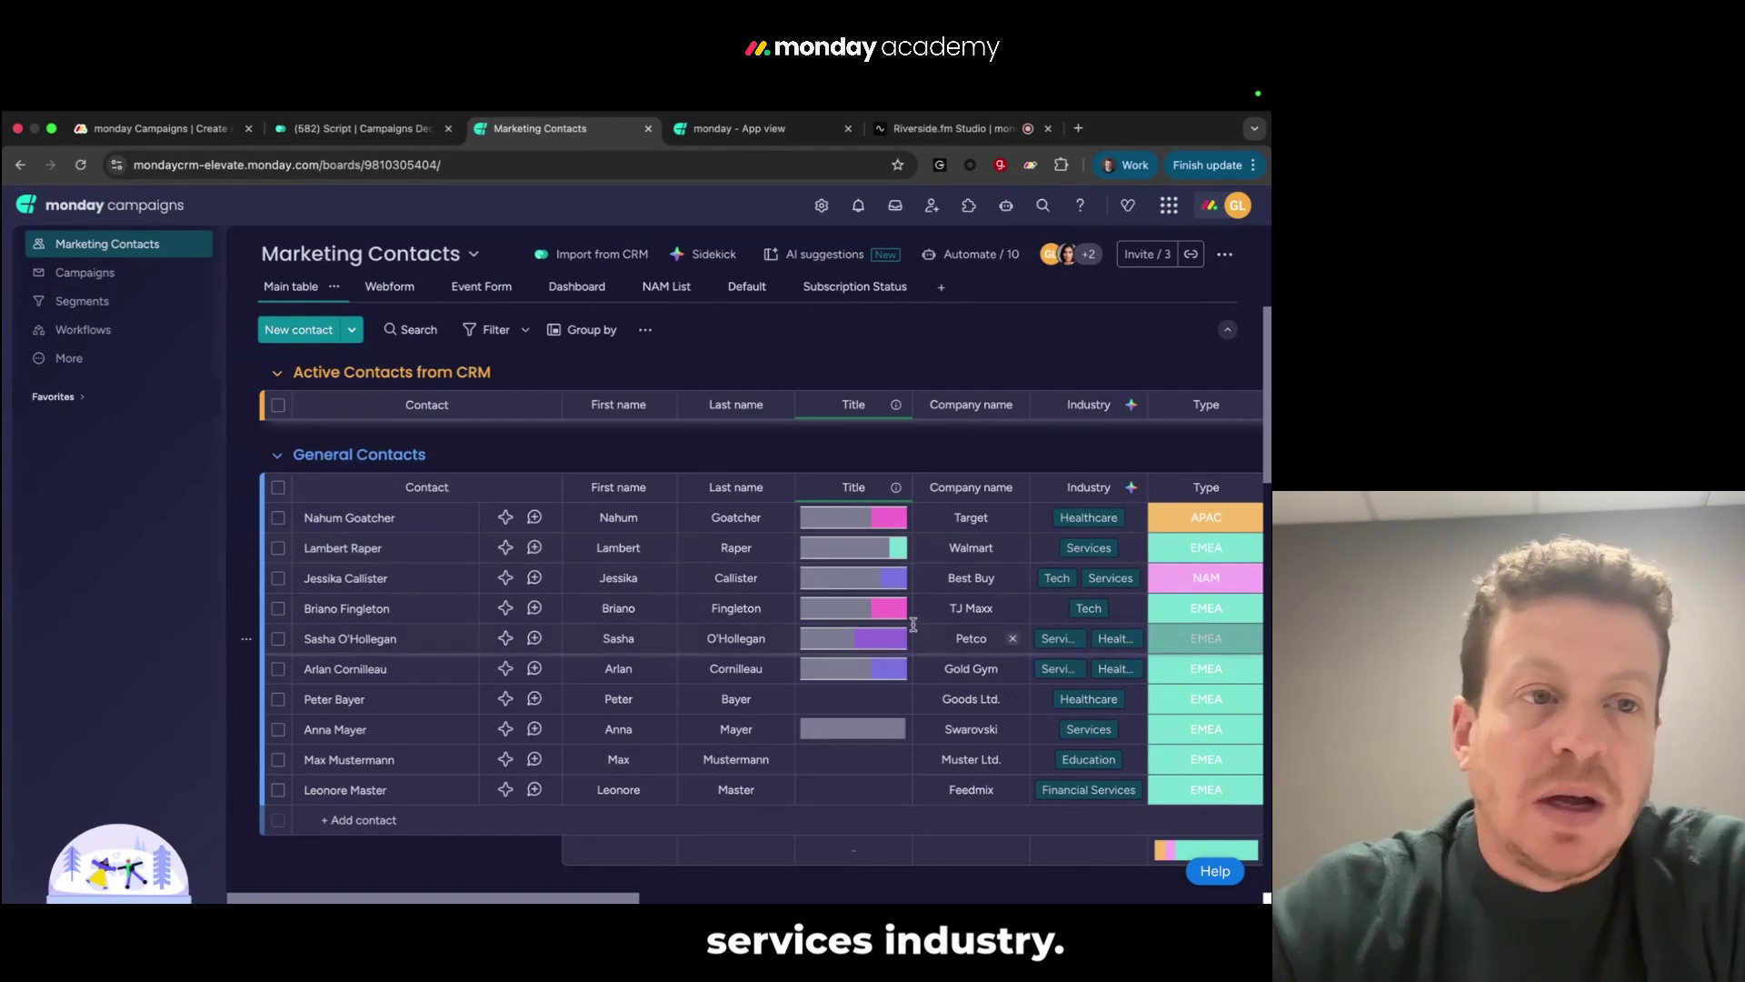
Start a new segment from the Segments page and name it EMEA
{"action": "left_click", "coordinate": [135, 301]}
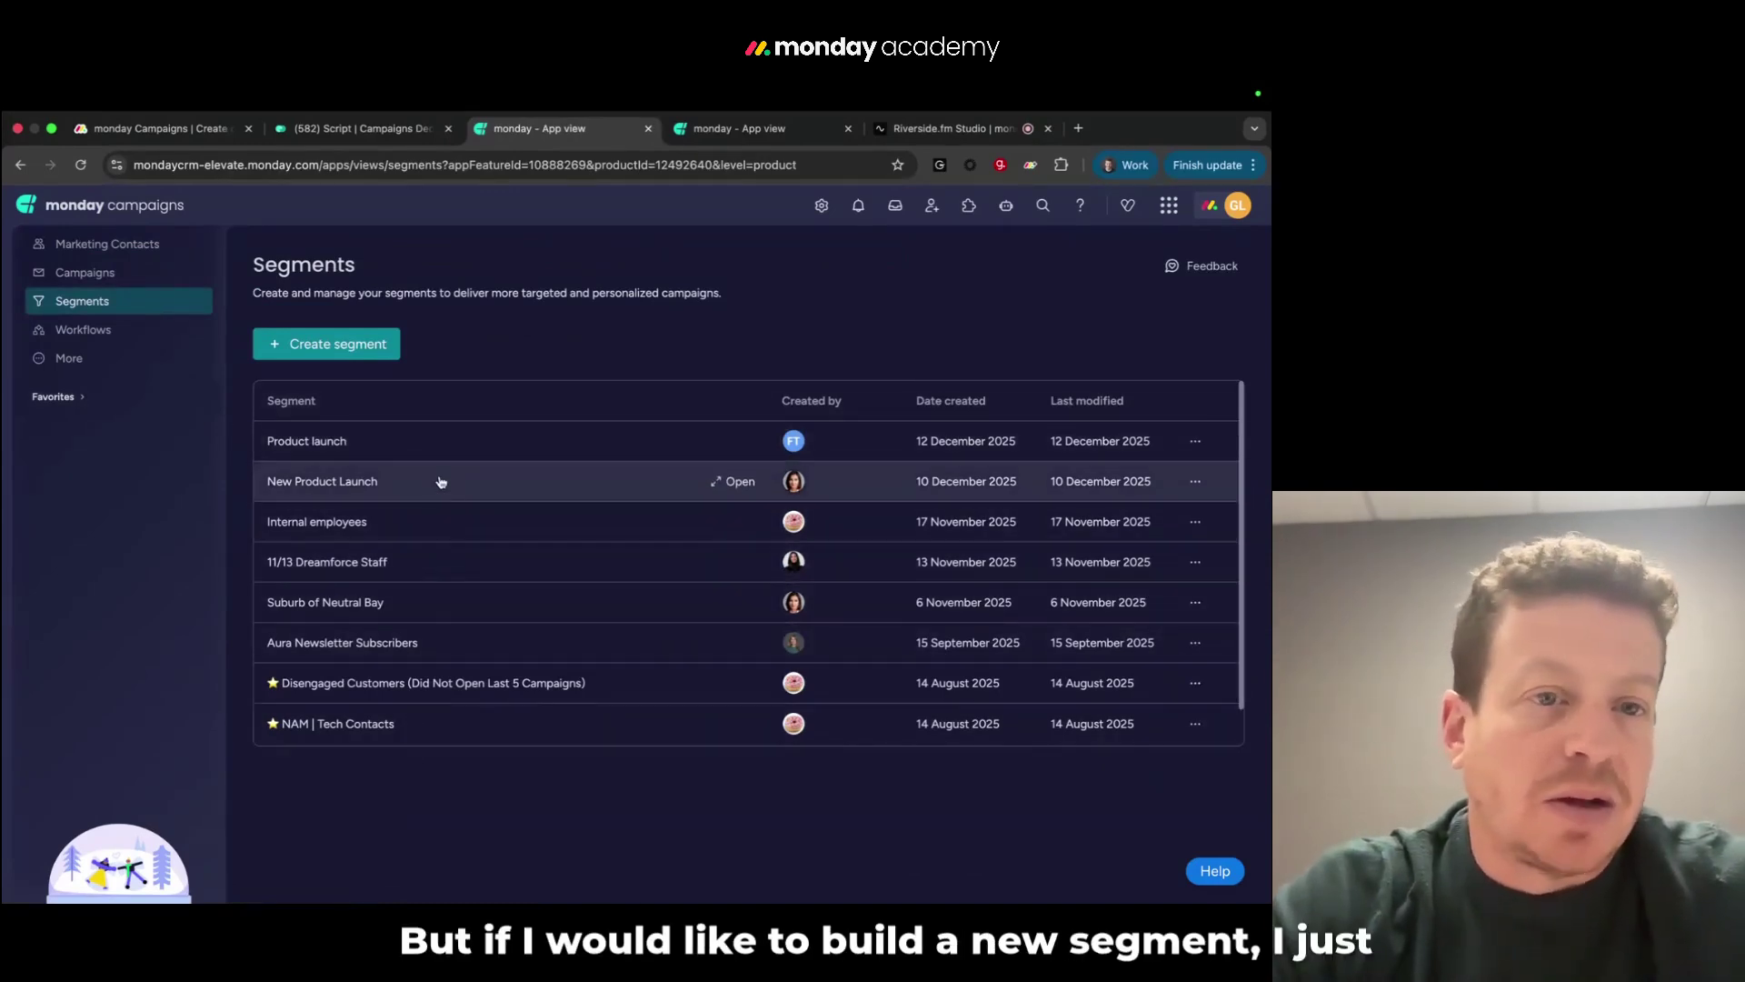
{"action": "left_click", "coordinate": [359, 343]}
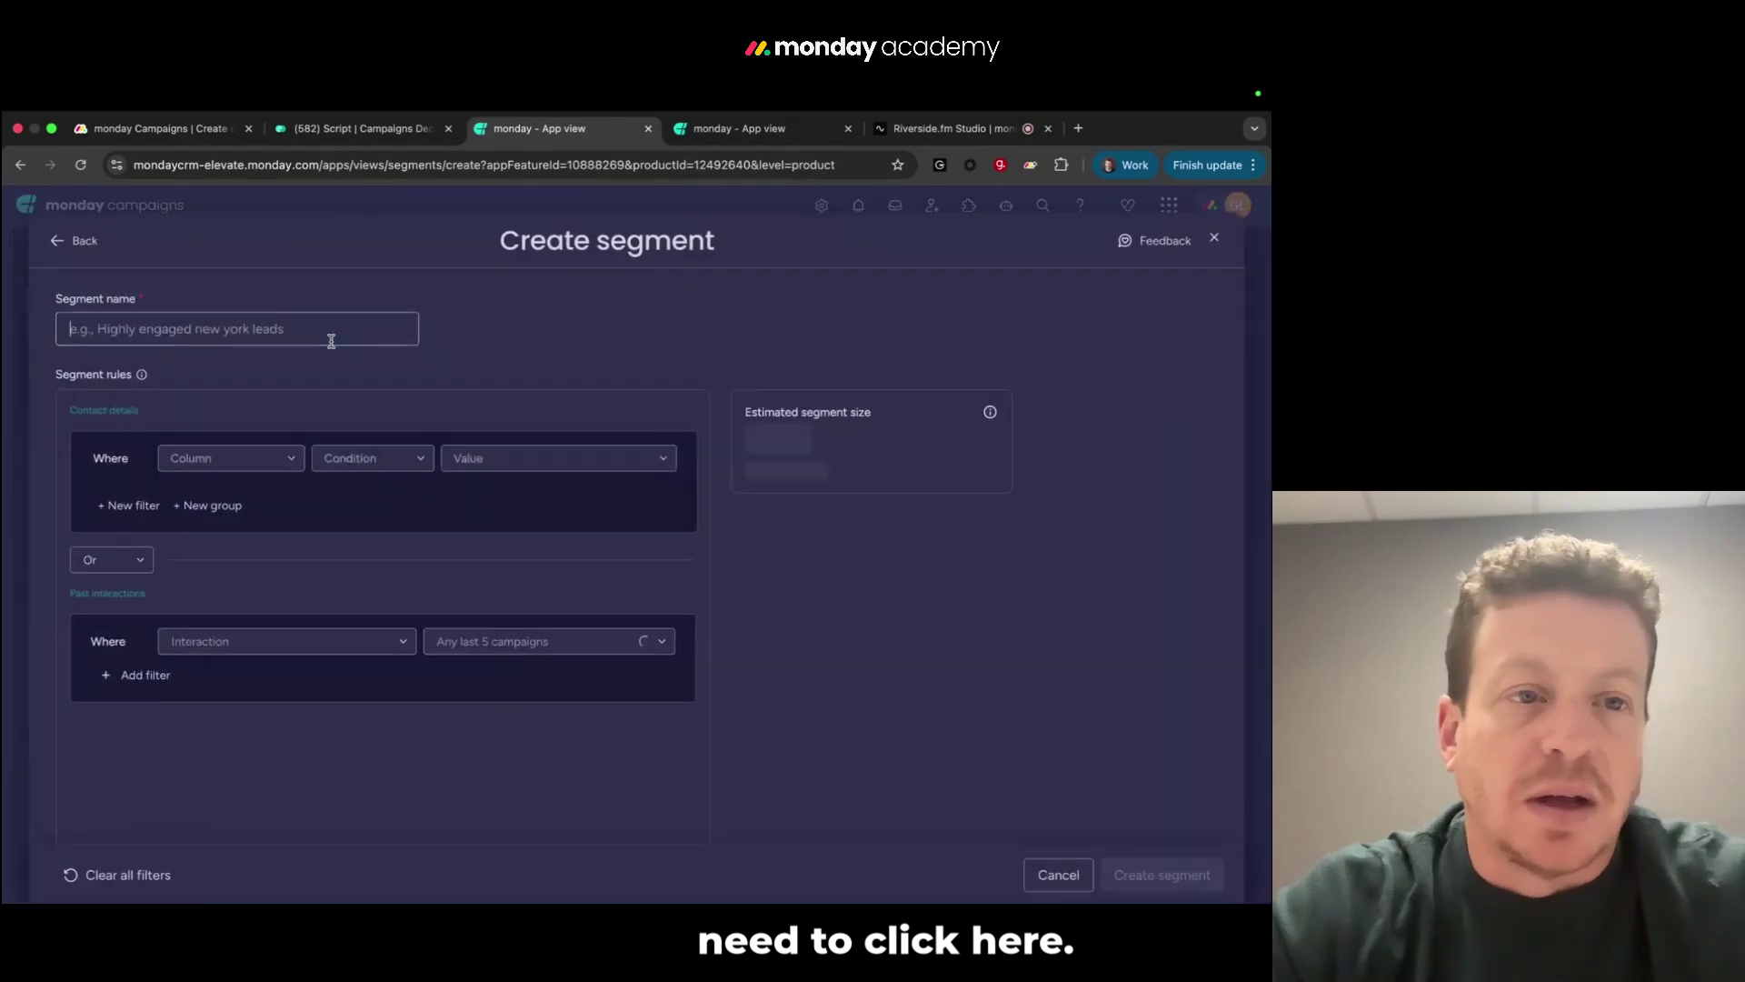
{"action": "left_click", "coordinate": [264, 329]}
{"action": "type", "text": "EMEA"}
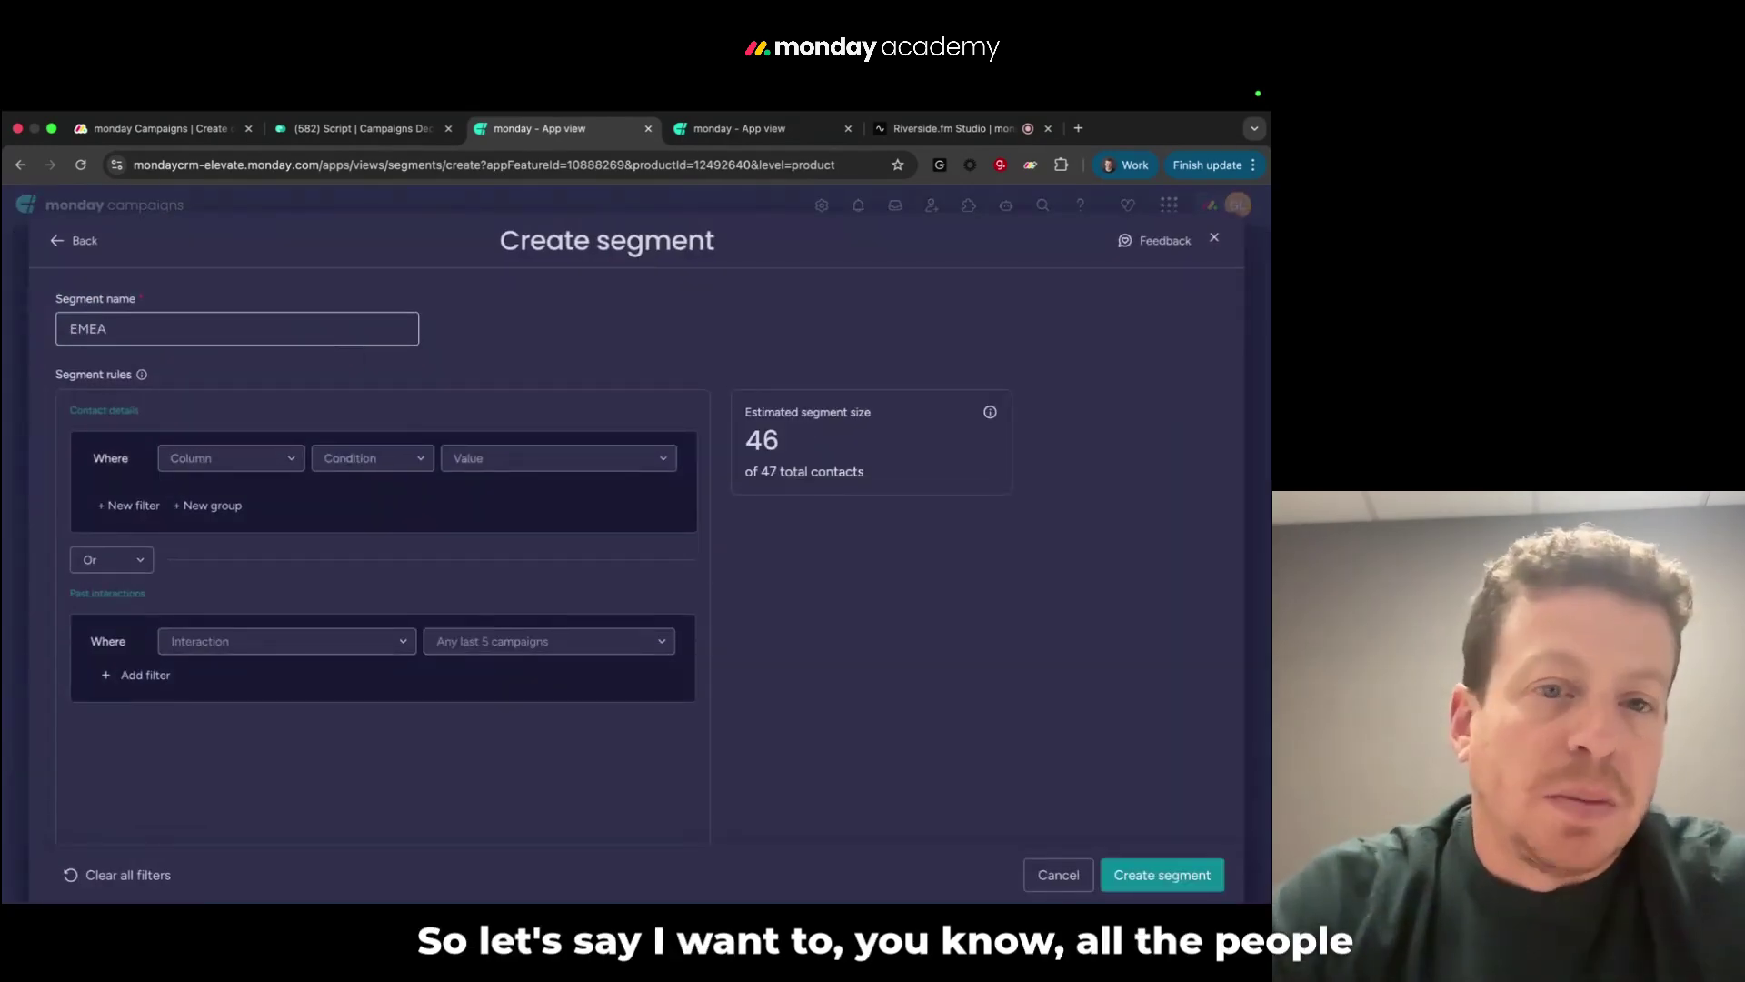
Add a contact details rule to the segment where Type is EMEA
{"action": "left_click", "coordinate": [287, 465]}
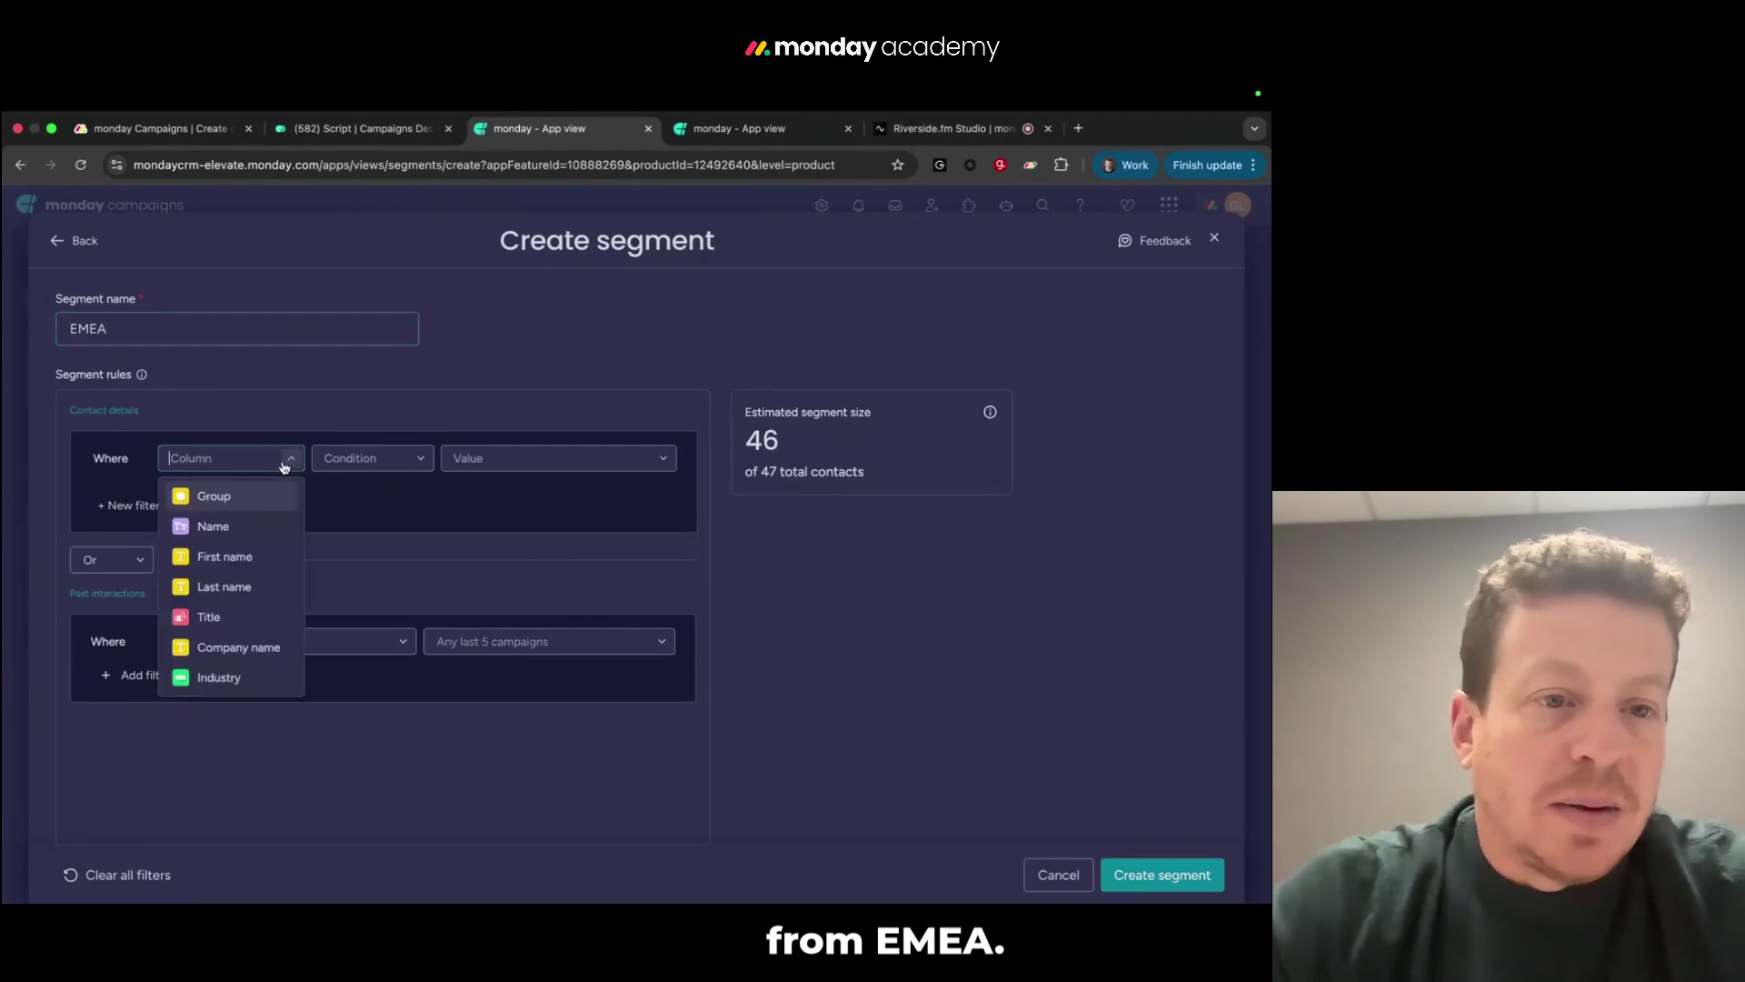
{"action": "scroll", "coordinate": [223, 653], "scroll_direction": "down", "scroll_amount": 3}
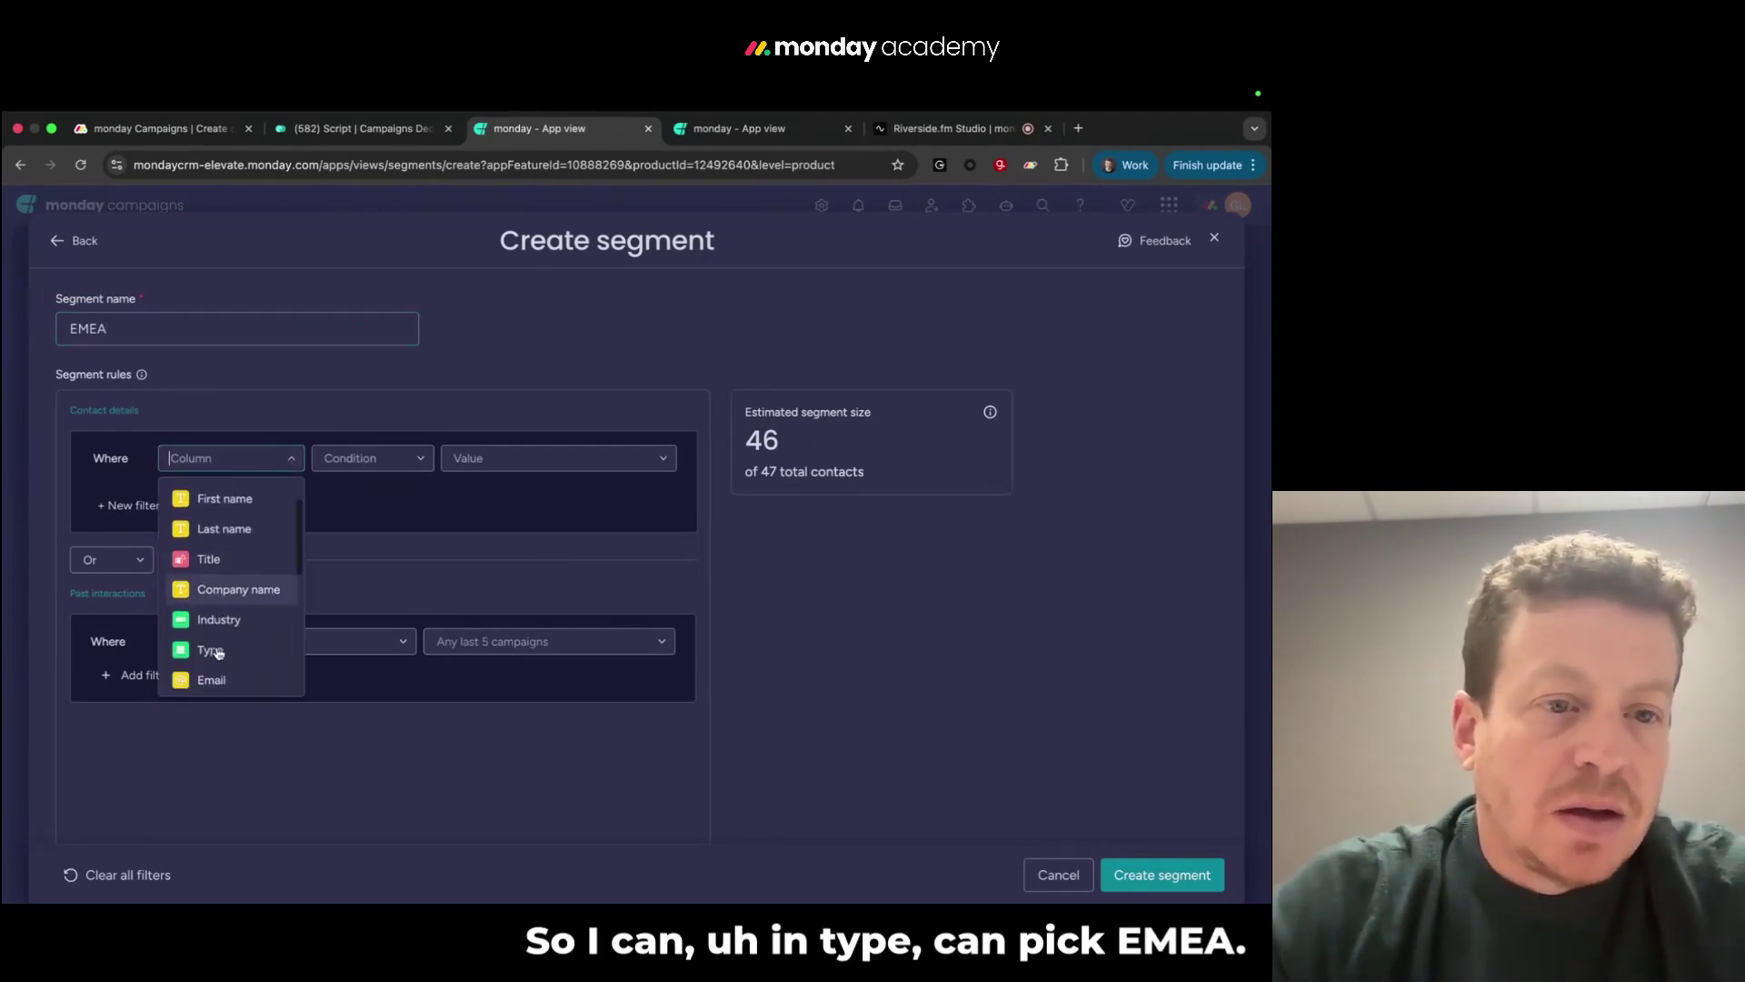
{"action": "left_click", "coordinate": [214, 604]}
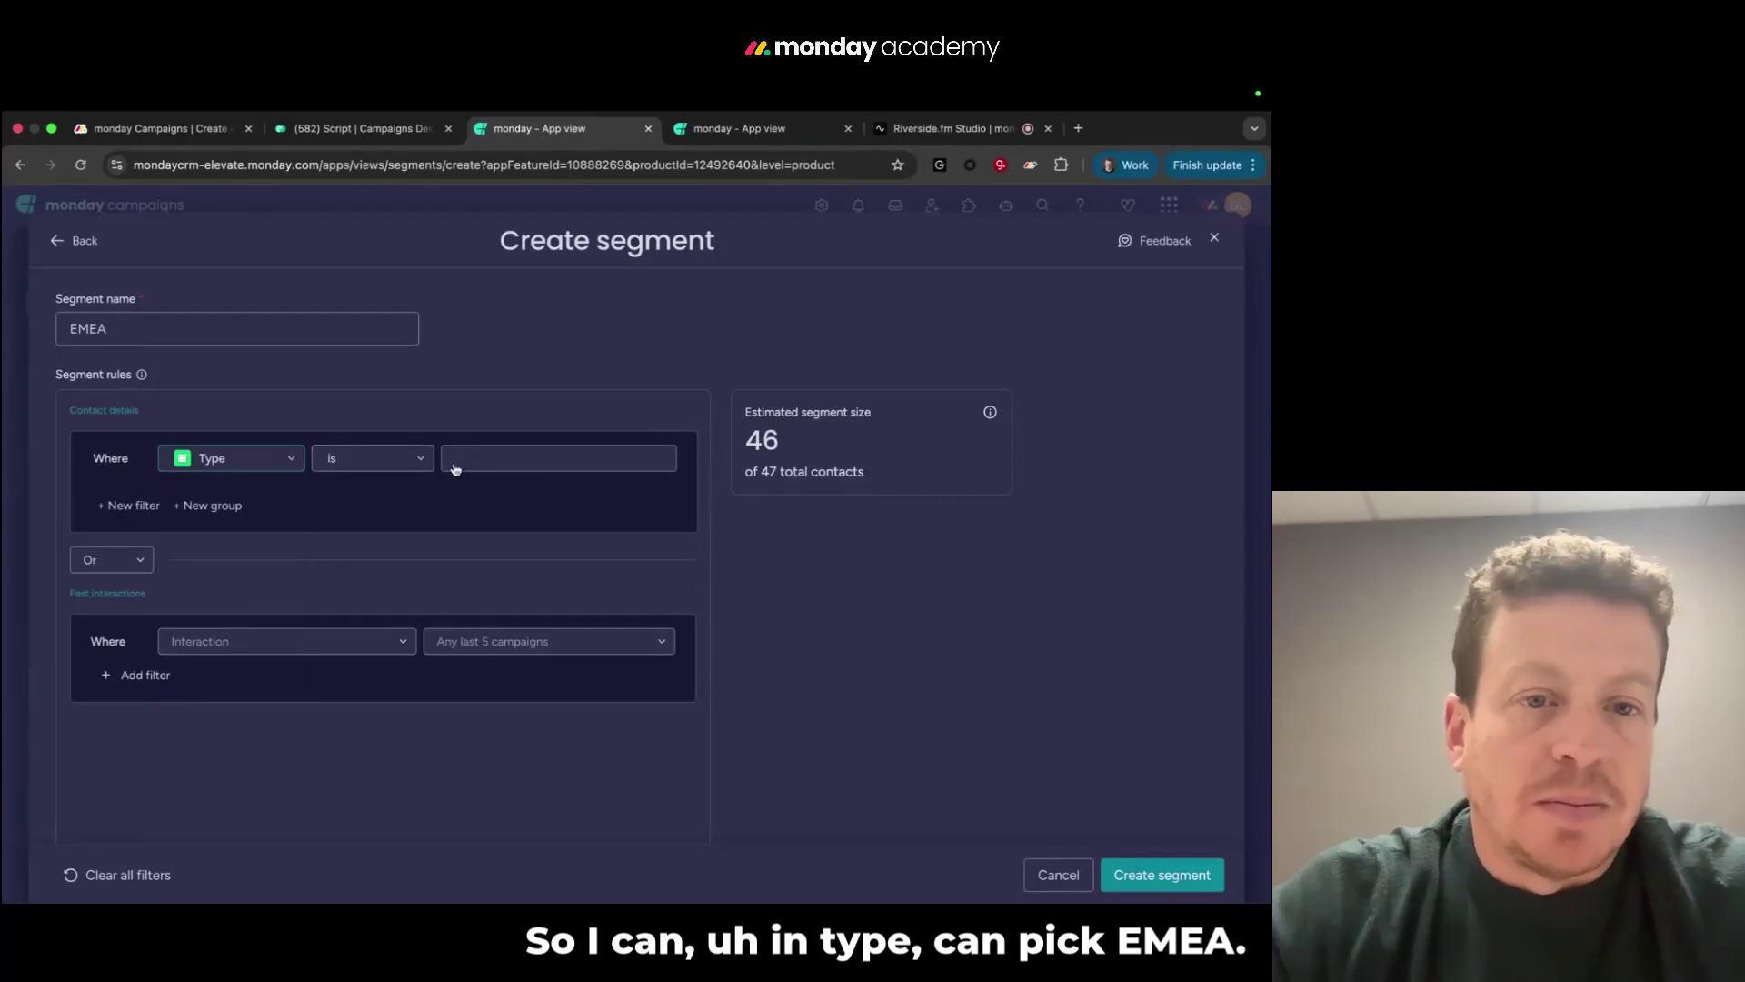
{"action": "left_click", "coordinate": [473, 464]}
{"action": "left_click", "coordinate": [490, 546]}
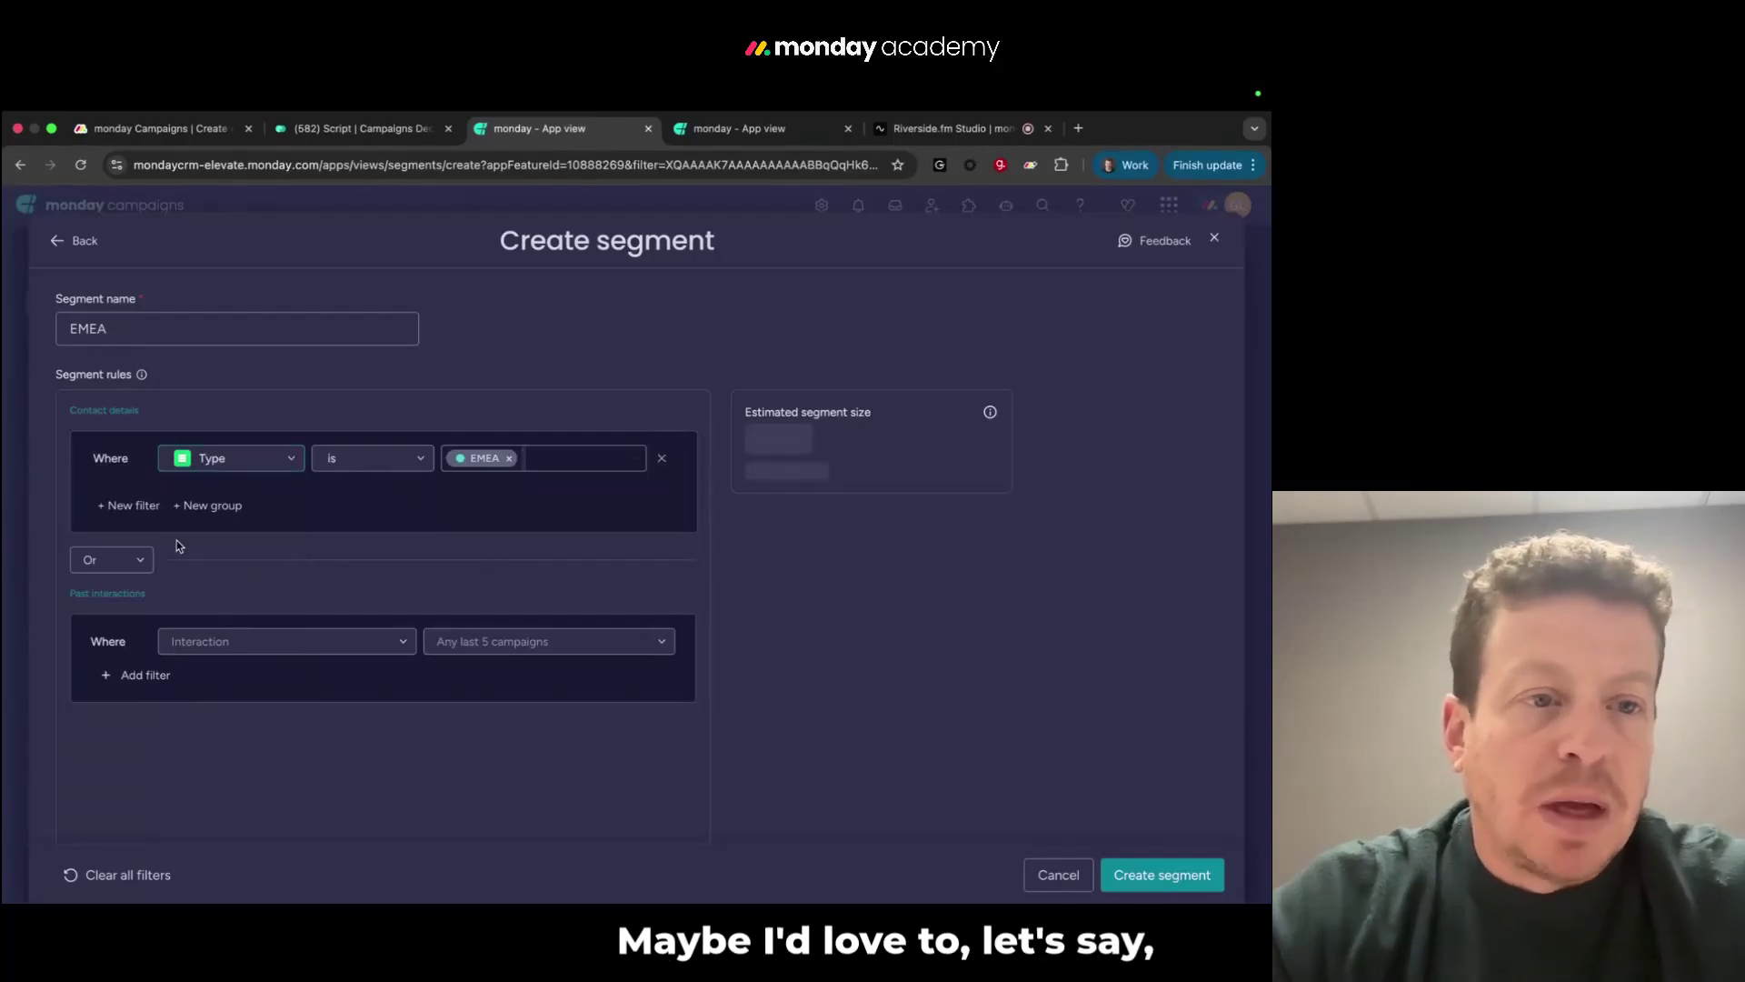
Add a second contact details filter, joined with And, where Industry is Services
{"action": "left_click", "coordinate": [133, 506]}
{"action": "left_click", "coordinate": [257, 498]}
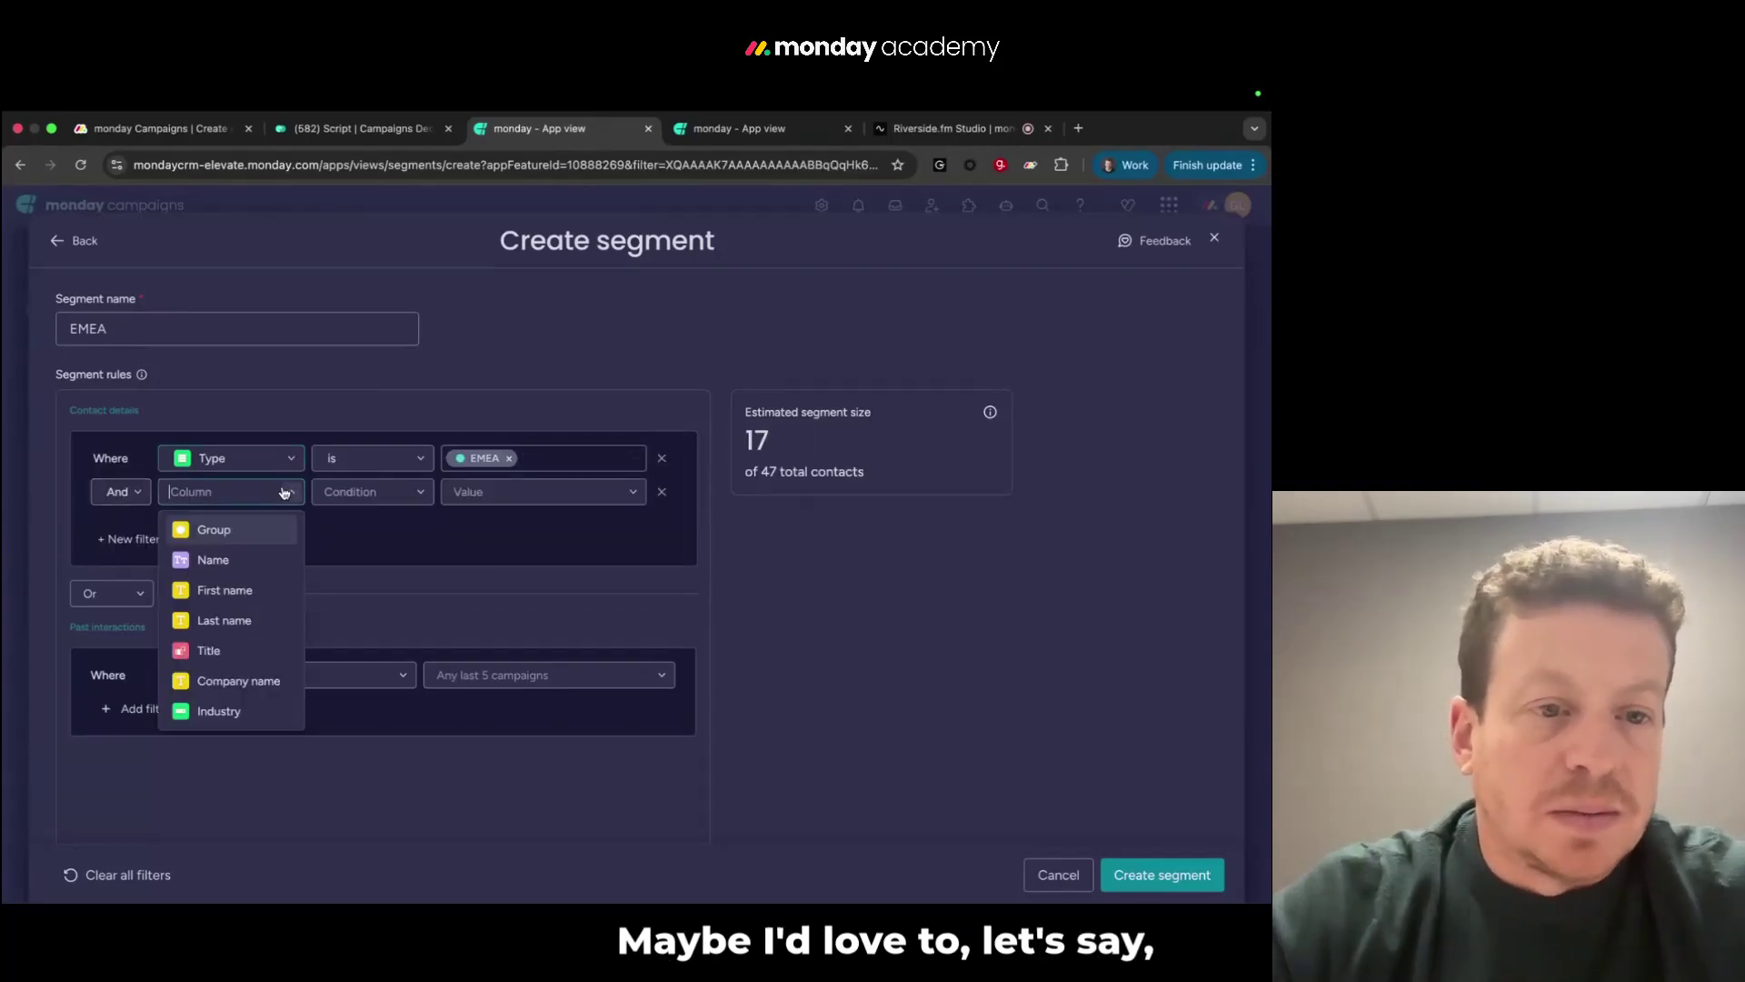
{"action": "left_click", "coordinate": [223, 711]}
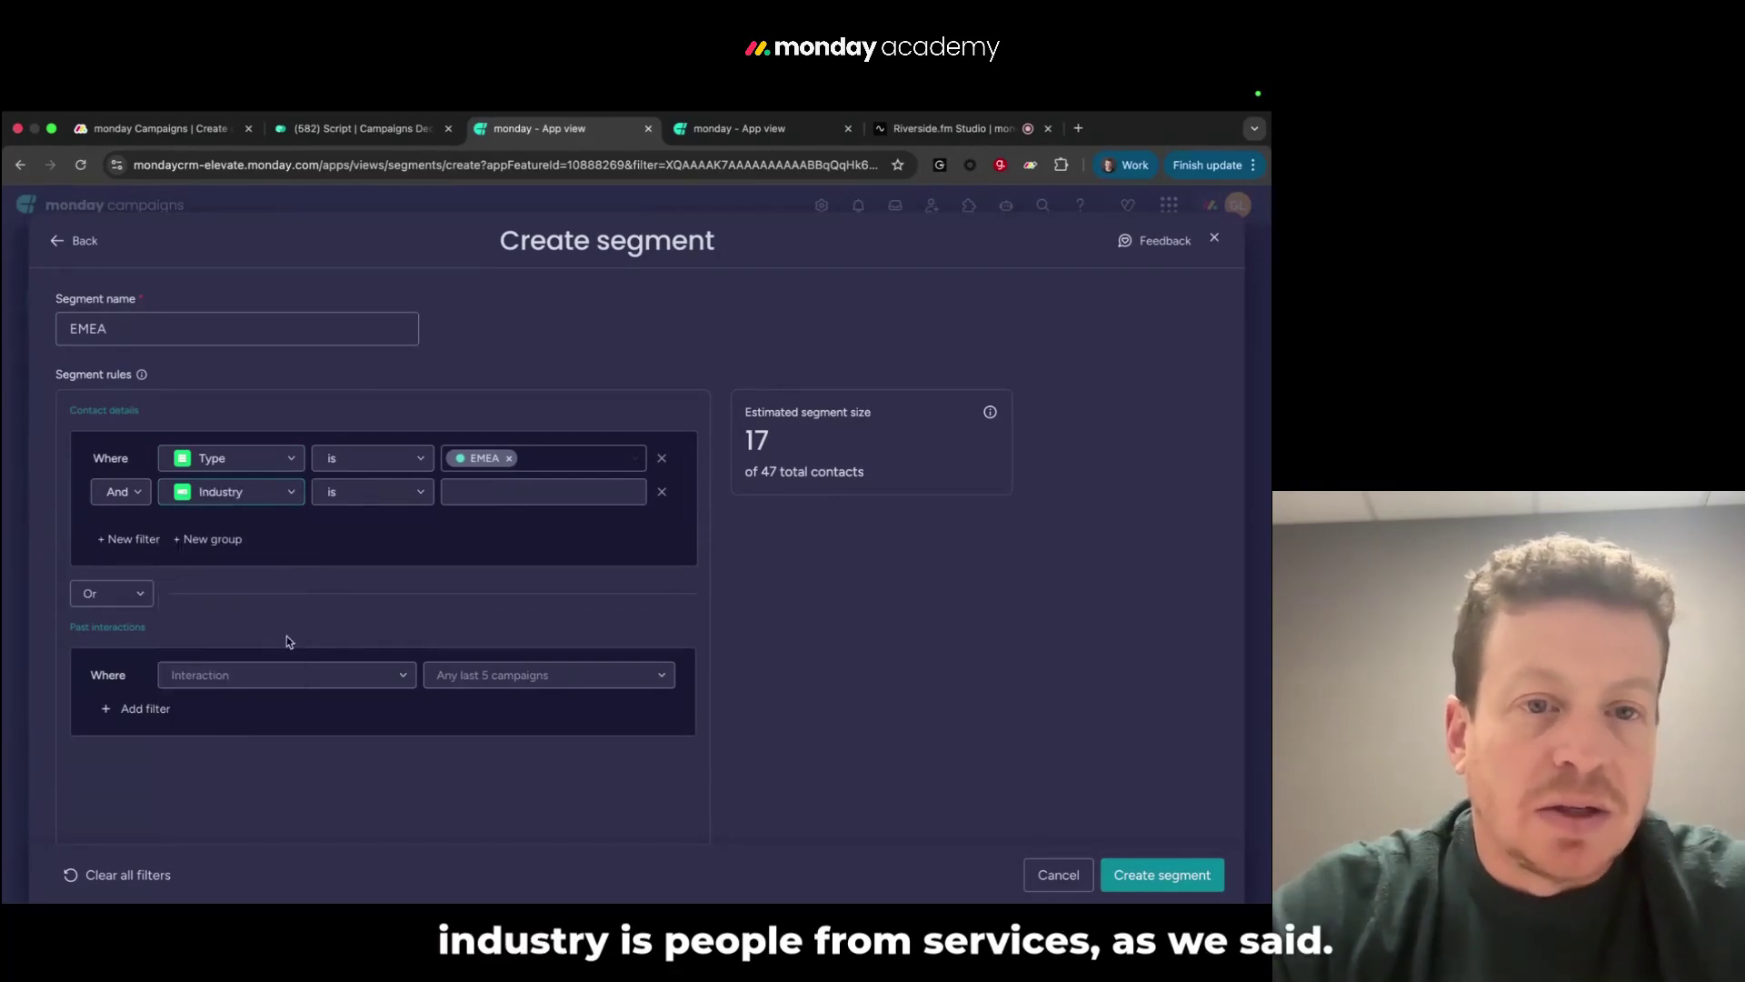
{"action": "left_click", "coordinate": [456, 496]}
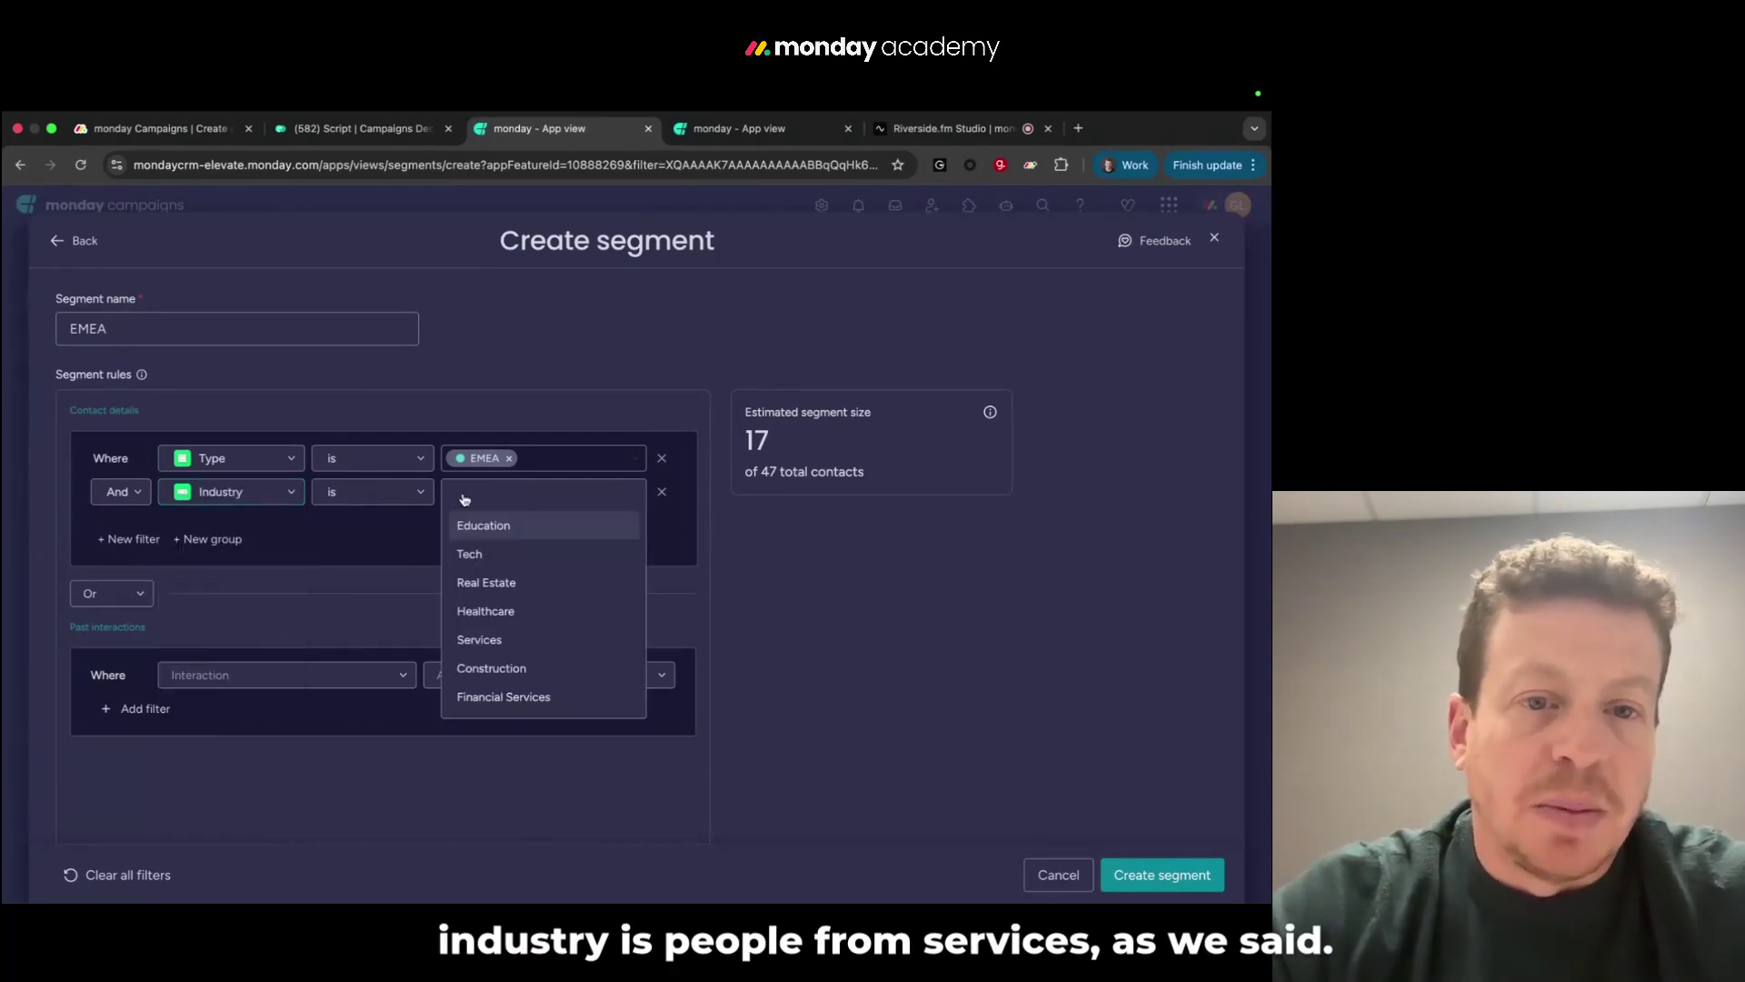
{"action": "left_click", "coordinate": [495, 648]}
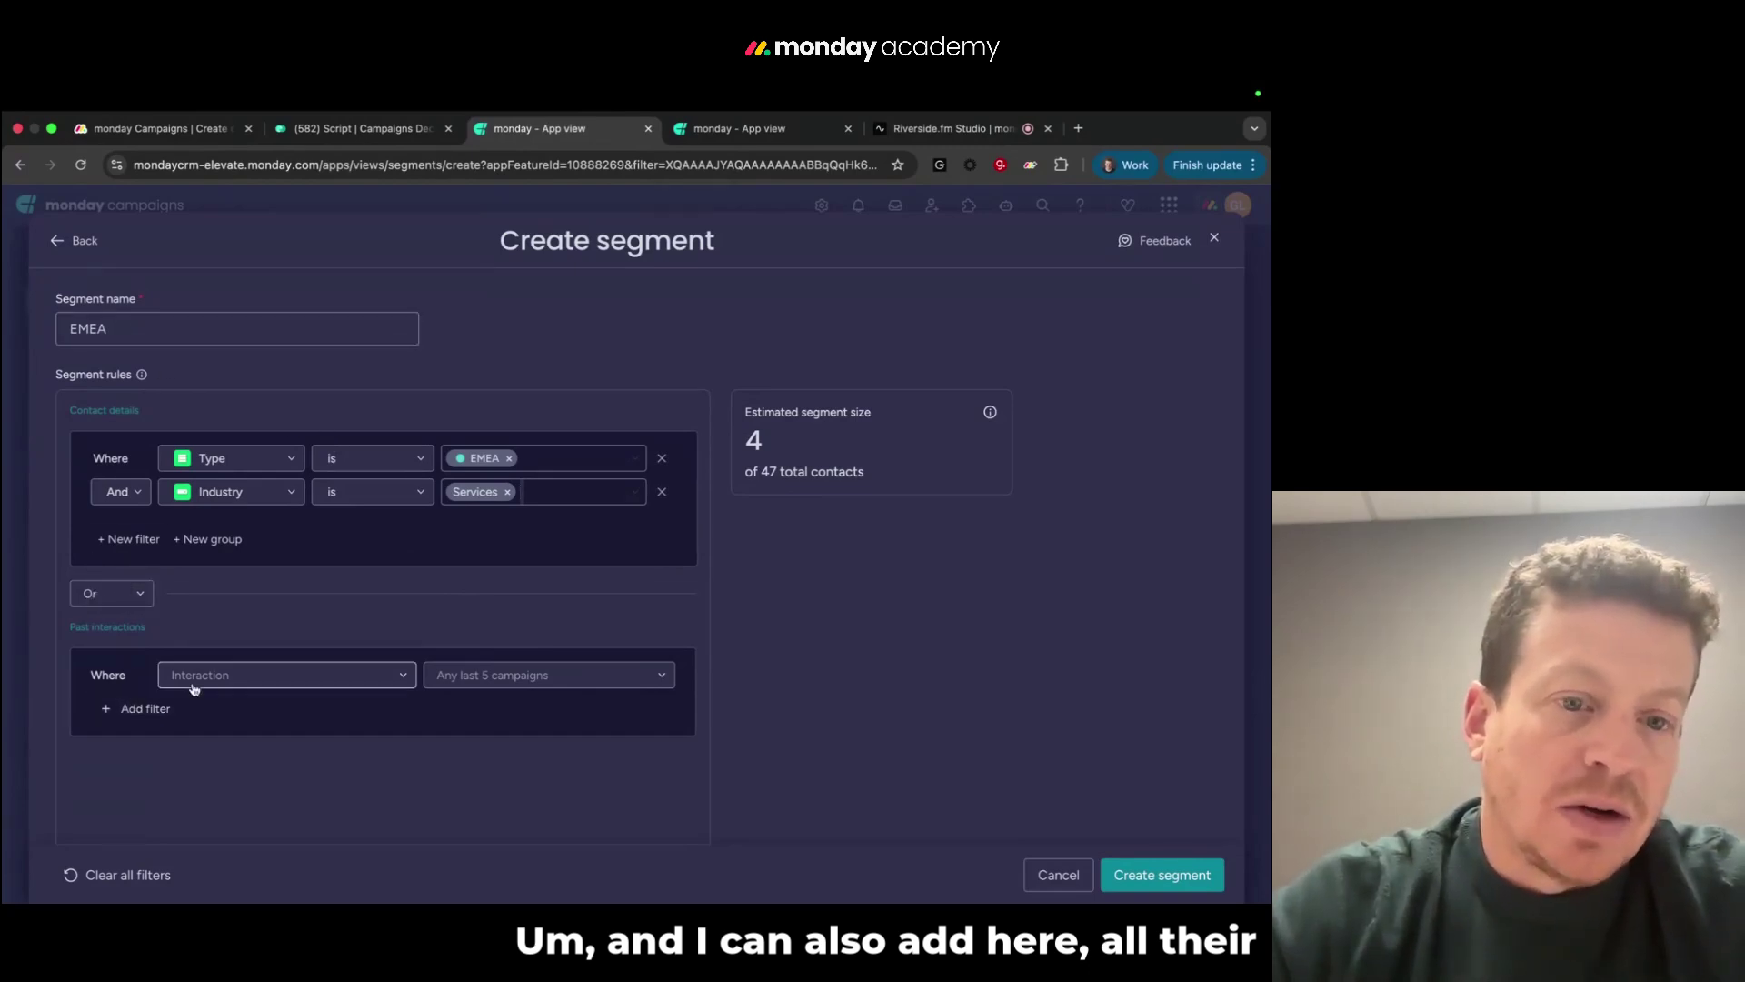
Add a past interactions rule for Opened email on any campaign sent within the last 7 days, and create the segment
{"action": "left_click", "coordinate": [403, 676]}
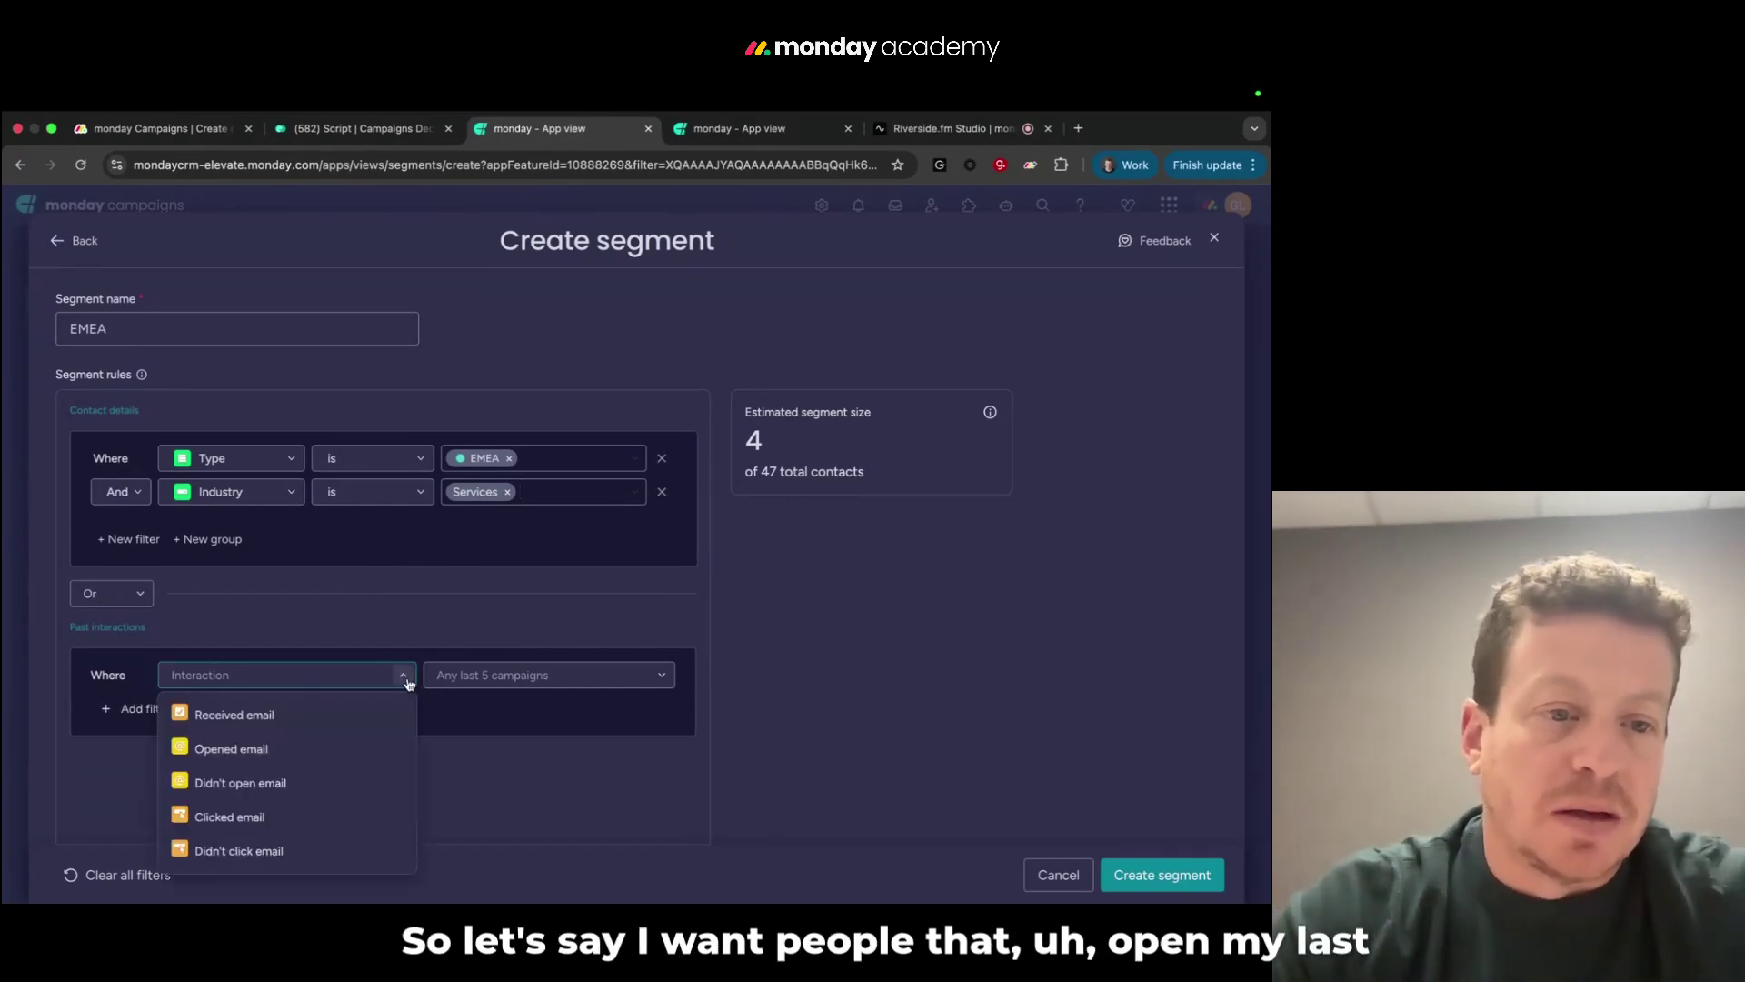
{"action": "left_click", "coordinate": [271, 748]}
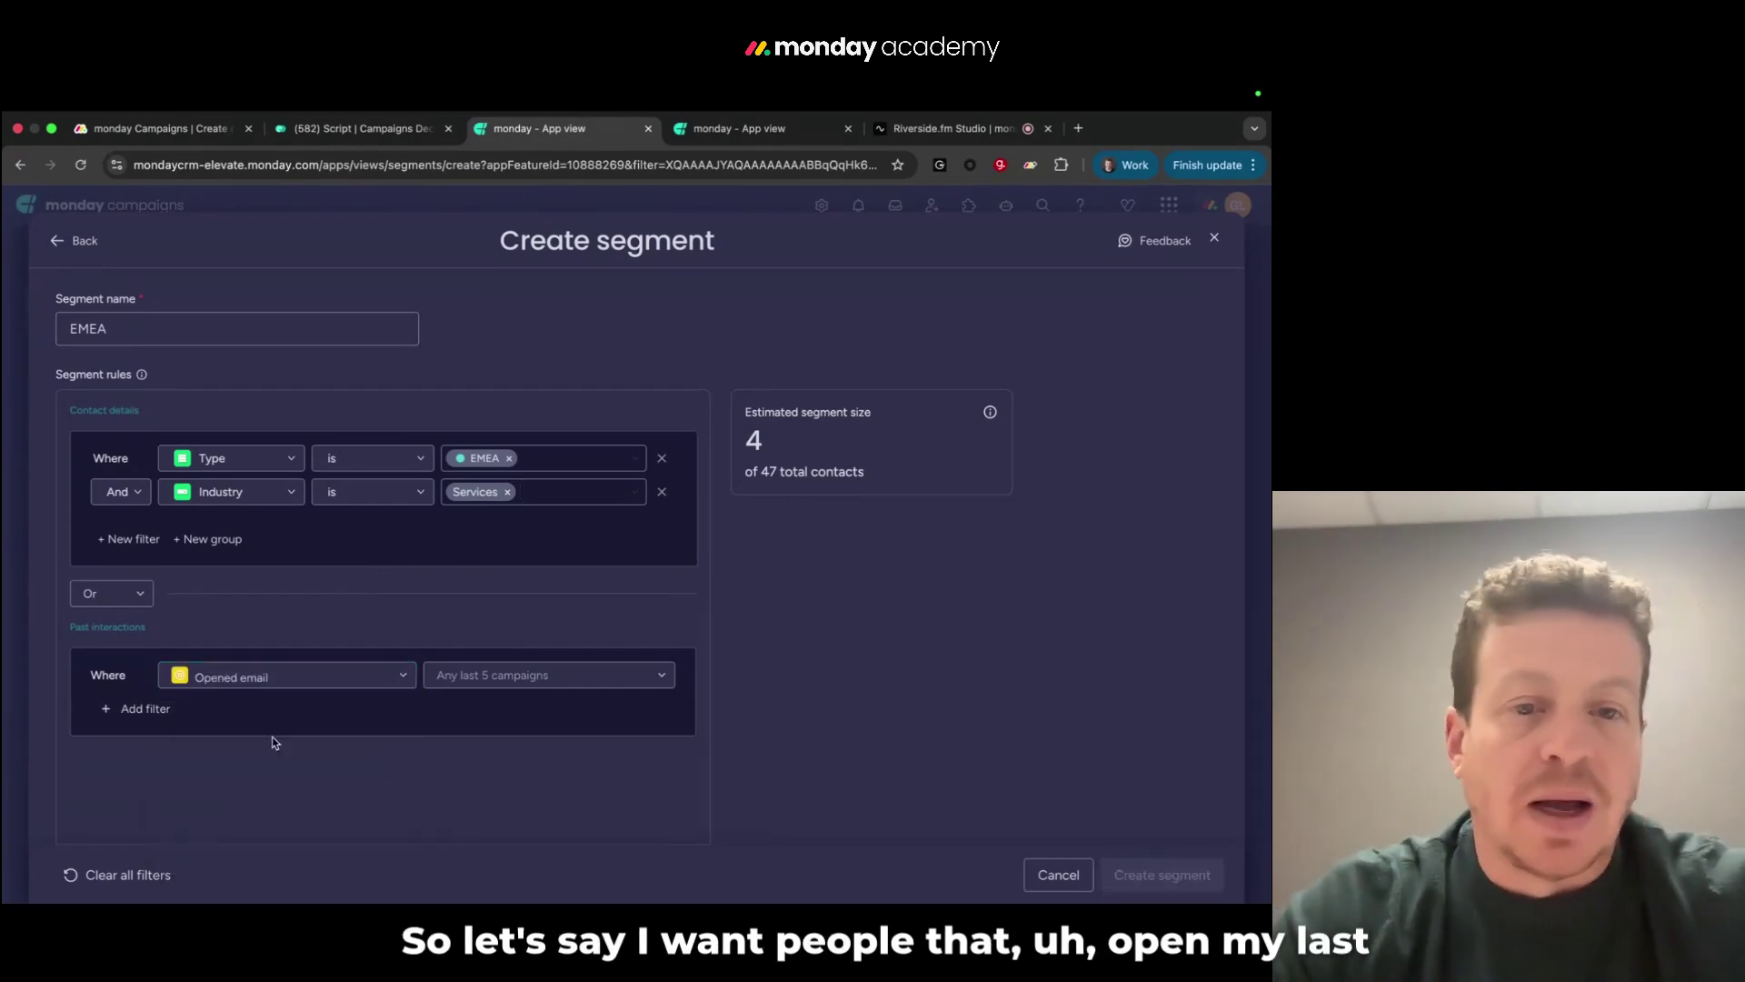
{"action": "left_click", "coordinate": [554, 677]}
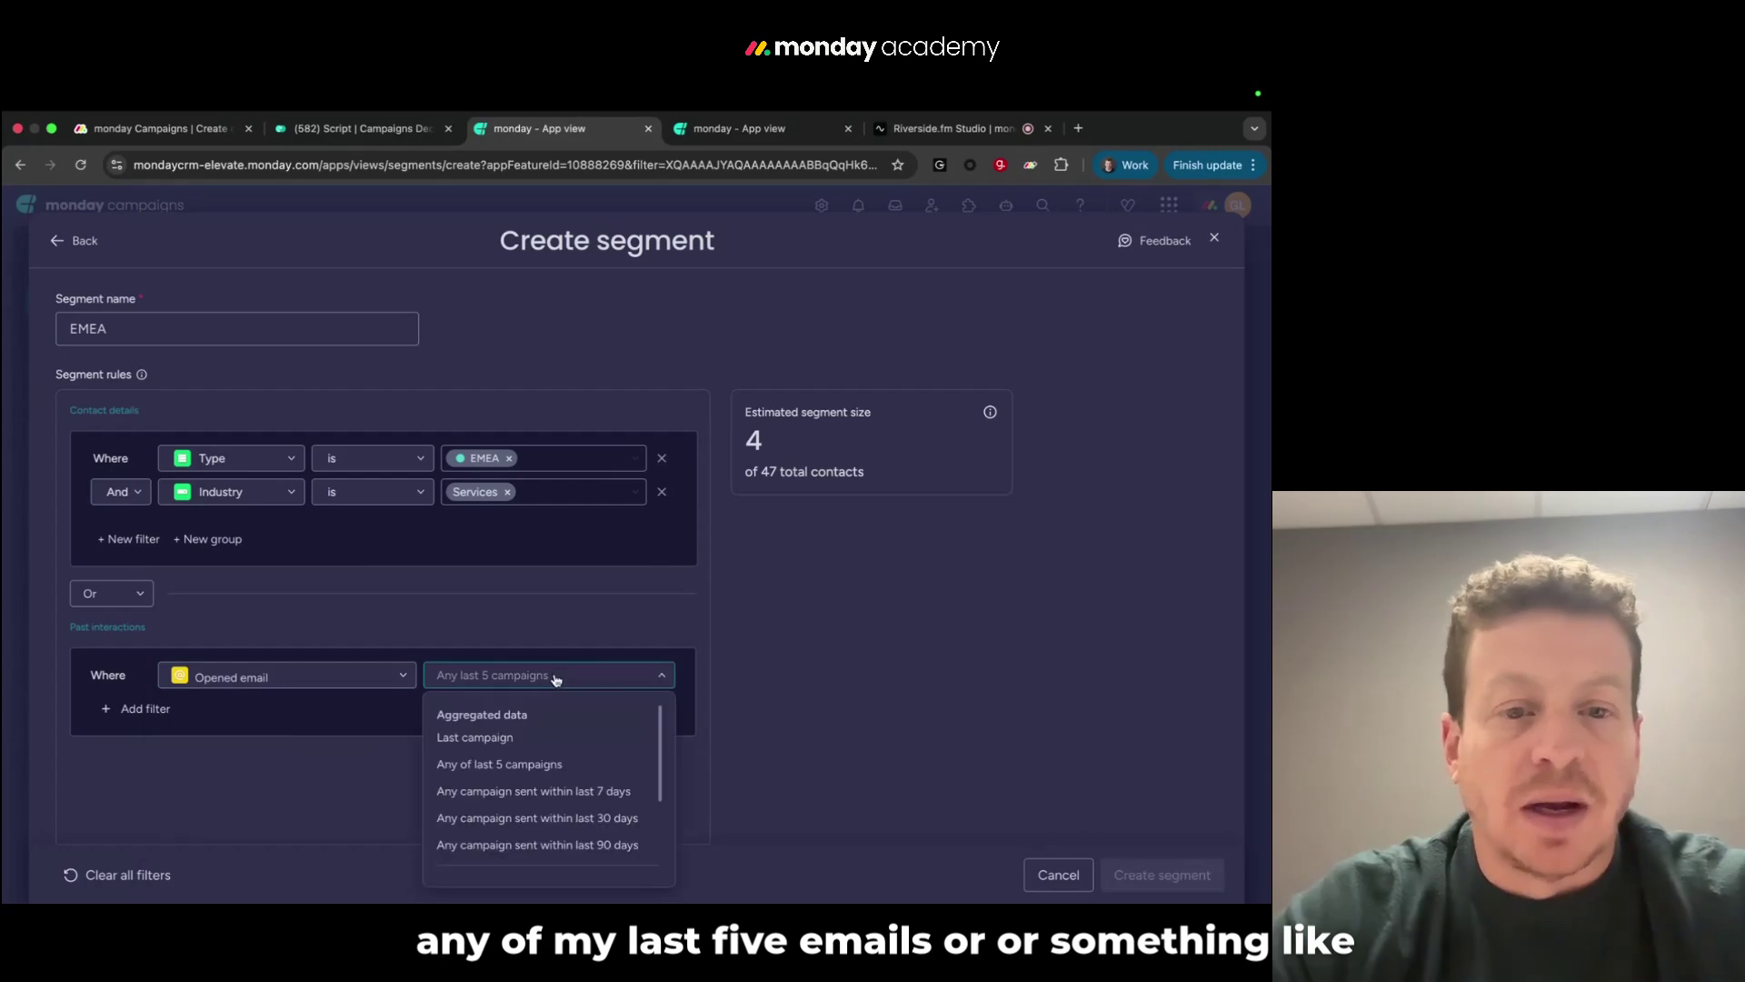
{"action": "left_click", "coordinate": [515, 791]}
{"action": "left_click", "coordinate": [284, 801]}
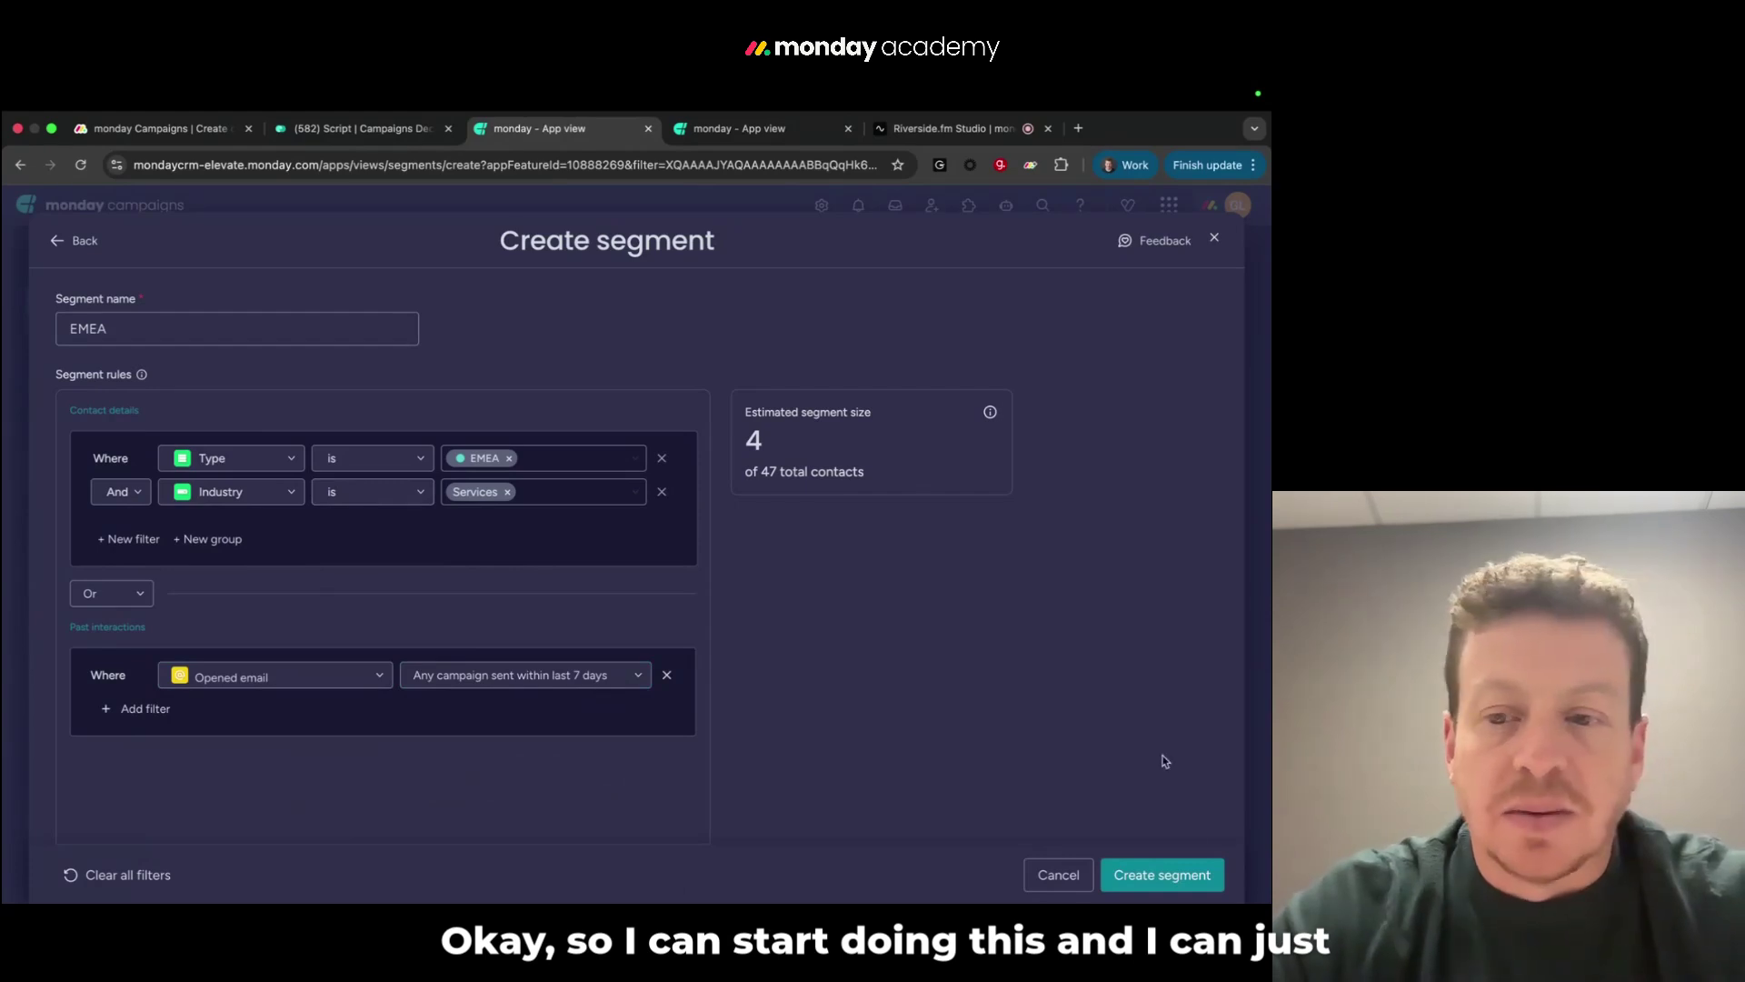
{"action": "left_click", "coordinate": [1157, 878]}
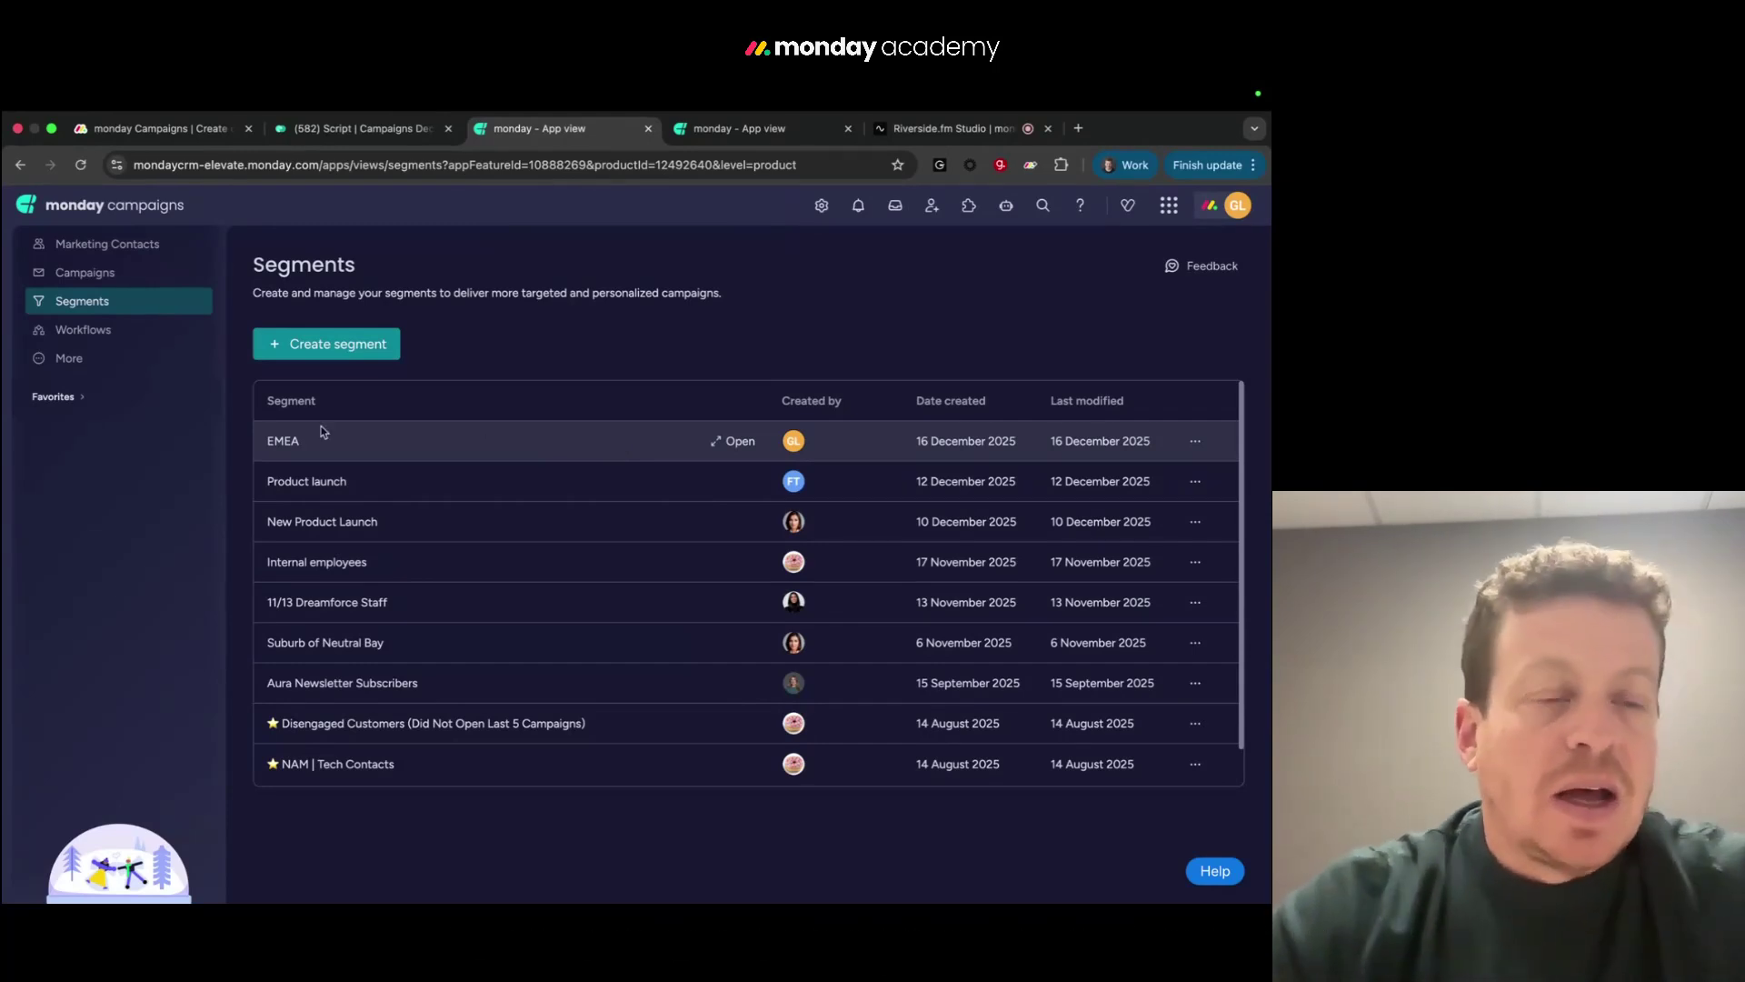
Create a new email campaign named EMEA campaign, without an AI prompt
{"action": "left_click", "coordinate": [80, 273]}
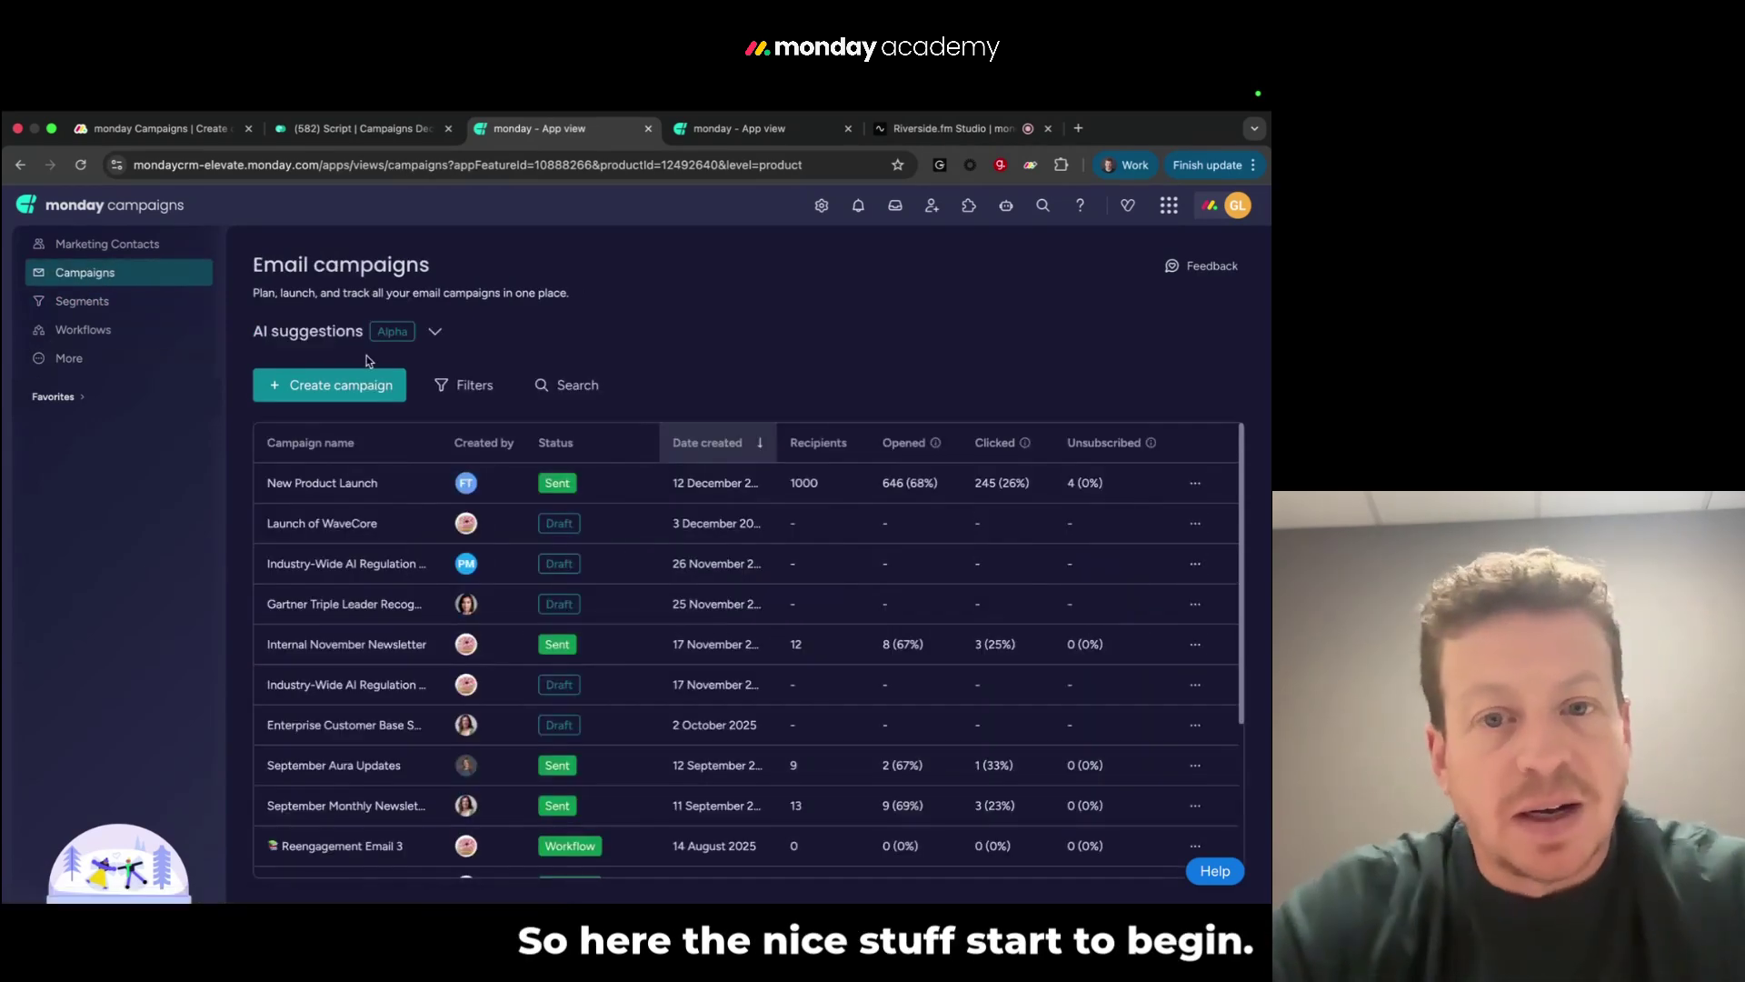
{"action": "left_click", "coordinate": [325, 389]}
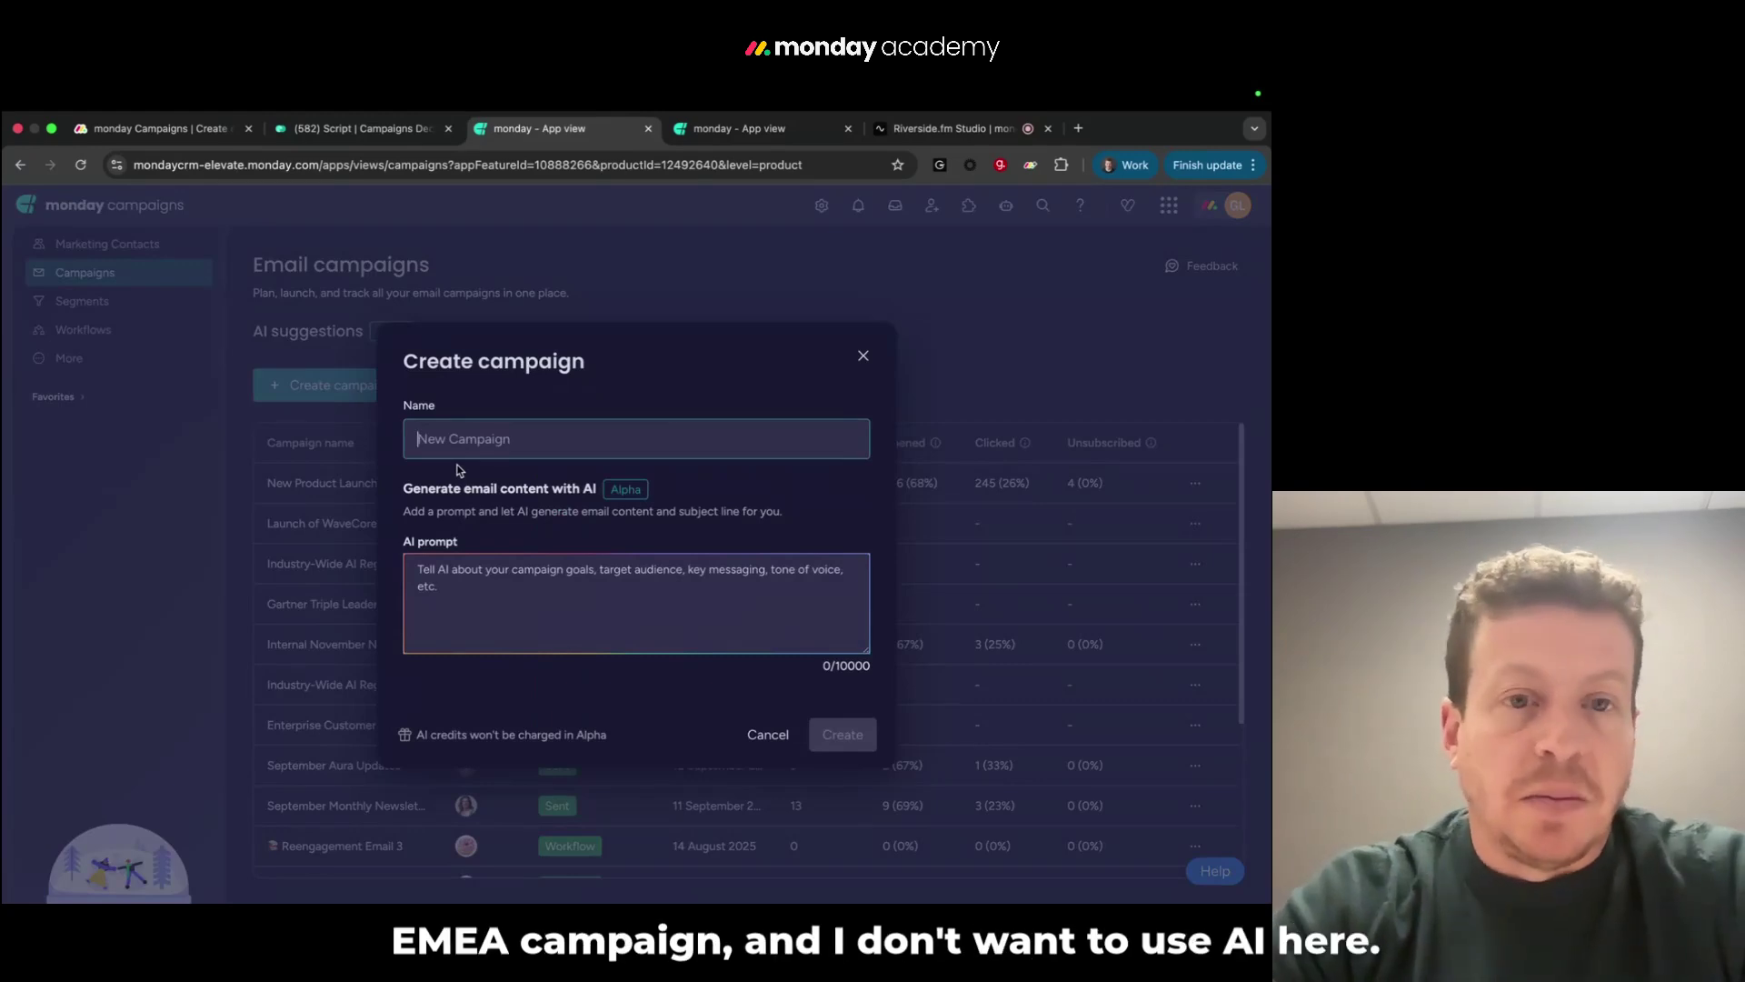
{"action": "type", "text": "EMEA campaign"}
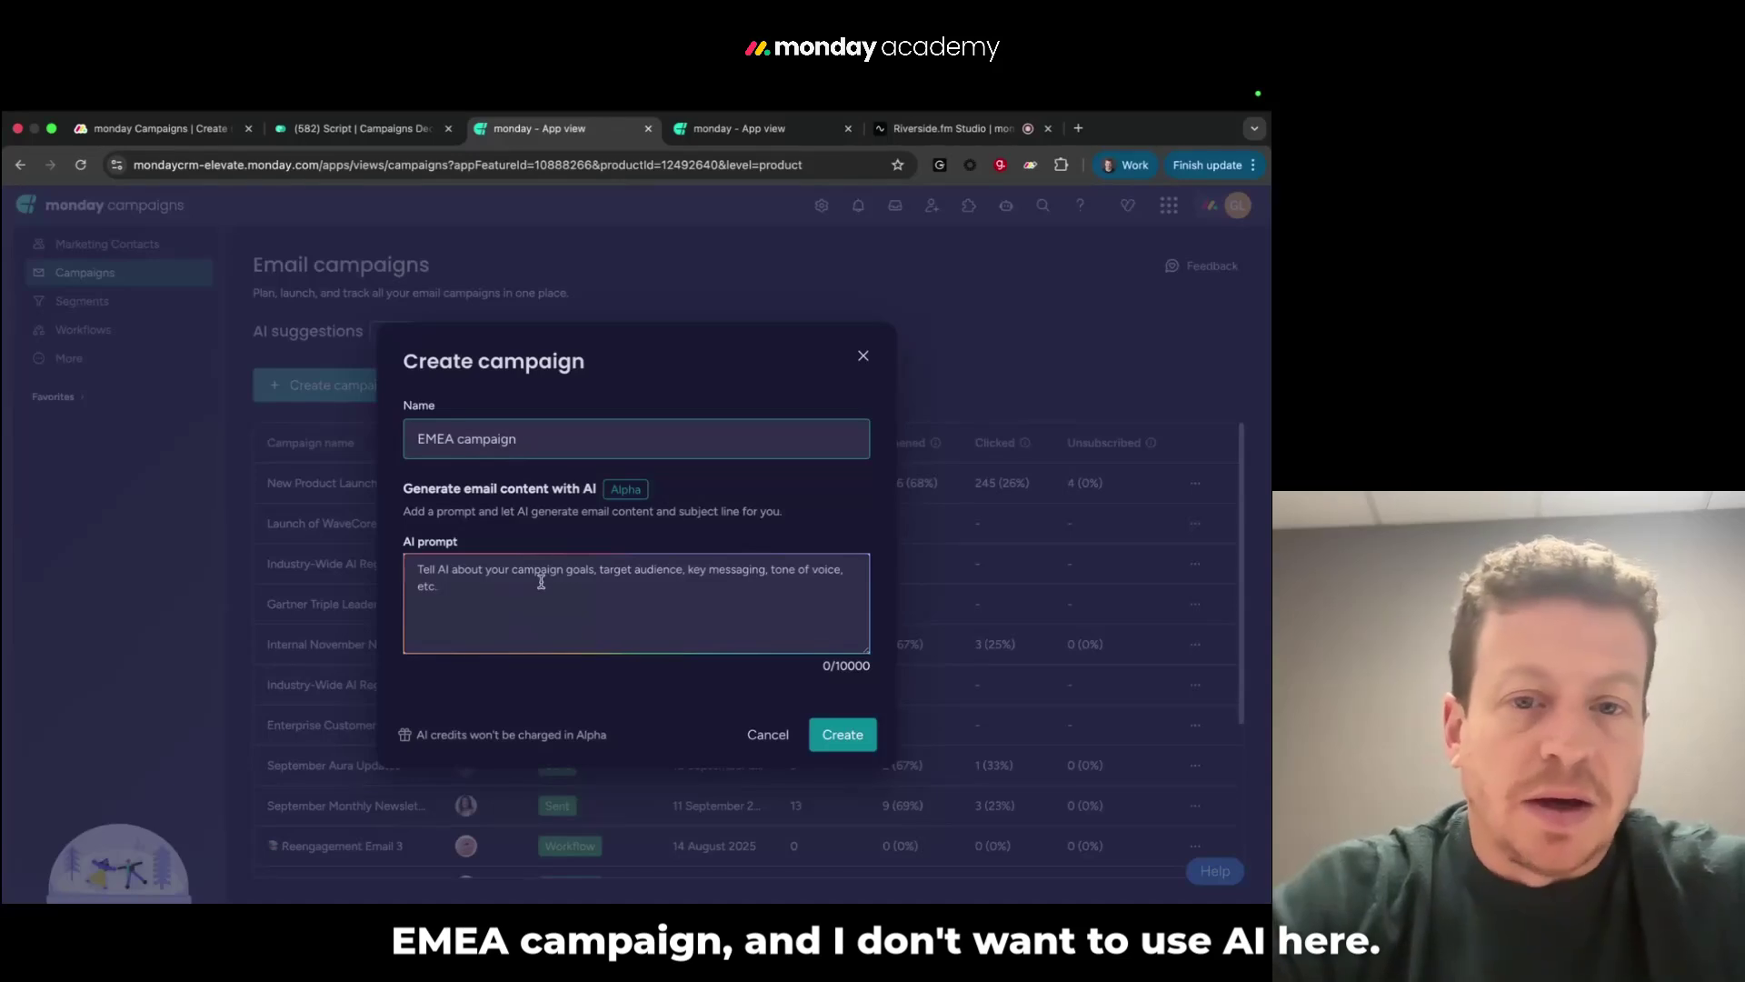
{"action": "left_click", "coordinate": [838, 735]}
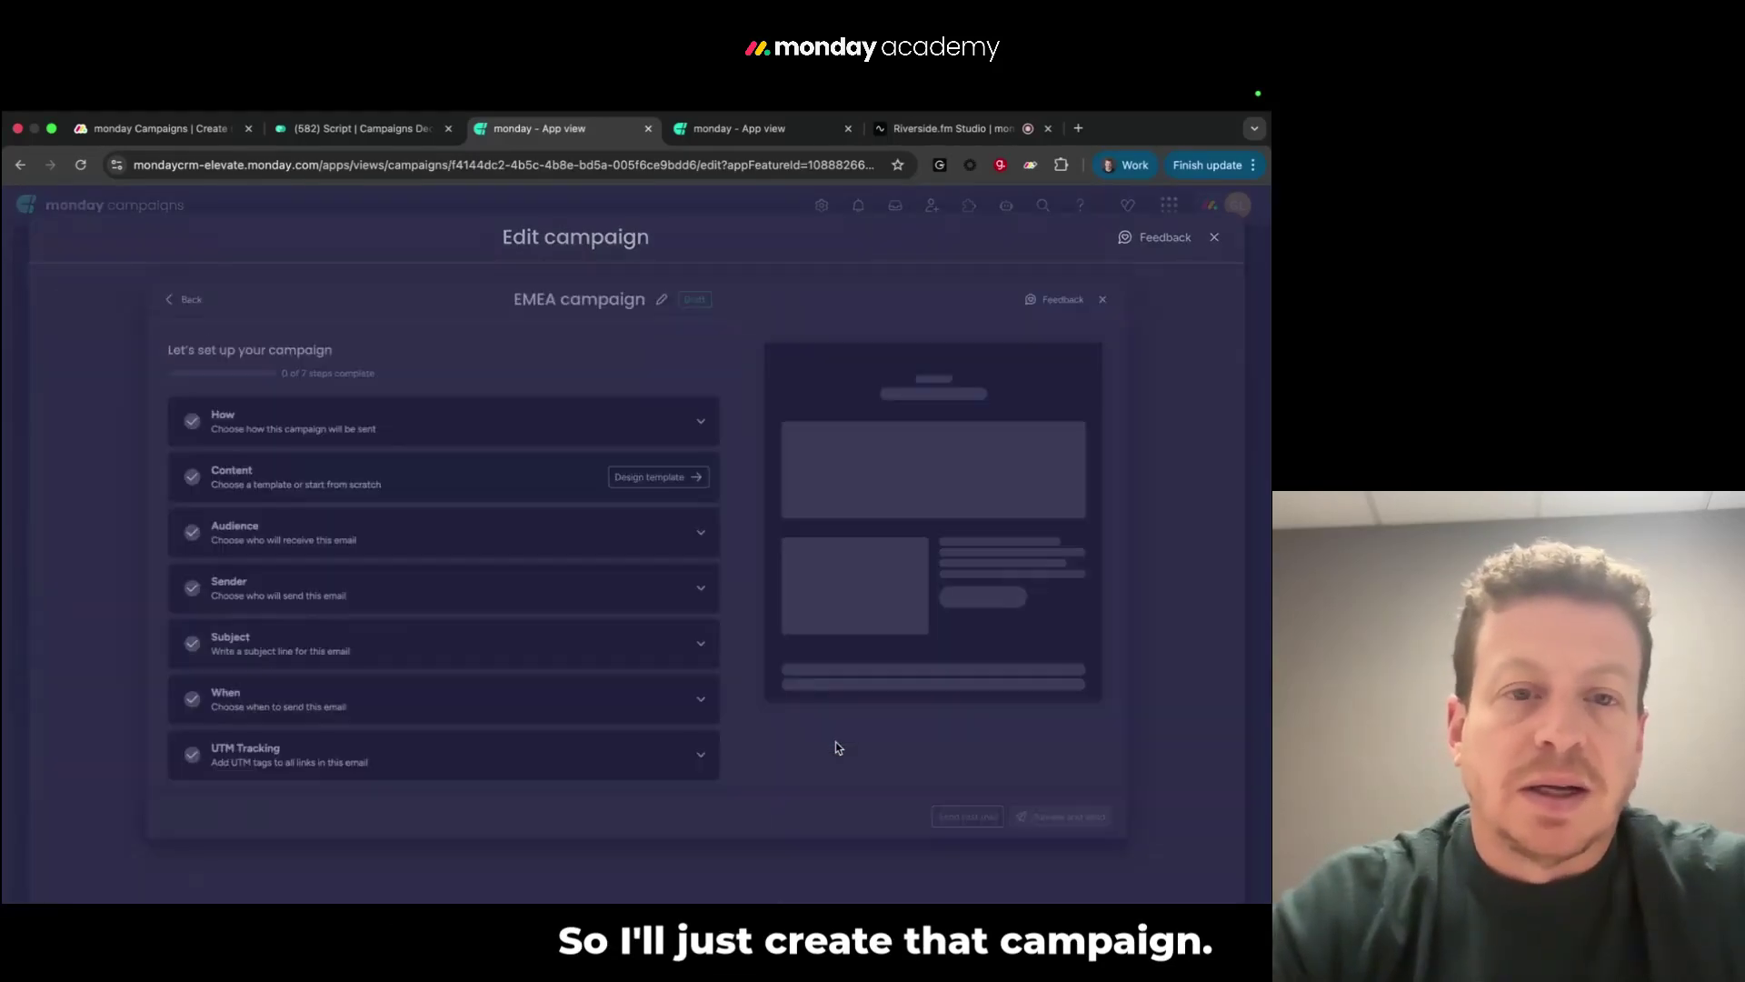
Set how the campaign is sent to a one-time email and save that choice
{"action": "left_click", "coordinate": [710, 401]}
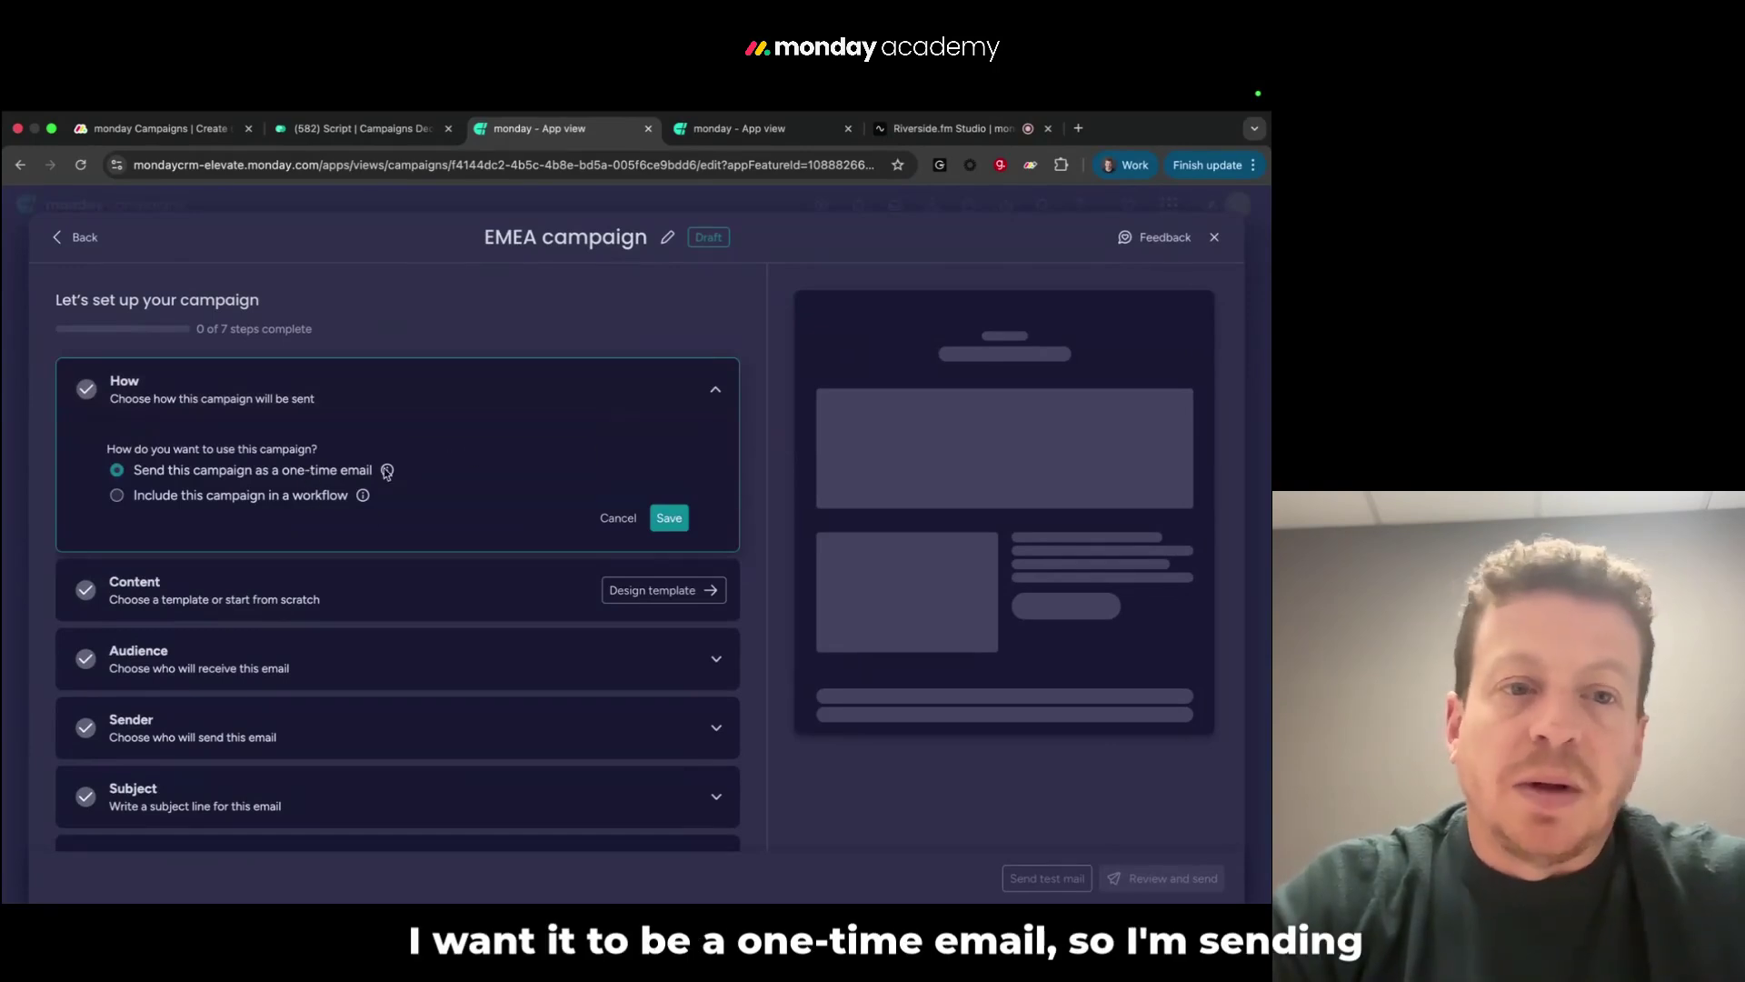
{"action": "mouse_move", "coordinate": [387, 470]}
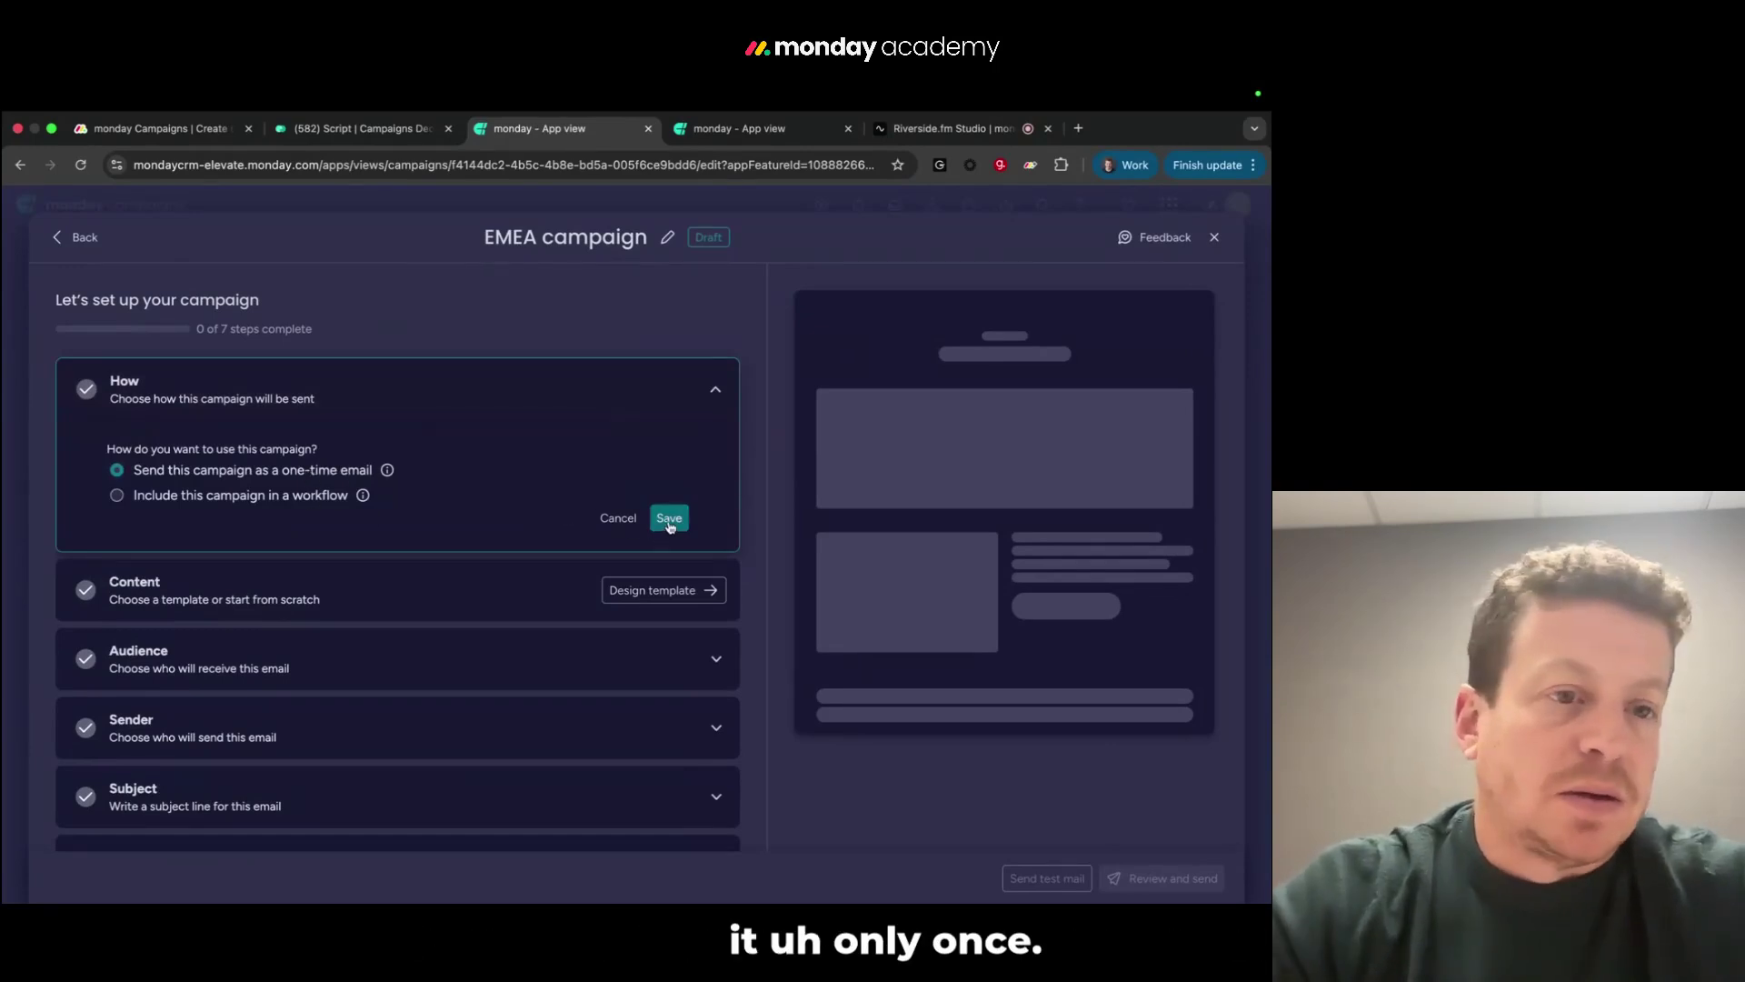
{"action": "left_click", "coordinate": [669, 518]}
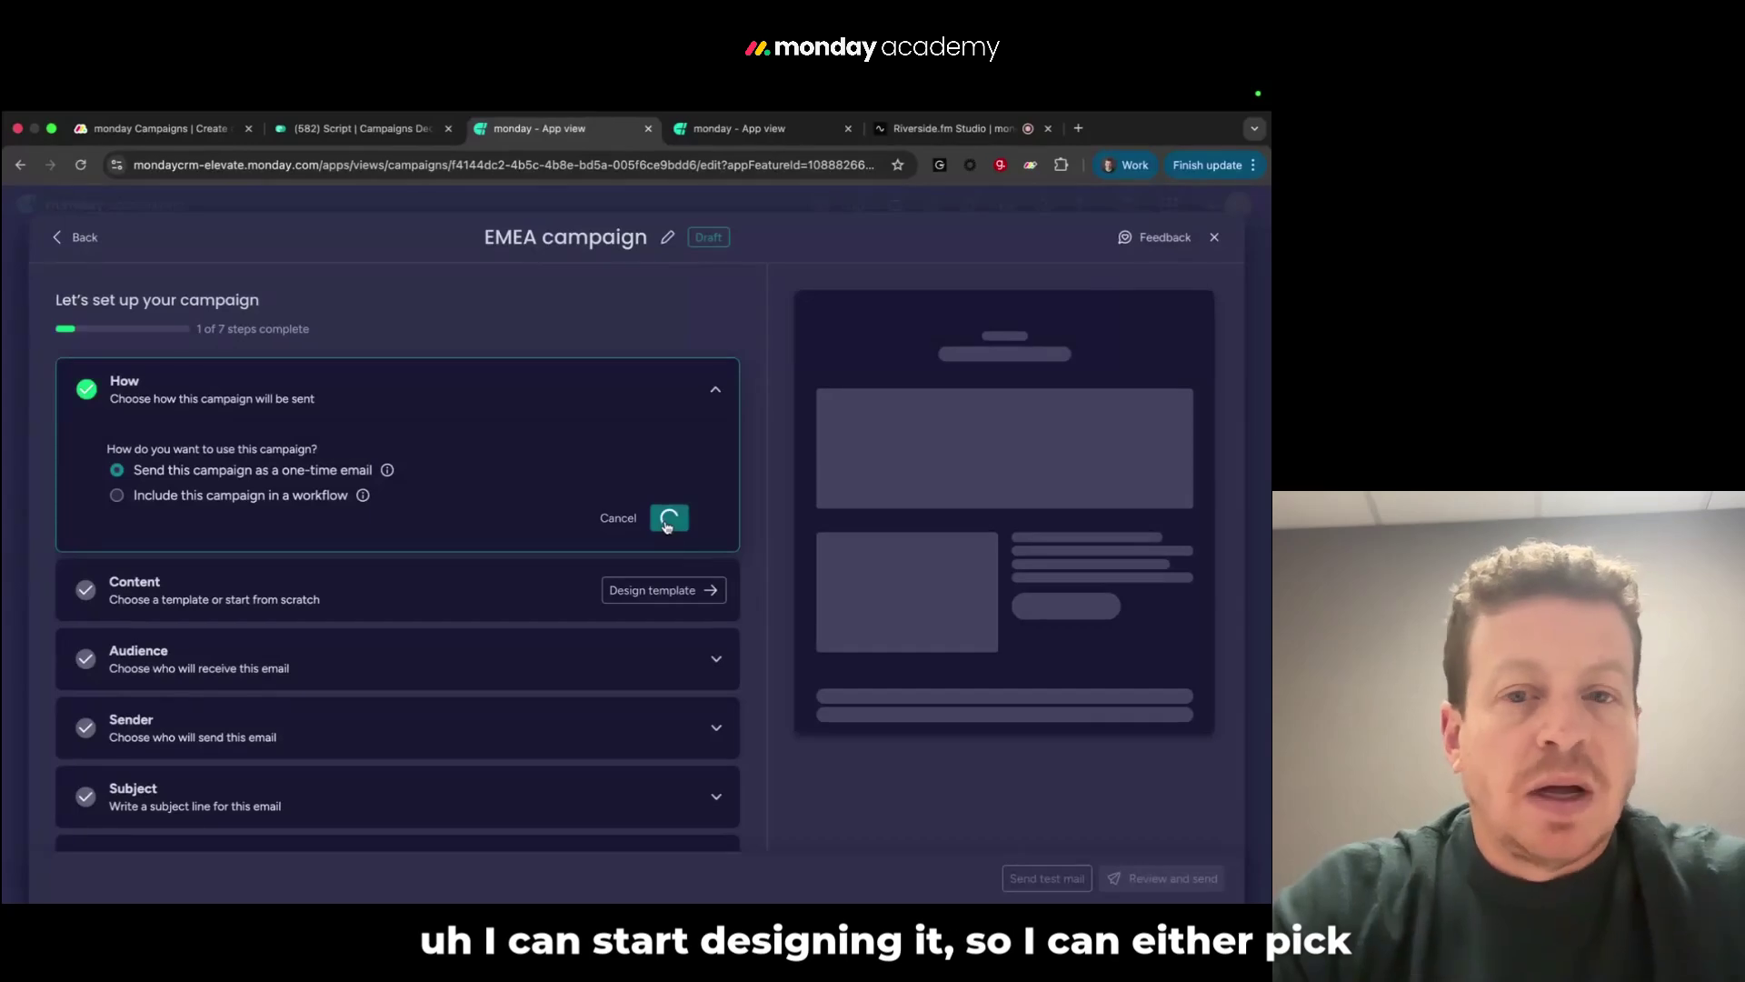
Open the campaign's template gallery and look through the templates created by monday, by the team, and for Holiday 2025
{"action": "left_click", "coordinate": [668, 463]}
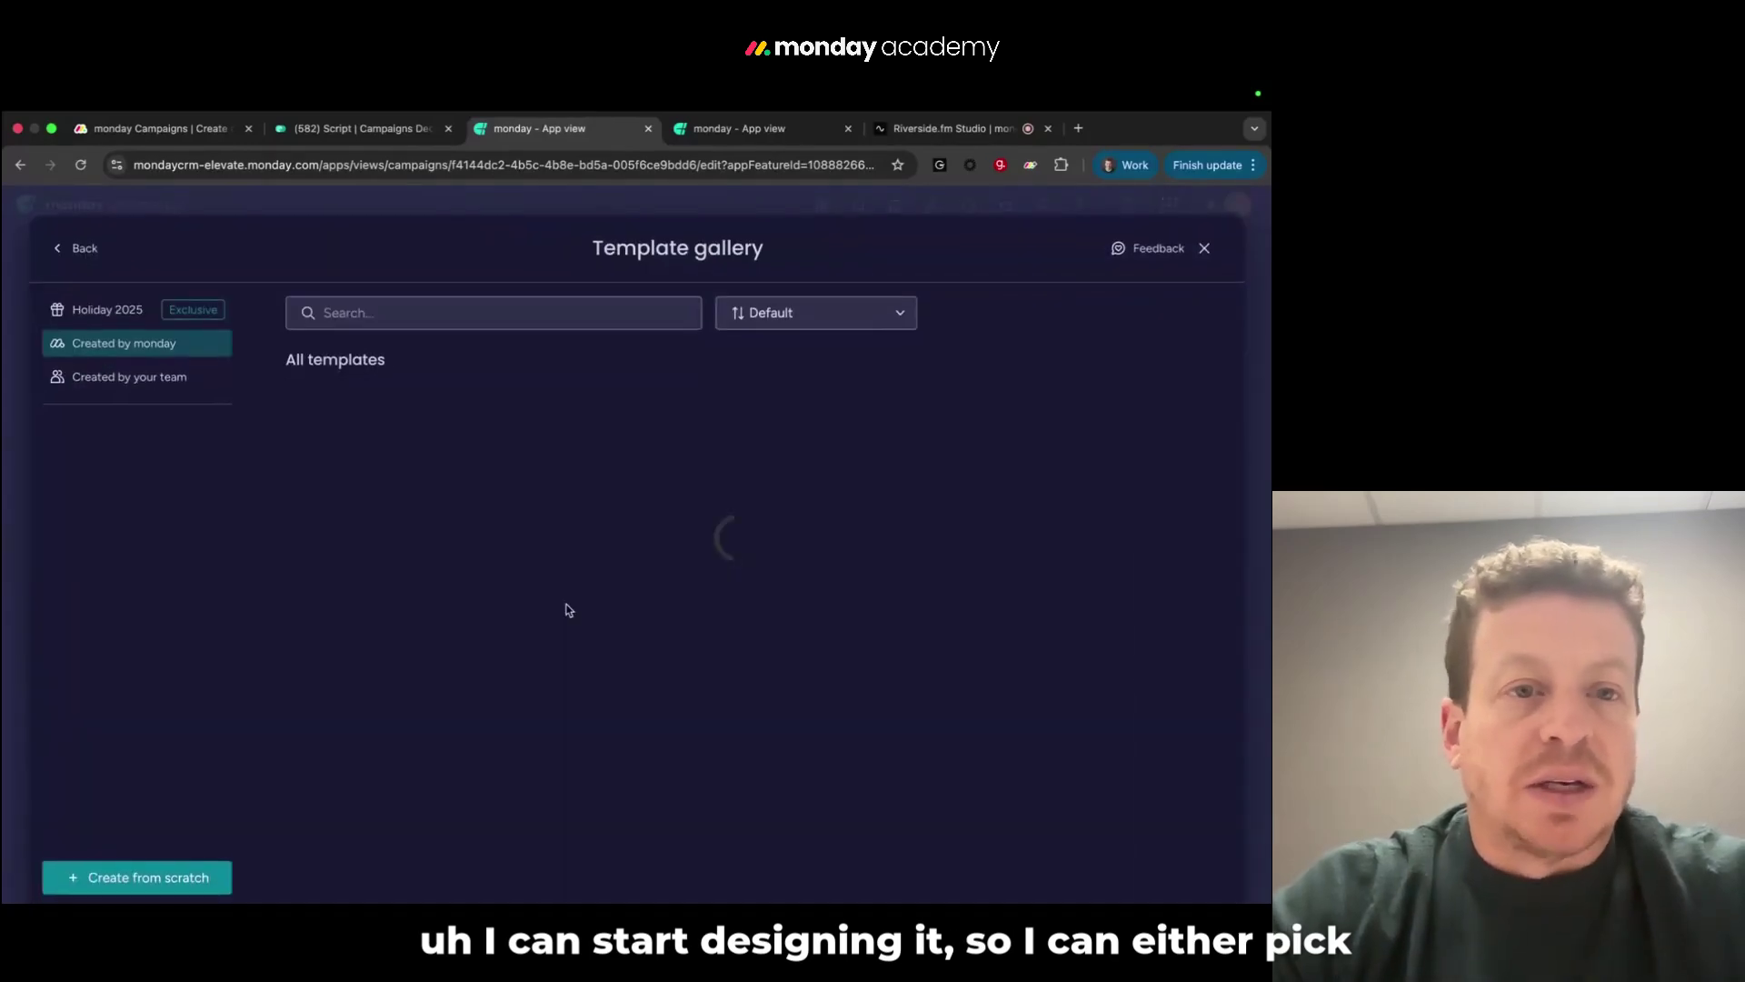
{"action": "scroll", "coordinate": [787, 691], "scroll_direction": "down", "scroll_amount": 1}
{"action": "scroll", "coordinate": [787, 691], "scroll_direction": "down", "scroll_amount": 5}
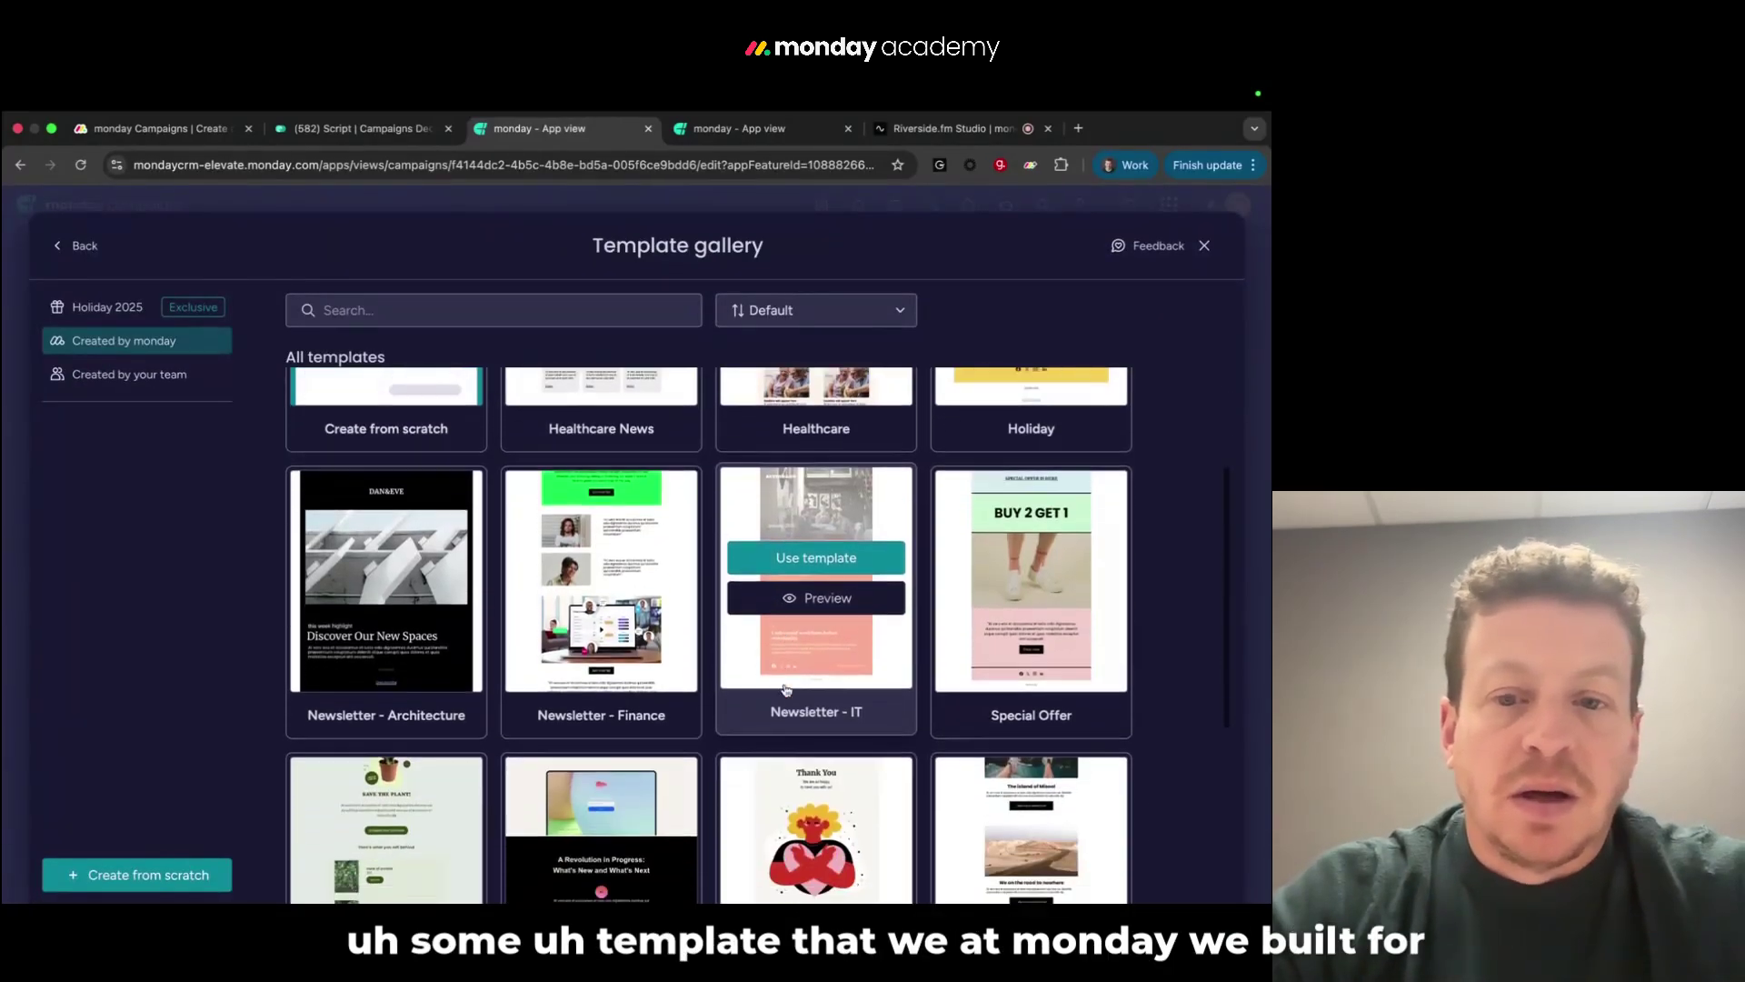
{"action": "scroll", "coordinate": [787, 689], "scroll_direction": "up", "scroll_amount": 10}
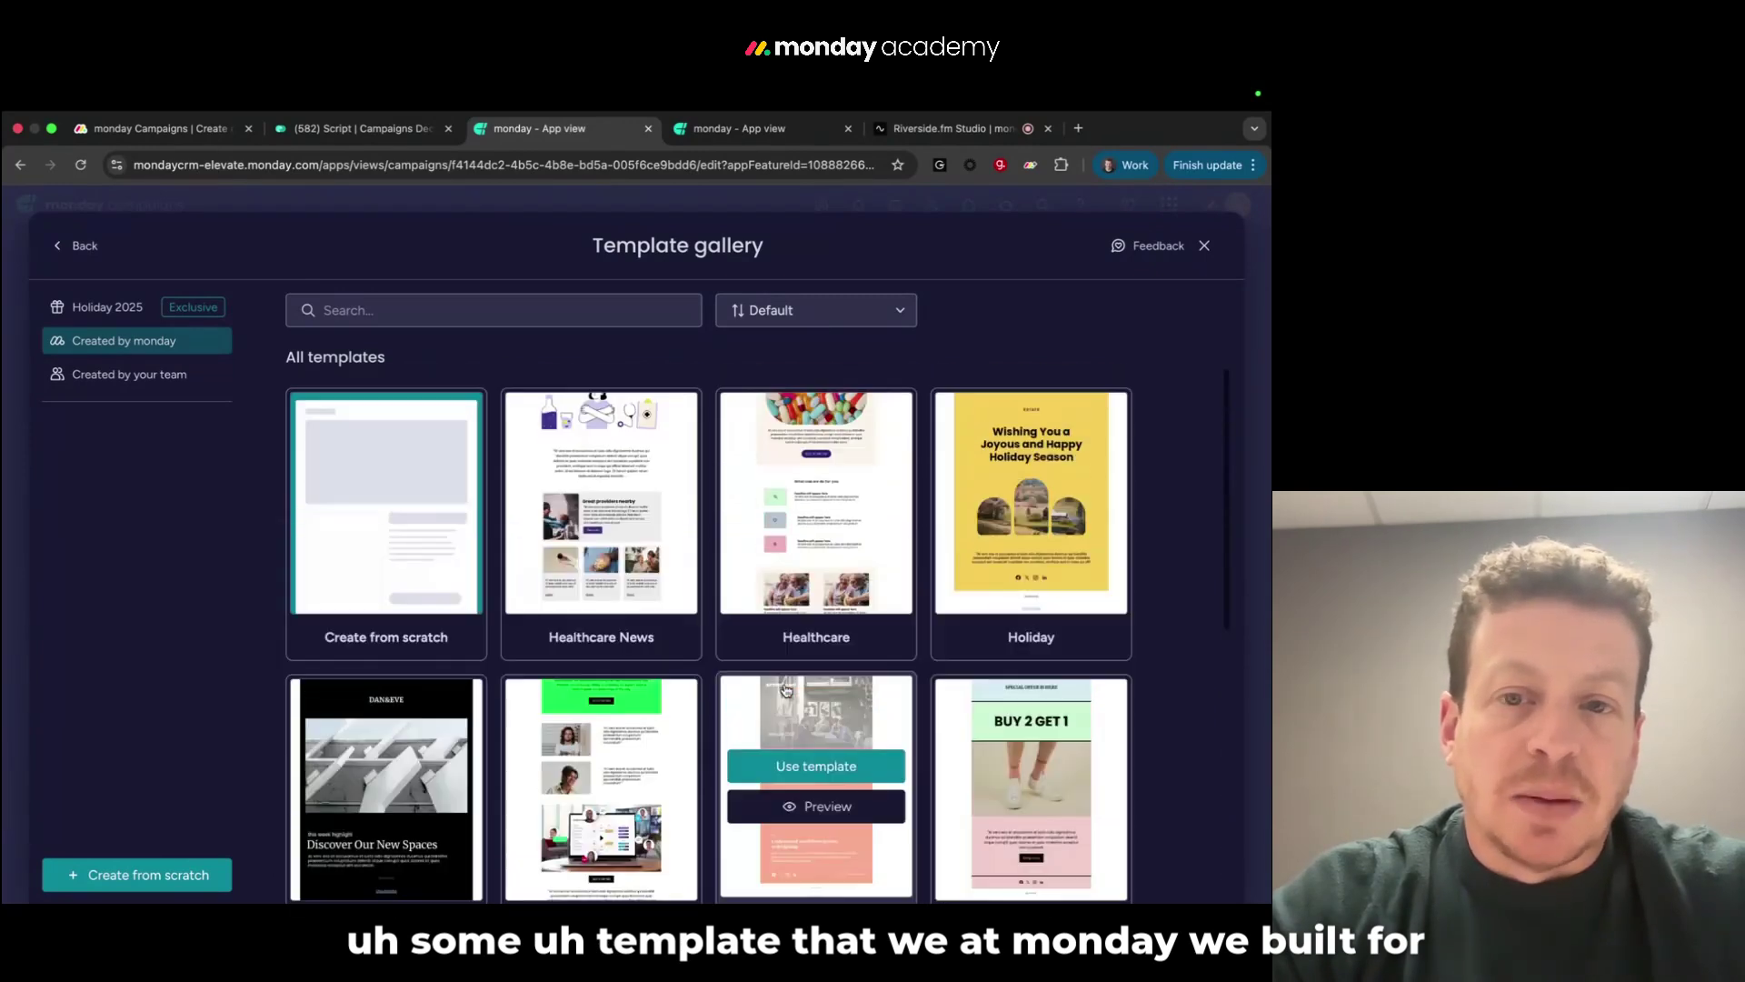
{"action": "scroll", "coordinate": [787, 690], "scroll_direction": "down", "scroll_amount": 5}
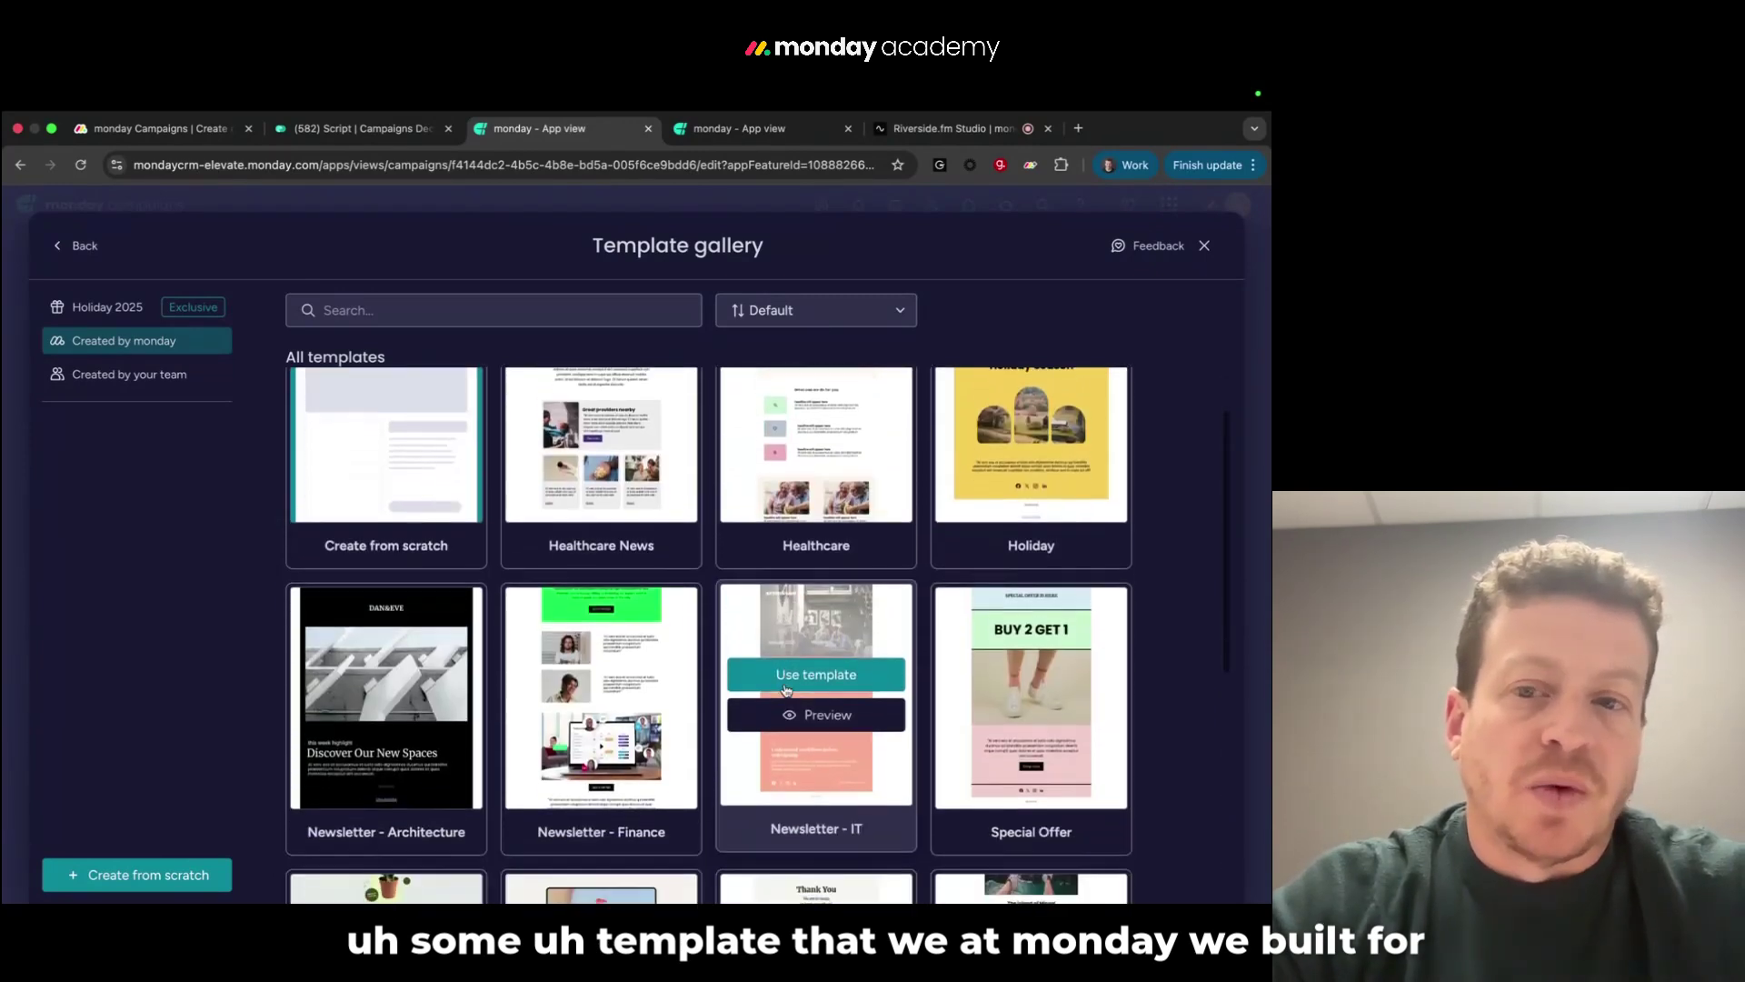
{"action": "scroll", "coordinate": [787, 690], "scroll_direction": "up", "scroll_amount": 5}
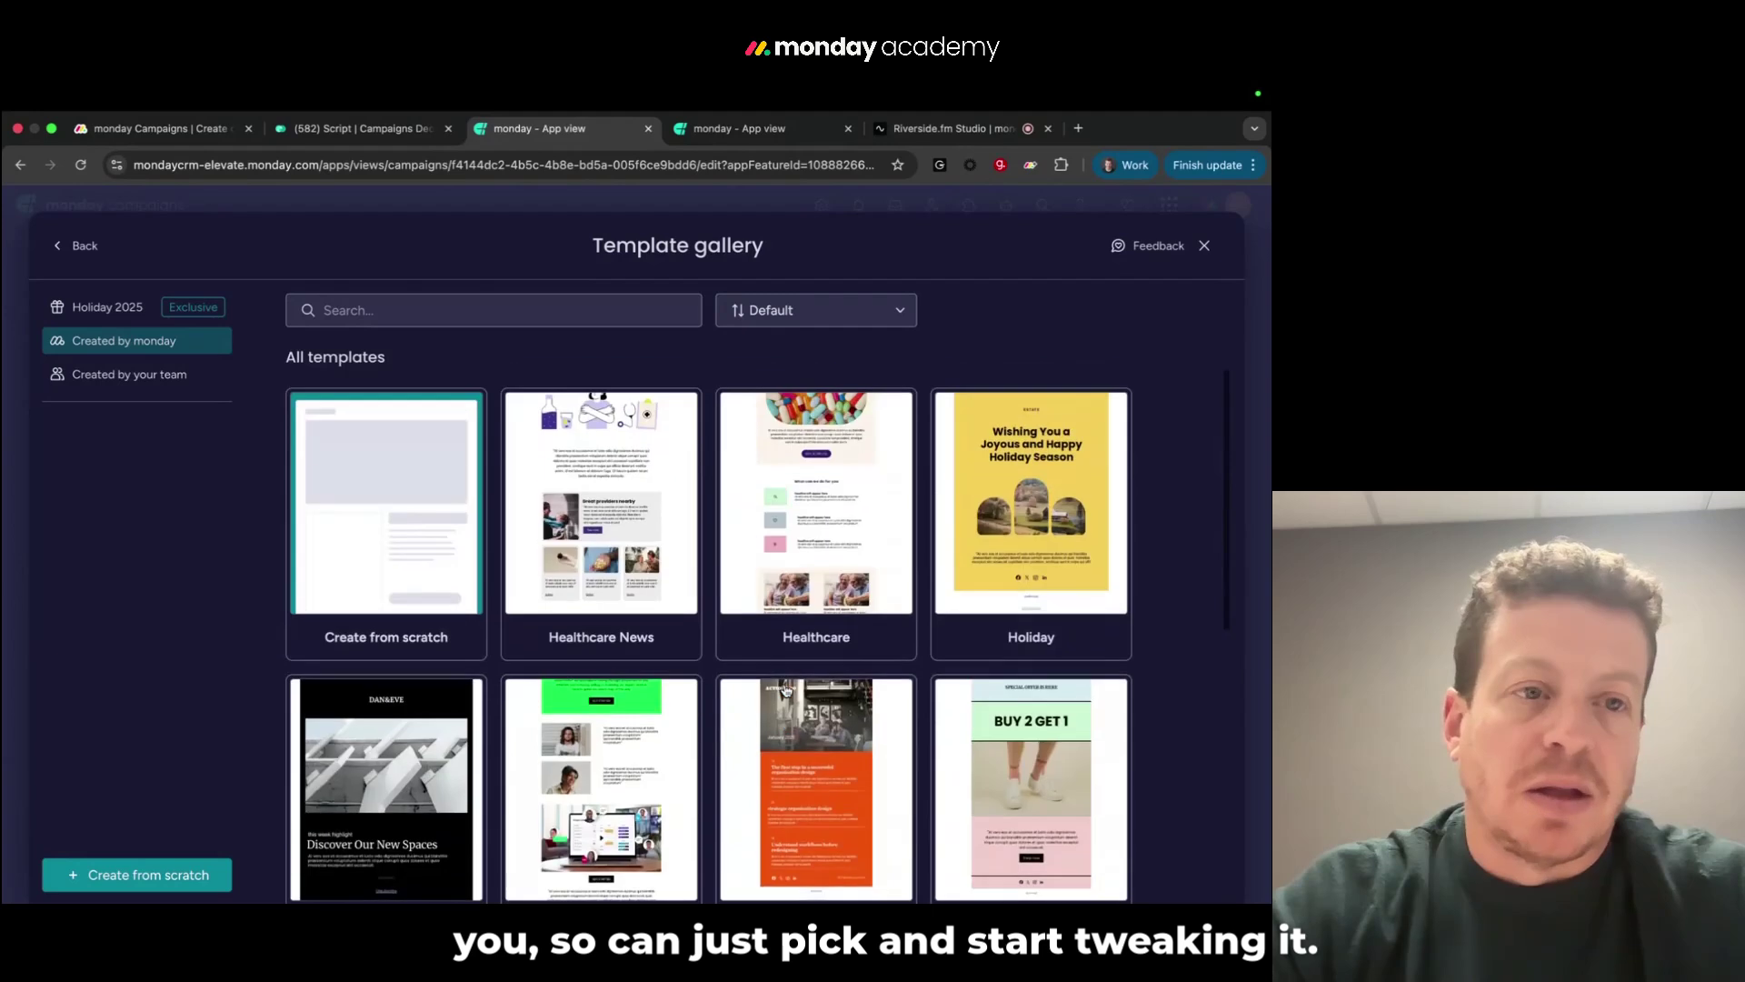
{"action": "left_click", "coordinate": [138, 383]}
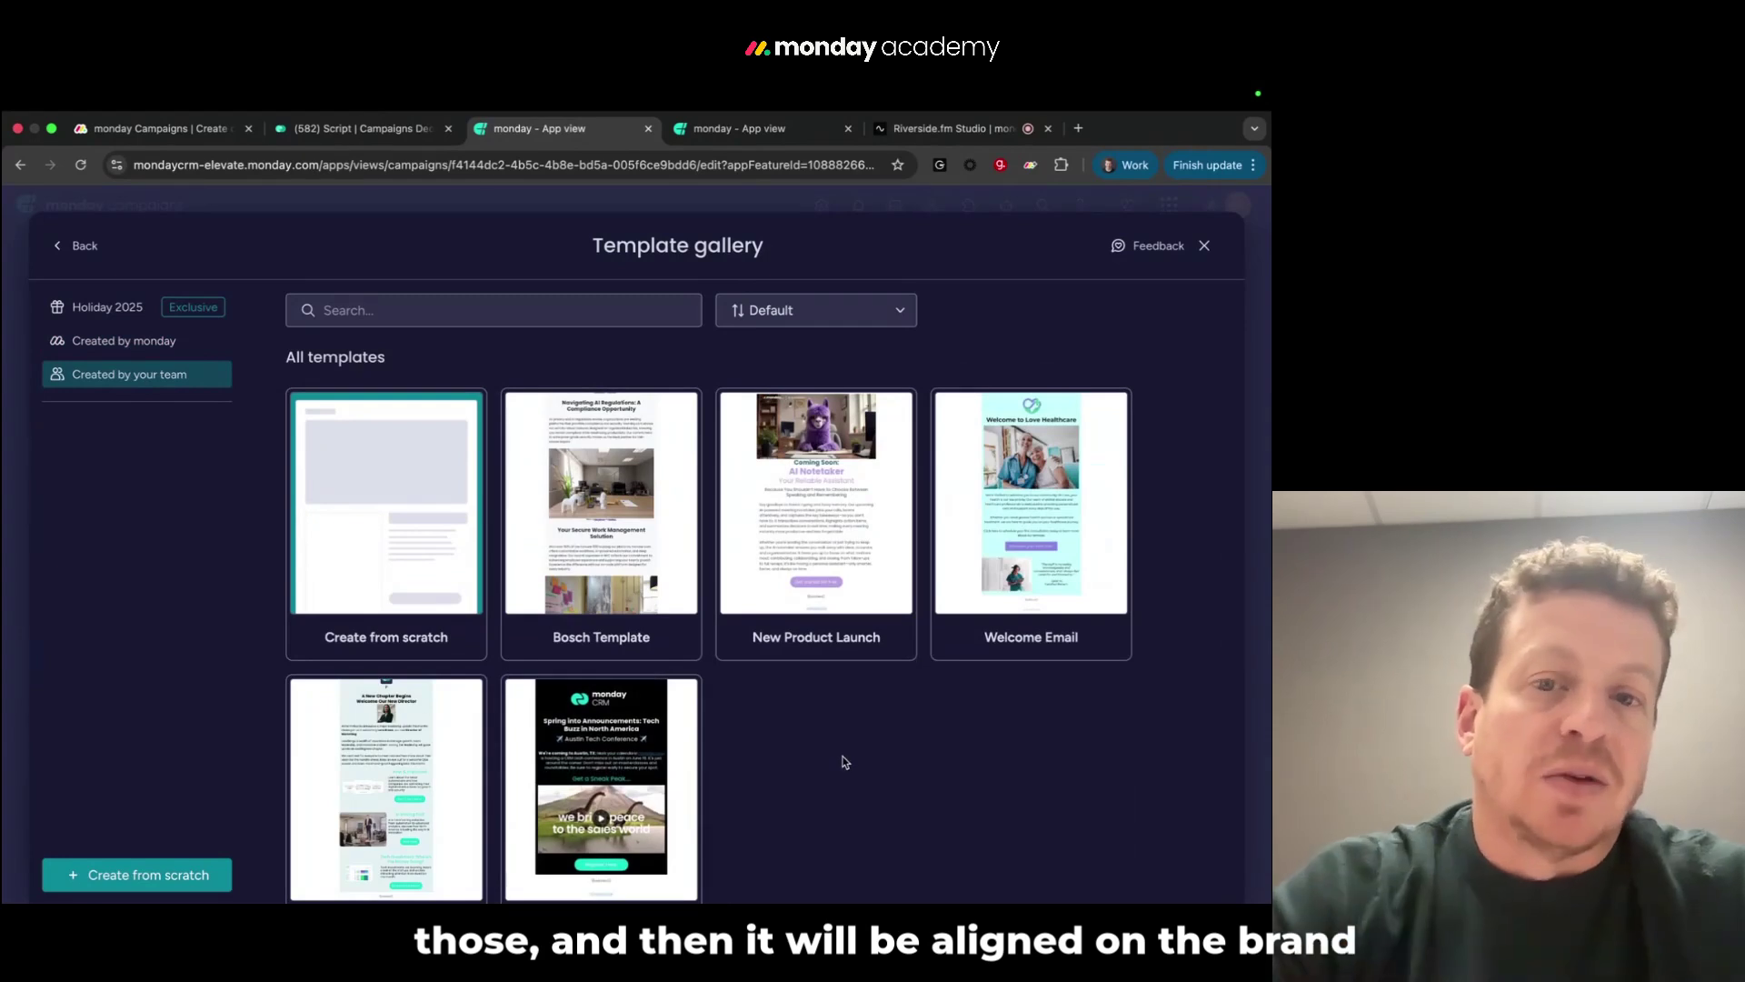
{"action": "left_click", "coordinate": [98, 309]}
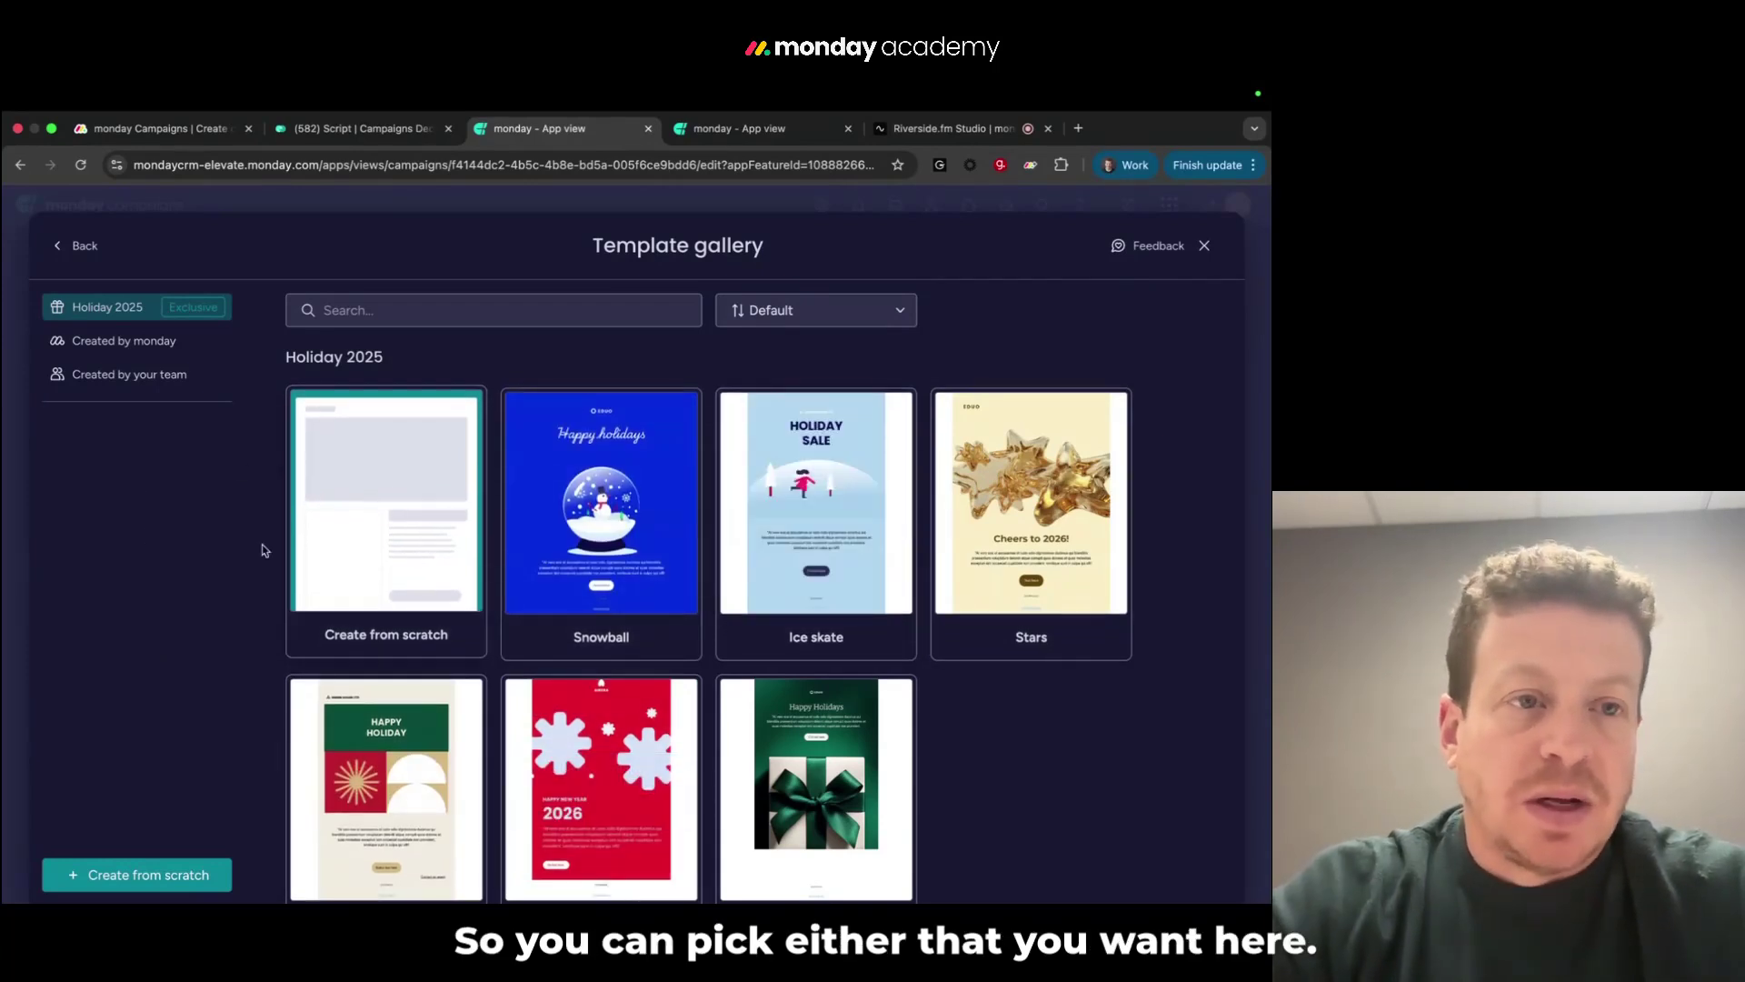
Use the team-created Bosch Template for the campaign content and look over the loaded email
{"action": "left_click", "coordinate": [141, 377]}
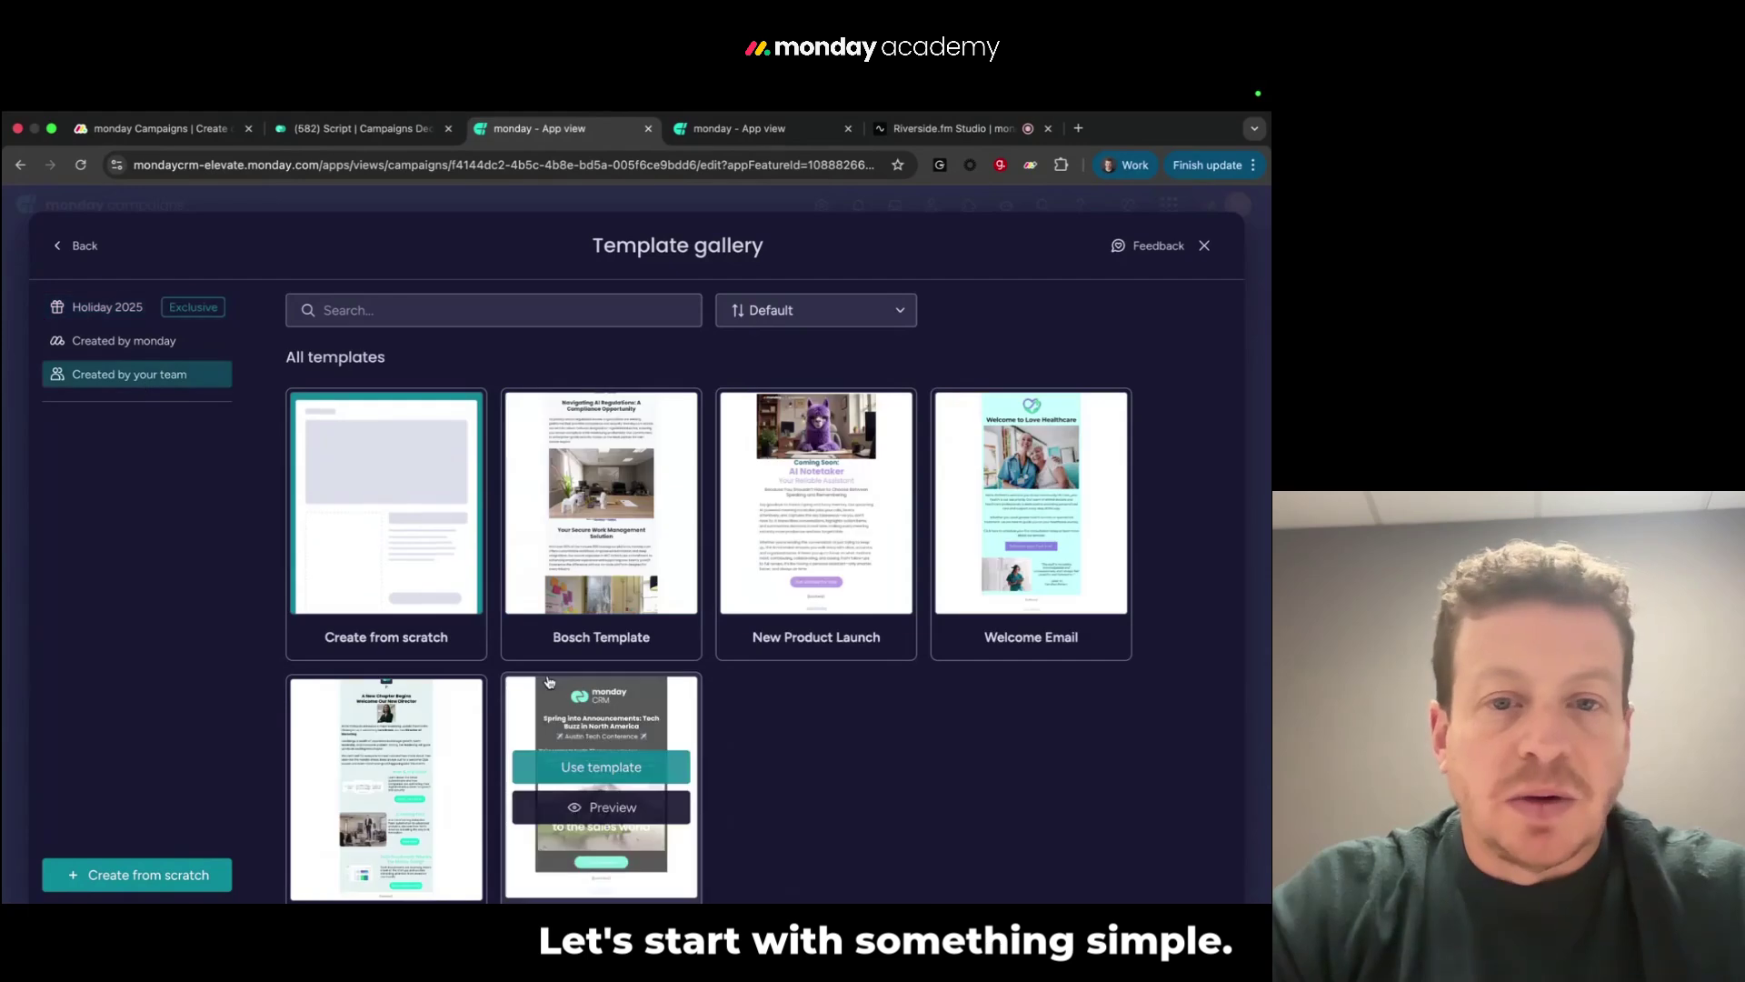
{"action": "left_click", "coordinate": [612, 482]}
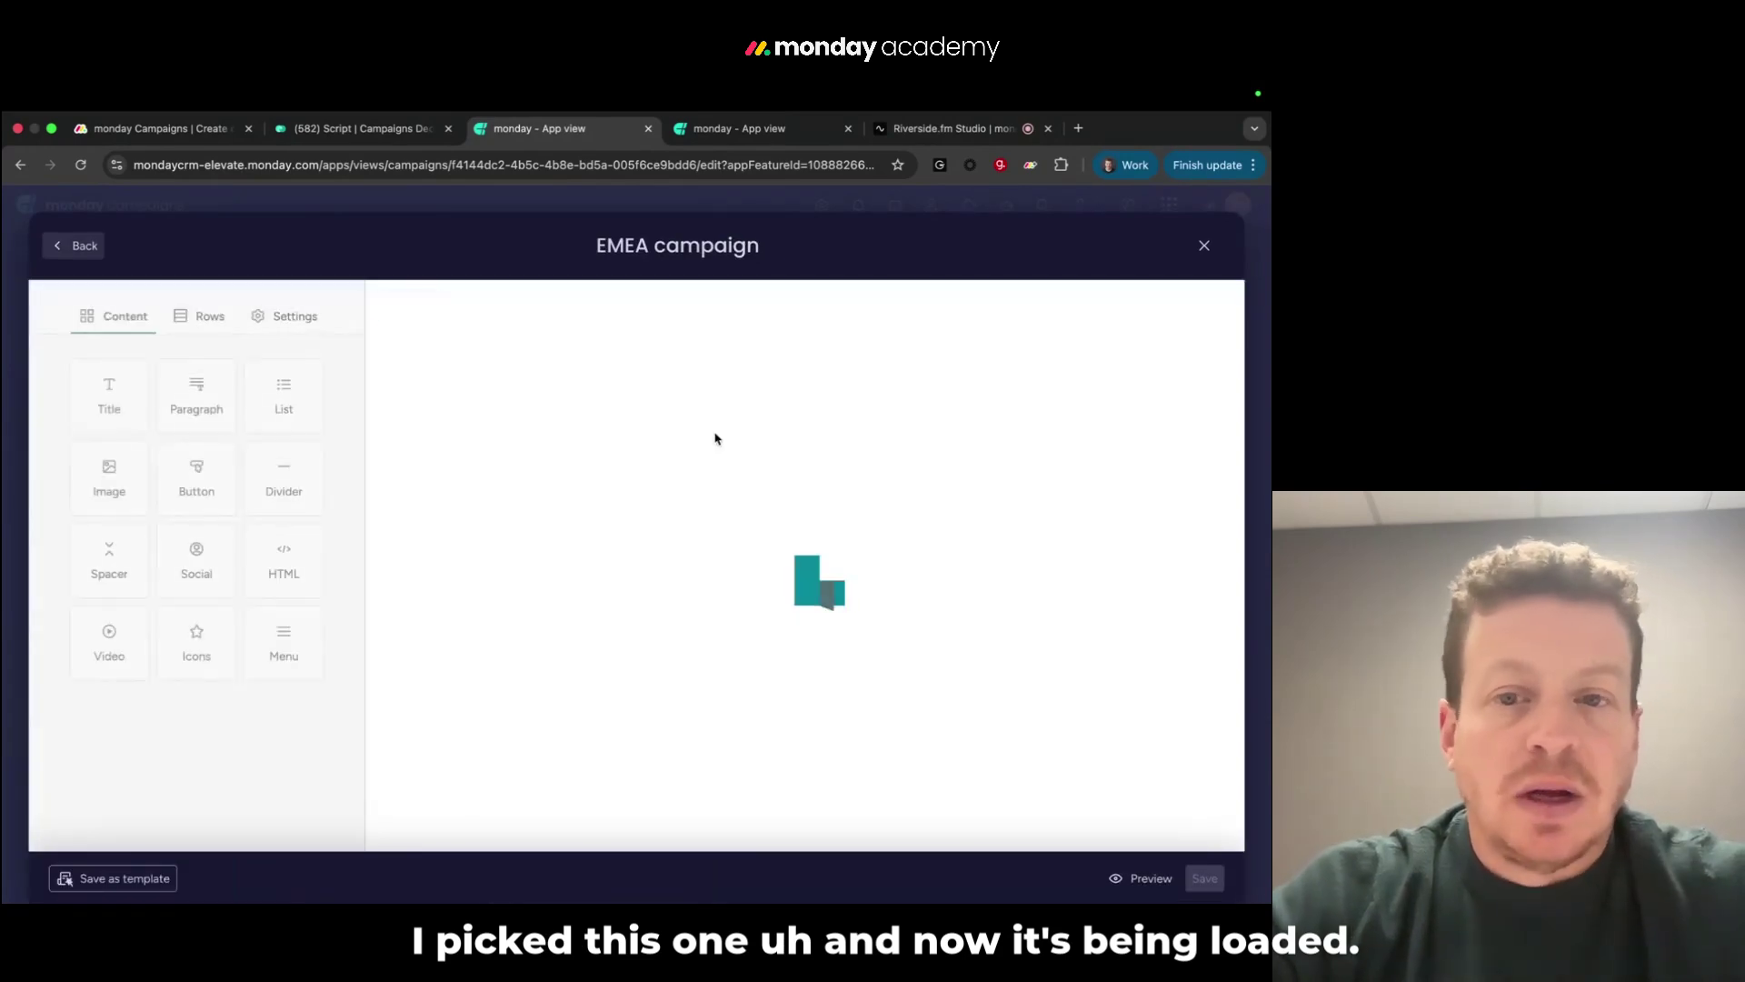
{"action": "scroll", "coordinate": [905, 614], "scroll_direction": "down", "scroll_amount": 1}
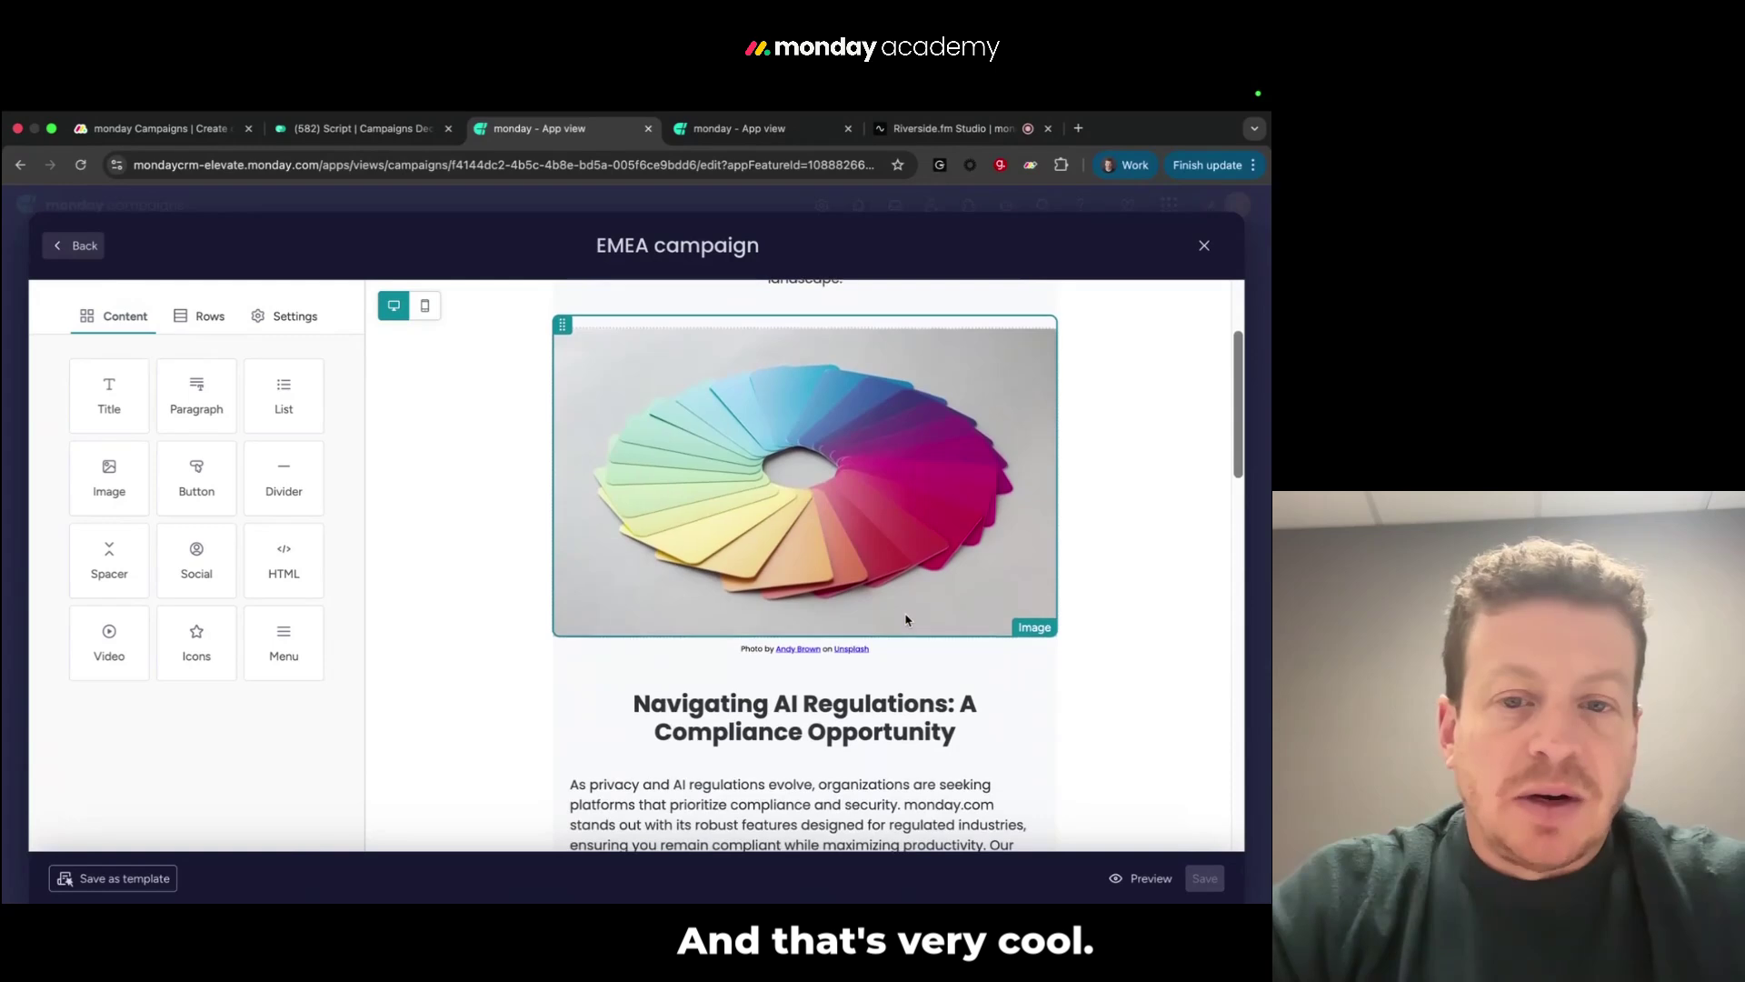
{"action": "scroll", "coordinate": [905, 613], "scroll_direction": "up", "scroll_amount": 3}
Replace the email's main title with EMEA
{"action": "triple_click", "coordinate": [814, 336]}
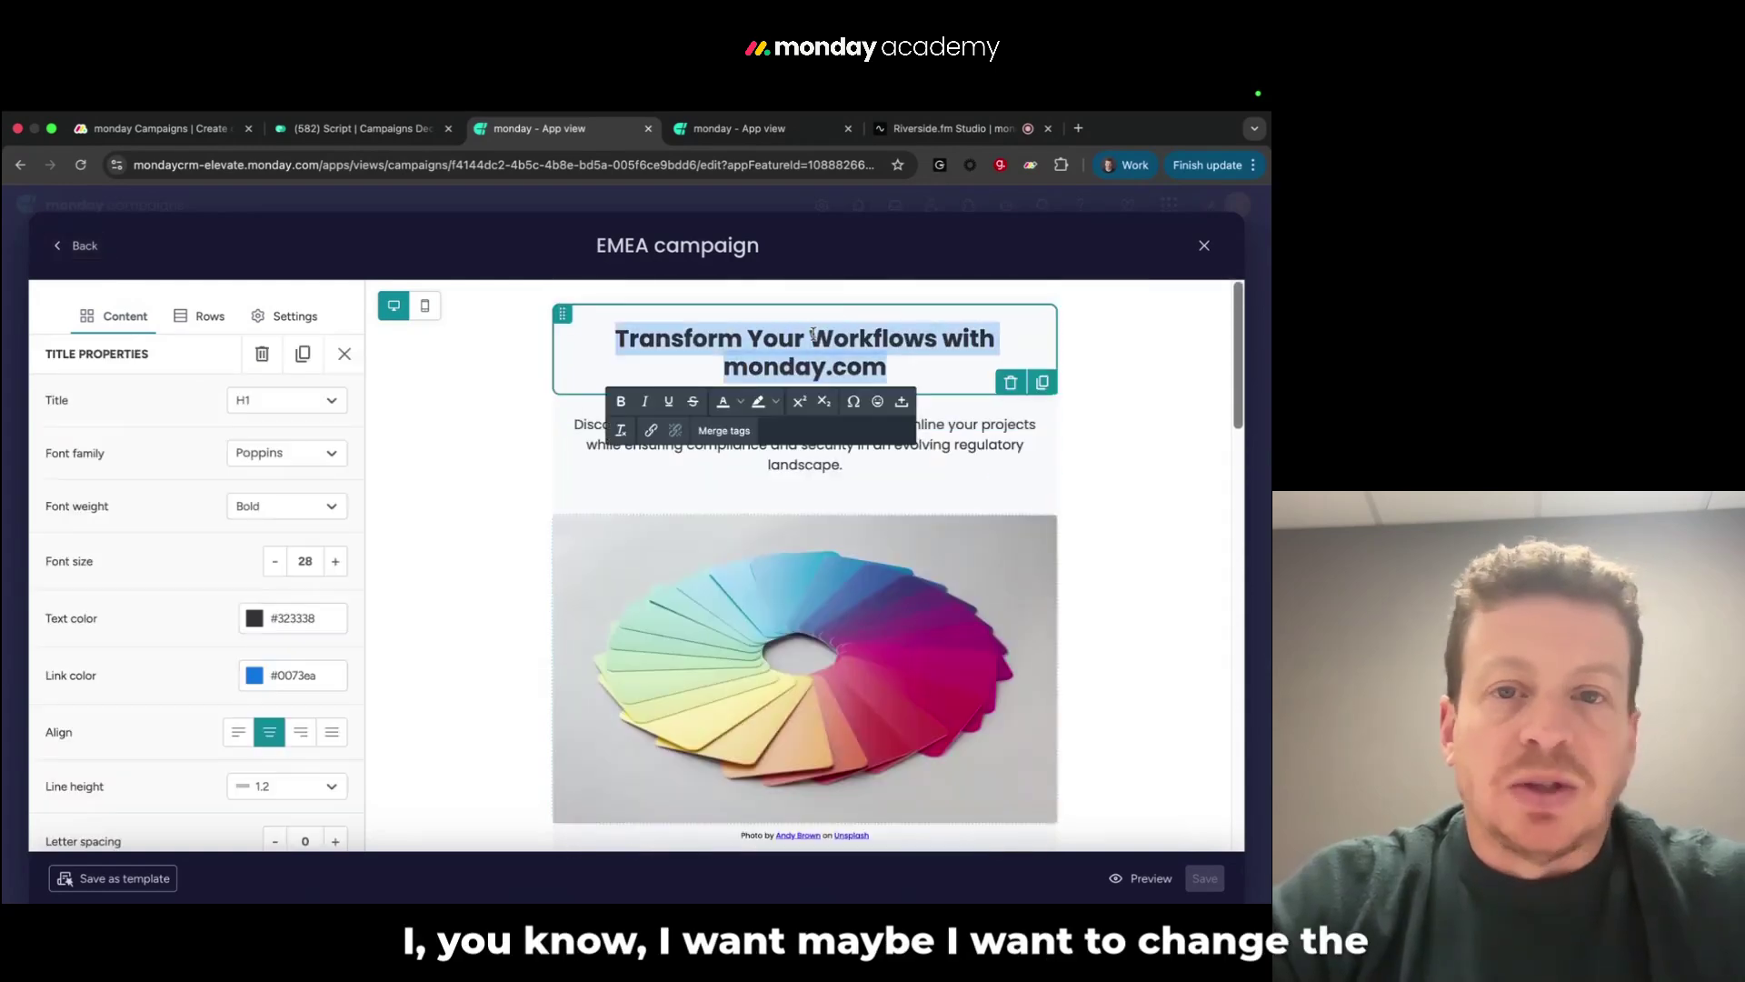
{"action": "type", "text": "EMA"}
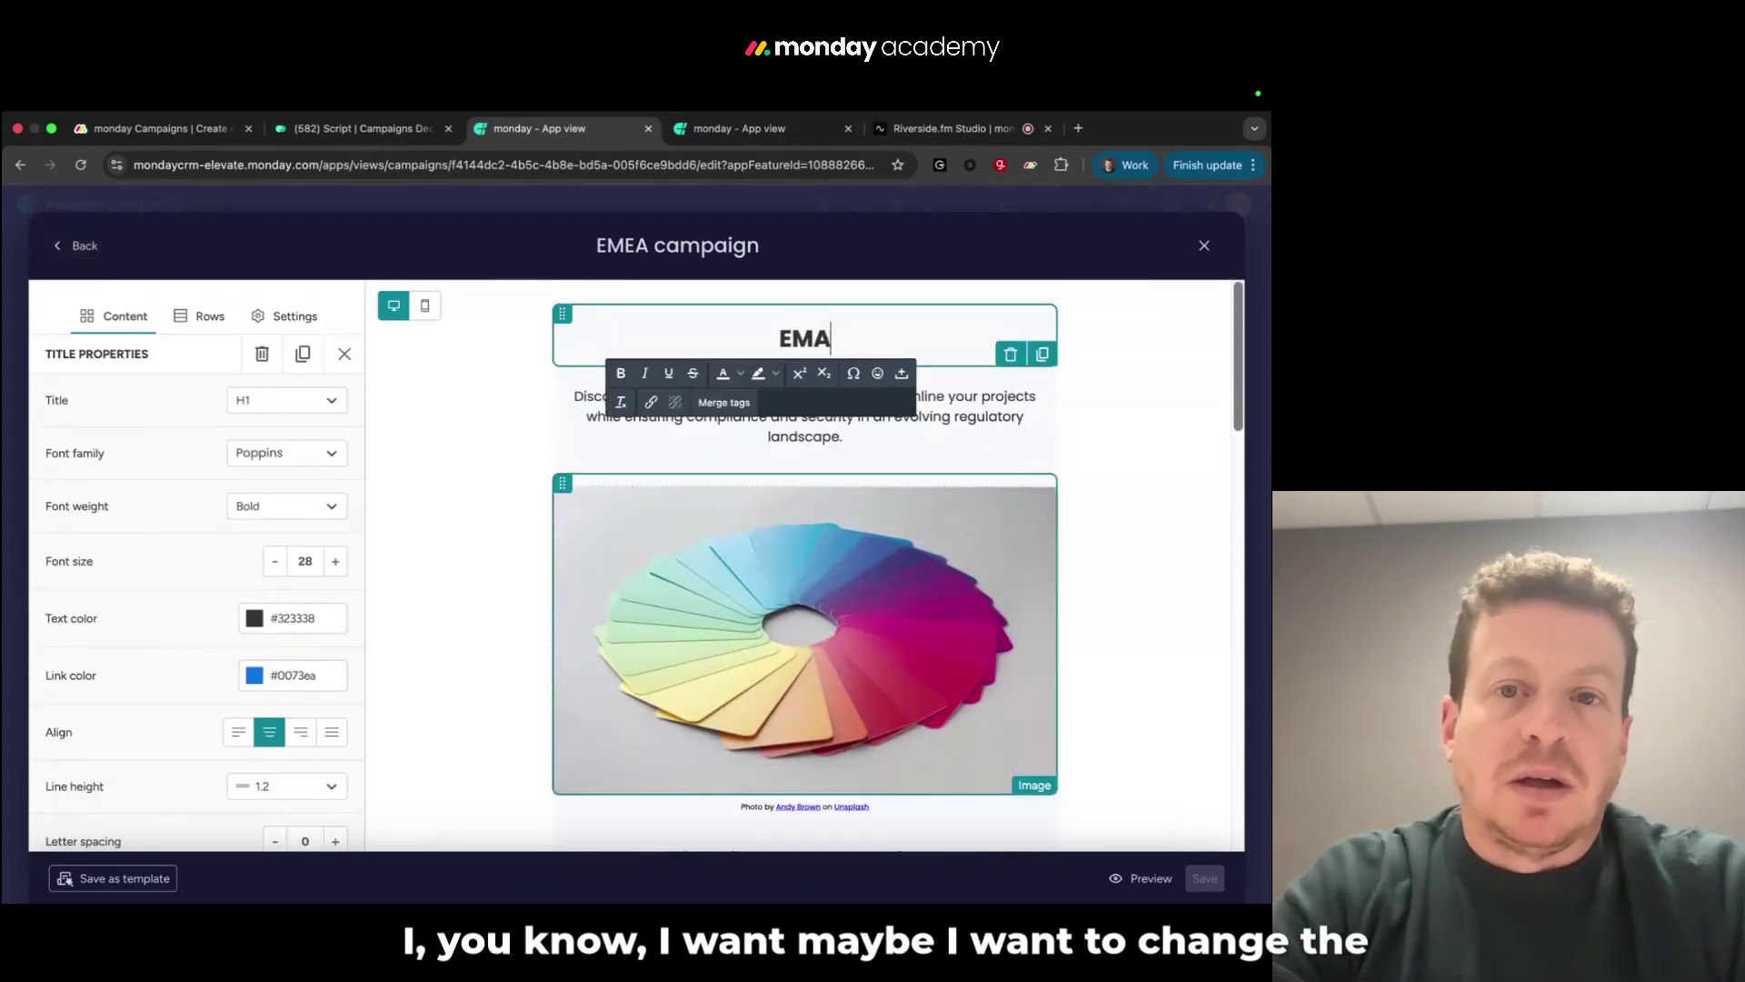
{"action": "key", "text": "BackSpace"}
{"action": "type", "text": "EA"}
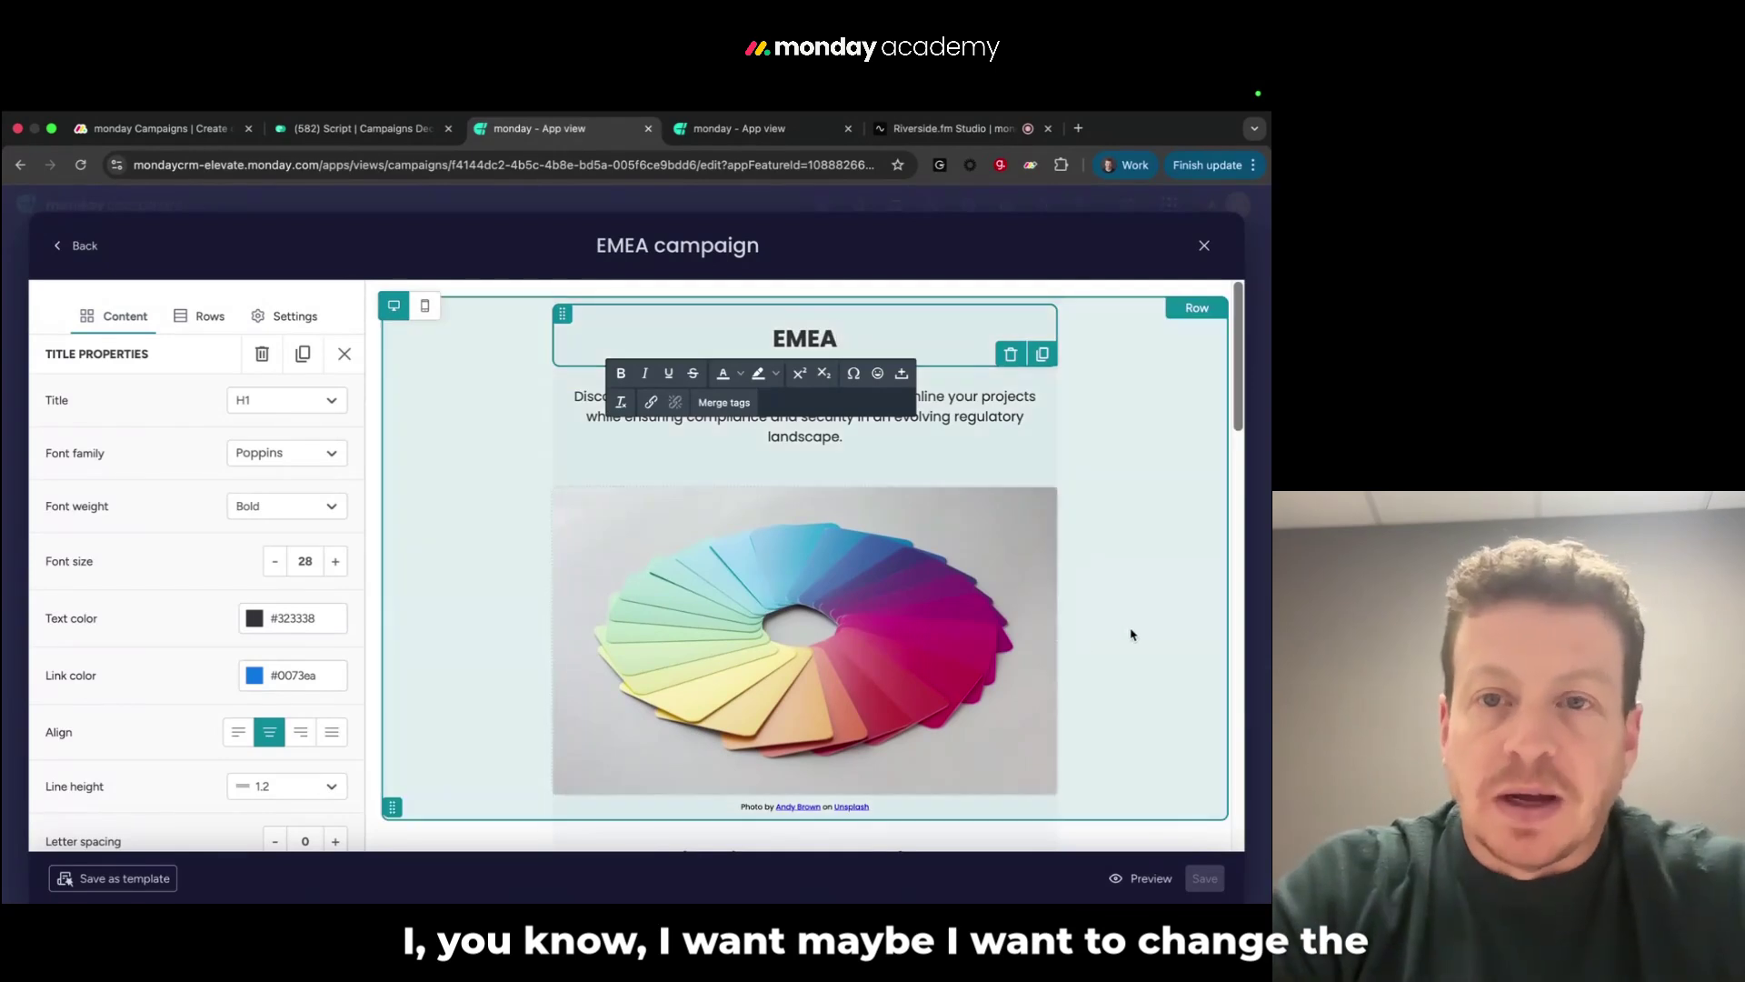
{"action": "left_click", "coordinate": [1131, 631]}
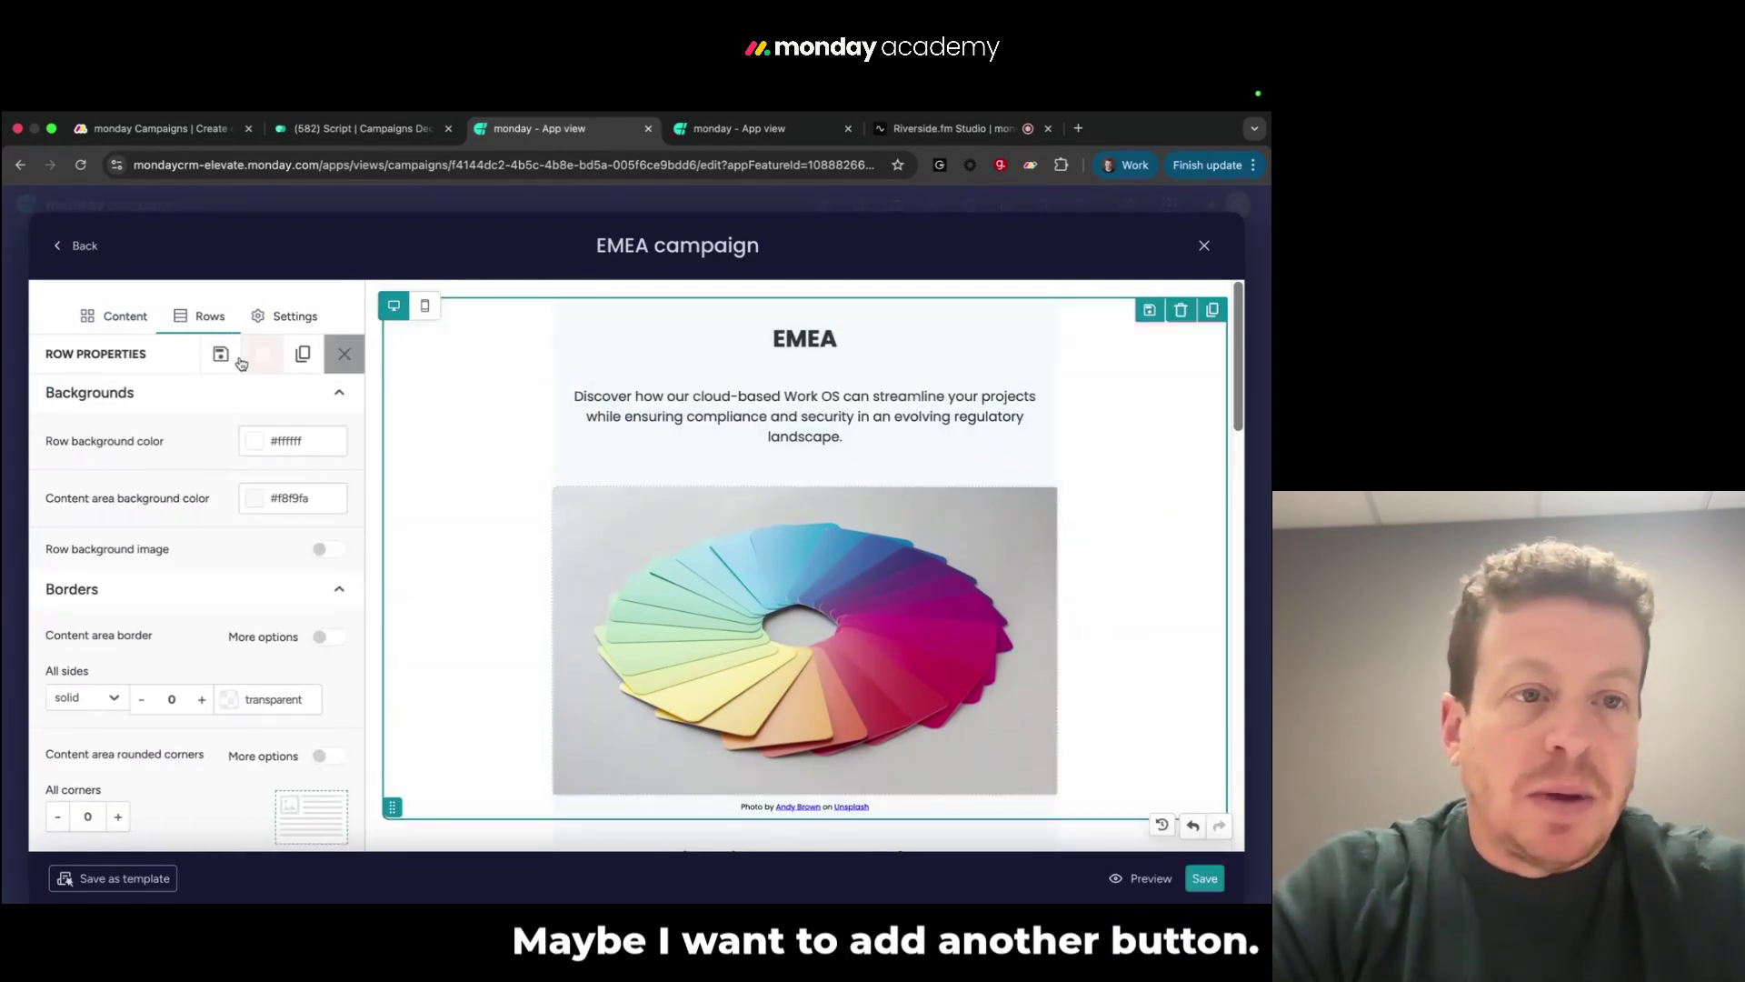
Insert a button between the intro paragraph and the colour-wheel image, and label it Click here
{"action": "left_click", "coordinate": [125, 317]}
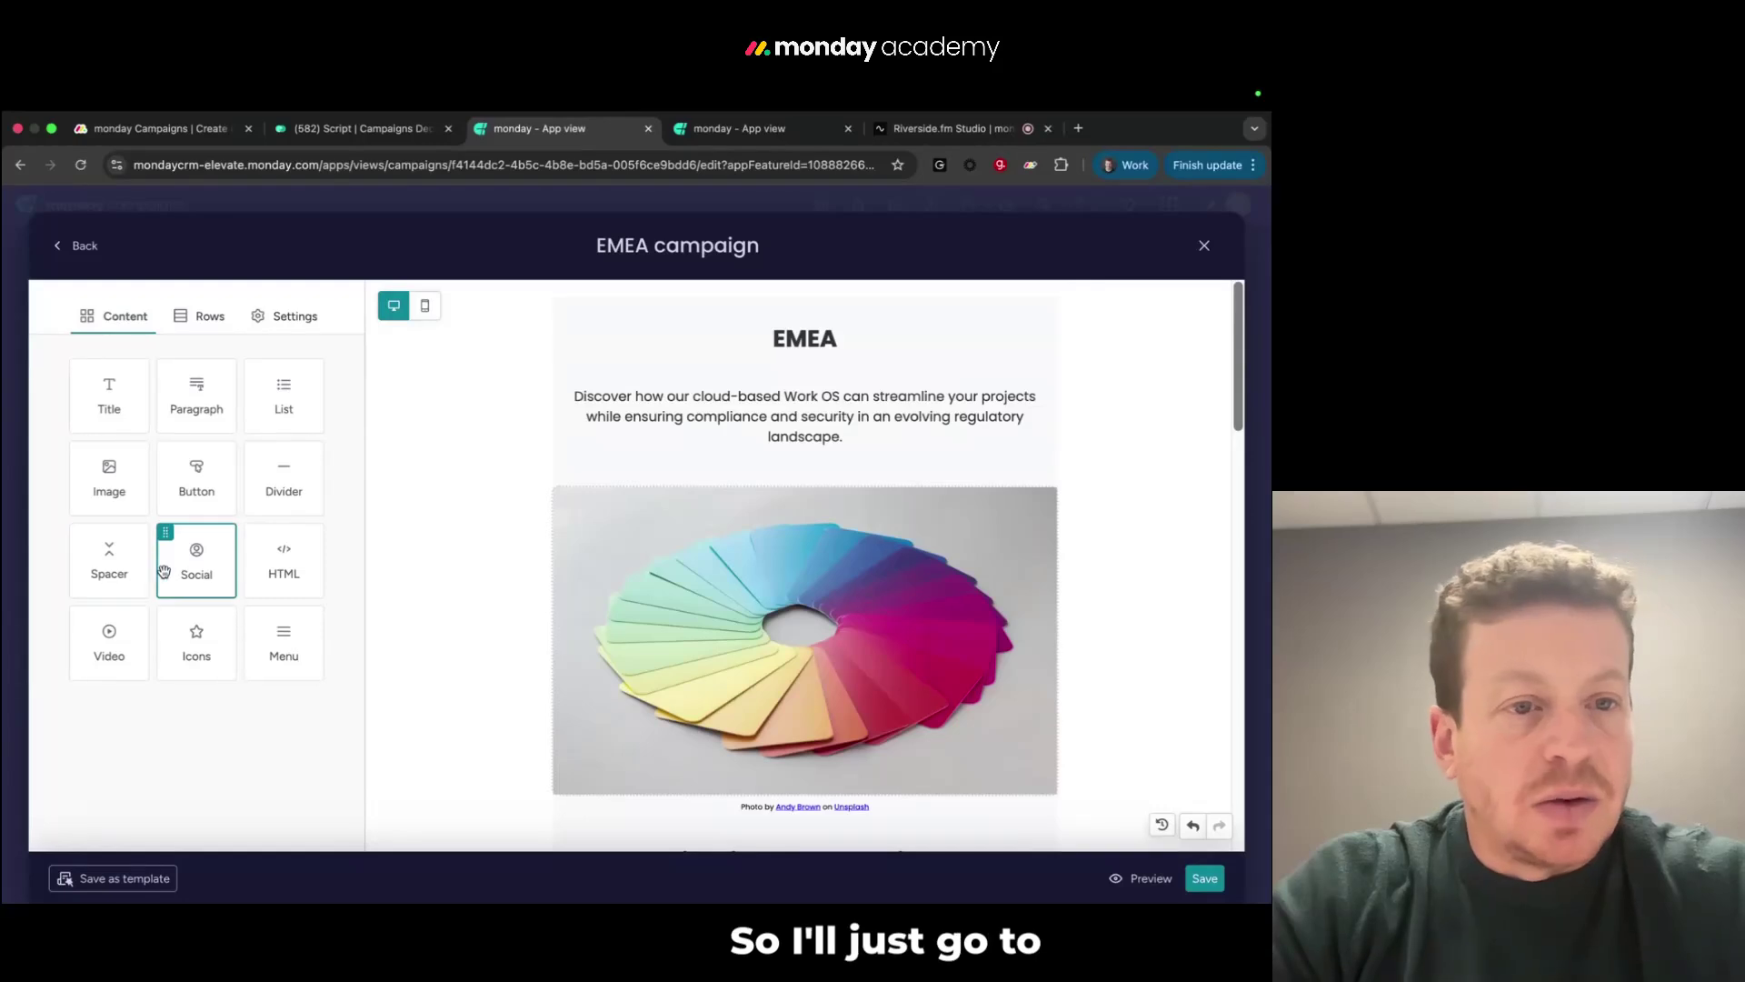
{"action": "left_click_drag", "start_coordinate": [194, 468], "coordinate": [759, 480]}
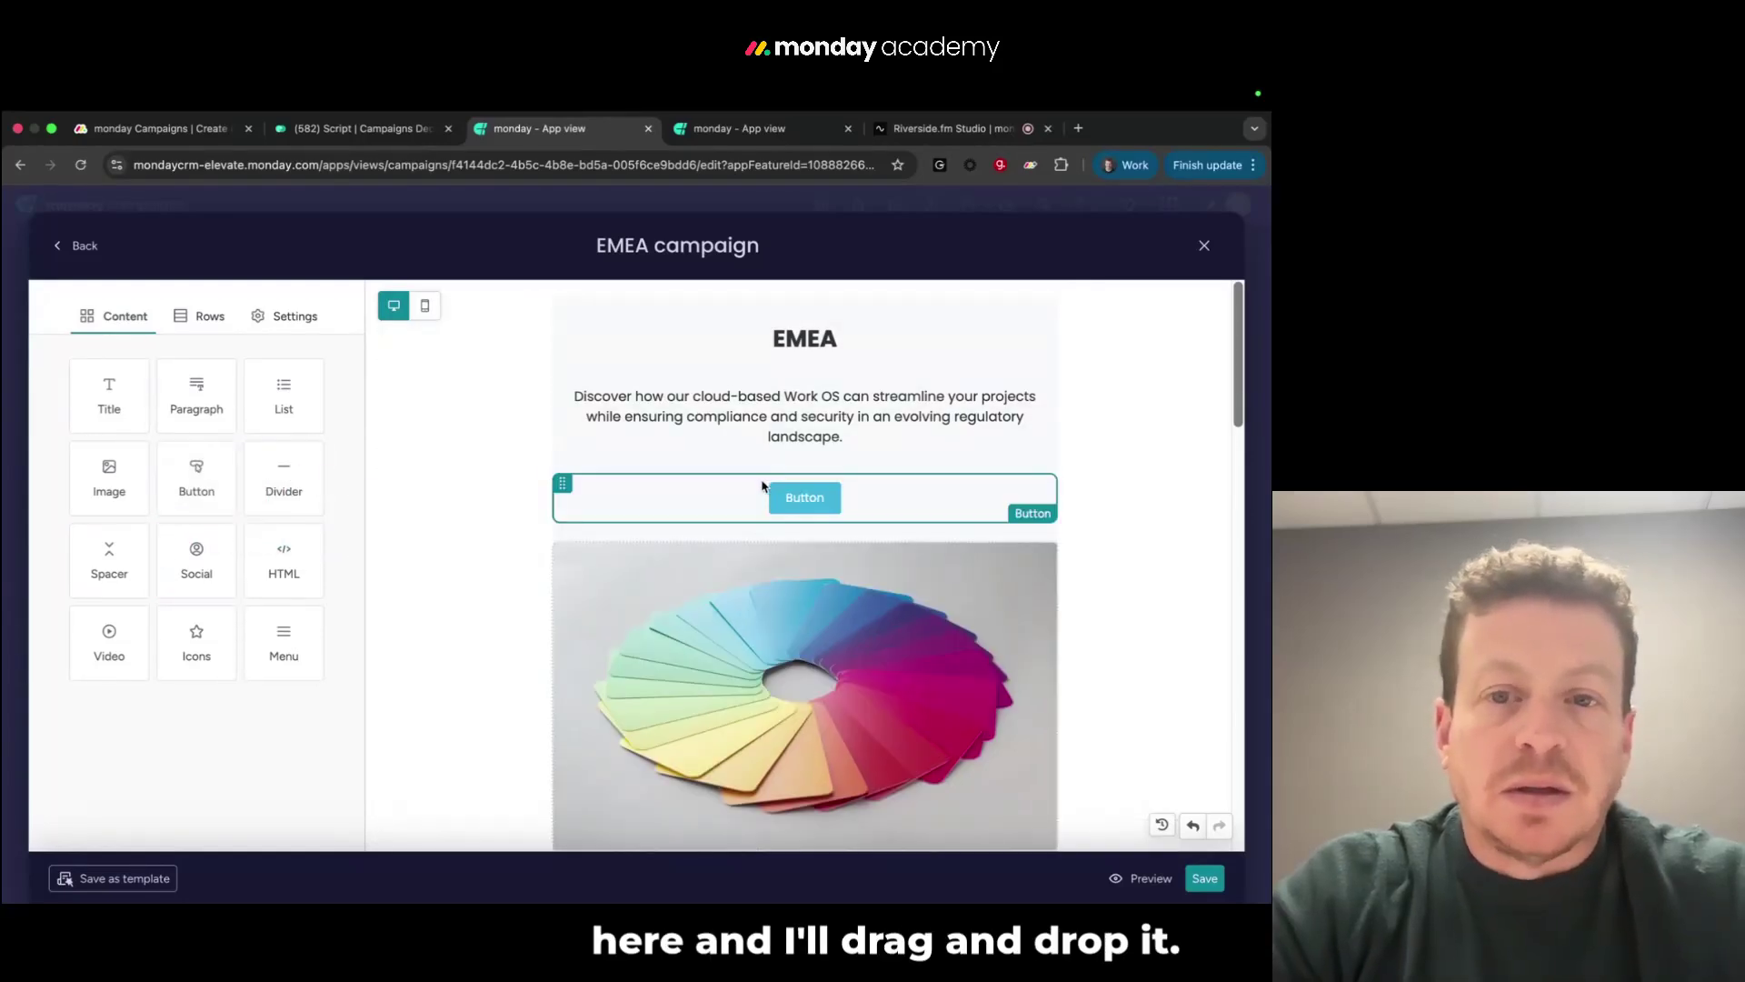
{"action": "left_click", "coordinate": [808, 498]}
{"action": "double_click", "coordinate": [809, 498]}
{"action": "type", "text": "Click"}
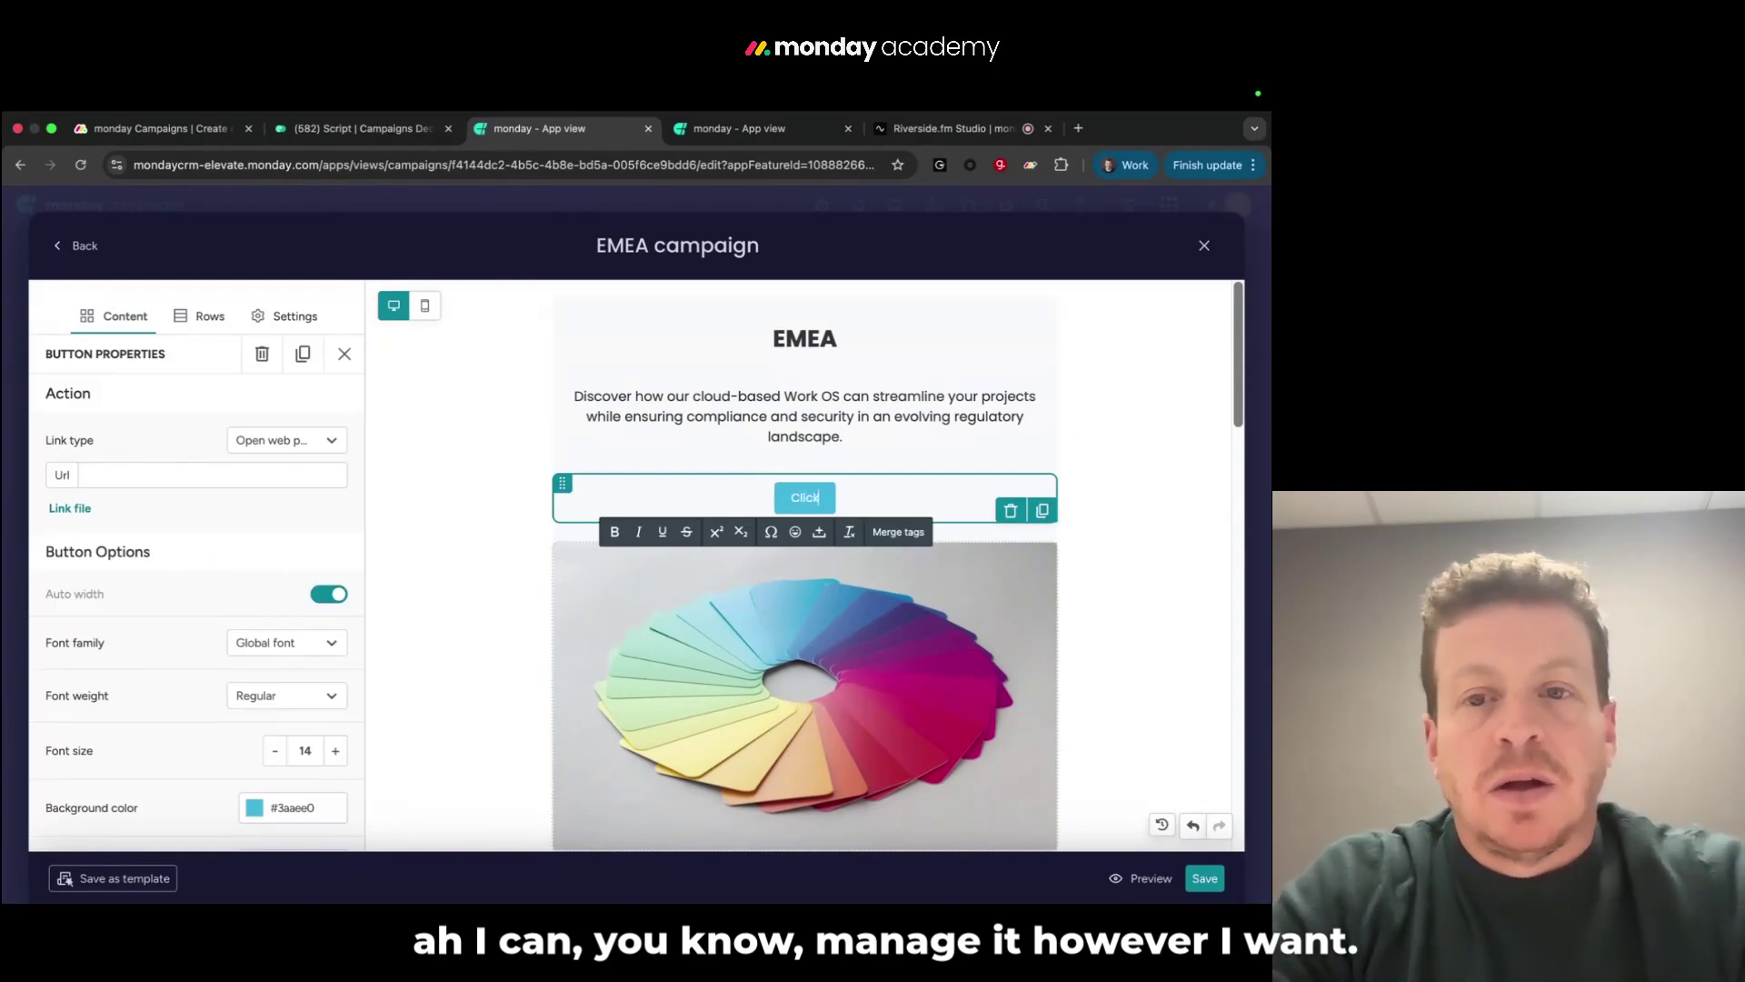
{"action": "type", "text": " here"}
{"action": "left_click", "coordinate": [1231, 489]}
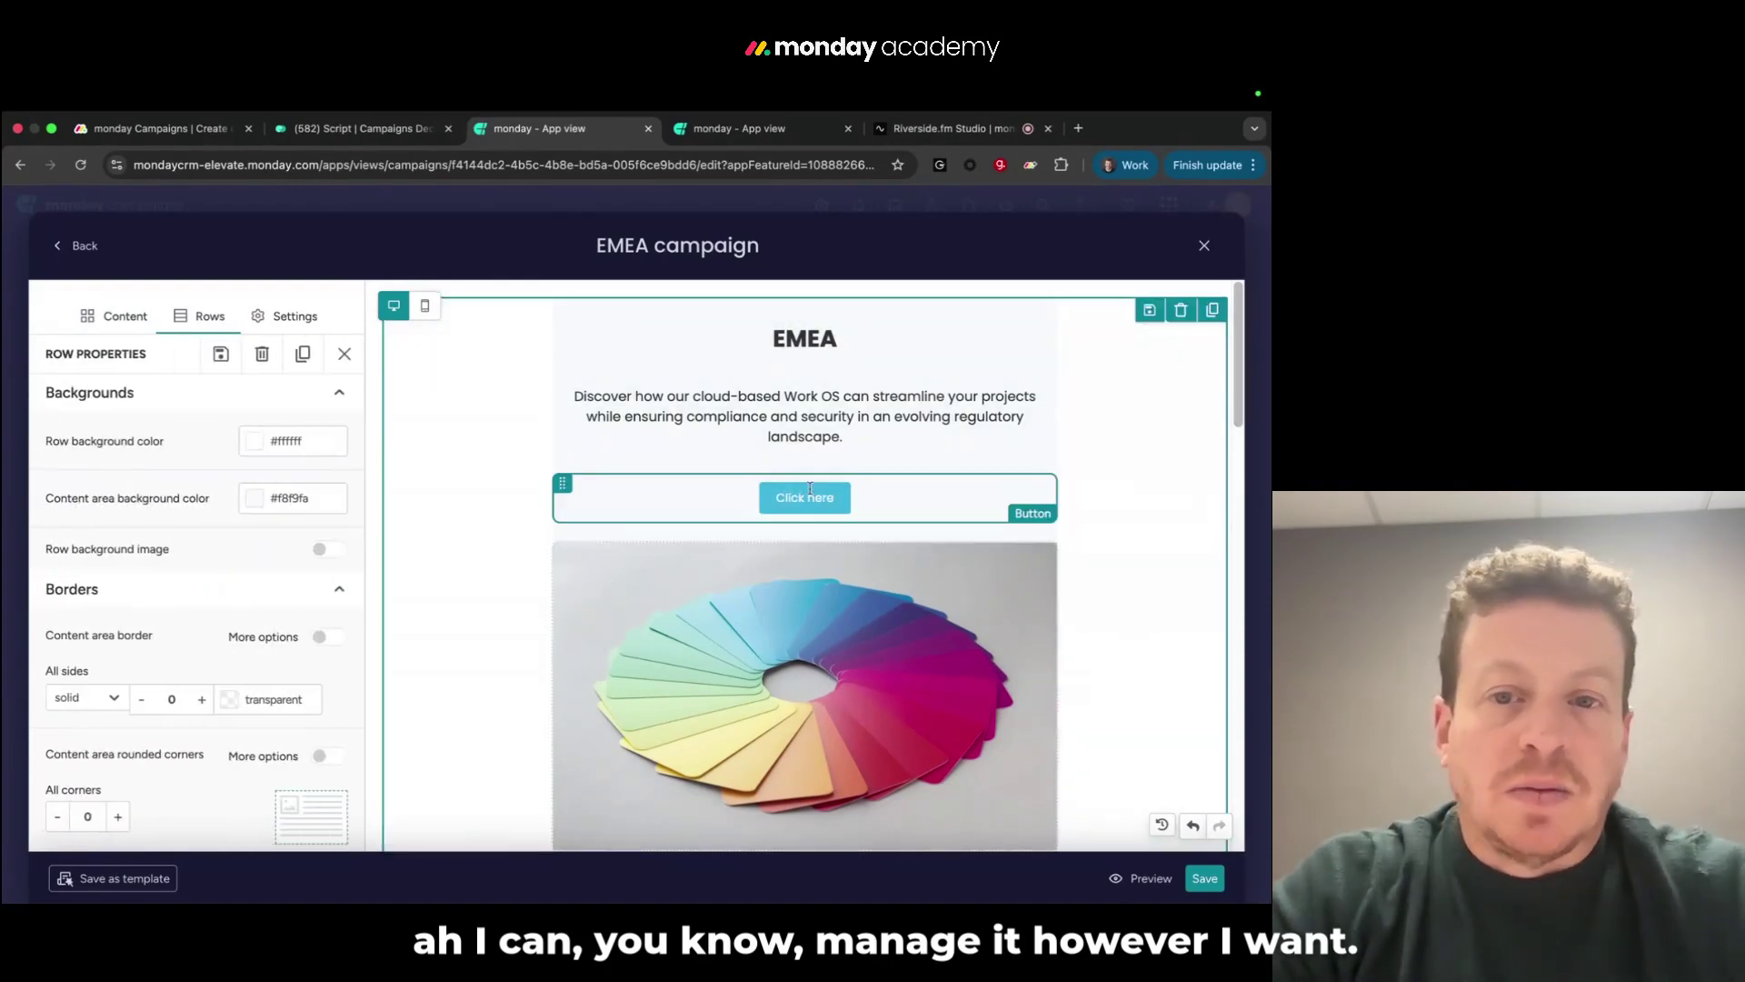
Examine the Click here button's URL and link type options, then return to the content blocks
{"action": "left_click", "coordinate": [829, 501]}
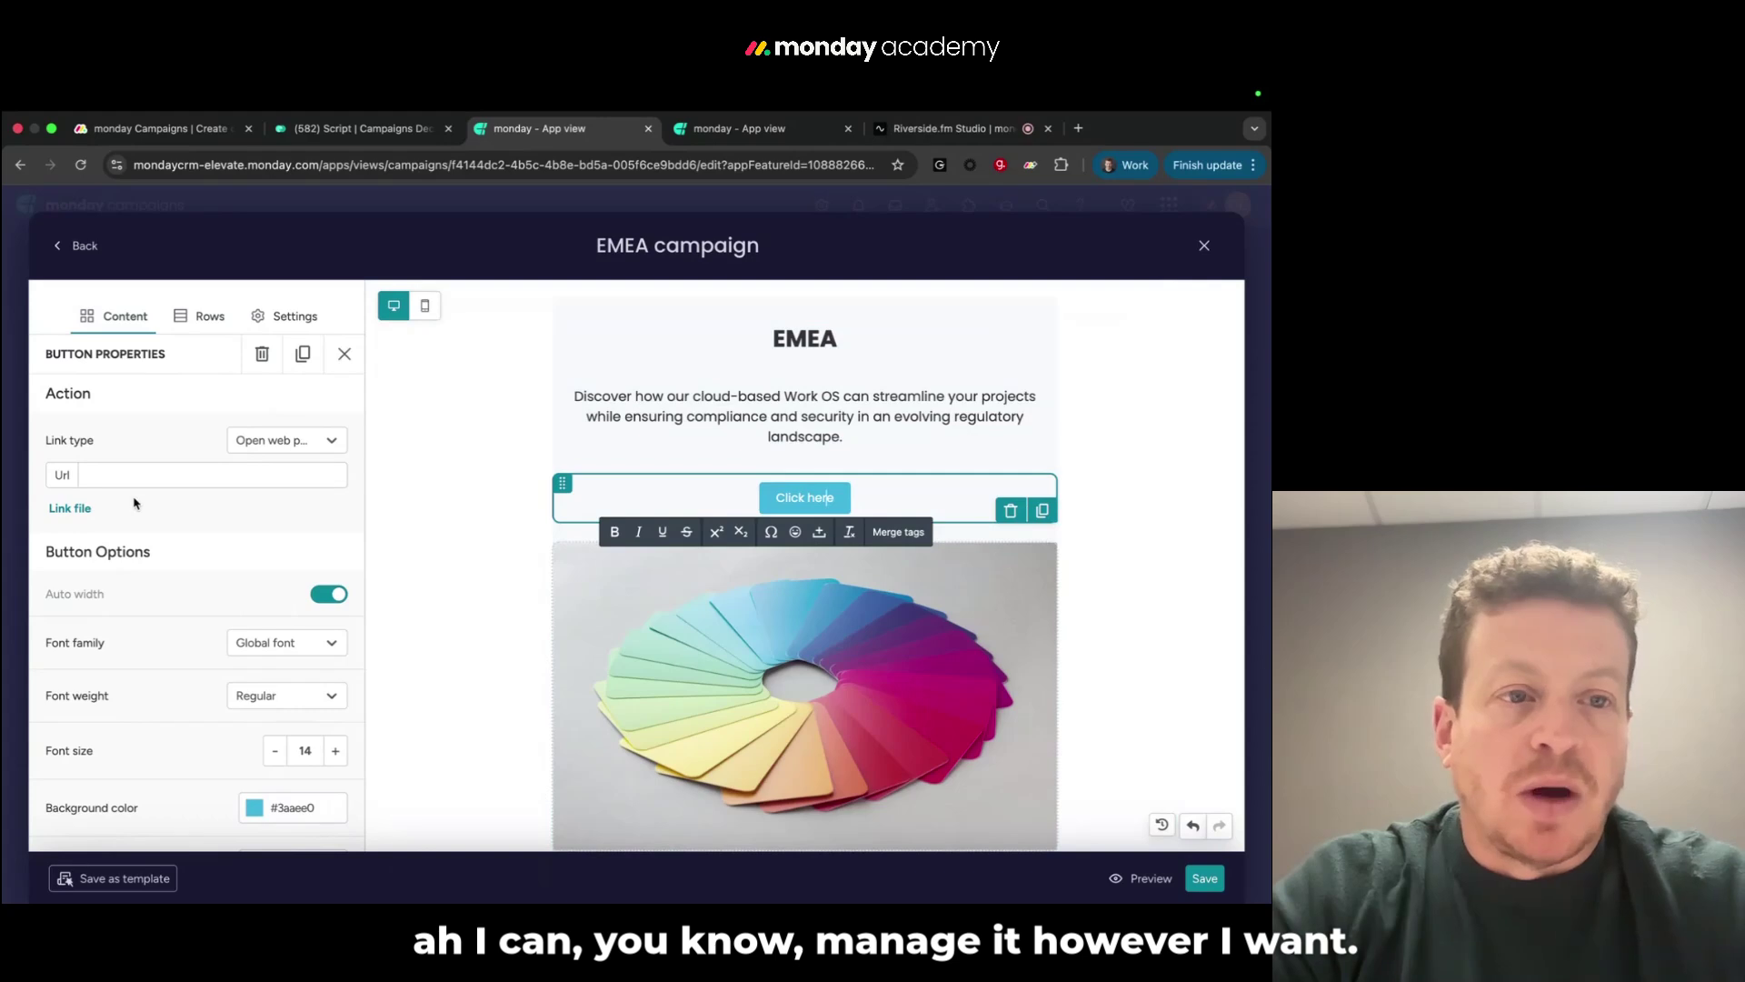
{"action": "left_click", "coordinate": [126, 476]}
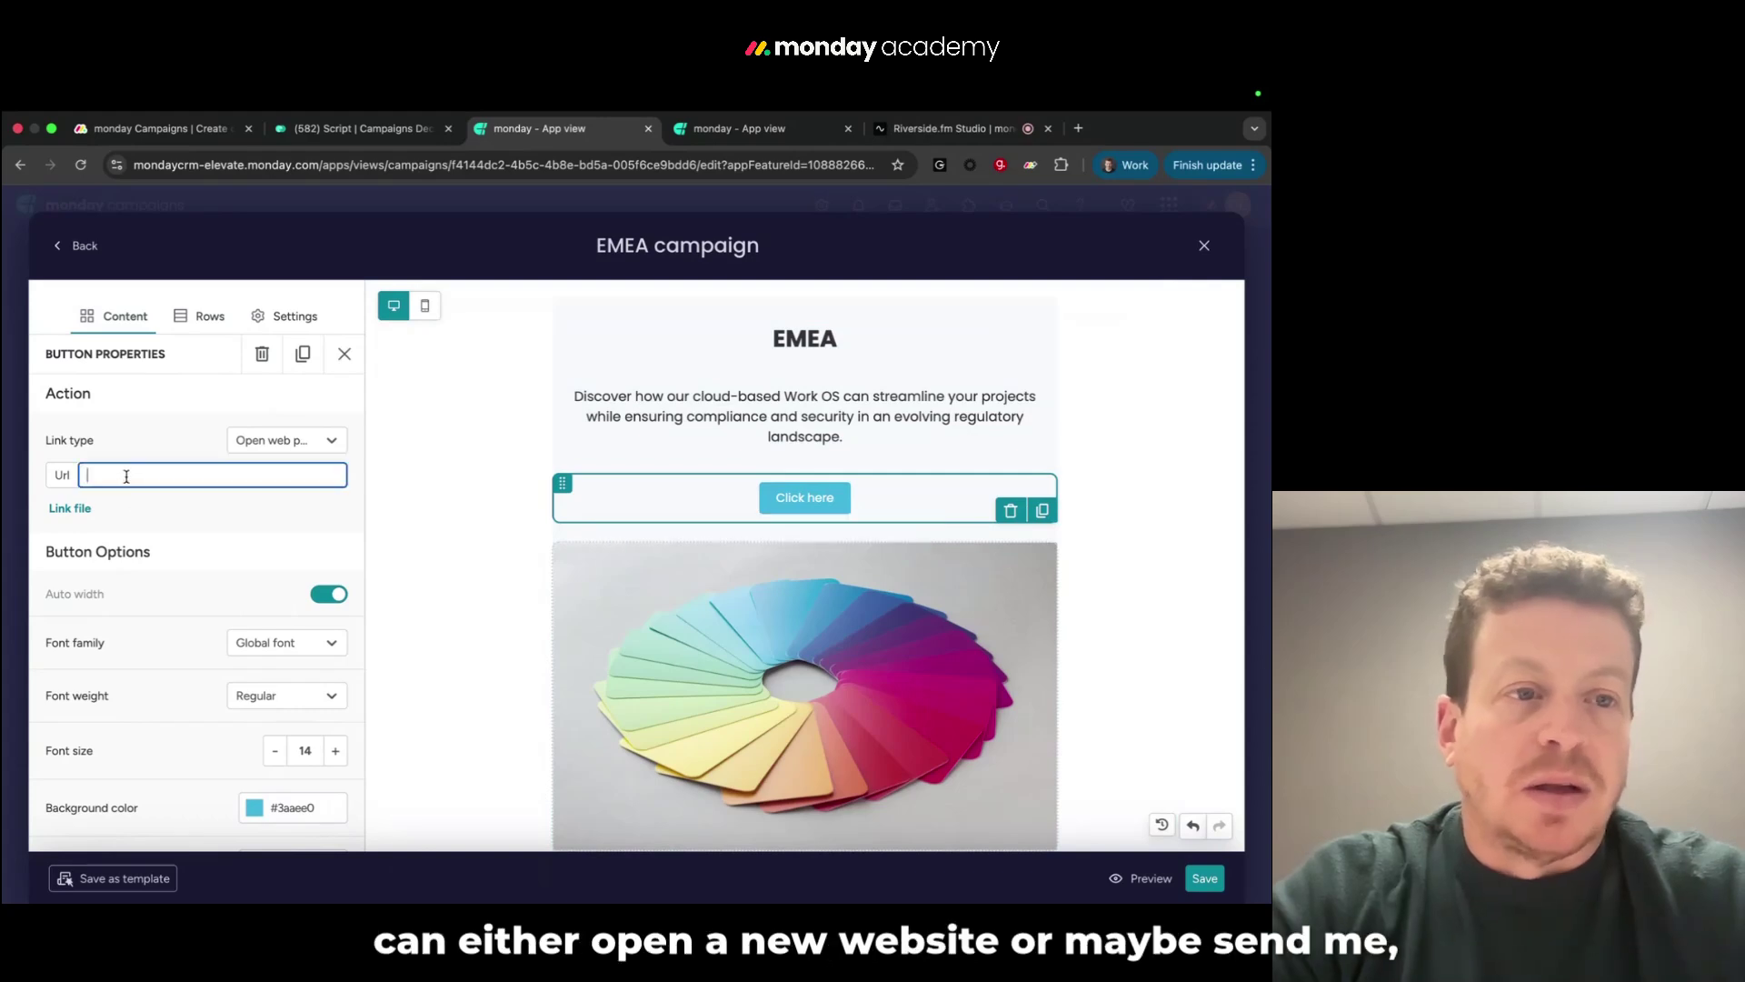
{"action": "left_click", "coordinate": [331, 441]}
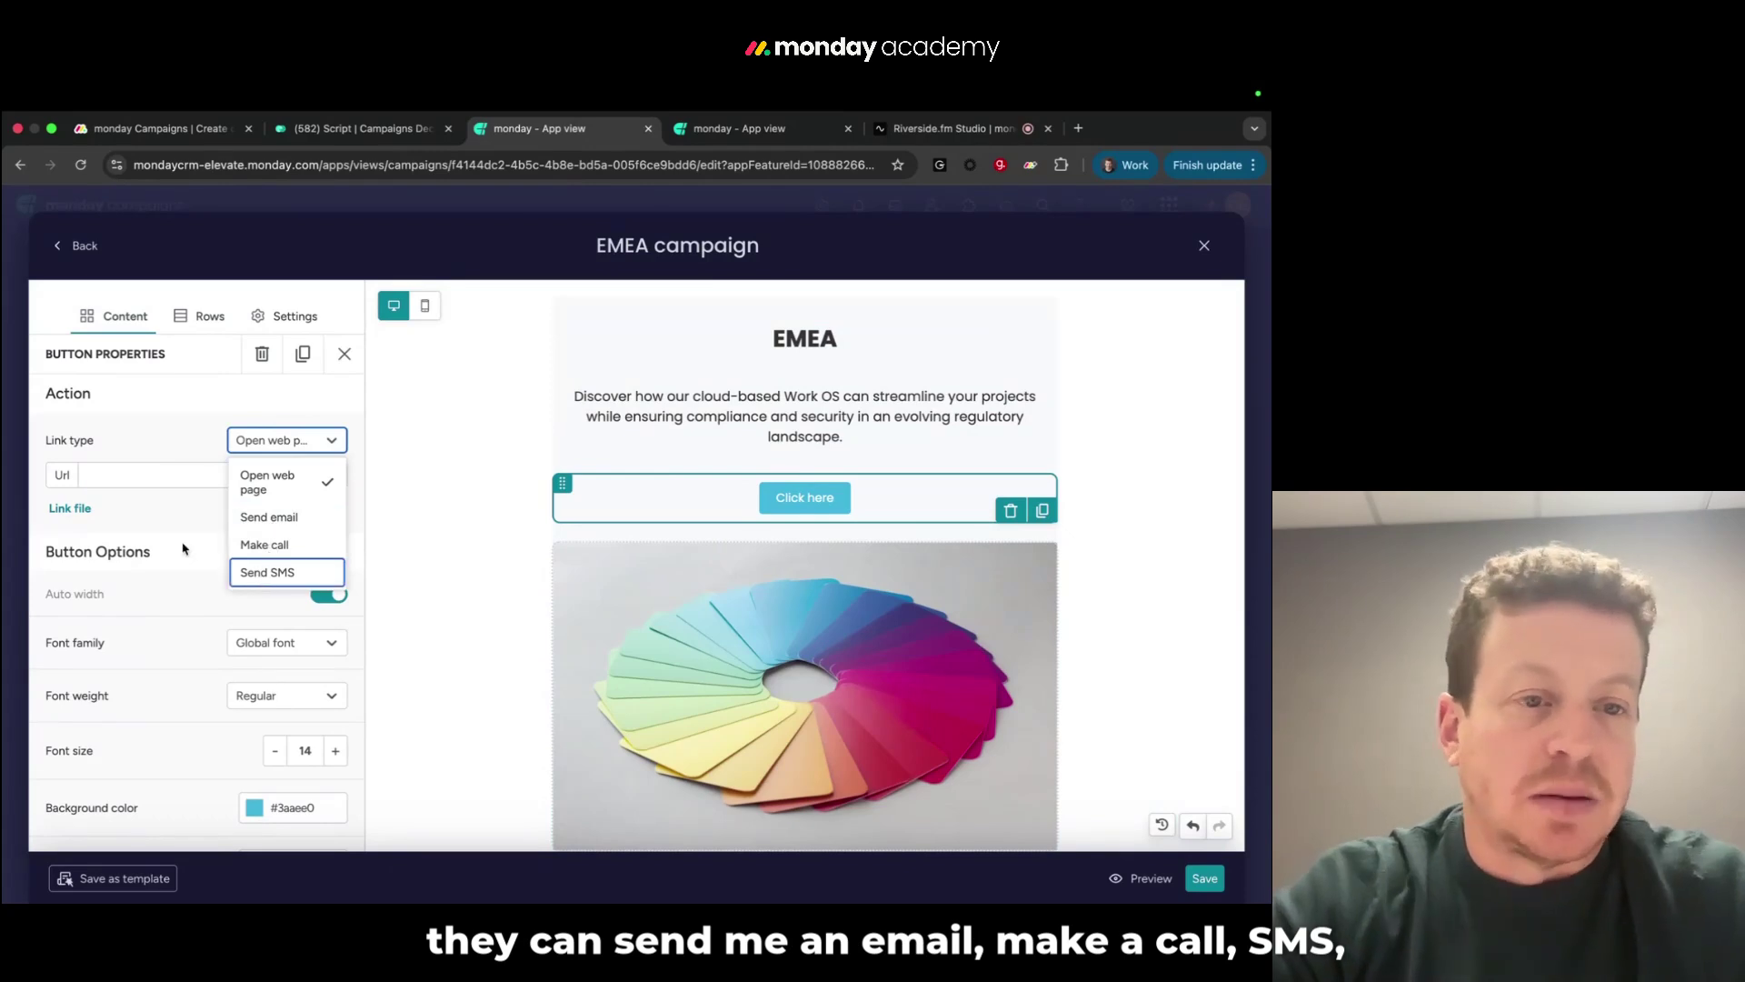
{"action": "left_click", "coordinate": [157, 524]}
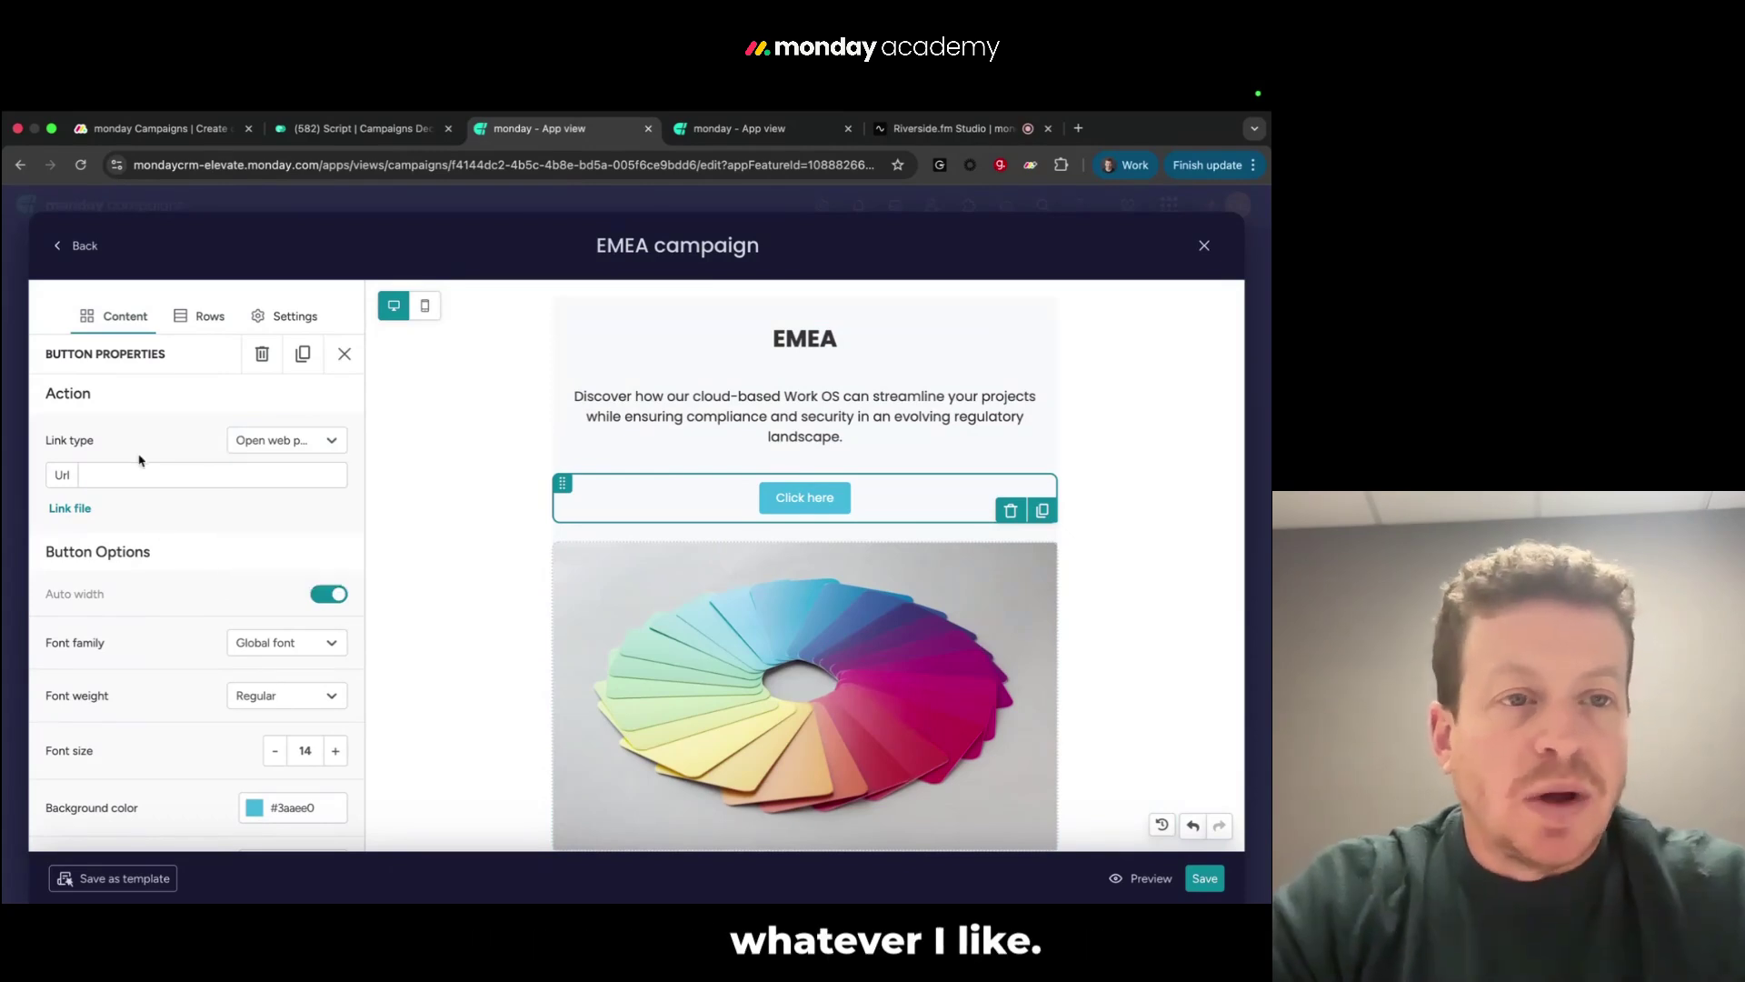
{"action": "left_click", "coordinate": [210, 317]}
{"action": "left_click", "coordinate": [116, 317]}
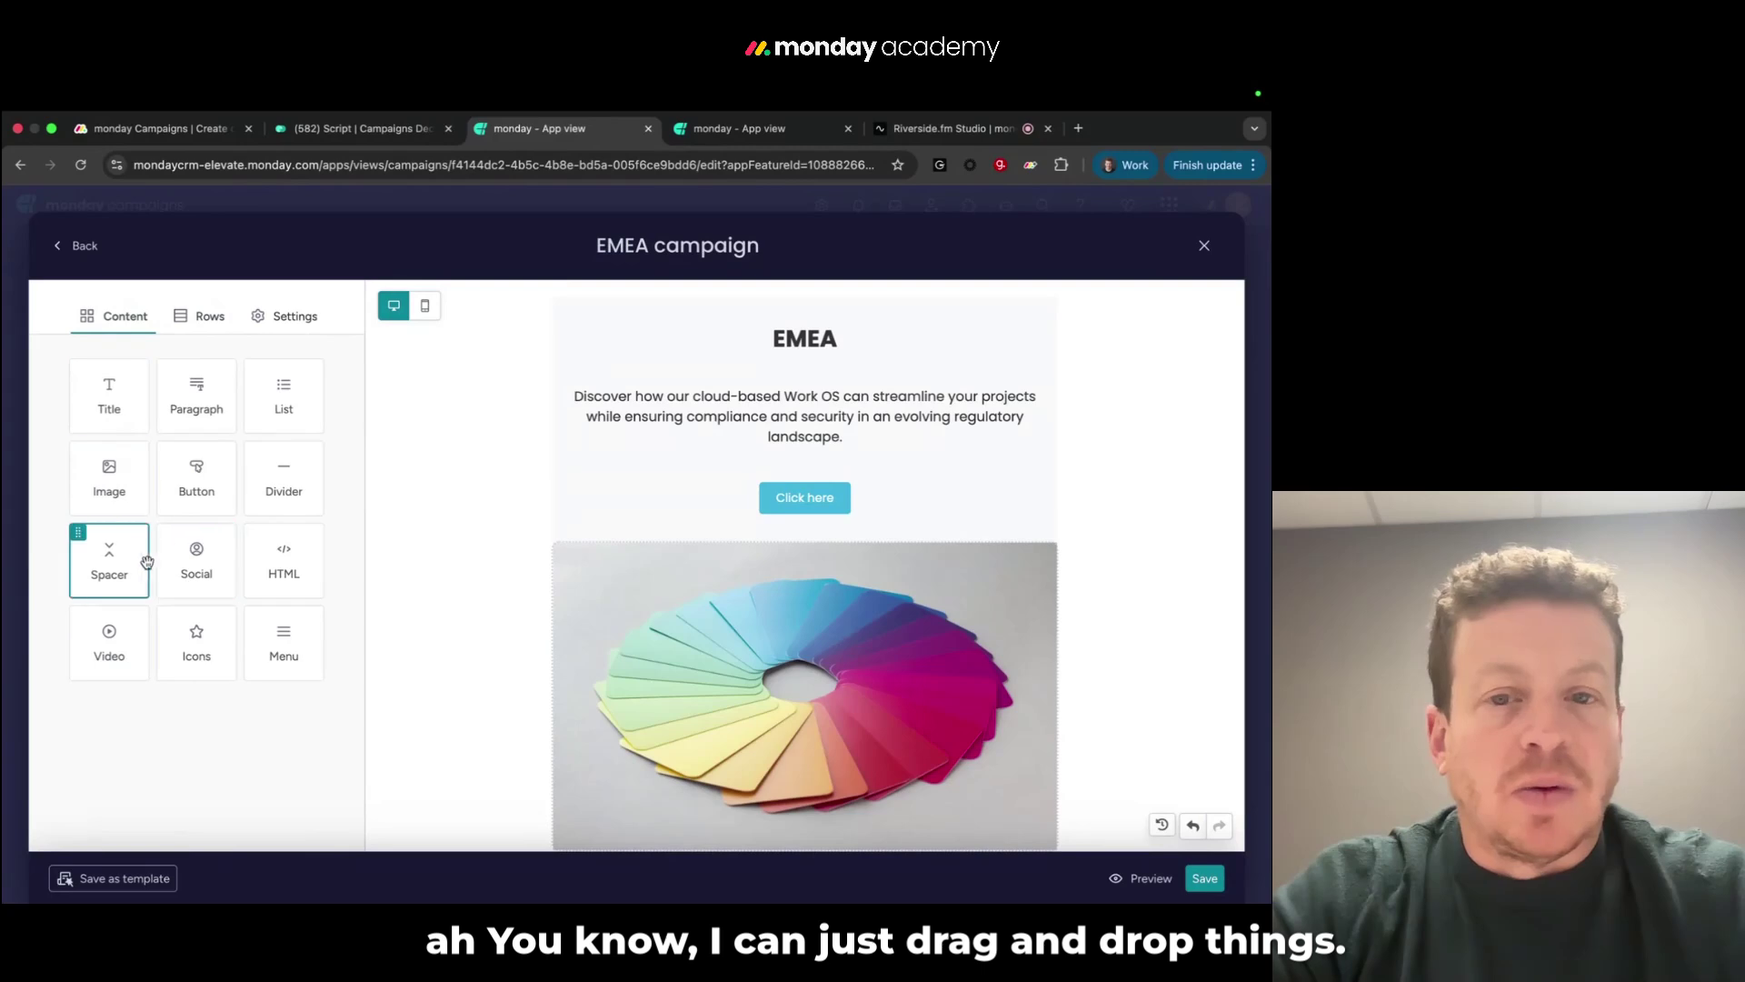
Move the colour-wheel image below its photo credit line in the email
{"action": "scroll", "coordinate": [723, 582], "scroll_direction": "down", "scroll_amount": 3}
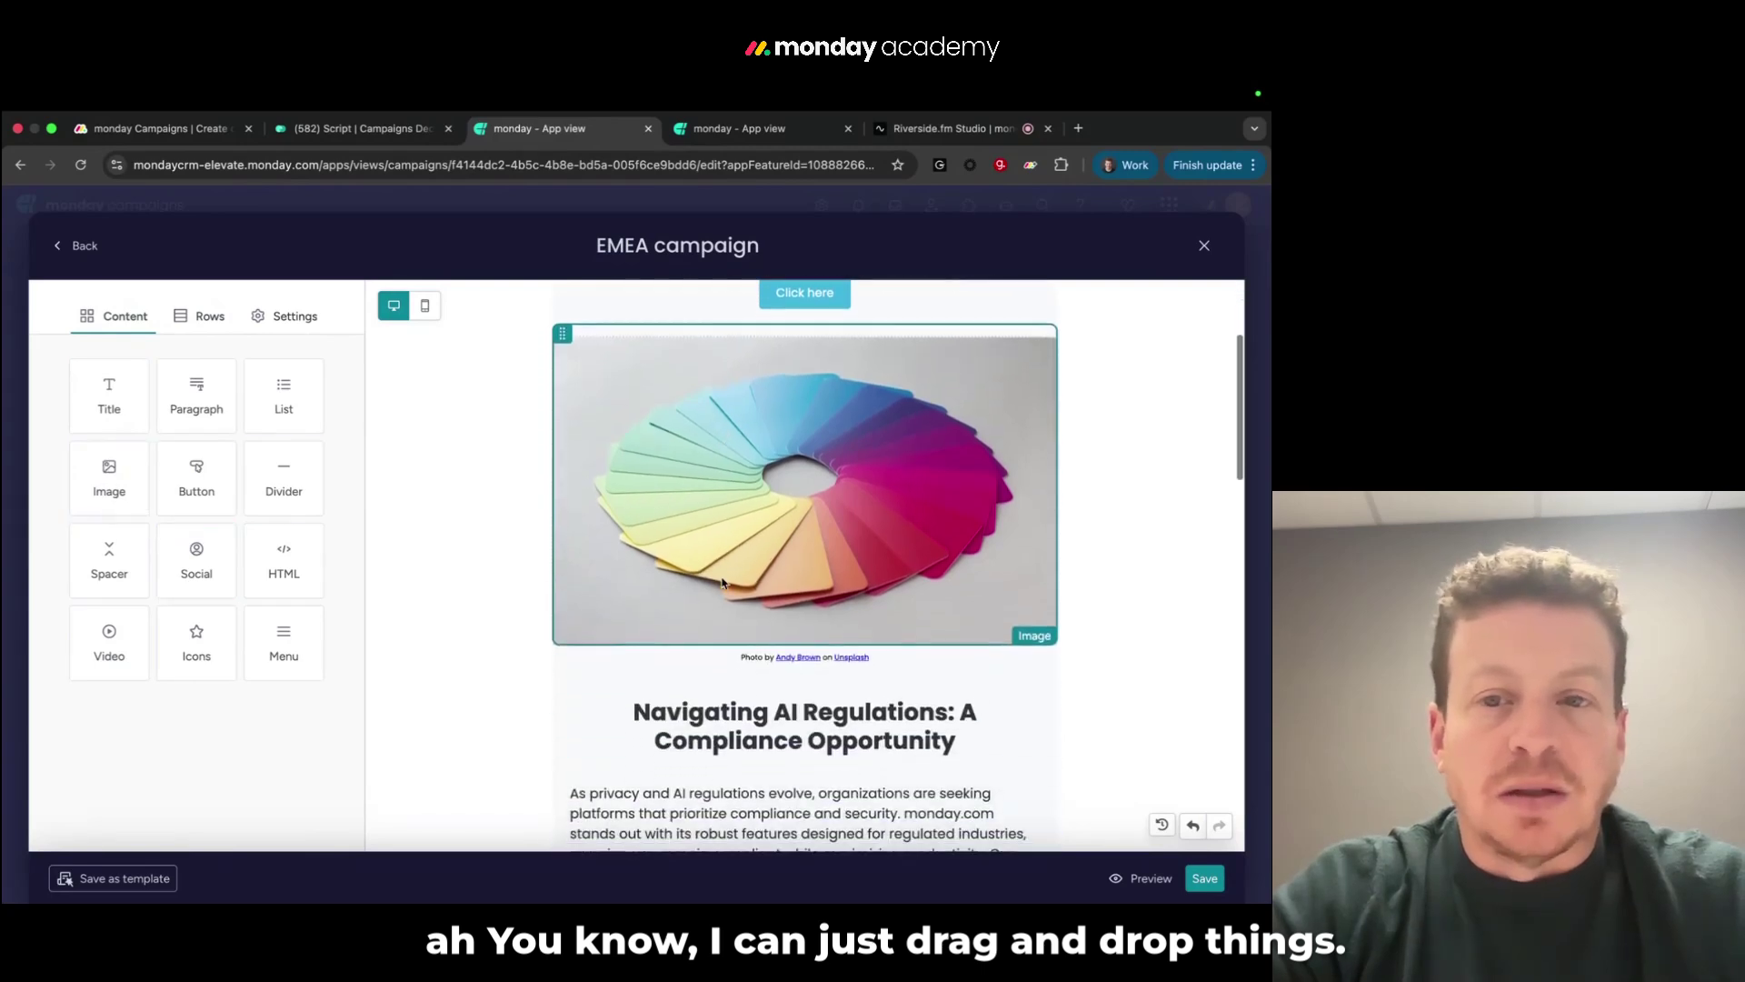
{"action": "left_click", "coordinate": [840, 412]}
{"action": "left_click_drag", "start_coordinate": [563, 312], "coordinate": [594, 644]}
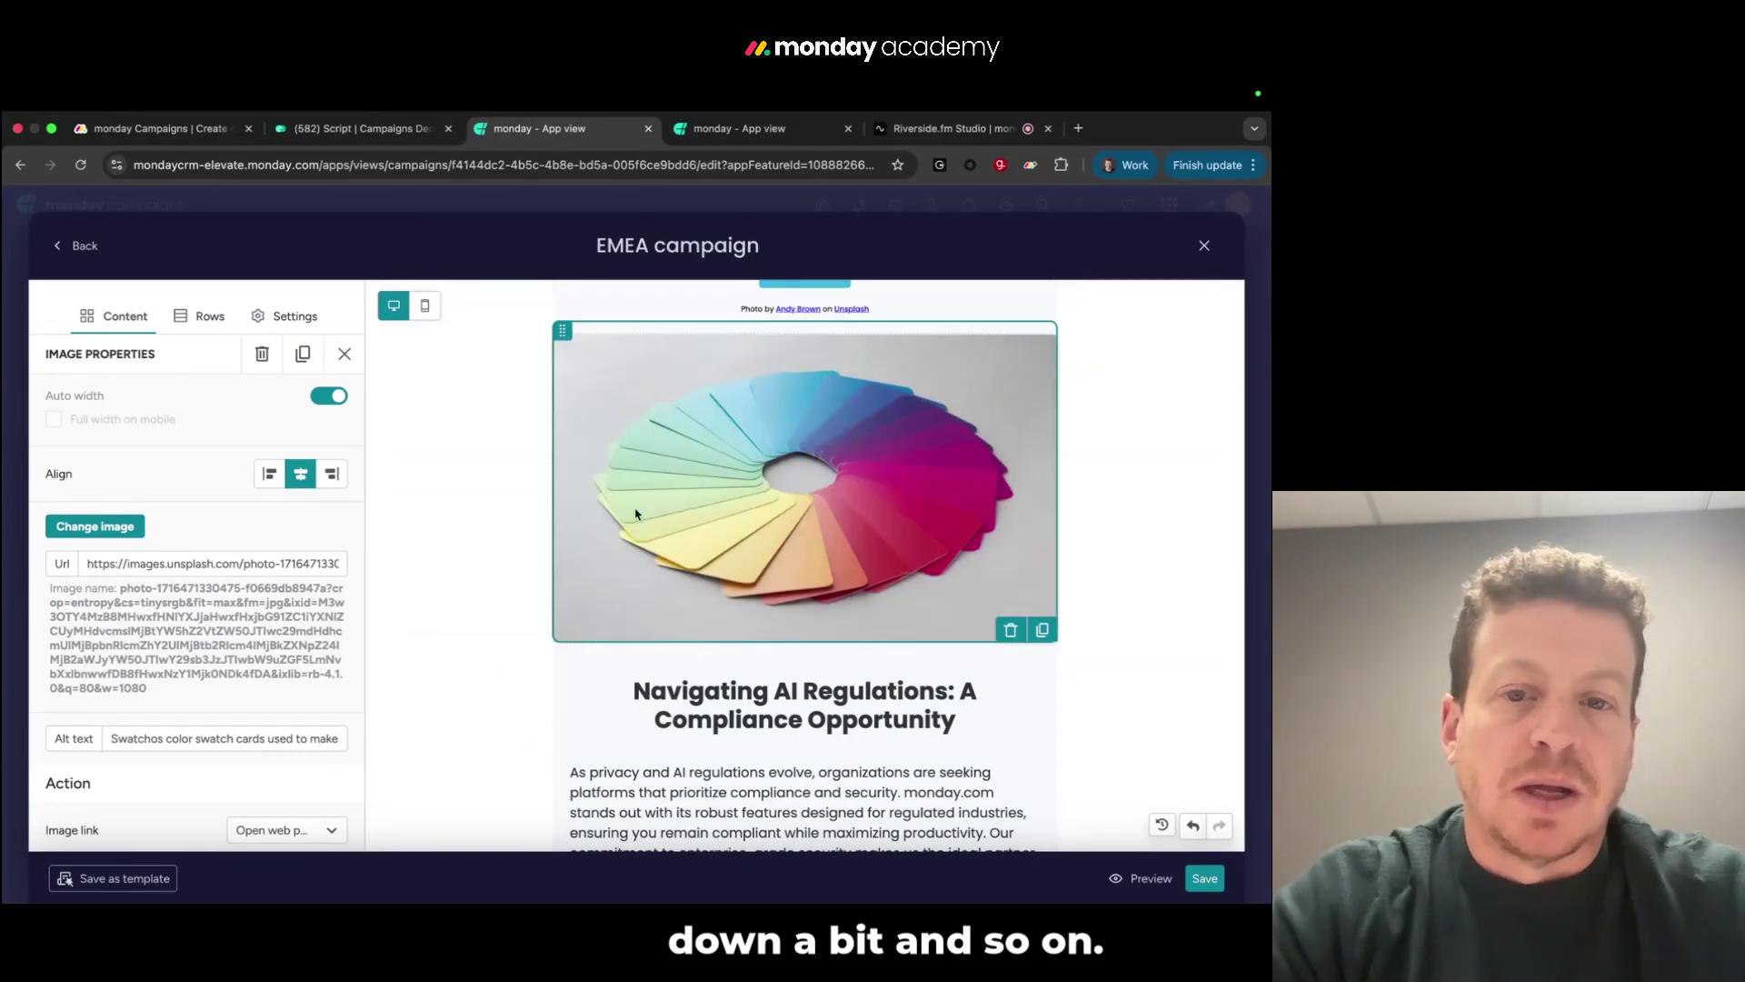
{"action": "scroll", "coordinate": [654, 509], "scroll_direction": "down", "scroll_amount": 4}
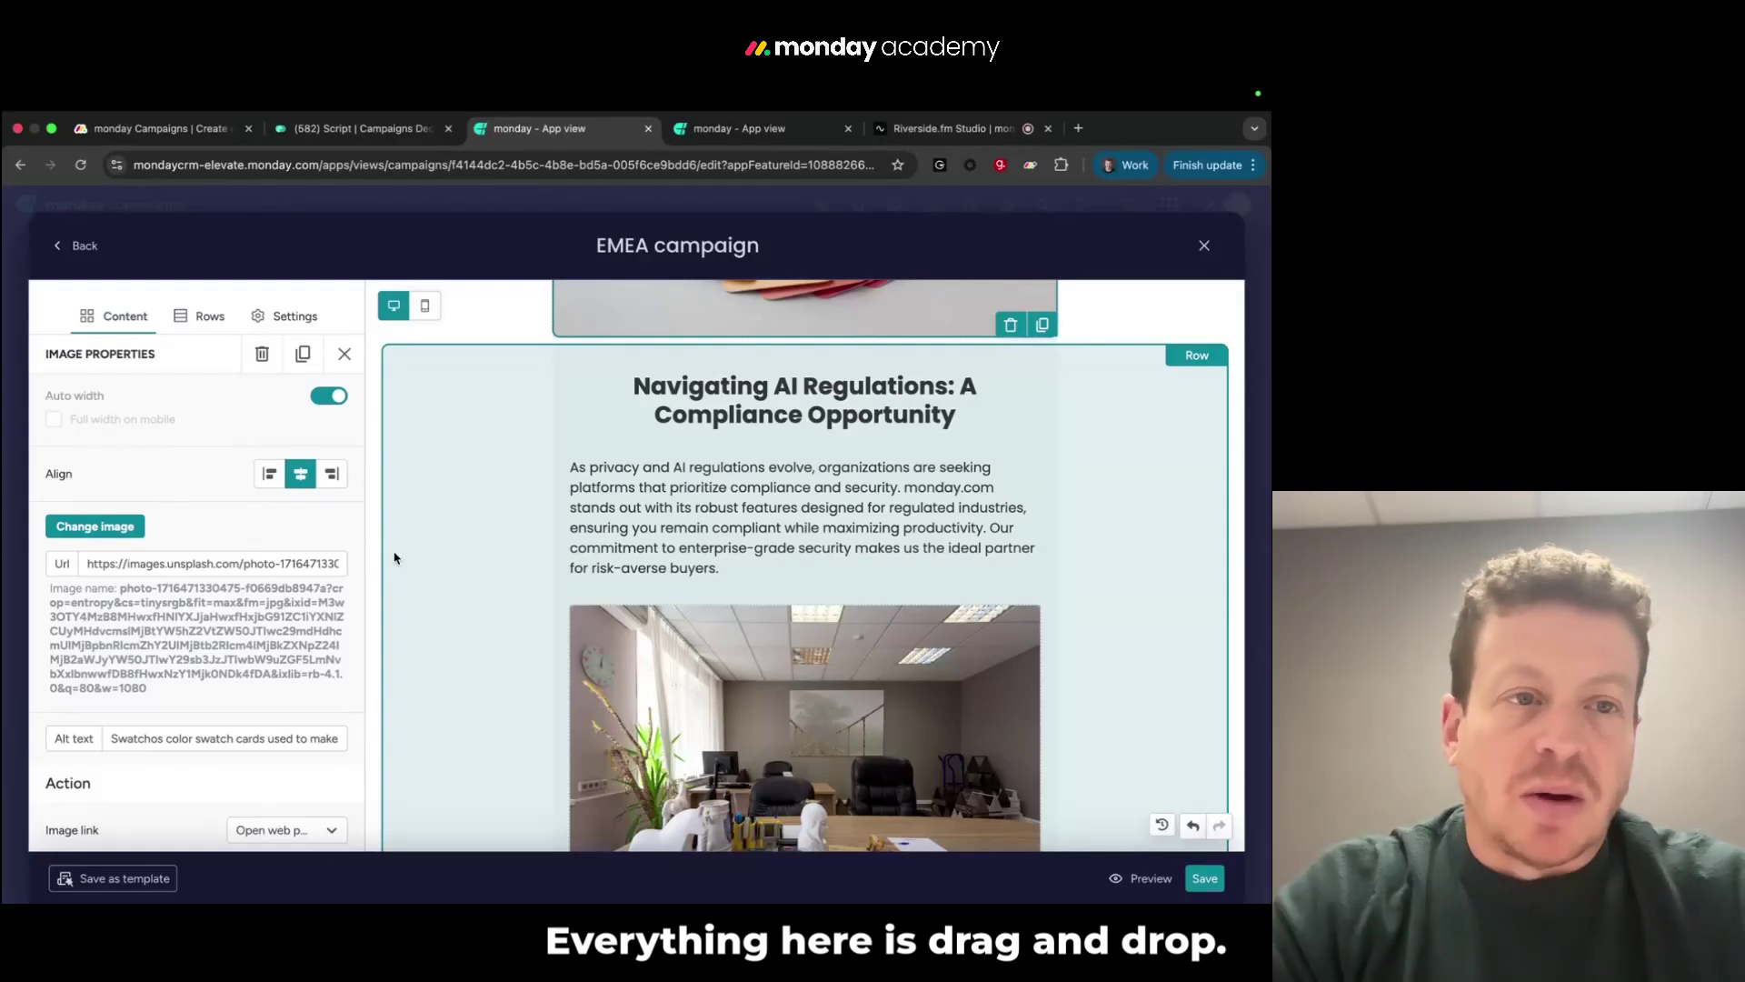
Look over the email's design settings and layout, then save the design and return to the campaign setup
{"action": "left_click", "coordinate": [291, 328]}
{"action": "scroll", "coordinate": [591, 575], "scroll_direction": "down", "scroll_amount": 10}
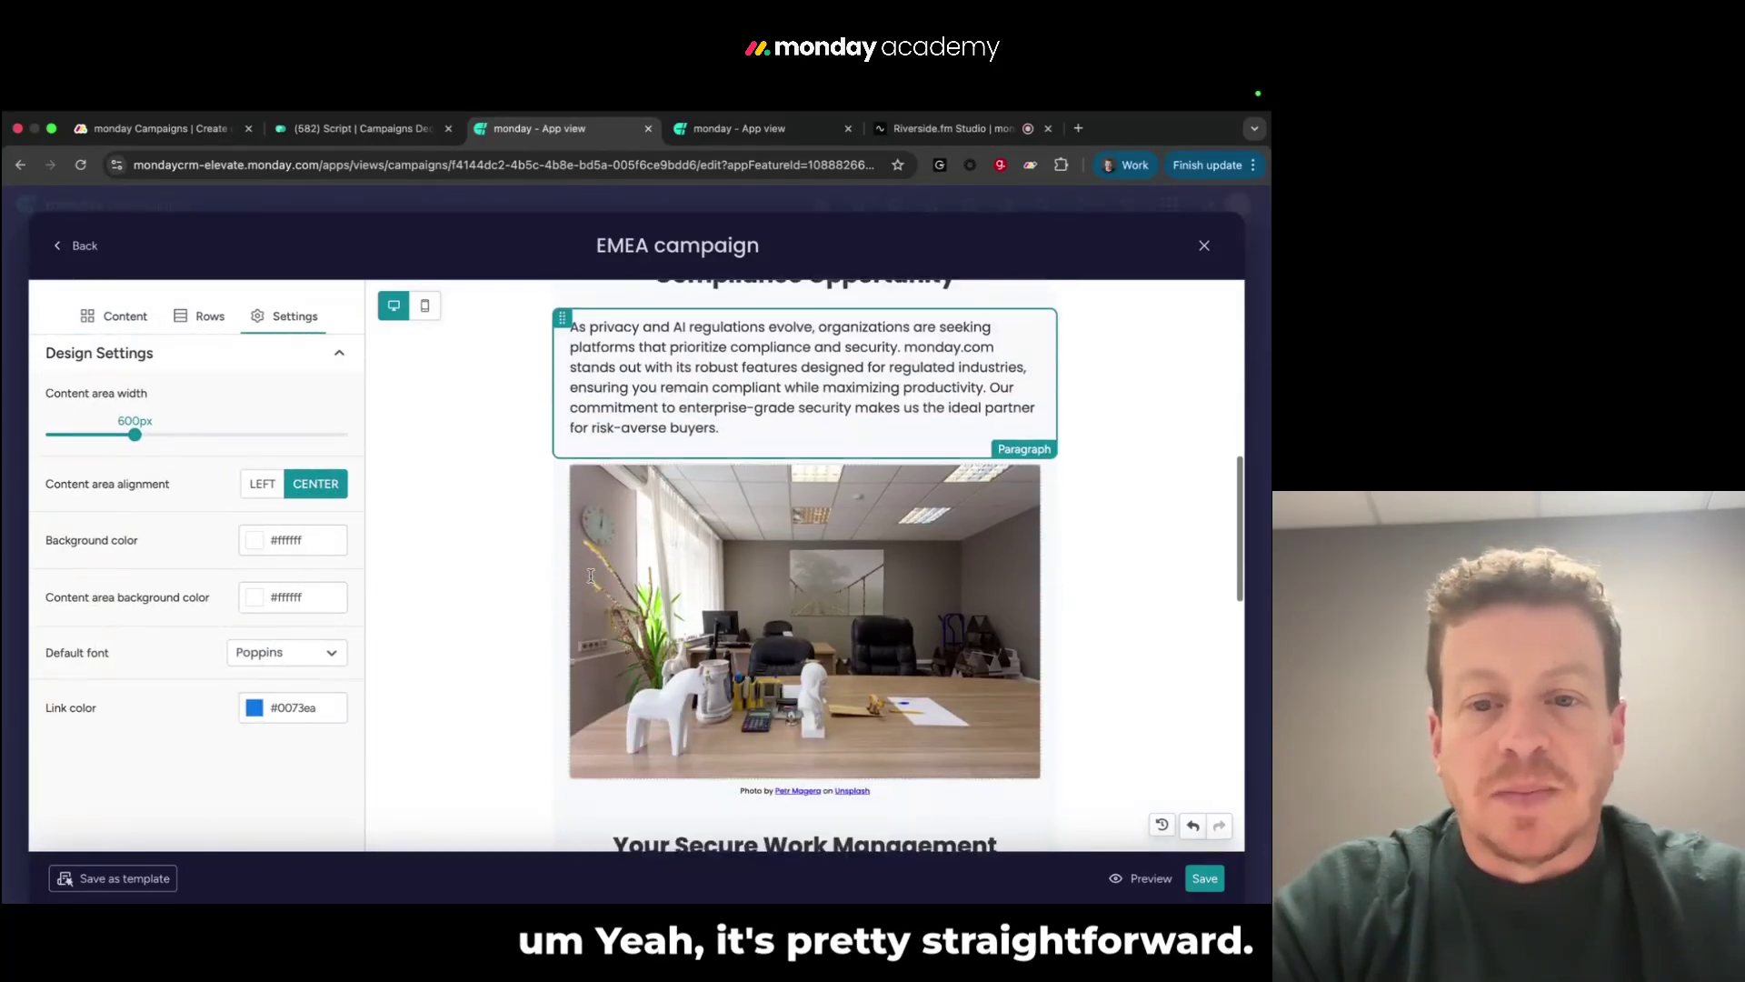
{"action": "scroll", "coordinate": [591, 575], "scroll_direction": "down", "scroll_amount": 5}
{"action": "scroll", "coordinate": [636, 772], "scroll_direction": "up", "scroll_amount": 15}
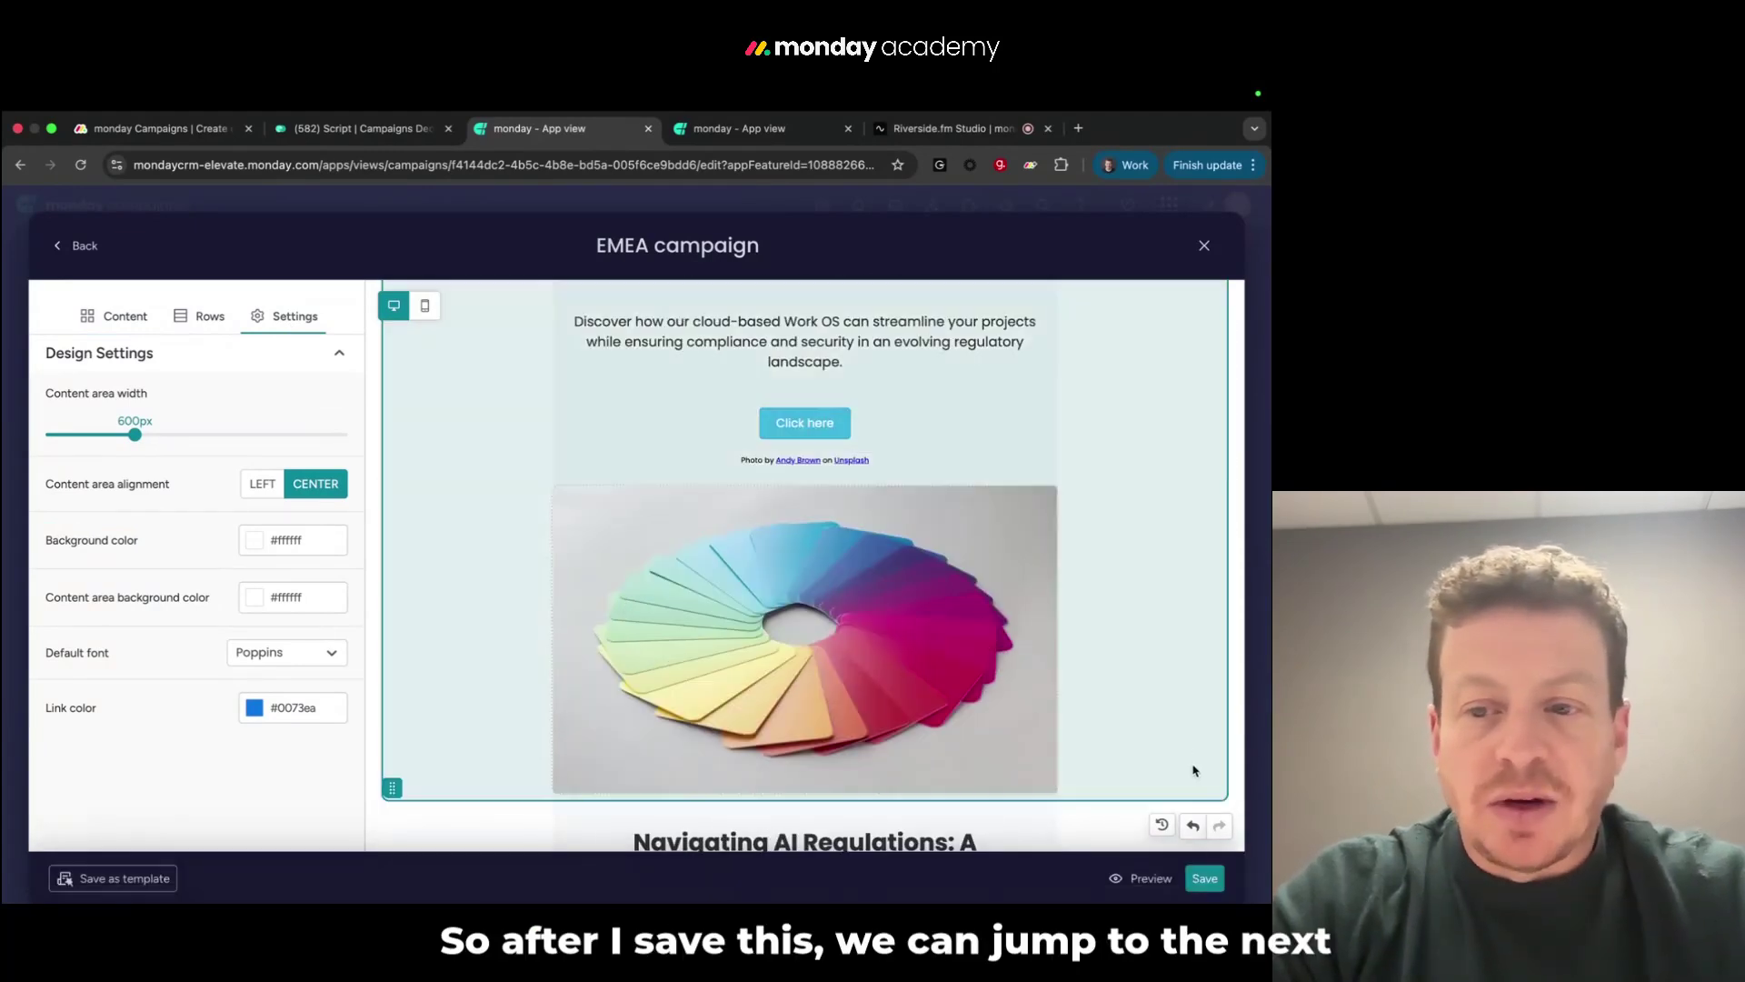
{"action": "left_click", "coordinate": [1206, 880]}
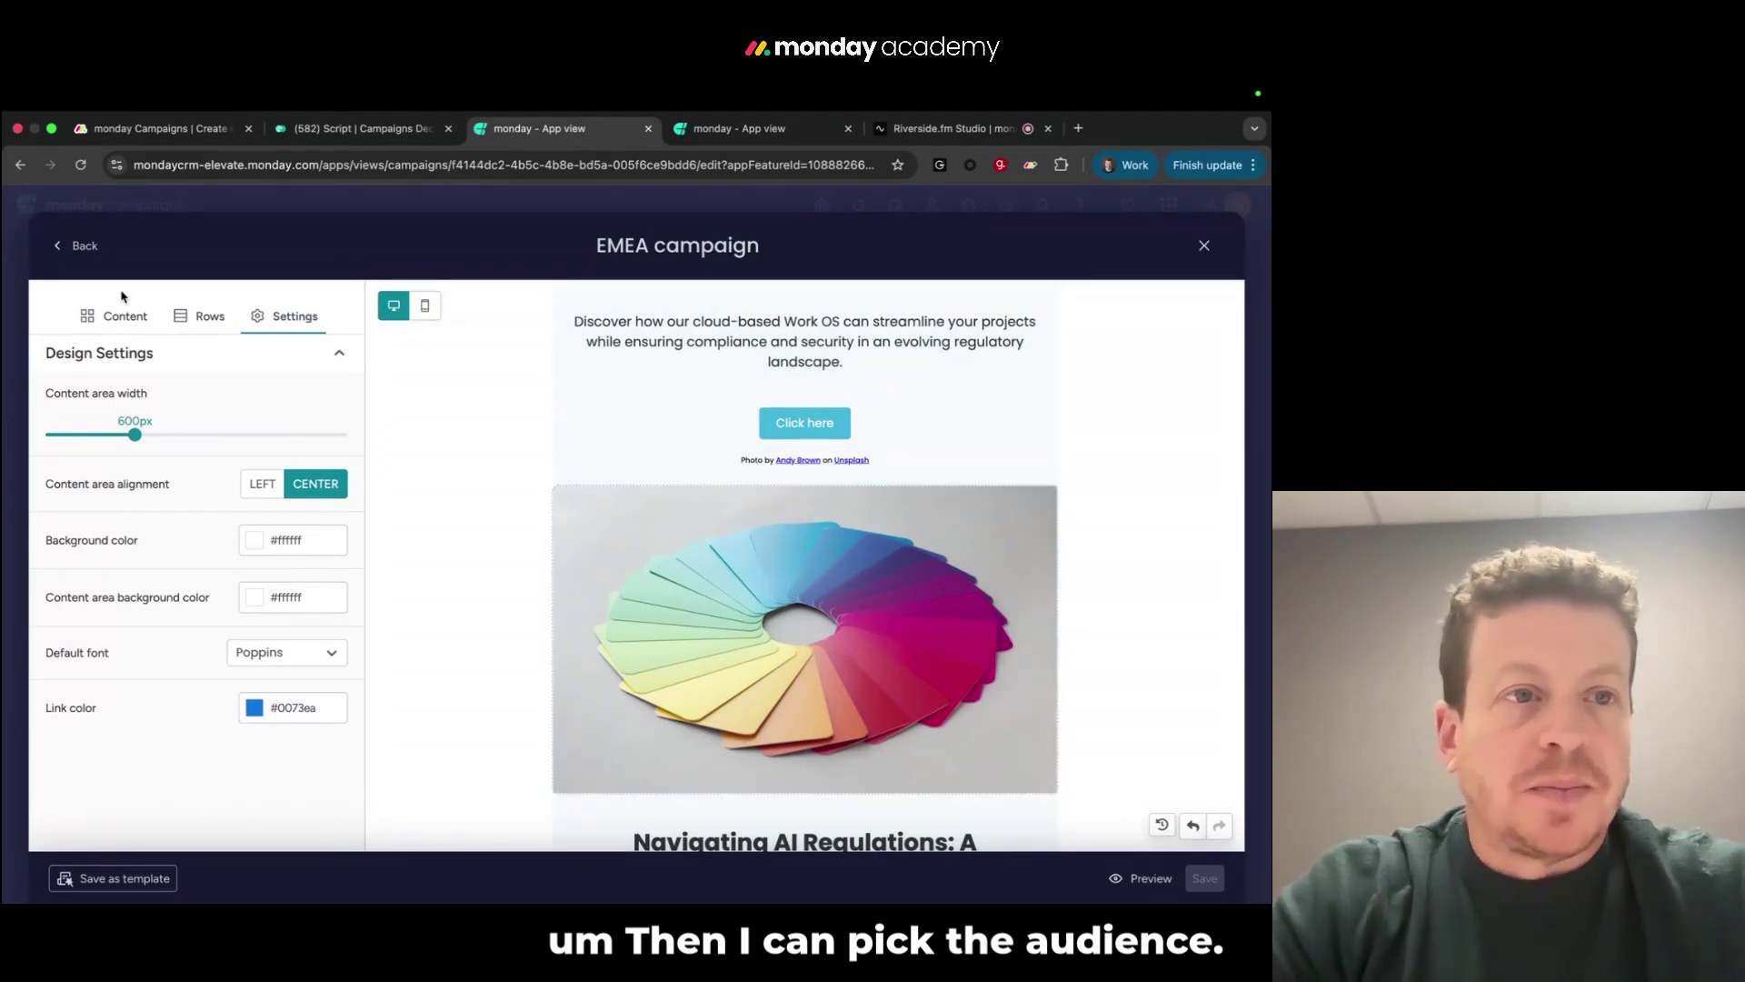
{"action": "left_click", "coordinate": [76, 246]}
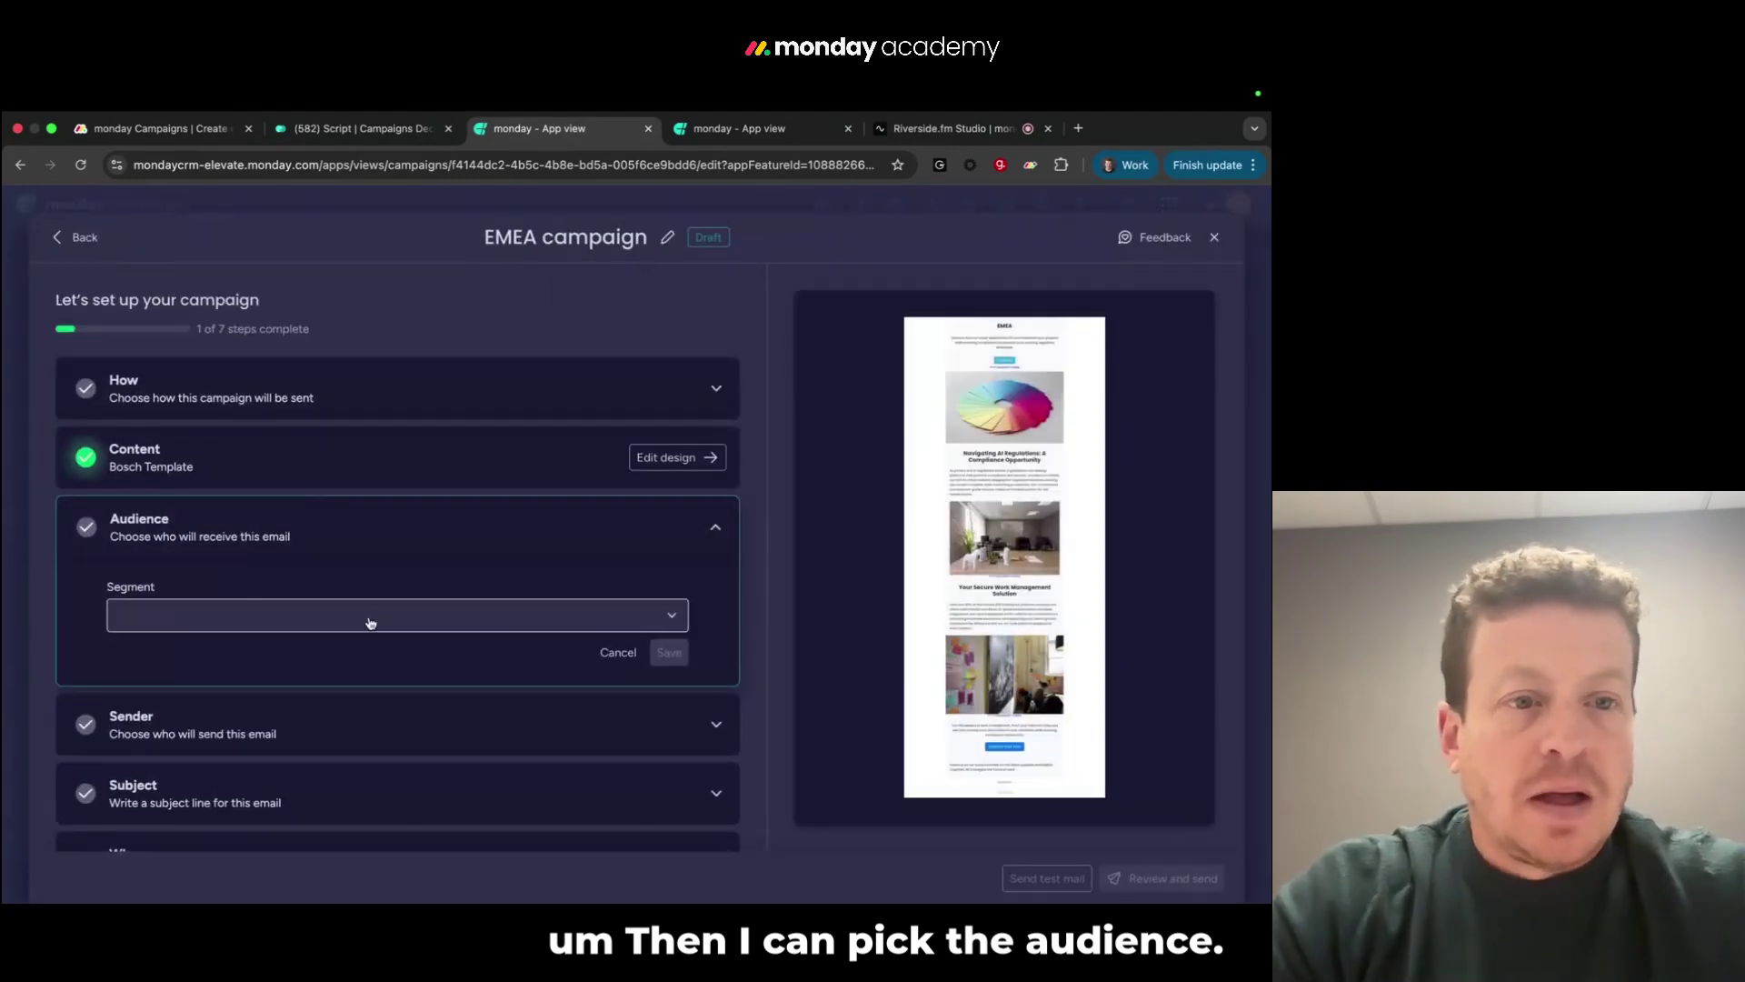
Set the campaign's audience to the EMEA segment and save it
{"action": "left_click", "coordinate": [607, 620]}
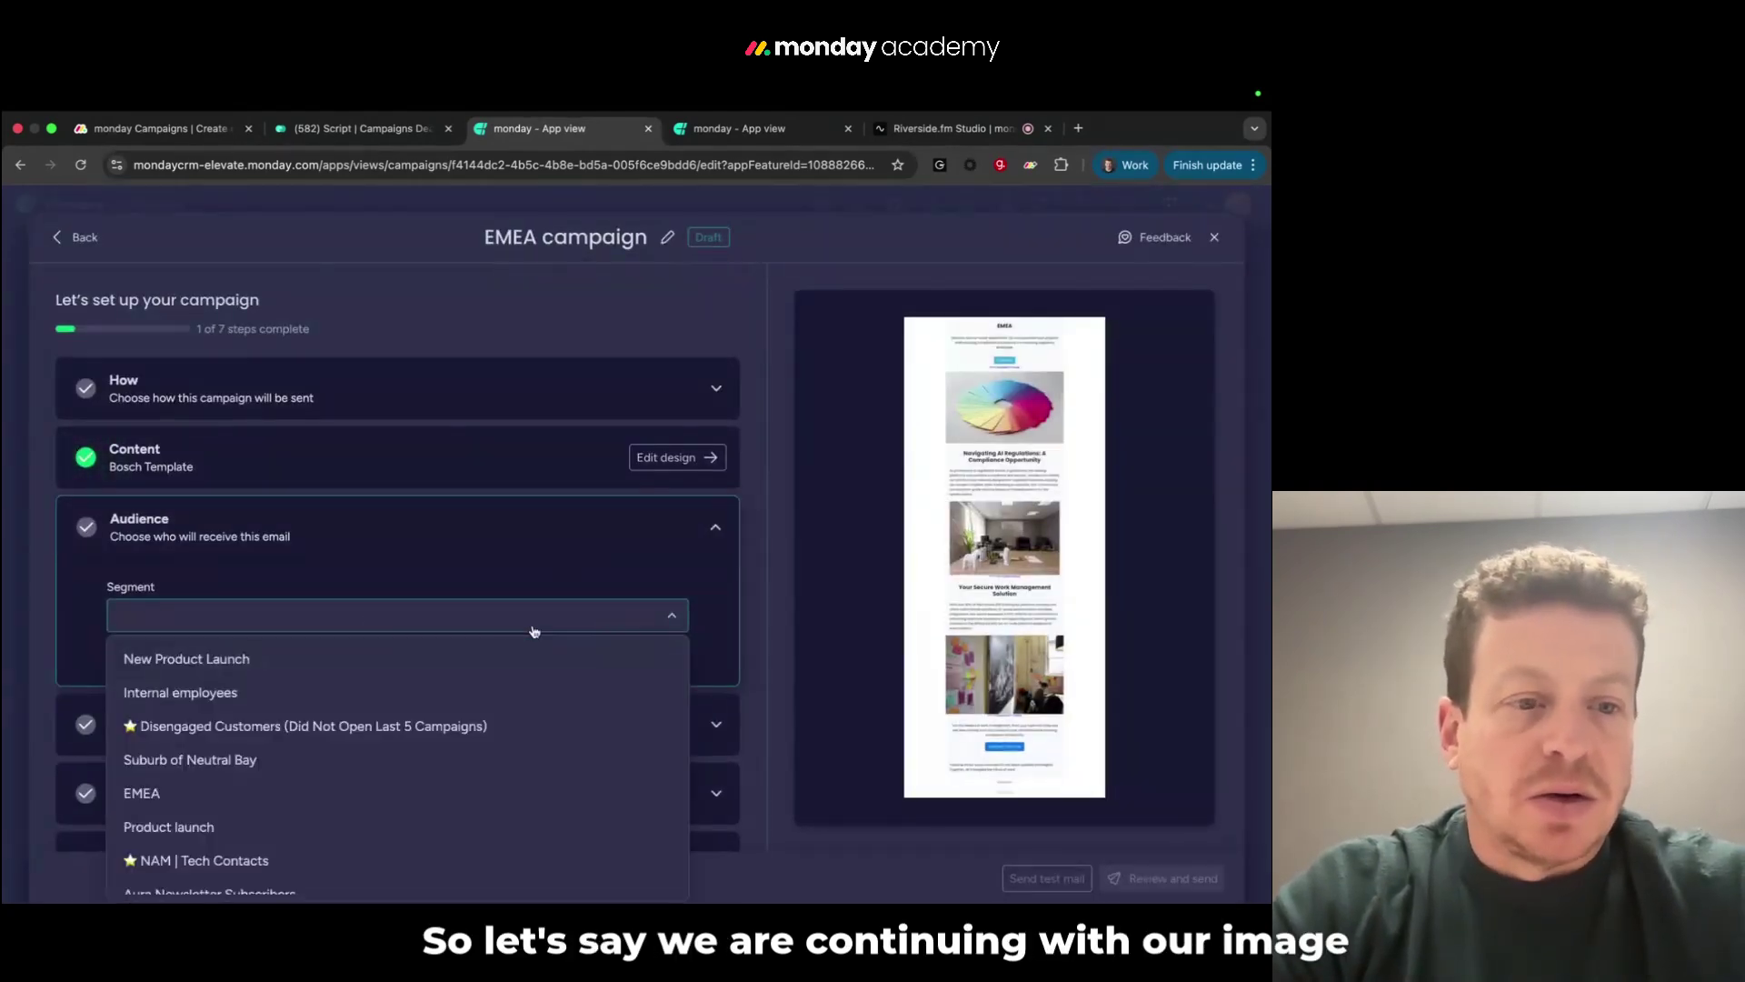
{"action": "left_click", "coordinate": [160, 793]}
{"action": "scroll", "coordinate": [364, 546], "scroll_direction": "down", "scroll_amount": 2}
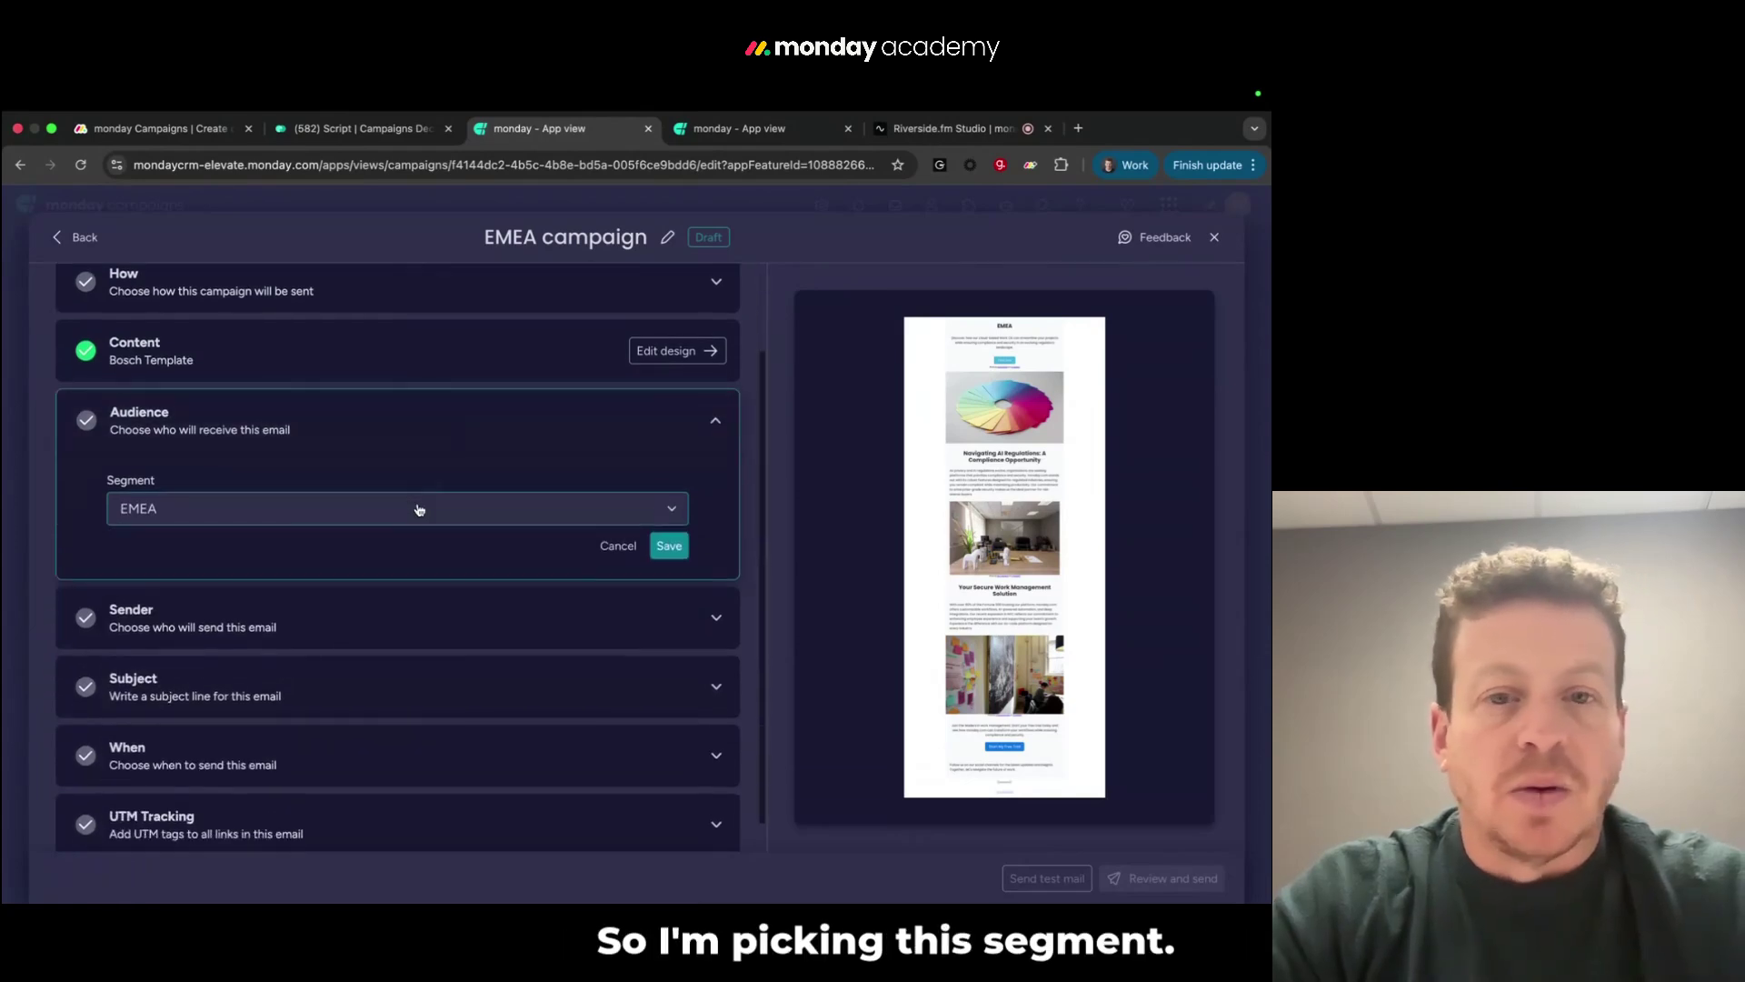
{"action": "left_click", "coordinate": [673, 546]}
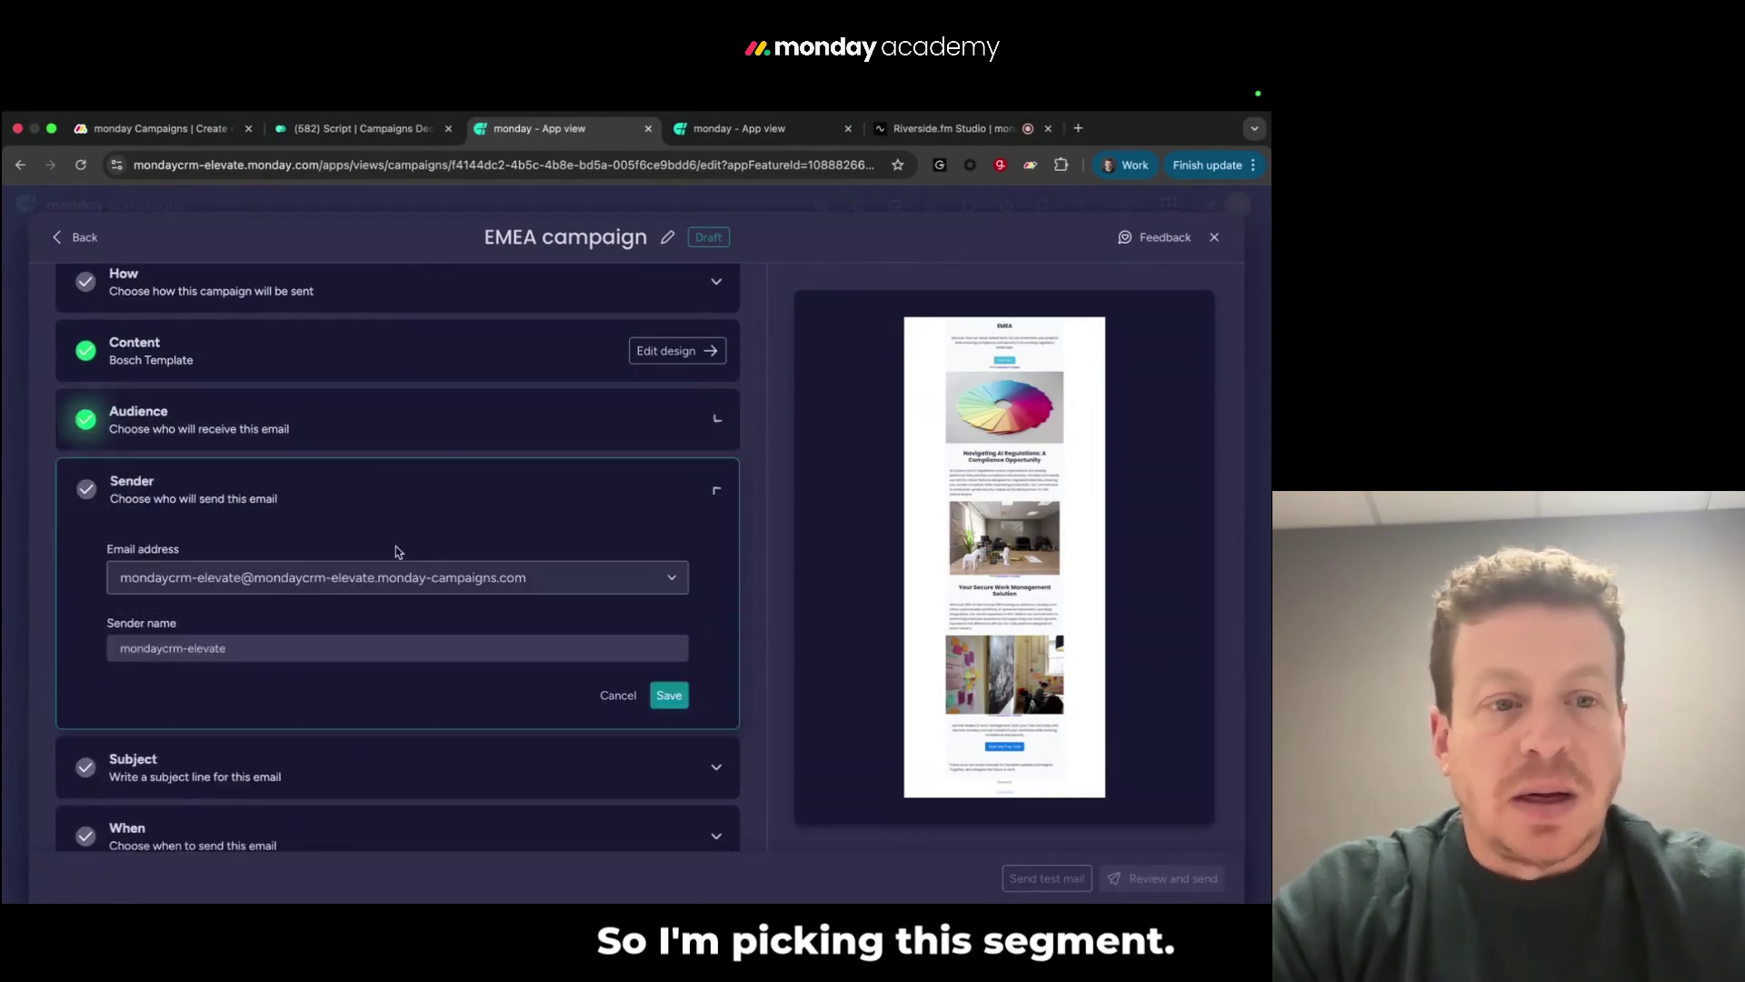
Choose the account's monday-campaigns address as the sender email address and save the sender details
{"action": "left_click", "coordinate": [576, 590]}
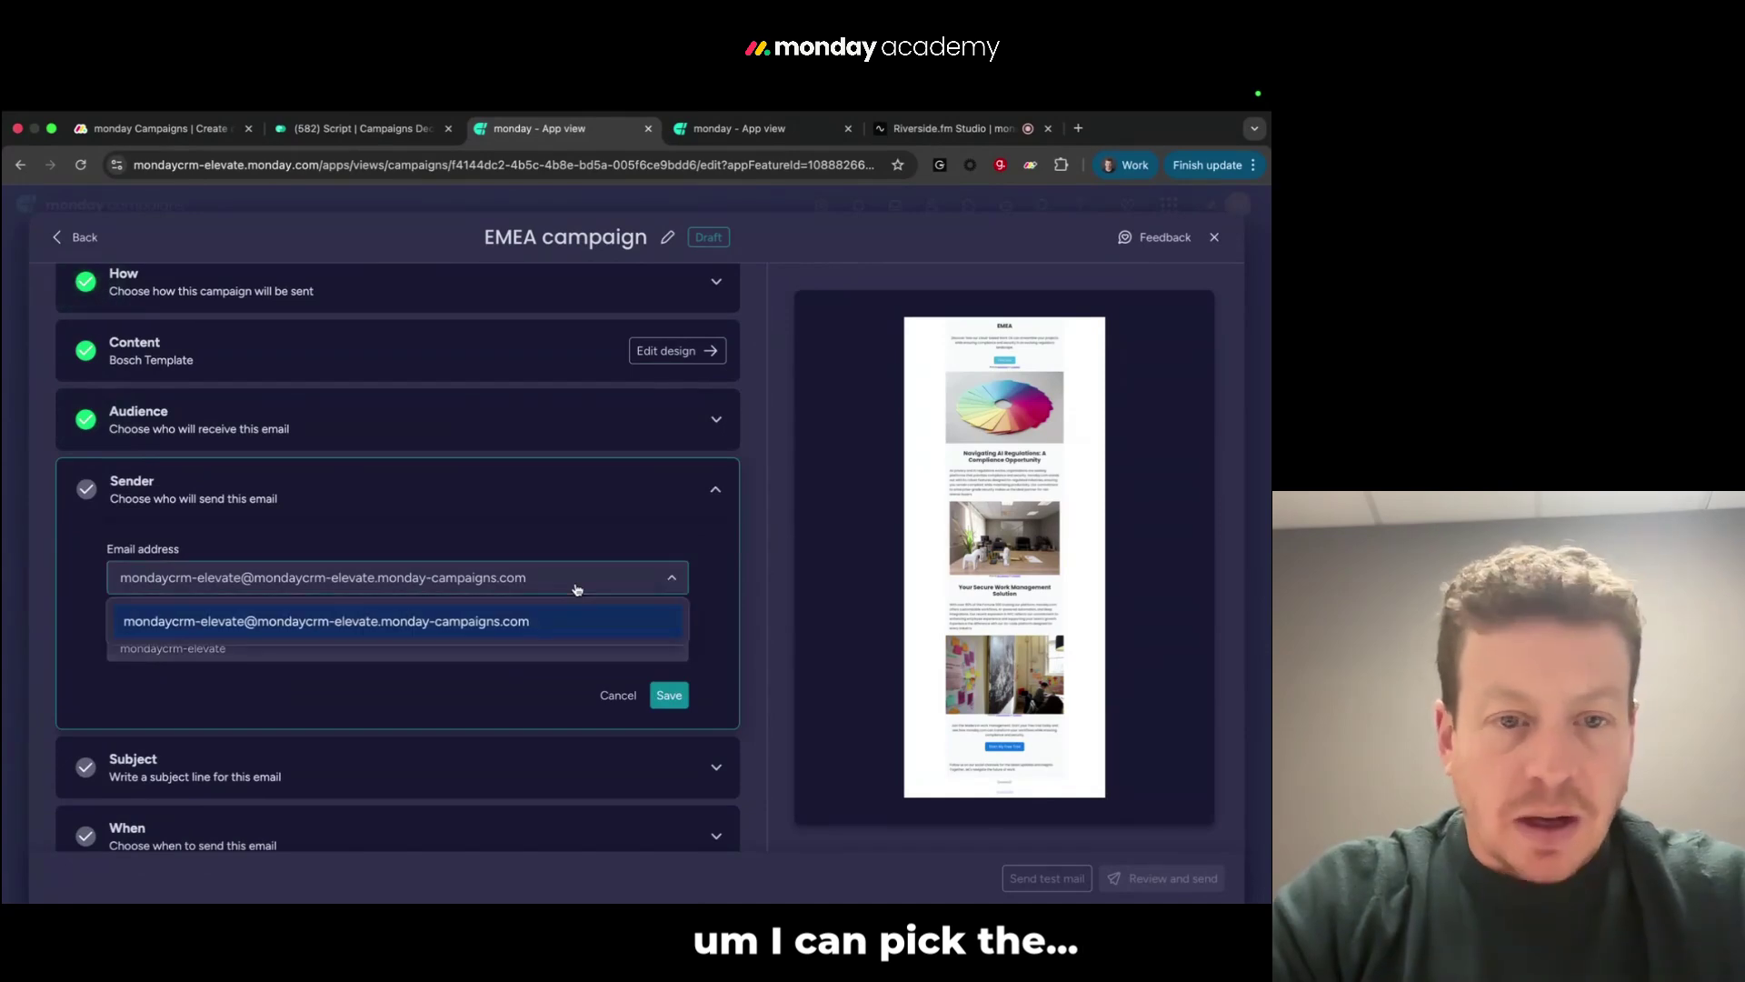
{"action": "left_click", "coordinate": [516, 621]}
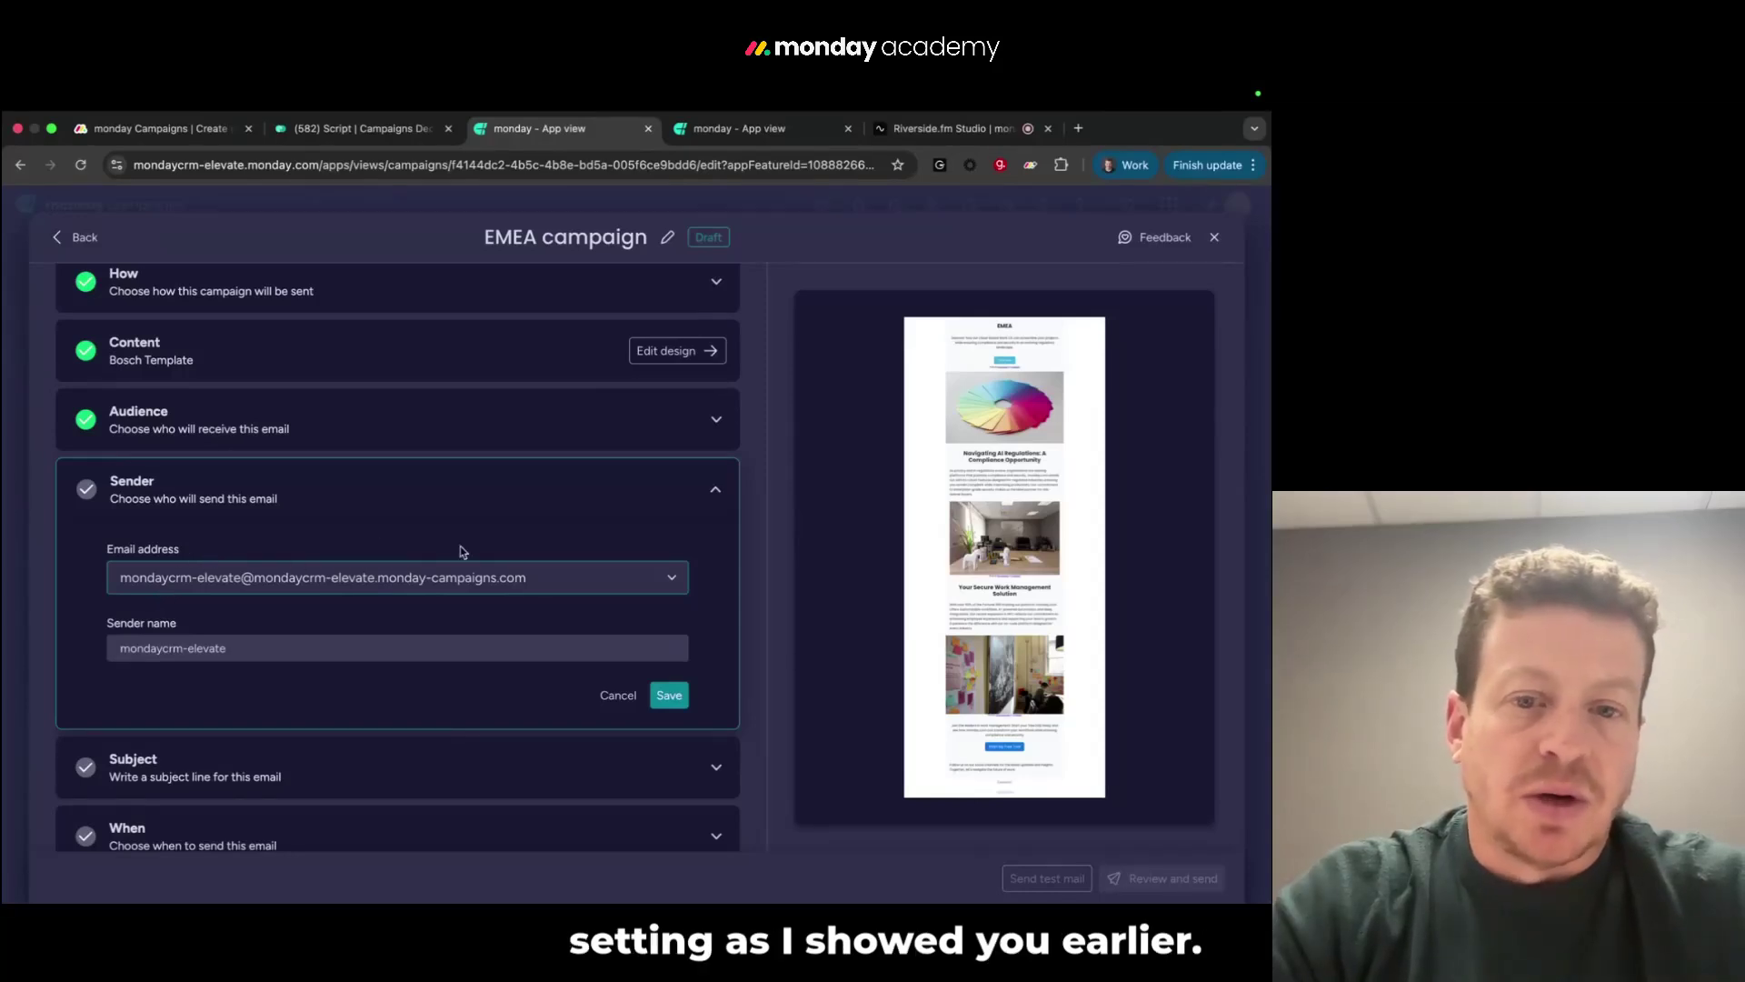
{"action": "left_click", "coordinate": [669, 696]}
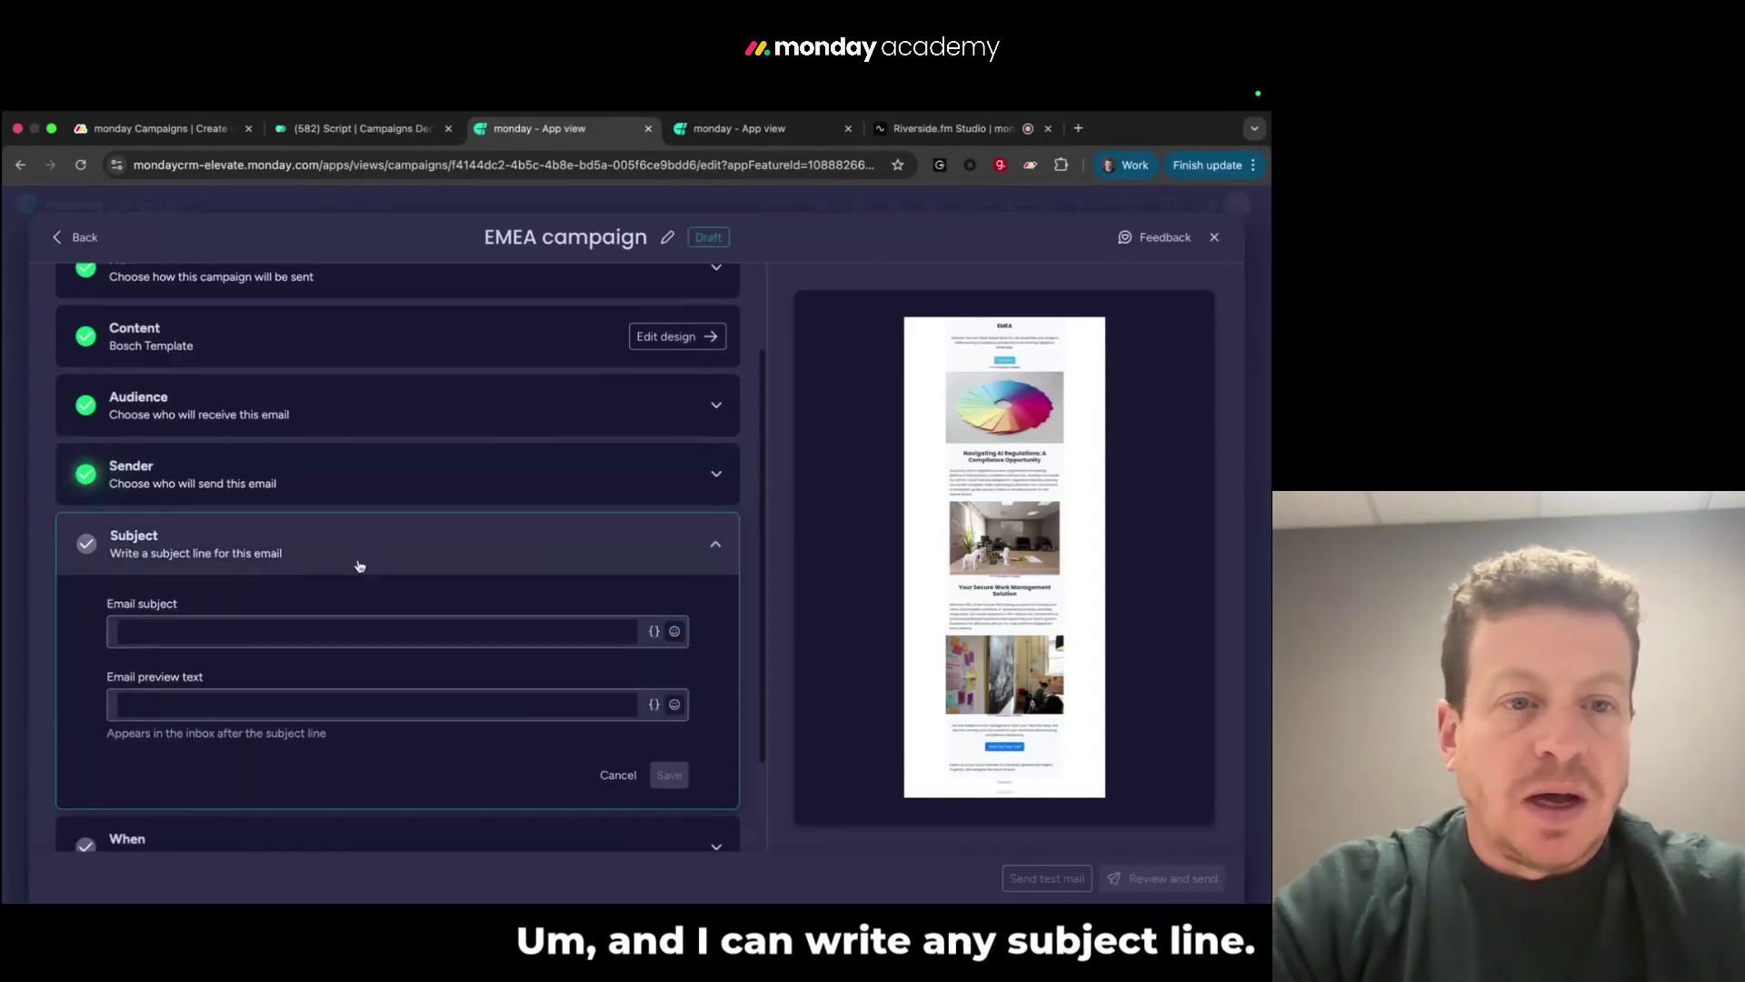
Write the email subject as "Hi" followed by the dynamic First name column
{"action": "left_click", "coordinate": [289, 554]}
{"action": "type", "text": "H"}
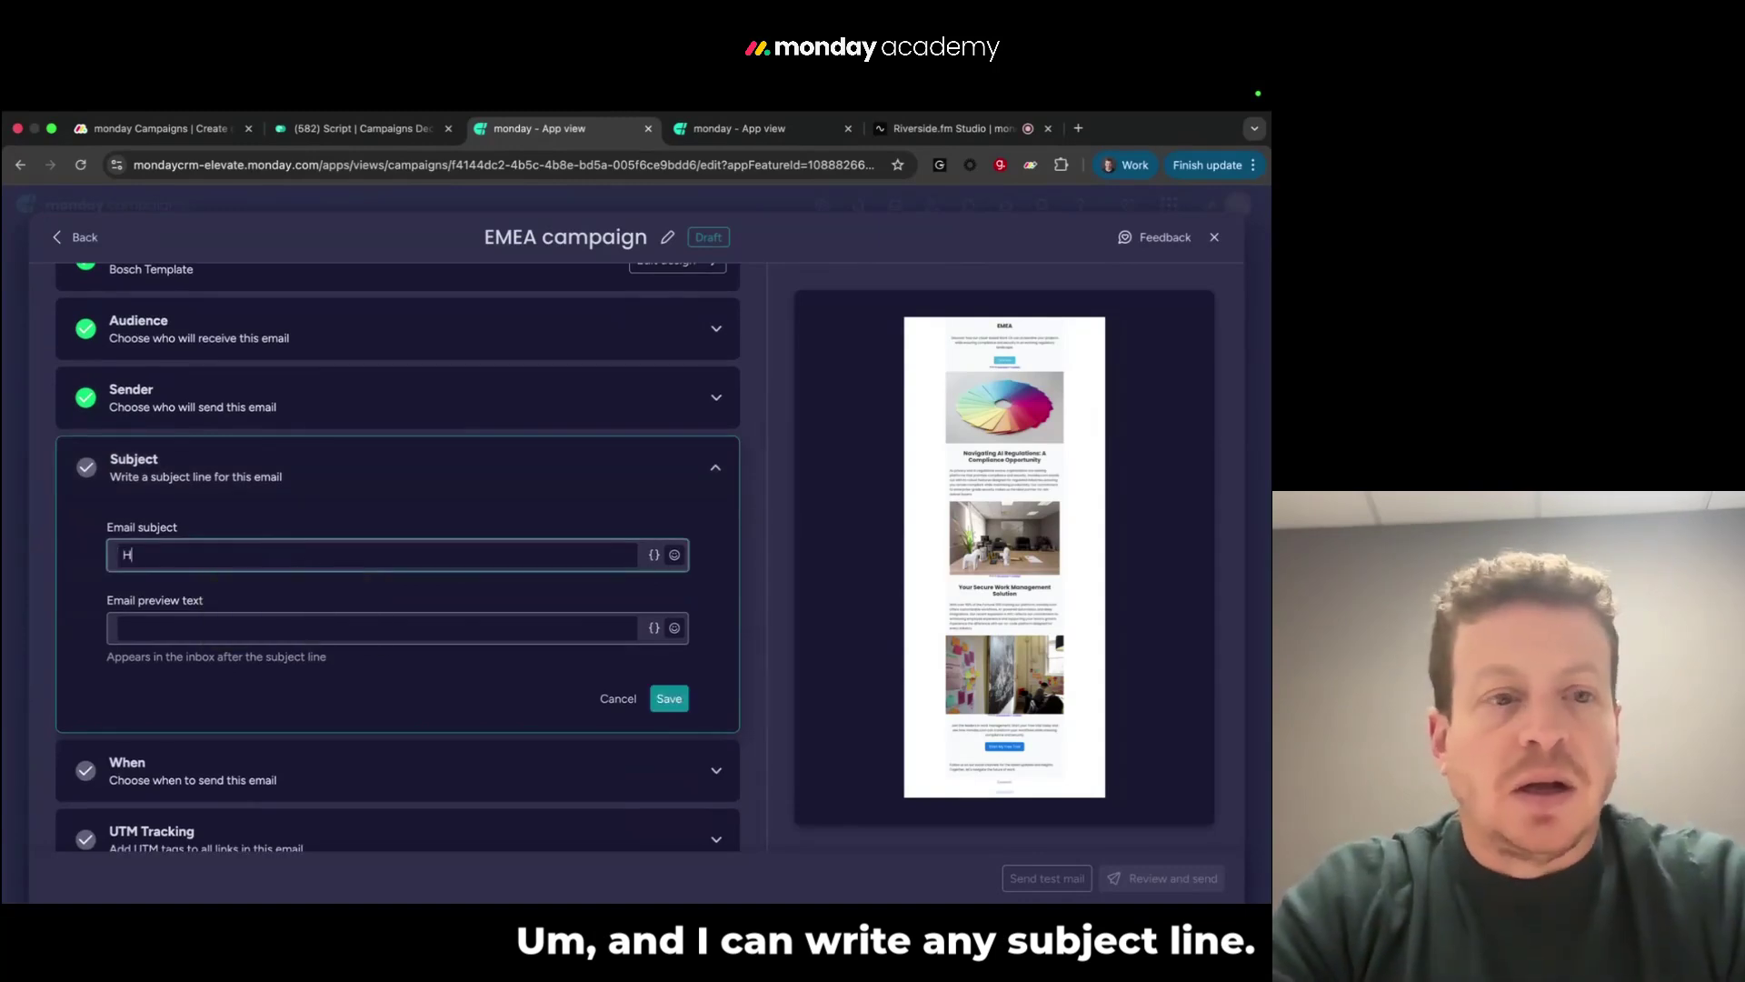
{"action": "type", "text": "i all"}
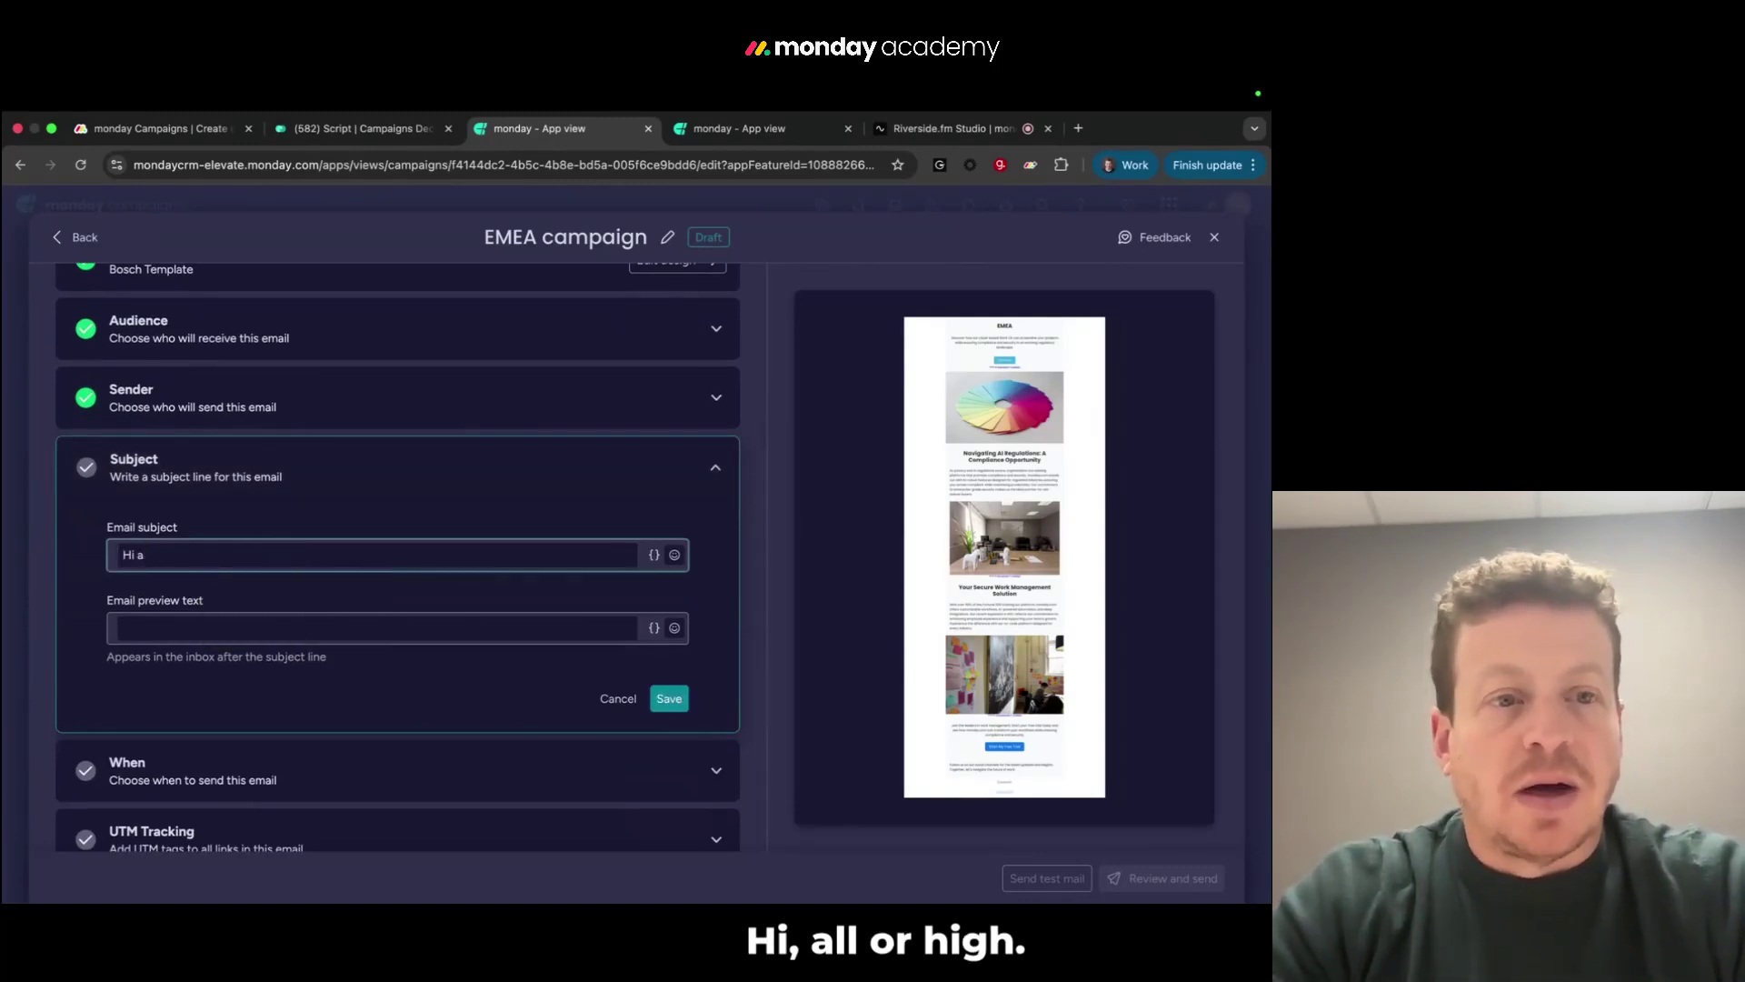
{"action": "key", "text": "BackSpace"}
{"action": "key", "text": "BackSpace"}
{"action": "left_click", "coordinate": [652, 554]}
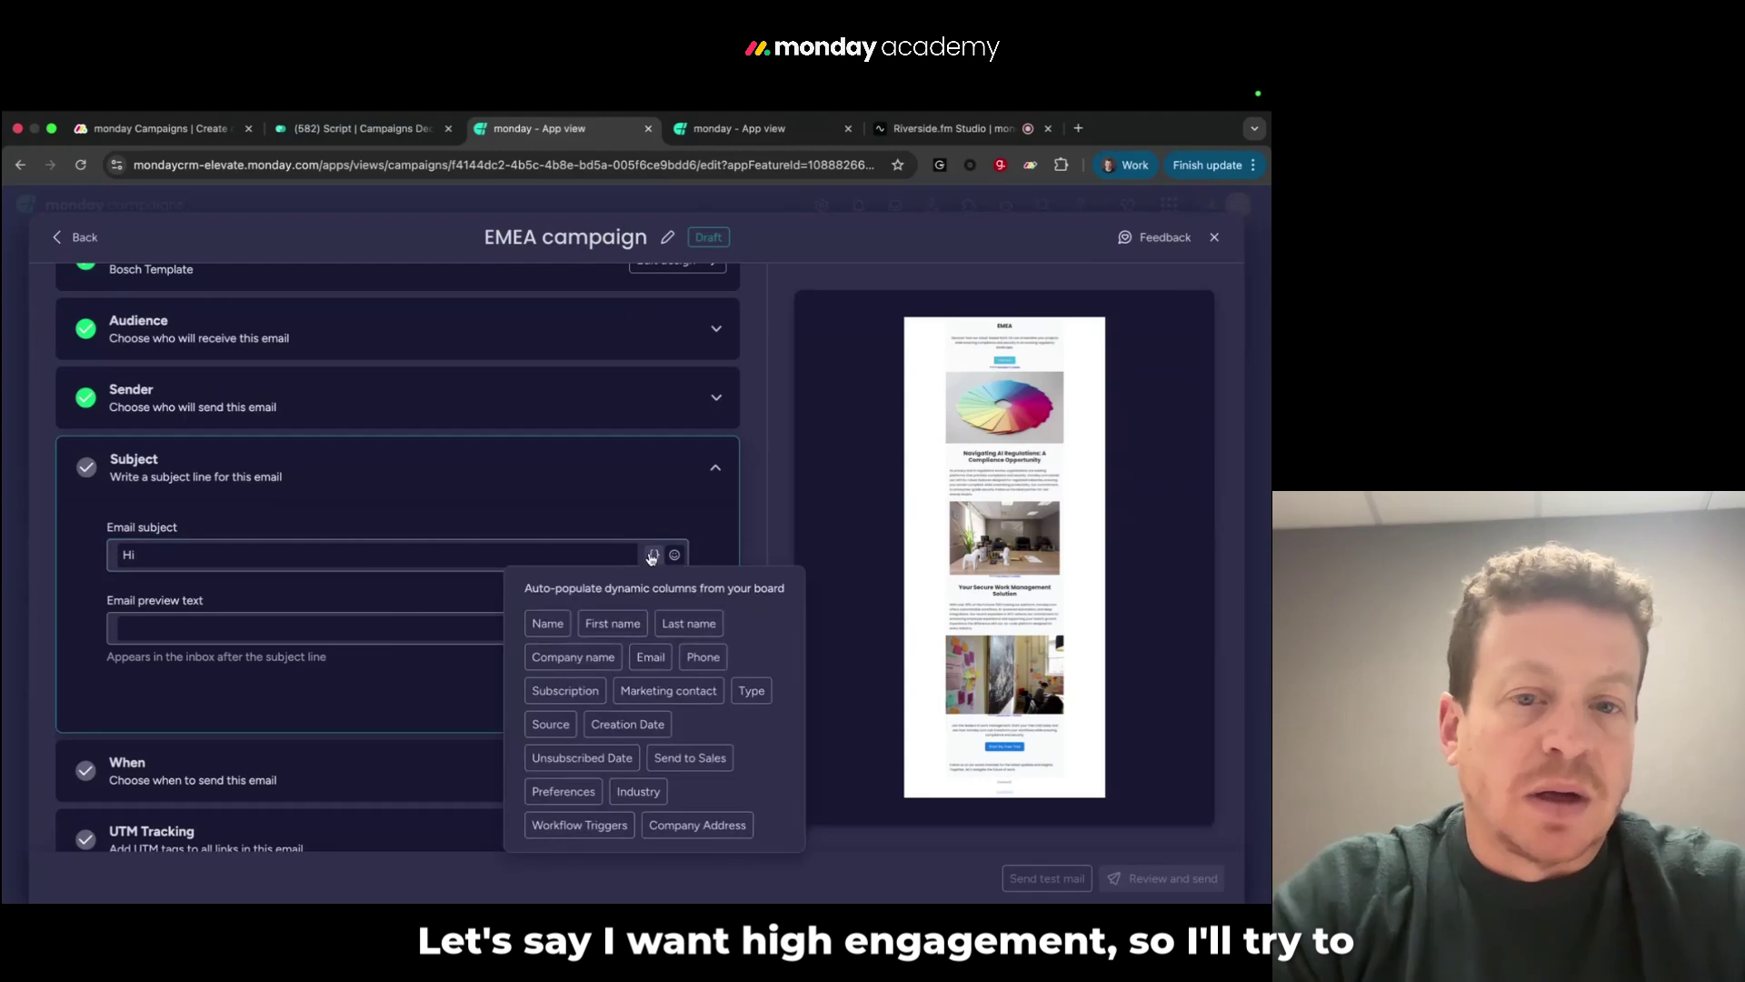
{"action": "left_click", "coordinate": [612, 623]}
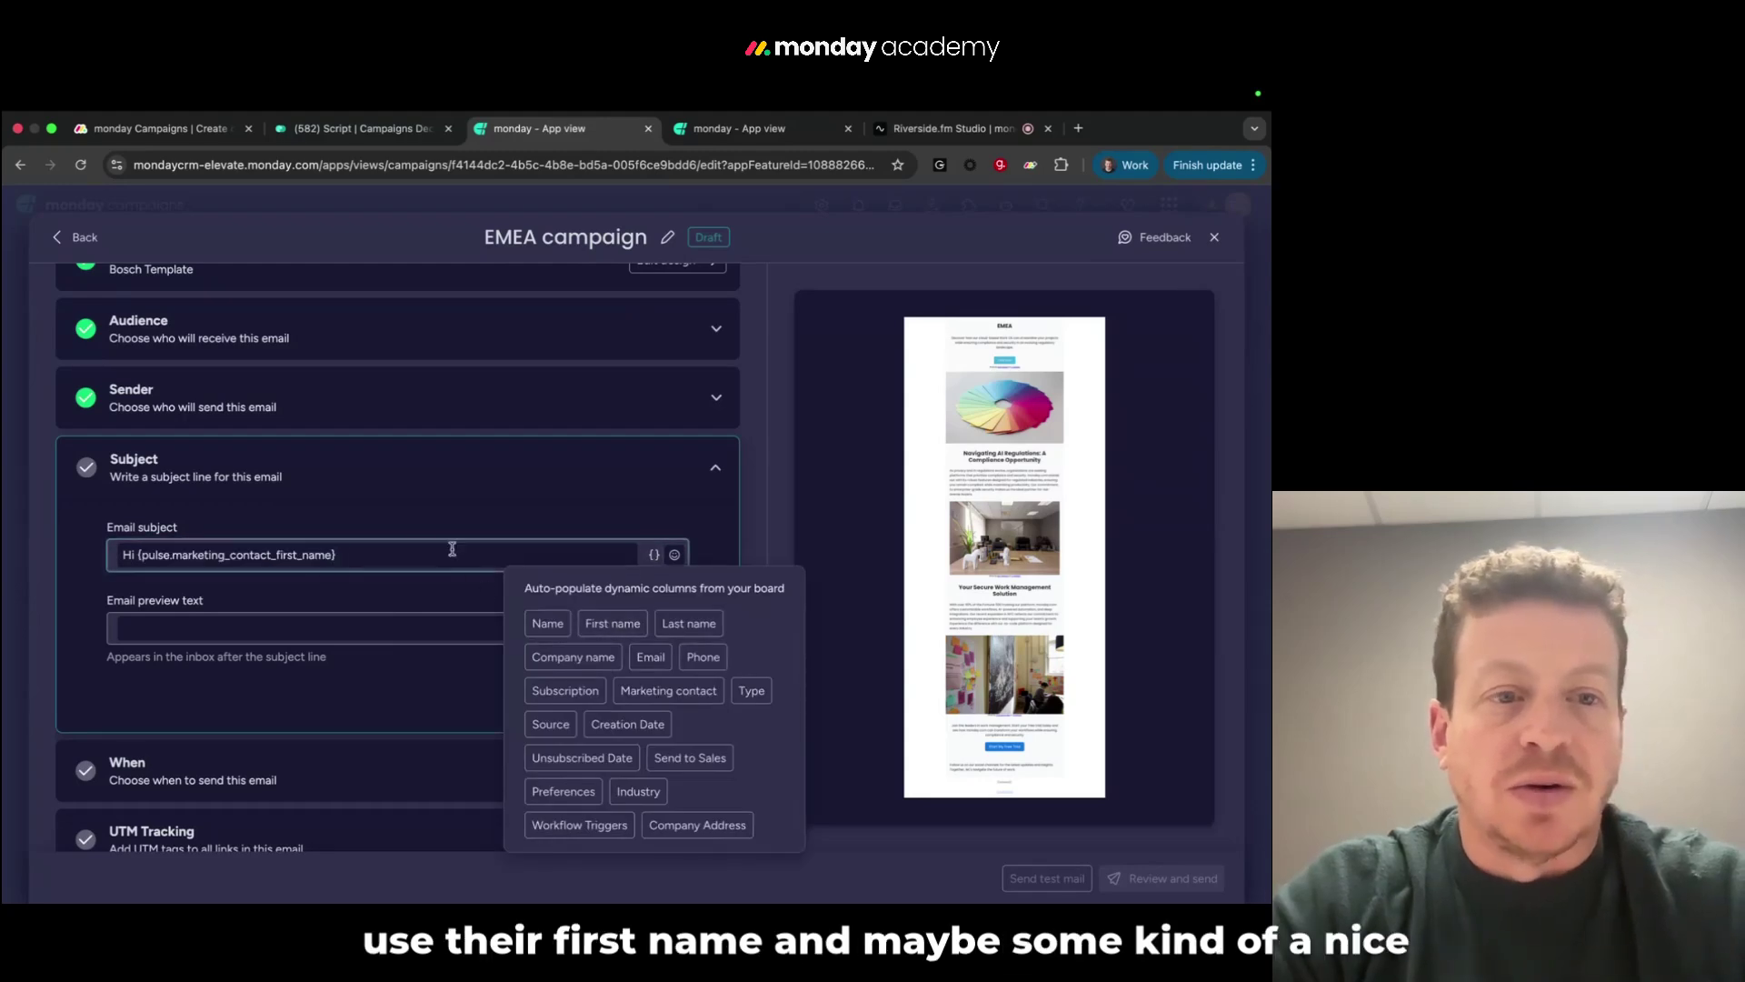
{"action": "left_click", "coordinate": [388, 561]}
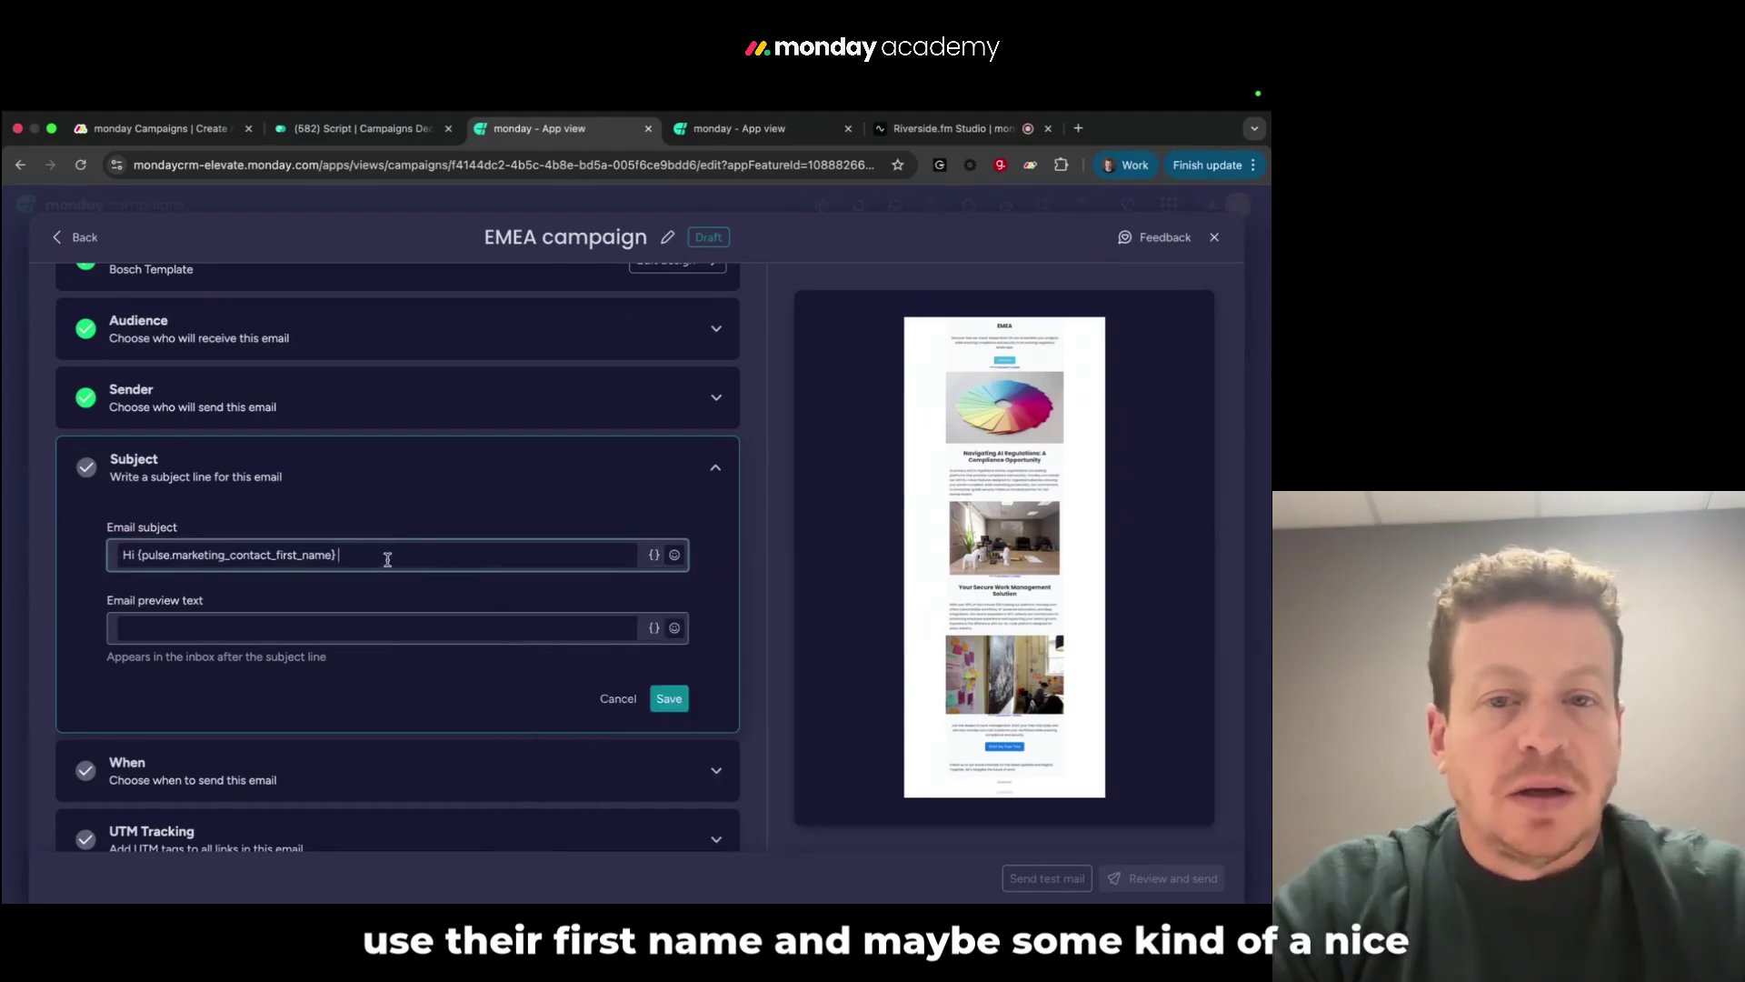
Add a smiley emoji at the end of the email subject and save the subject line
{"action": "left_click", "coordinate": [675, 554]}
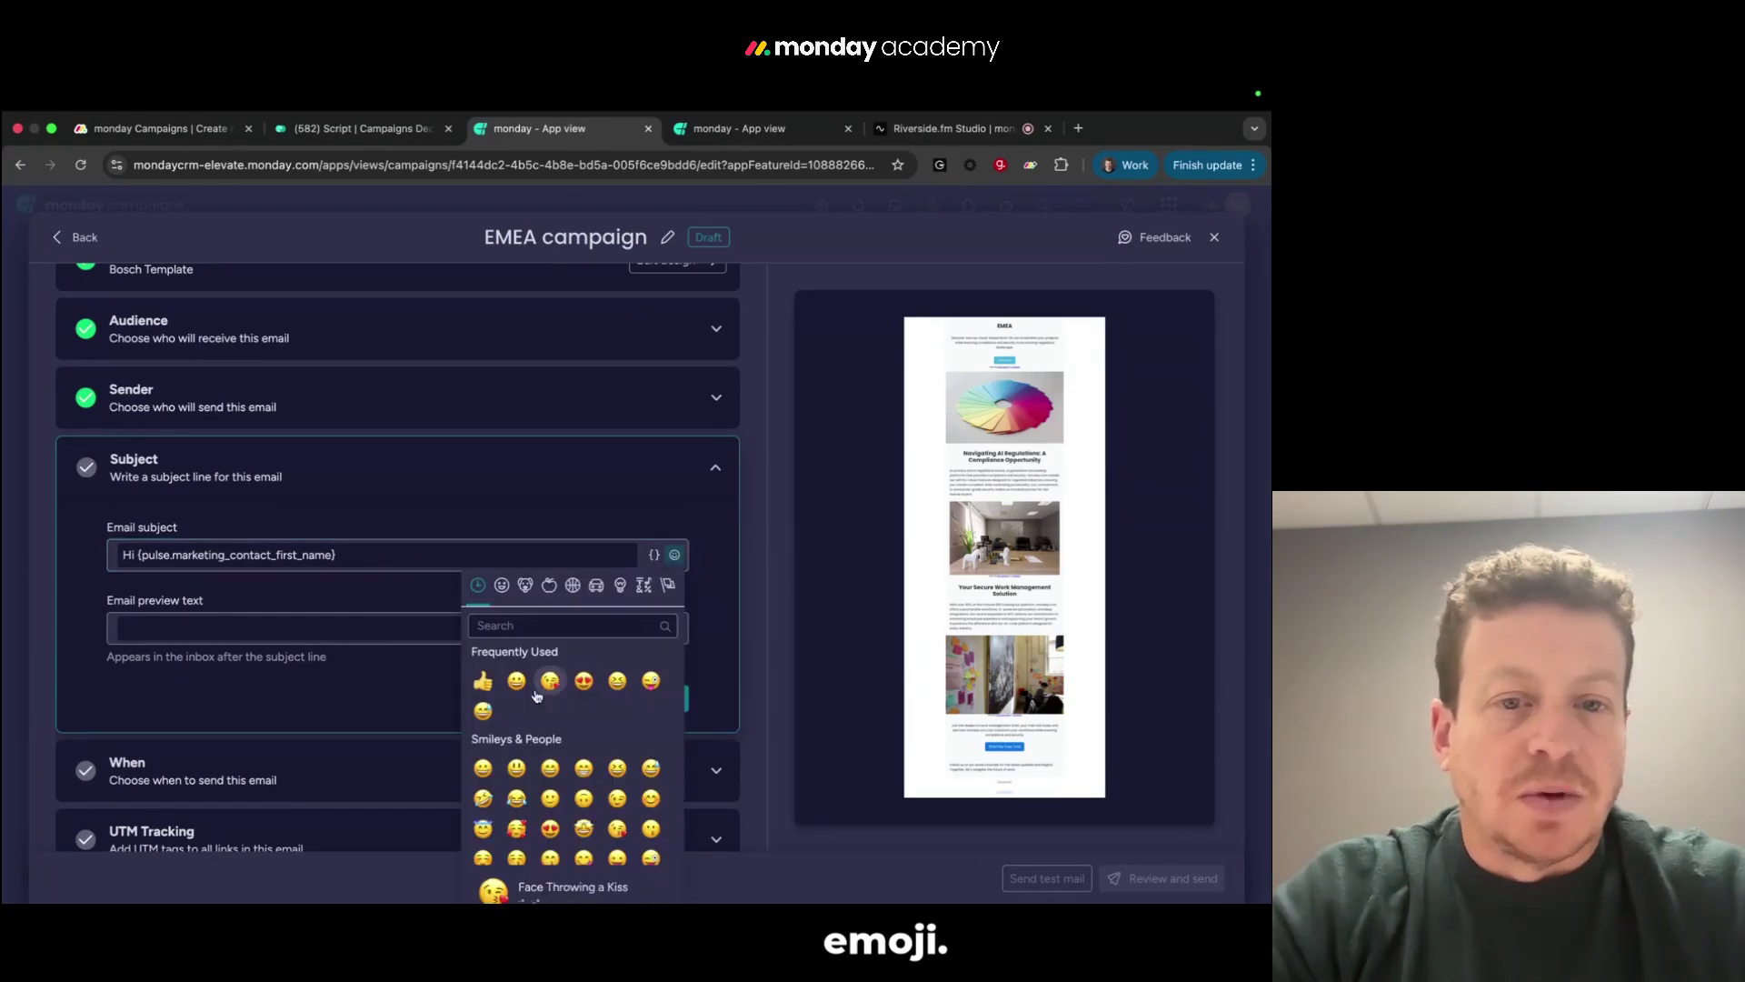
{"action": "left_click", "coordinate": [509, 677]}
{"action": "left_click", "coordinate": [527, 465]}
{"action": "right_click", "coordinate": [518, 651]}
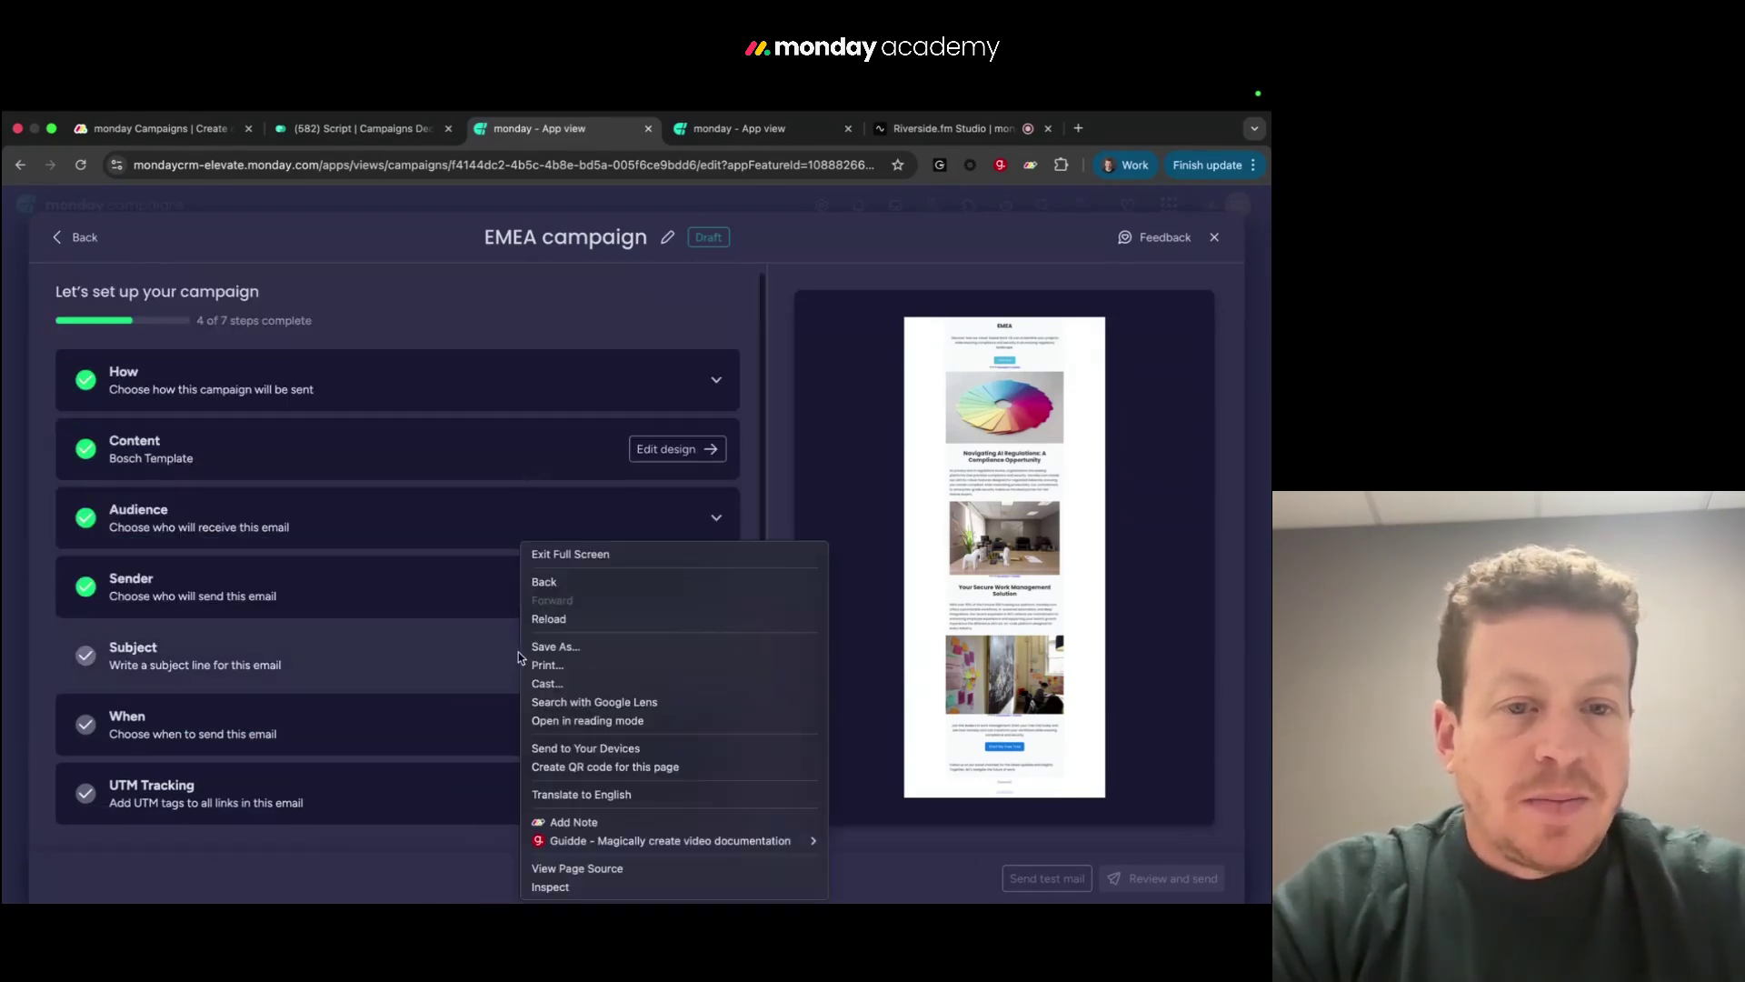
{"action": "left_click", "coordinate": [451, 668]}
{"action": "left_click", "coordinate": [449, 672]}
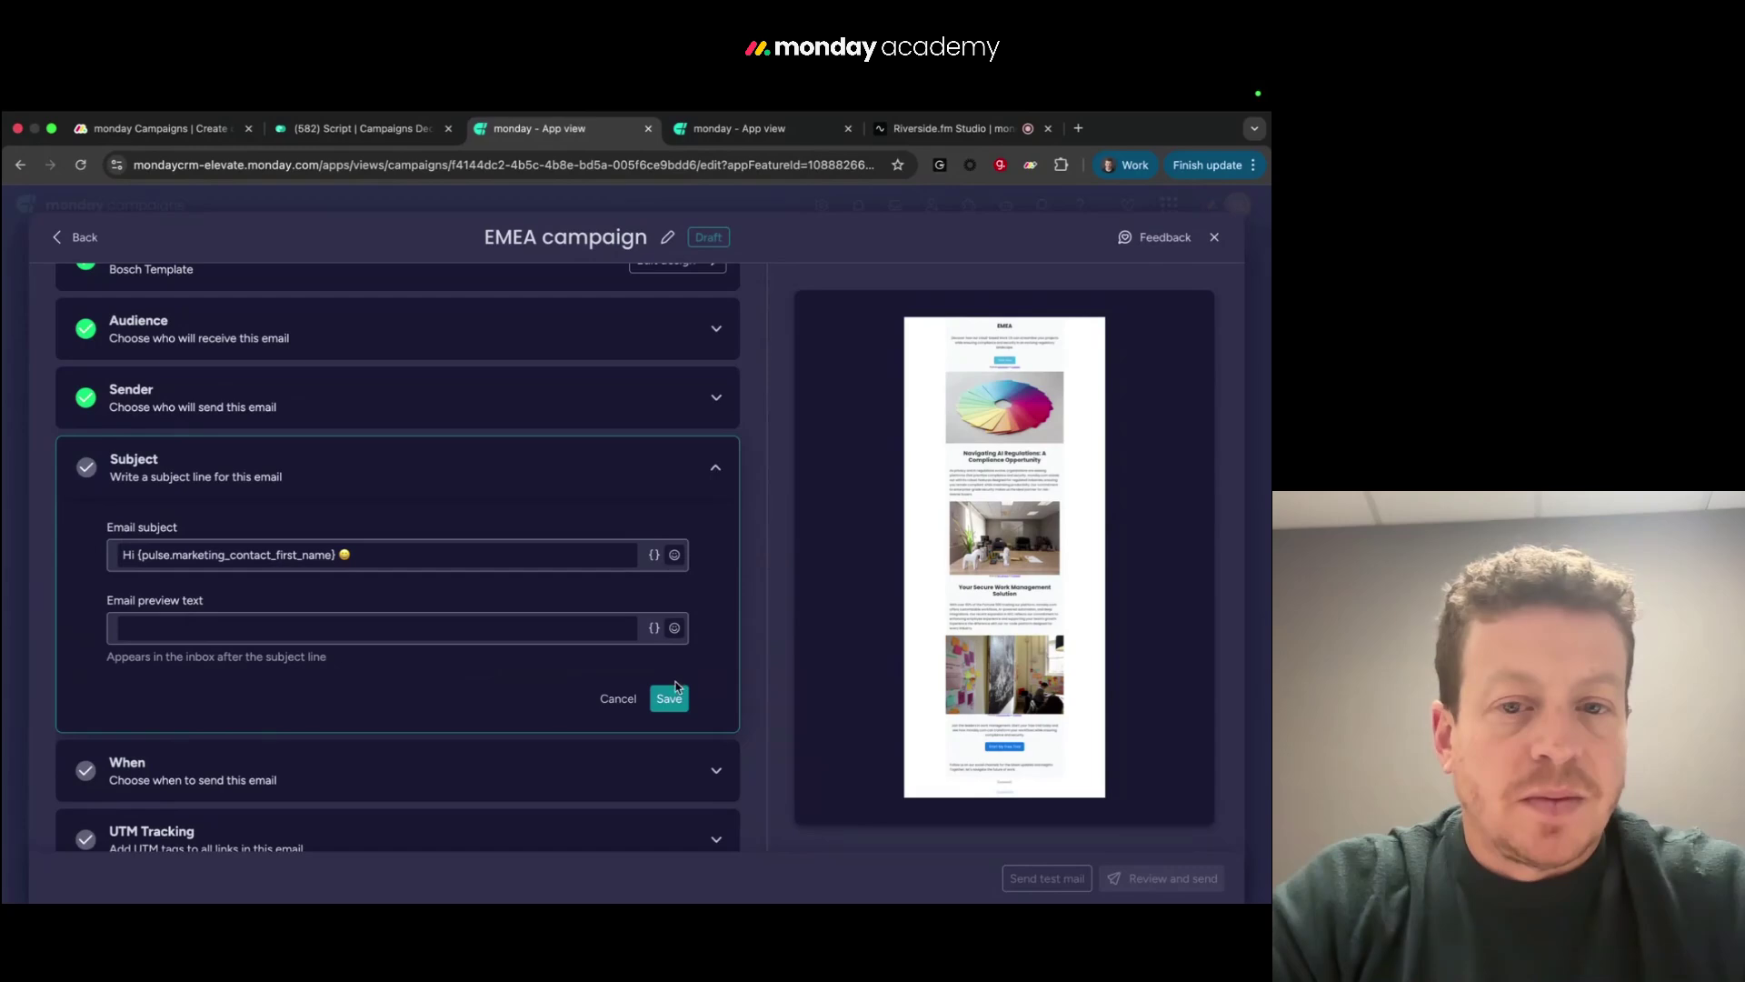
{"action": "left_click", "coordinate": [676, 697]}
Set the campaign's delivery timing to Send now and save it
{"action": "left_click", "coordinate": [417, 615]}
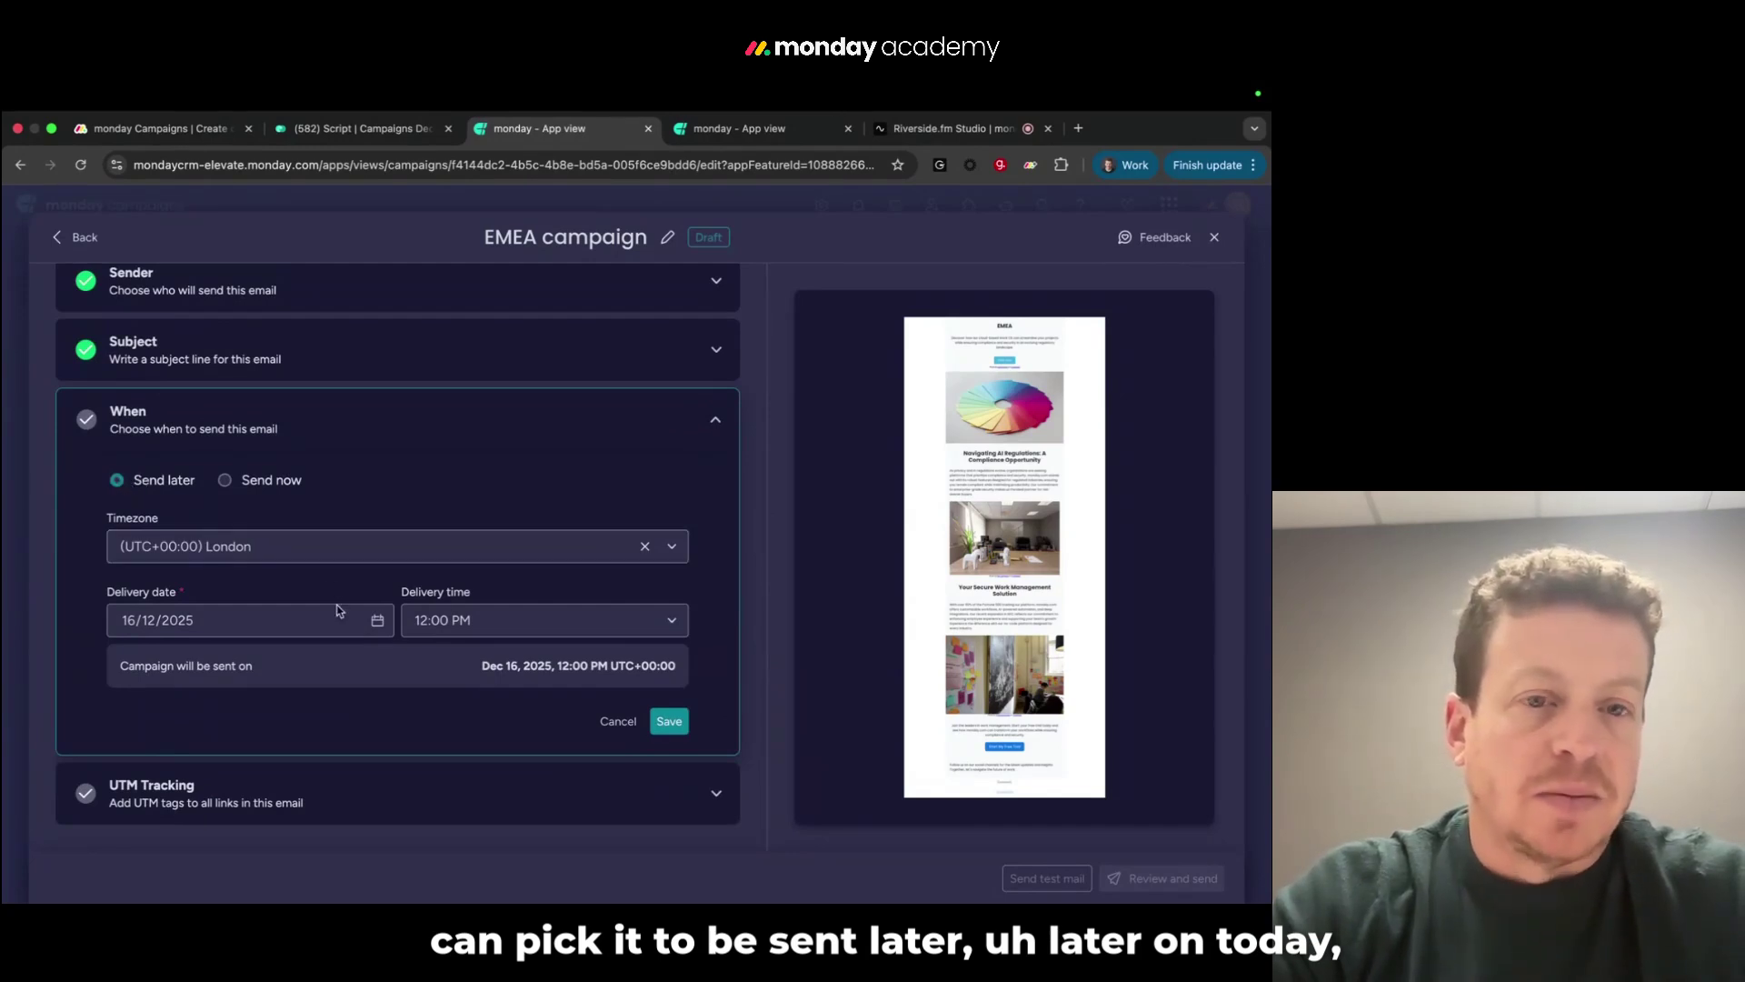
{"action": "left_click", "coordinate": [227, 484]}
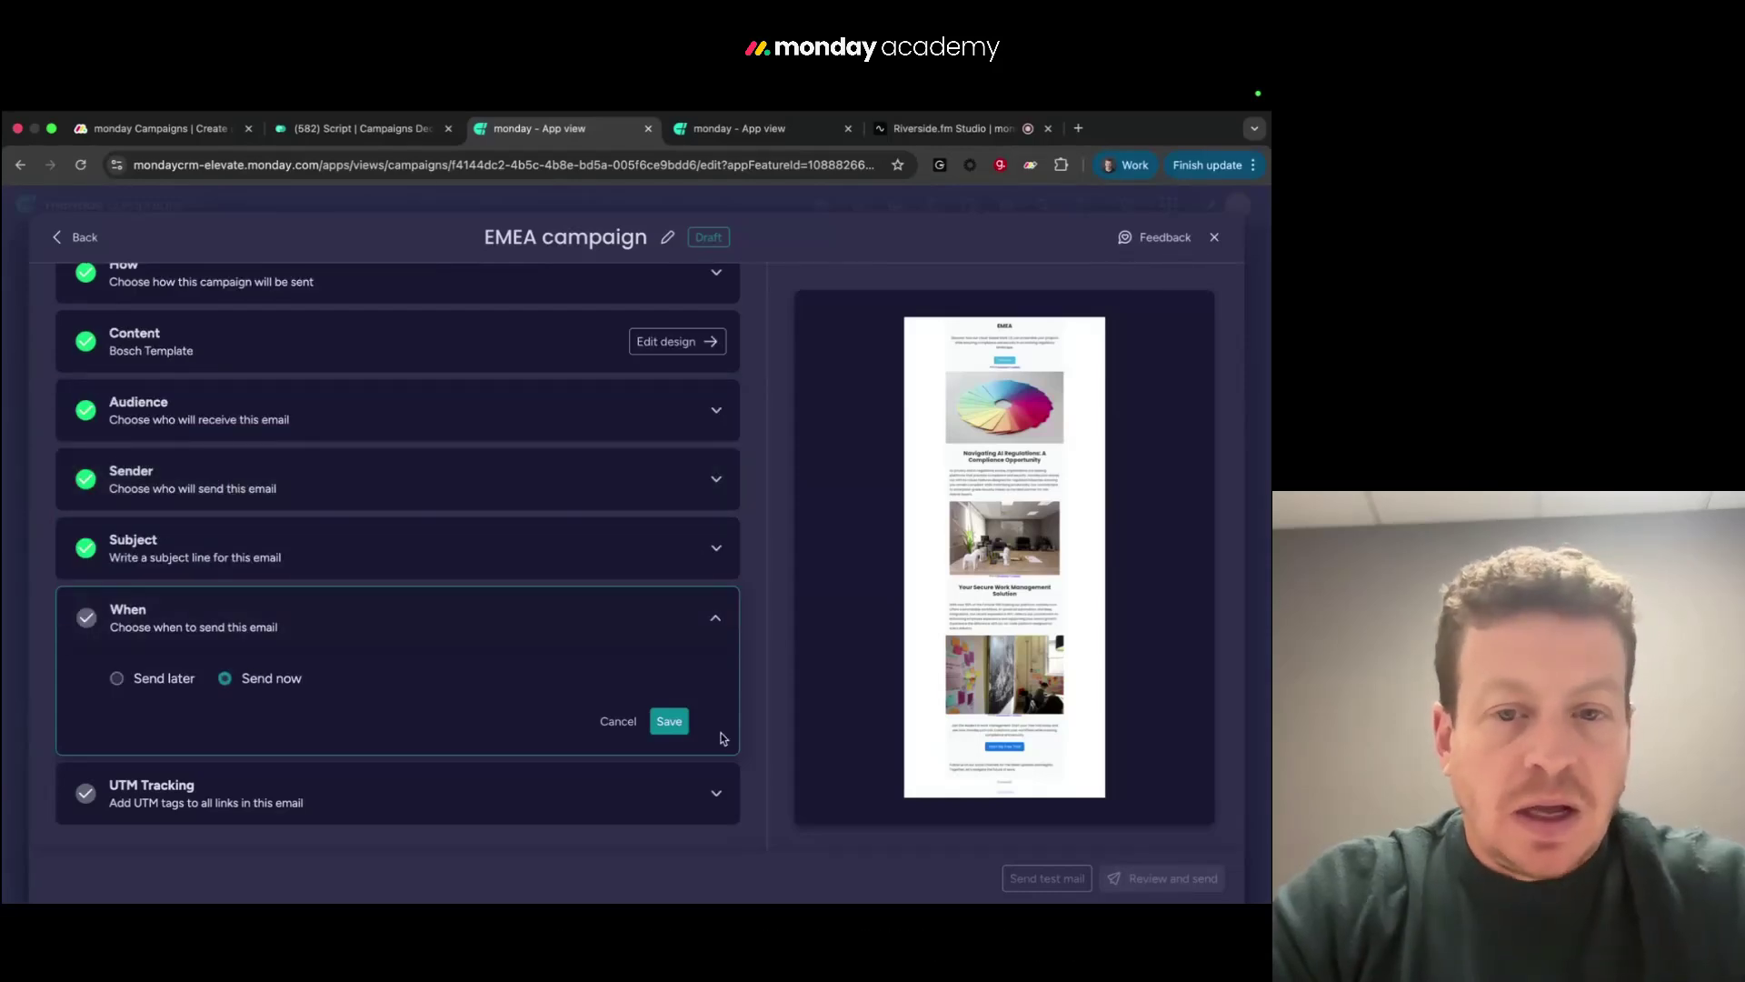
{"action": "left_click", "coordinate": [669, 722]}
Set the UTM tracking term to EMEA and the content to email_for_christmas, then save the tracking tags
{"action": "scroll", "coordinate": [528, 561], "scroll_direction": "down", "scroll_amount": 5}
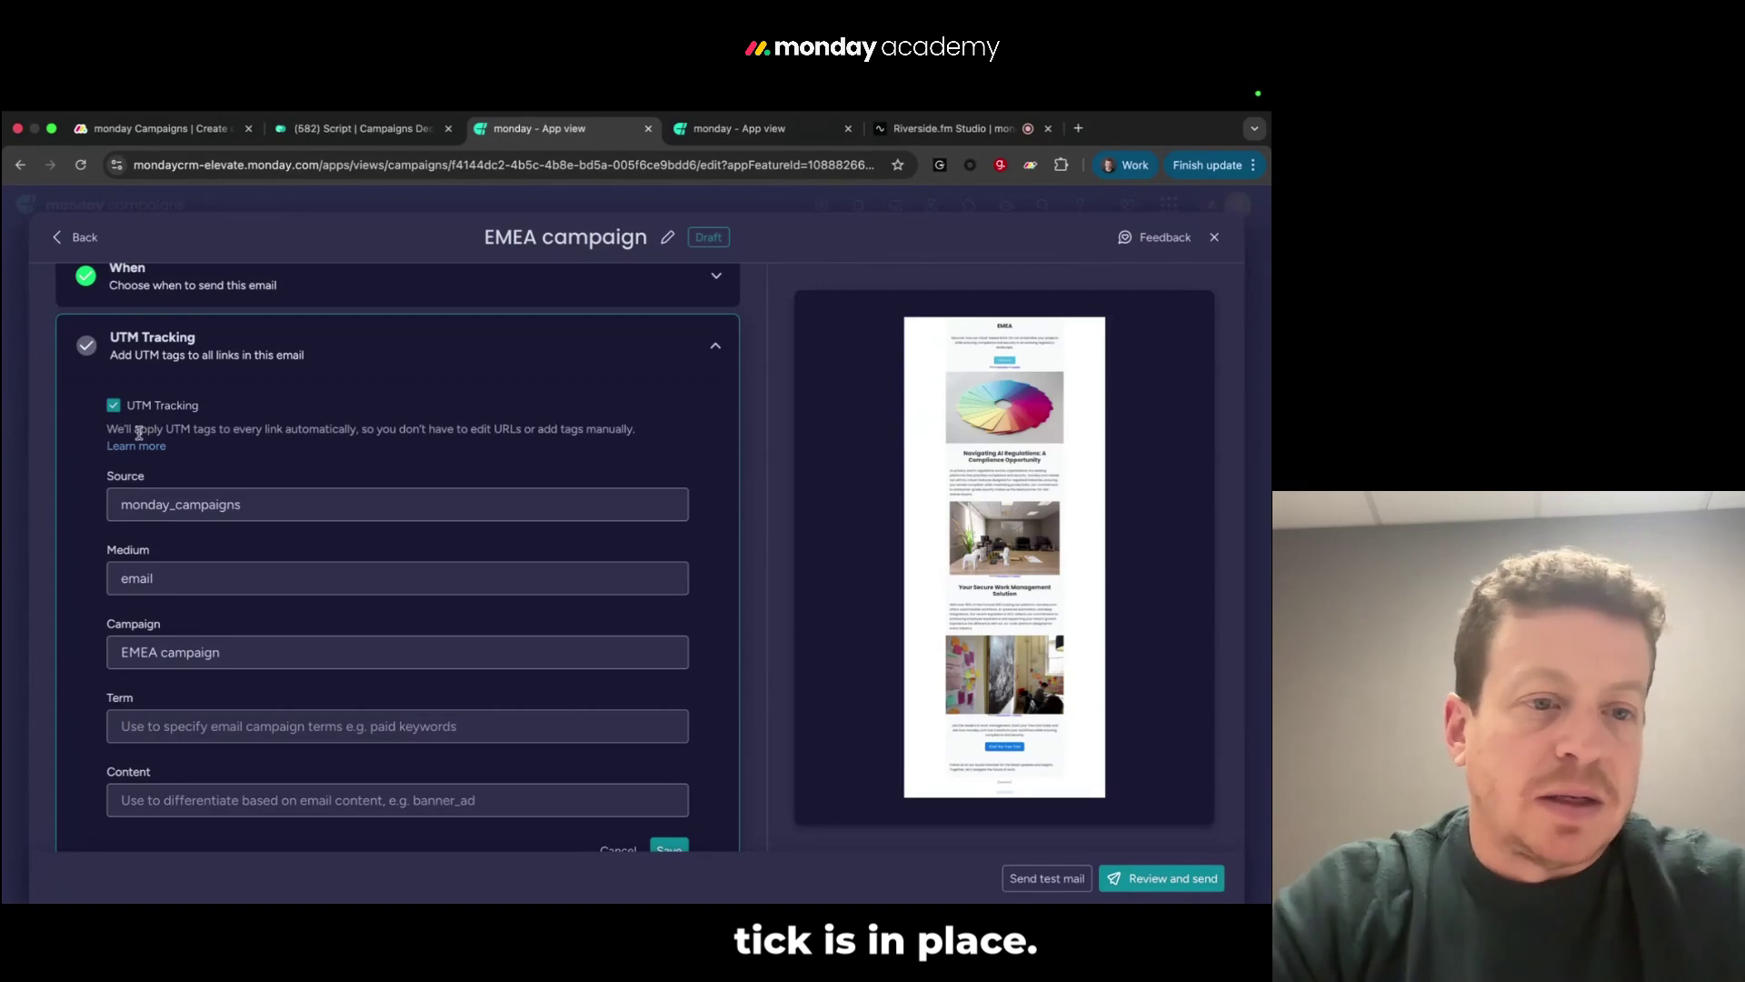
{"action": "left_click", "coordinate": [175, 728]}
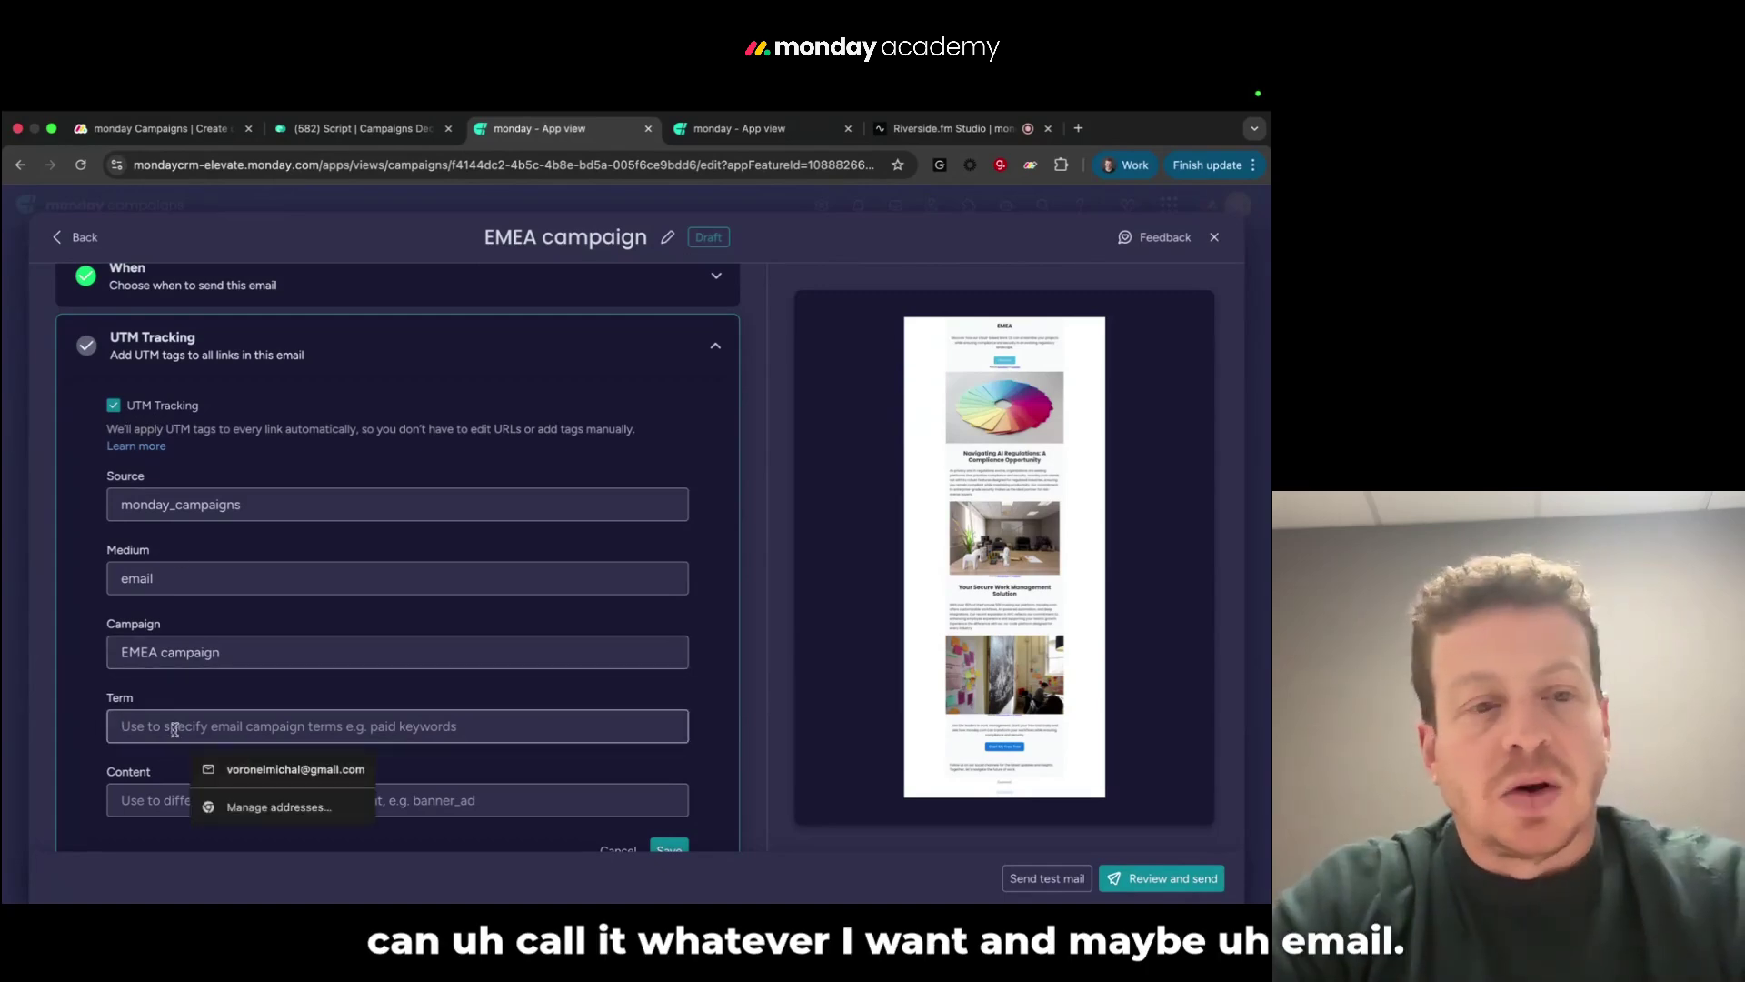
{"action": "type", "text": "EMEA"}
{"action": "scroll", "coordinate": [272, 709], "scroll_direction": "down", "scroll_amount": 1}
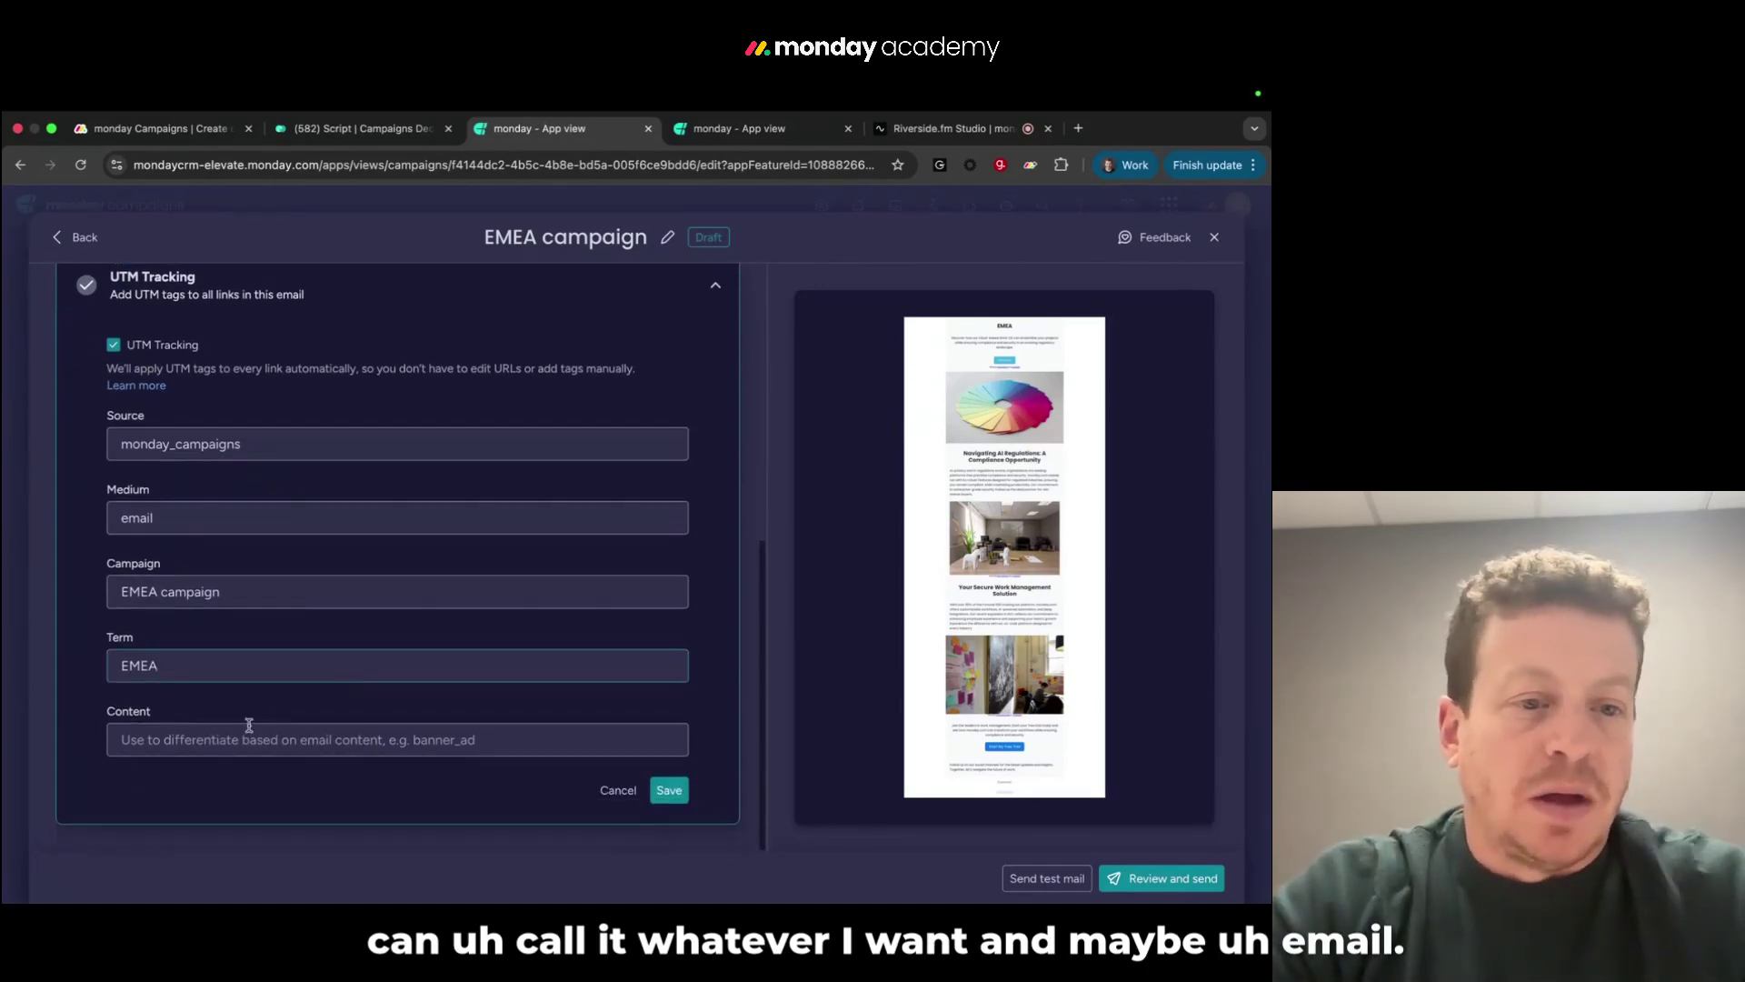
{"action": "left_click", "coordinate": [249, 728]}
{"action": "type", "text": "email for"}
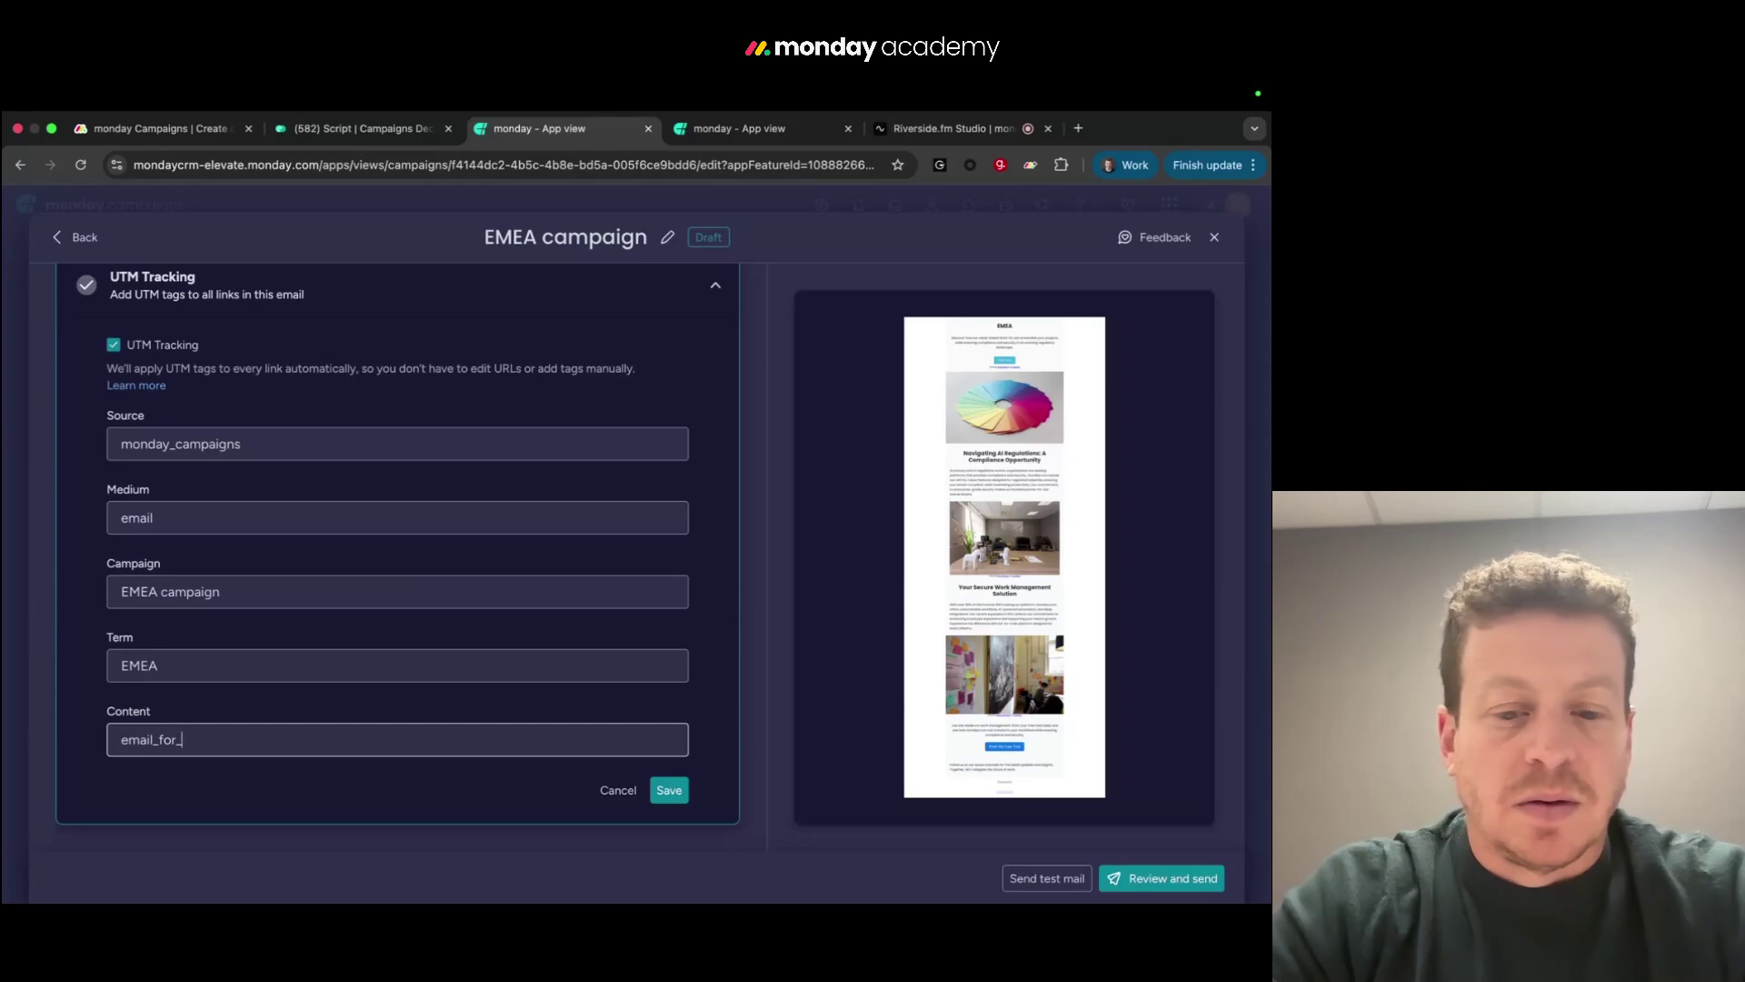
{"action": "type", "text": "_christ"}
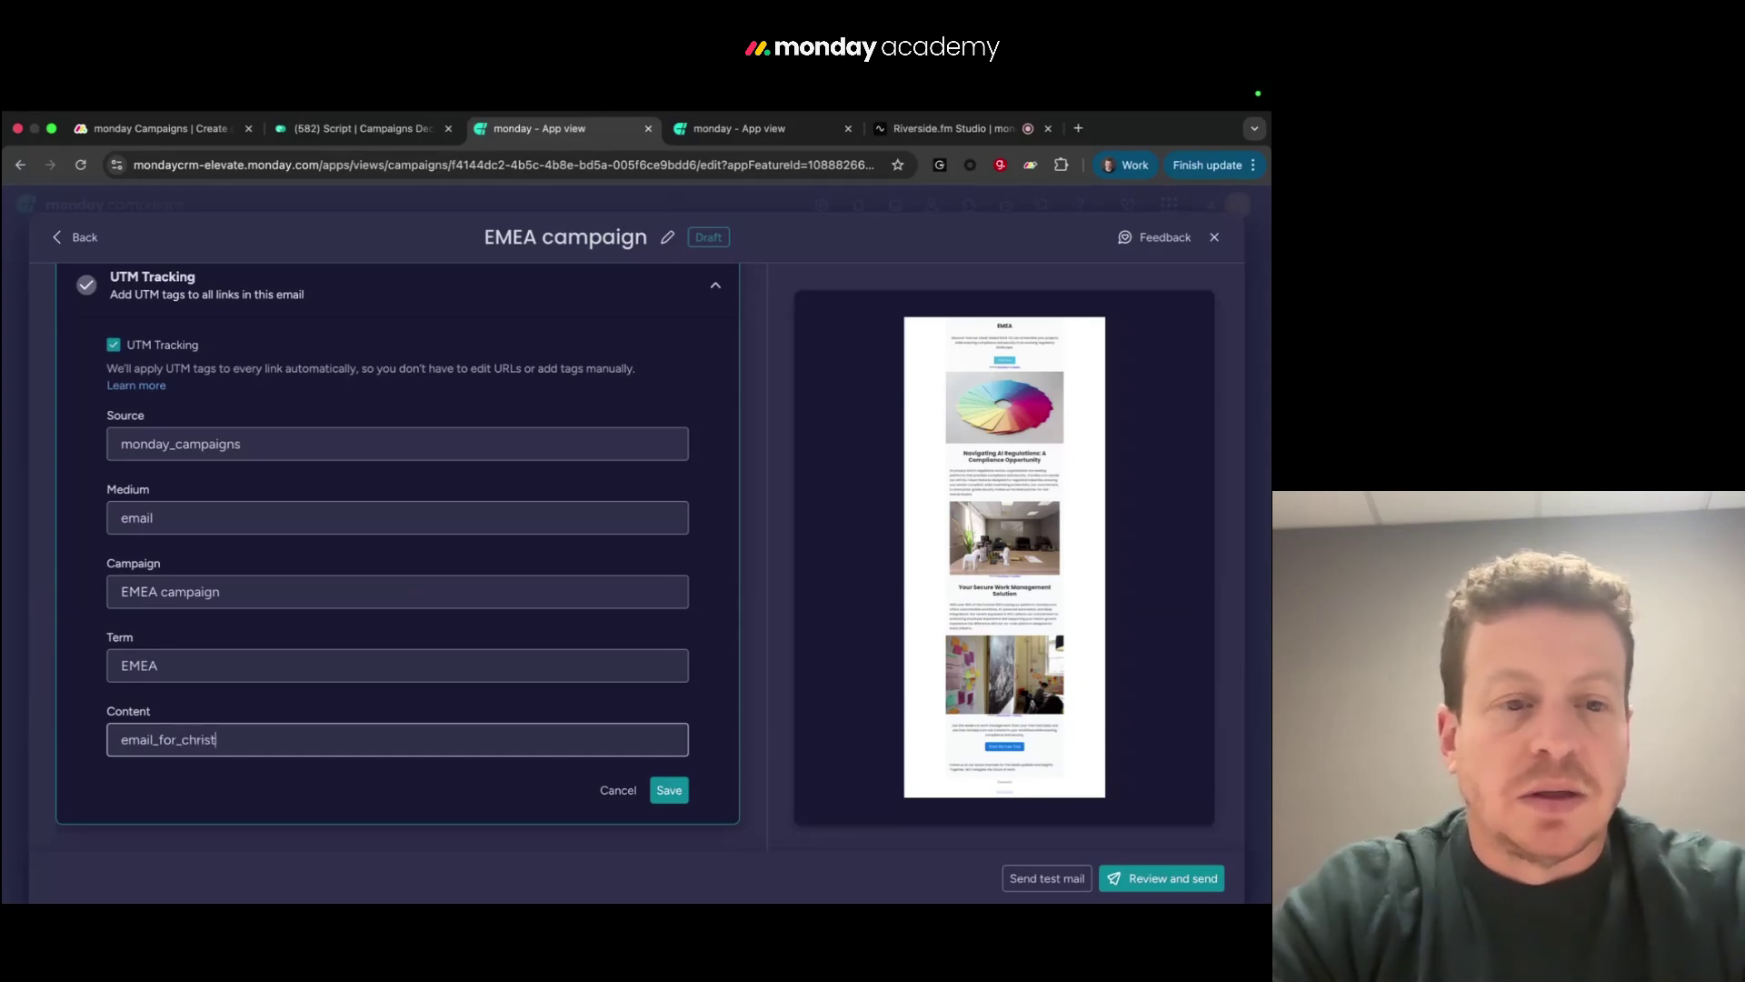
{"action": "type", "text": "mas"}
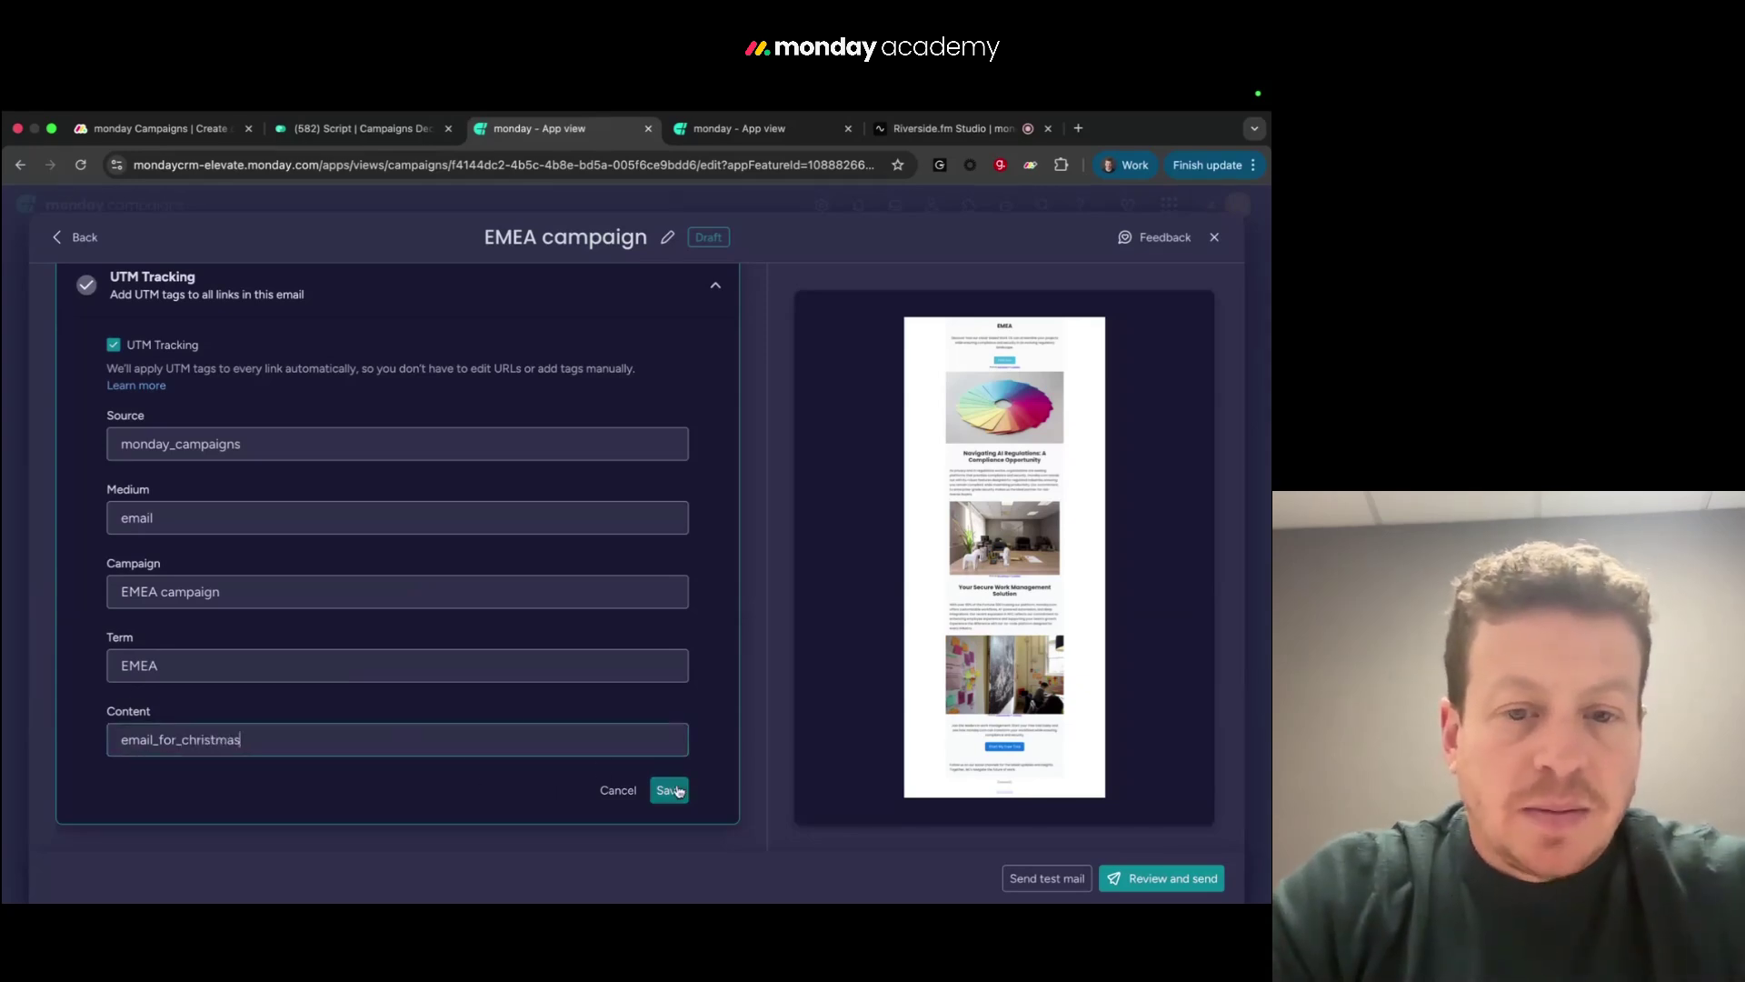
{"action": "left_click", "coordinate": [674, 790]}
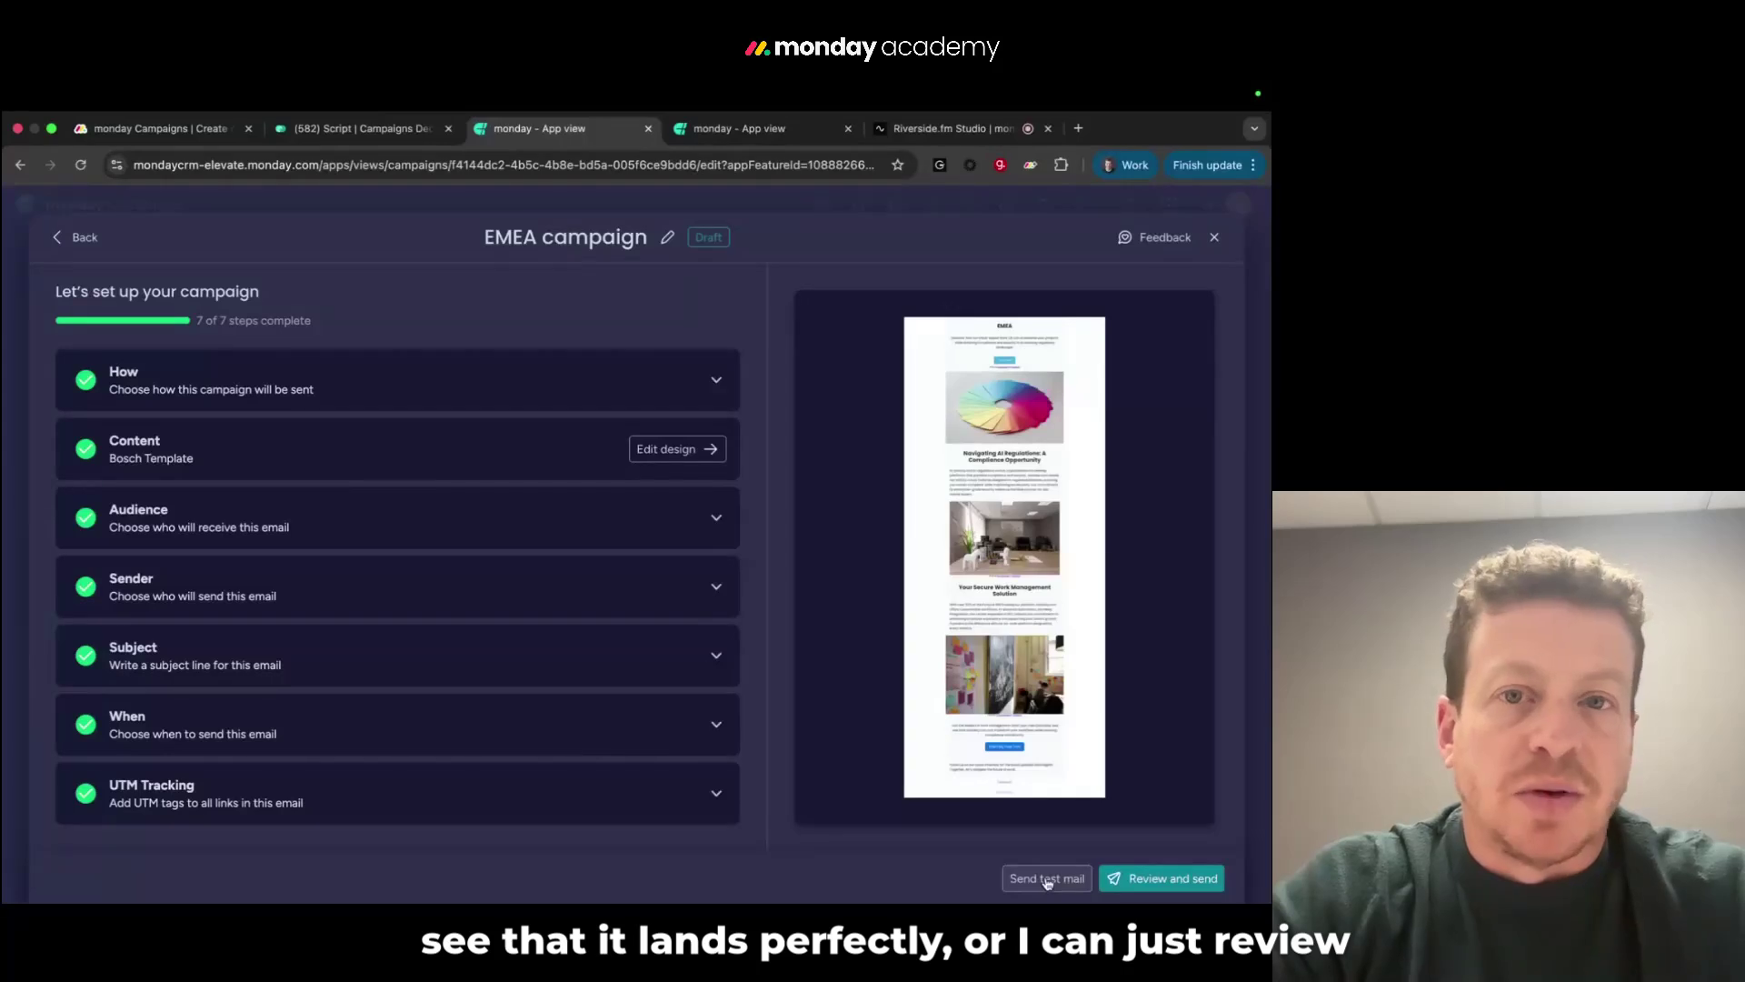
Review the completed EMEA campaign and send it
{"action": "left_click", "coordinate": [1167, 880]}
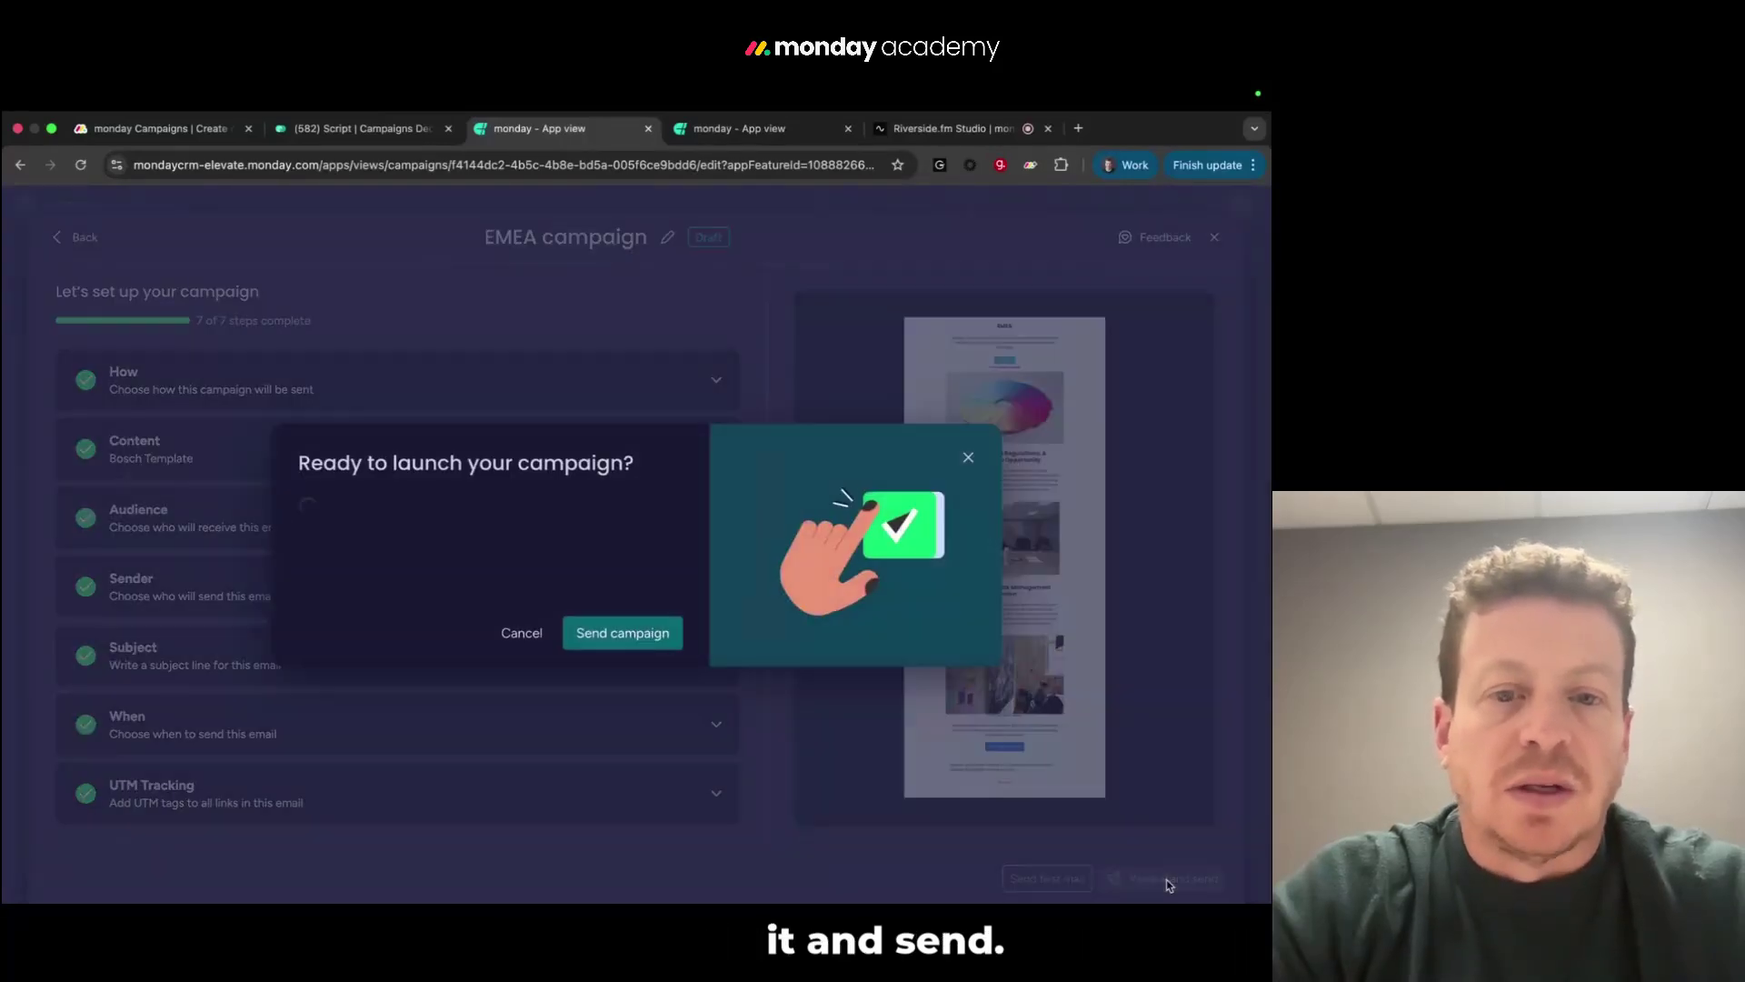
{"action": "left_click", "coordinate": [636, 639]}
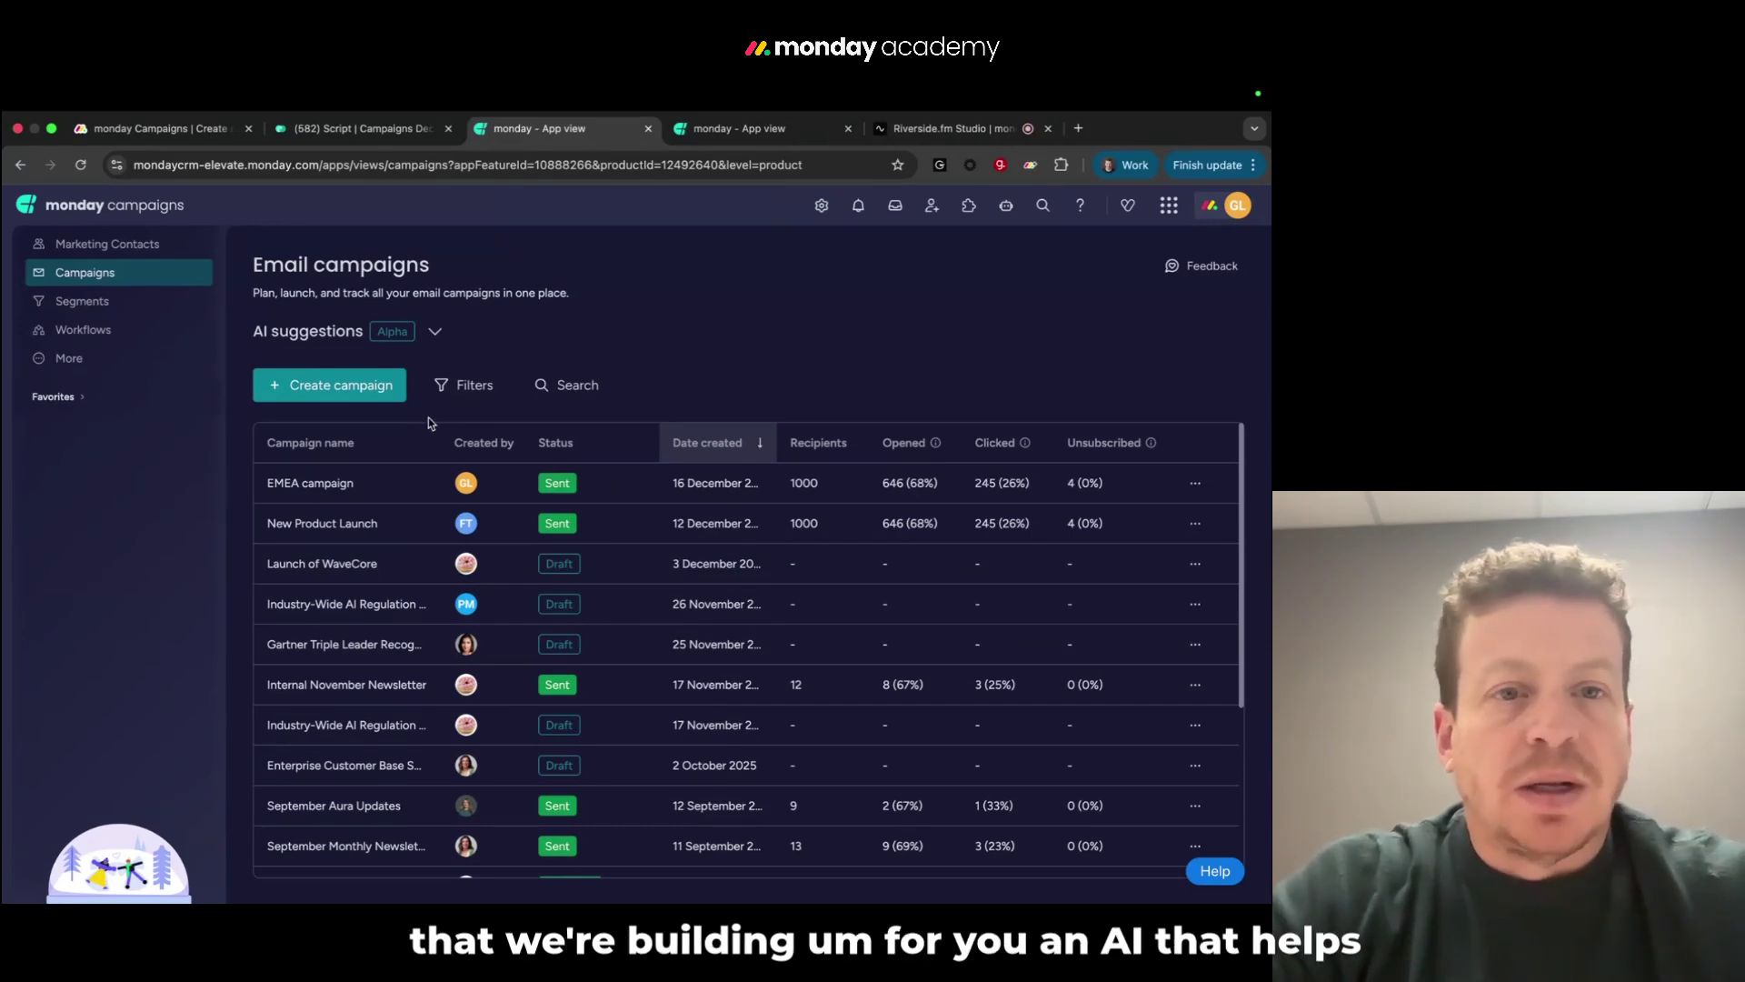
Expand the AI suggestions for campaigns and examine the first and next set of suggestion cards
{"action": "left_click", "coordinate": [436, 334]}
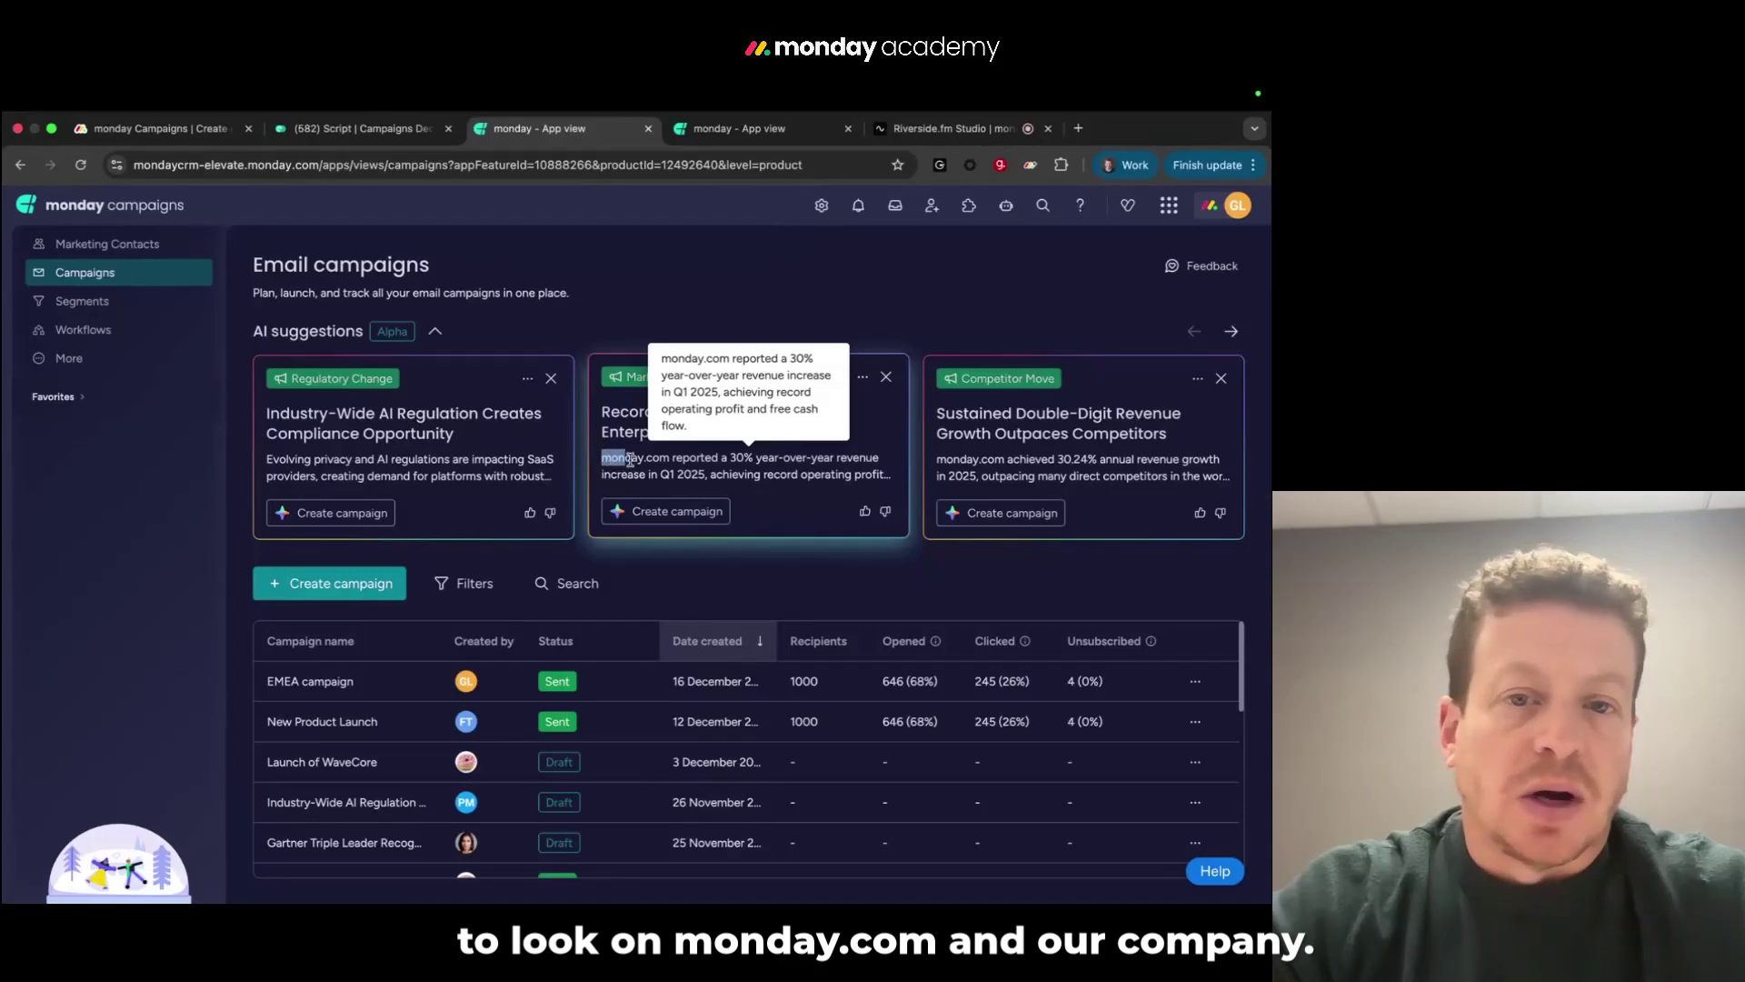
{"action": "left_click_drag", "start_coordinate": [661, 463], "coordinate": [669, 460]}
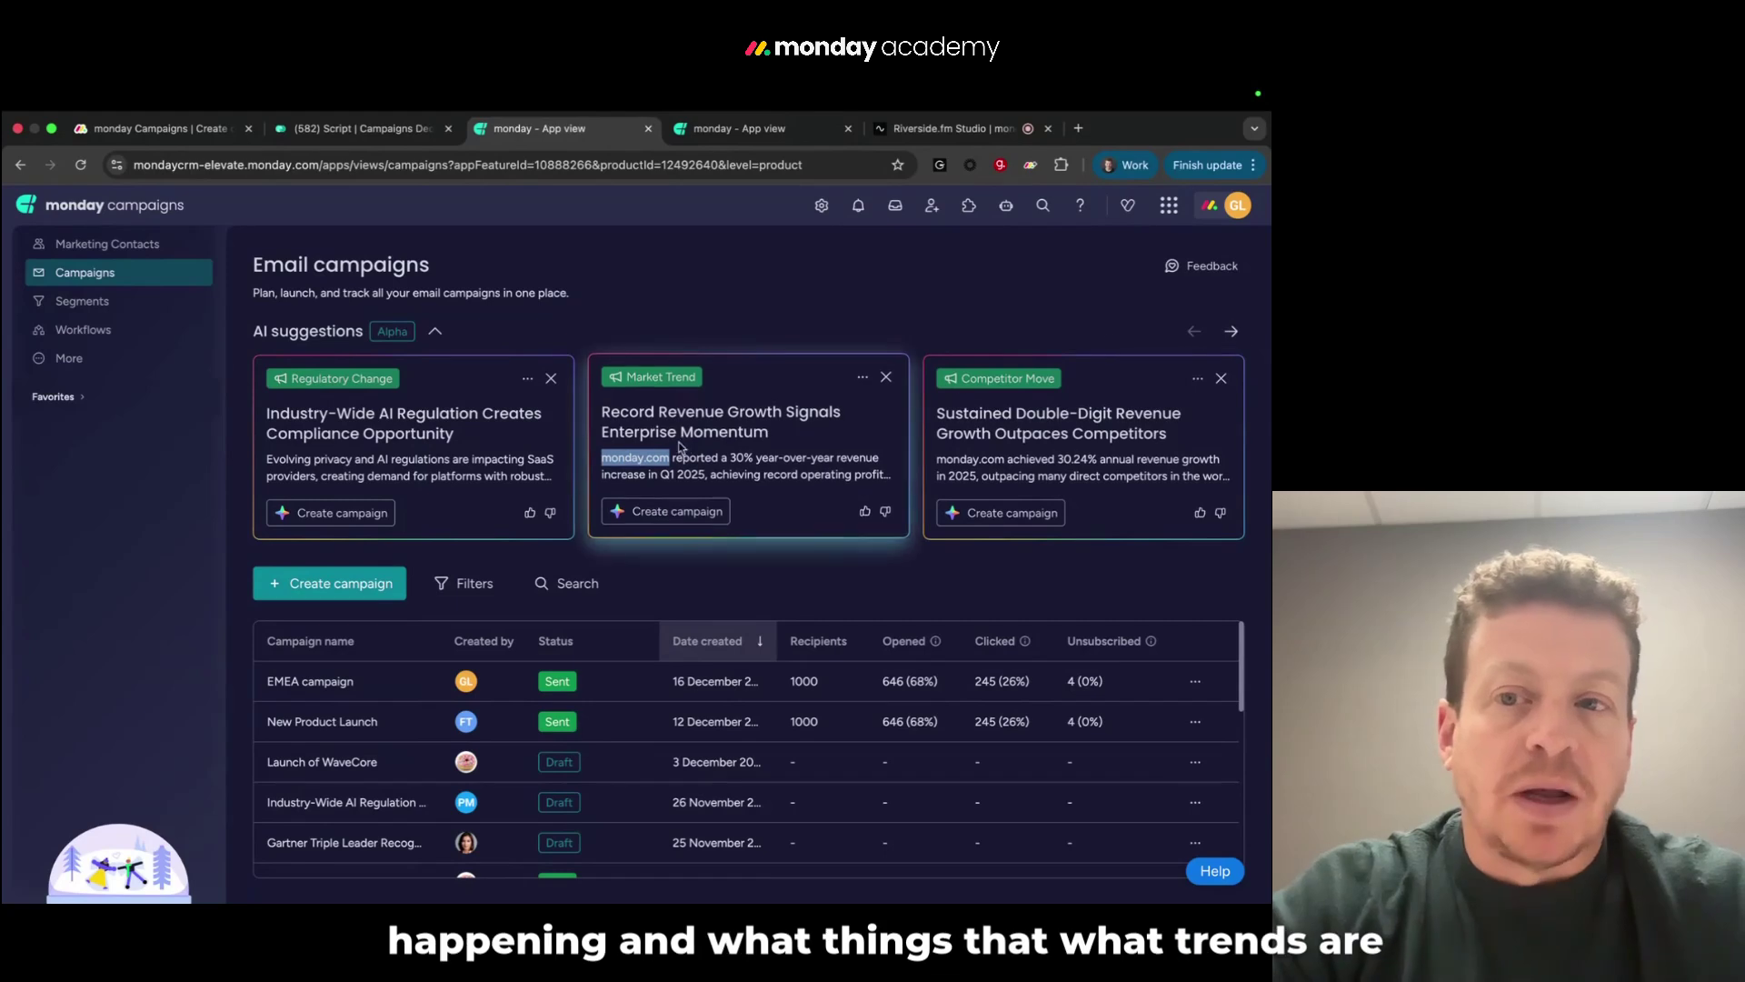
{"action": "left_click", "coordinate": [1232, 332]}
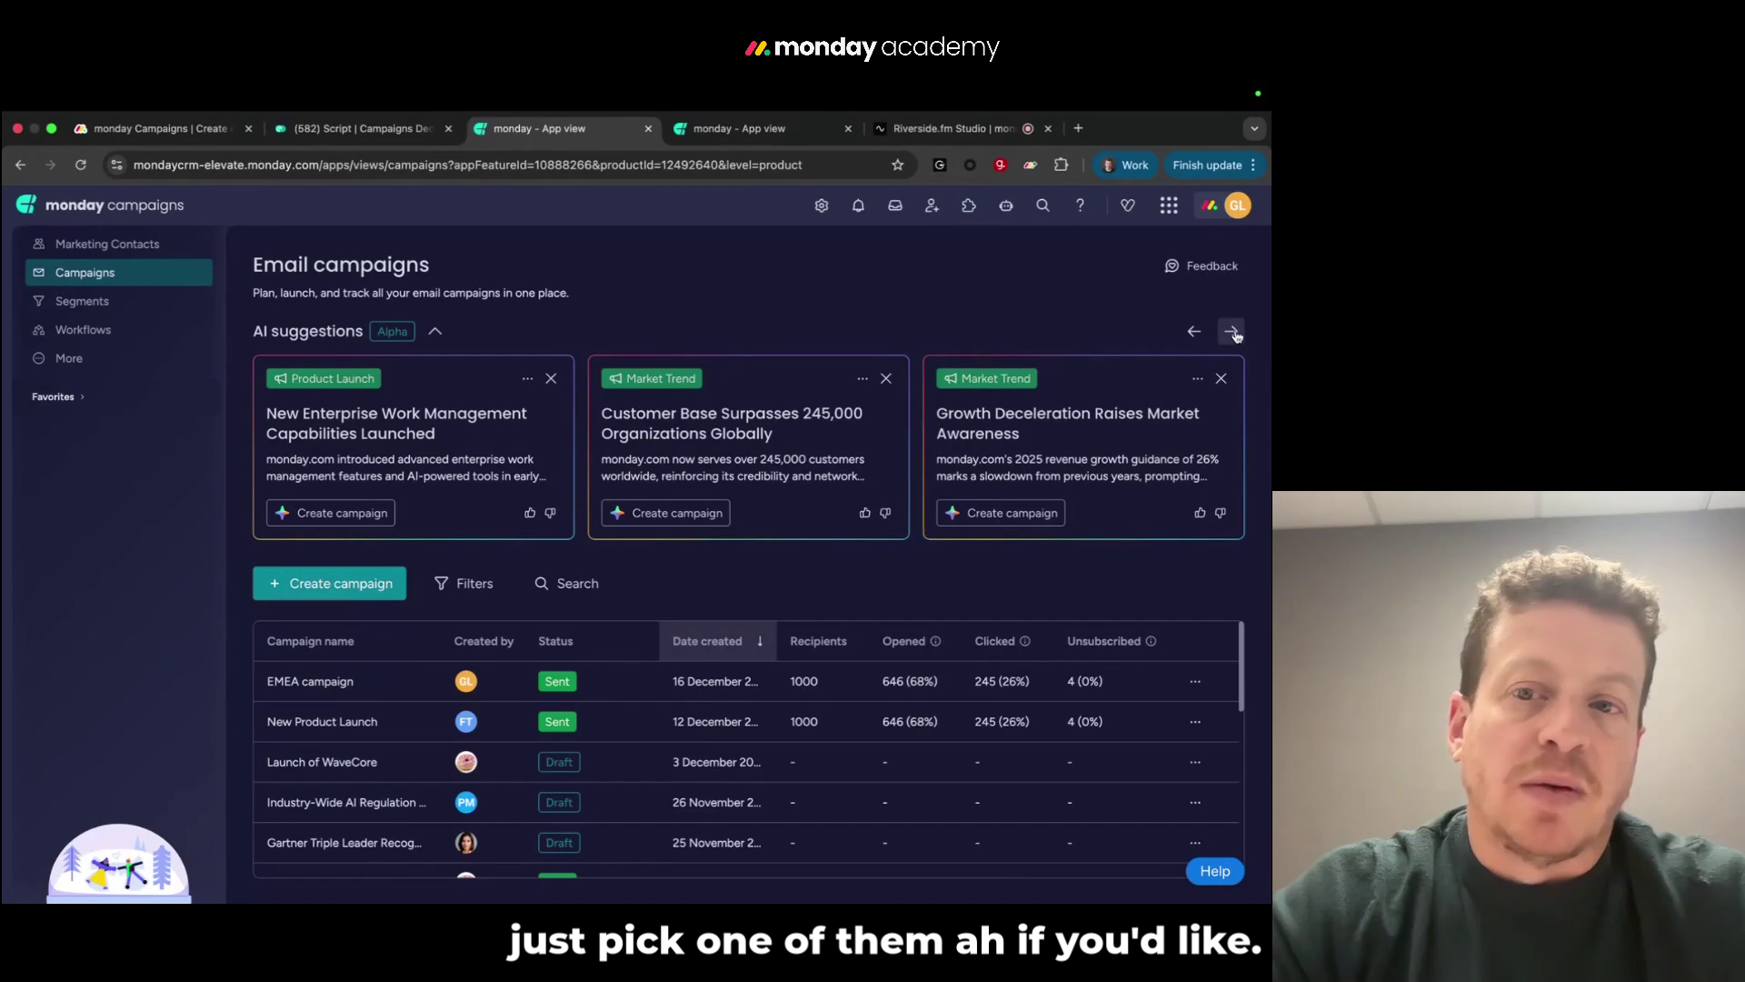
View the AI insight source of the Growth Deceleration Raises Market Awareness suggestion and close it
{"action": "left_click", "coordinate": [1198, 377]}
{"action": "left_click", "coordinate": [1040, 411]}
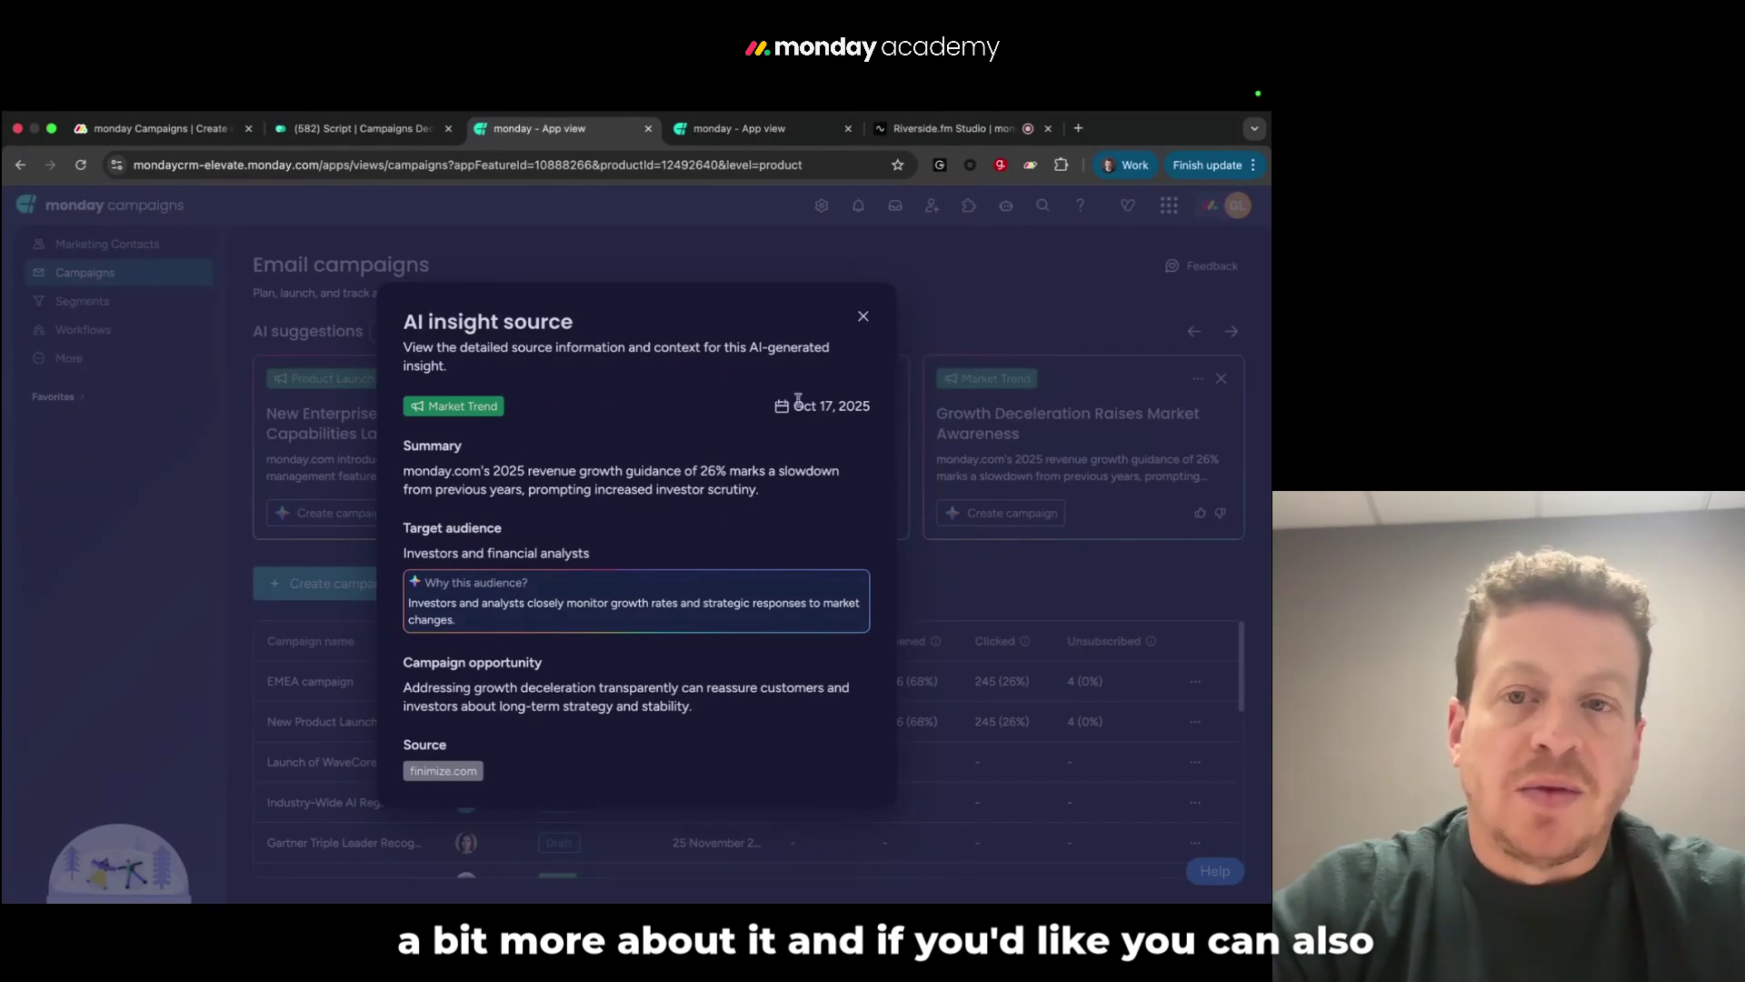
{"action": "left_click", "coordinate": [863, 316]}
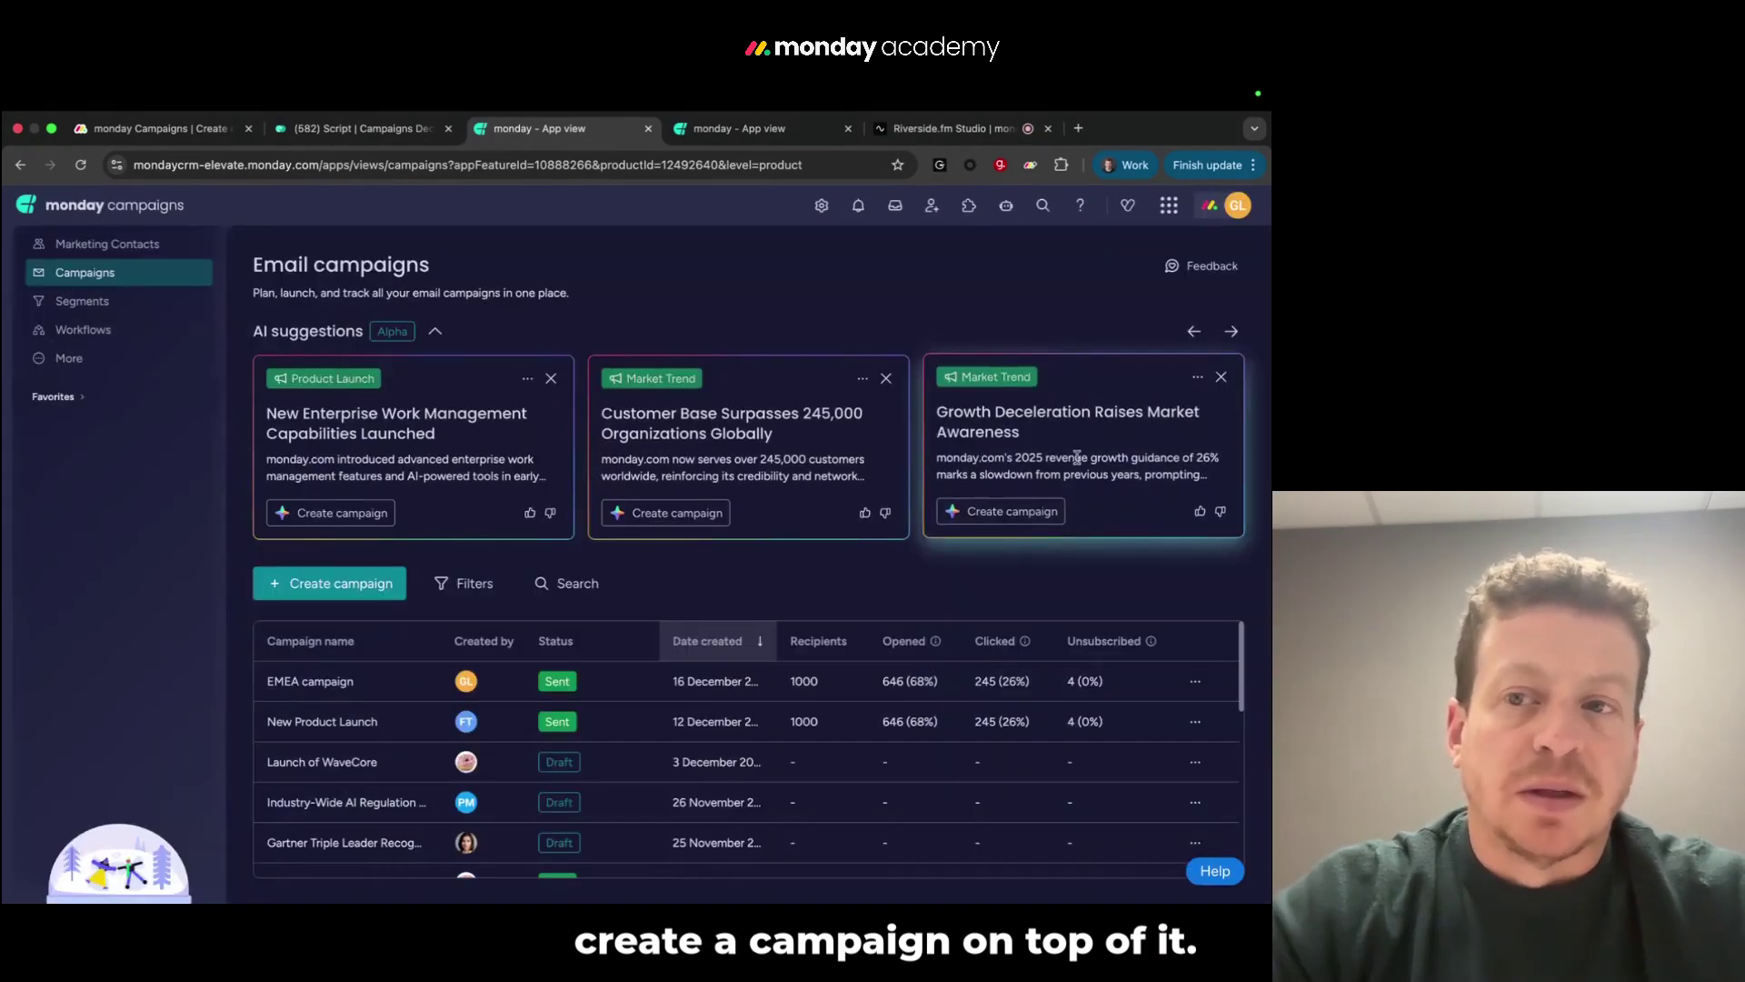
Browse the next and previous sets of AI campaign suggestions and collapse the suggestions section
{"action": "left_click", "coordinate": [1232, 332]}
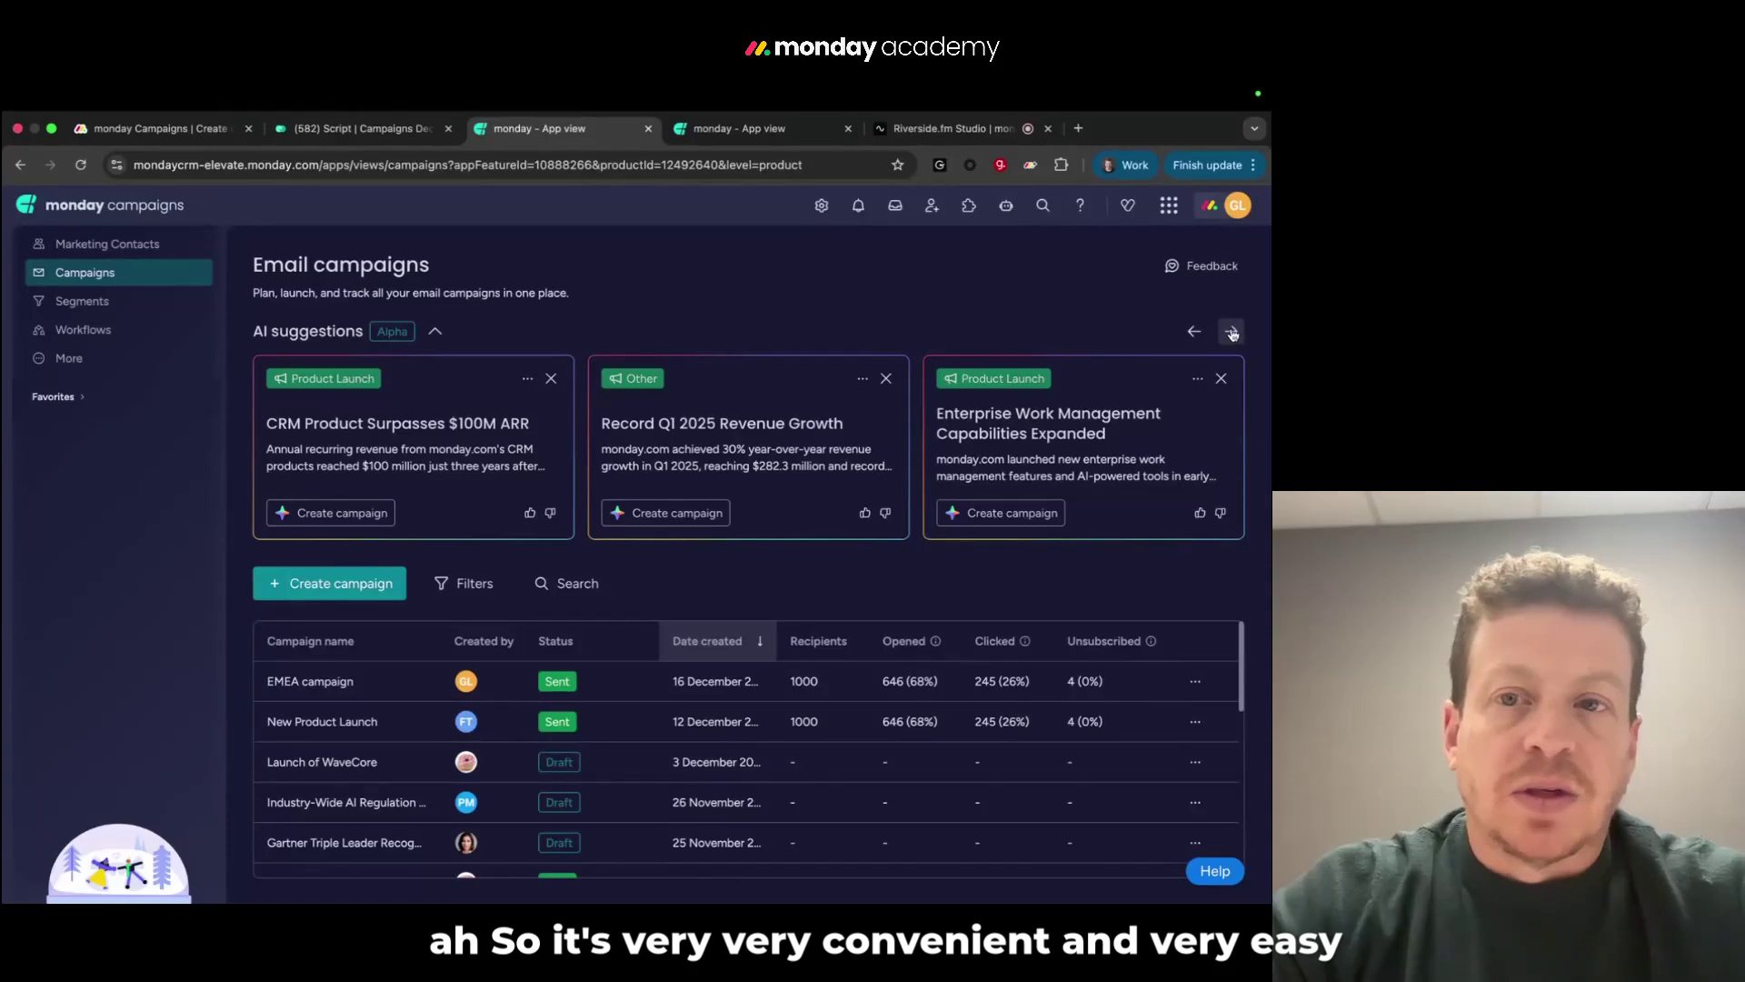
{"action": "left_click", "coordinate": [1194, 332]}
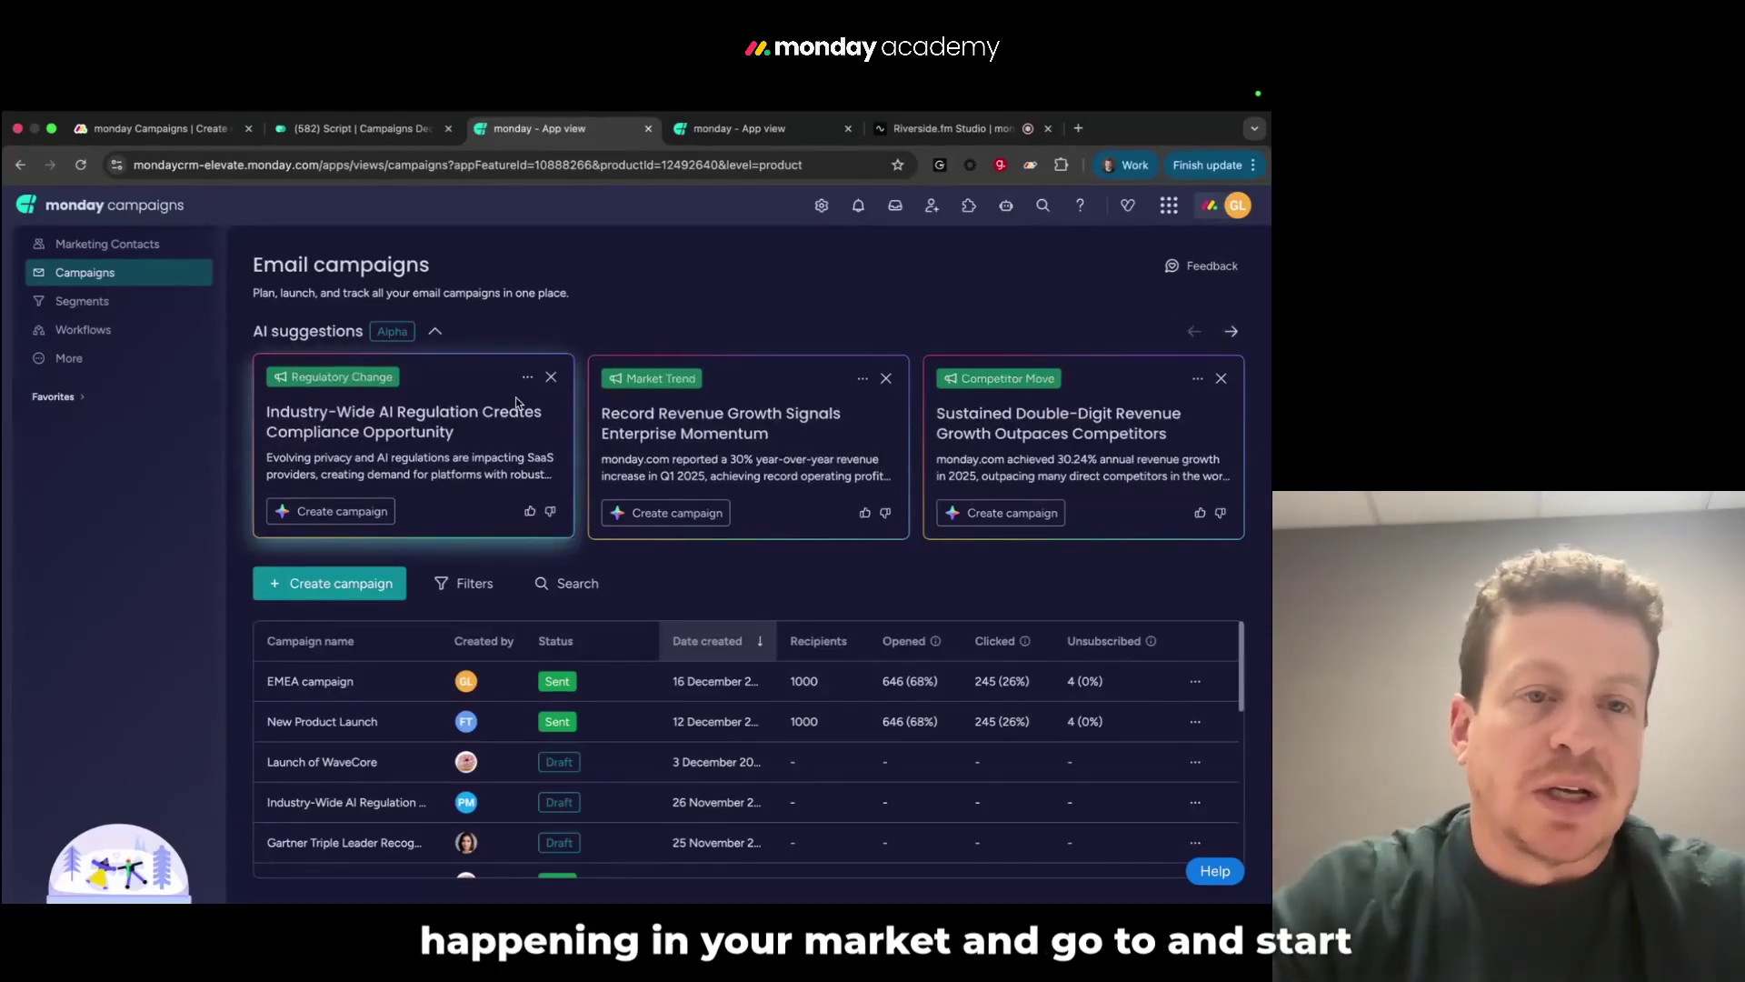
{"action": "left_click", "coordinate": [436, 332]}
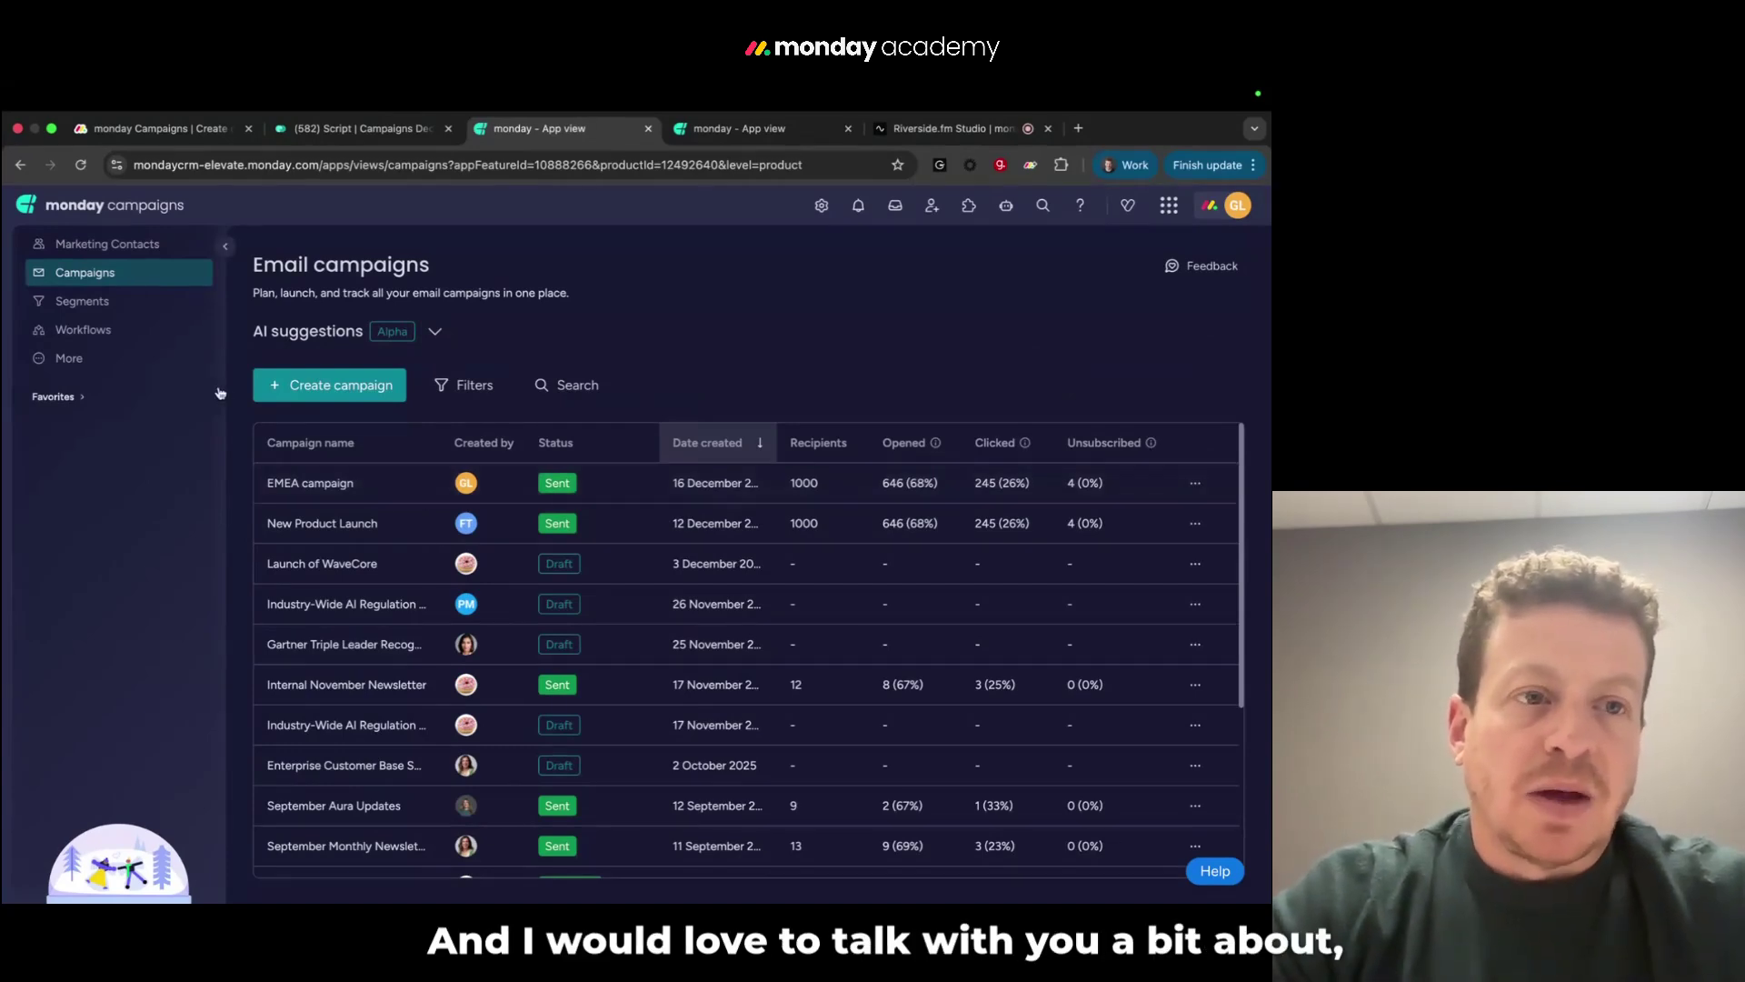
Switch to the campaigns Webinar presentation in Google Slides and exit its full-screen slideshow
{"action": "key", "text": "ctrl+Right"}
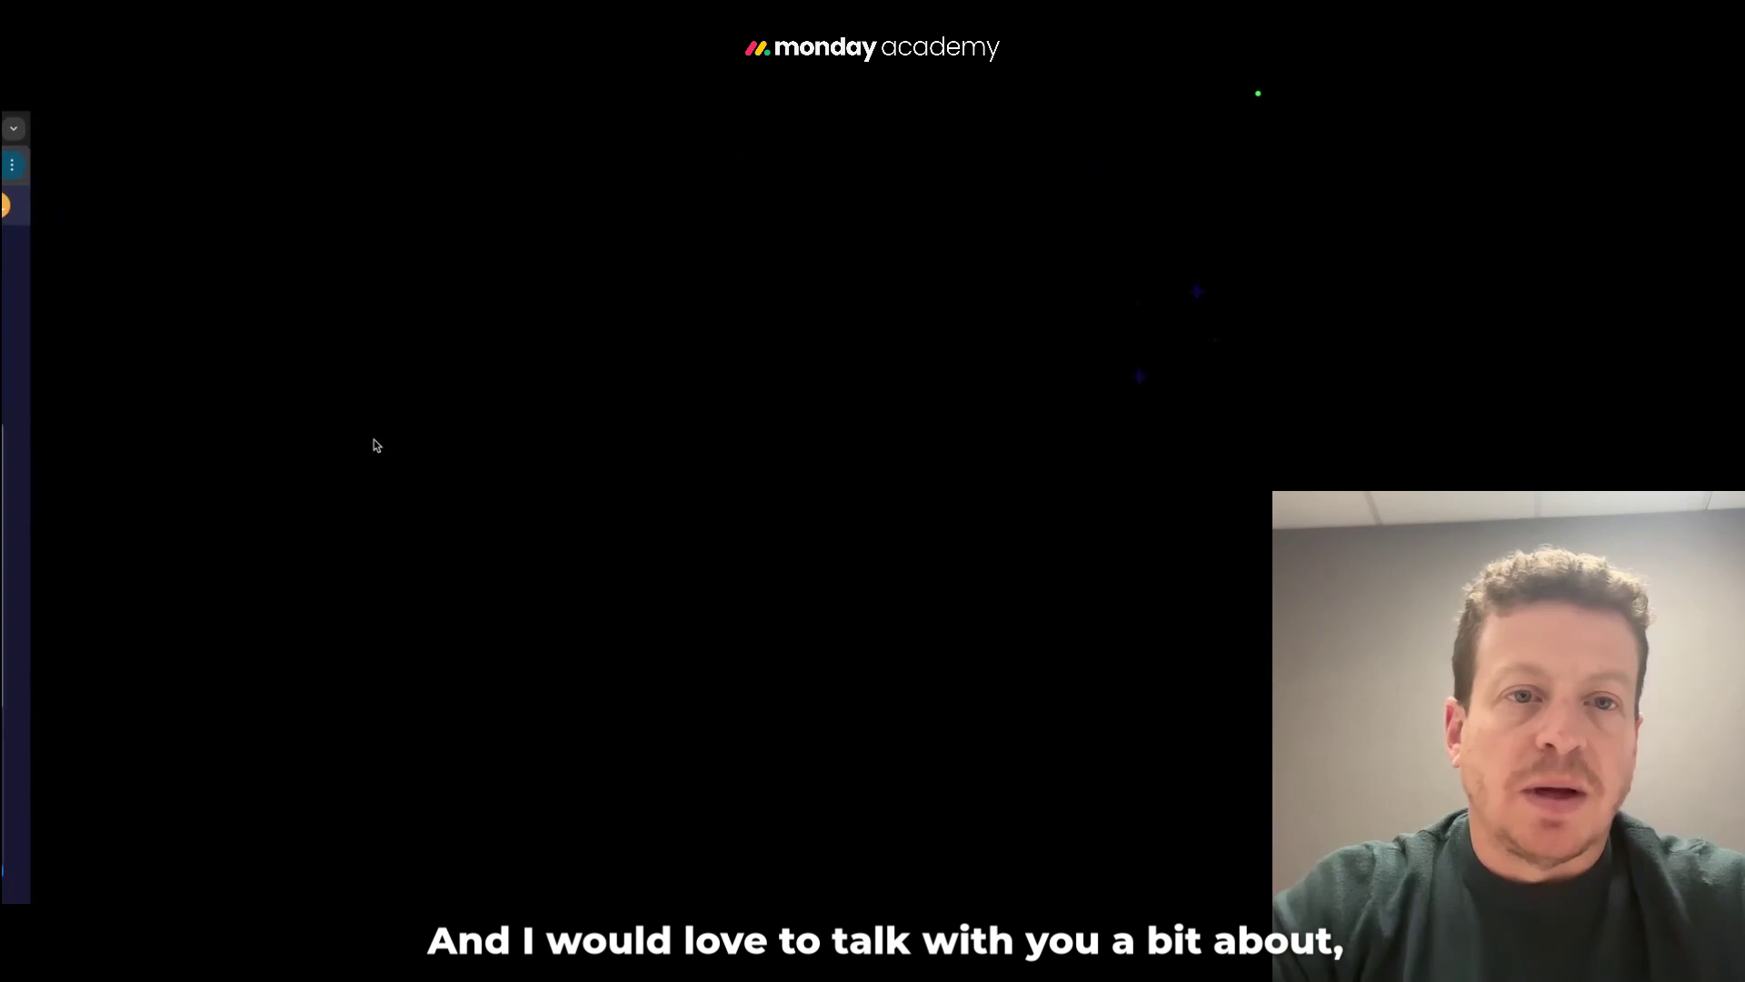
{"action": "key", "text": "ctrl+Left"}
{"action": "key", "text": "ctrl+Left"}
{"action": "key", "text": "ctrl+Right"}
{"action": "key", "text": "ctrl+Right"}
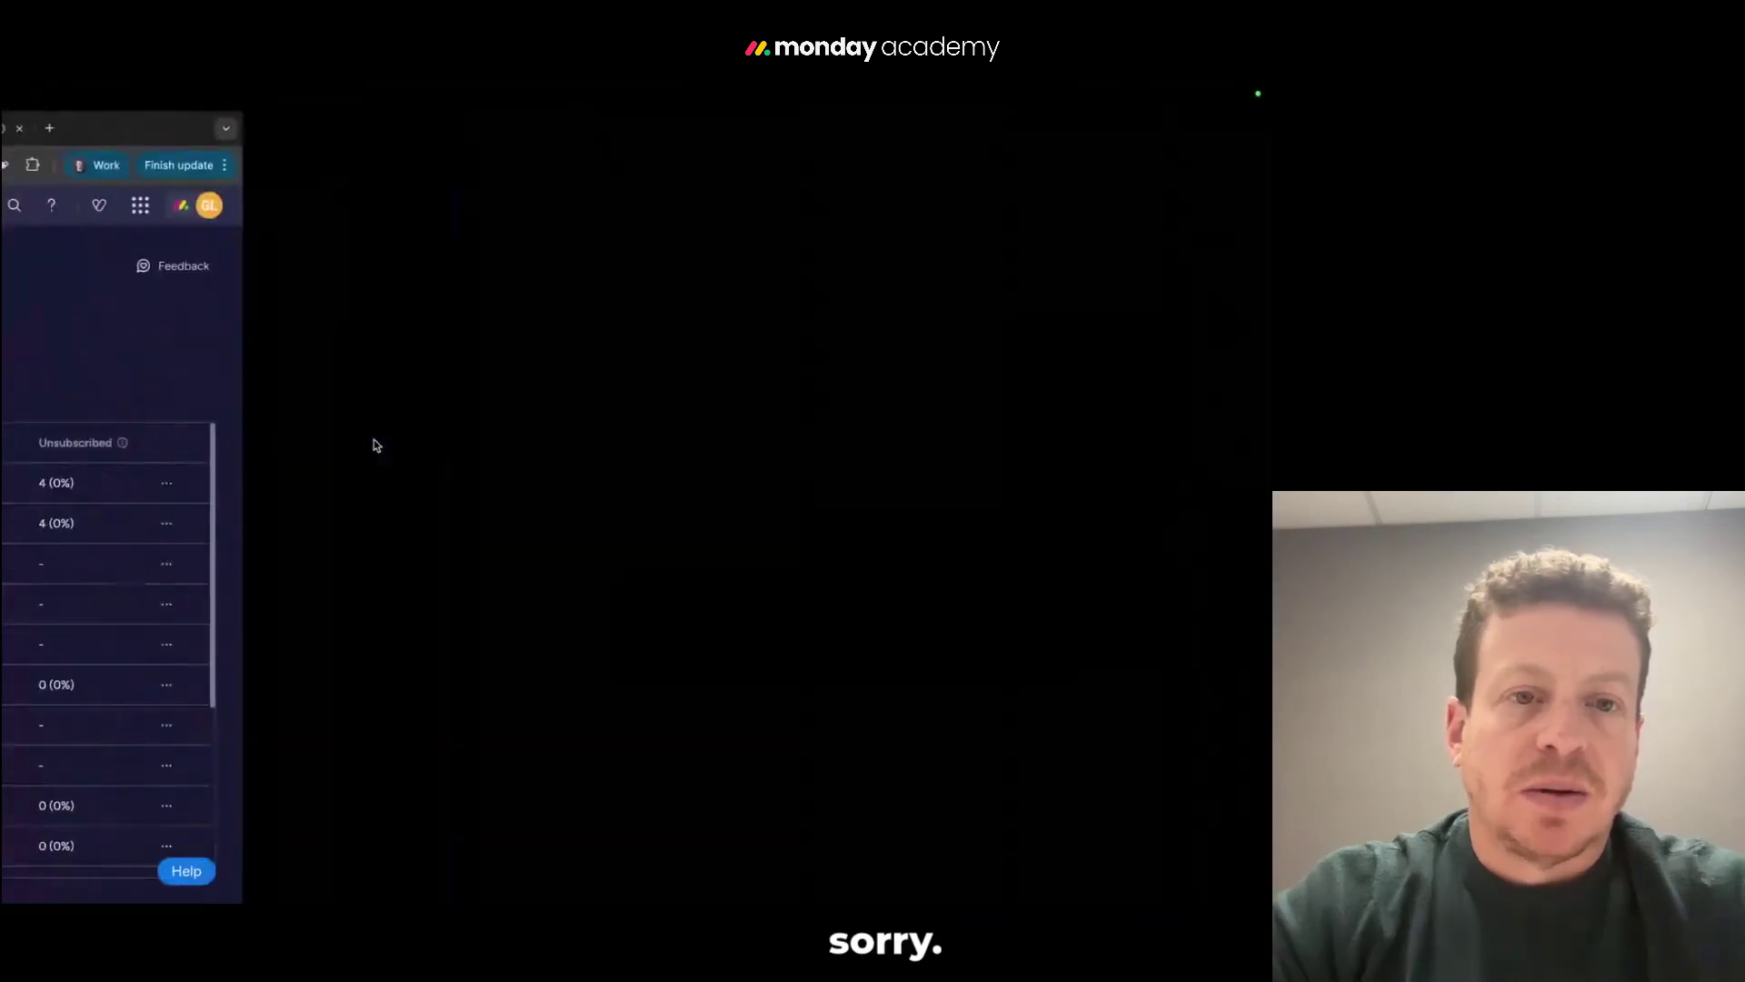
{"action": "key", "text": "ctrl+Right"}
{"action": "key", "text": "ctrl+Left"}
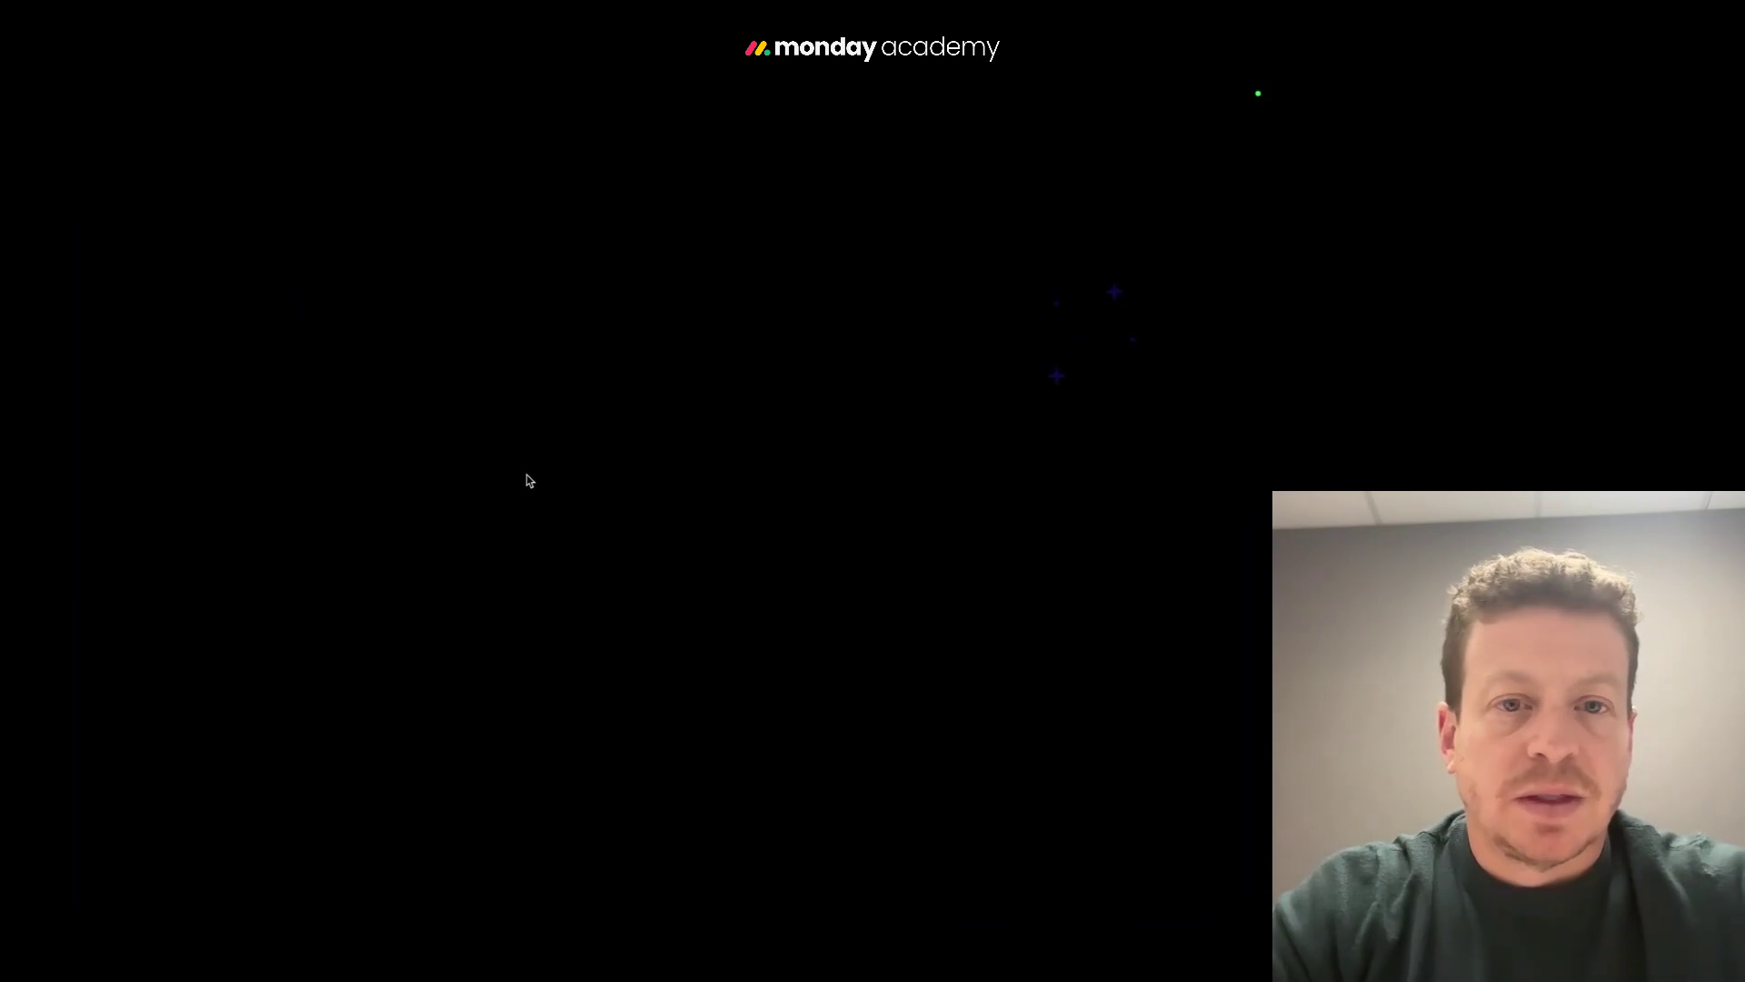
{"action": "key", "text": "Escape"}
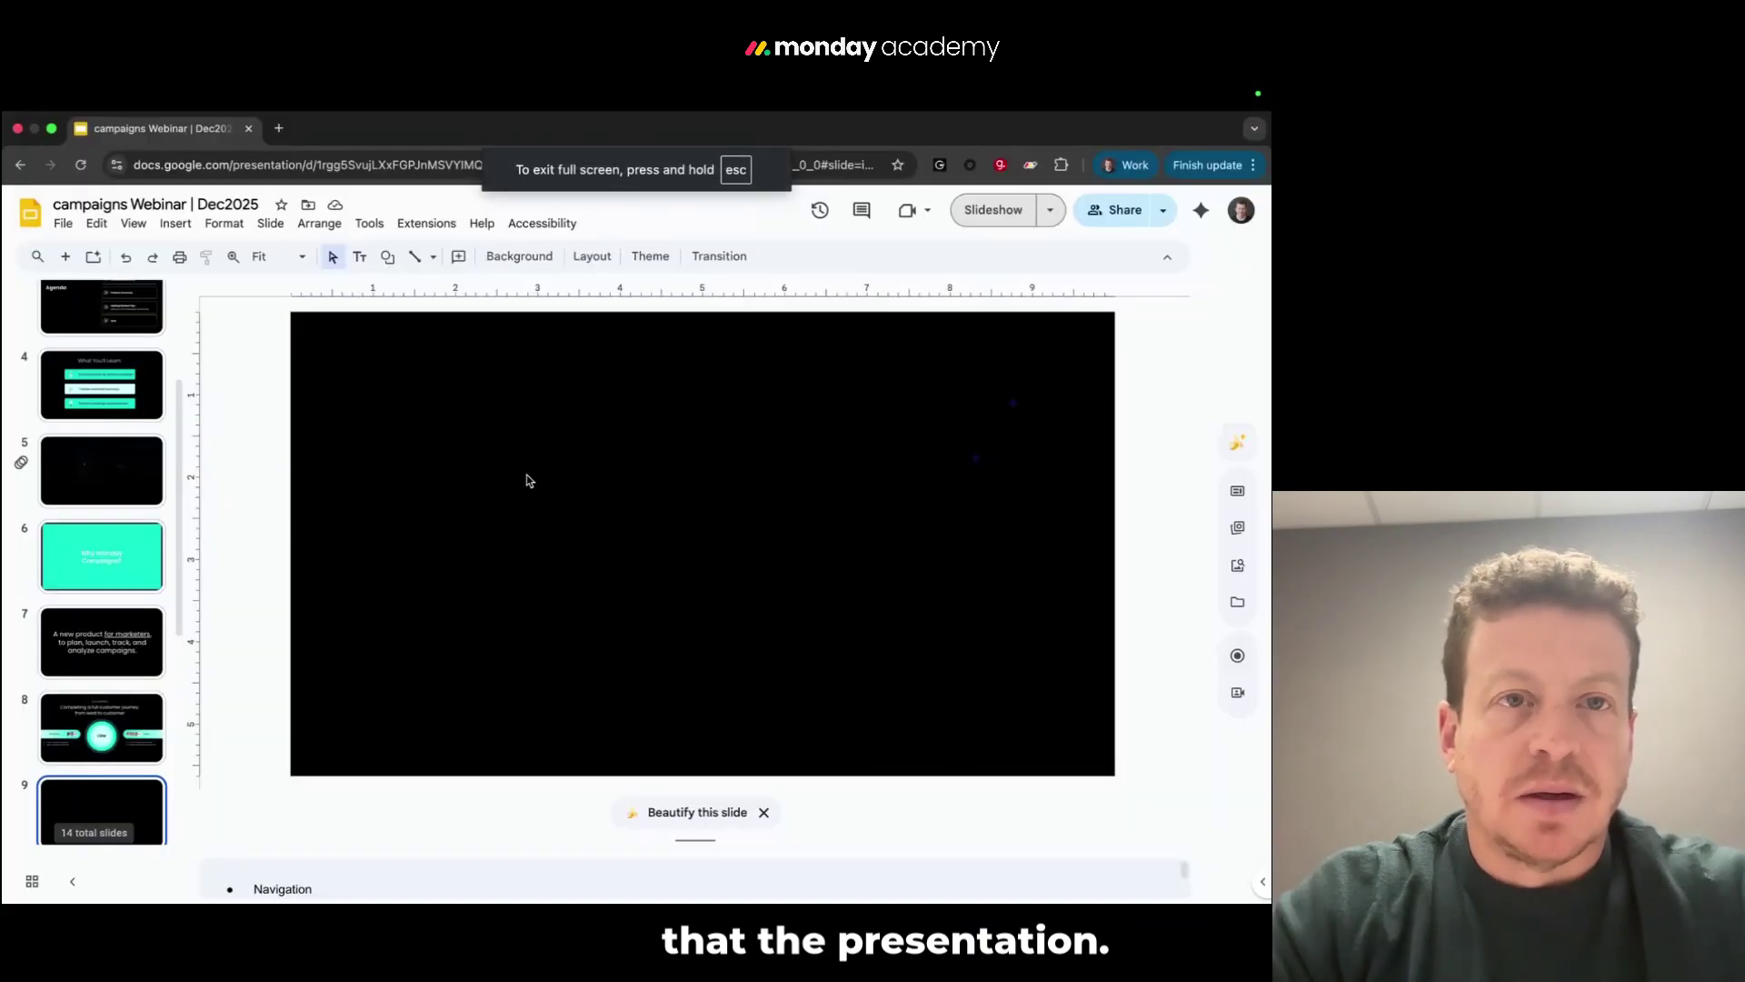
Restart the webinar slideshow from another slide and advance through the slides
{"action": "left_click", "coordinate": [96, 573]}
{"action": "left_click", "coordinate": [996, 214]}
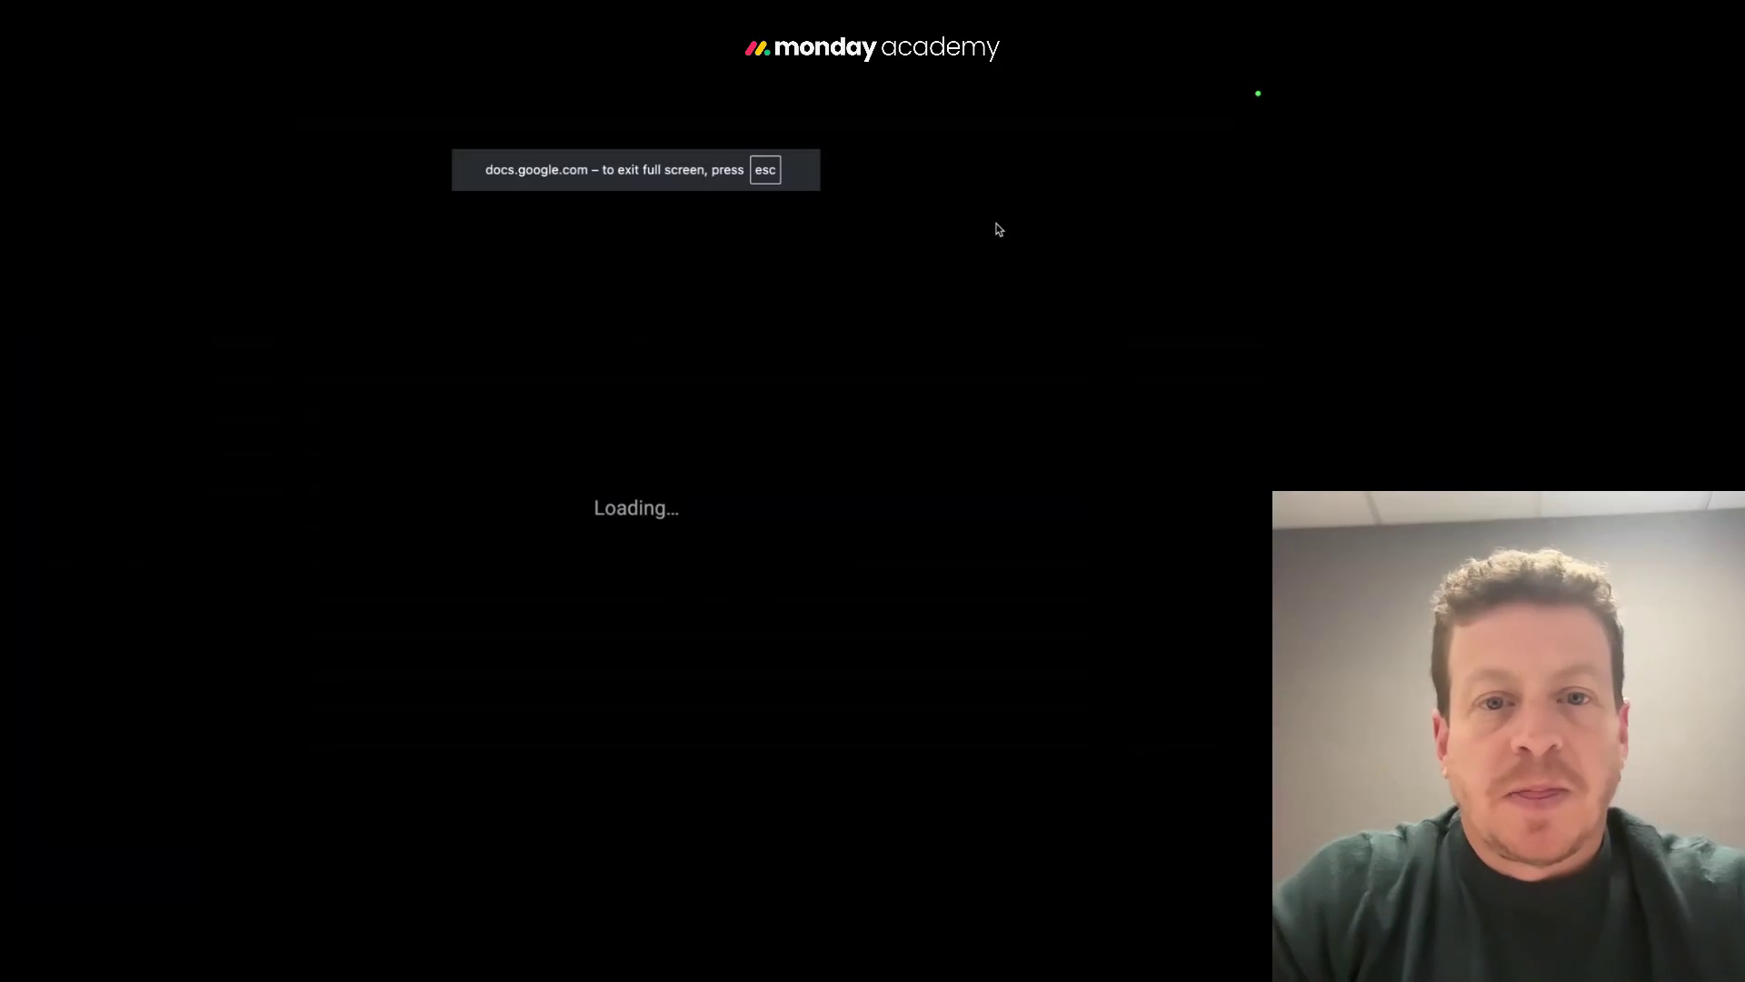
{"action": "key", "text": "Right"}
{"action": "key", "text": "Right"}
{"action": "key", "text": "Right"}
{"action": "key", "text": "Right"}
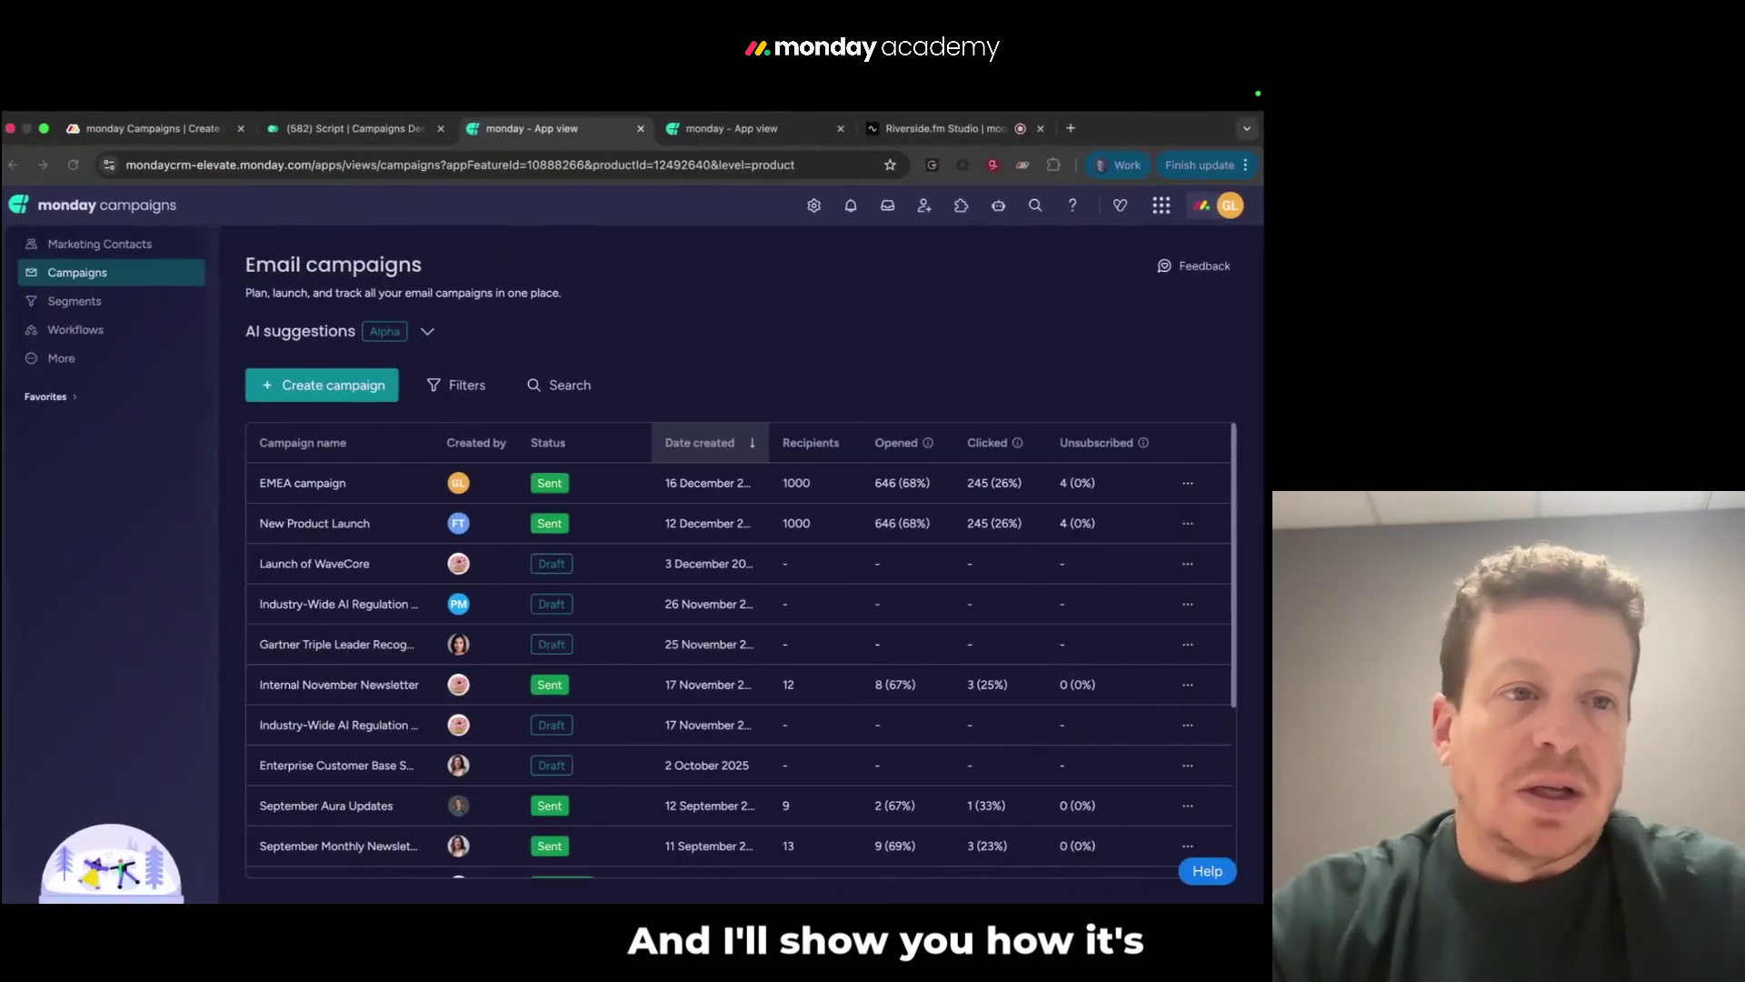
Switch to monday campaigns, open the Educational Series (Reengagement) workflow and examine its sequence of campaigns, delays and conditions
{"action": "left_click", "coordinate": [125, 334]}
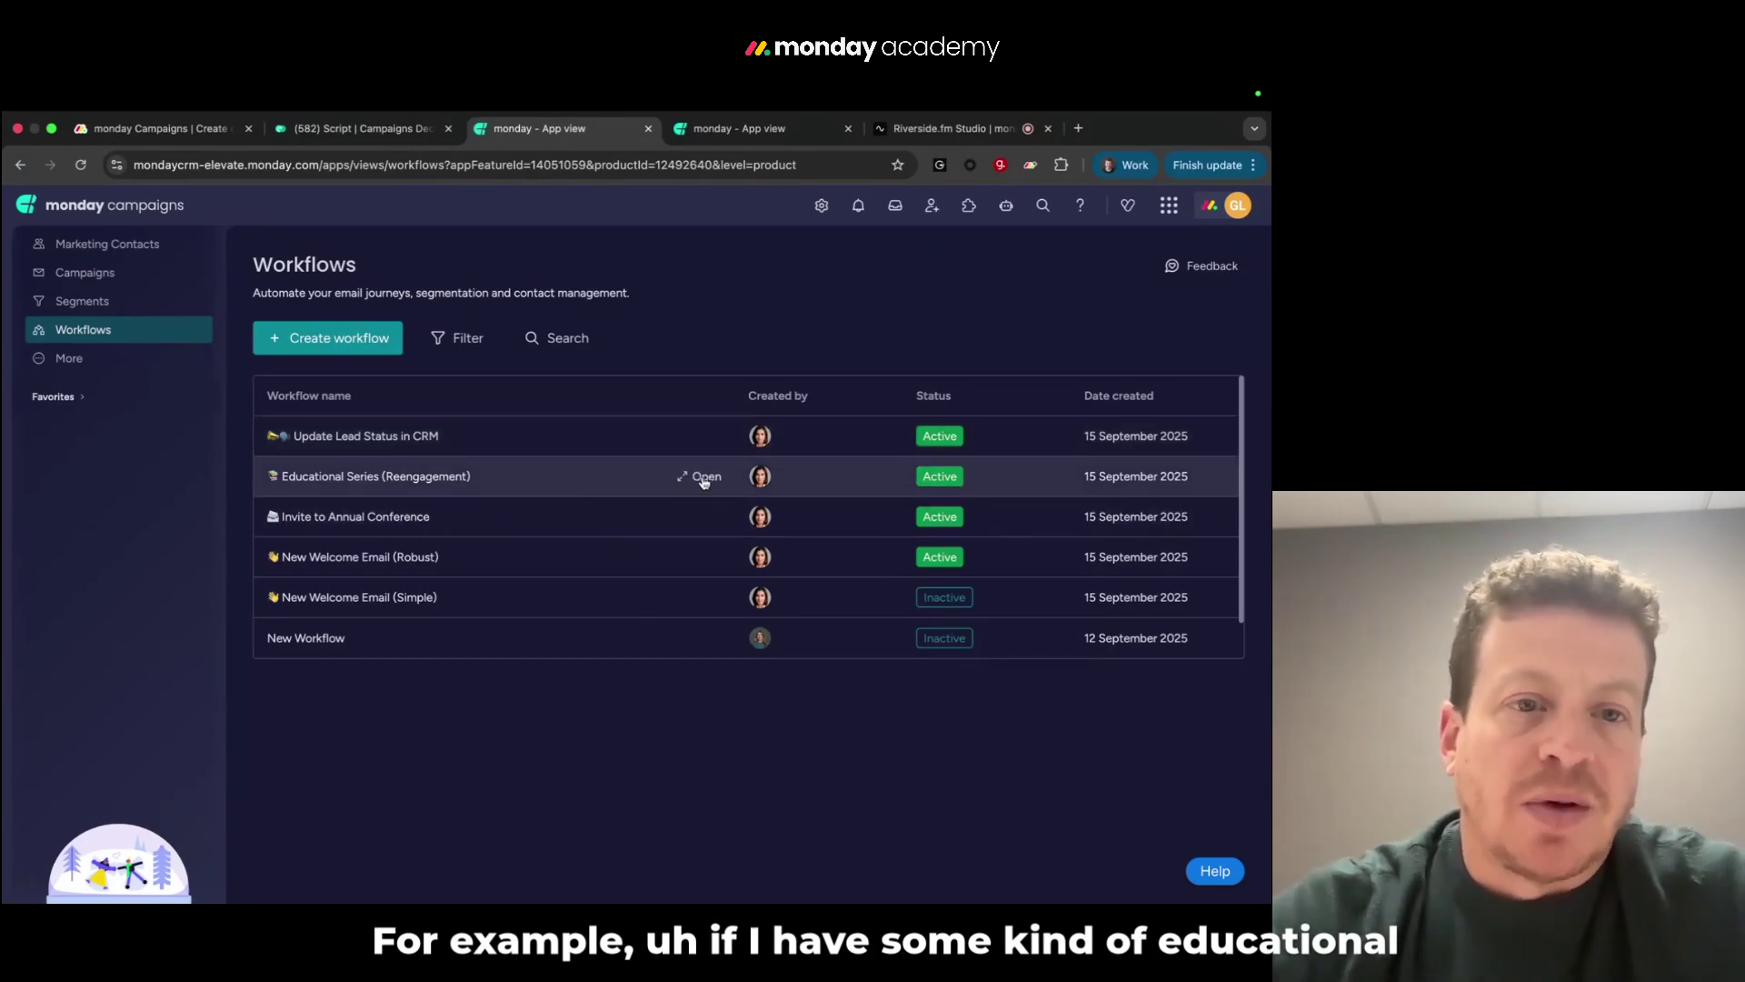
{"action": "left_click", "coordinate": [705, 479]}
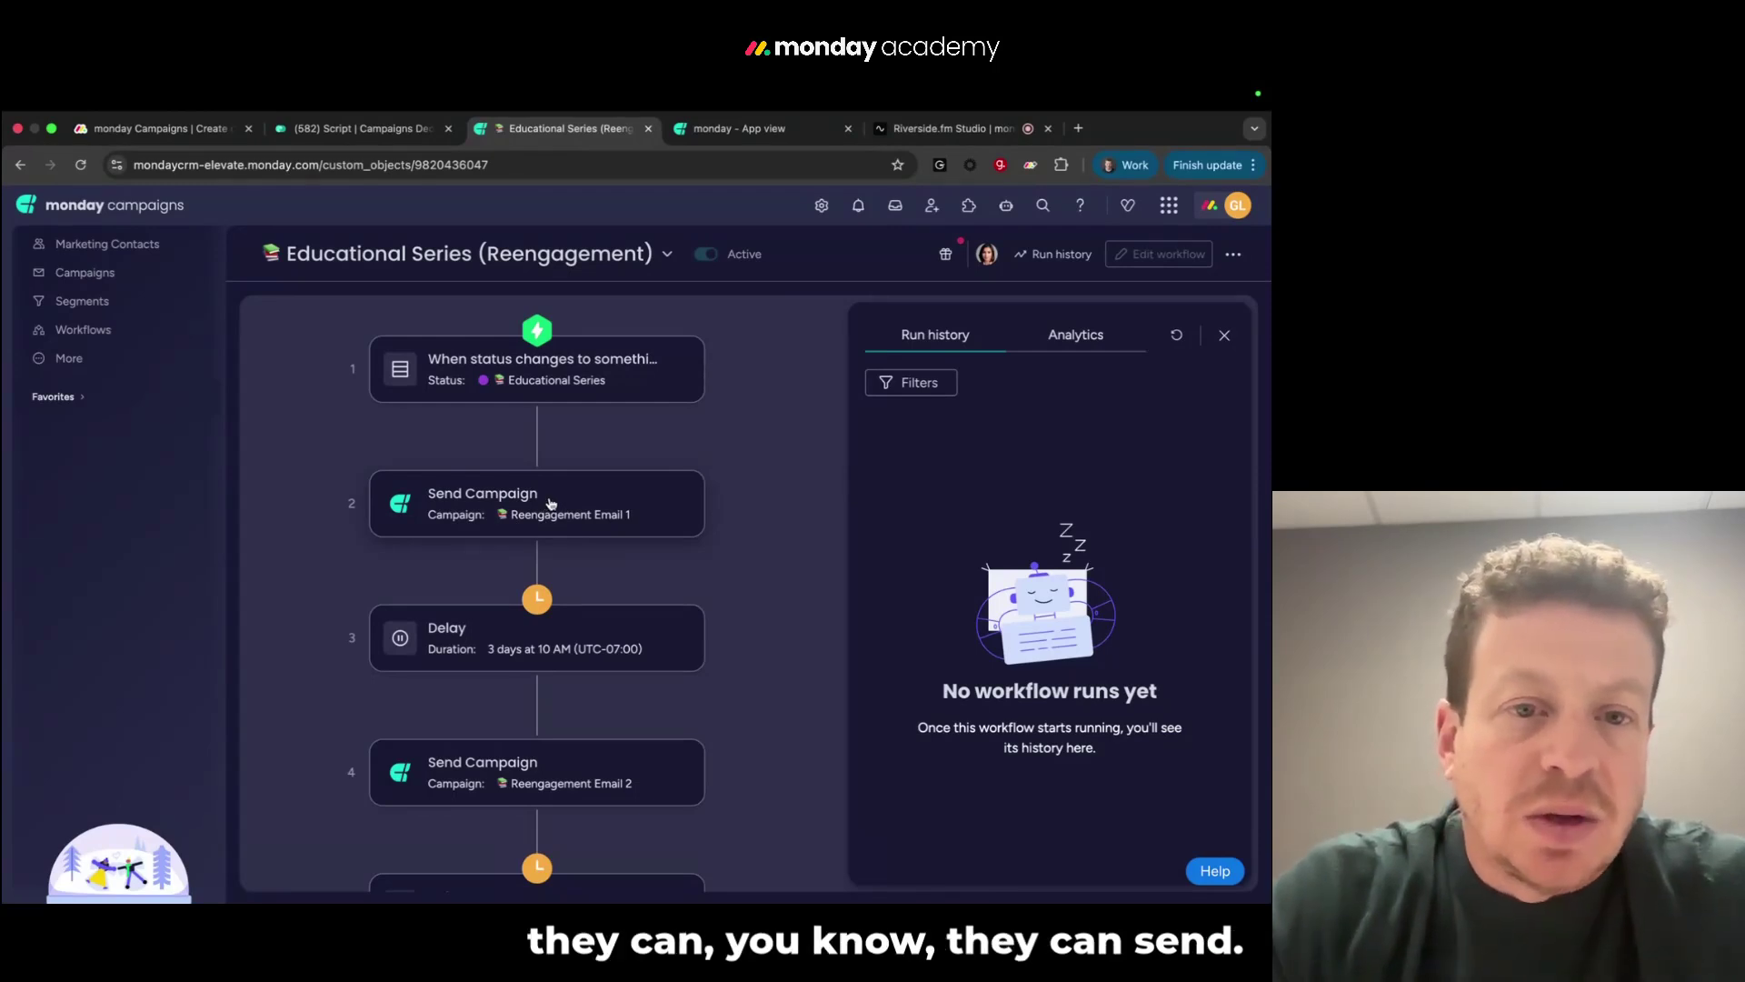
{"action": "left_click", "coordinate": [579, 496]}
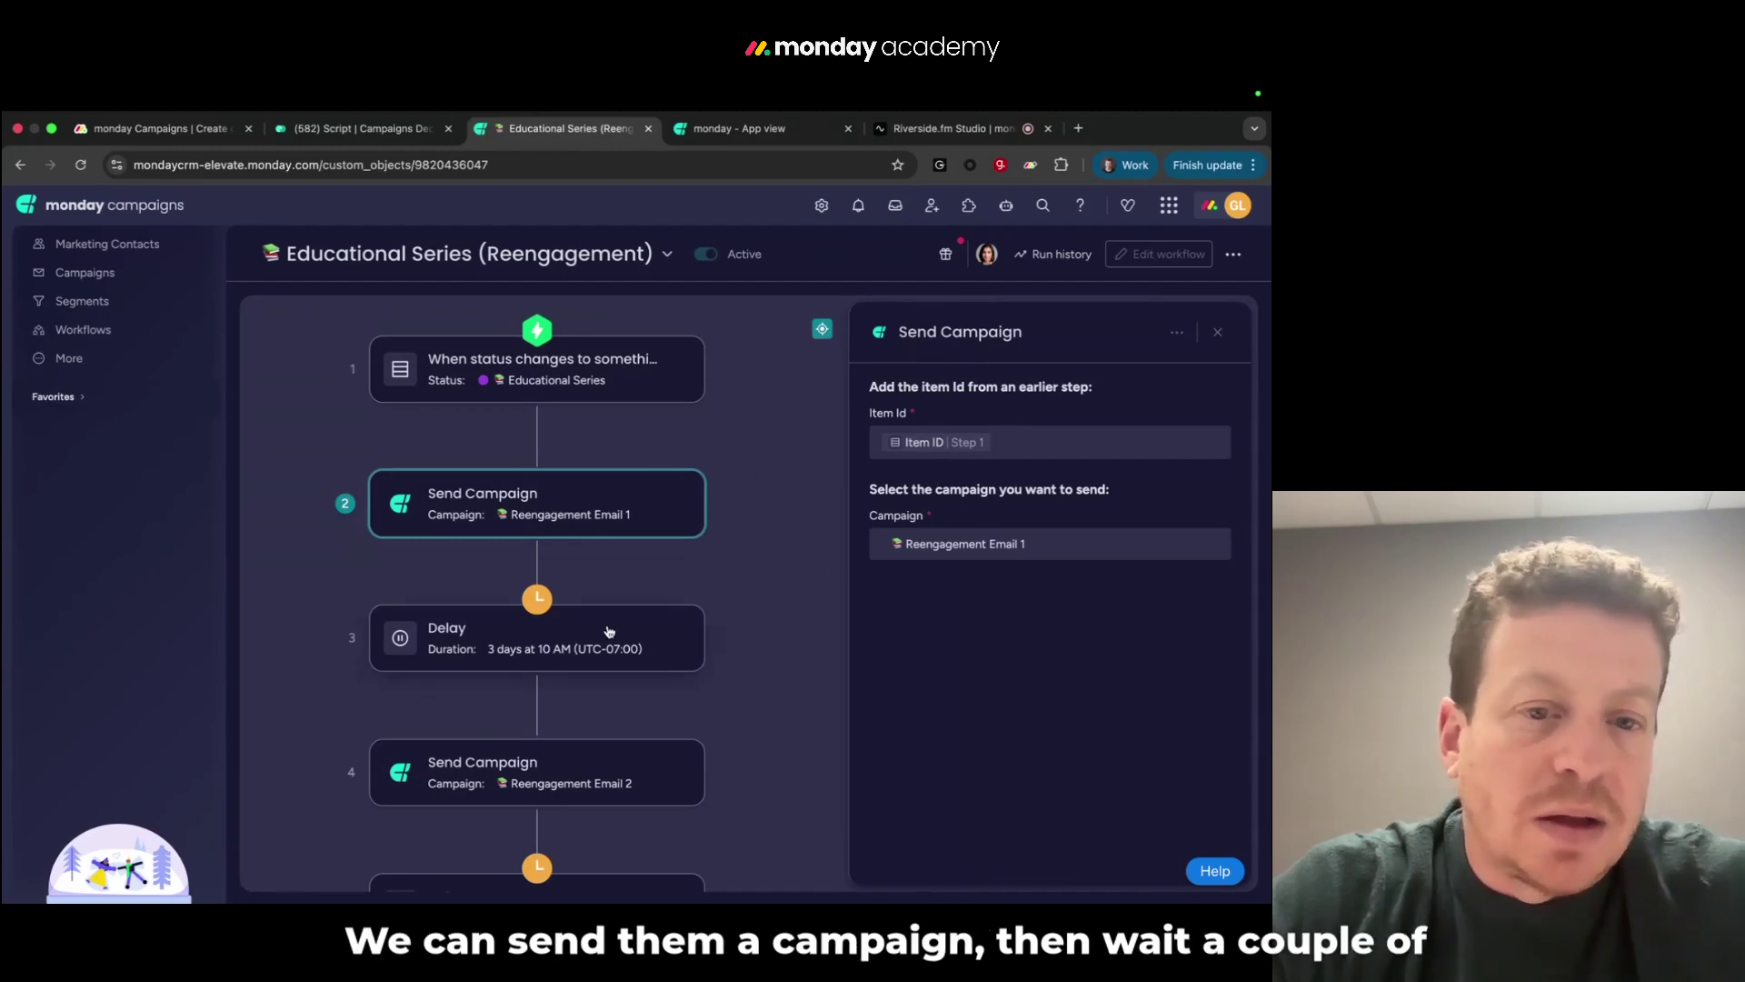
{"action": "scroll", "coordinate": [609, 631], "scroll_direction": "down", "scroll_amount": 3}
{"action": "scroll", "coordinate": [609, 632], "scroll_direction": "down", "scroll_amount": 8}
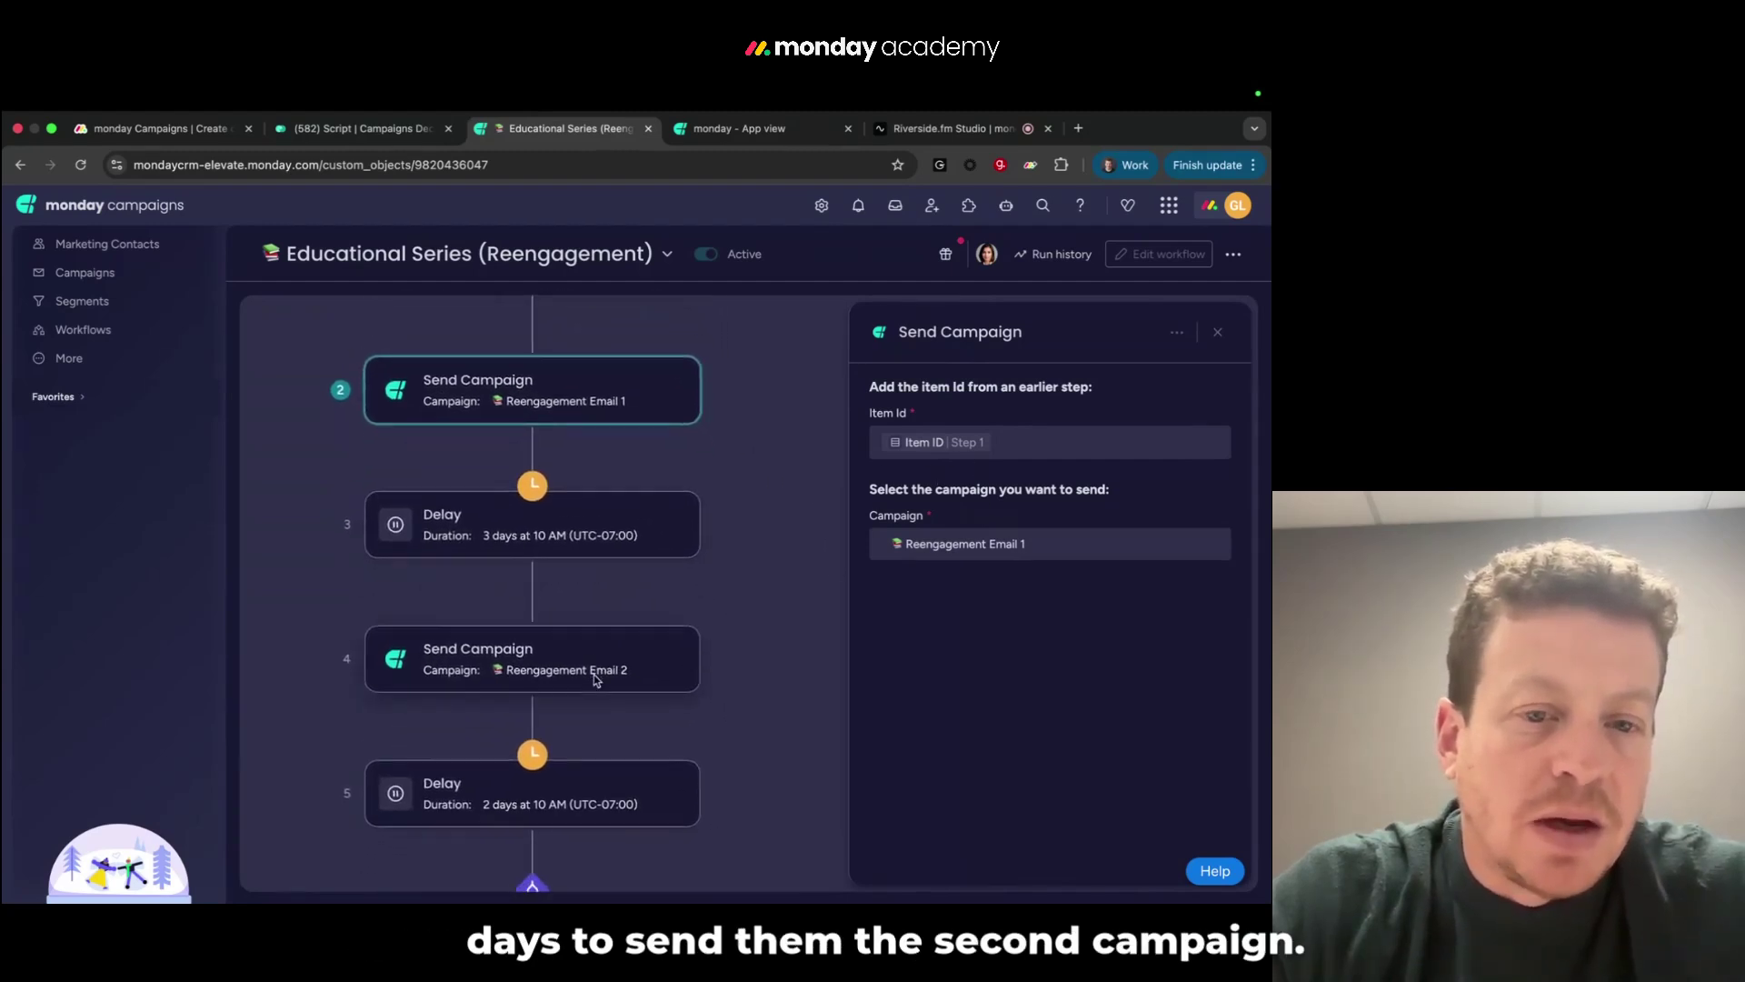
{"action": "scroll", "coordinate": [595, 681], "scroll_direction": "down", "scroll_amount": 3}
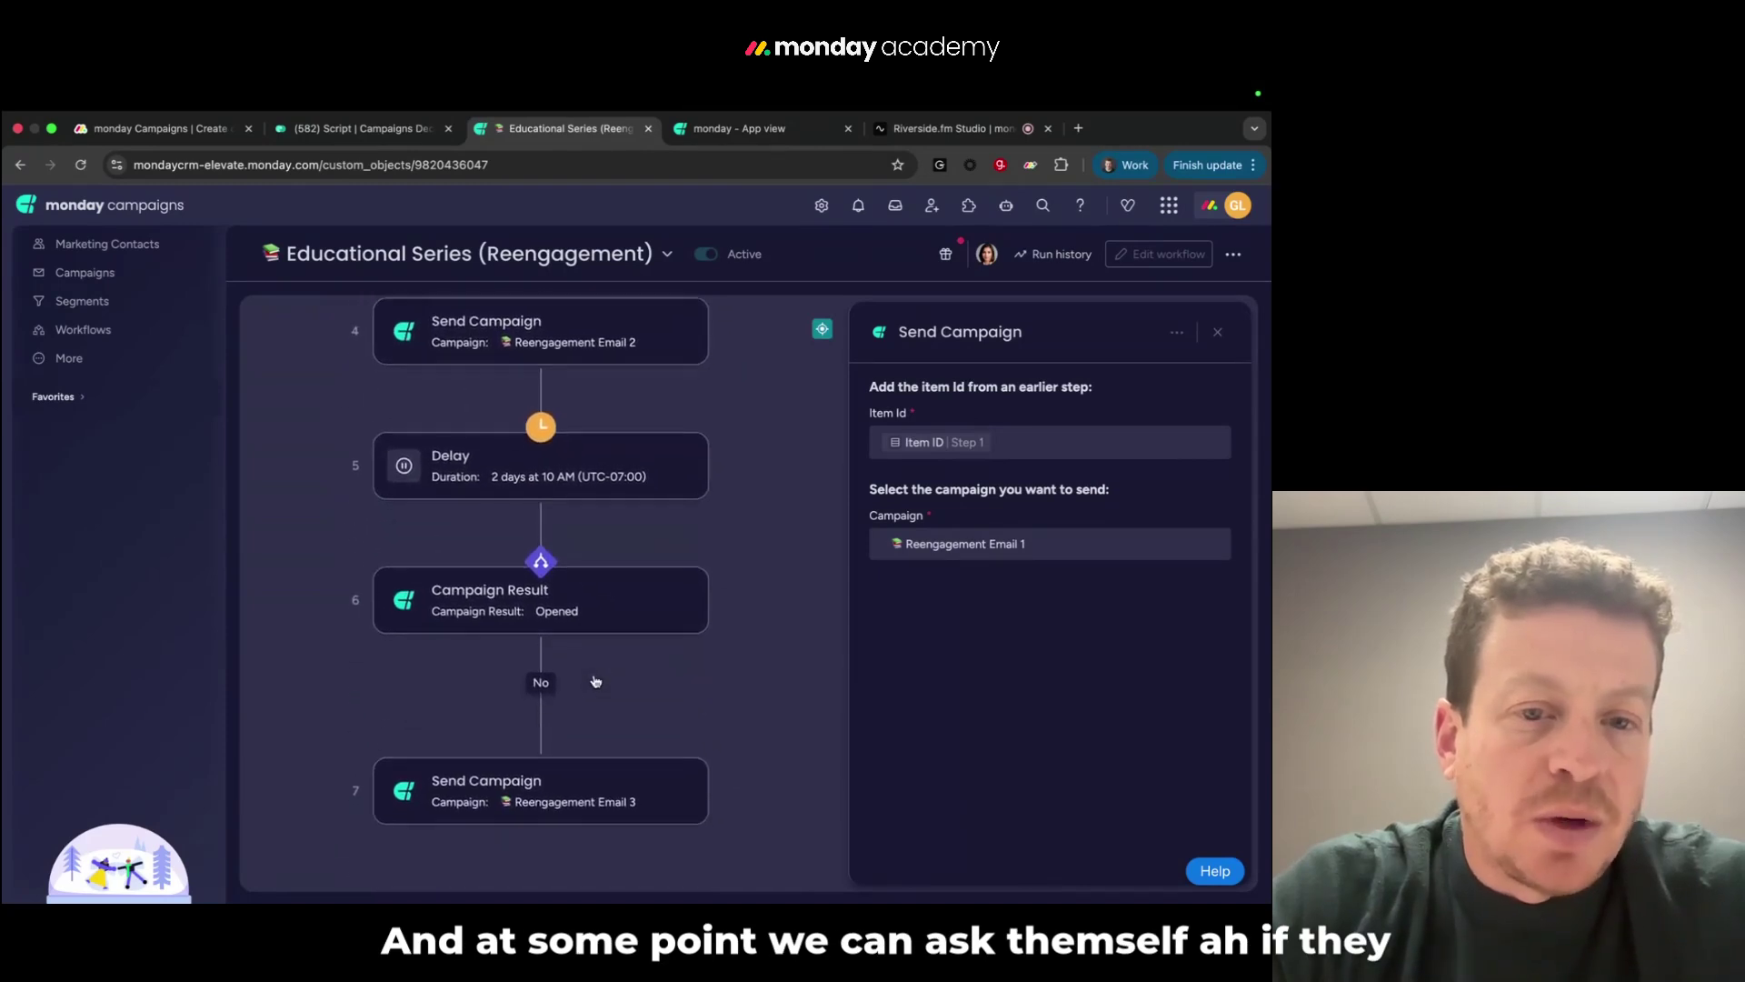
{"action": "scroll", "coordinate": [505, 702], "scroll_direction": "down", "scroll_amount": 2}
{"action": "scroll", "coordinate": [505, 702], "scroll_direction": "left", "scroll_amount": 1}
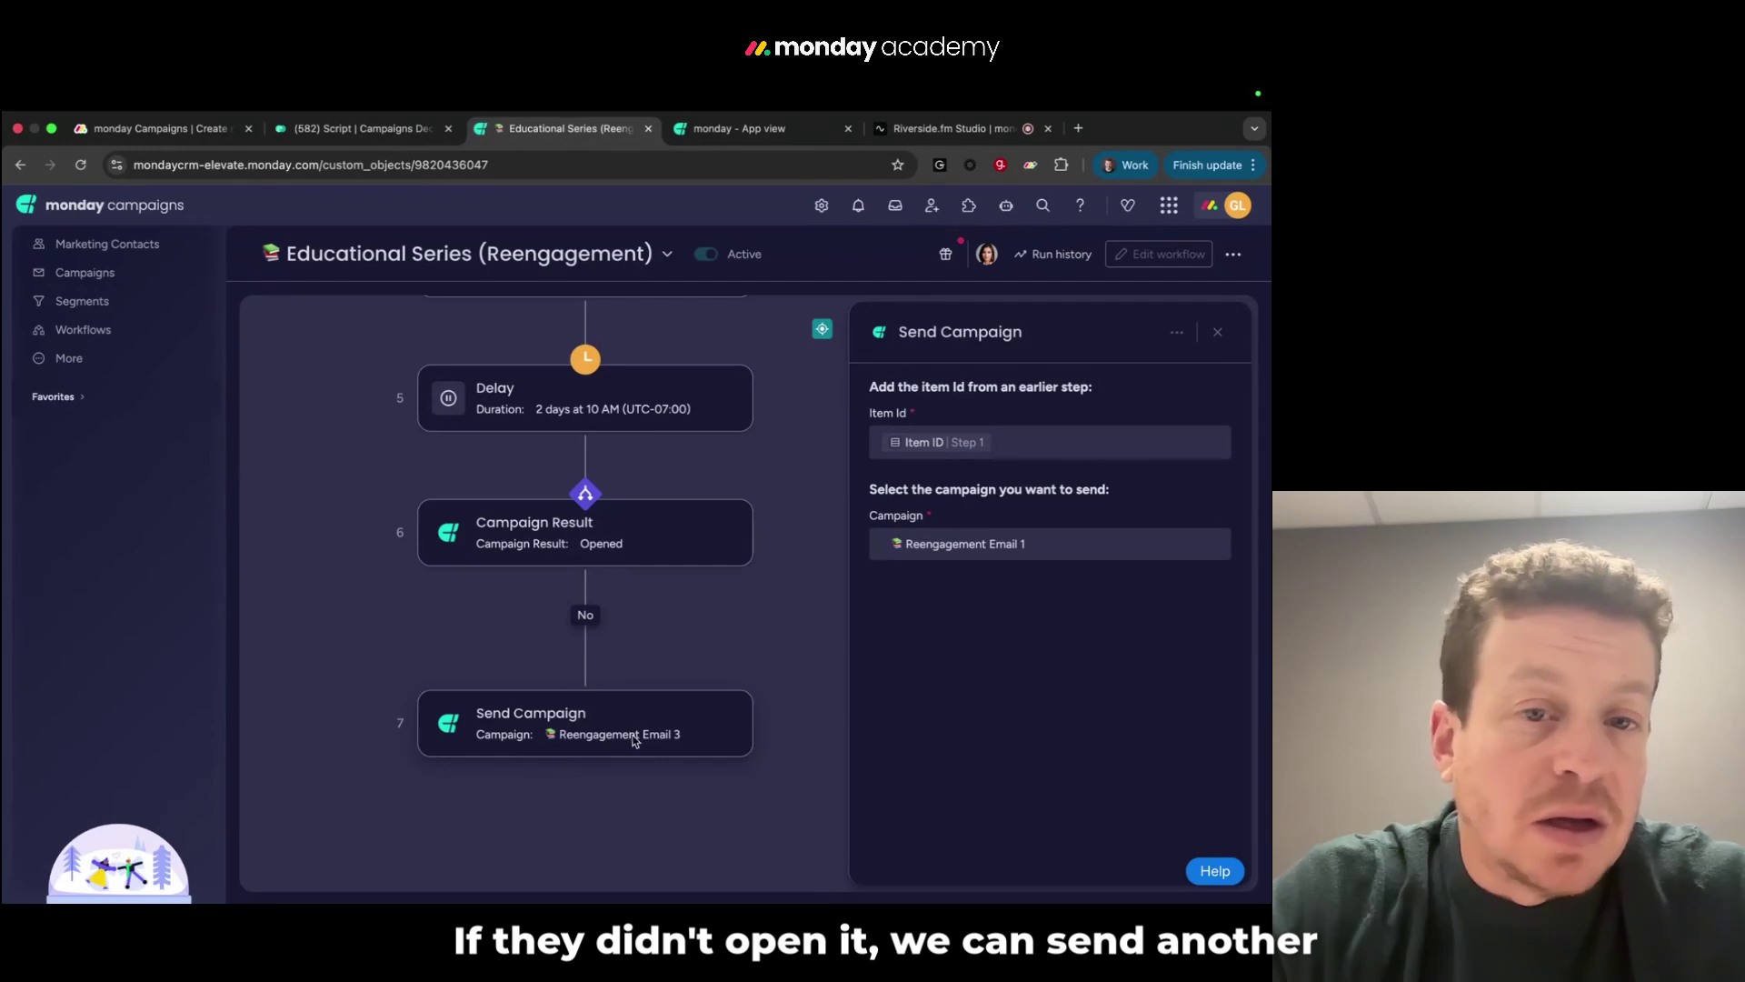
Inspect the Campaign Result condition of the Educational Series workflow, along with the workflow options and the surrounding steps
{"action": "left_click", "coordinate": [594, 525]}
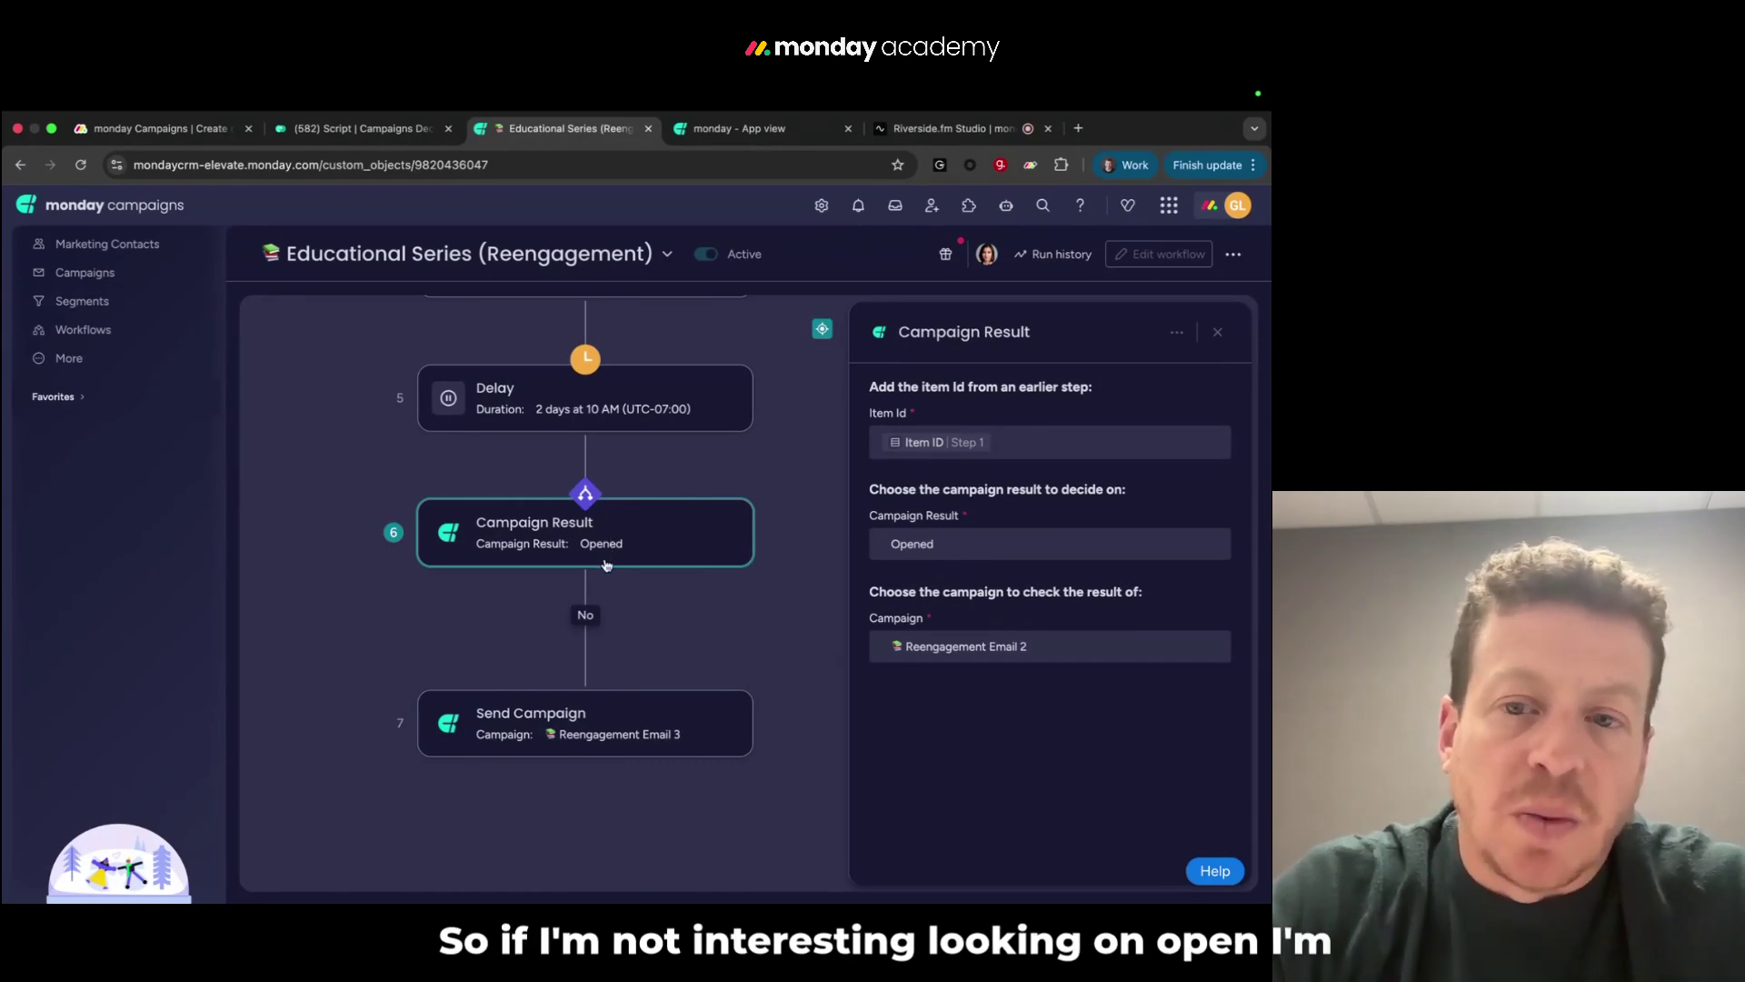
{"action": "left_click", "coordinate": [996, 543]}
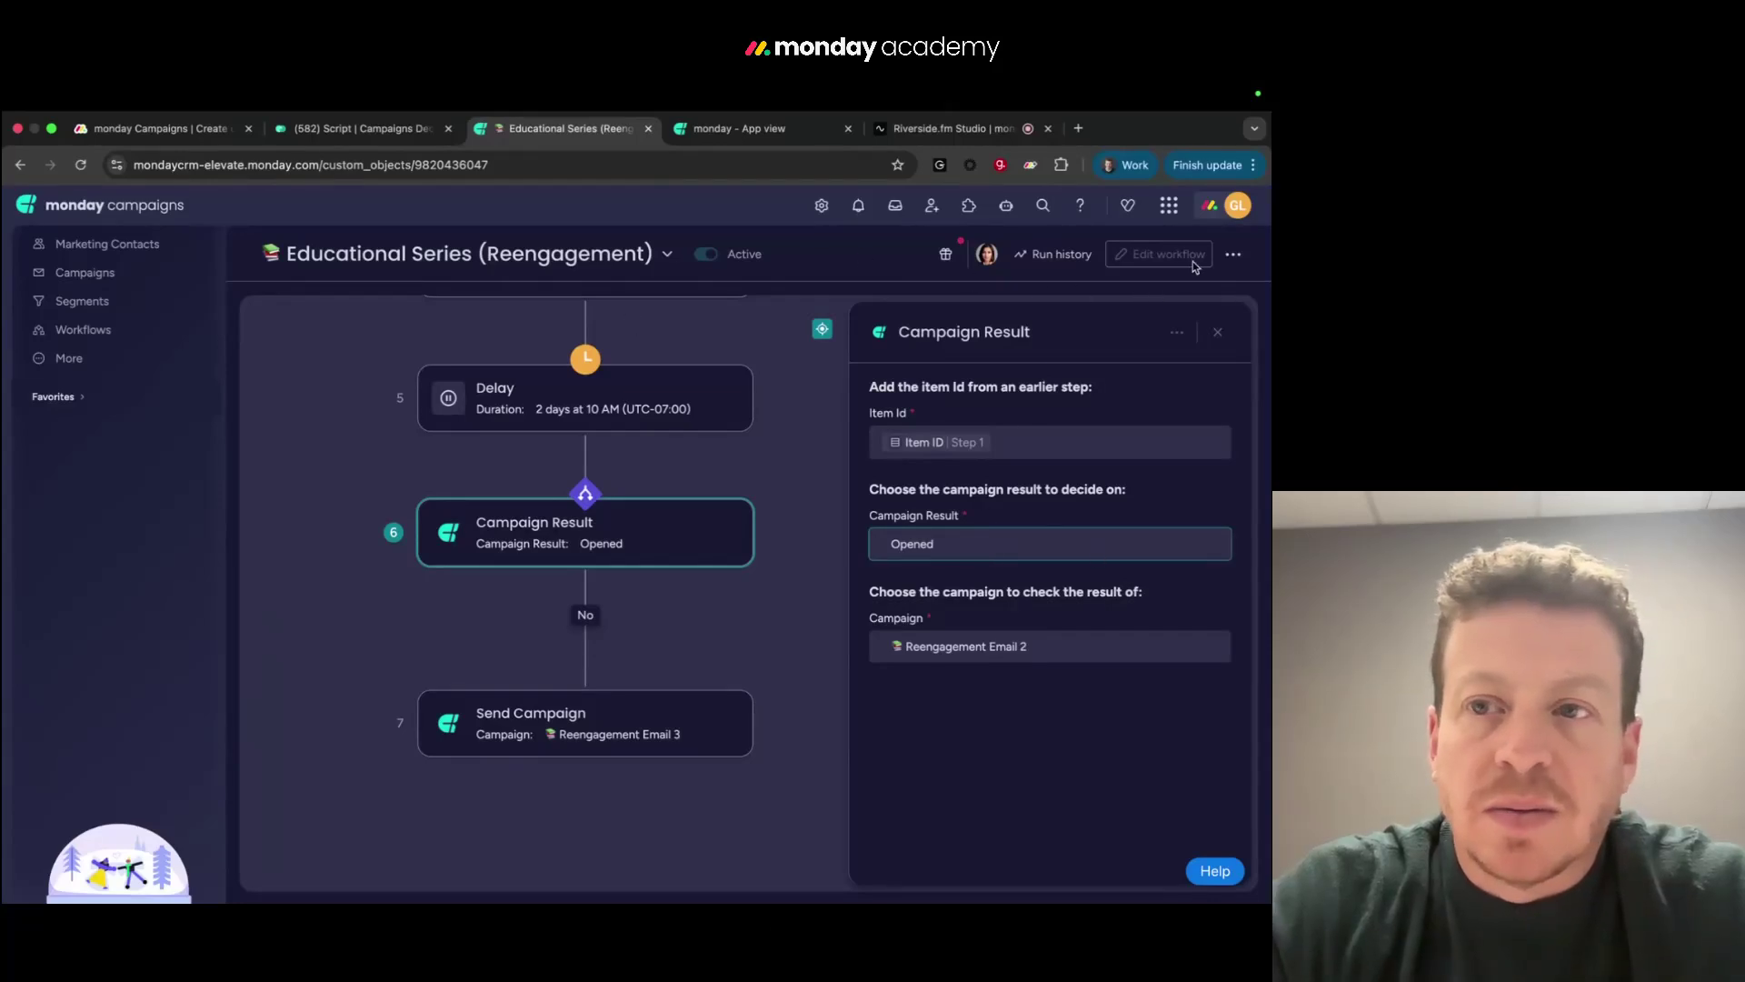
{"action": "left_click", "coordinate": [1232, 253]}
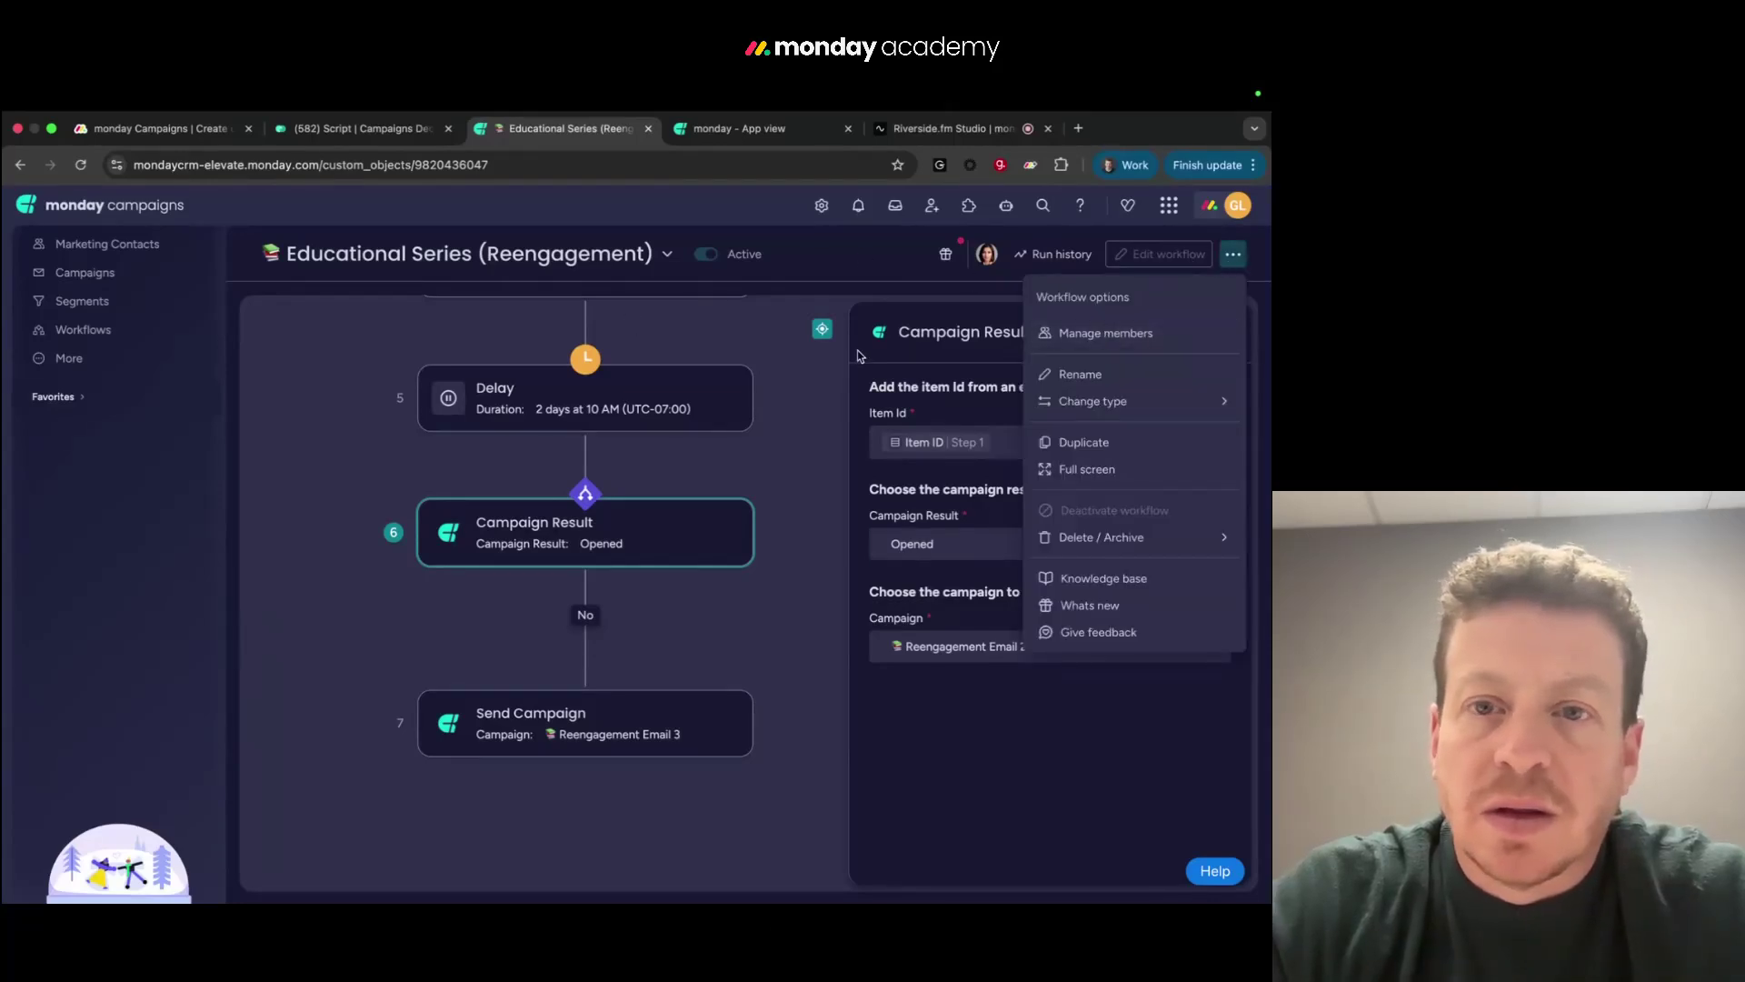
{"action": "left_click", "coordinate": [1232, 253]}
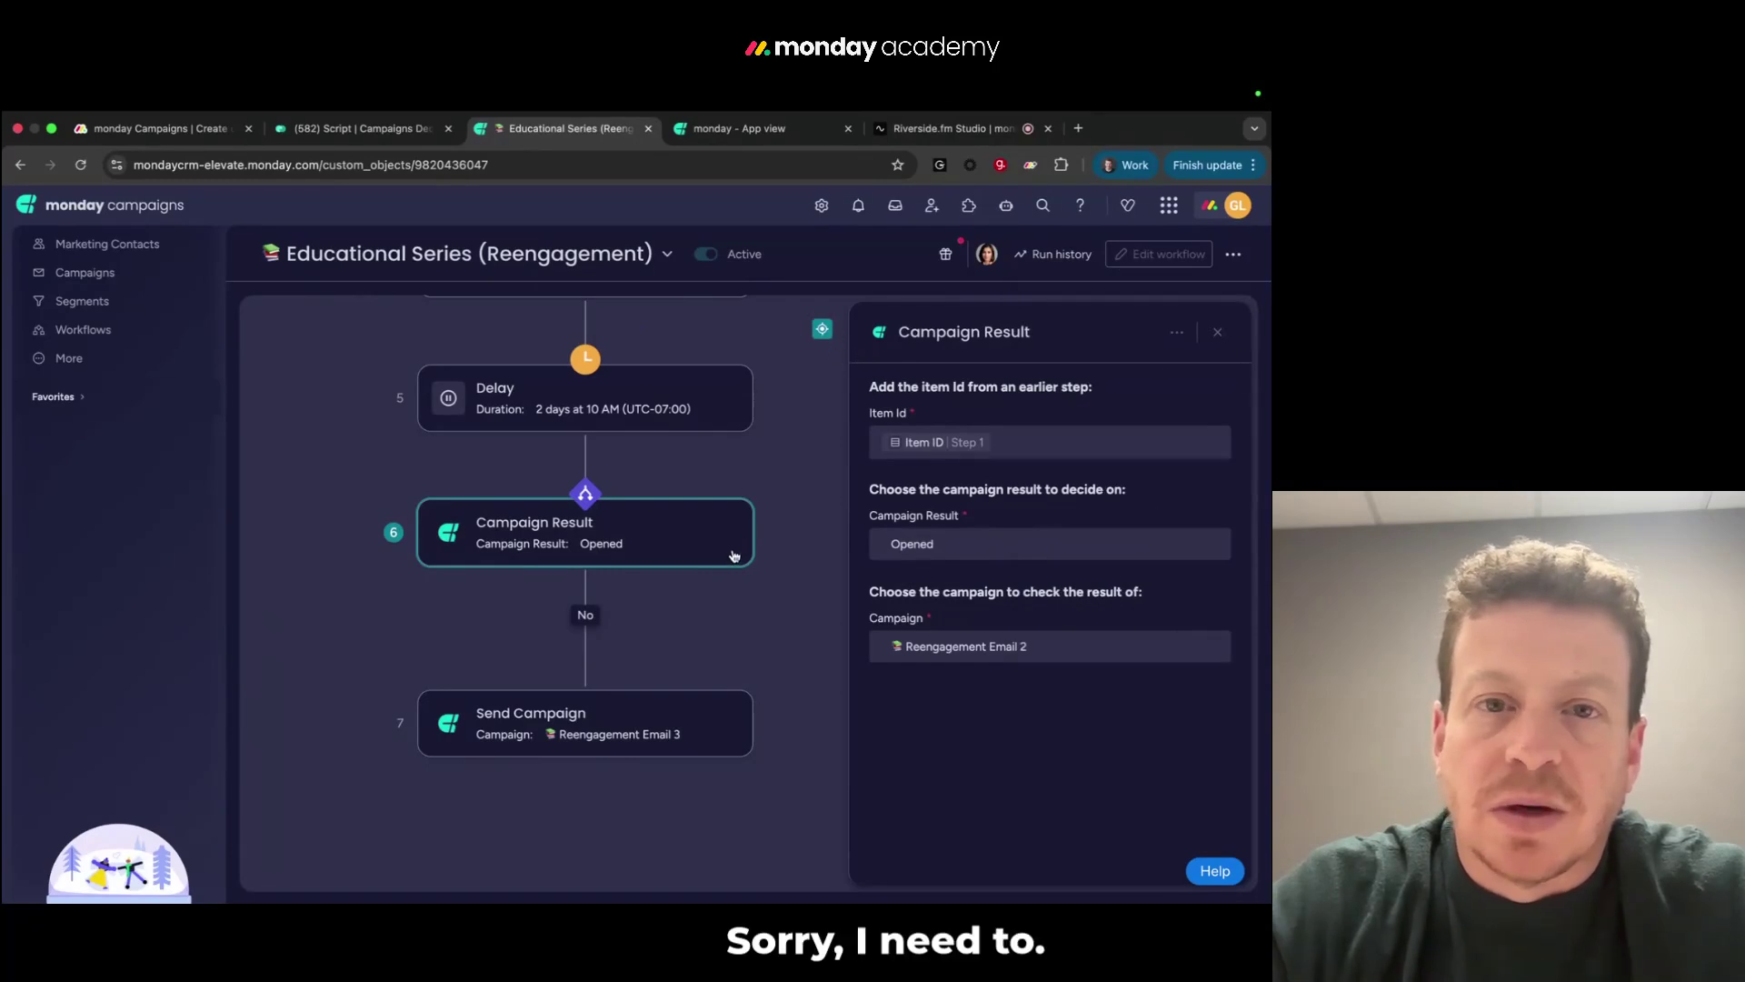
{"action": "scroll", "coordinate": [726, 536], "scroll_direction": "up", "scroll_amount": 5}
{"action": "scroll", "coordinate": [723, 513], "scroll_direction": "up", "scroll_amount": 2}
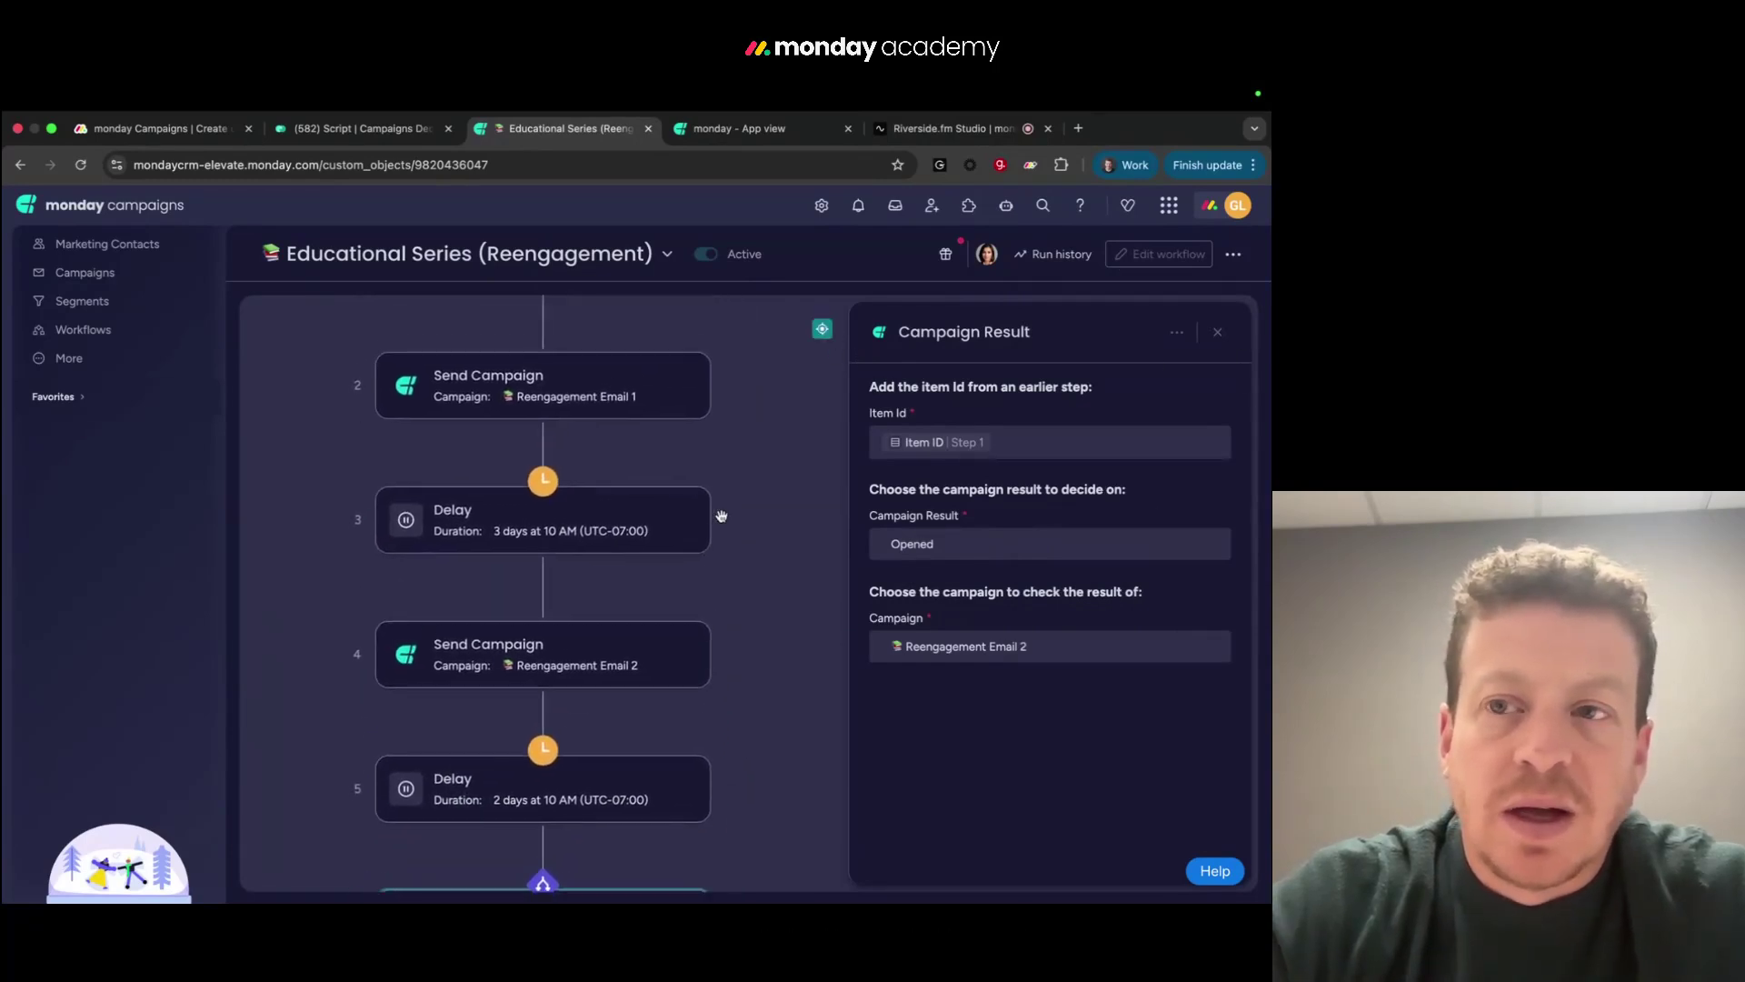
{"action": "scroll", "coordinate": [655, 590], "scroll_direction": "down", "scroll_amount": 5}
{"action": "scroll", "coordinate": [607, 666], "scroll_direction": "down", "scroll_amount": 3}
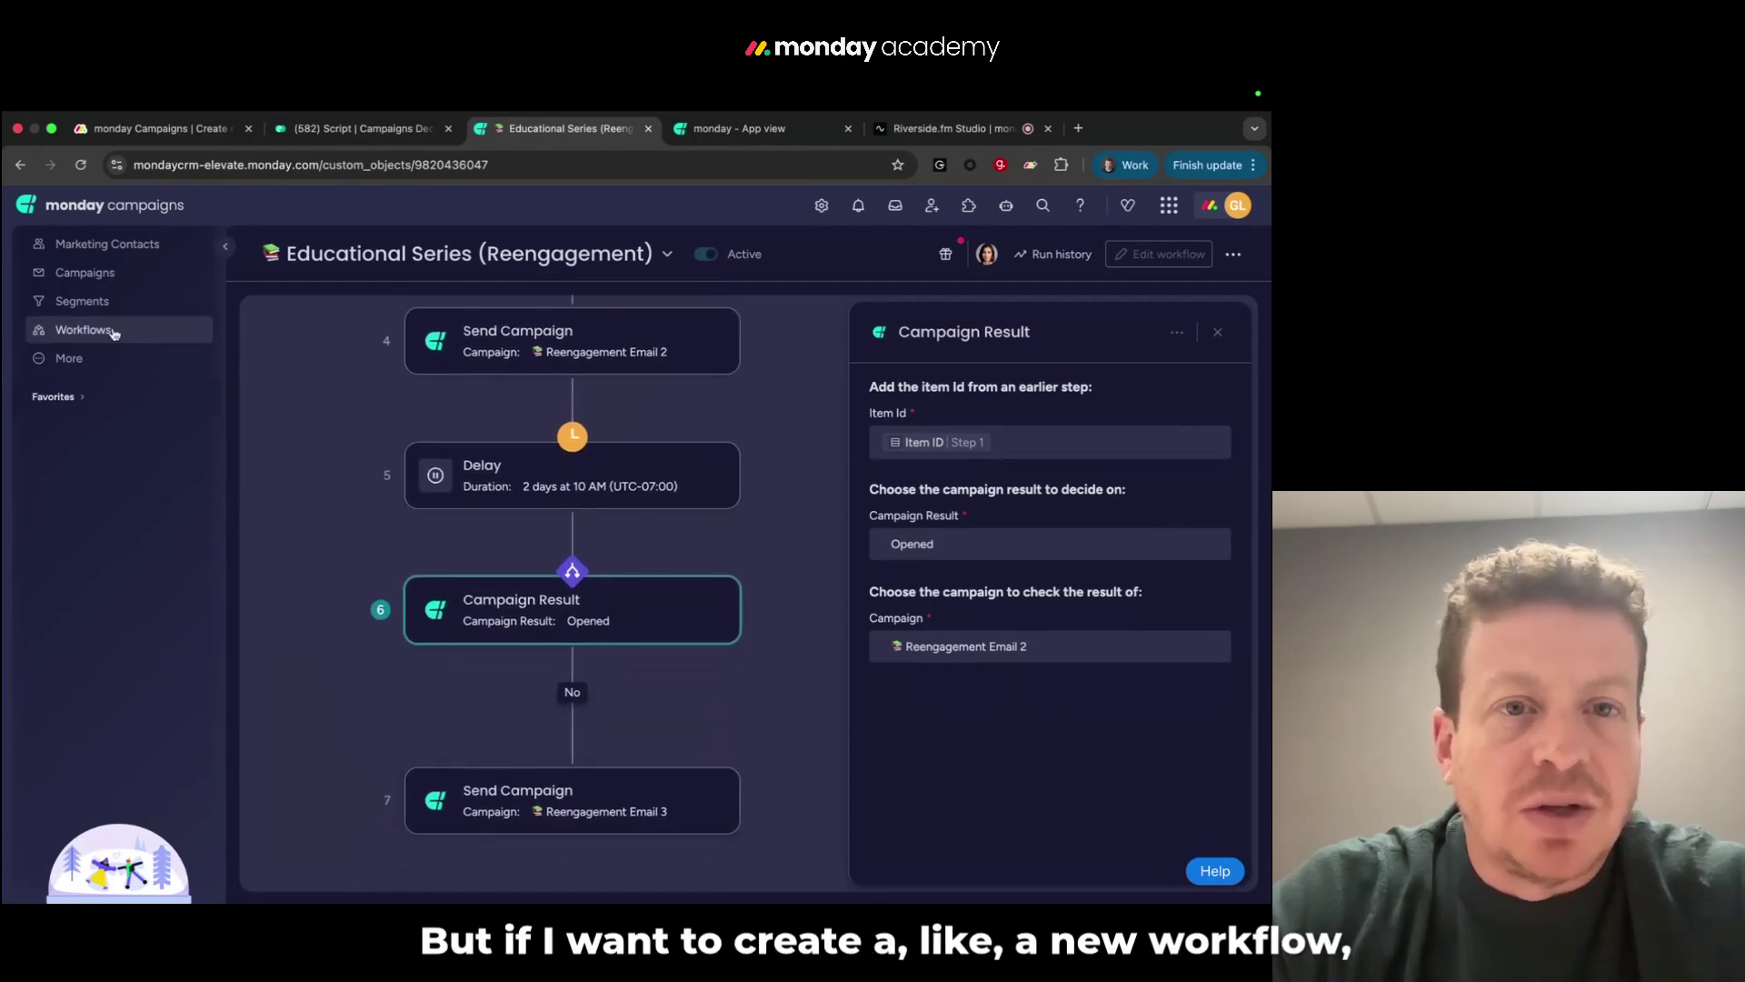
Create a new workflow named EMEA with Main privacy
{"action": "left_click", "coordinate": [83, 329]}
{"action": "left_click", "coordinate": [366, 346]}
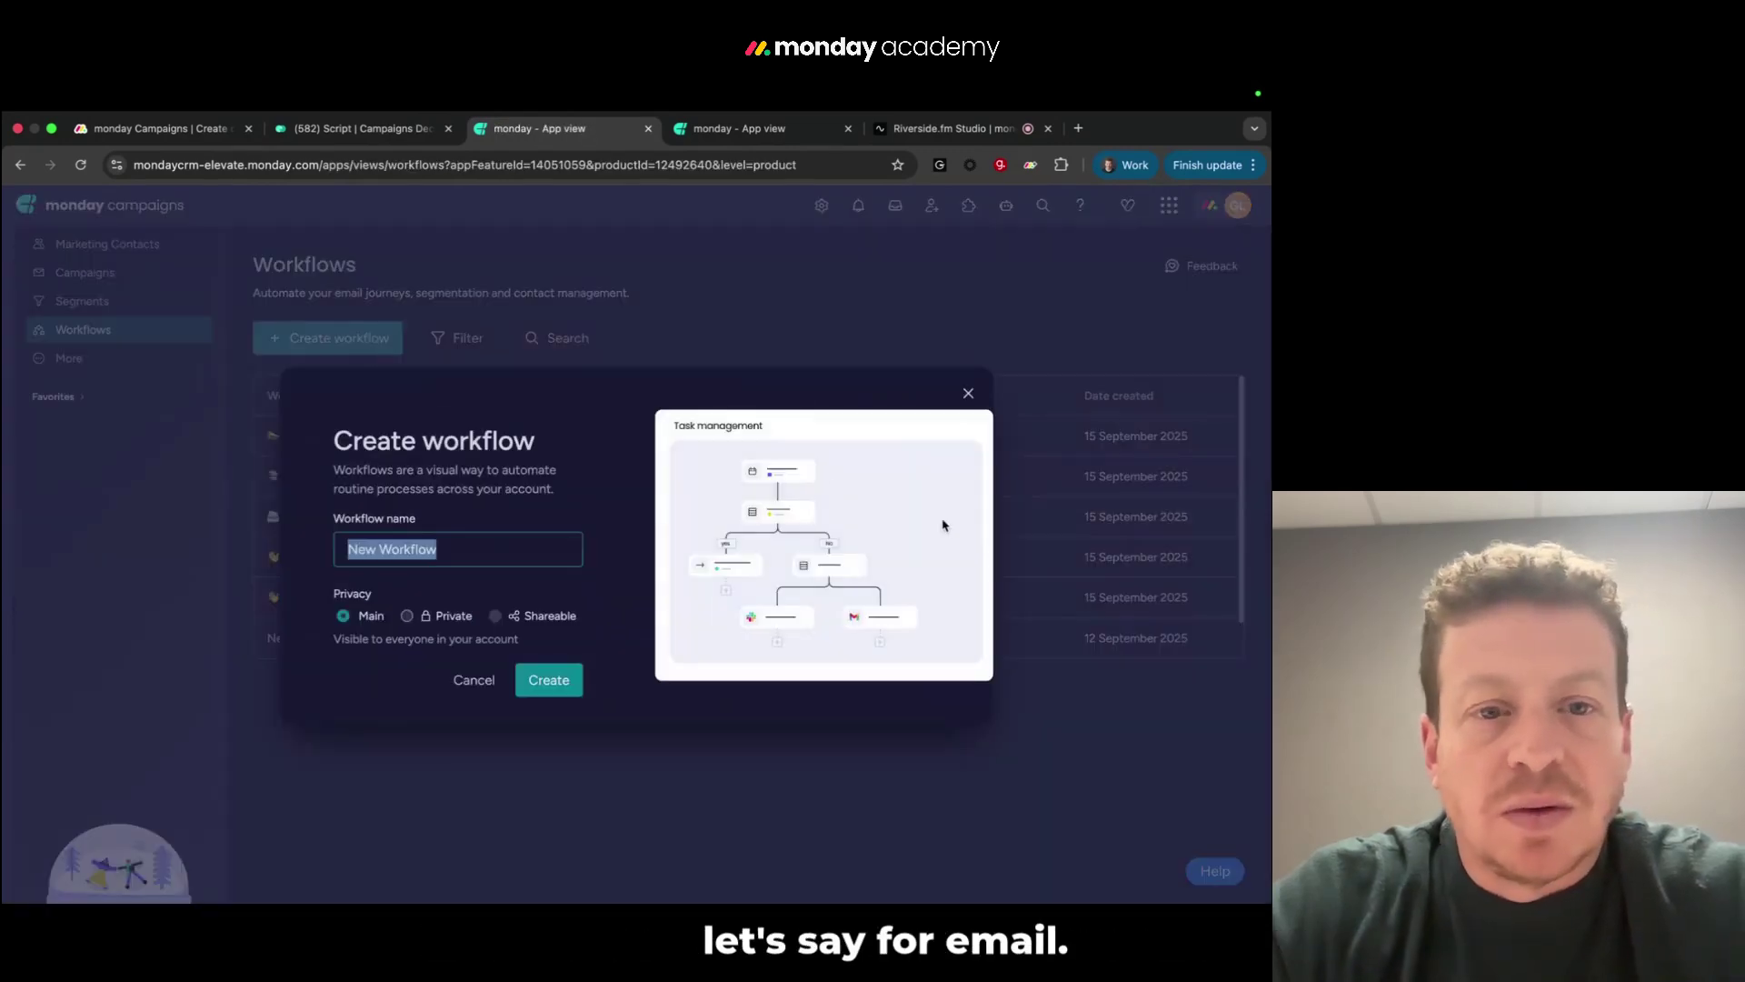
{"action": "type", "text": "EMEA"}
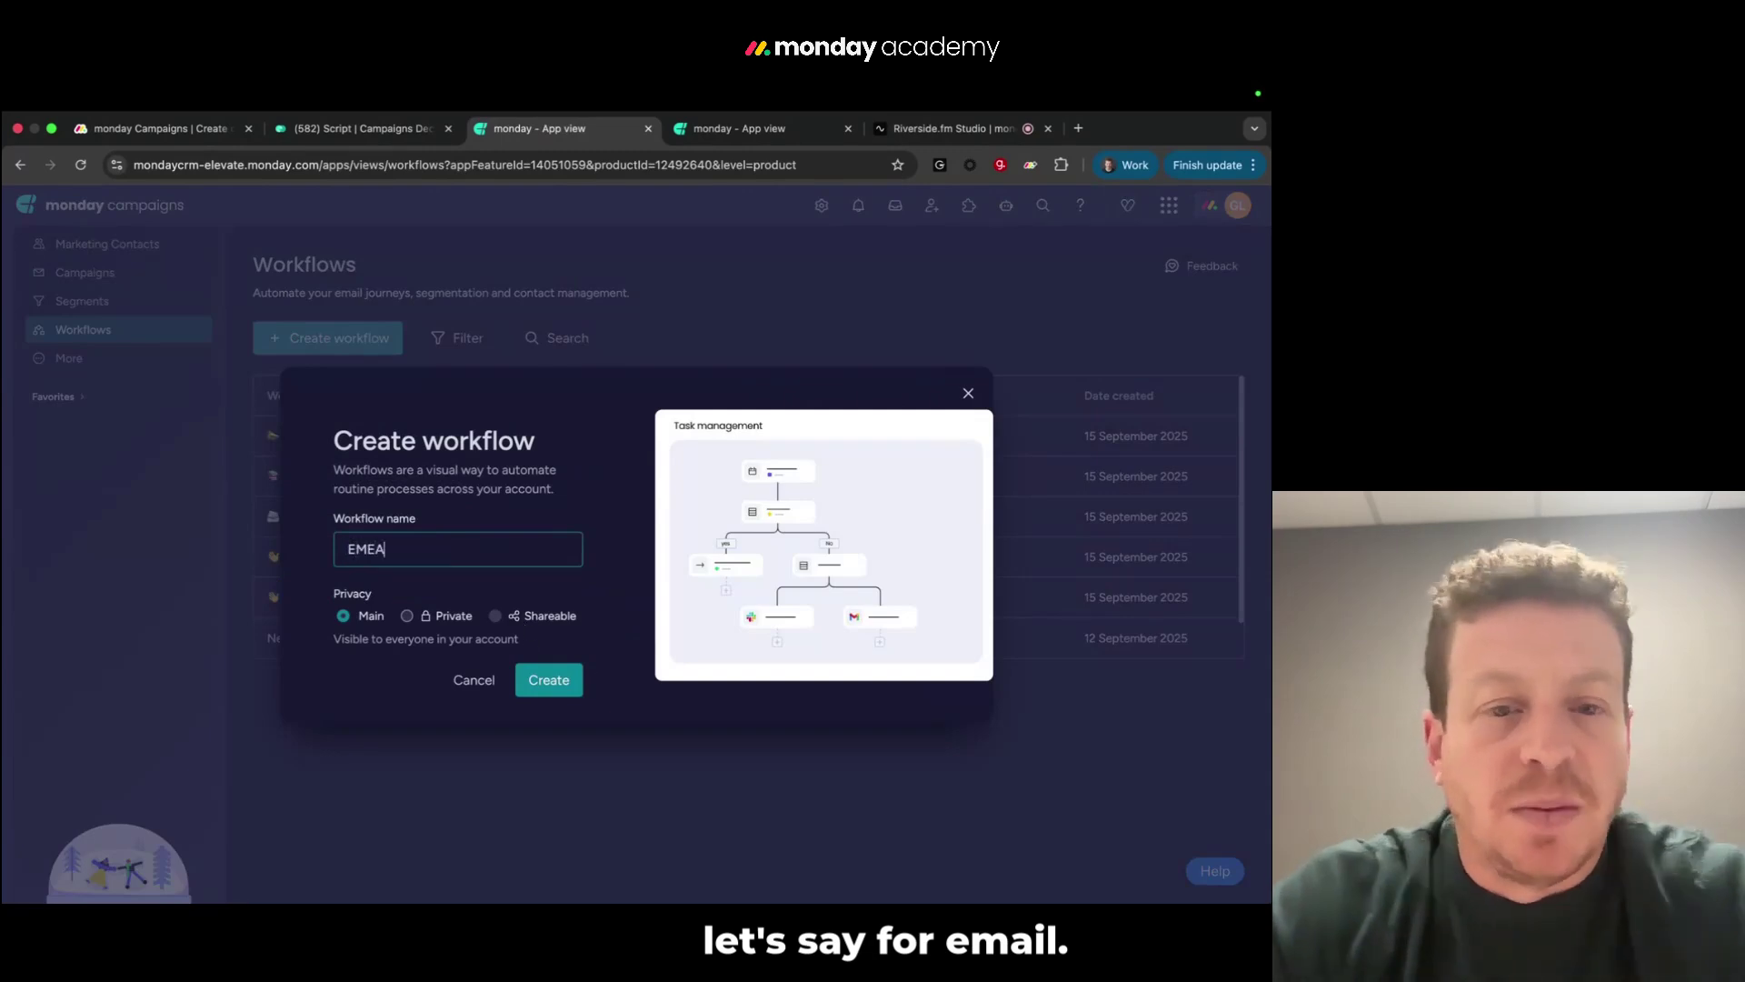
{"action": "left_click", "coordinate": [548, 680]}
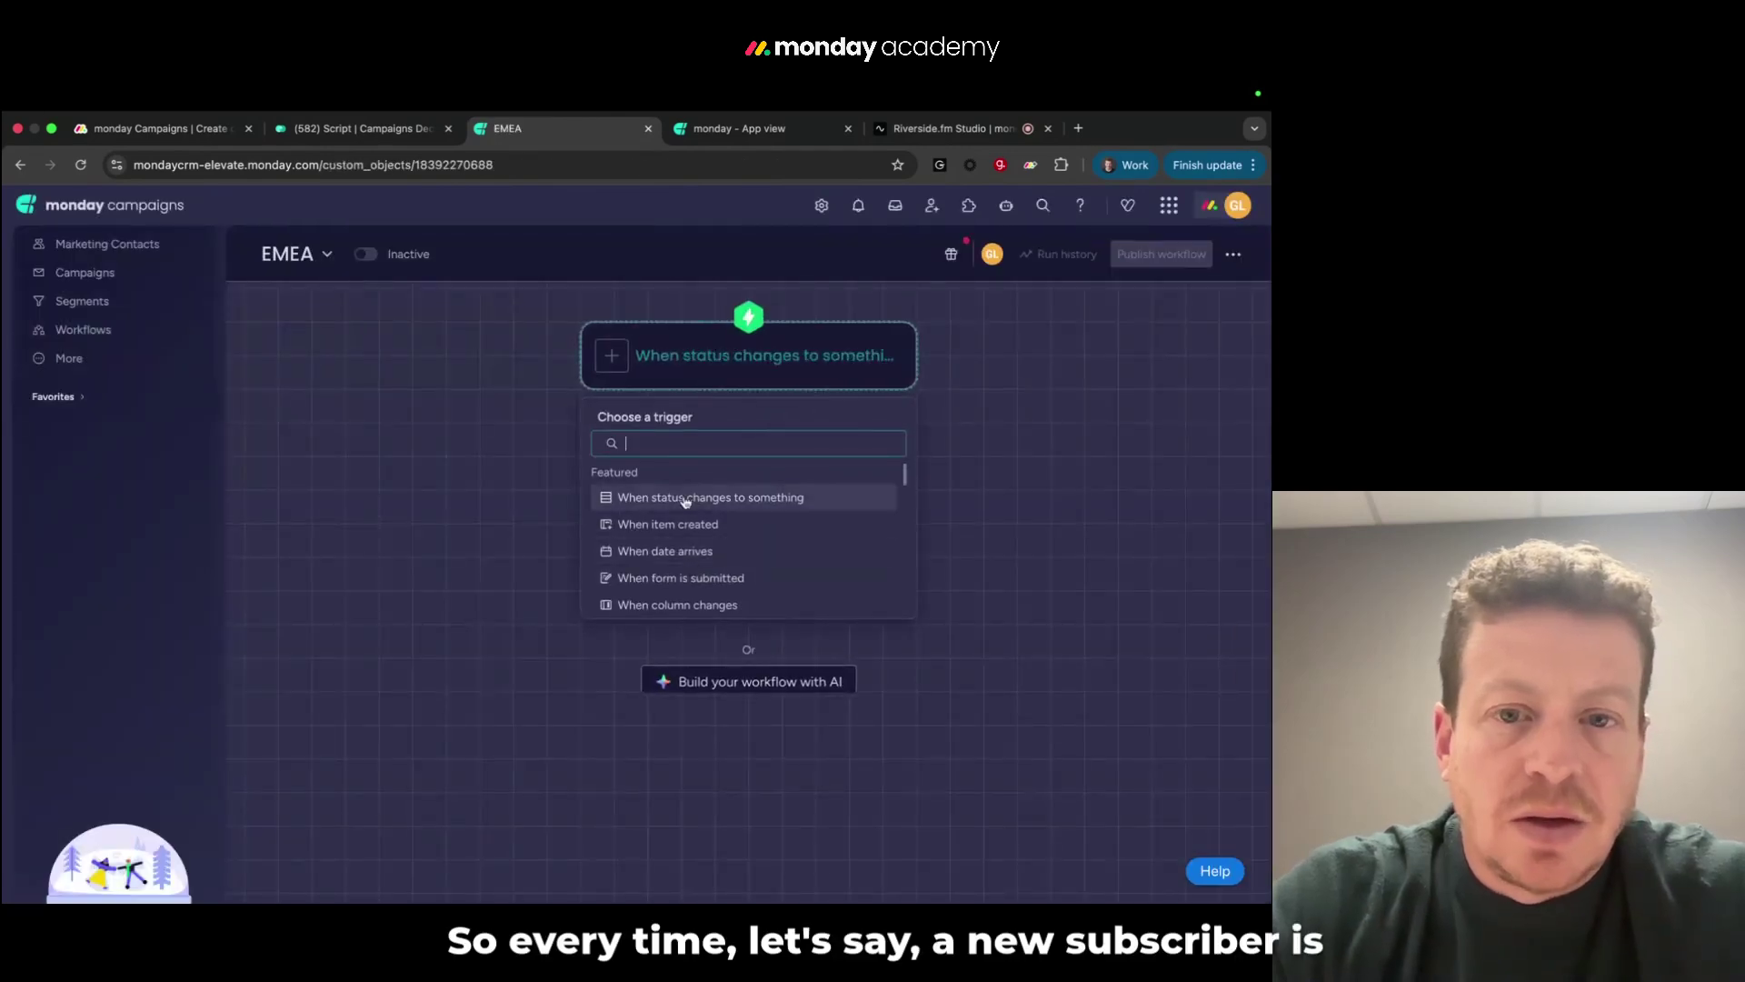
Set the EMEA workflow's trigger to When item created on the Marketing Contacts board
{"action": "left_click", "coordinate": [688, 524]}
{"action": "left_click", "coordinate": [1027, 433]}
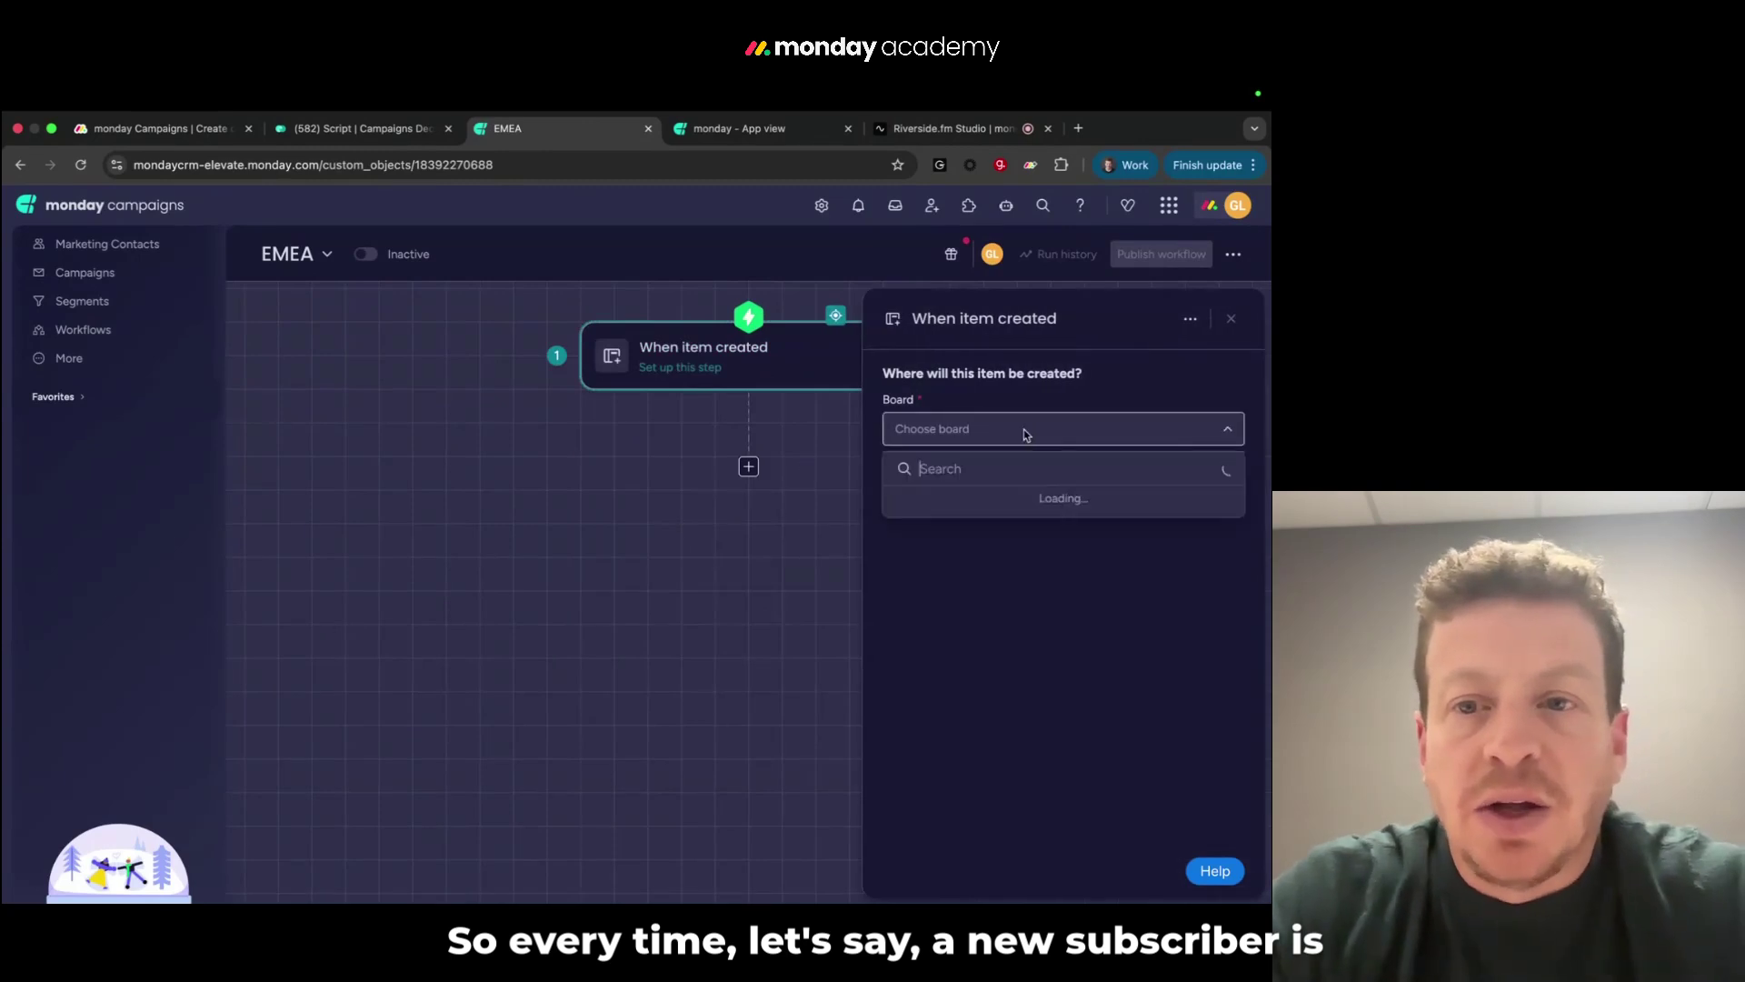
{"action": "left_click", "coordinate": [956, 506]}
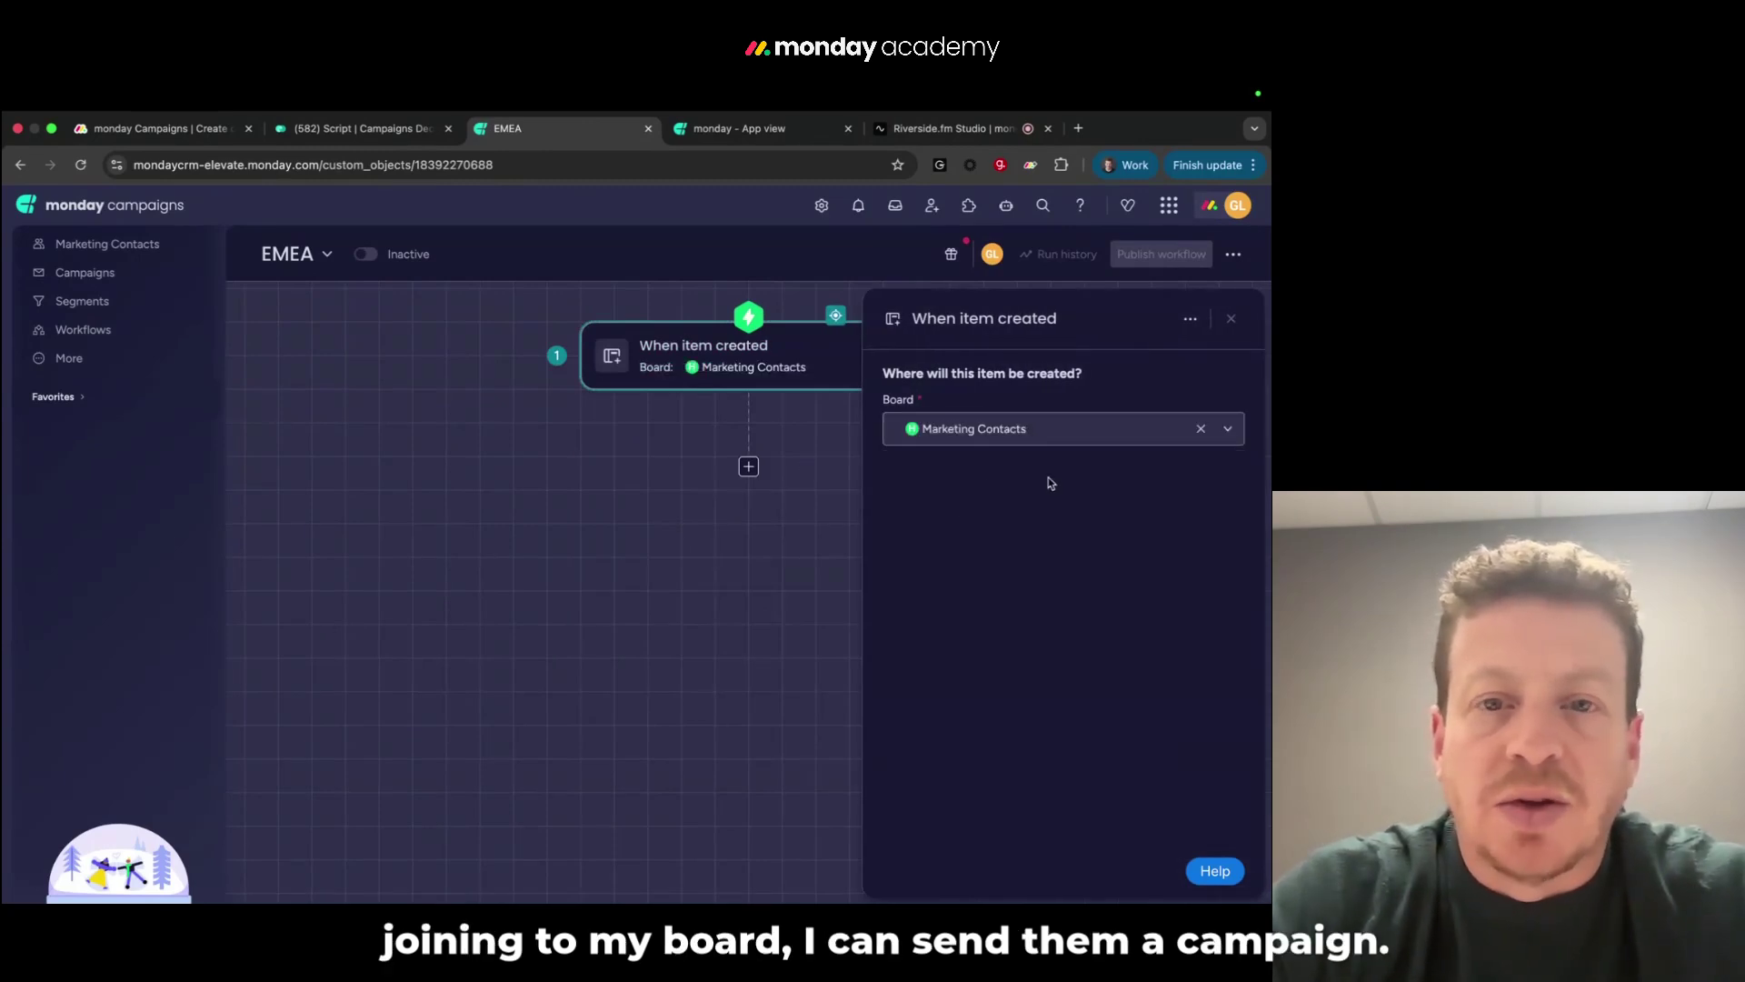
Add a Send Campaign action after the item-created trigger
{"action": "left_click", "coordinate": [746, 467]}
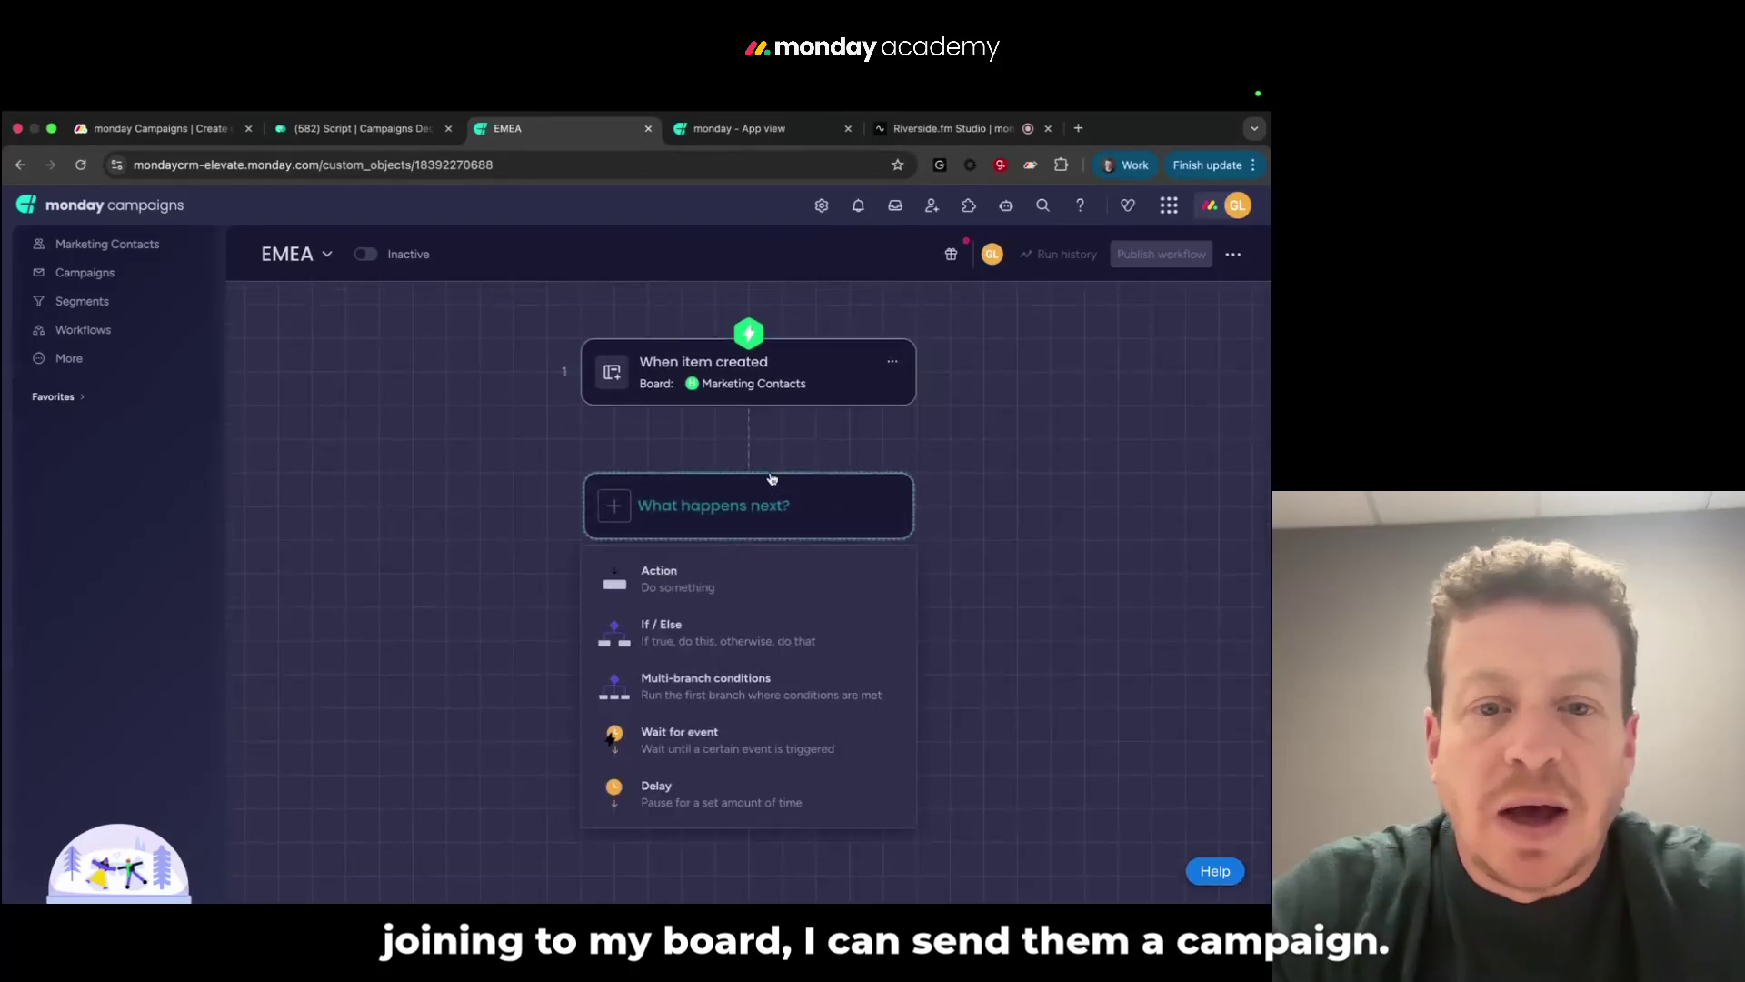
{"action": "left_click", "coordinate": [693, 603]}
{"action": "type", "text": "send"}
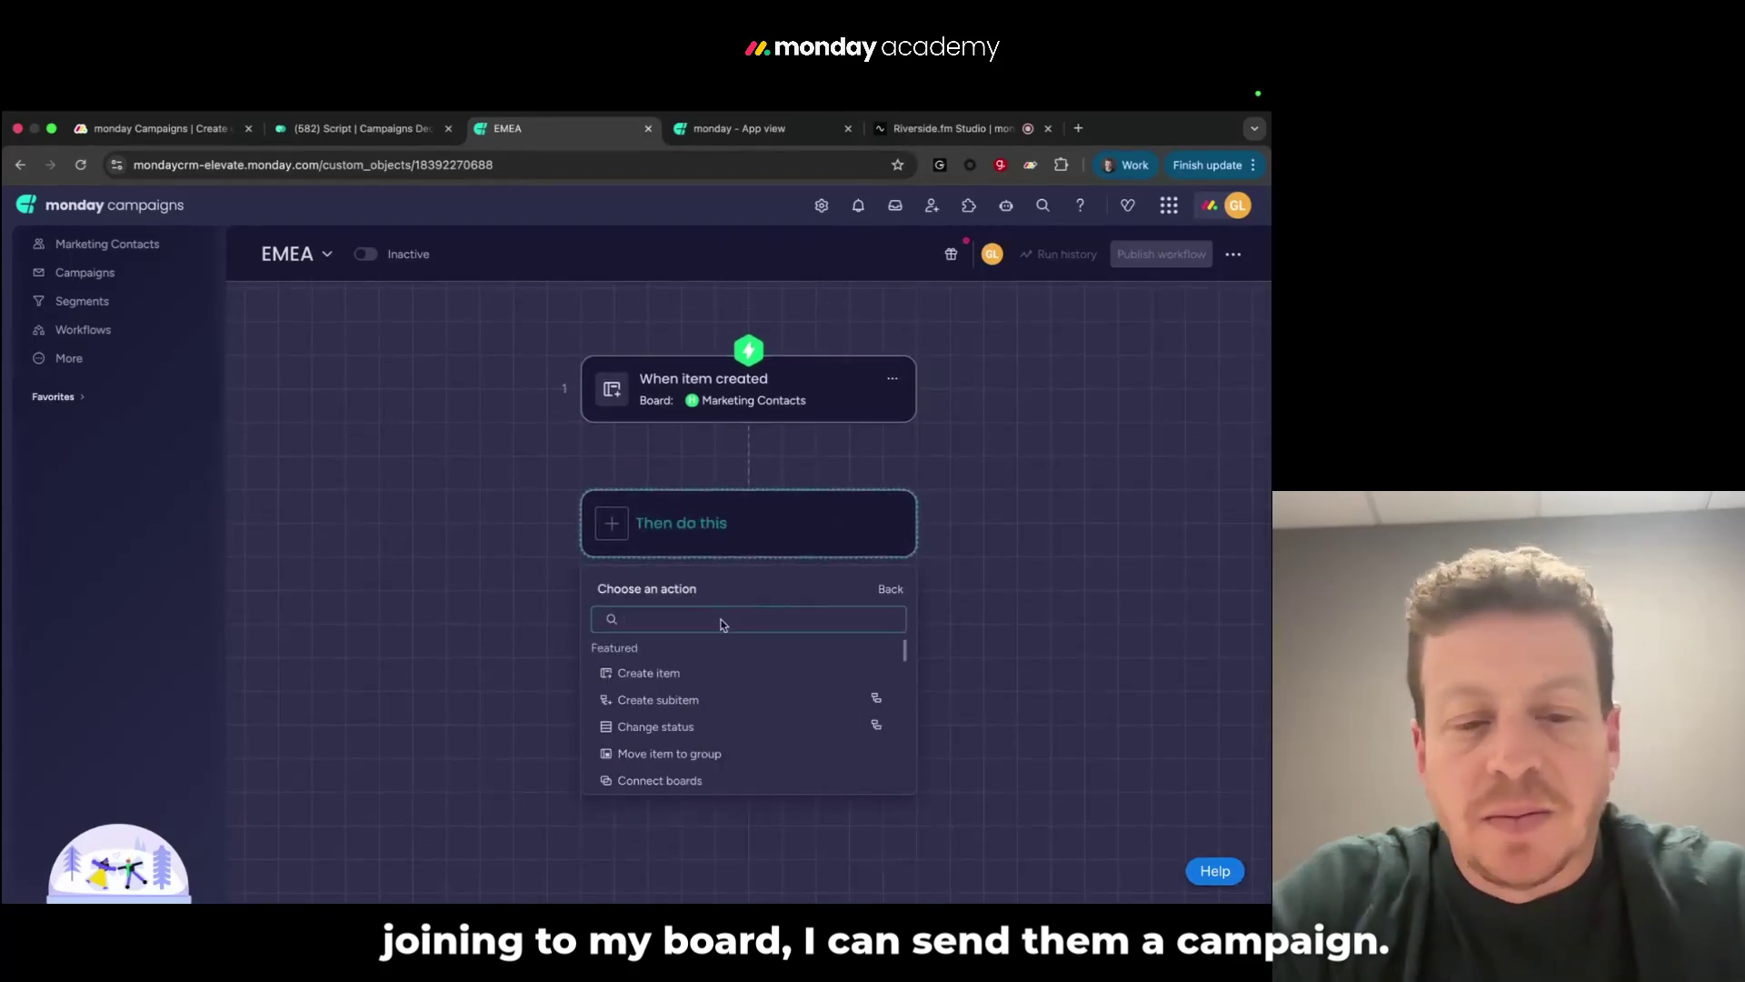
{"action": "type", "text": " ca"}
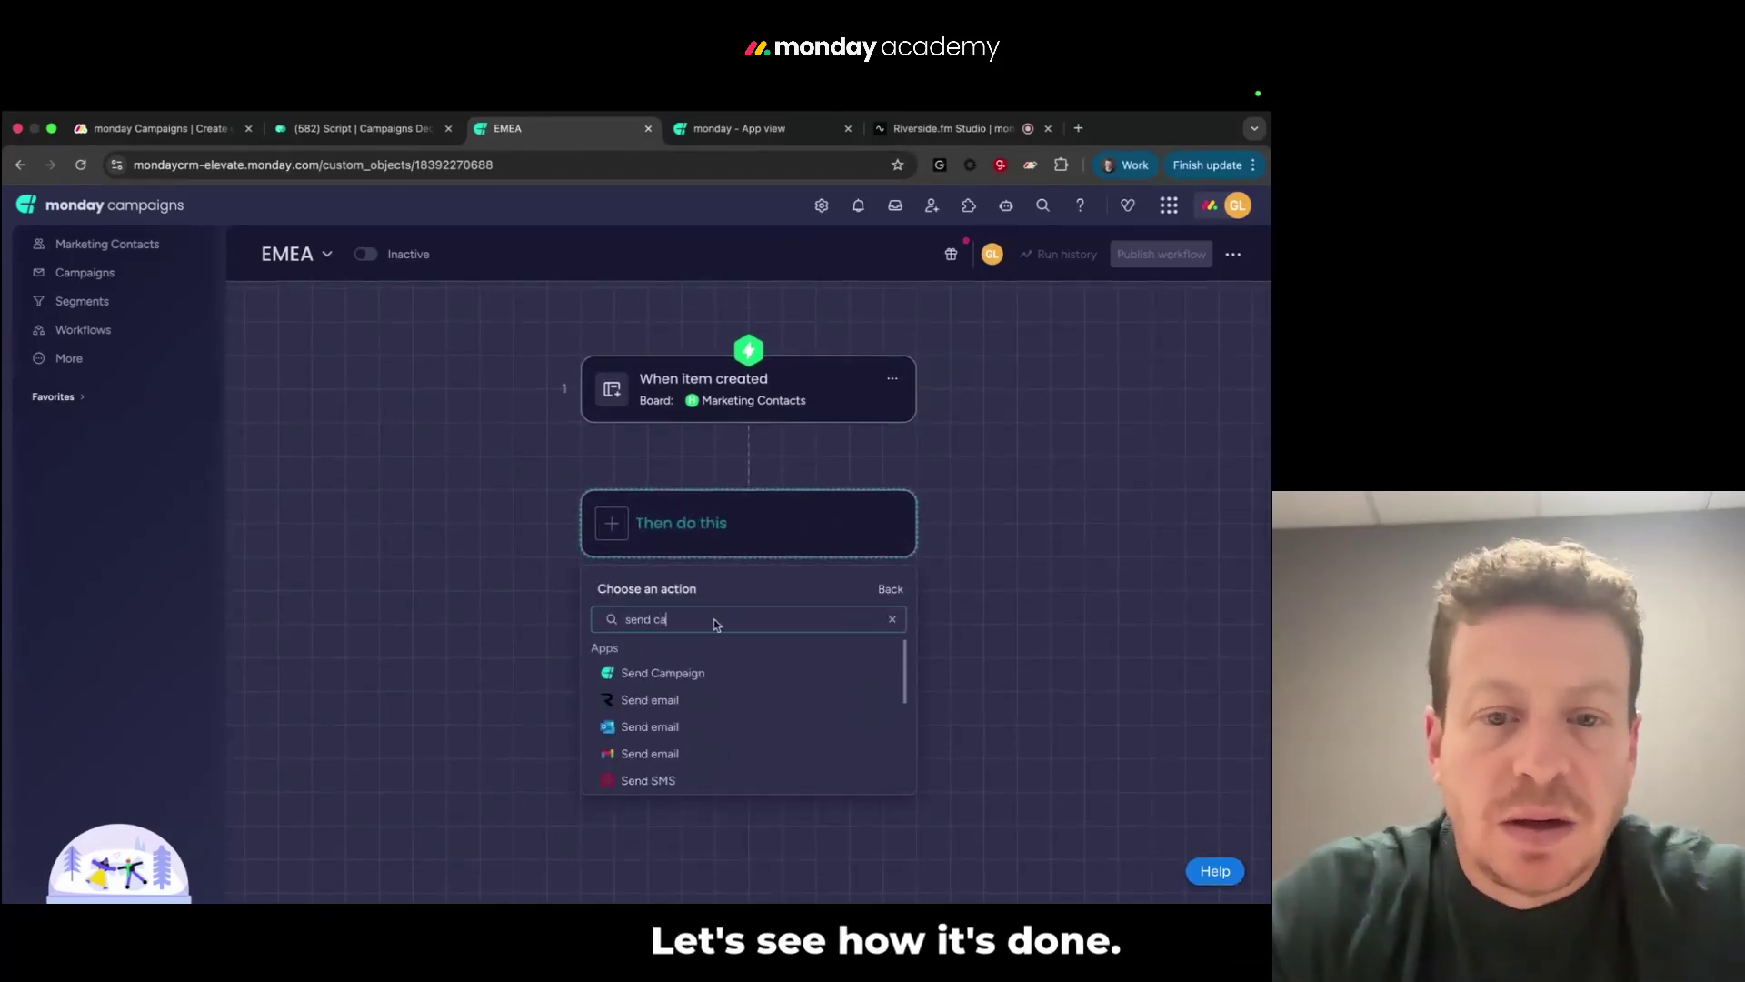
{"action": "left_click", "coordinate": [678, 675]}
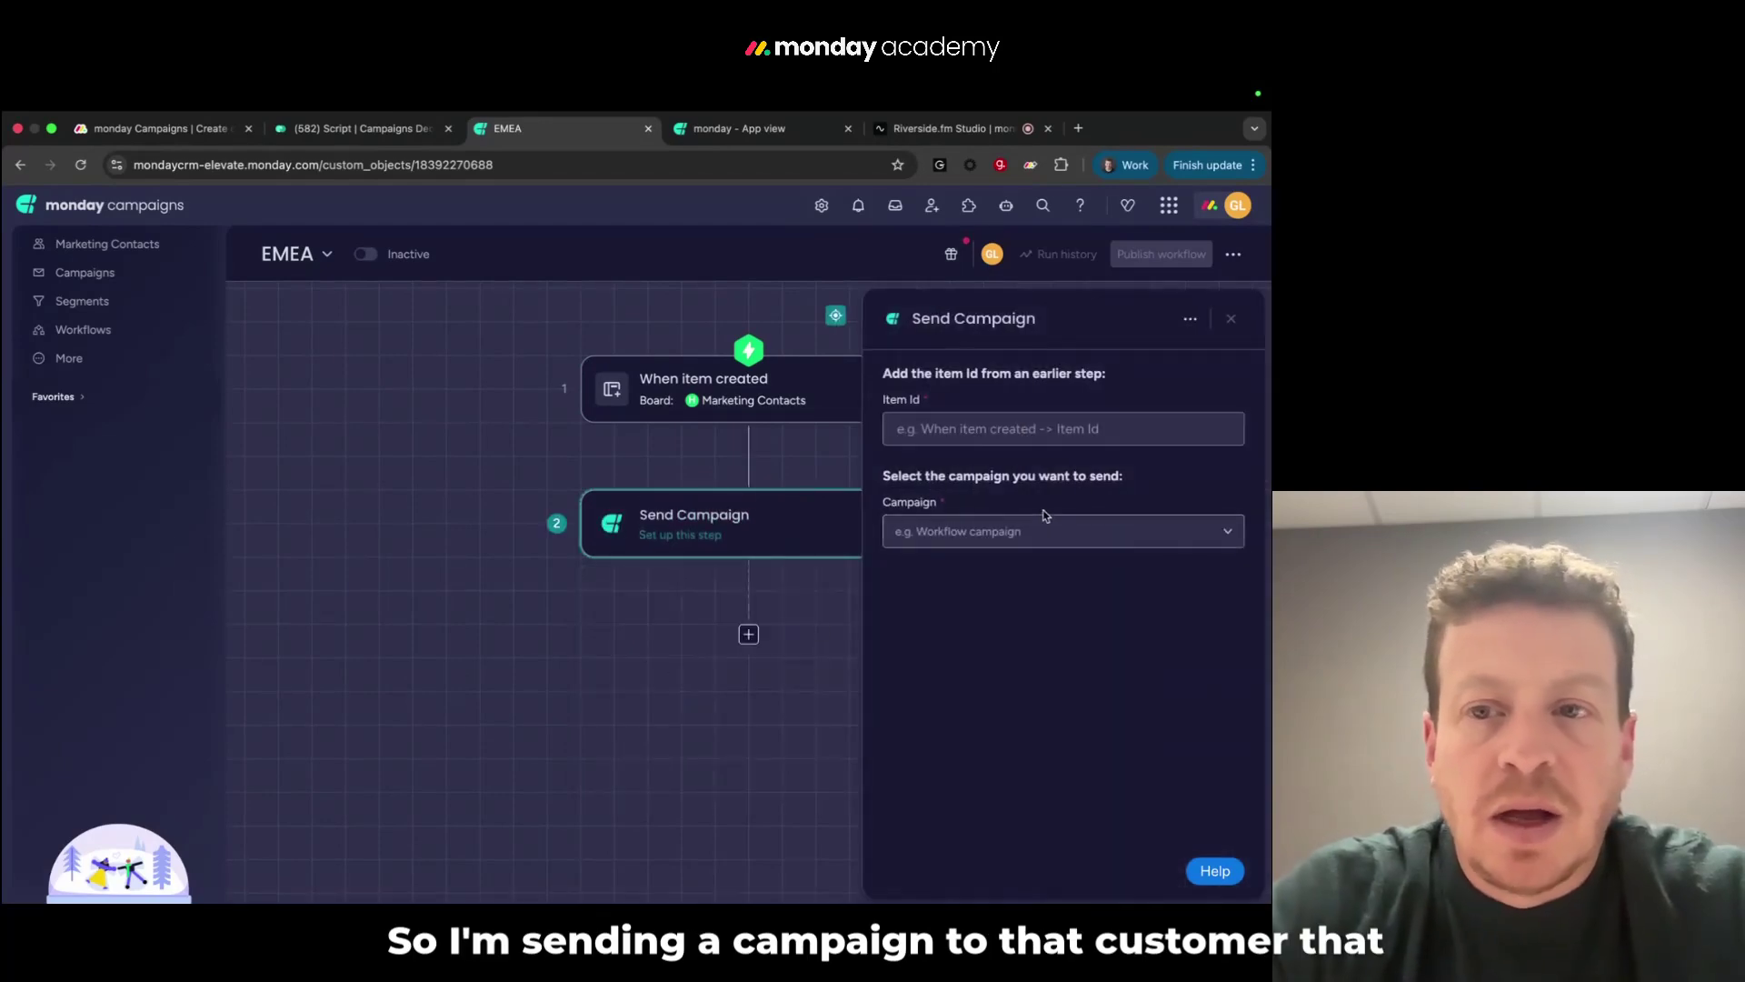
Configure the Send Campaign action with the Item ID from step 1 and the Reengagement Email 3 campaign
{"action": "left_click", "coordinate": [990, 433]}
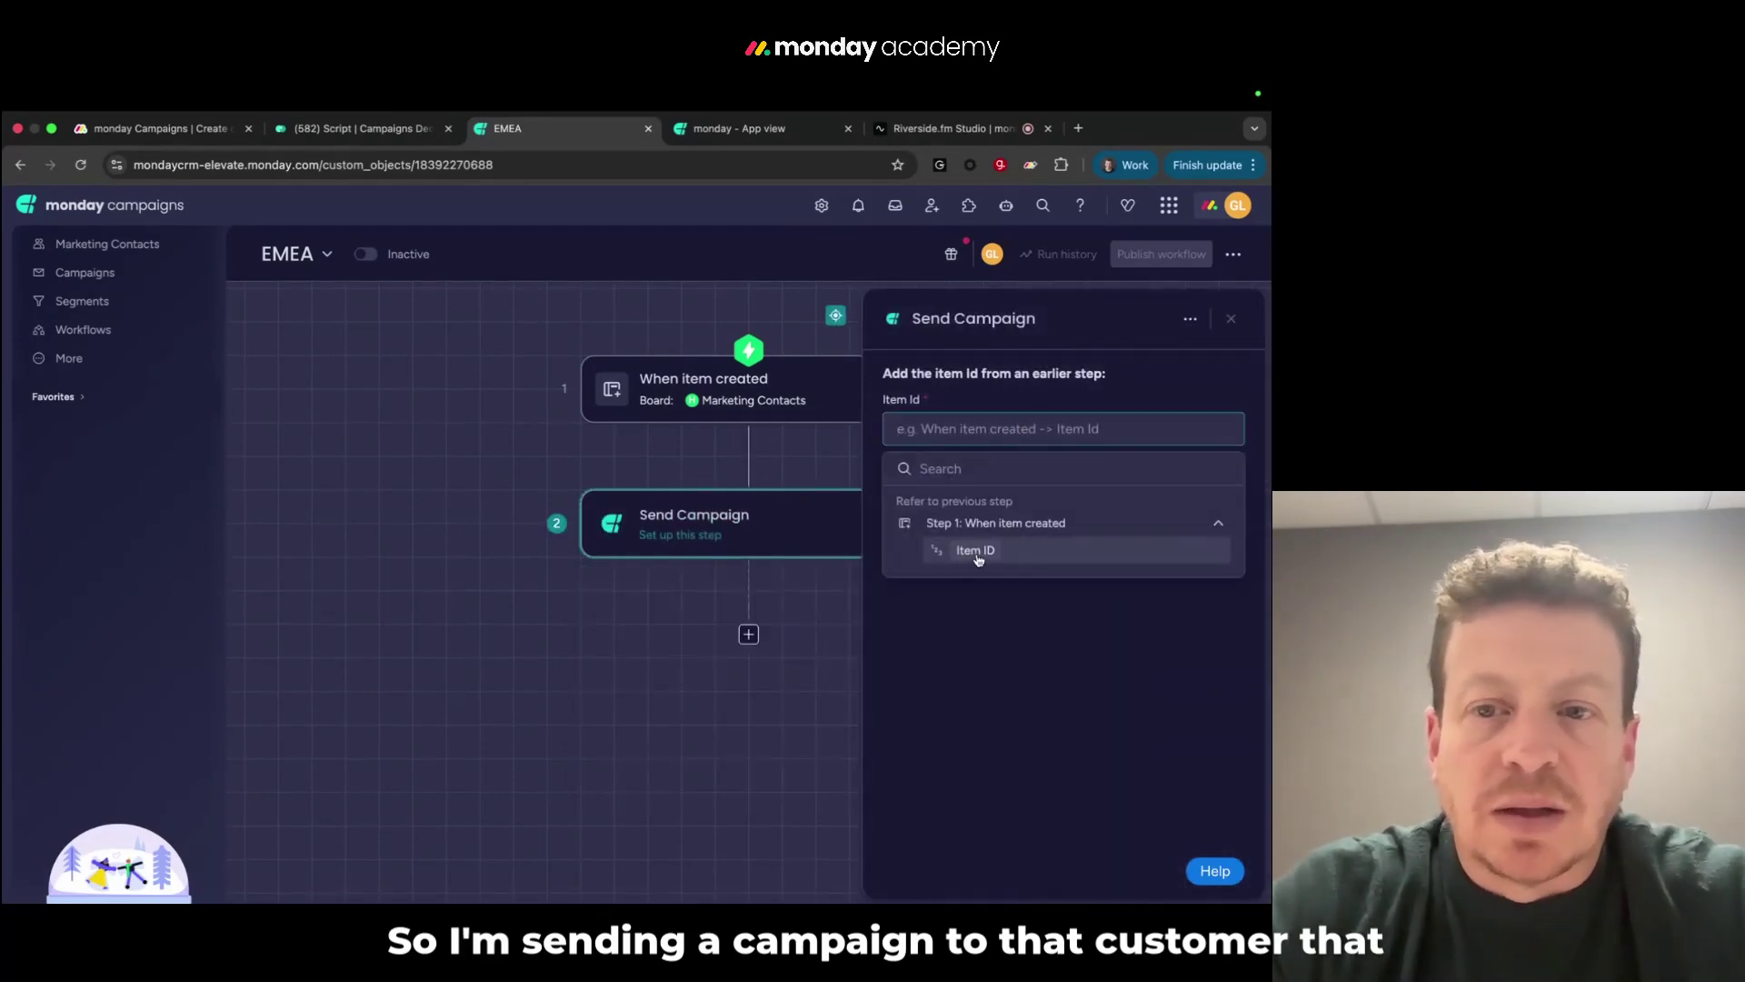
{"action": "left_click", "coordinate": [973, 563]}
{"action": "left_click", "coordinate": [1000, 532]}
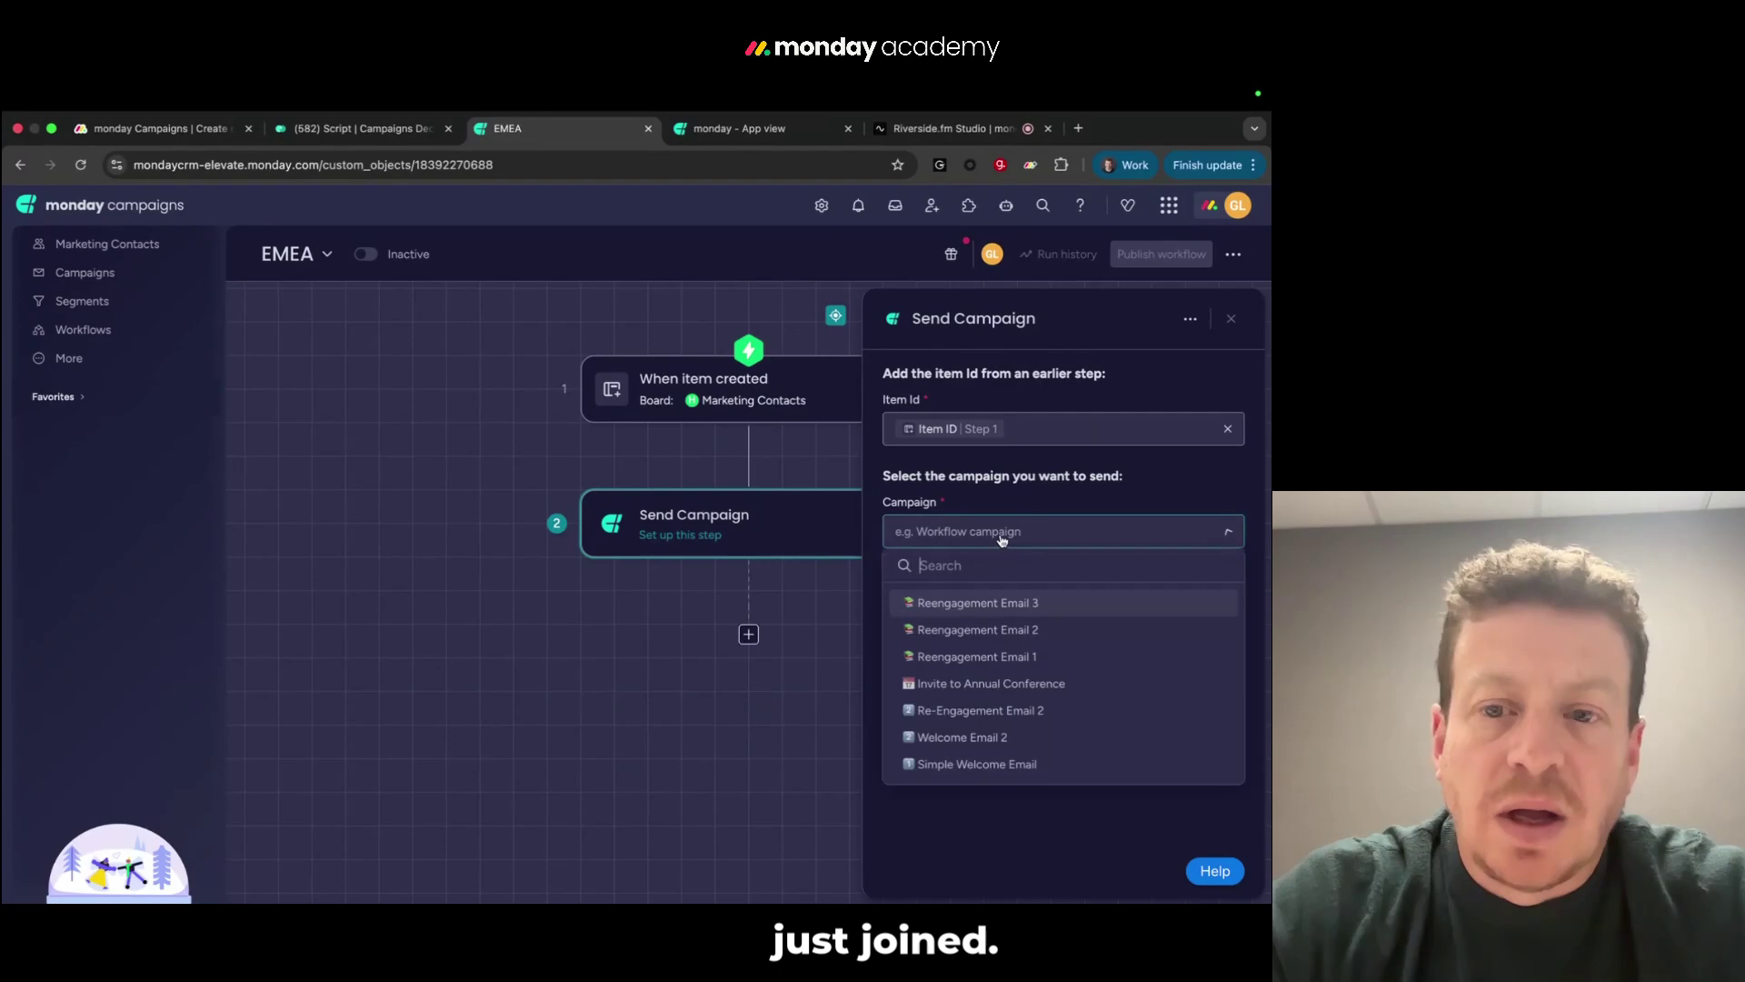
{"action": "left_click", "coordinate": [977, 615]}
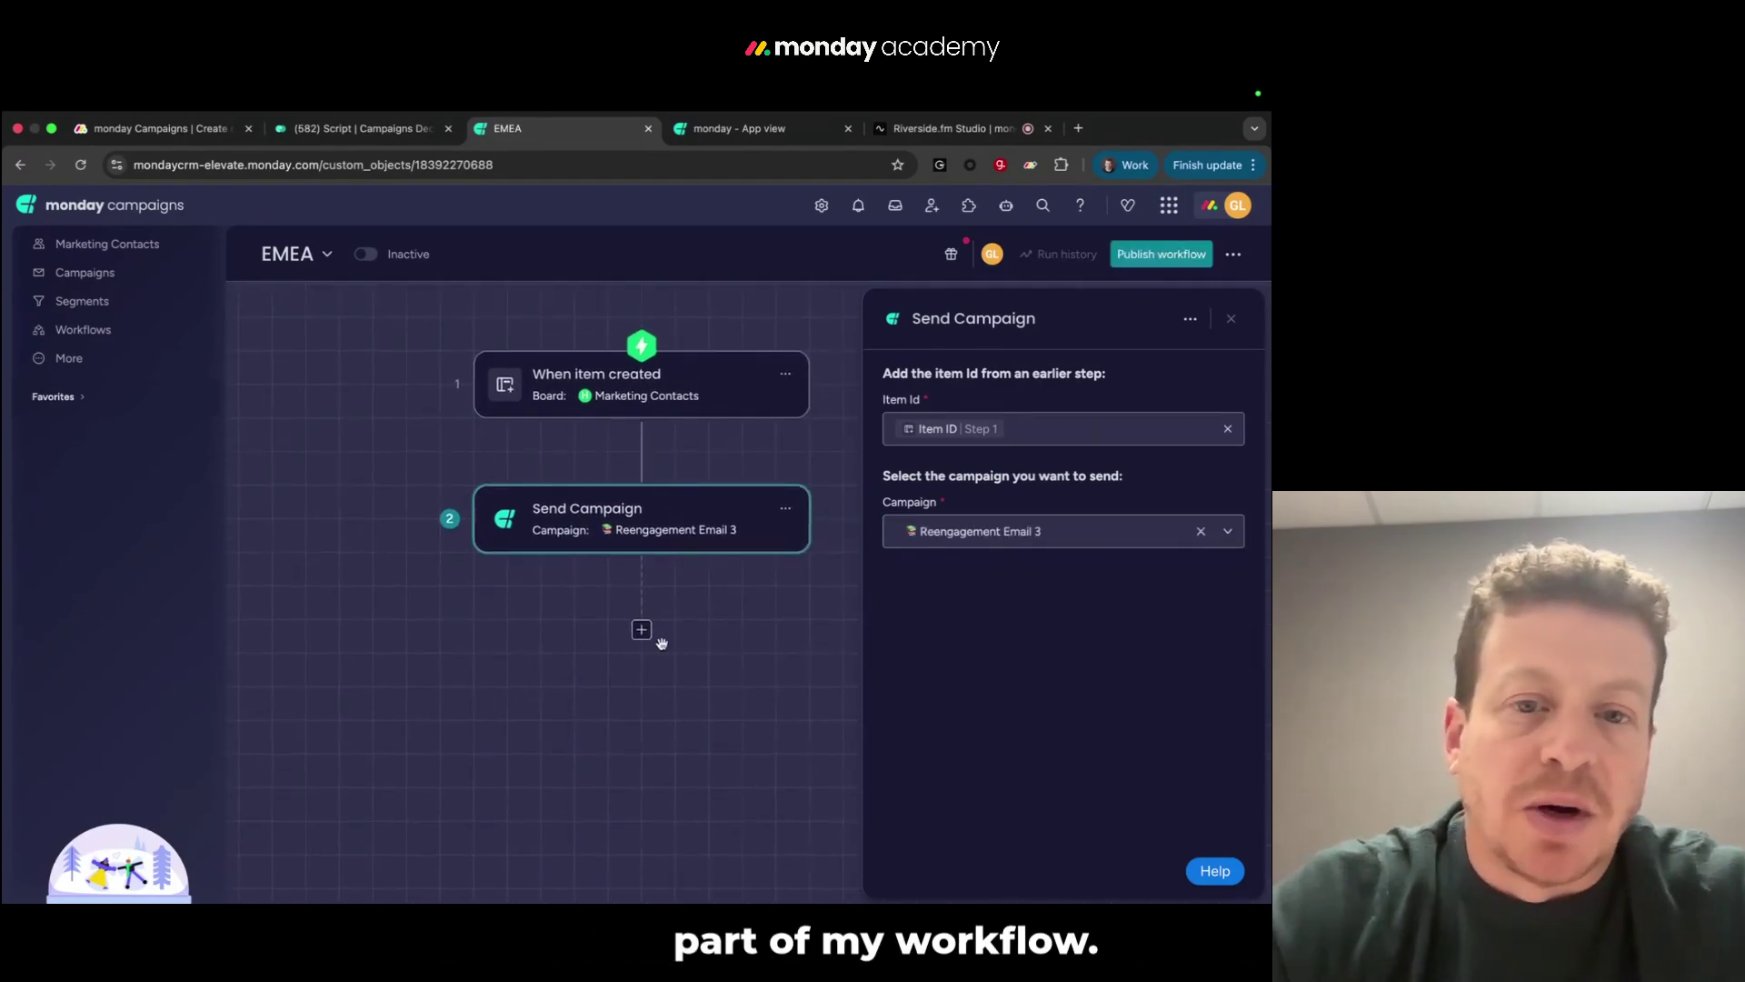
Add a Delay of 2 days after the Reengagement Email 3 Send Campaign step
{"action": "left_click", "coordinate": [643, 631]}
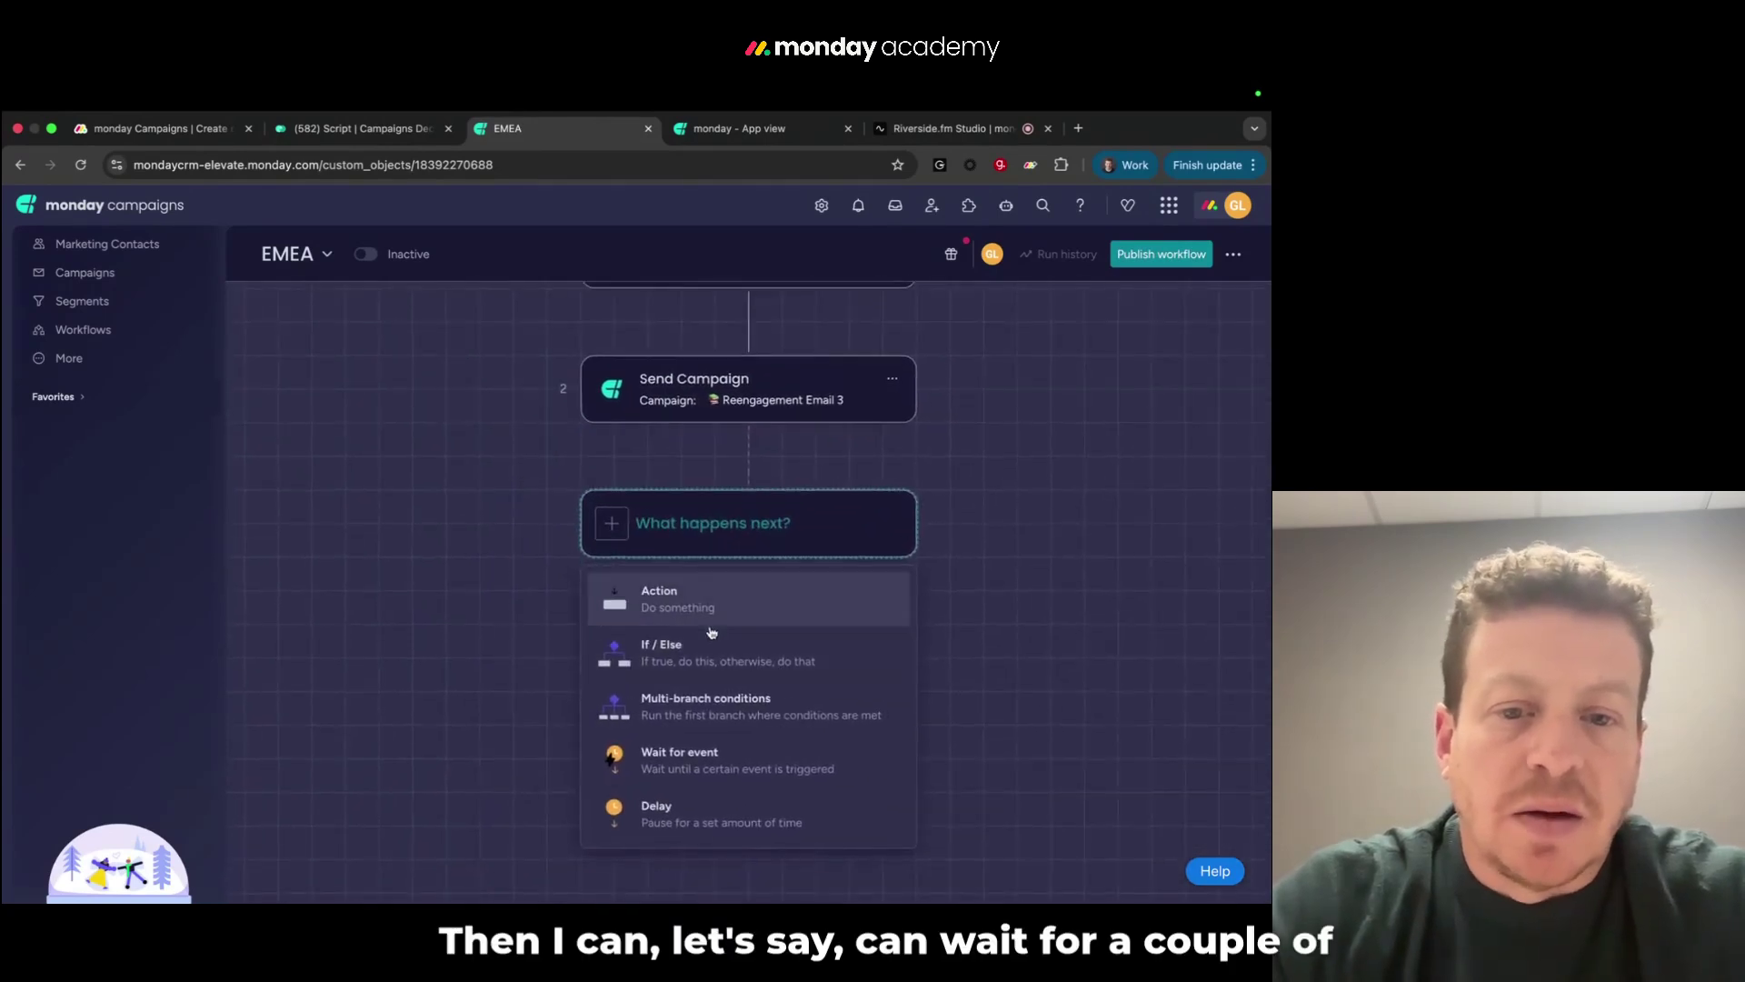
{"action": "left_click", "coordinate": [678, 805]}
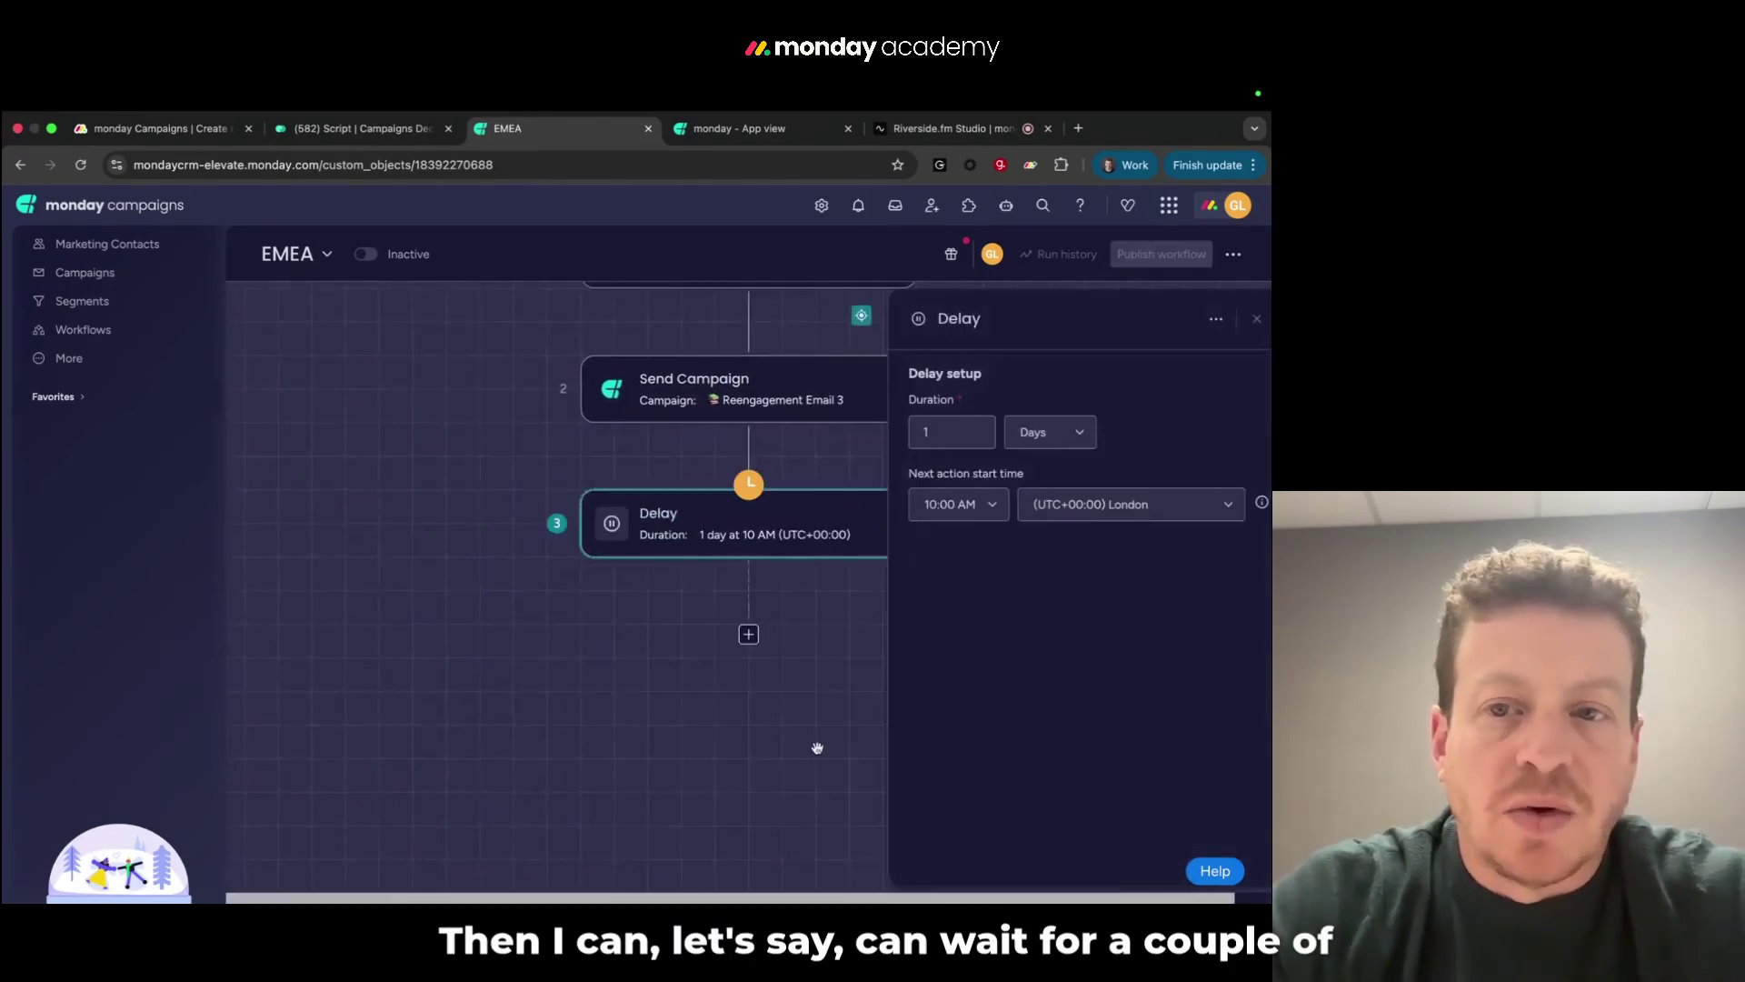
{"action": "left_click", "coordinate": [949, 427]}
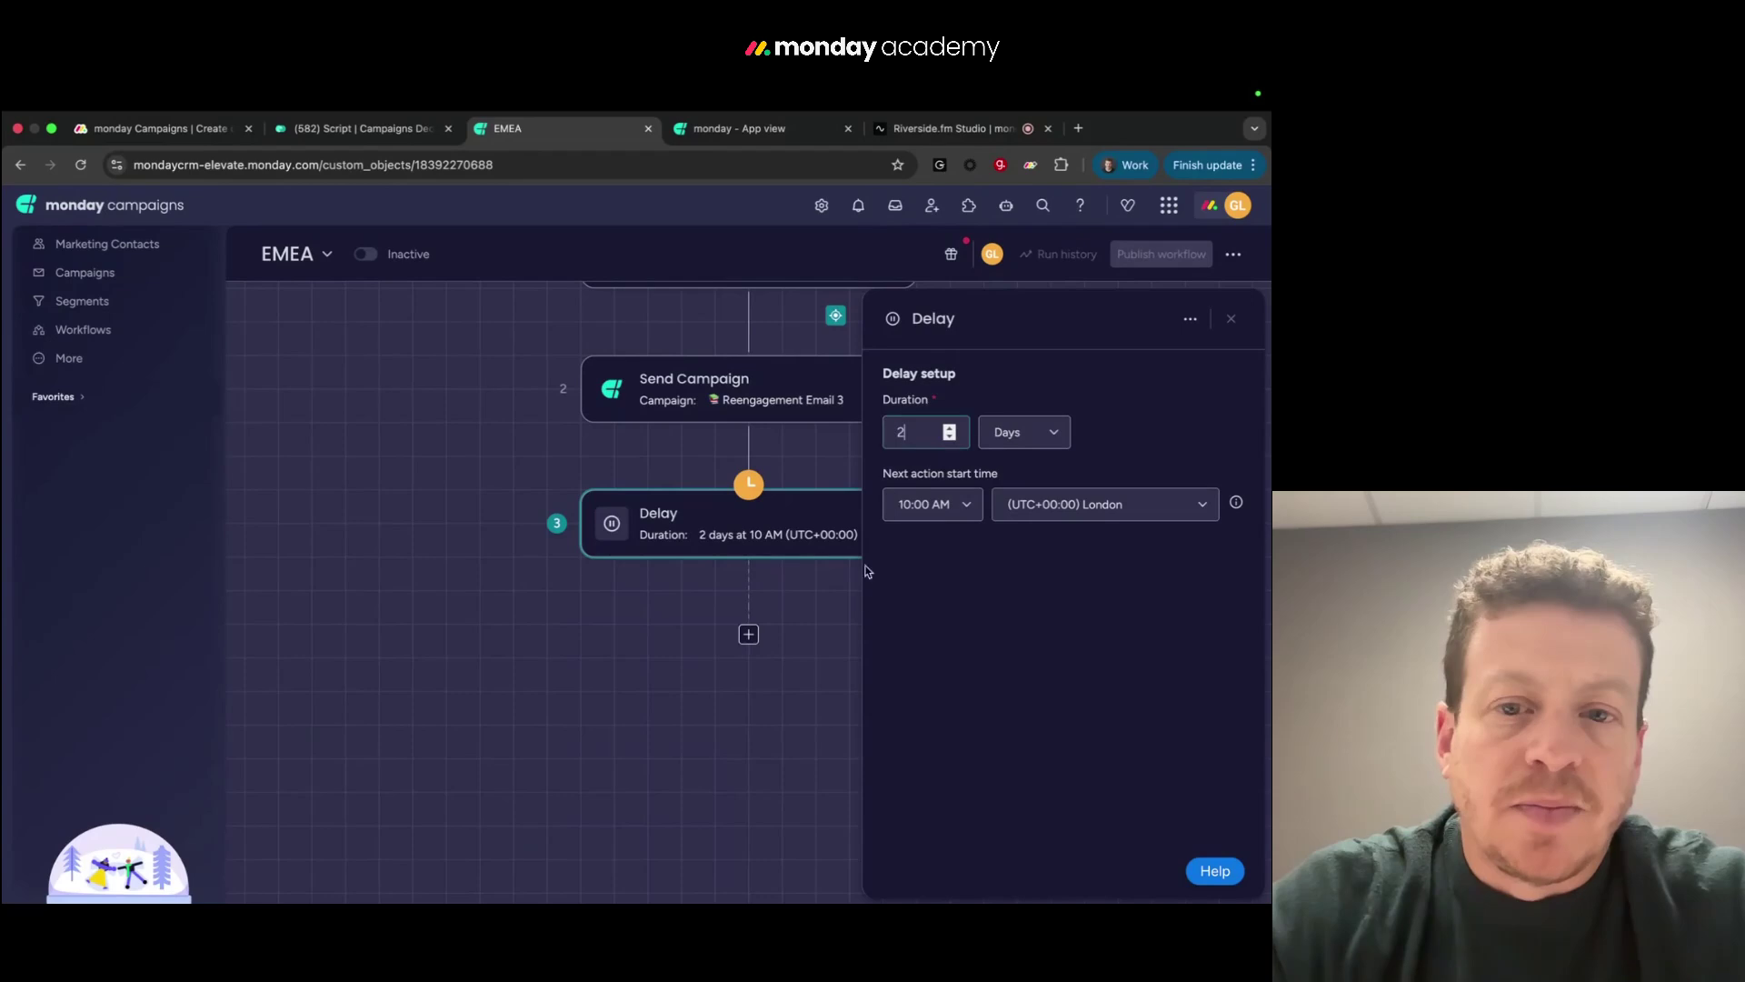
Add an If / Else condition based on Campaign Result after the 2-day delay
{"action": "left_click", "coordinate": [751, 633]}
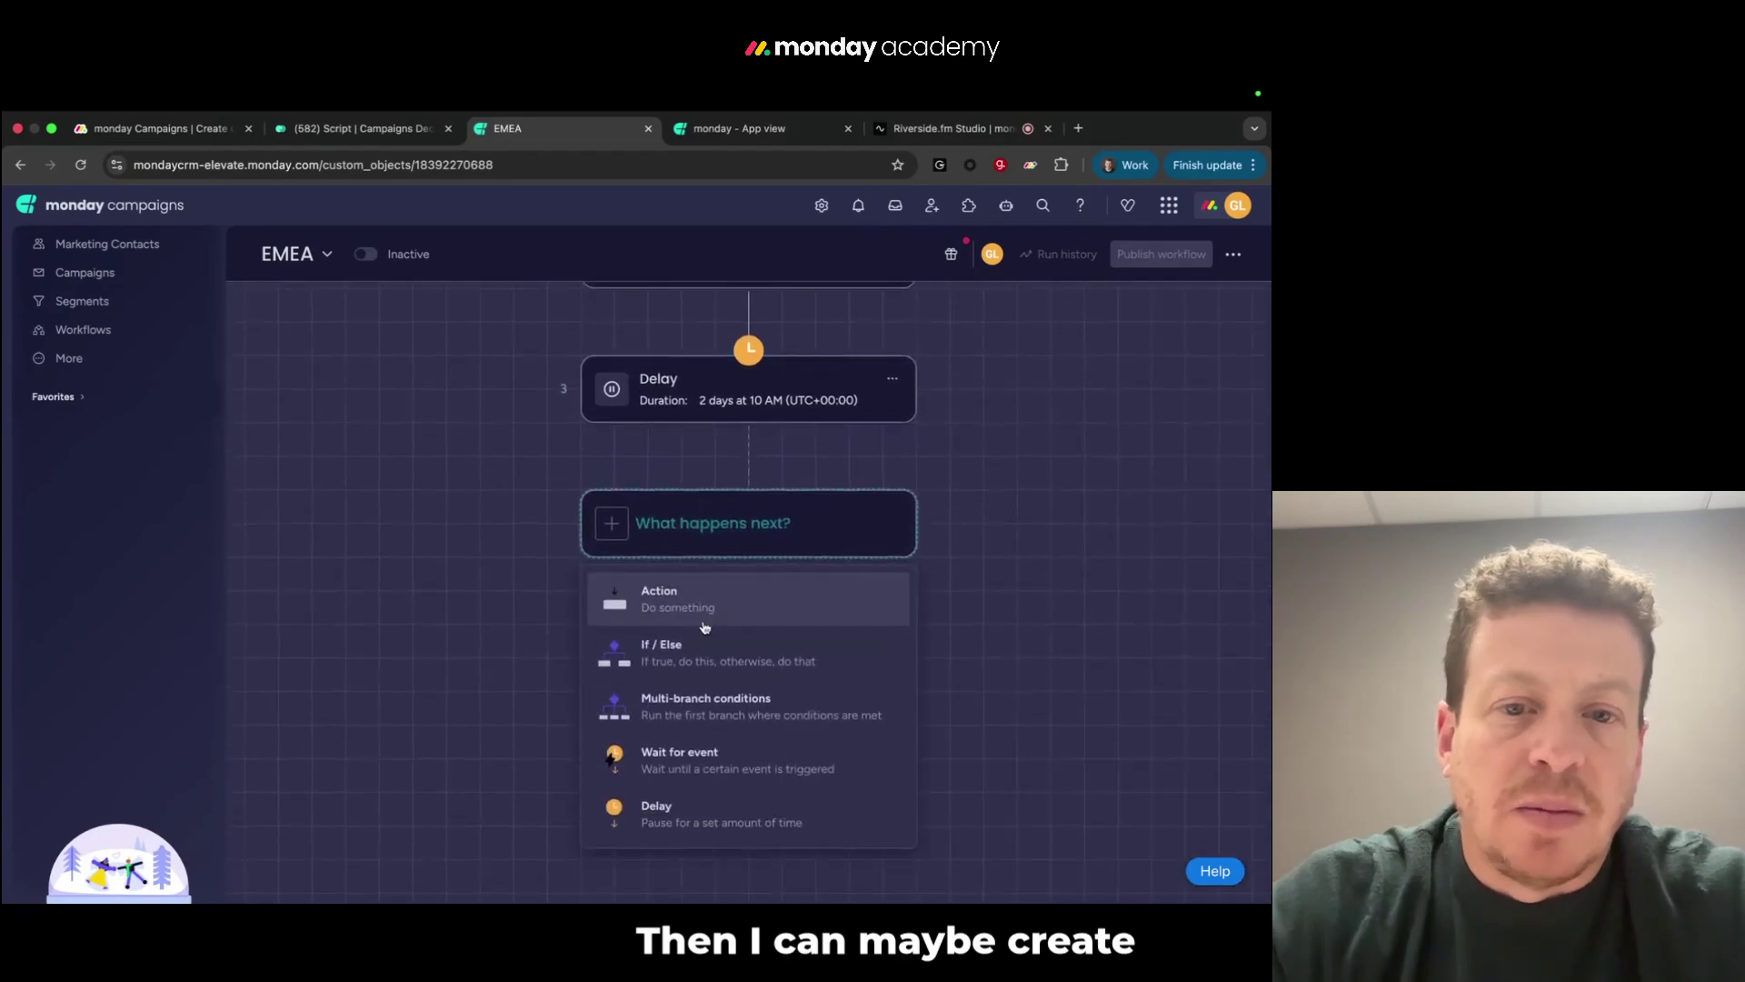
{"action": "left_click", "coordinate": [702, 647]}
{"action": "type", "text": "campa"}
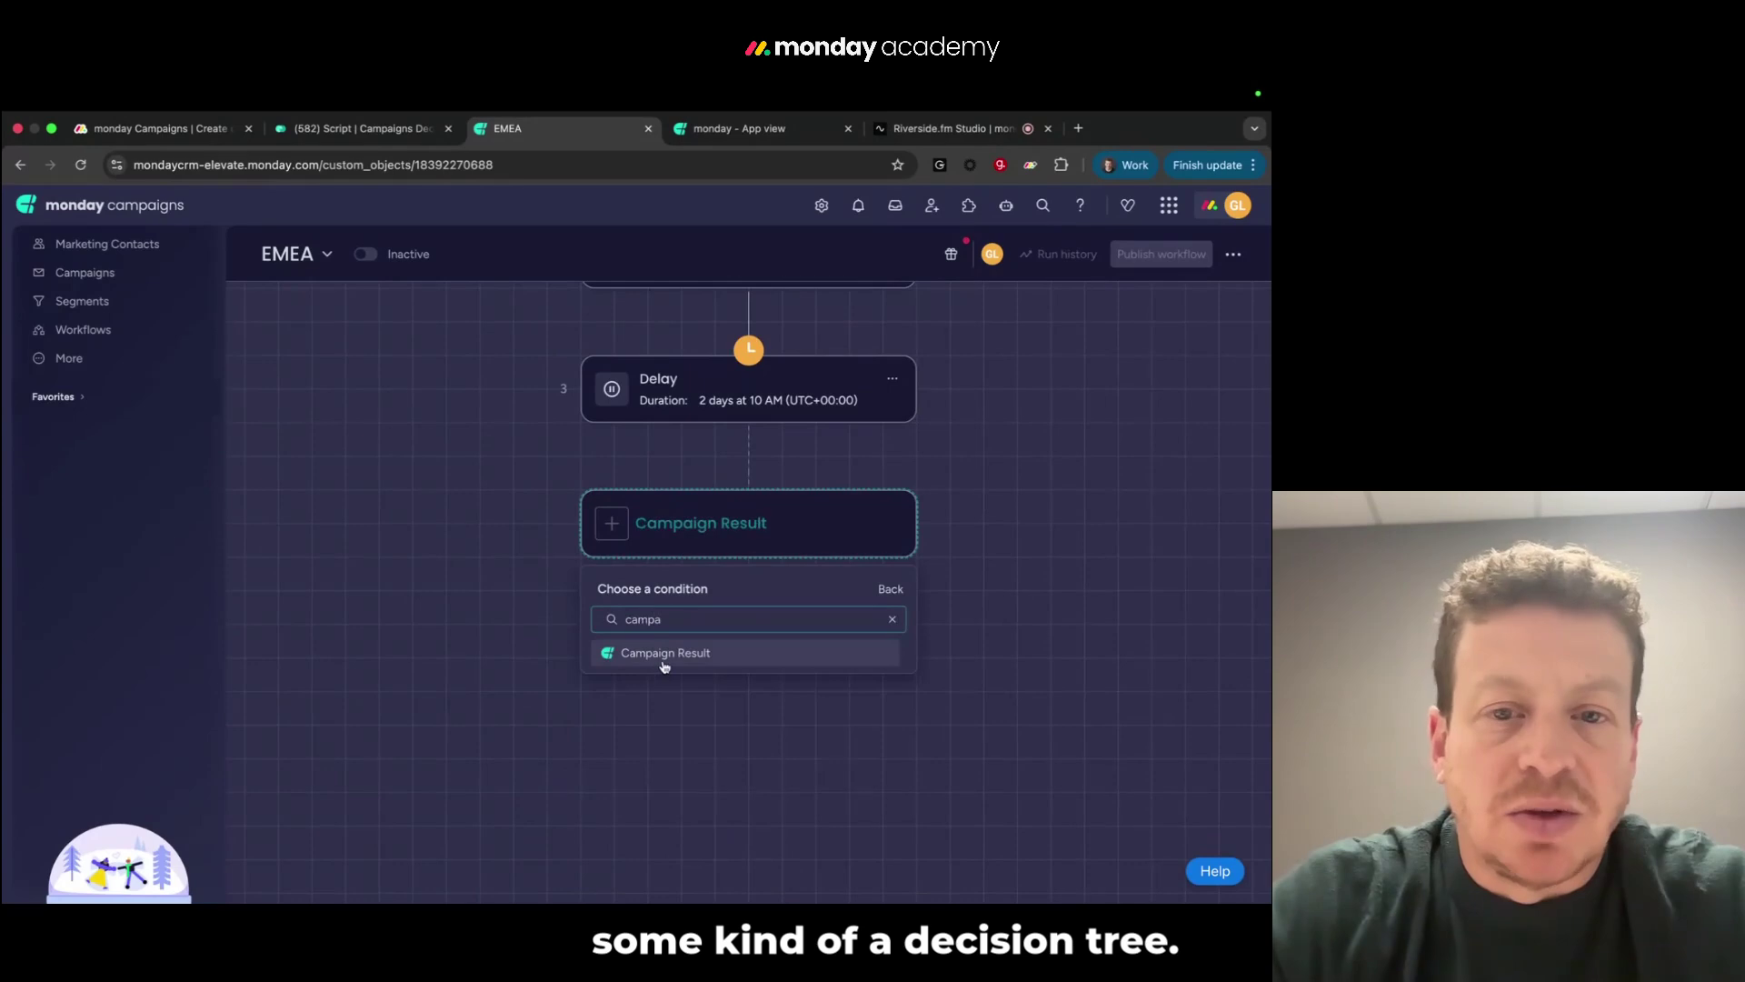
{"action": "left_click", "coordinate": [668, 655]}
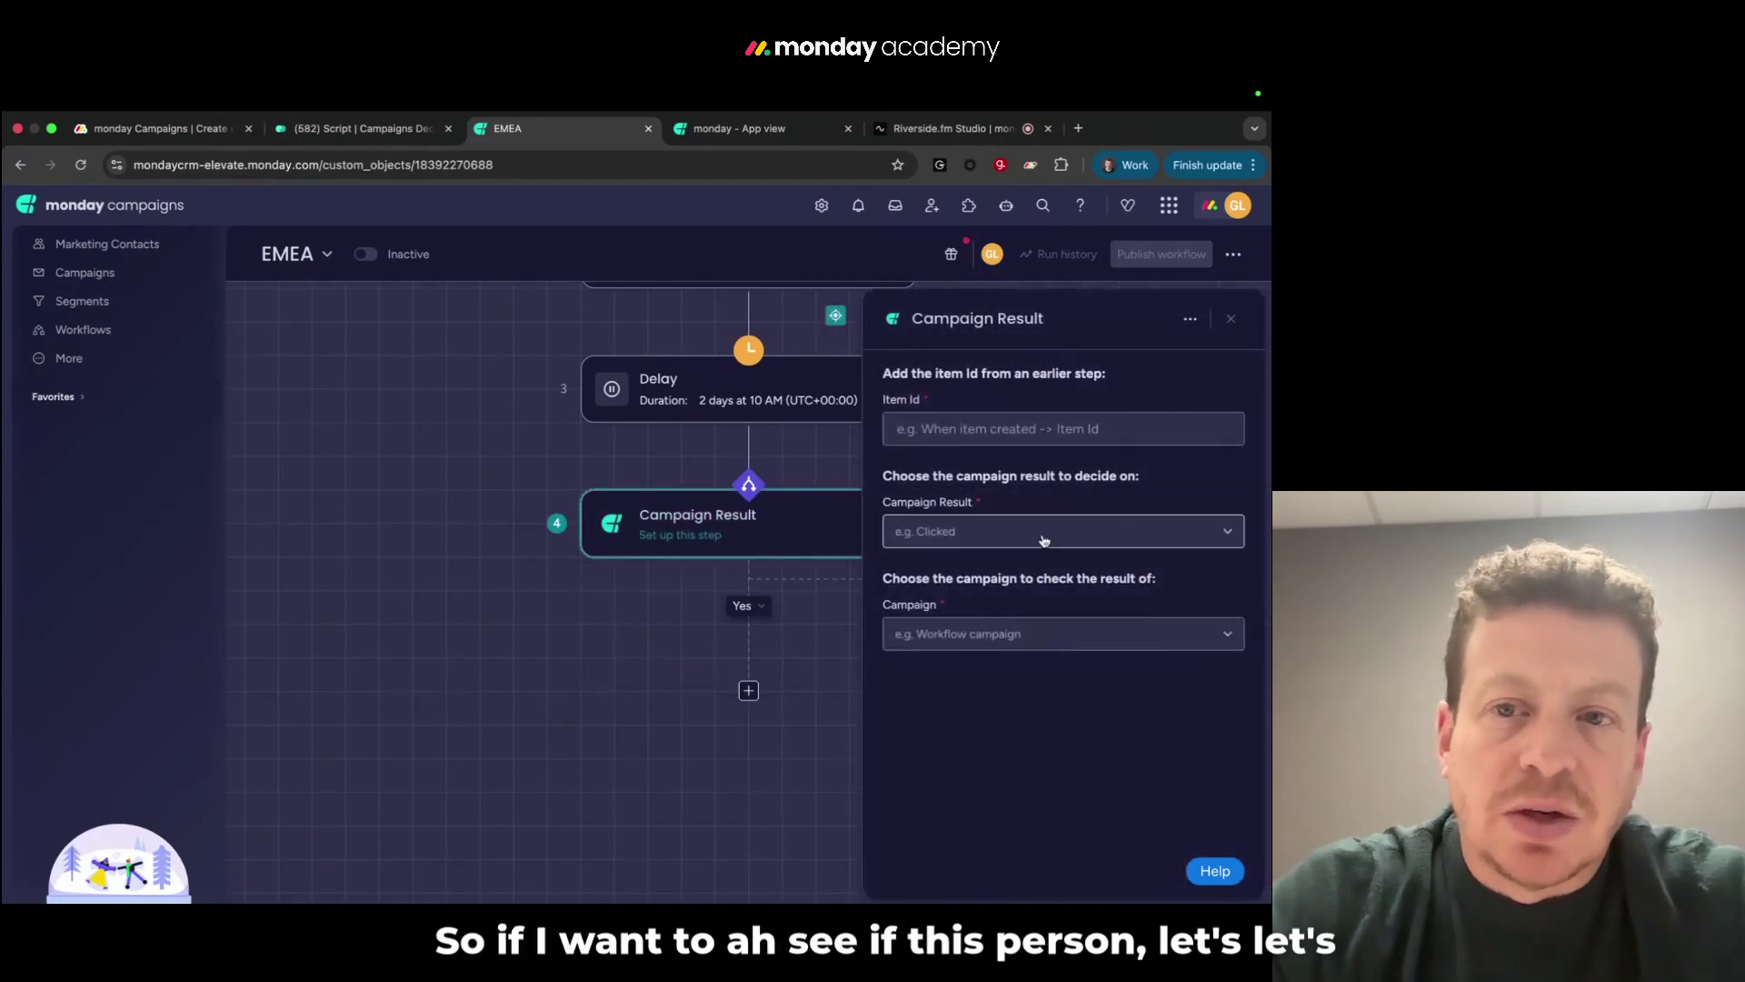
Configure the Campaign Result condition with the Item ID from step 1, result Clicked, and campaign Invite to Annual Conference
{"action": "left_click", "coordinate": [1007, 429]}
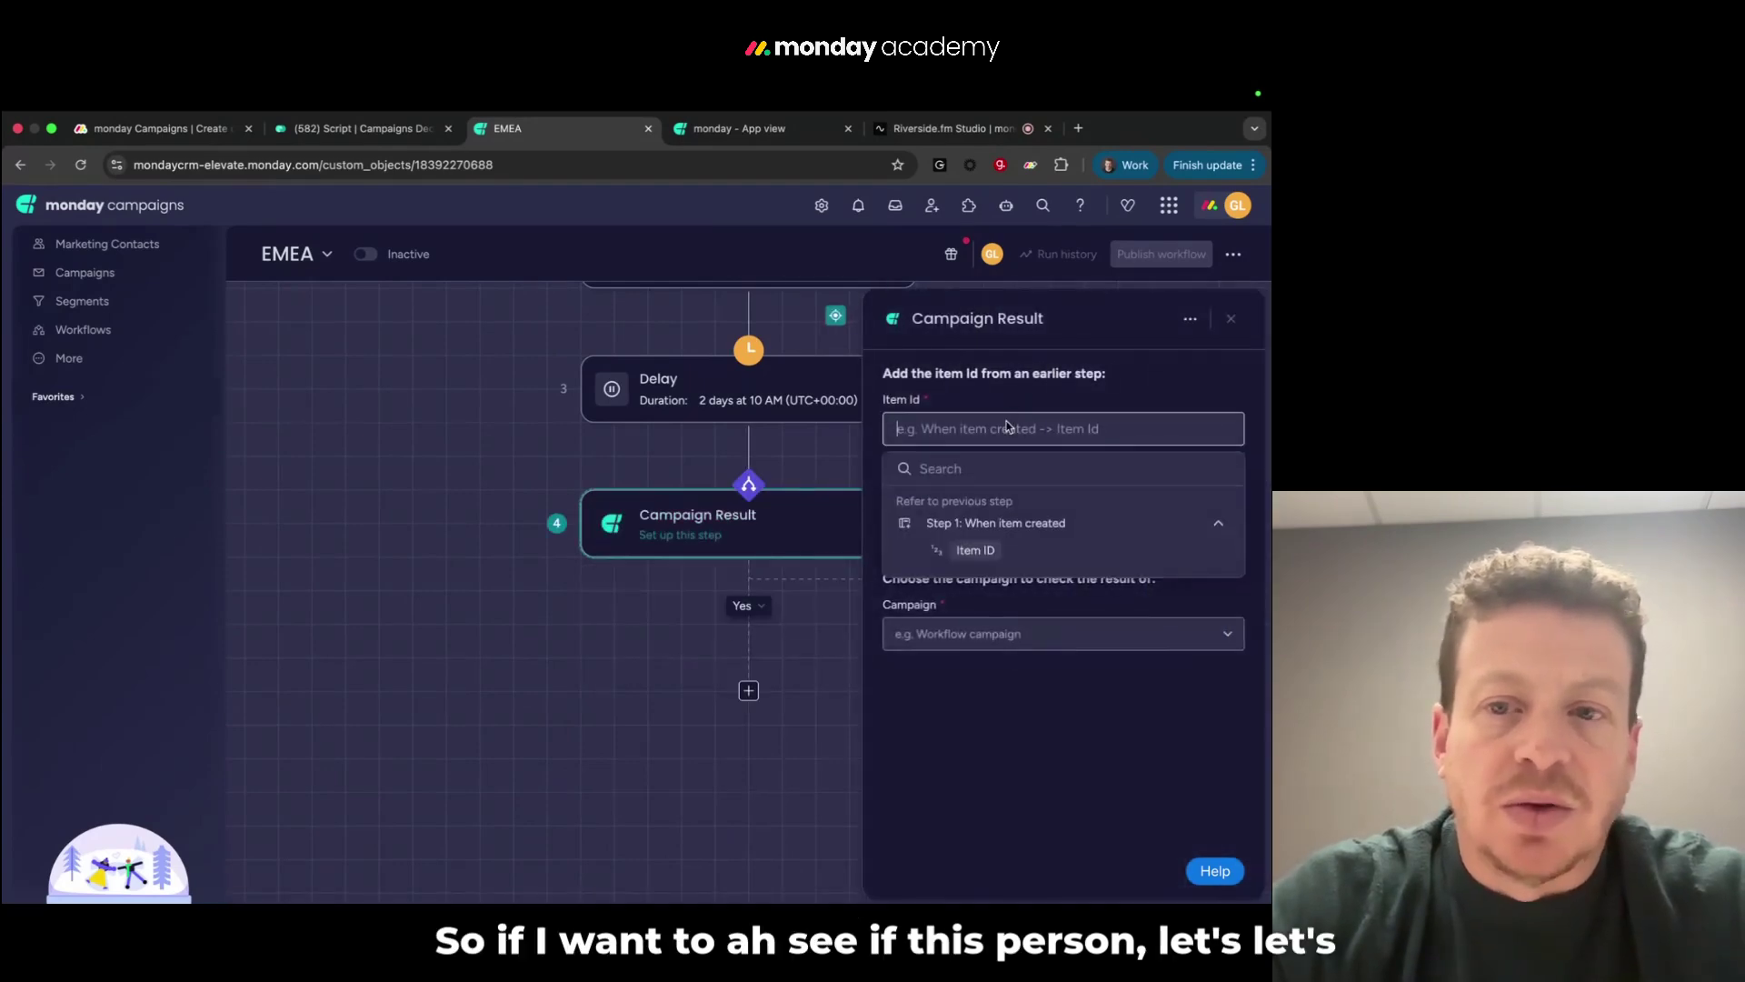
{"action": "left_click", "coordinate": [969, 550]}
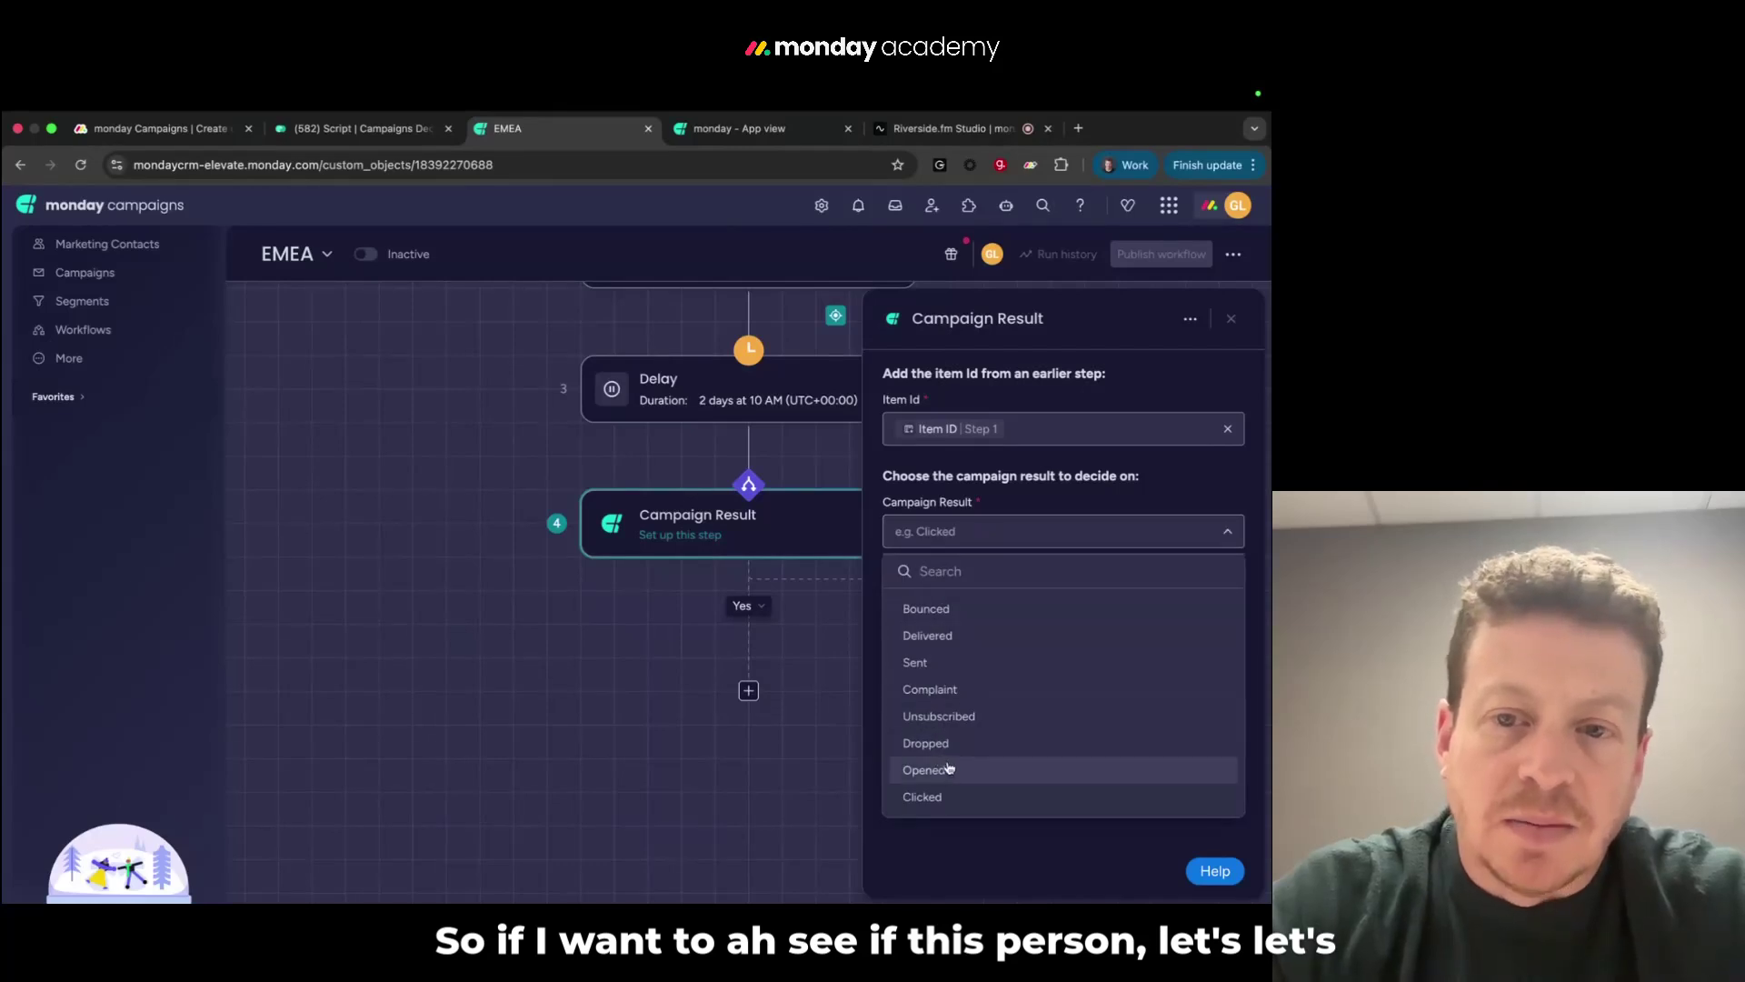
{"action": "left_click", "coordinate": [936, 797]}
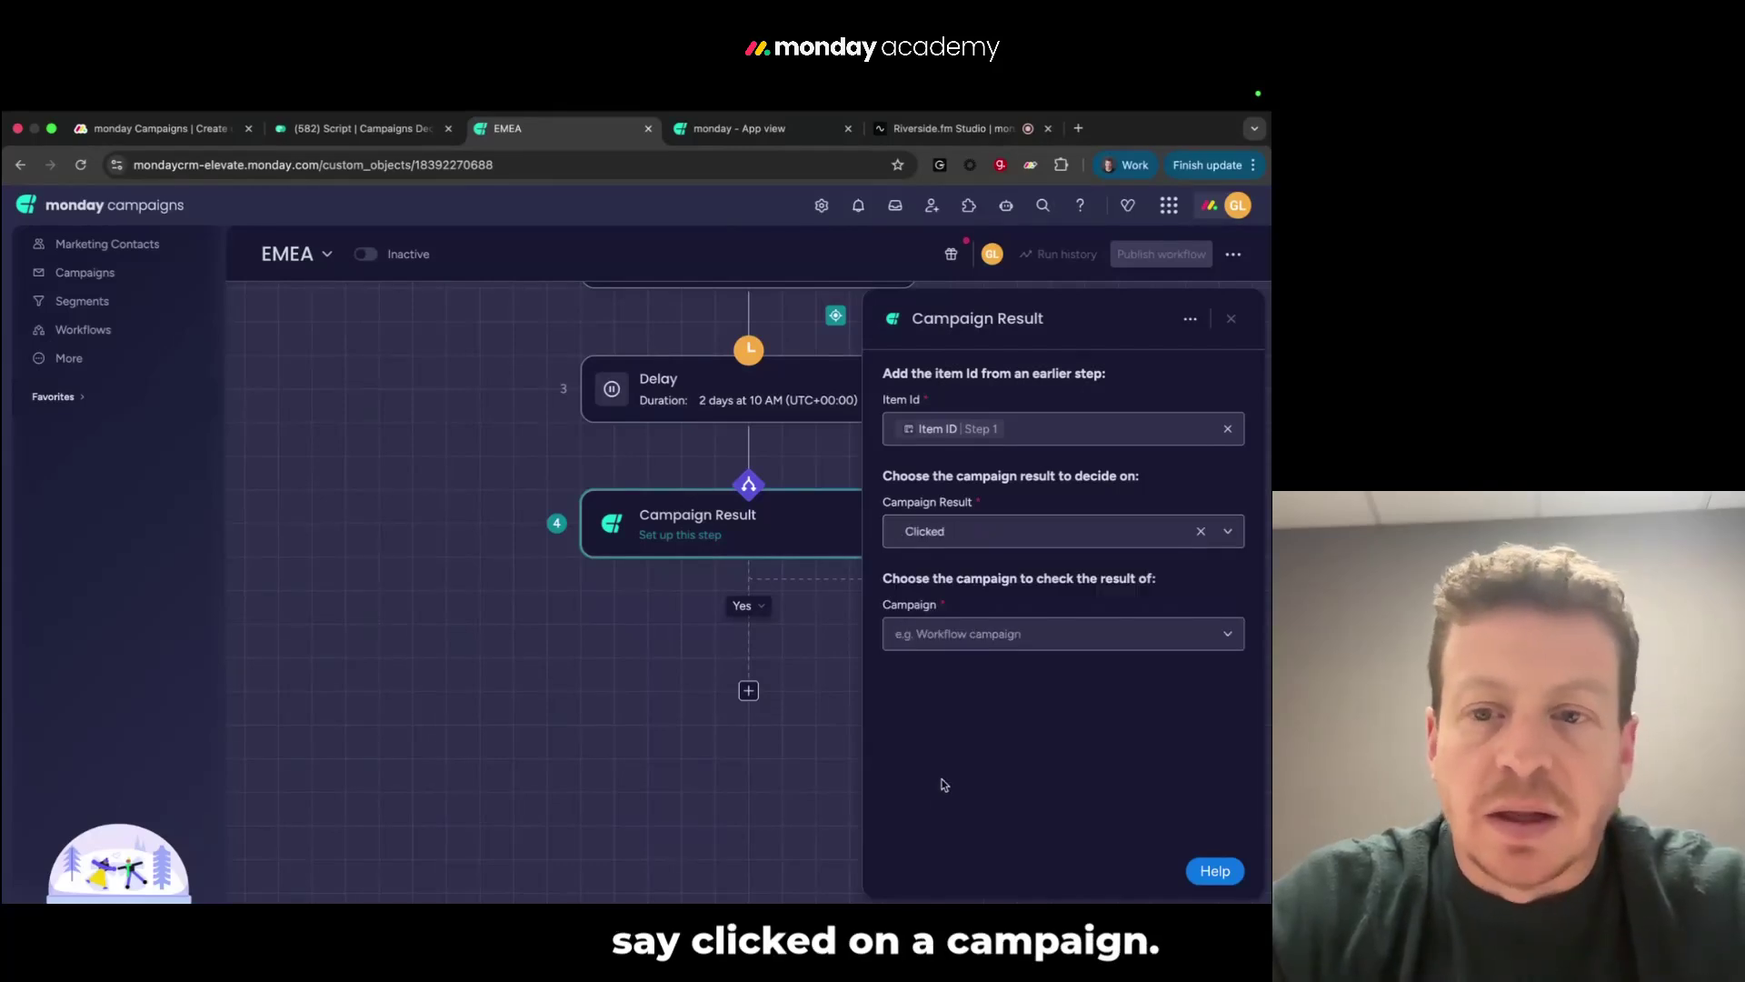
{"action": "left_click", "coordinate": [961, 636]}
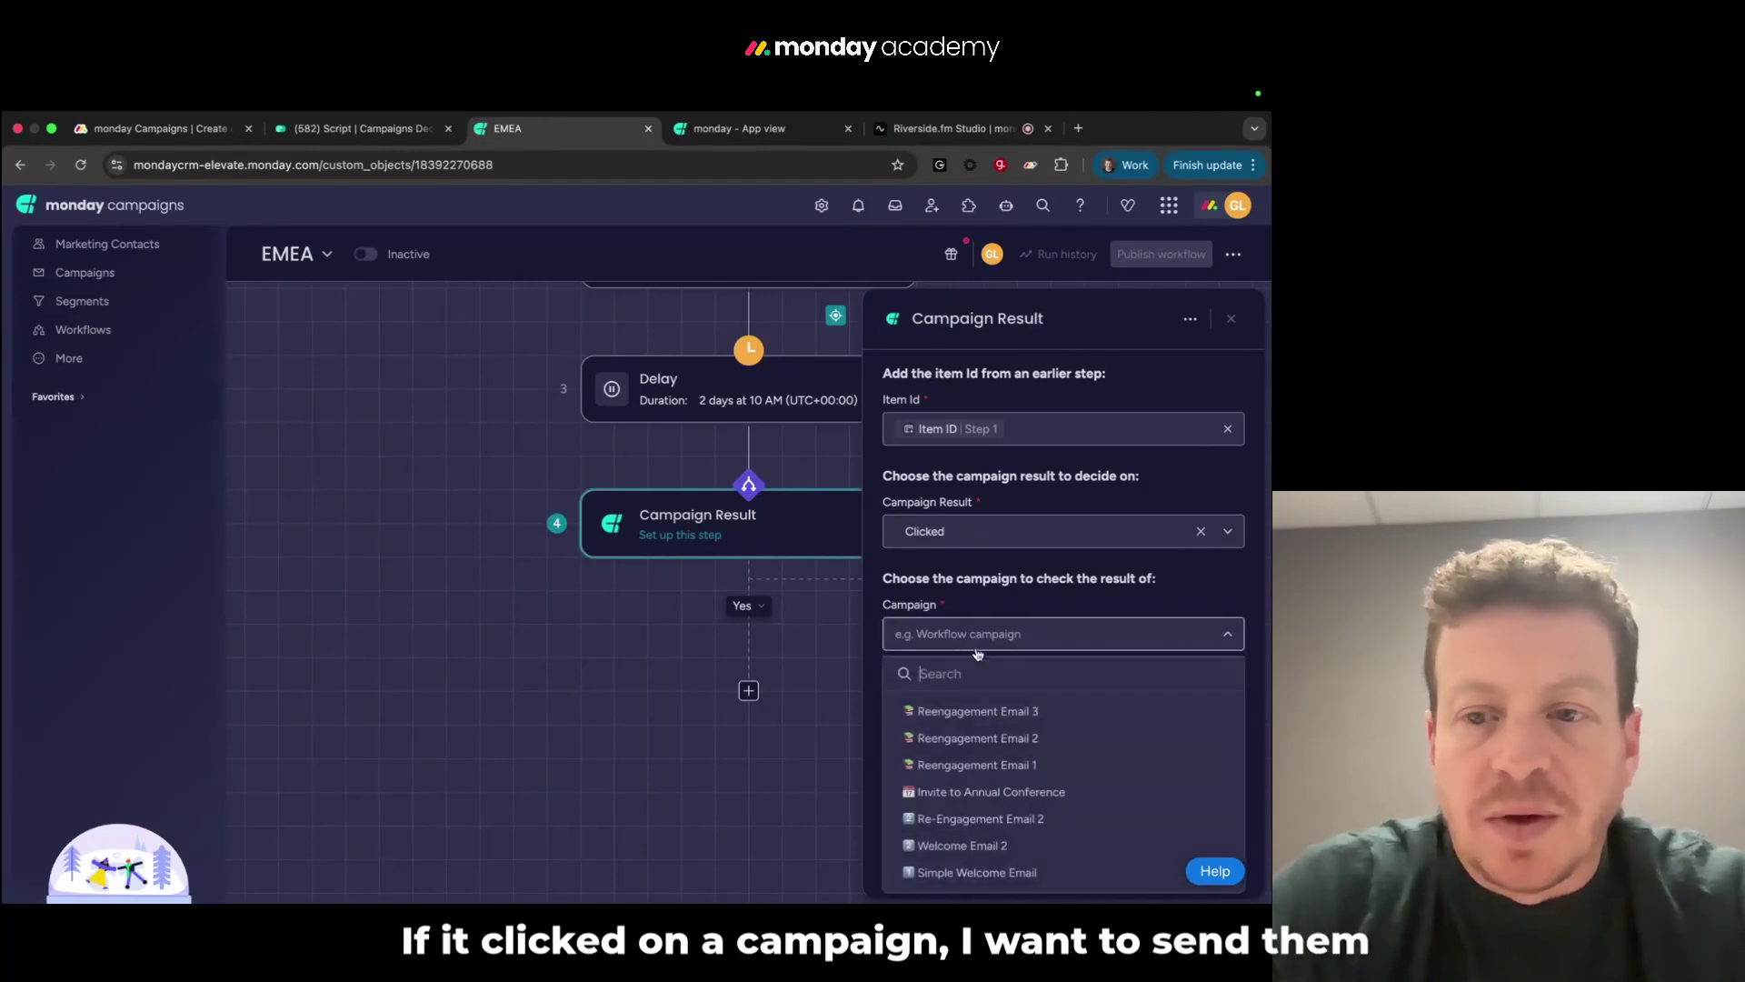
{"action": "left_click", "coordinate": [972, 794]}
{"action": "left_click", "coordinate": [807, 755]}
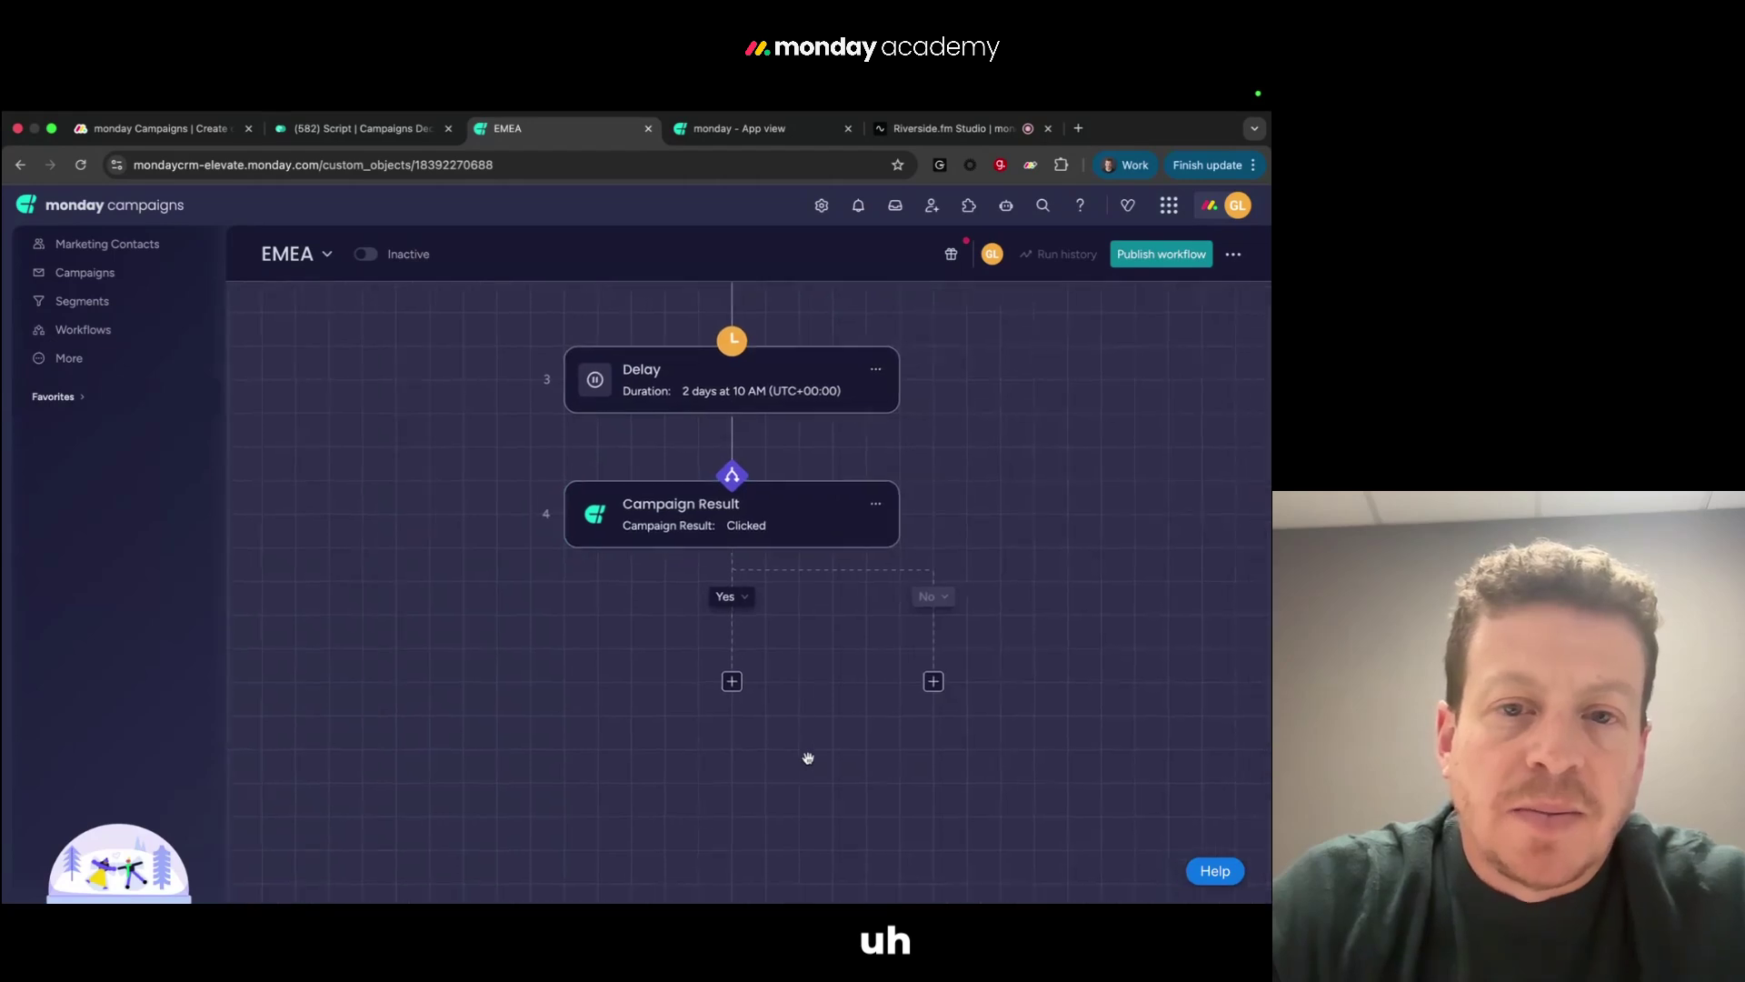
Change the campaign checked by the Campaign Result condition to Reengagement Email 3
{"action": "left_click", "coordinate": [754, 513]}
{"action": "left_click", "coordinate": [1022, 634]}
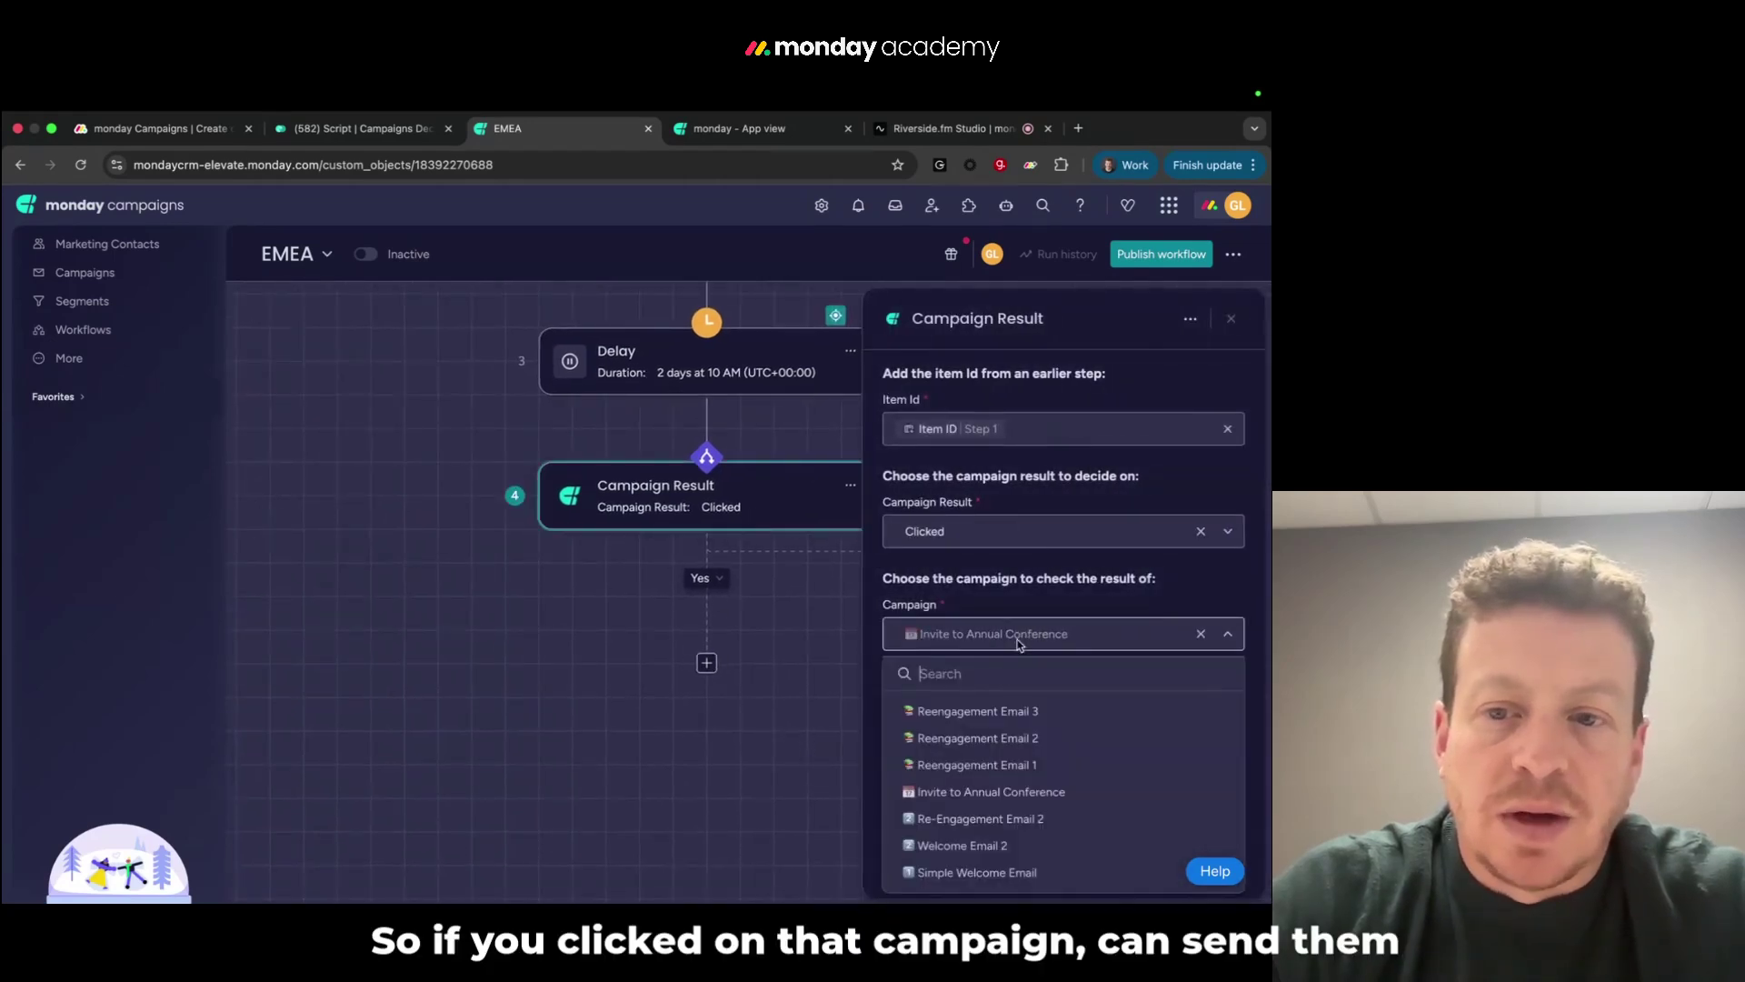
{"action": "left_click", "coordinate": [990, 714]}
Add a Send Campaign action to the Yes branch of the Campaign Result condition
{"action": "left_click", "coordinate": [708, 666]}
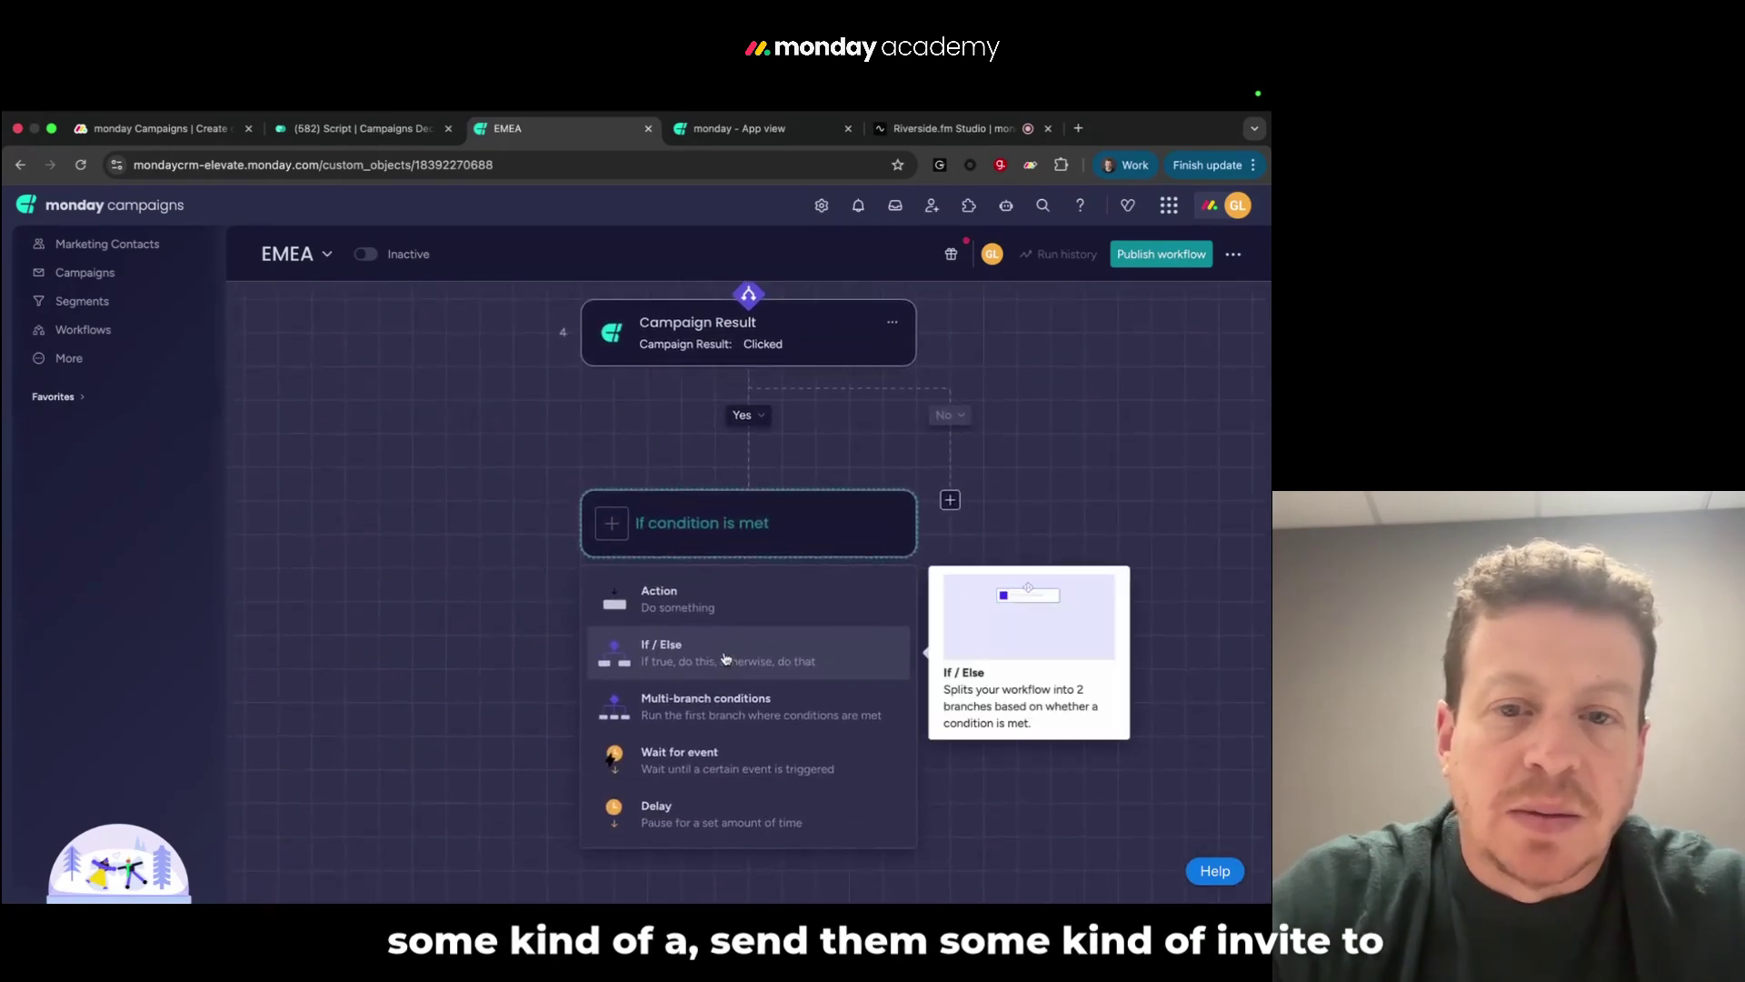
{"action": "left_click", "coordinate": [718, 605]}
{"action": "type", "text": "send"}
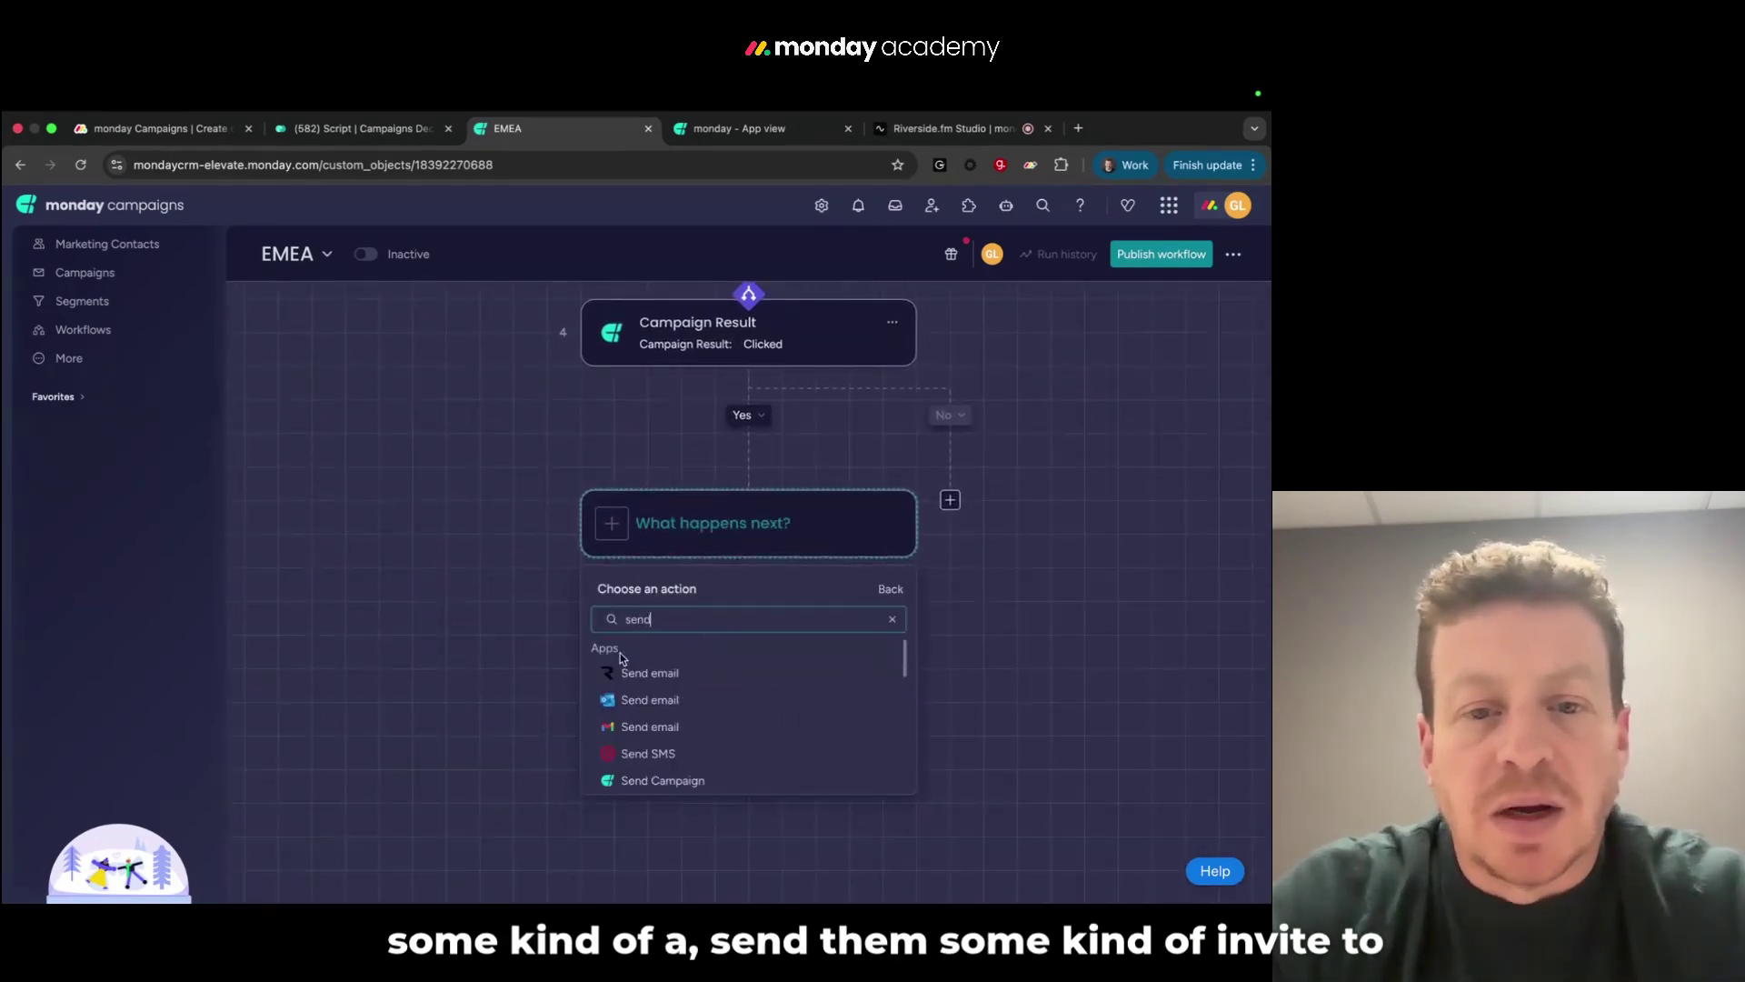
{"action": "left_click", "coordinate": [647, 780]}
Configure the Yes branch's Send Campaign action with the Item ID from step 1 and the Invite to Annual Conference campaign
{"action": "left_click", "coordinate": [909, 428]}
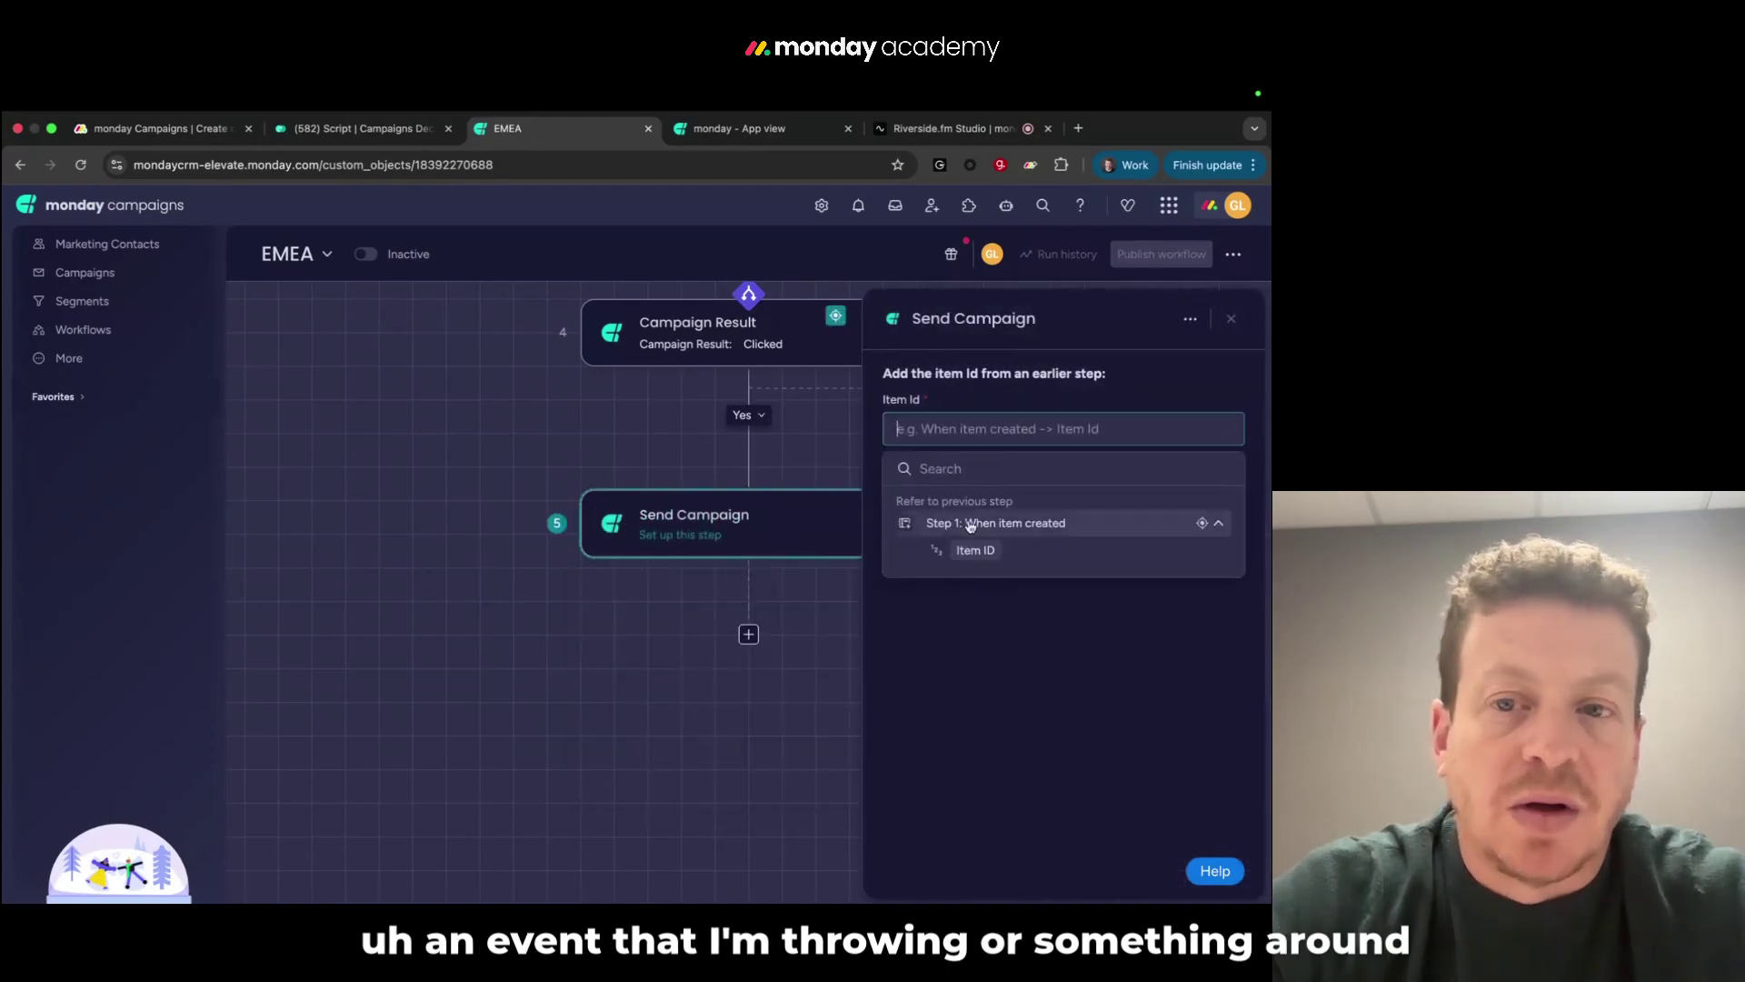
{"action": "left_click", "coordinate": [950, 549]}
{"action": "left_click", "coordinate": [997, 532]}
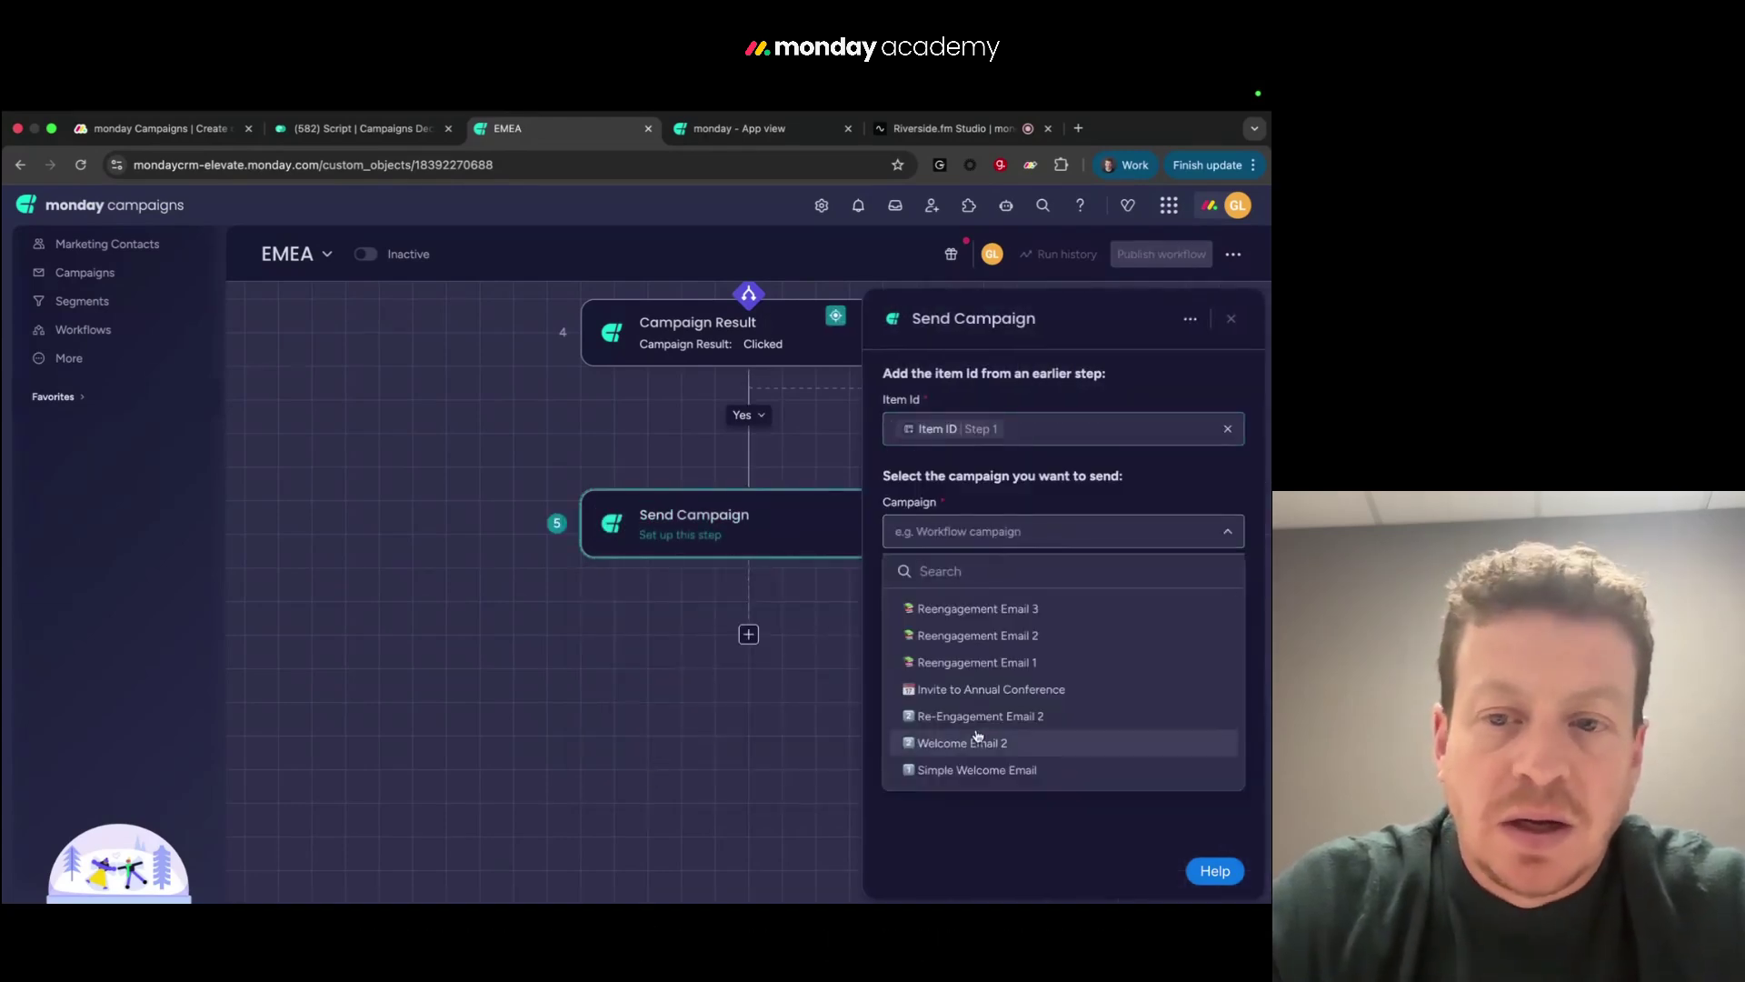
{"action": "left_click", "coordinate": [989, 688]}
Add a Delay of 1 day to the No branch of the Campaign Result condition
{"action": "scroll", "coordinate": [771, 685], "scroll_direction": "right", "scroll_amount": 5}
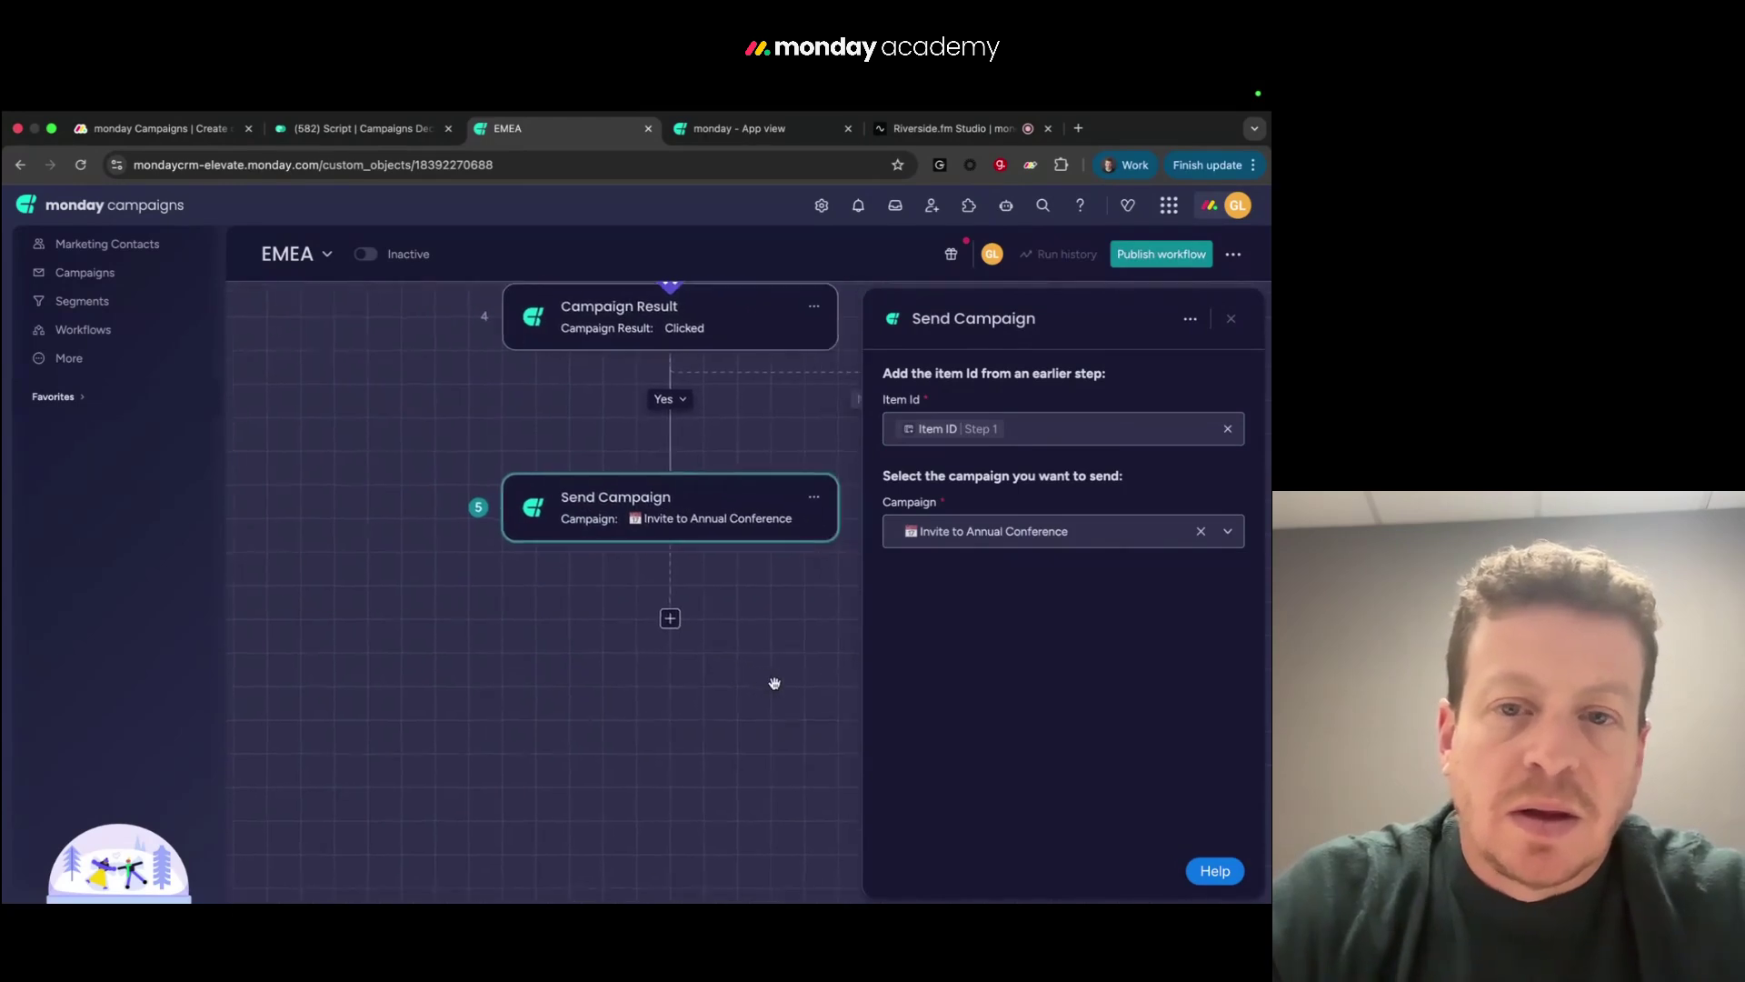
{"action": "left_click", "coordinate": [761, 492]}
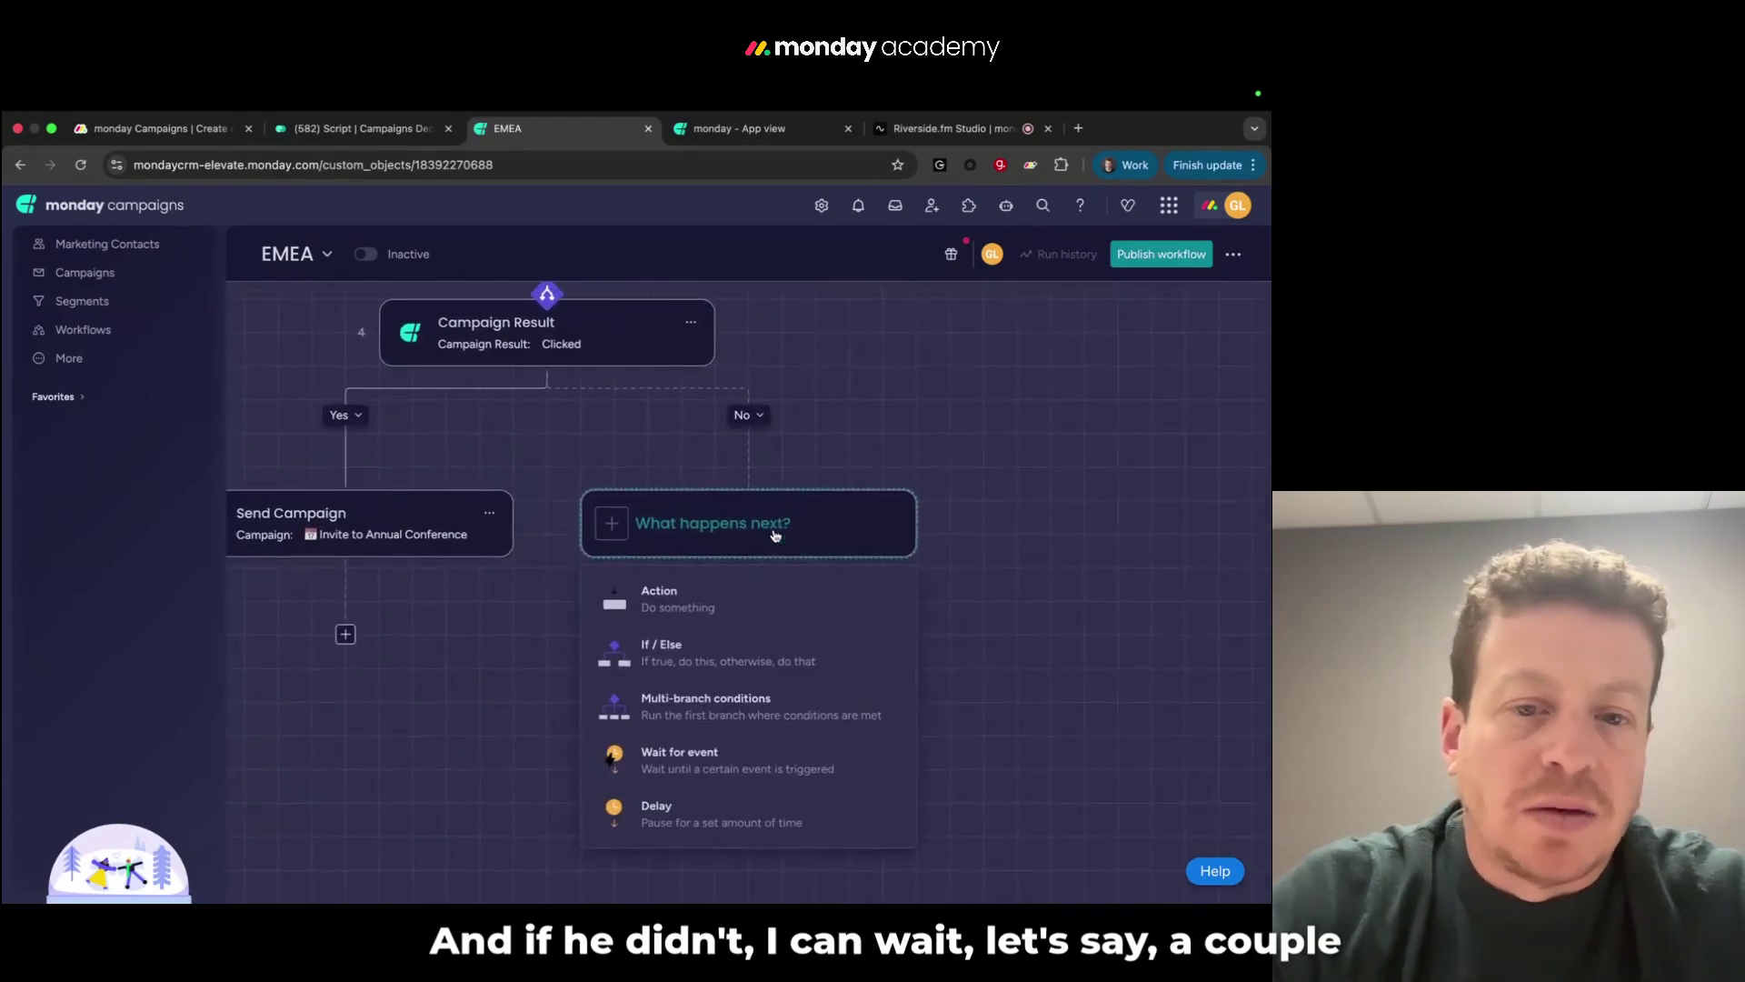
{"action": "left_click", "coordinate": [683, 811]}
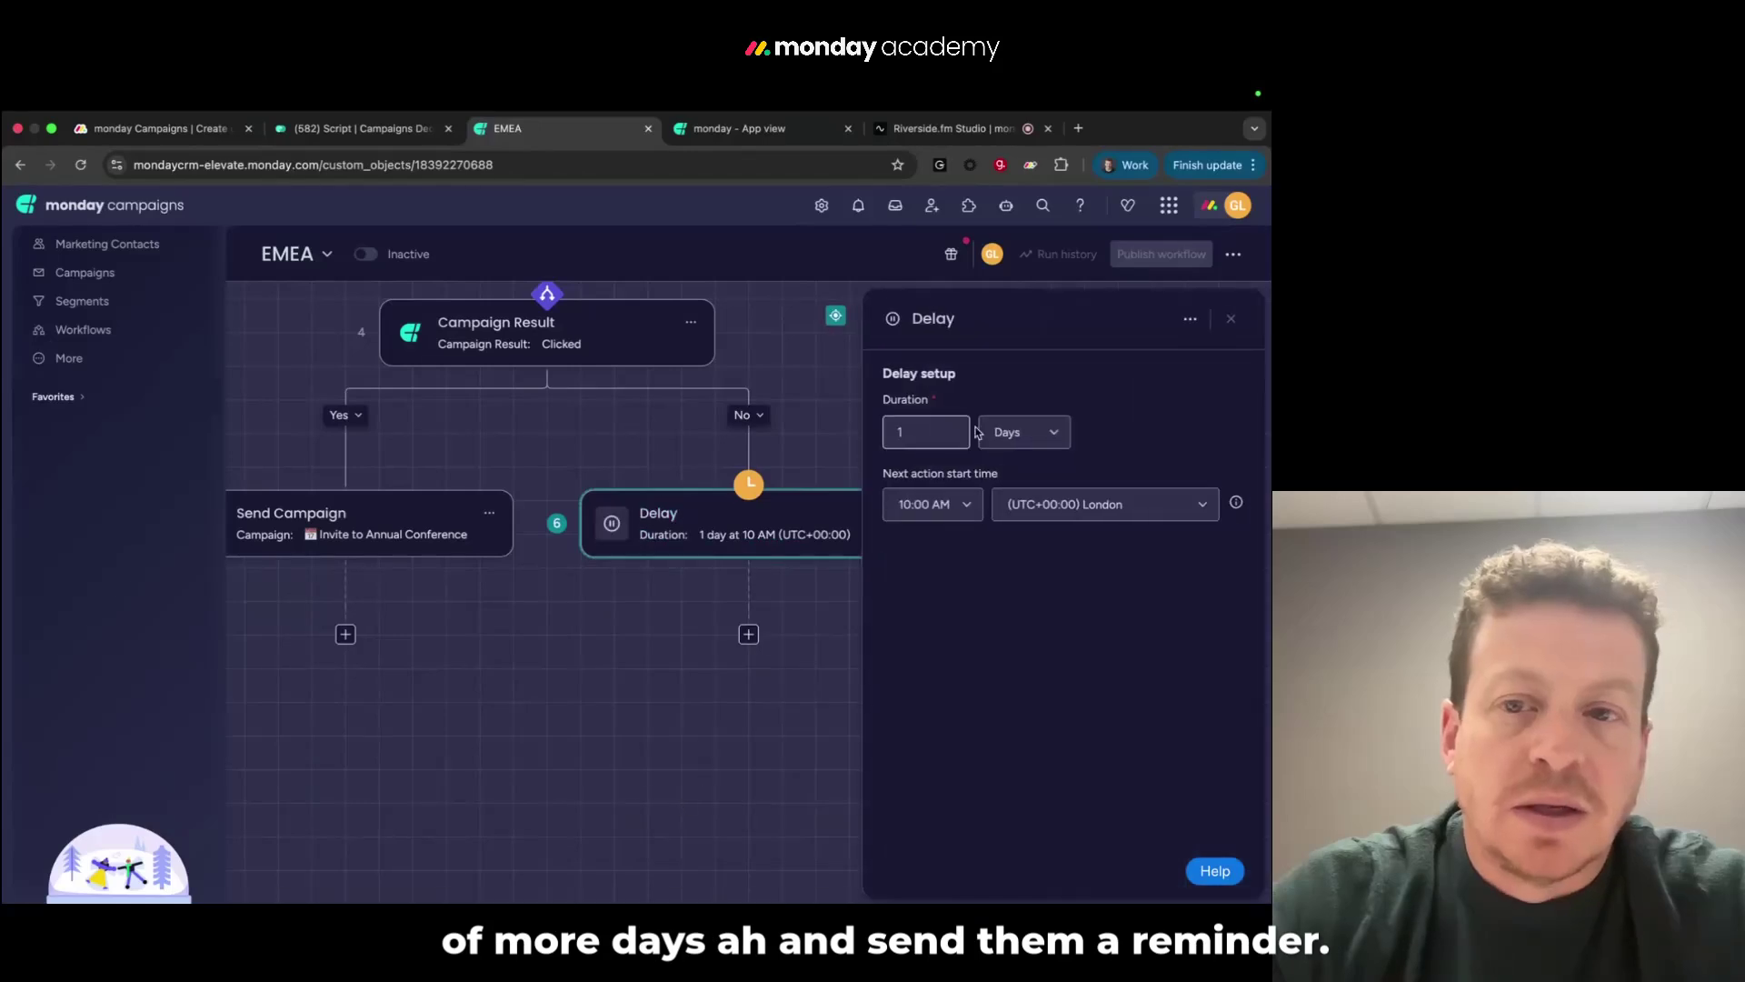
Add a Send Campaign action after the 1-day delay in the No branch
{"action": "left_click", "coordinate": [748, 635]}
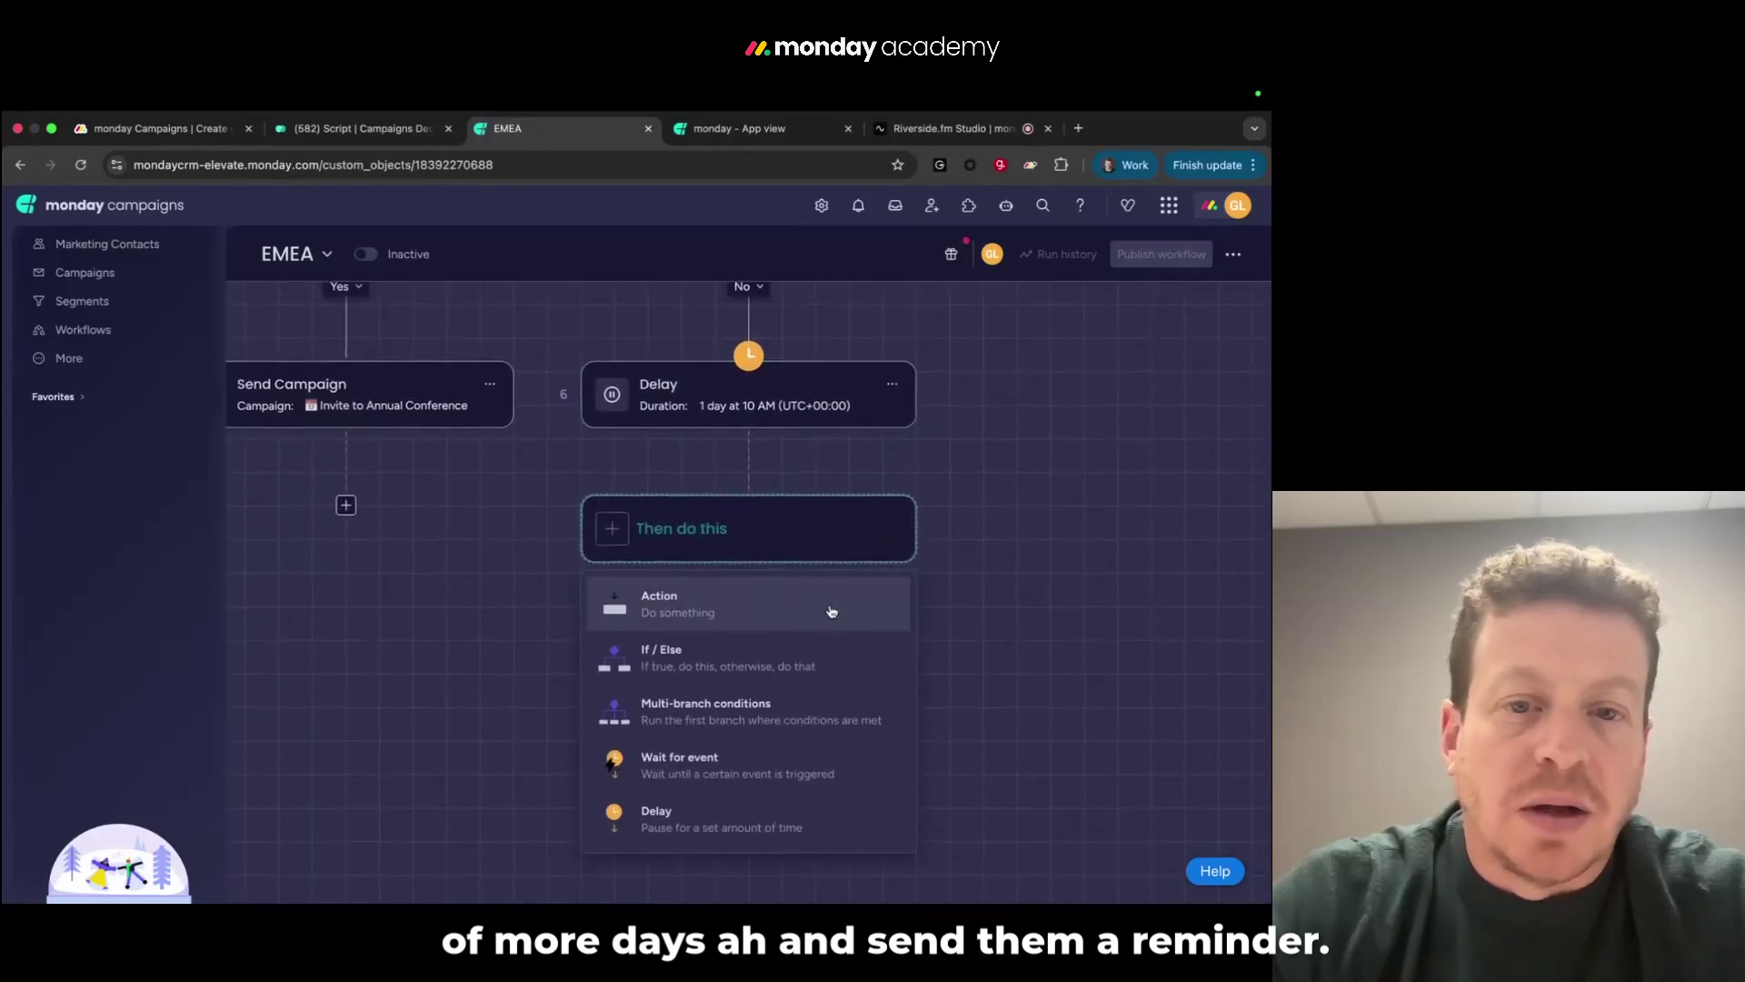
{"action": "left_click", "coordinate": [651, 591]}
{"action": "type", "text": "send c"}
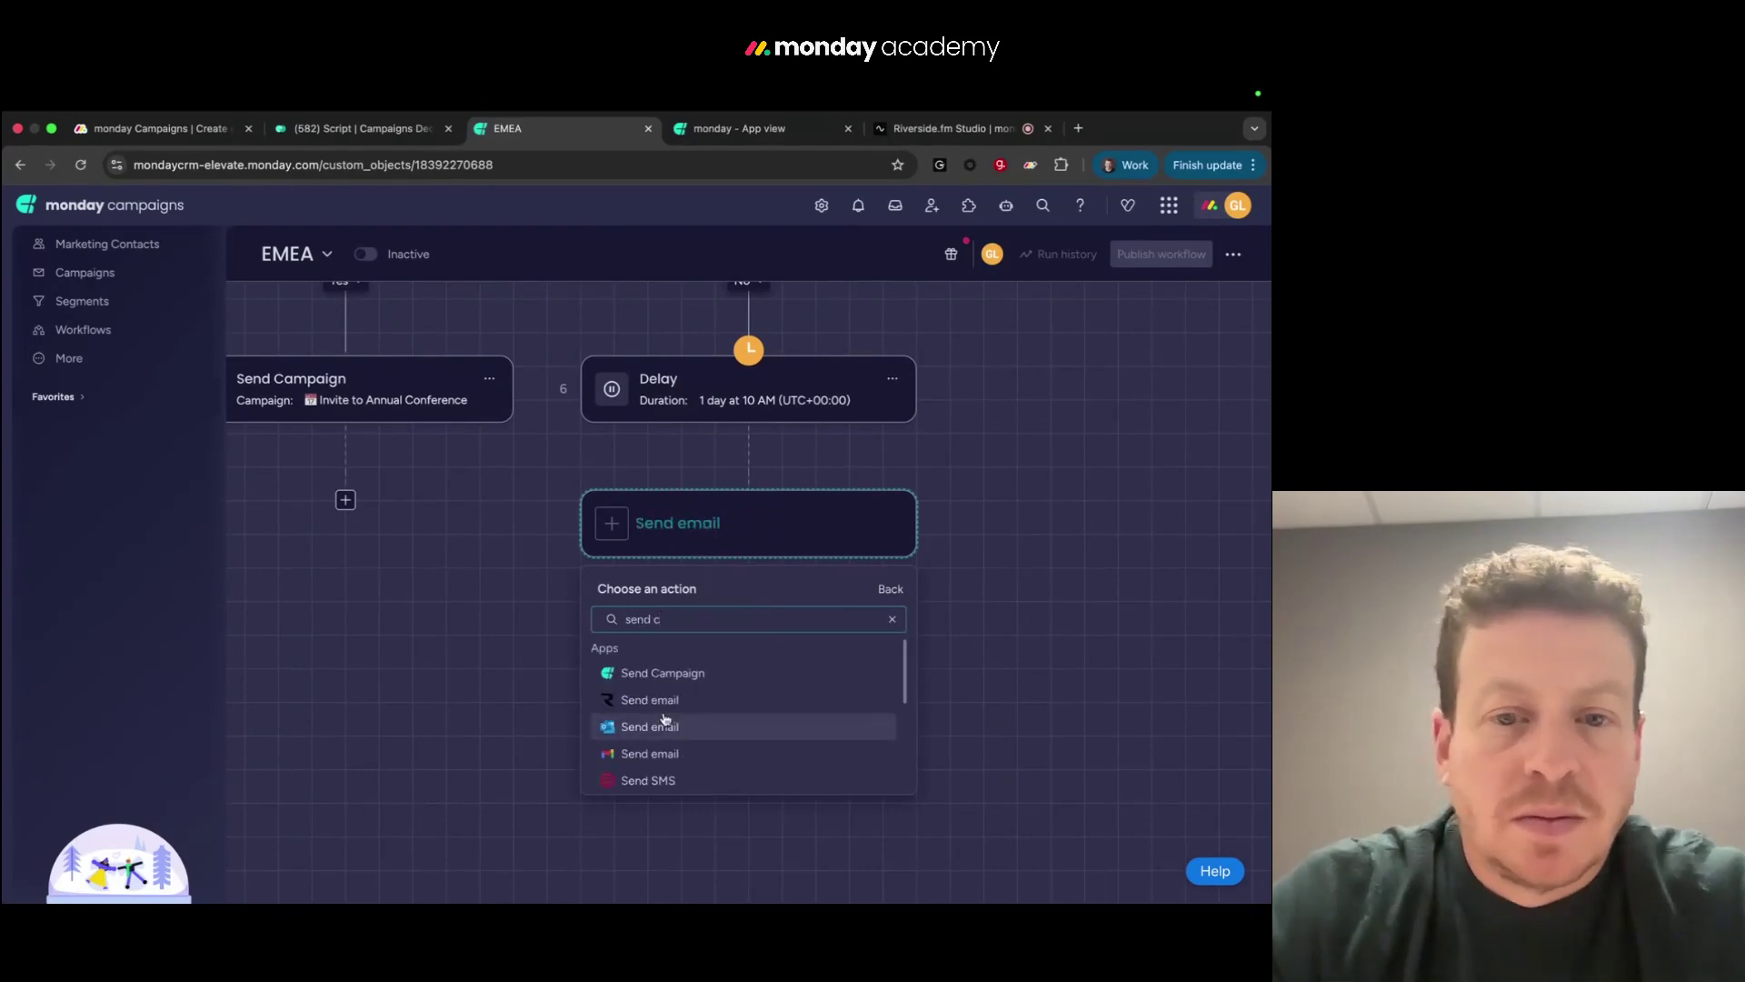
{"action": "left_click", "coordinate": [670, 674]}
Configure the No branch's Send Campaign action with the Welcome Email 2 campaign and the Item ID from step 1
{"action": "left_click", "coordinate": [1080, 535]}
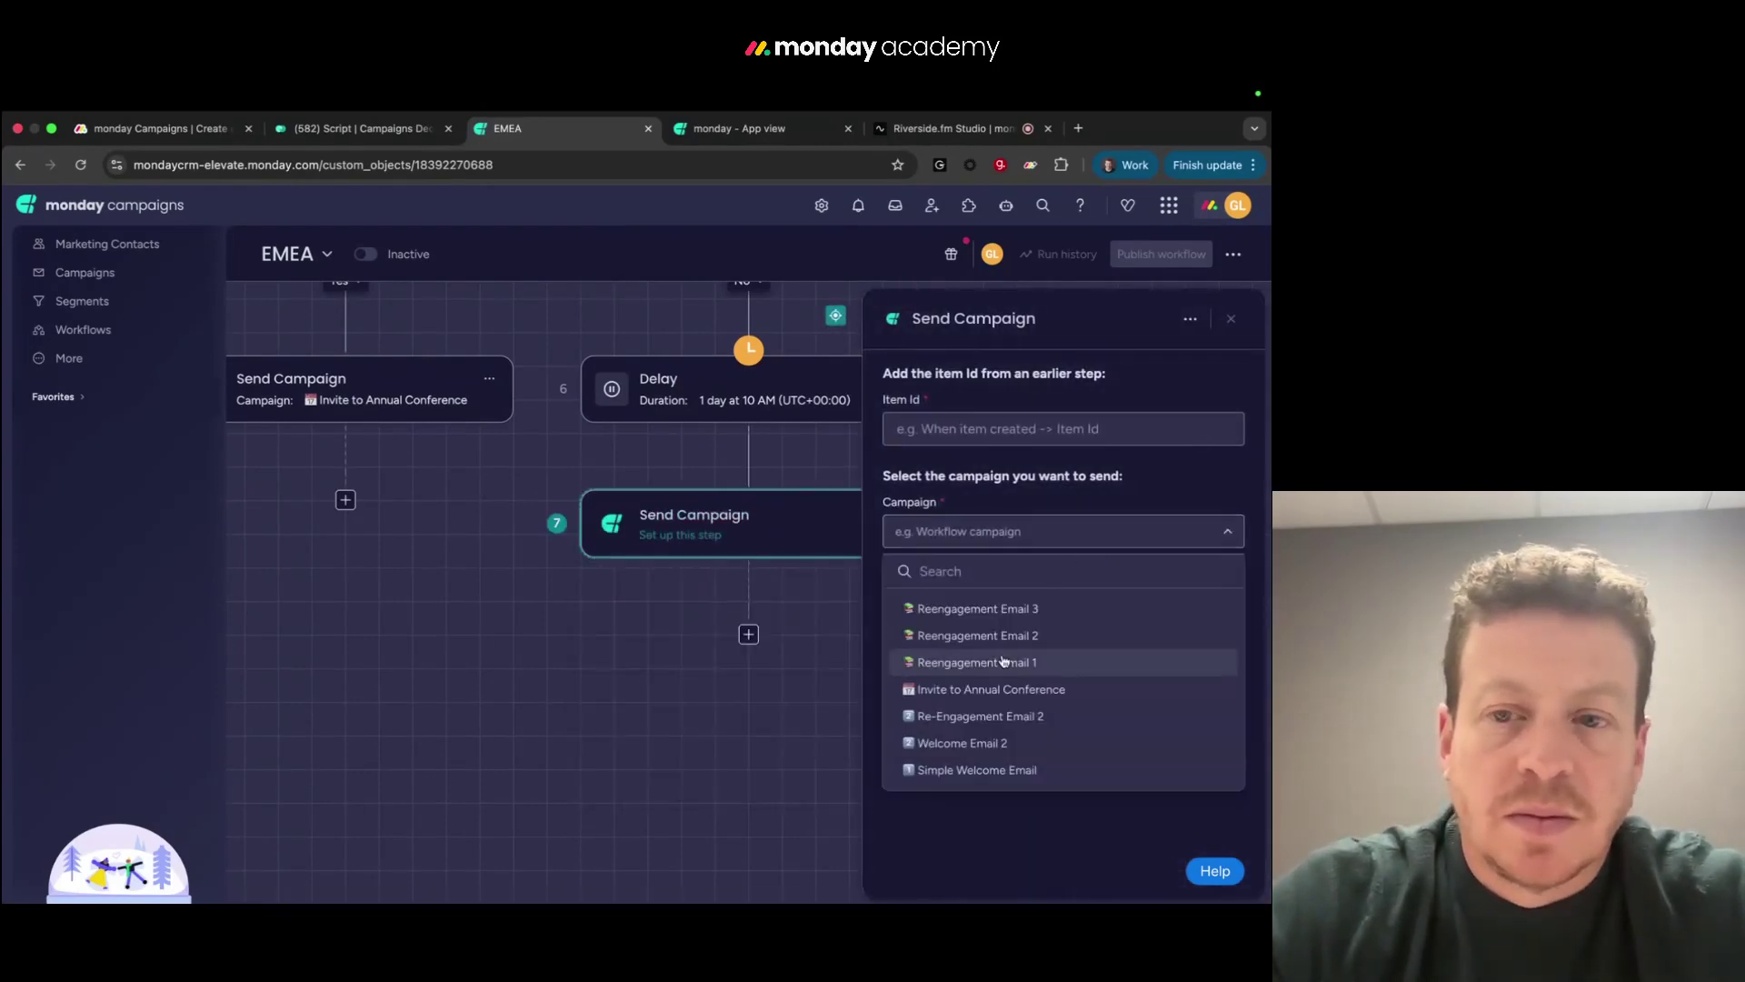
{"action": "left_click", "coordinate": [988, 741]}
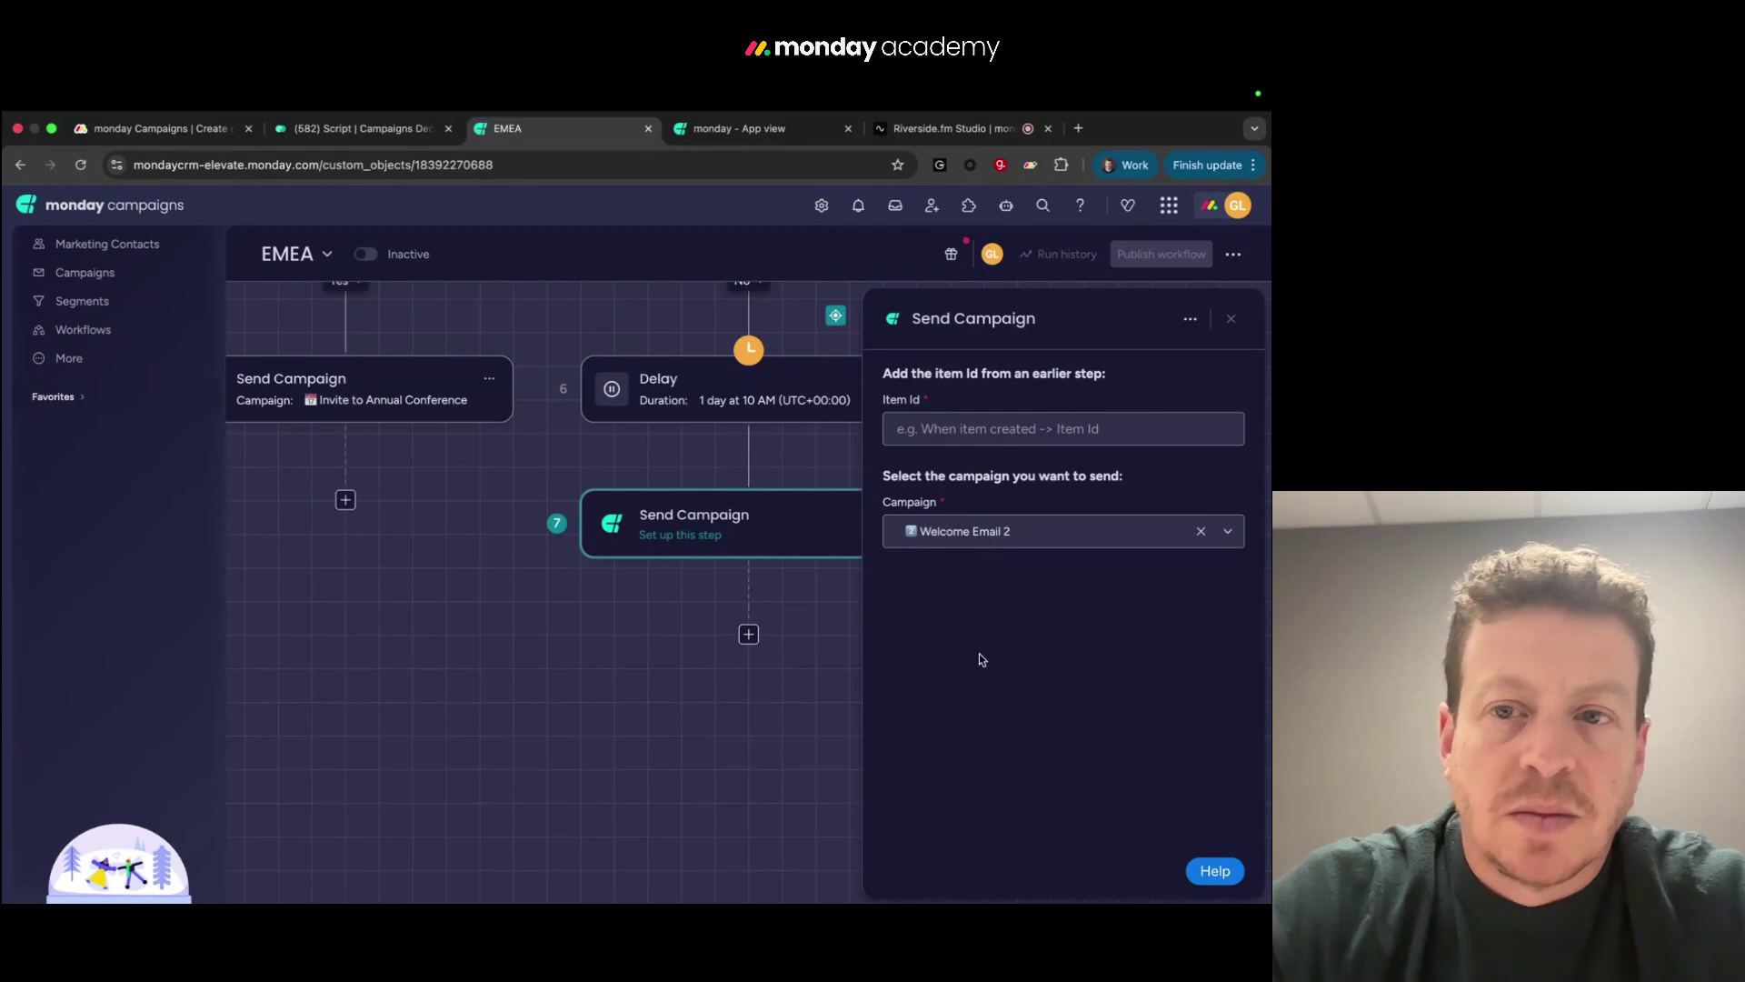
{"action": "left_click", "coordinate": [989, 428]}
{"action": "left_click", "coordinate": [971, 550]}
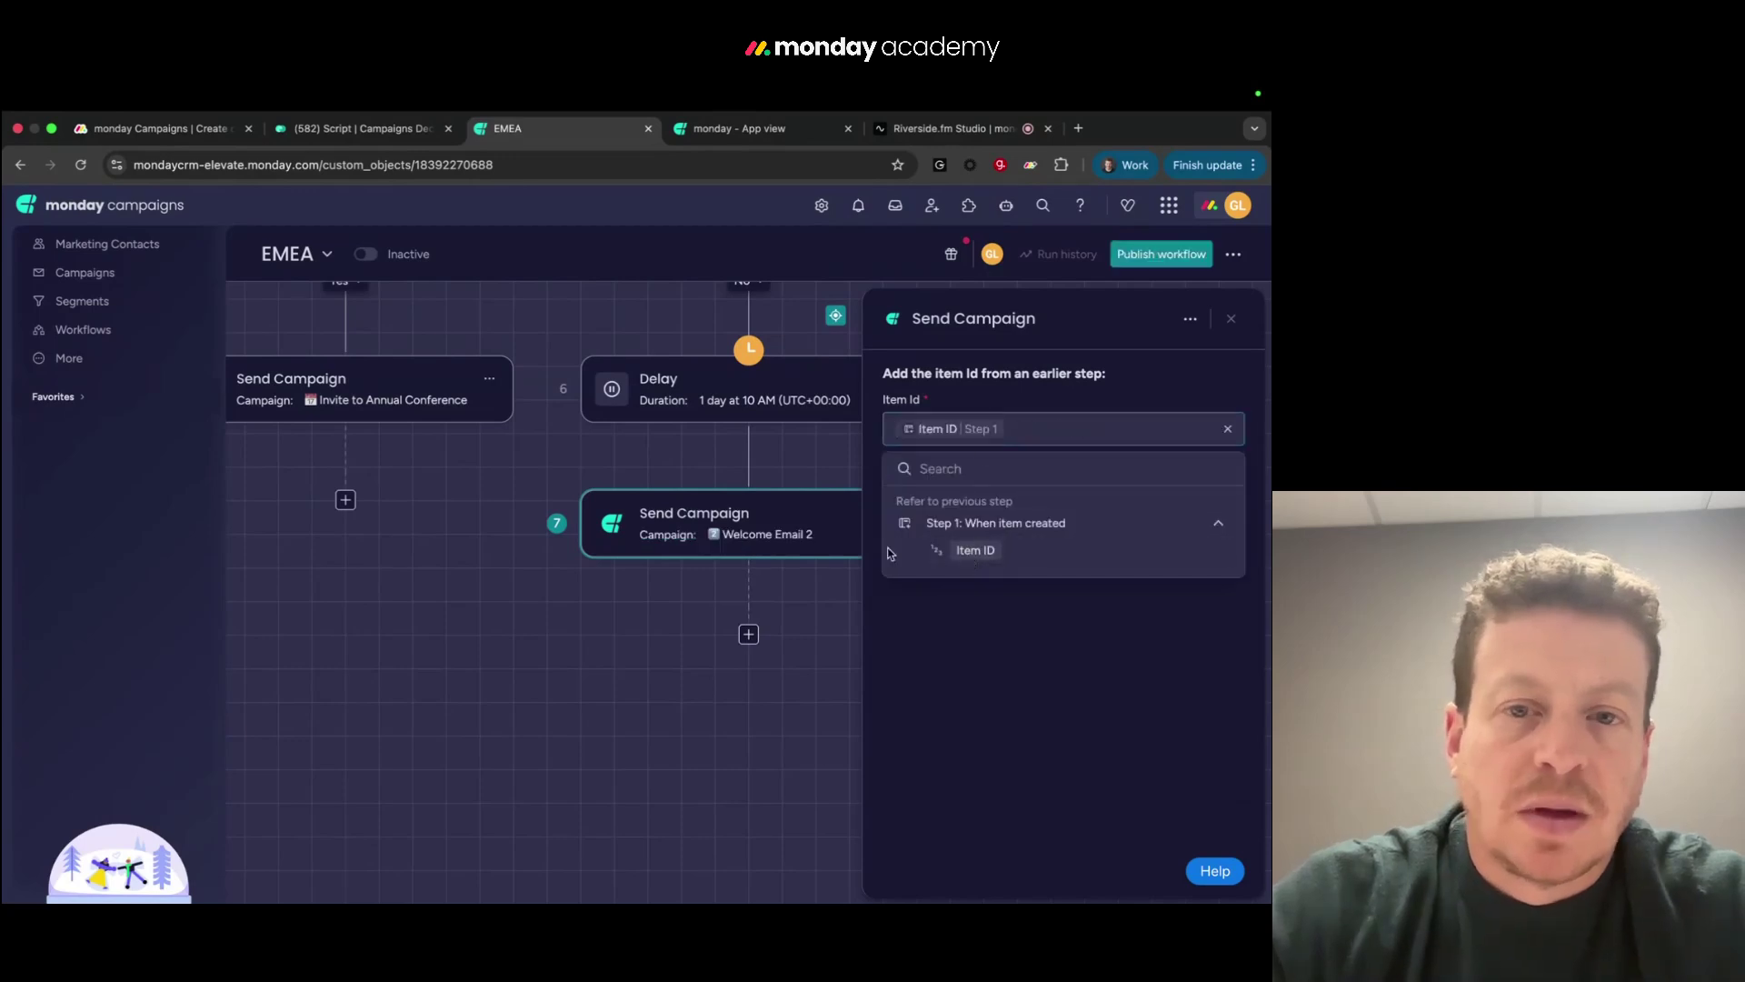
{"action": "left_click", "coordinate": [567, 674]}
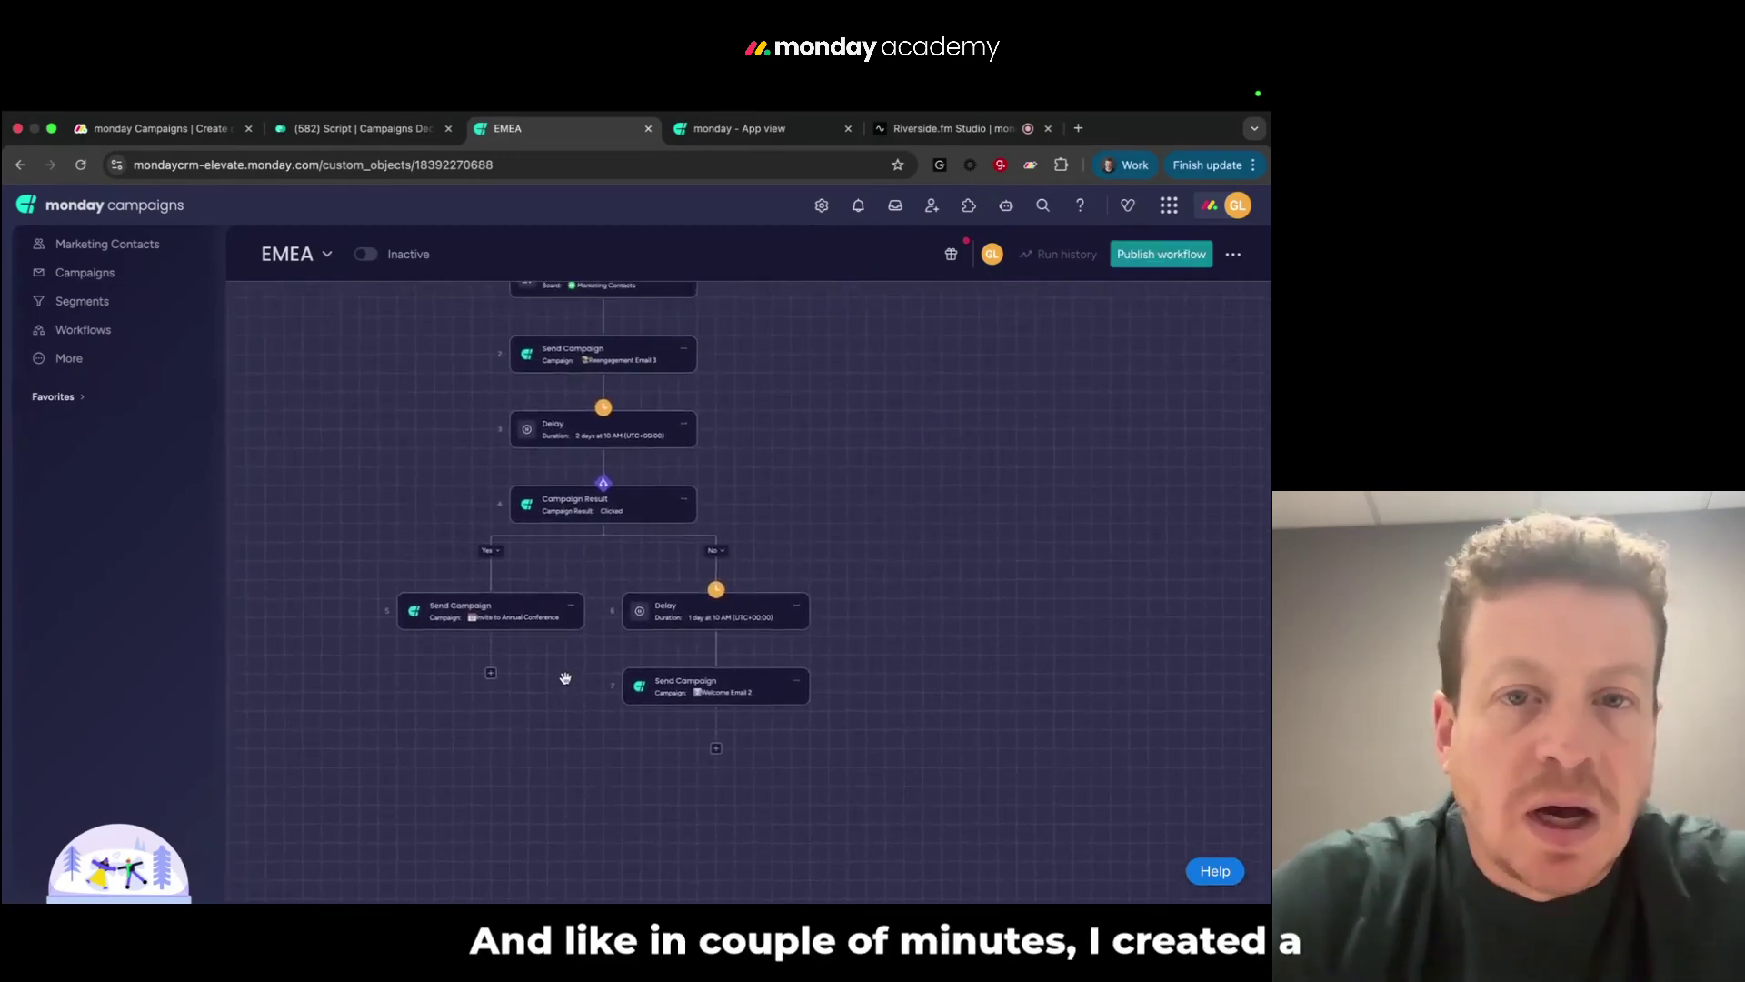
Review the whole EMEA workflow from the item-created trigger through the Yes and No branches
{"action": "scroll", "coordinate": [565, 678], "scroll_direction": "up", "scroll_amount": 2}
{"action": "scroll", "coordinate": [565, 678], "scroll_direction": "up", "scroll_amount": 1}
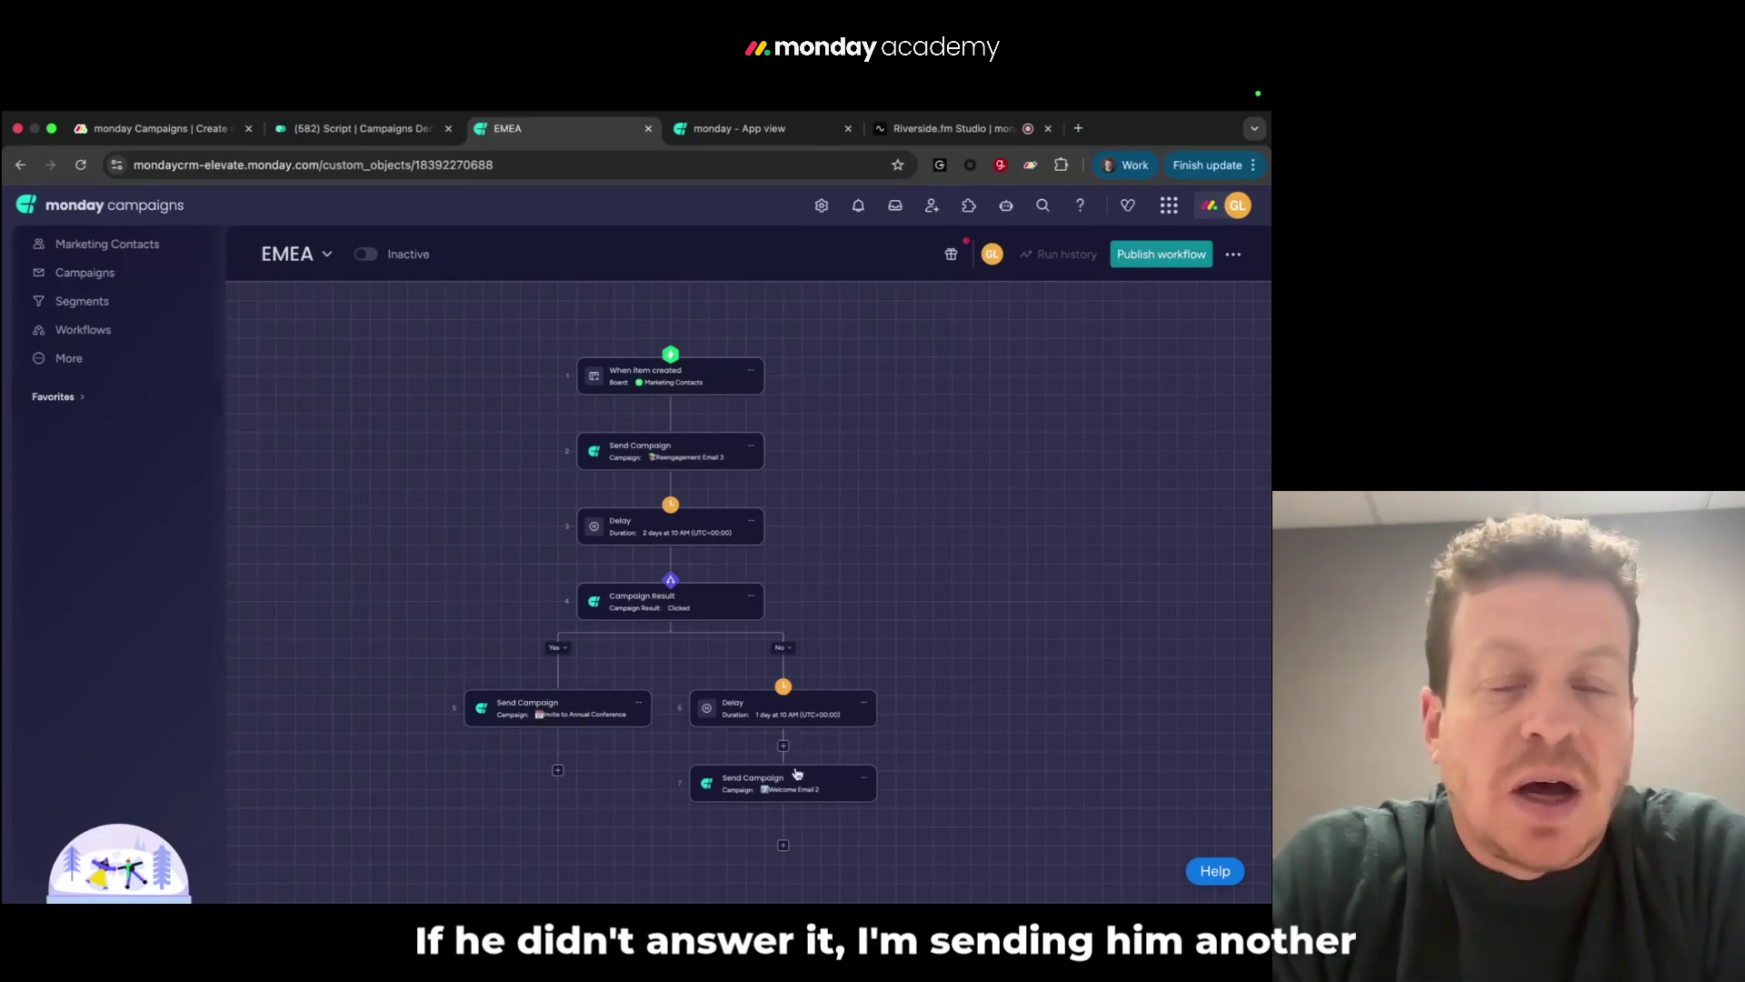
{"action": "scroll", "coordinate": [846, 646], "scroll_direction": "right", "scroll_amount": 2}
{"action": "scroll", "coordinate": [846, 646], "scroll_direction": "down", "scroll_amount": 1}
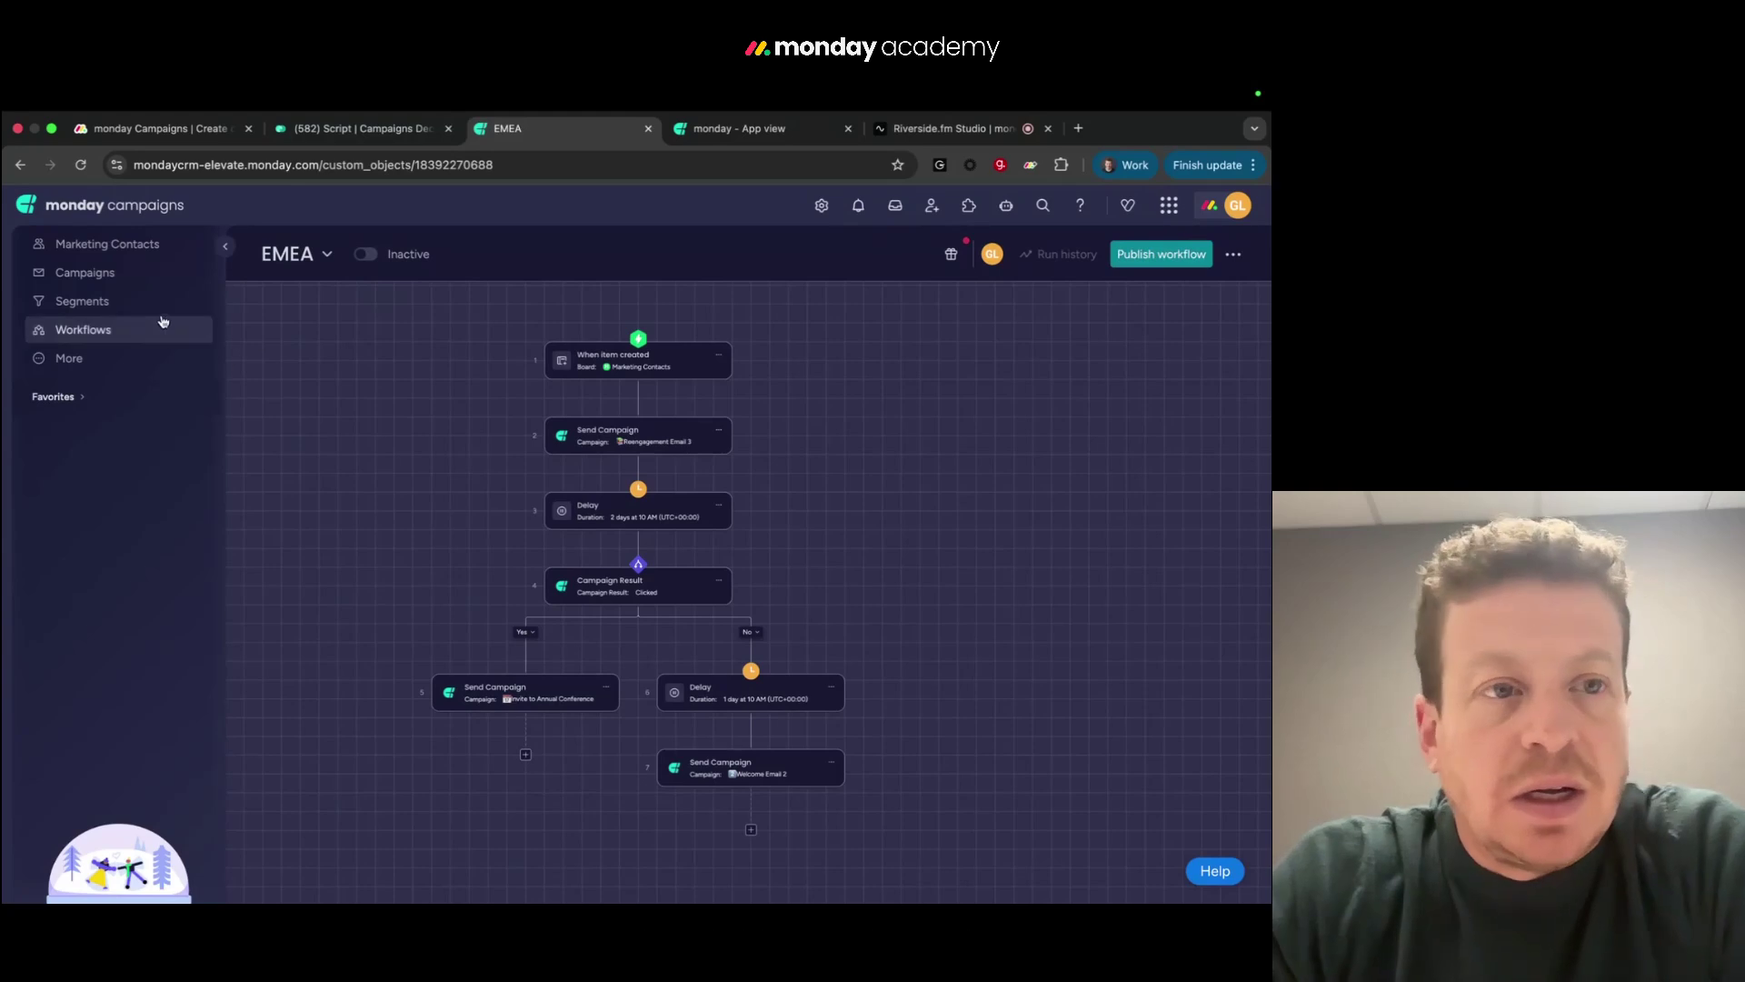
Open the full analytics of the sent New Product Launch email campaign
{"action": "left_click", "coordinate": [91, 273]}
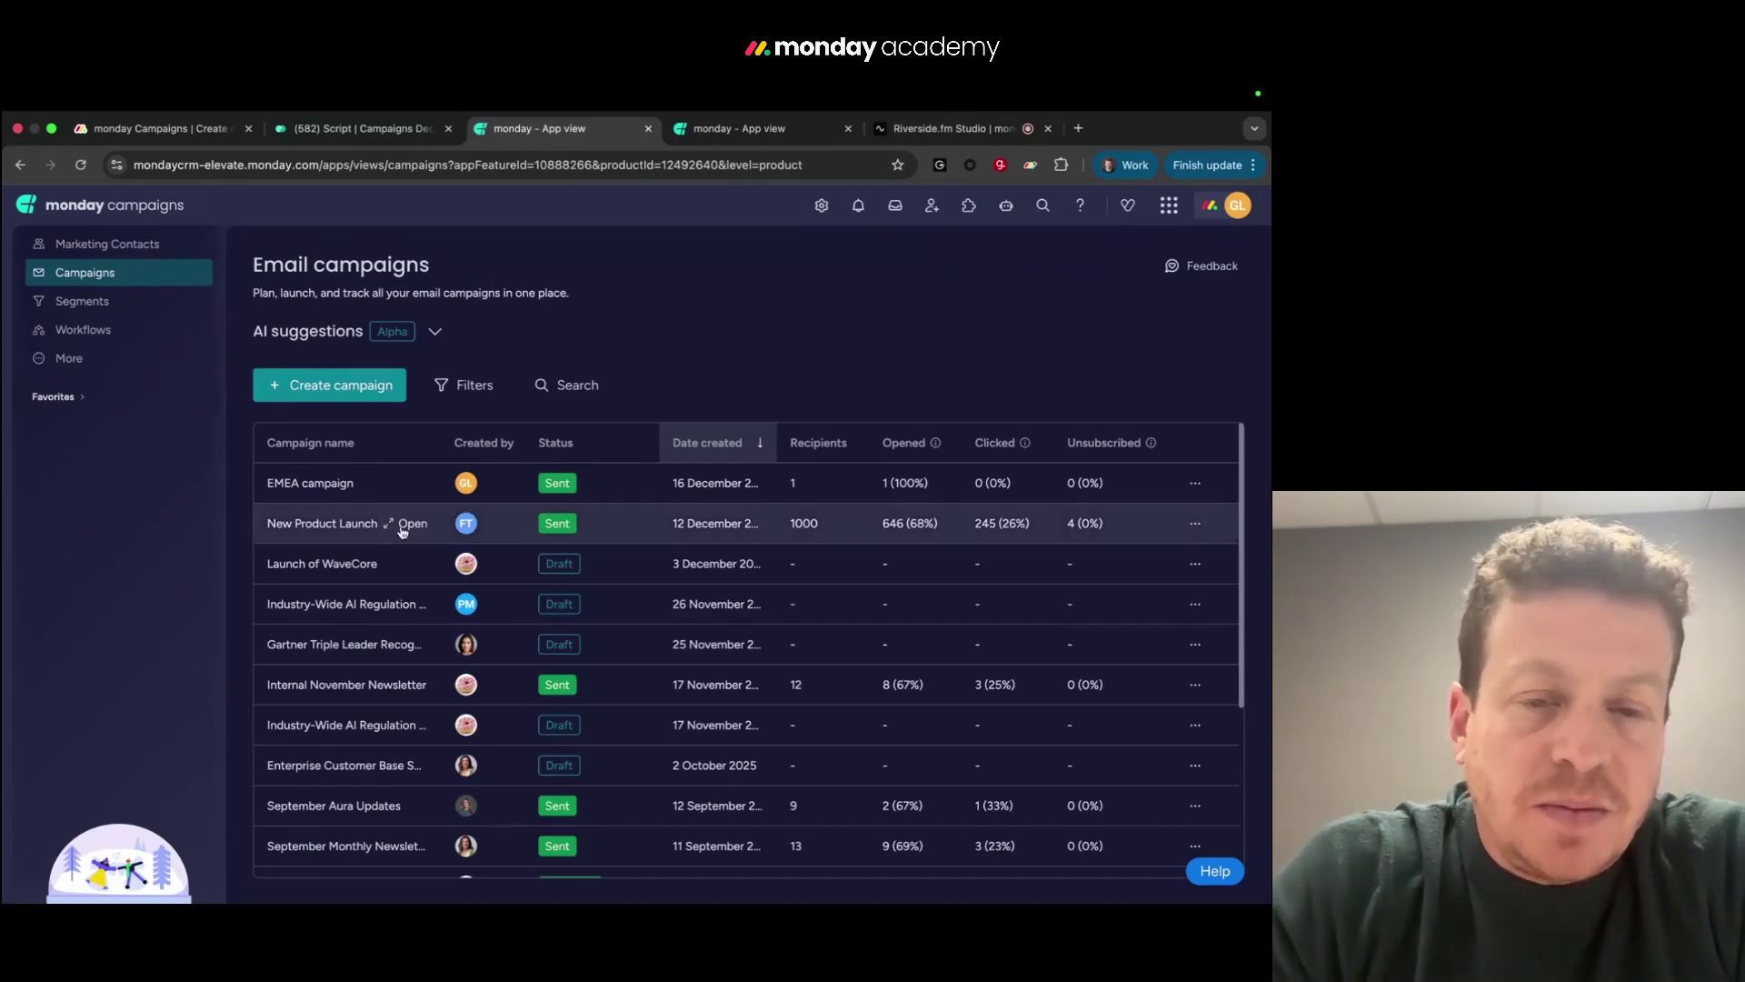
{"action": "left_click", "coordinate": [411, 524]}
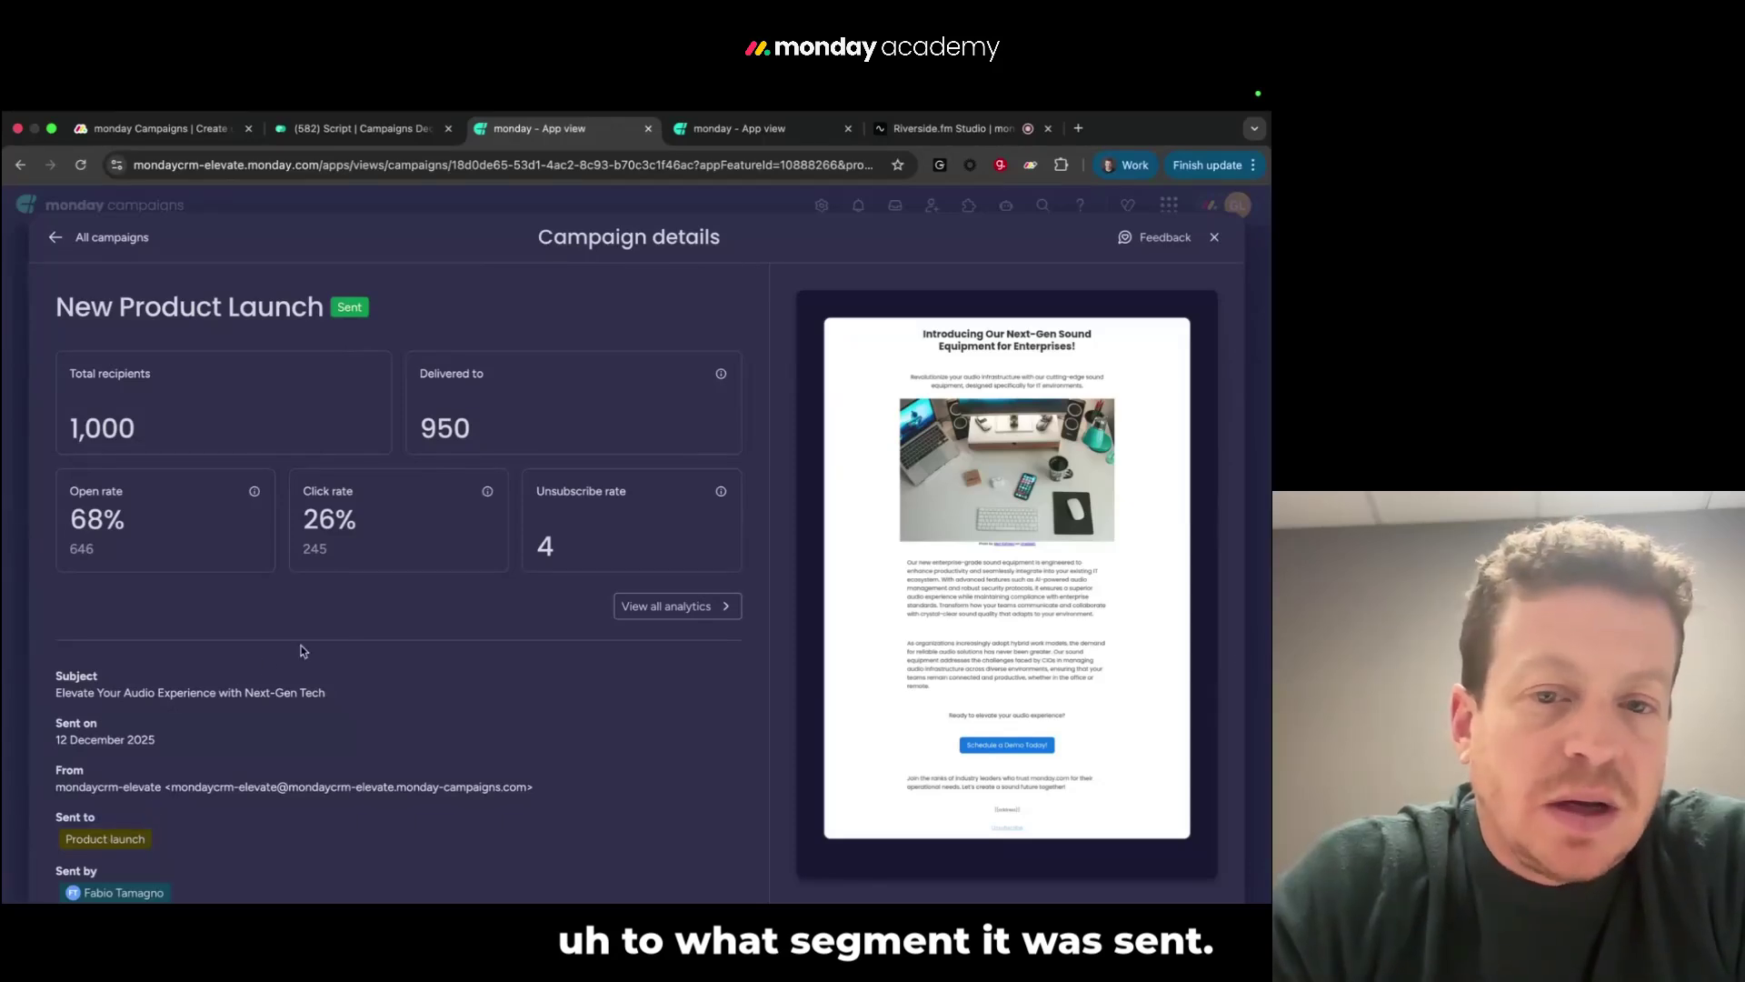
{"action": "left_click", "coordinate": [643, 607]}
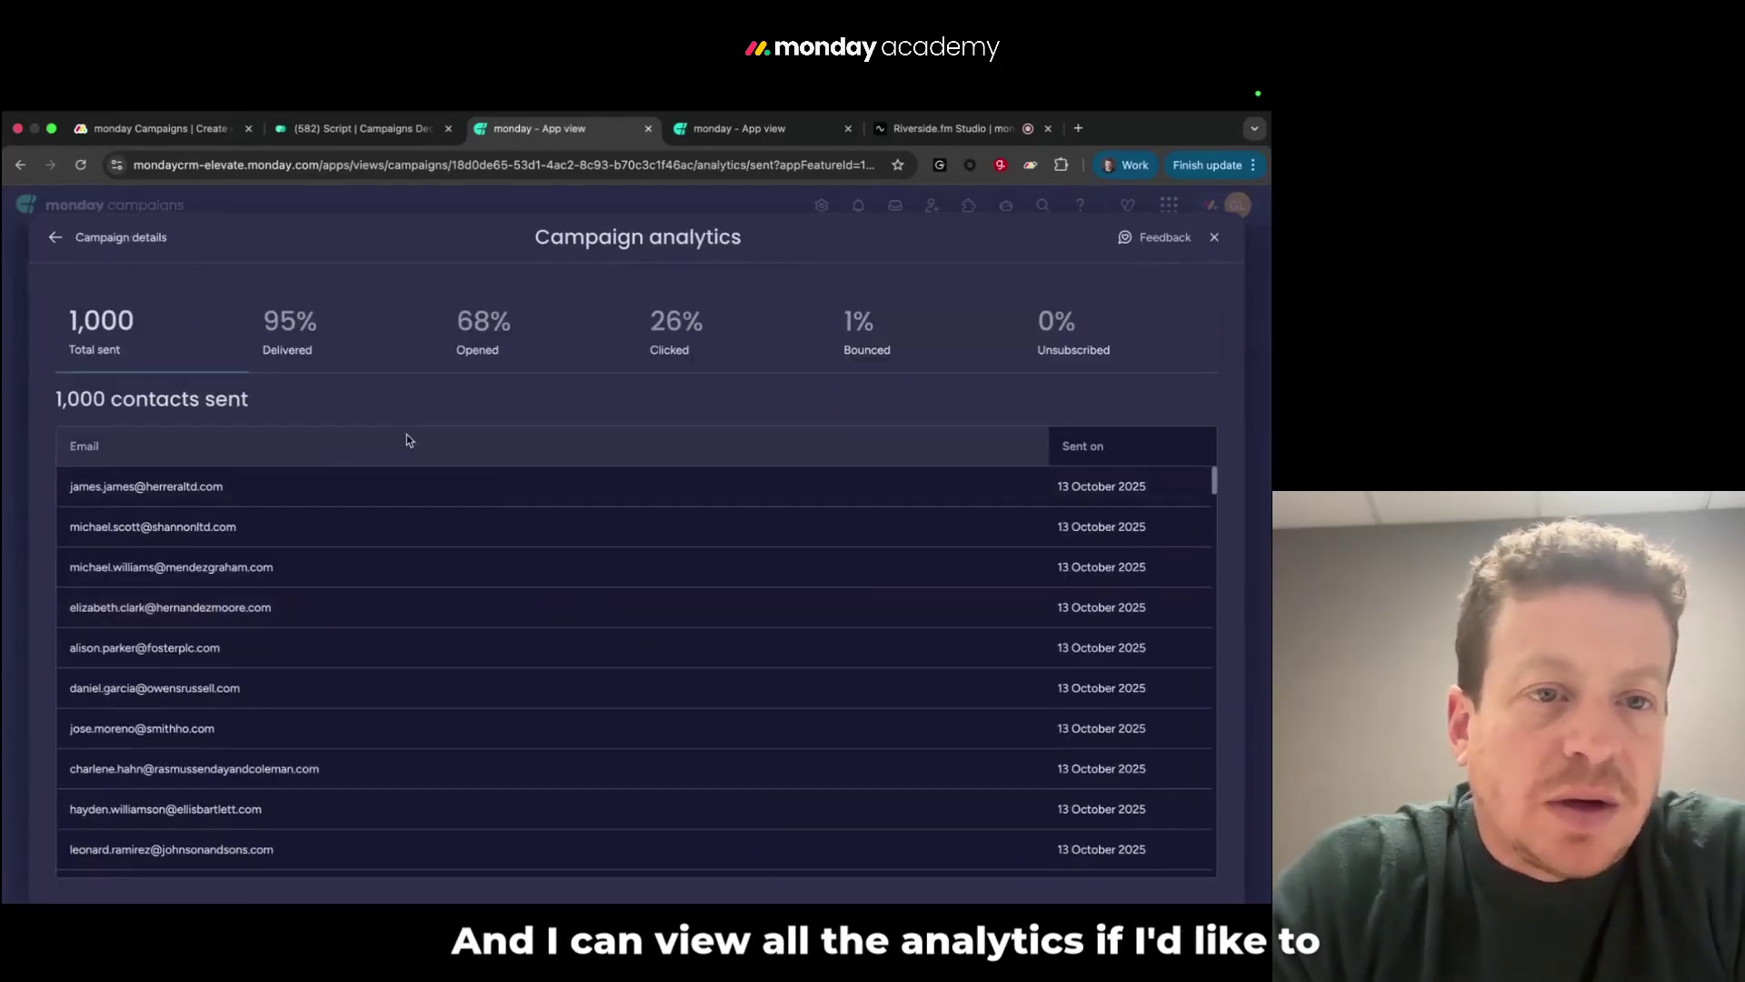
Examine the list of contacts who opened the New Product Launch campaign
{"action": "left_click", "coordinate": [480, 334]}
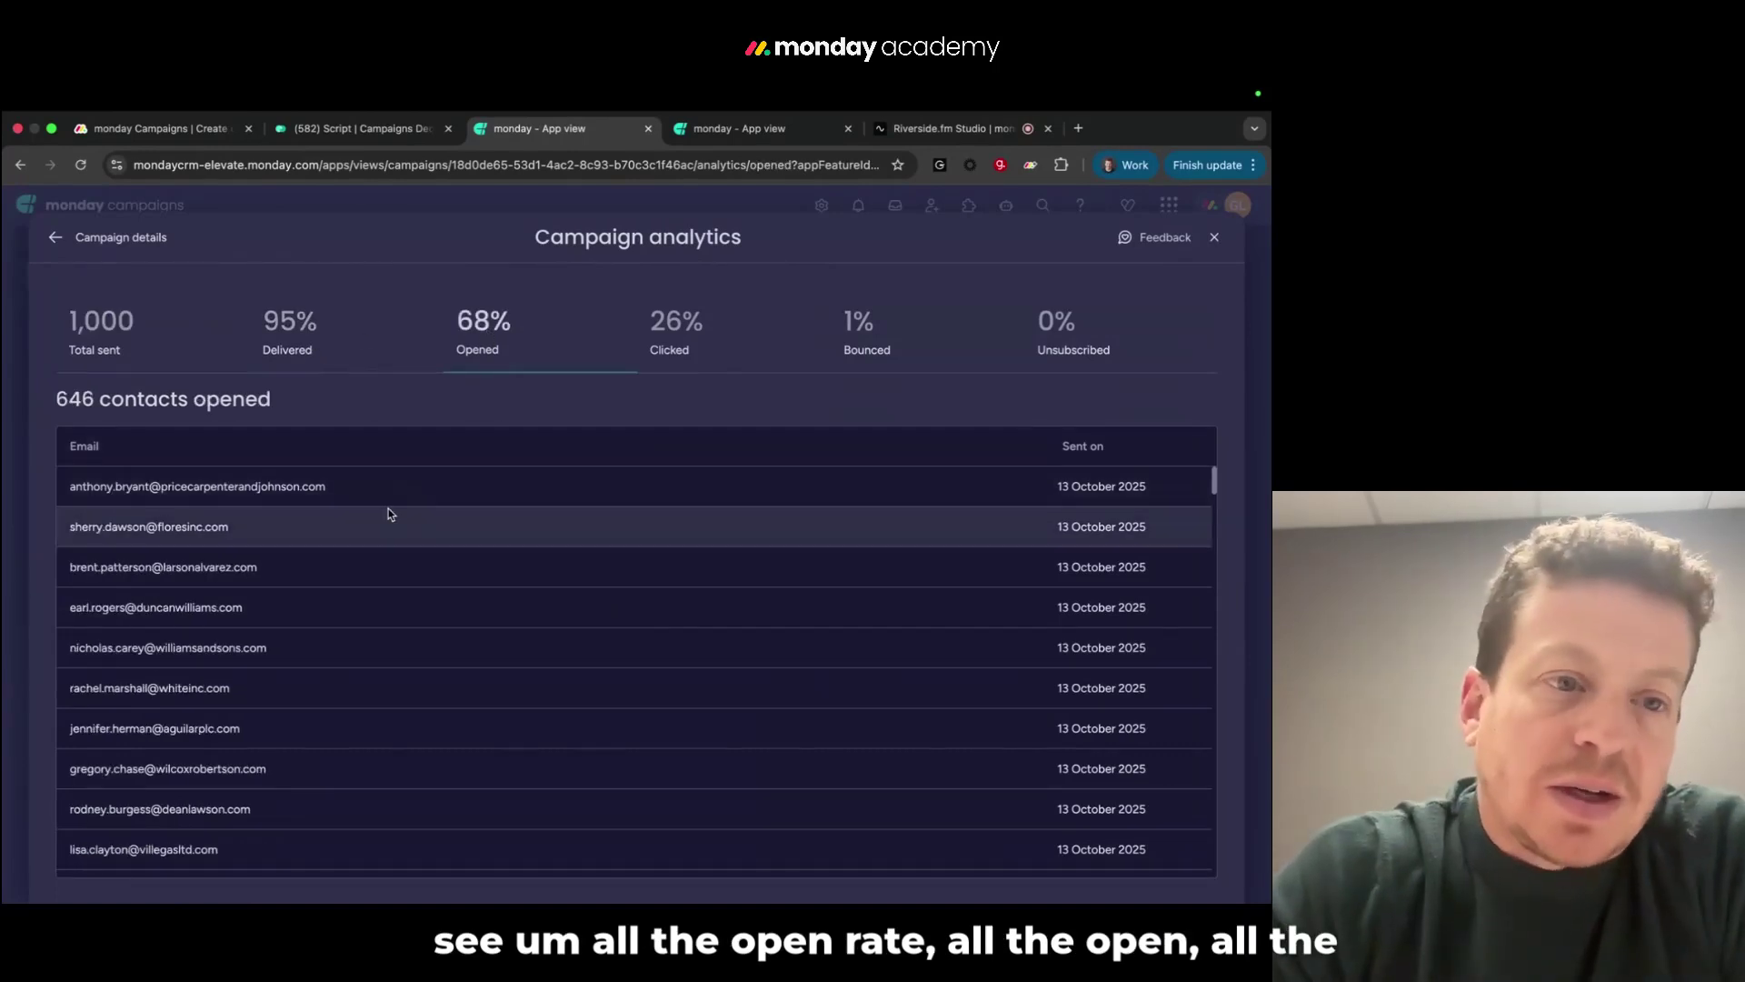
{"action": "scroll", "coordinate": [346, 579], "scroll_direction": "down", "scroll_amount": 2}
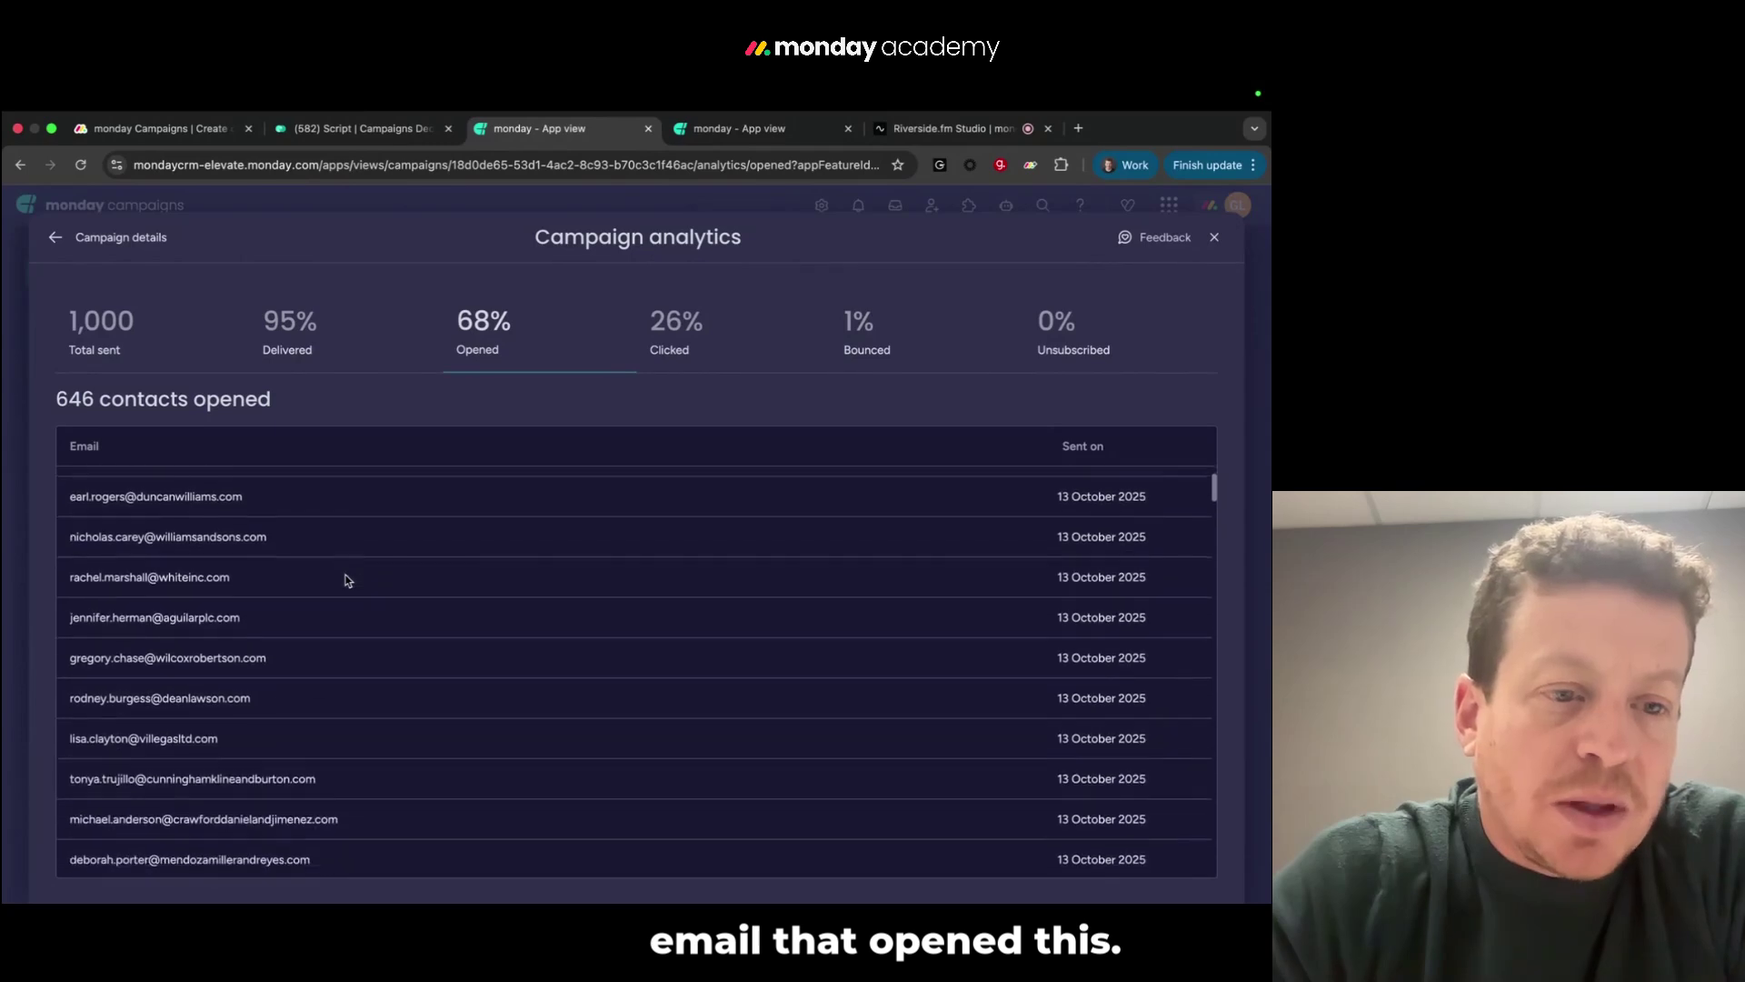
{"action": "scroll", "coordinate": [346, 580], "scroll_direction": "down", "scroll_amount": 10}
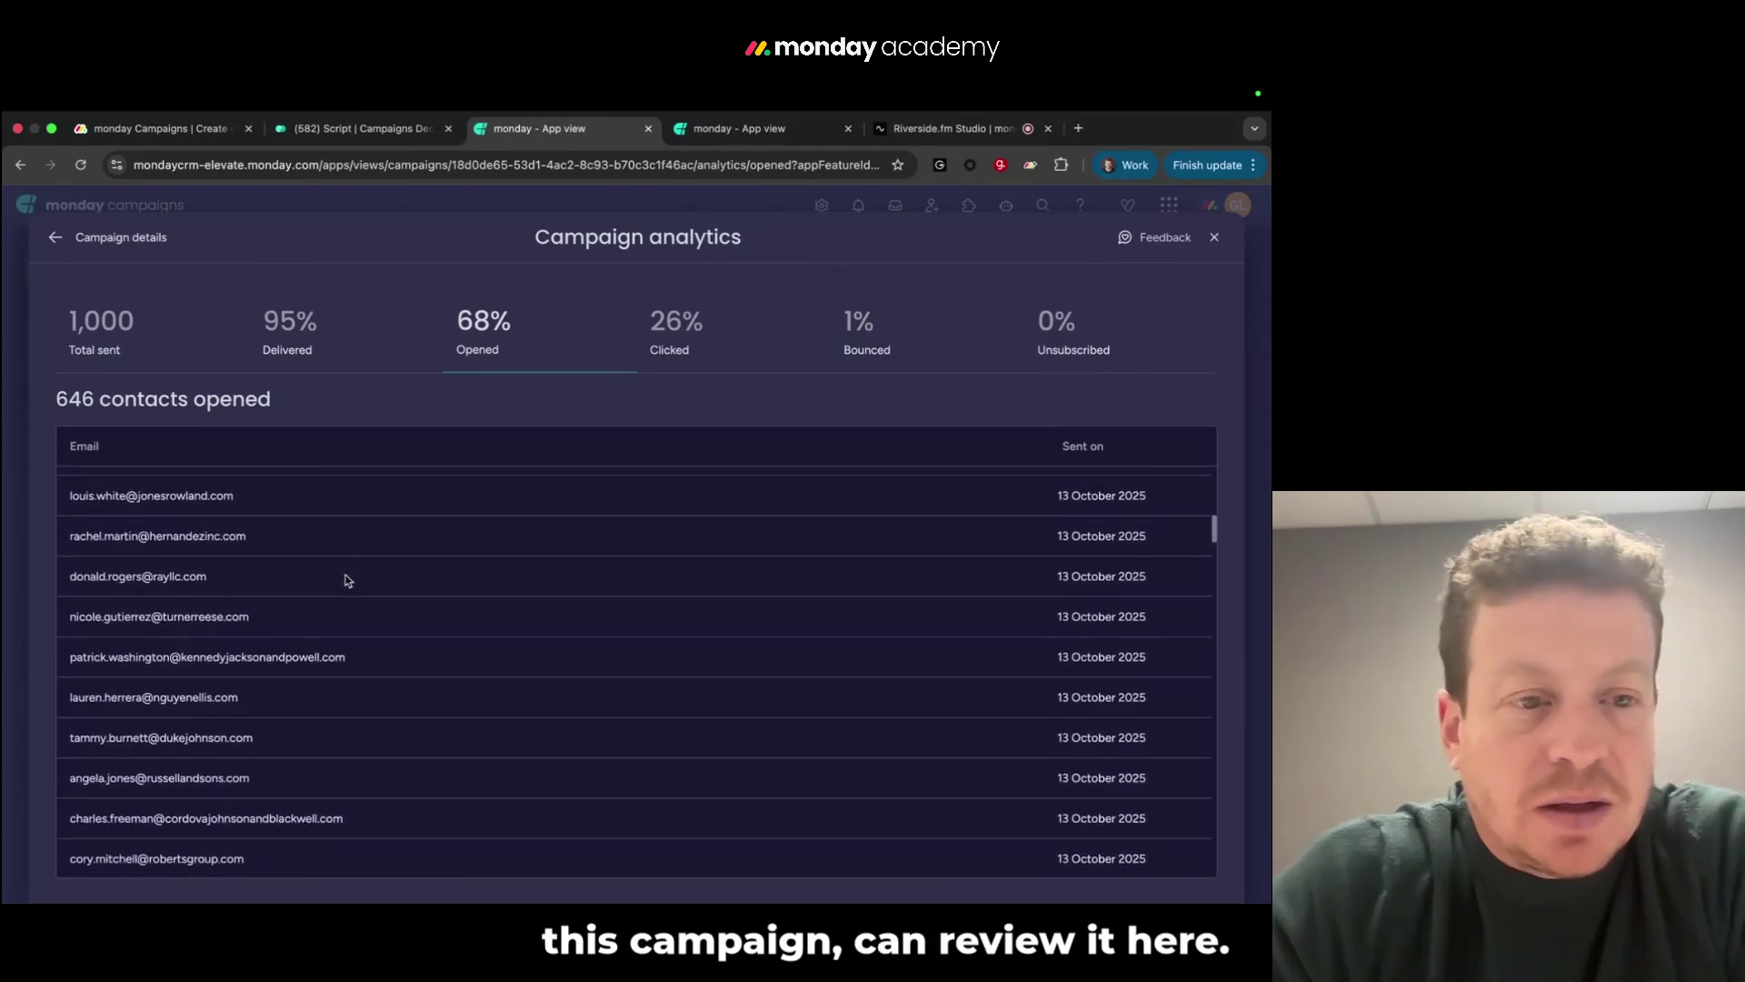
{"action": "scroll", "coordinate": [346, 580], "scroll_direction": "down", "scroll_amount": 10}
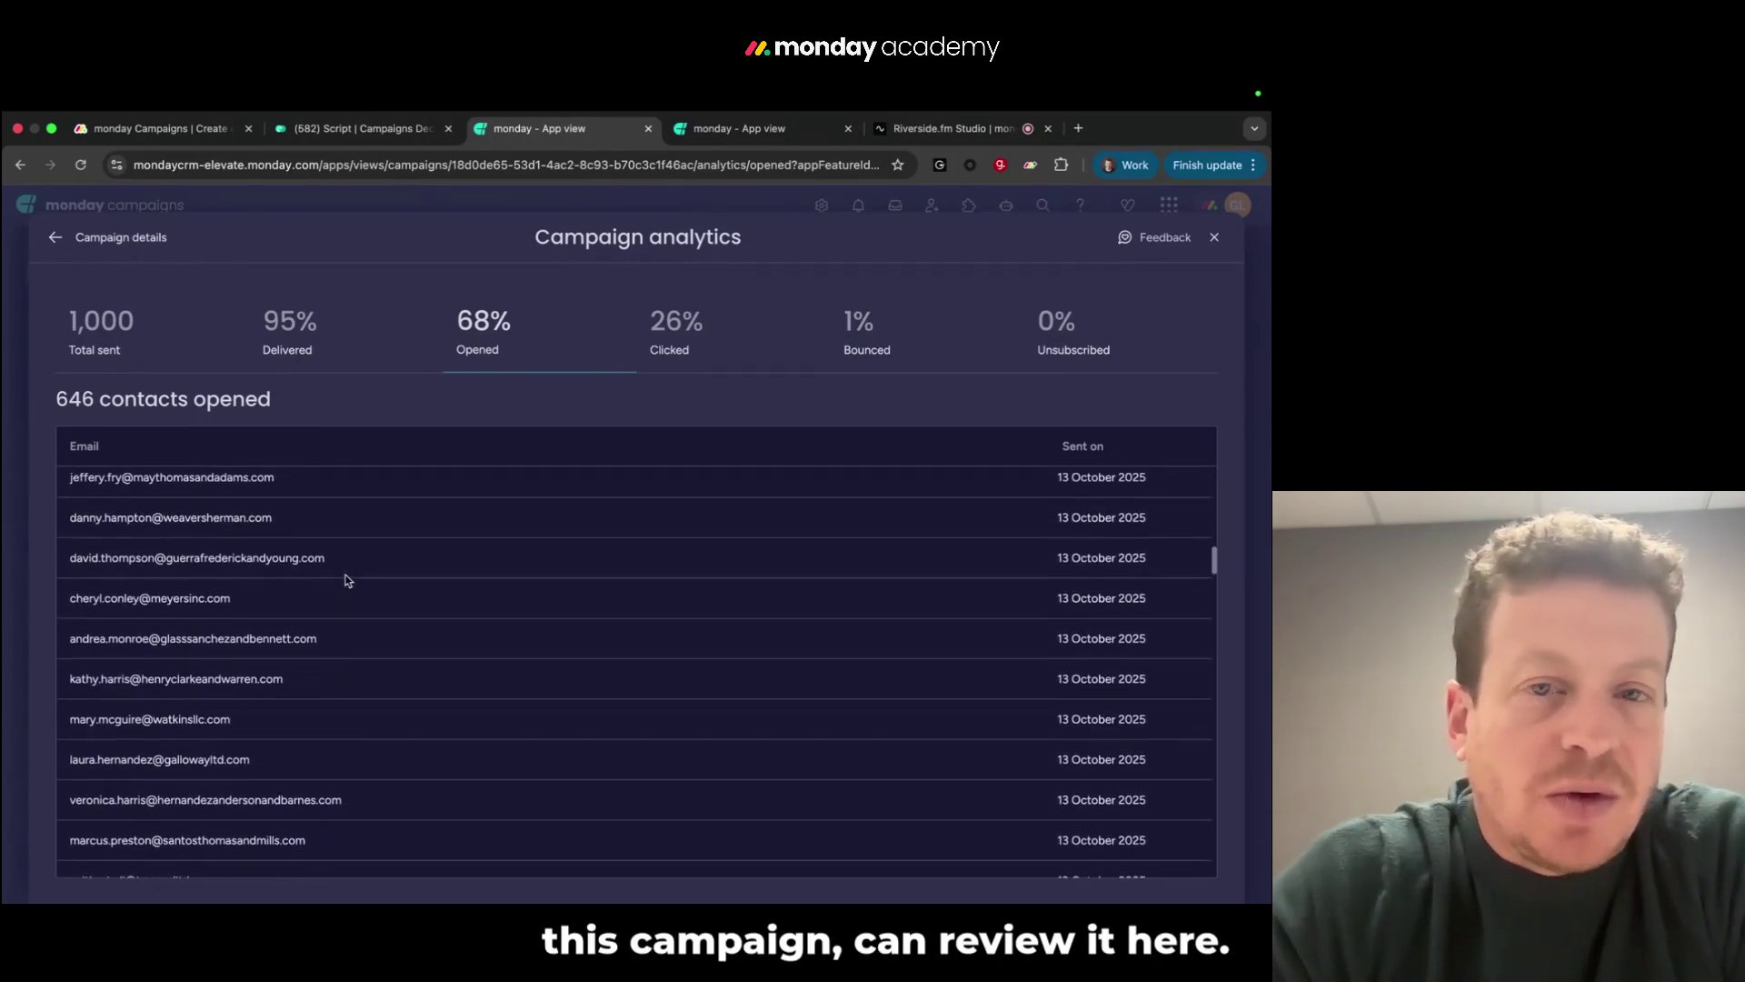
{"action": "scroll", "coordinate": [346, 580], "scroll_direction": "up", "scroll_amount": 8}
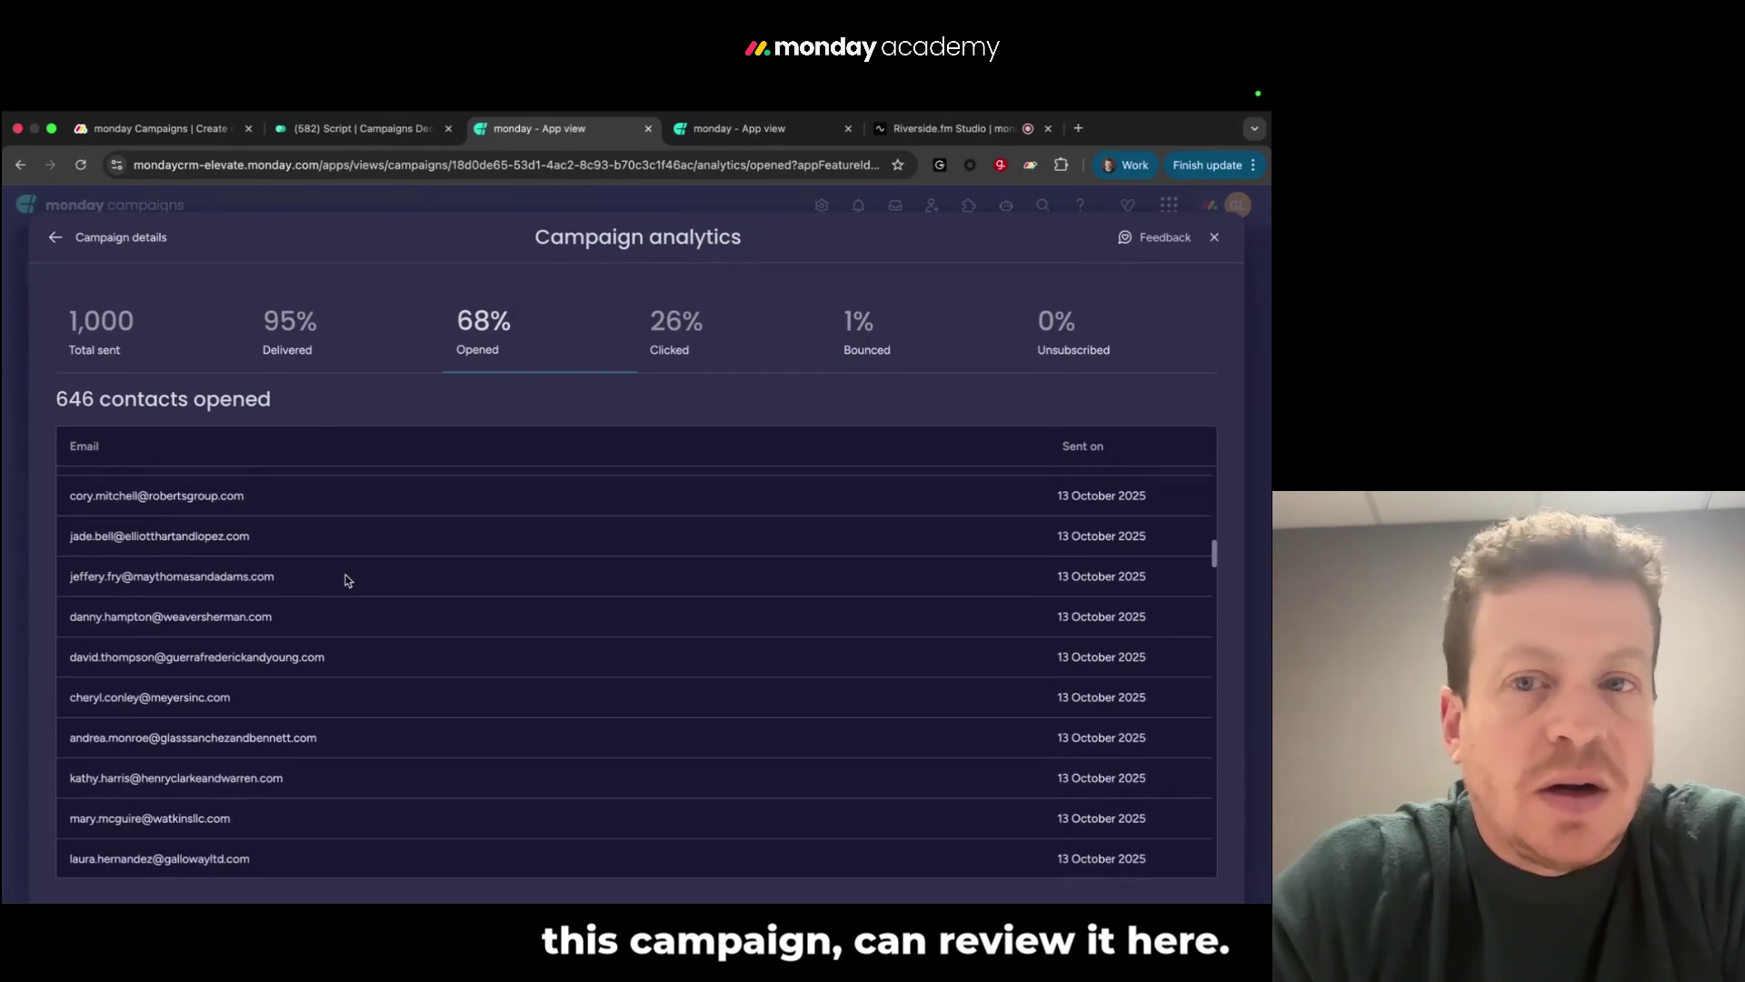
Examine the lists of contacts who bounced and clicked in the New Product Launch campaign, then return to the email campaigns list
{"action": "left_click", "coordinate": [870, 342]}
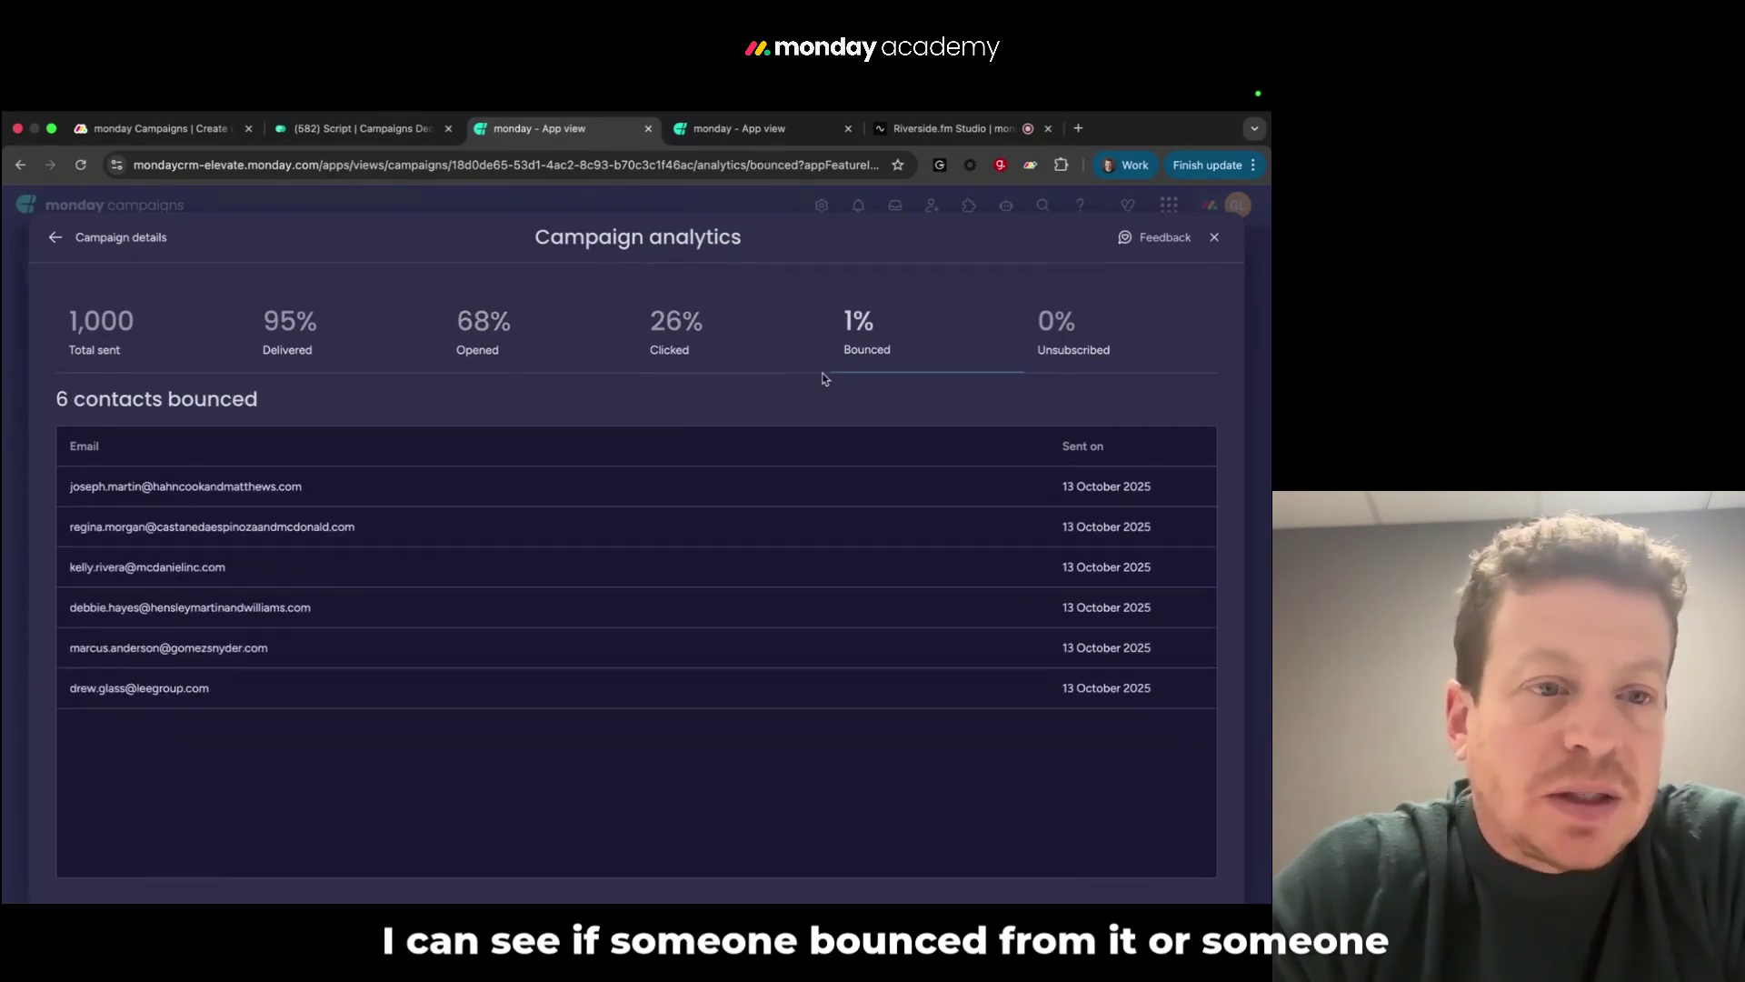
{"action": "left_click", "coordinate": [680, 327]}
{"action": "scroll", "coordinate": [448, 610], "scroll_direction": "down", "scroll_amount": 5}
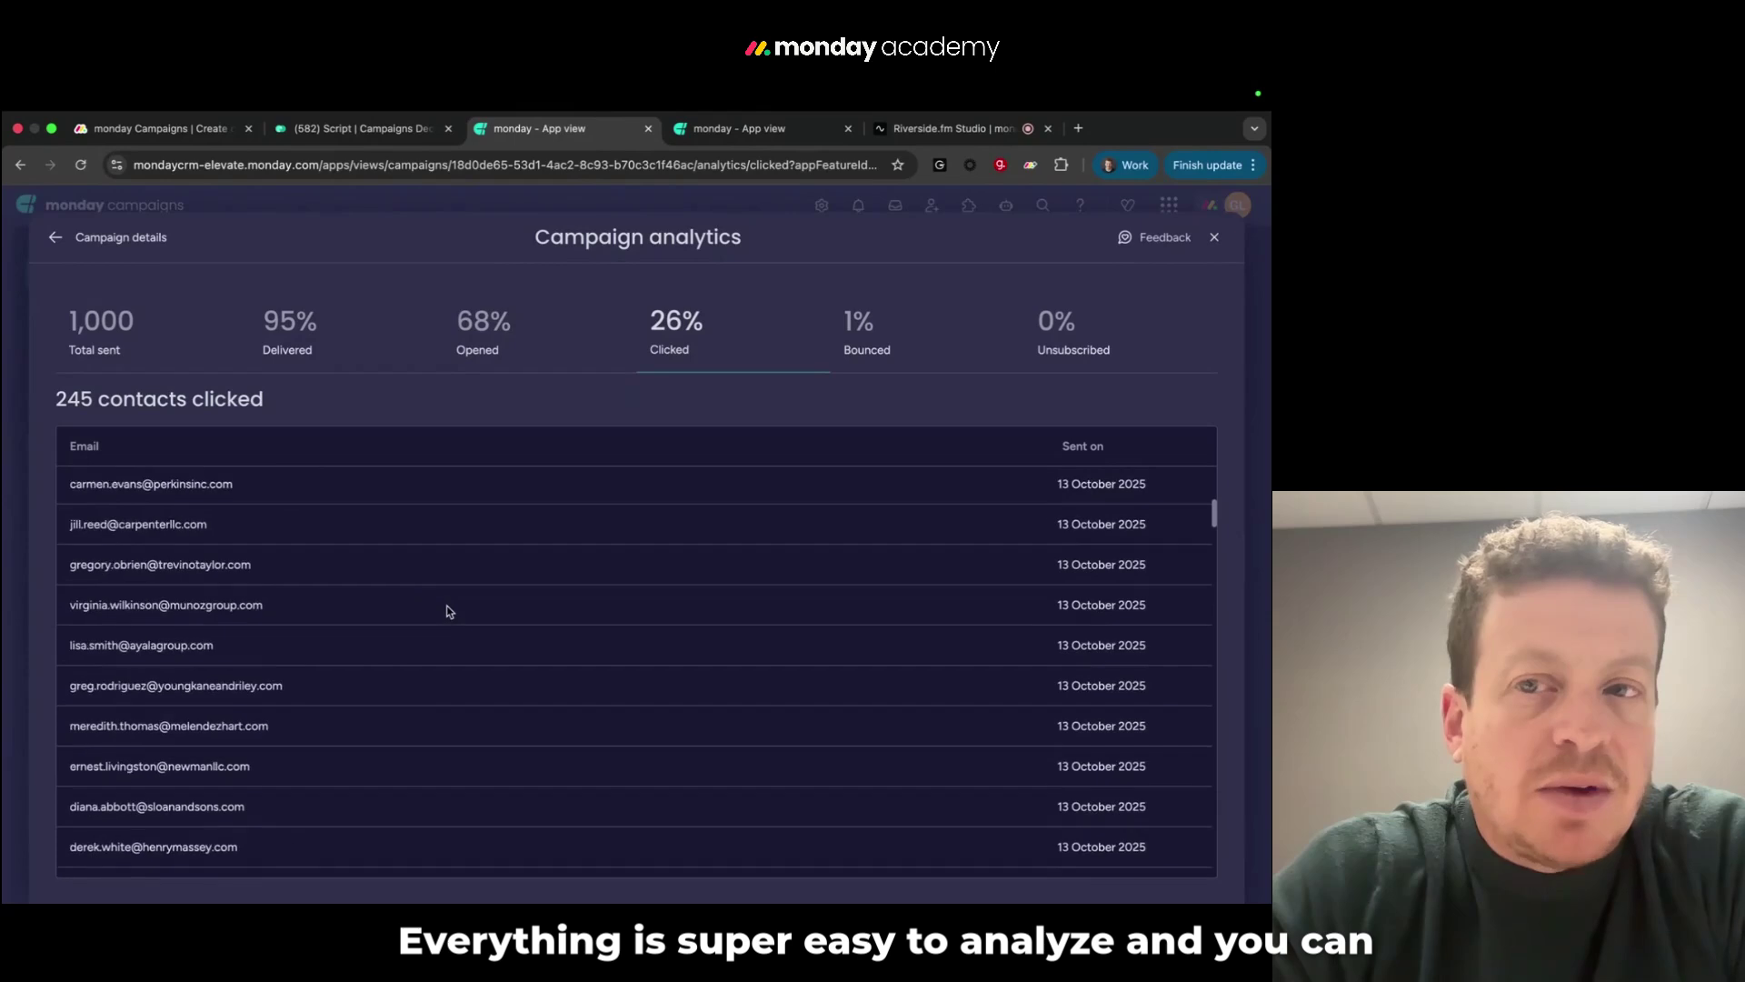
{"action": "scroll", "coordinate": [447, 607], "scroll_direction": "up", "scroll_amount": 5}
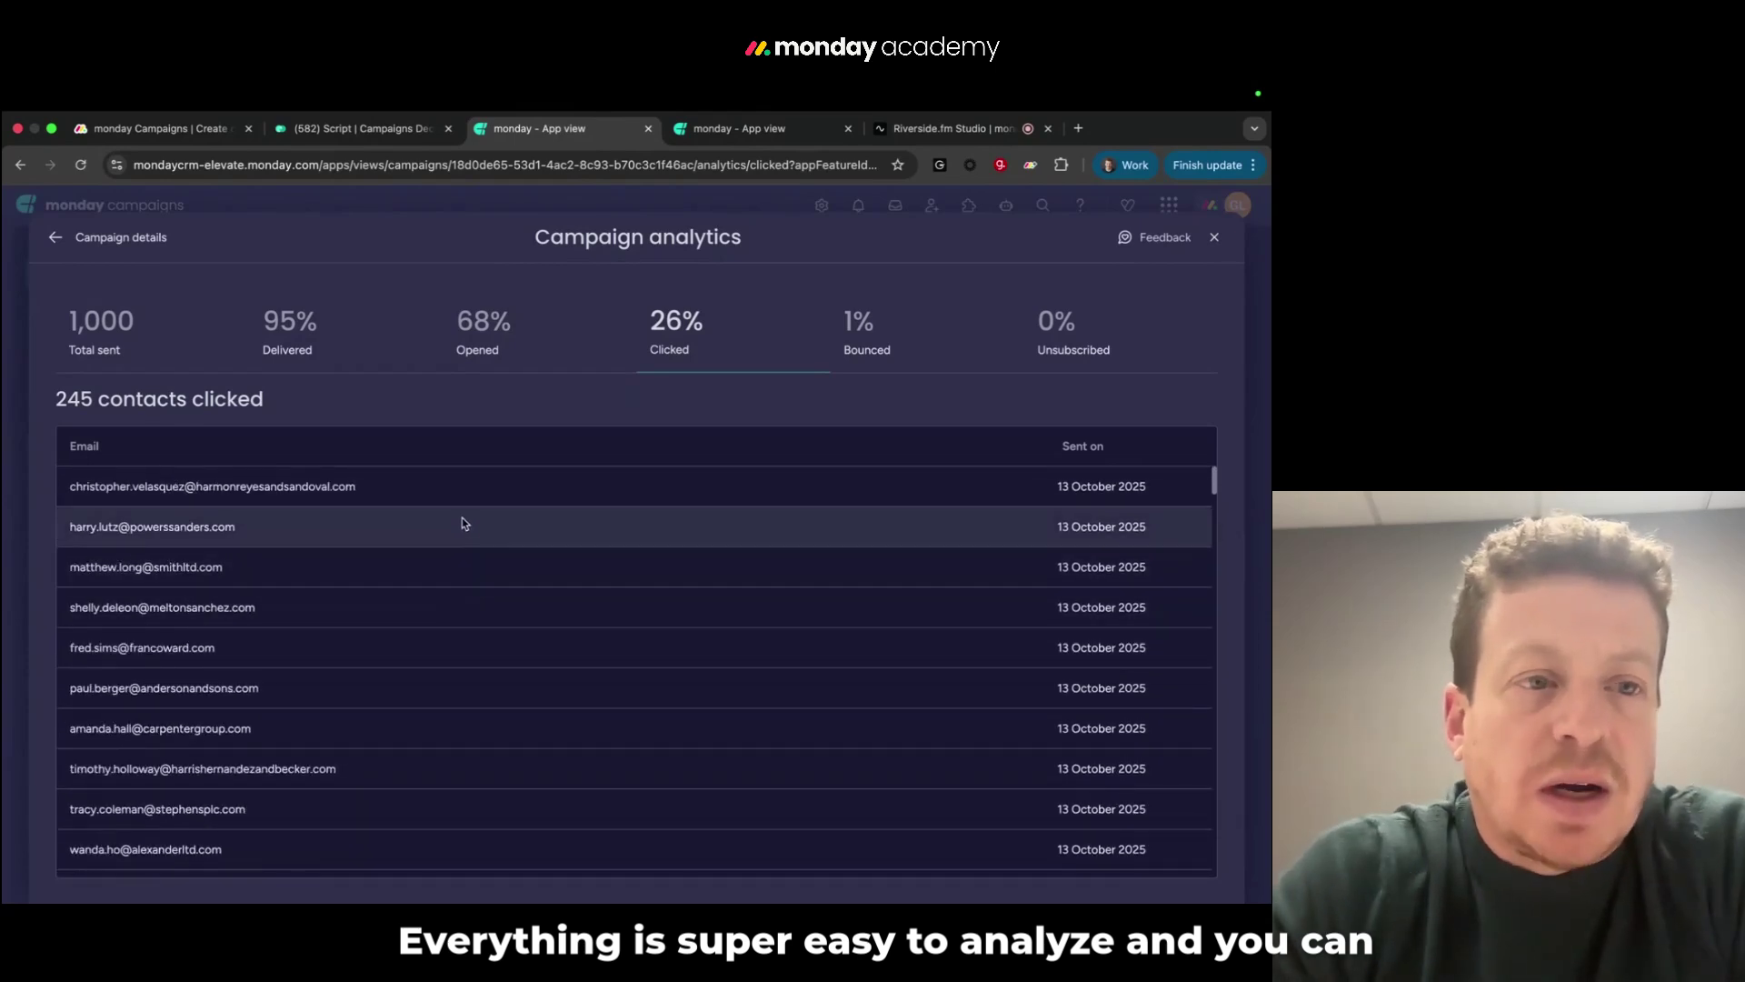
{"action": "left_click", "coordinate": [54, 238]}
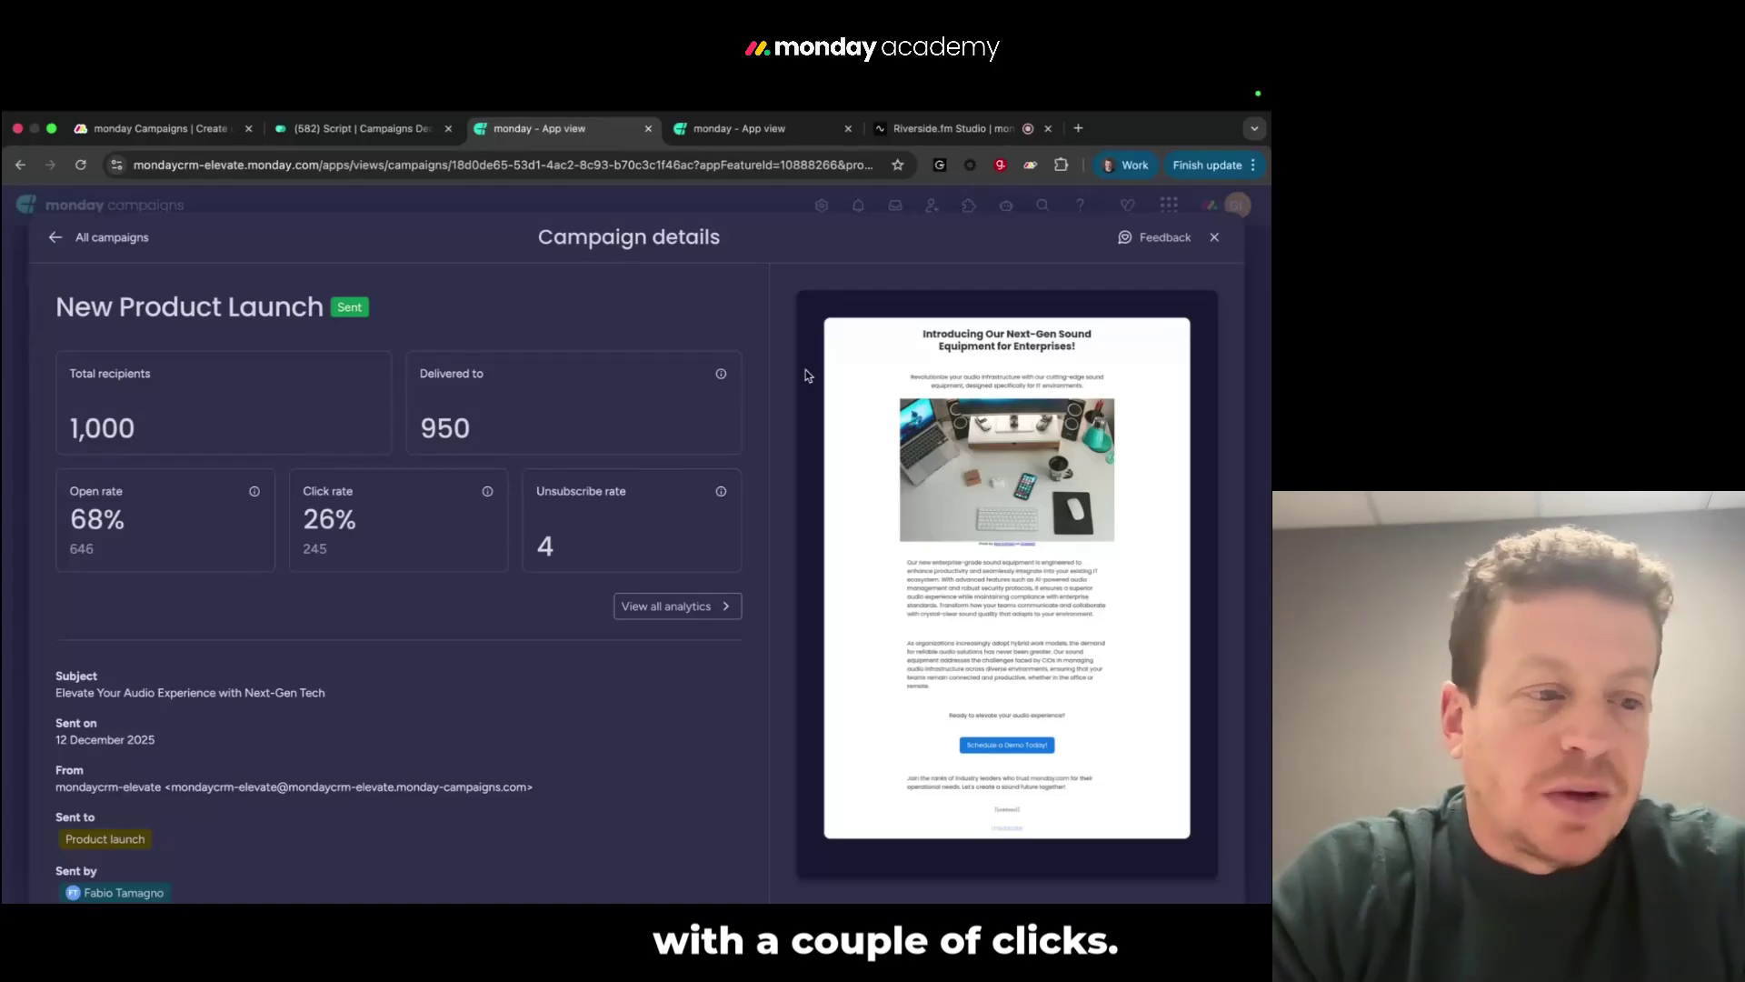
{"action": "left_click", "coordinate": [1216, 240]}
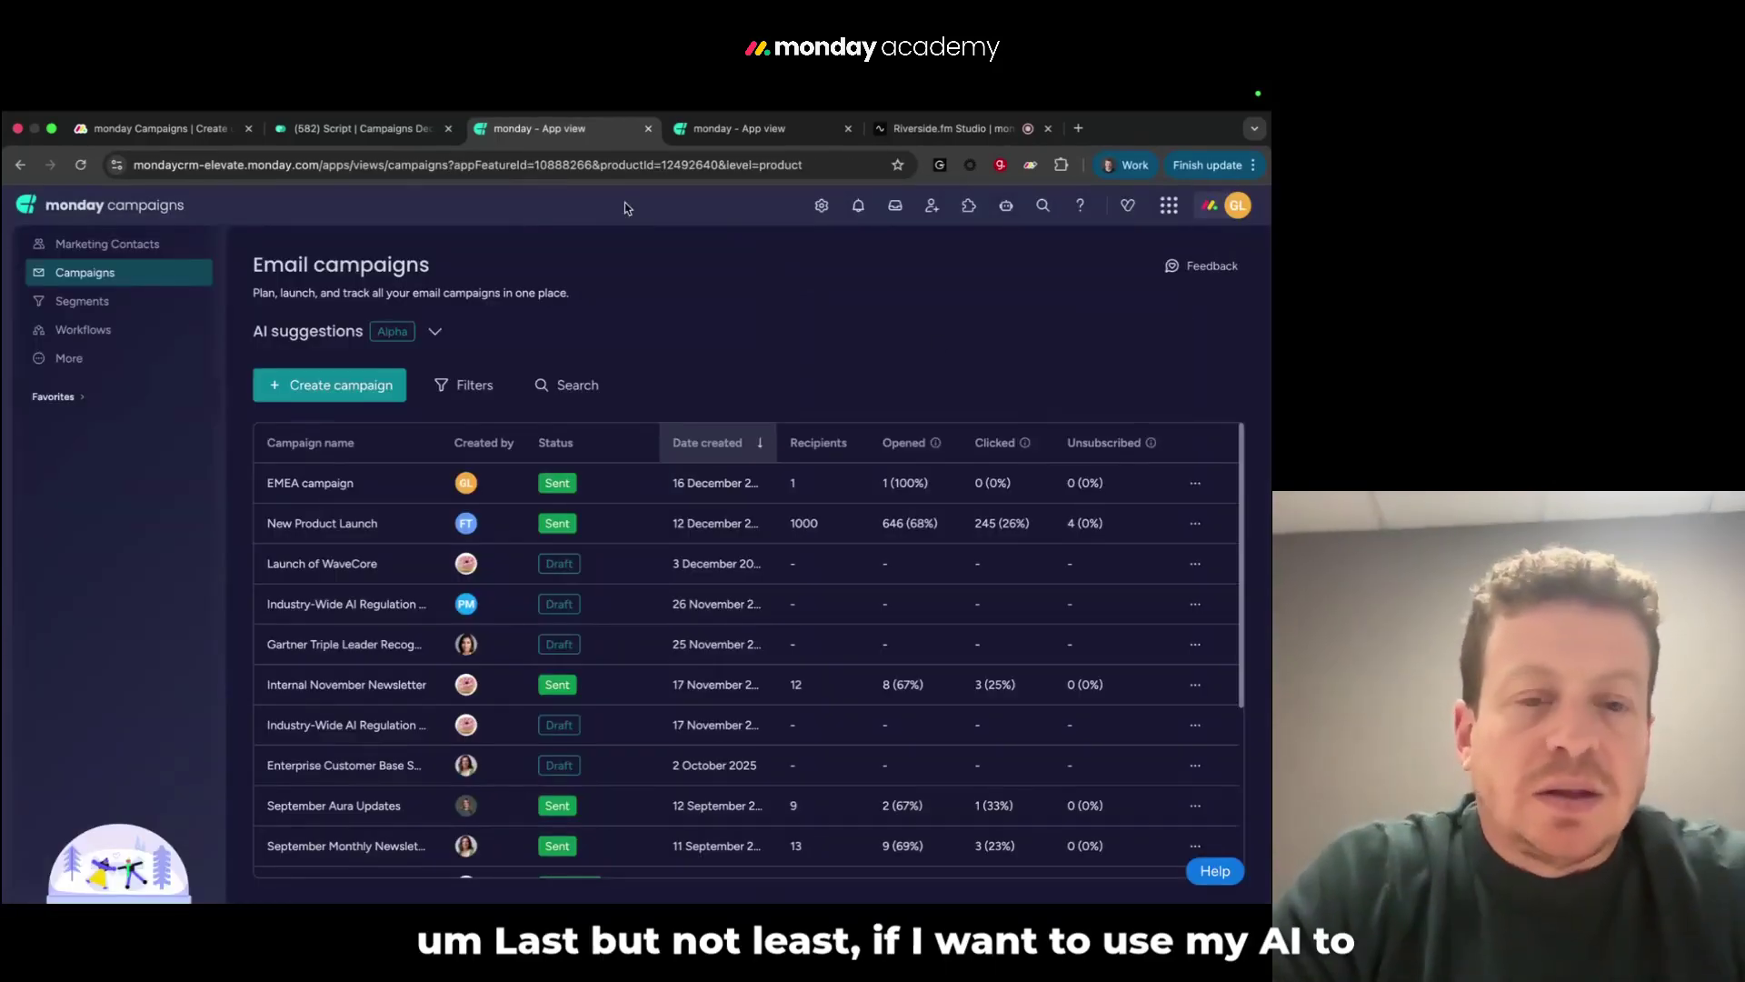
Create a campaign named "EMEA campaign" with AI-generated content from the prompt "Help me build a campaign for my EMEA customers"
{"action": "left_click", "coordinate": [340, 389]}
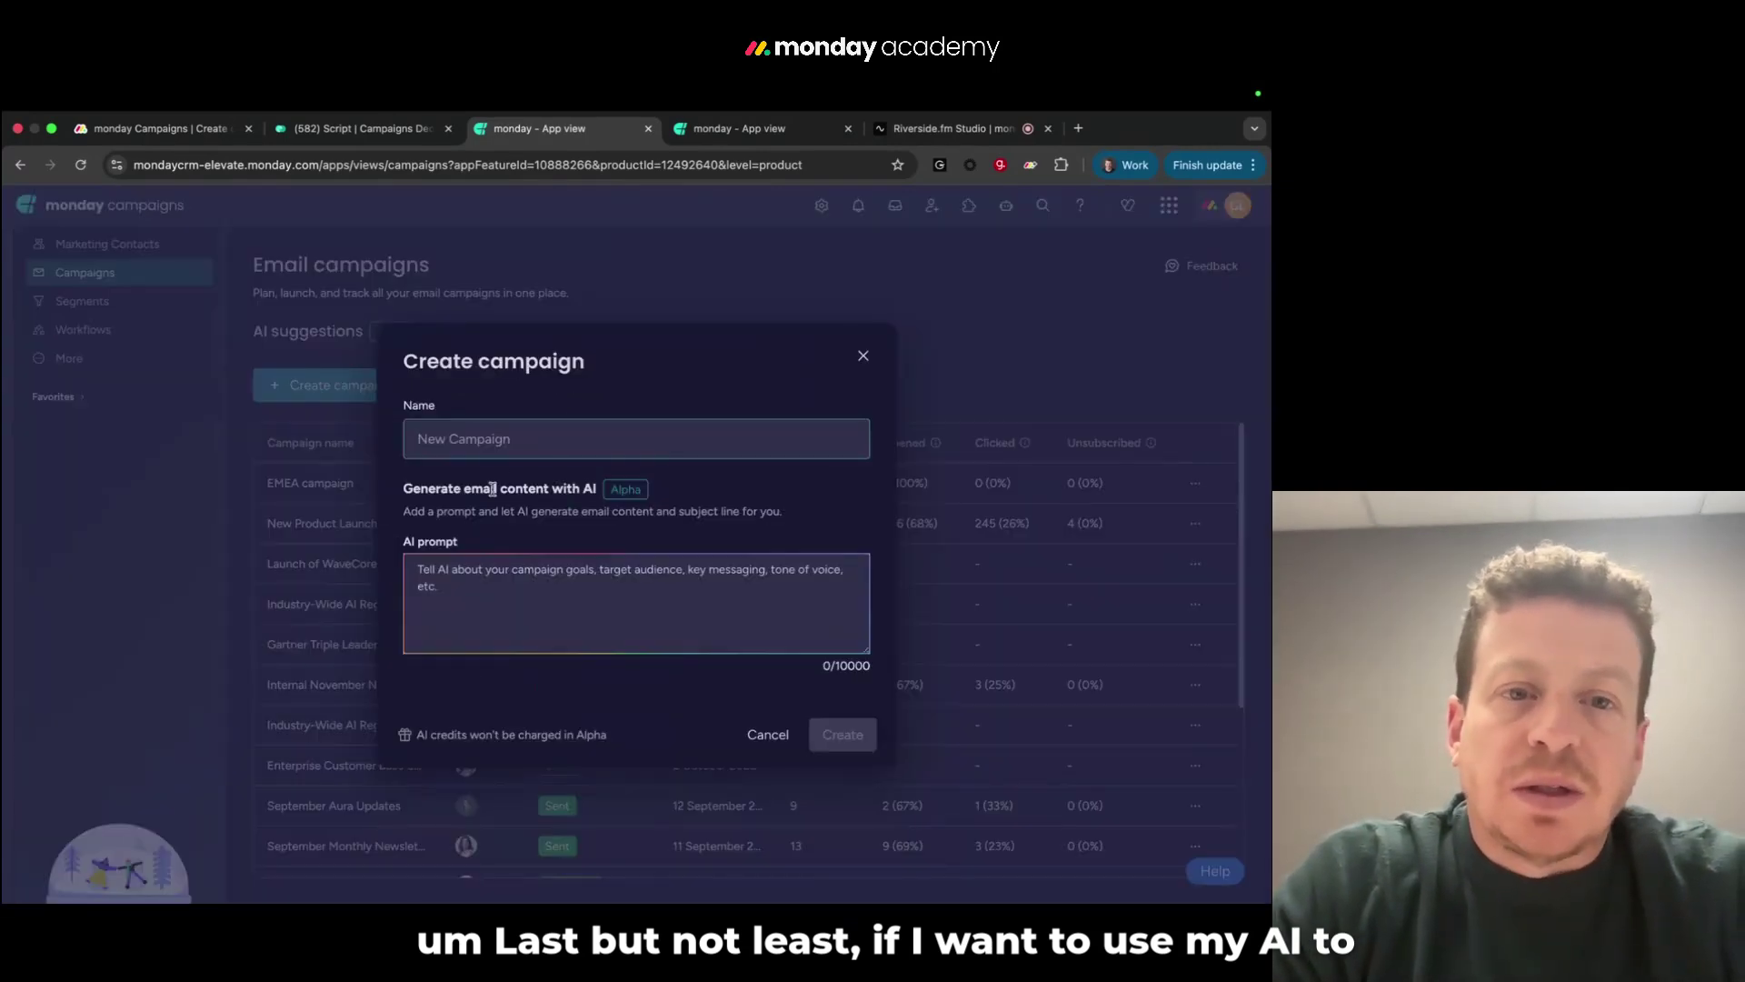
{"action": "type", "text": "EMEA campaign"}
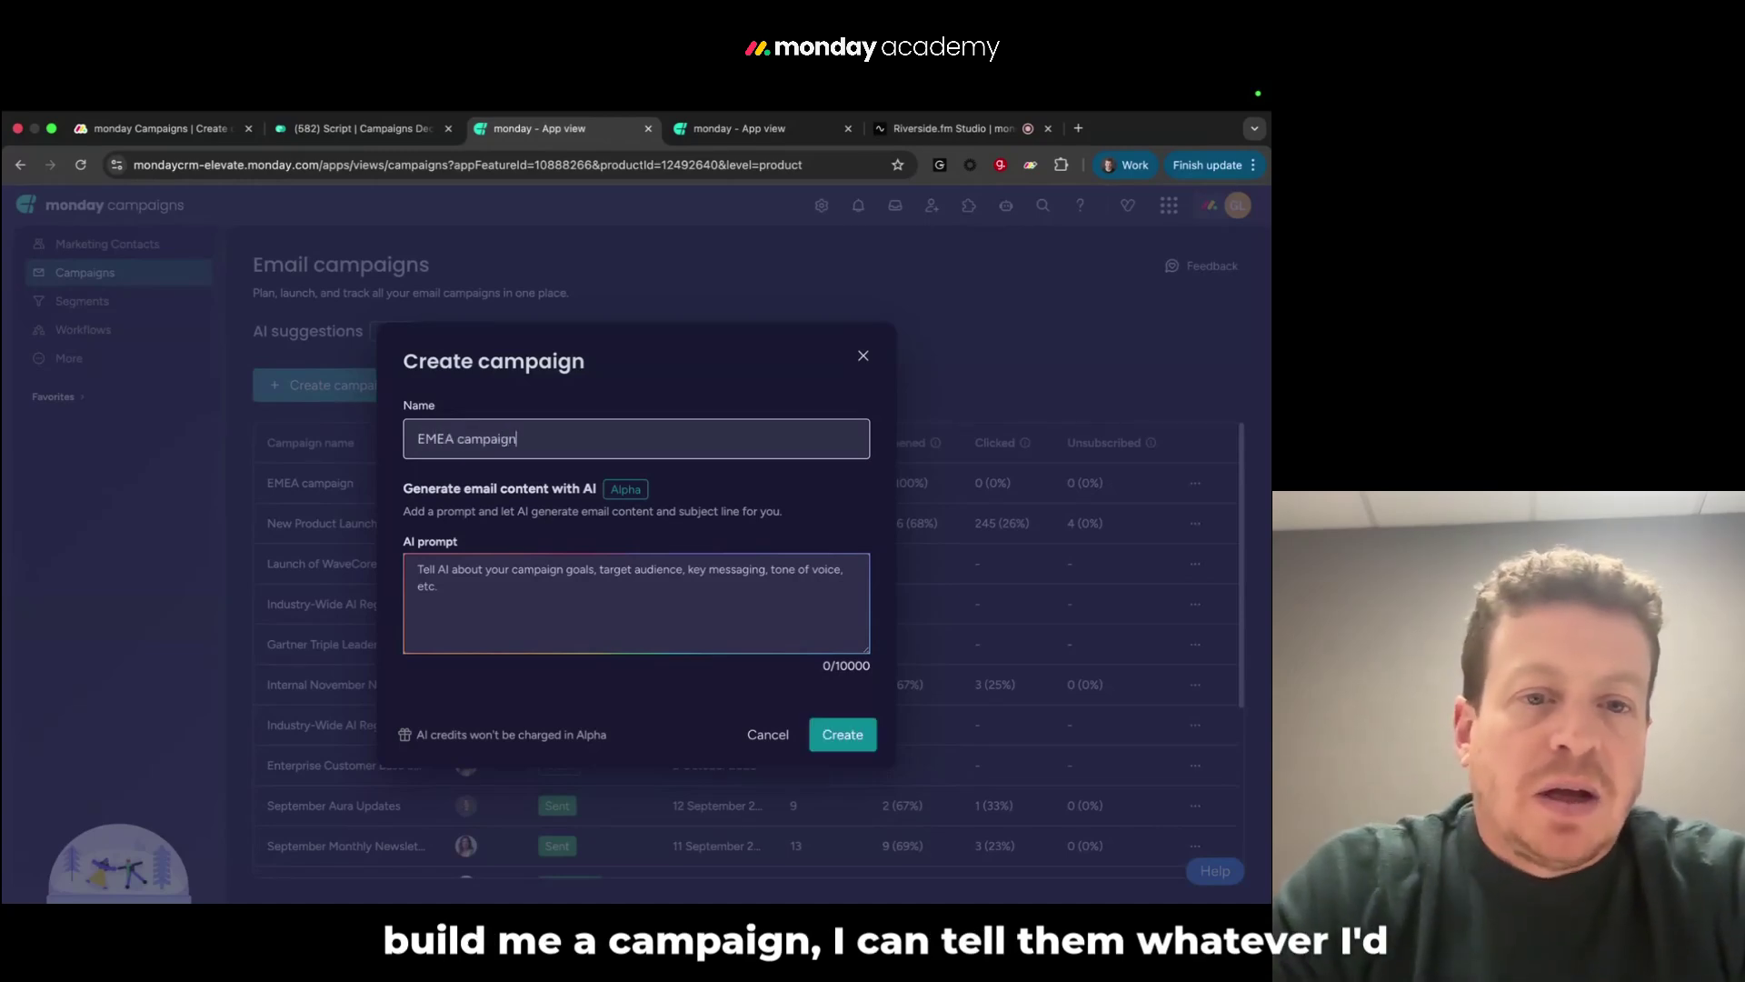
{"action": "left_click", "coordinate": [442, 582]}
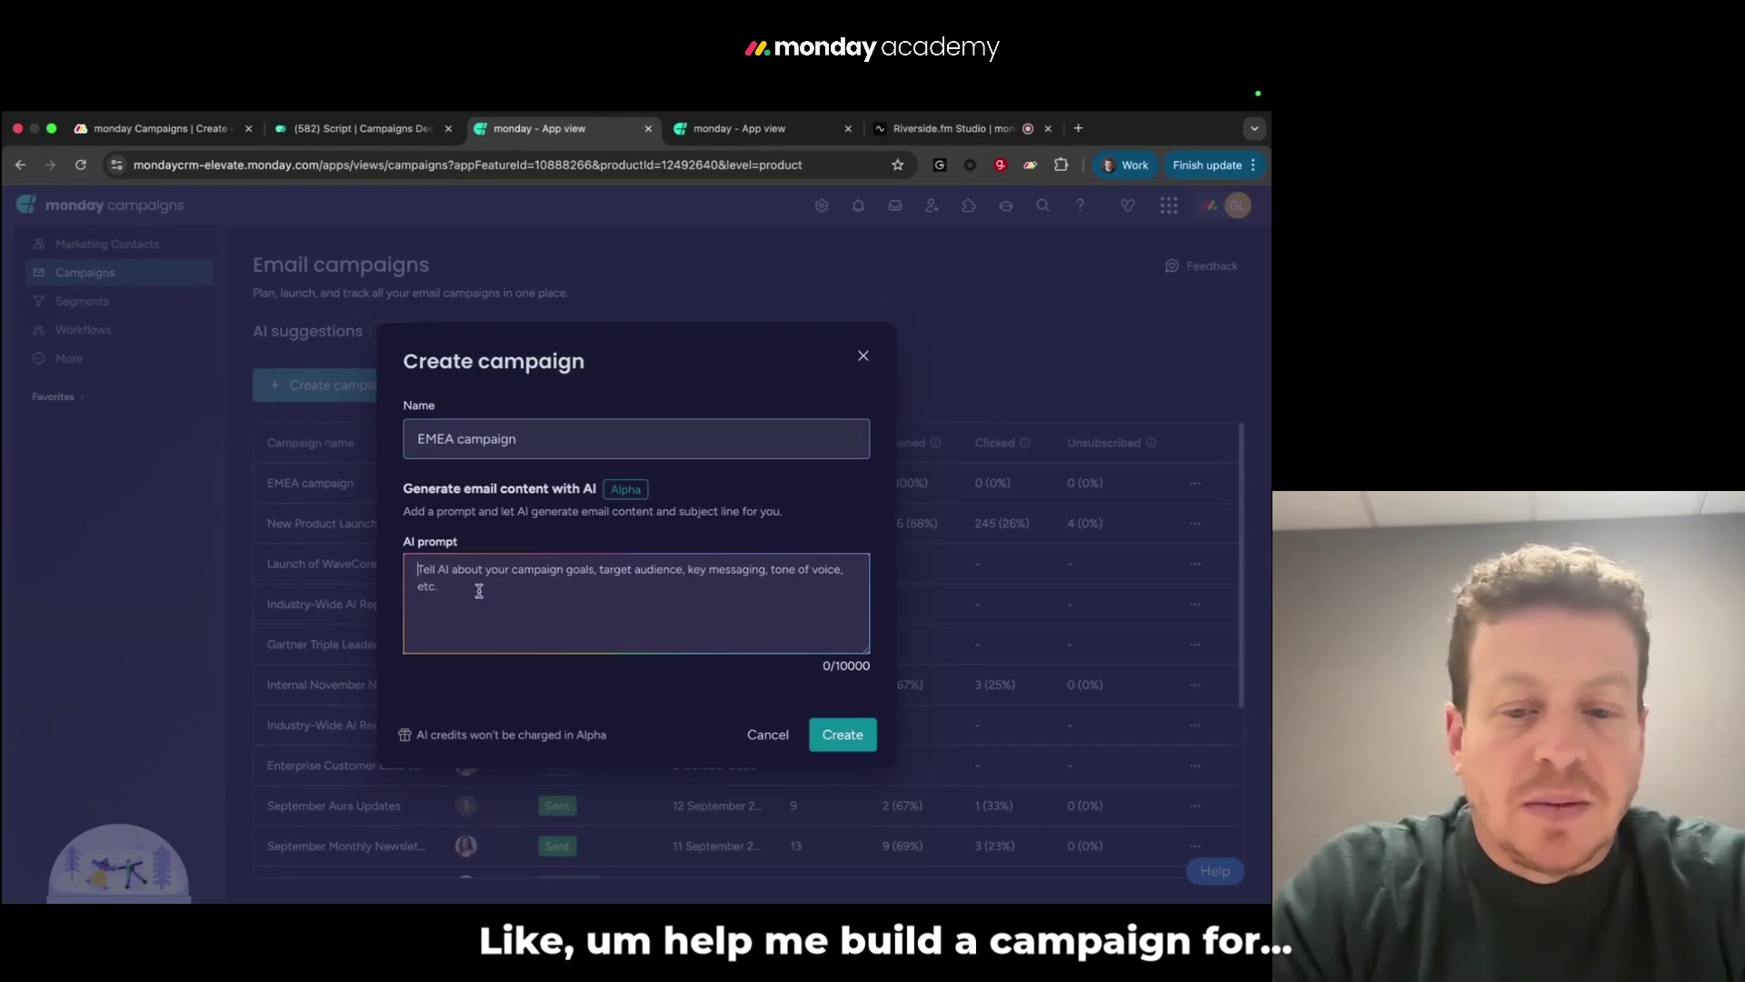
{"action": "type", "text": "Help me b"}
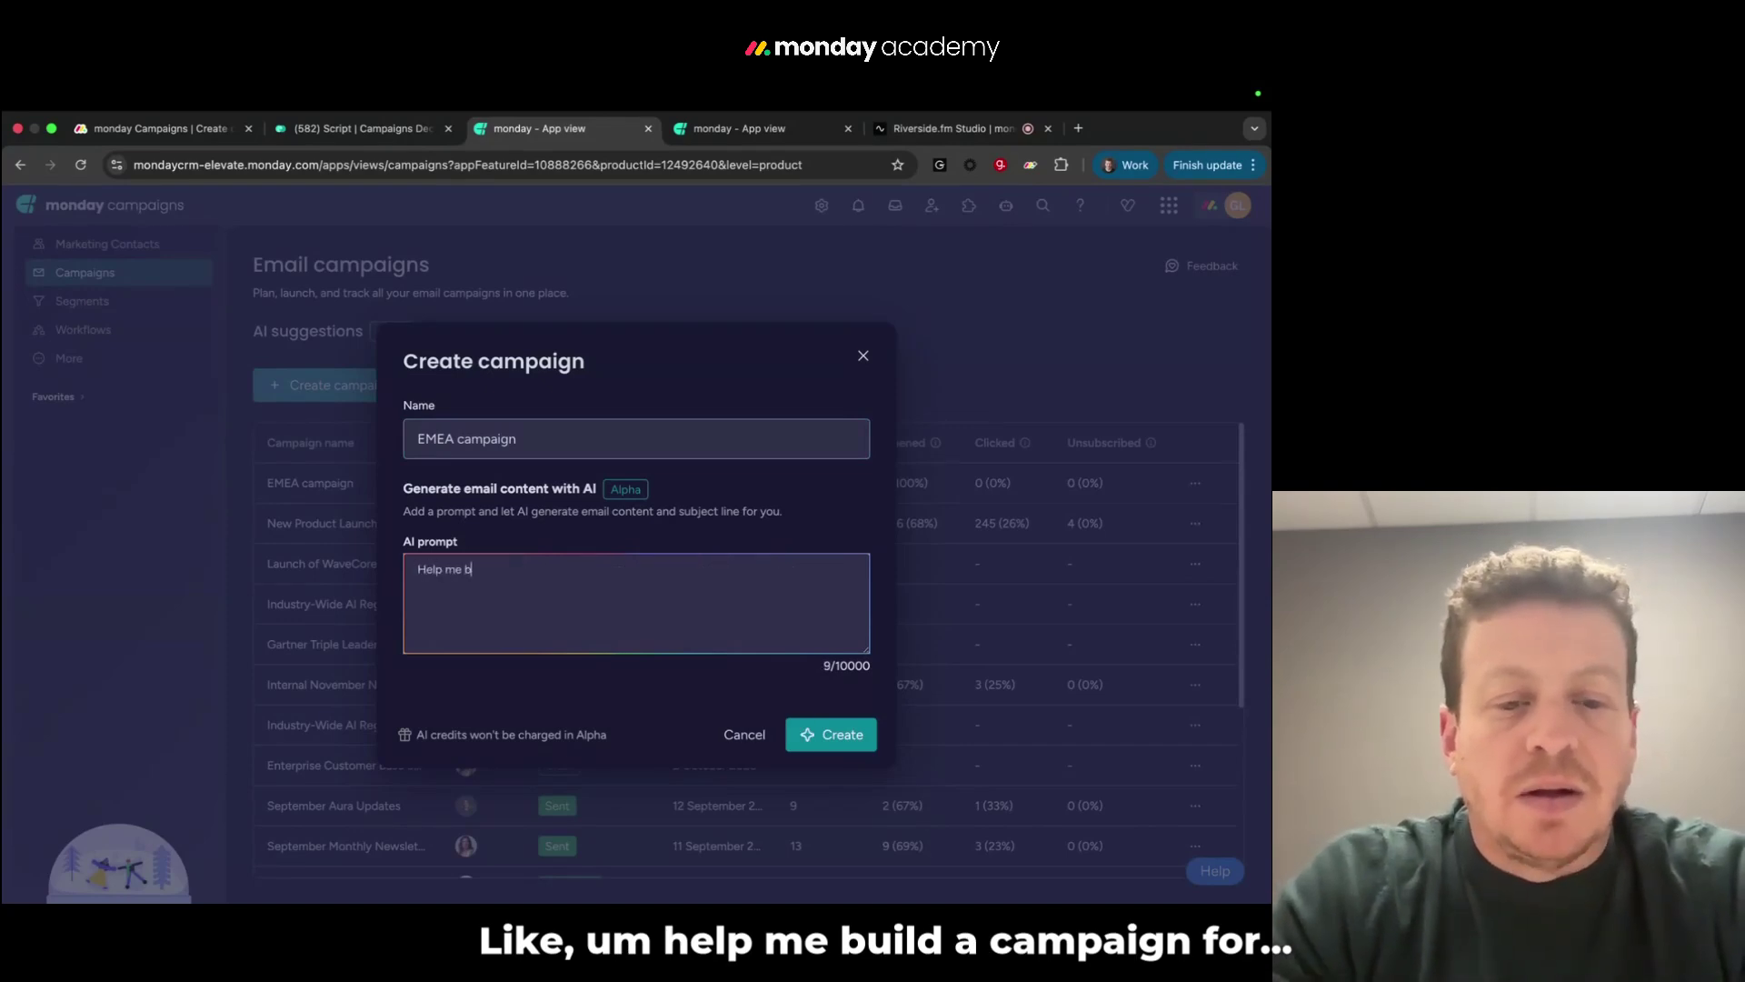
{"action": "type", "text": "uild a campaign fo"}
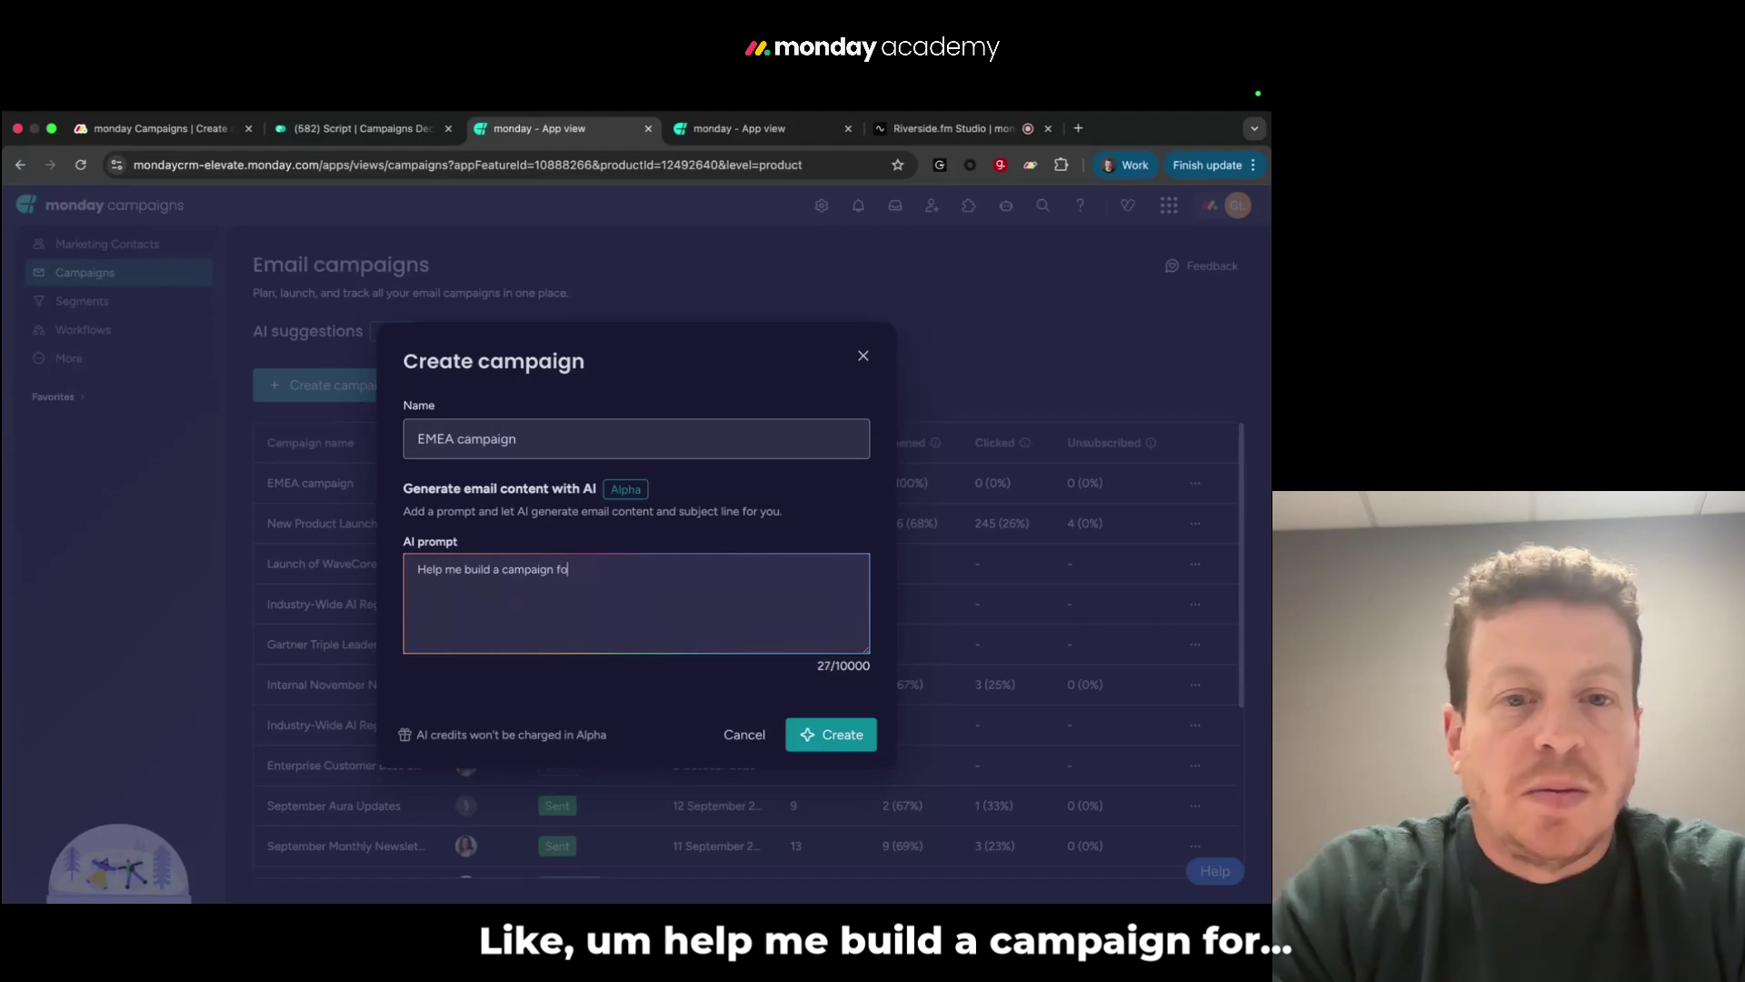
{"action": "type", "text": "r my EMEA c"}
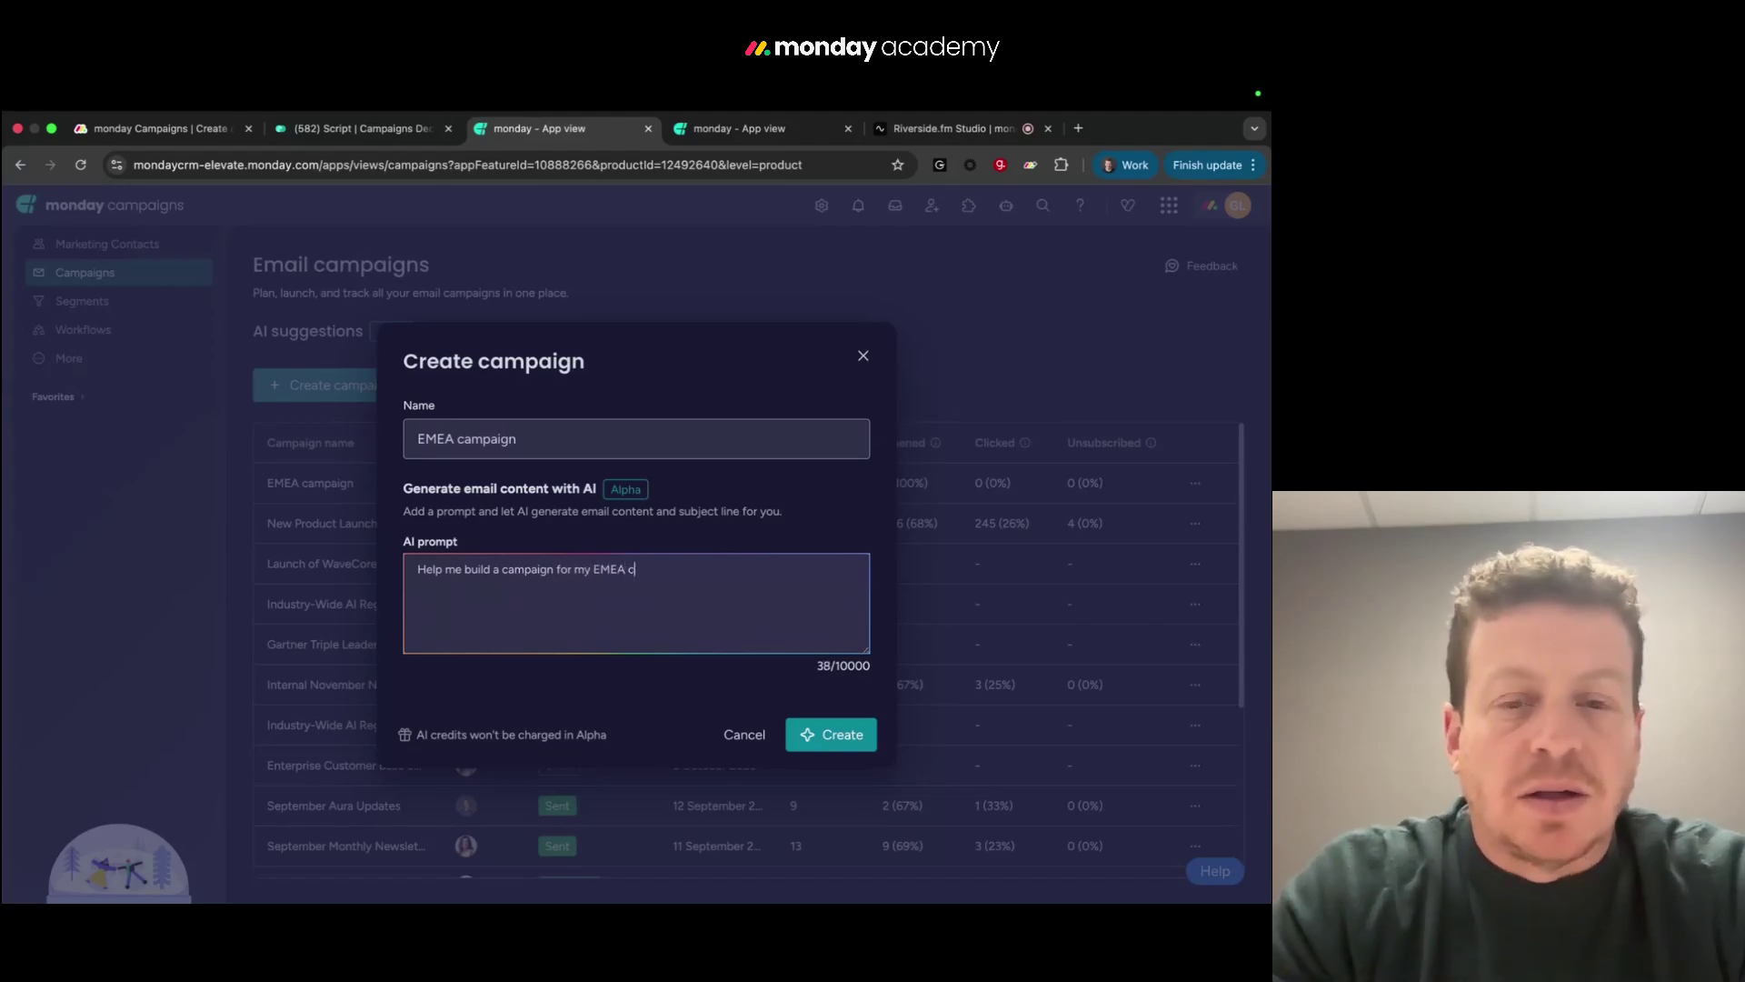
{"action": "type", "text": "ustomers"}
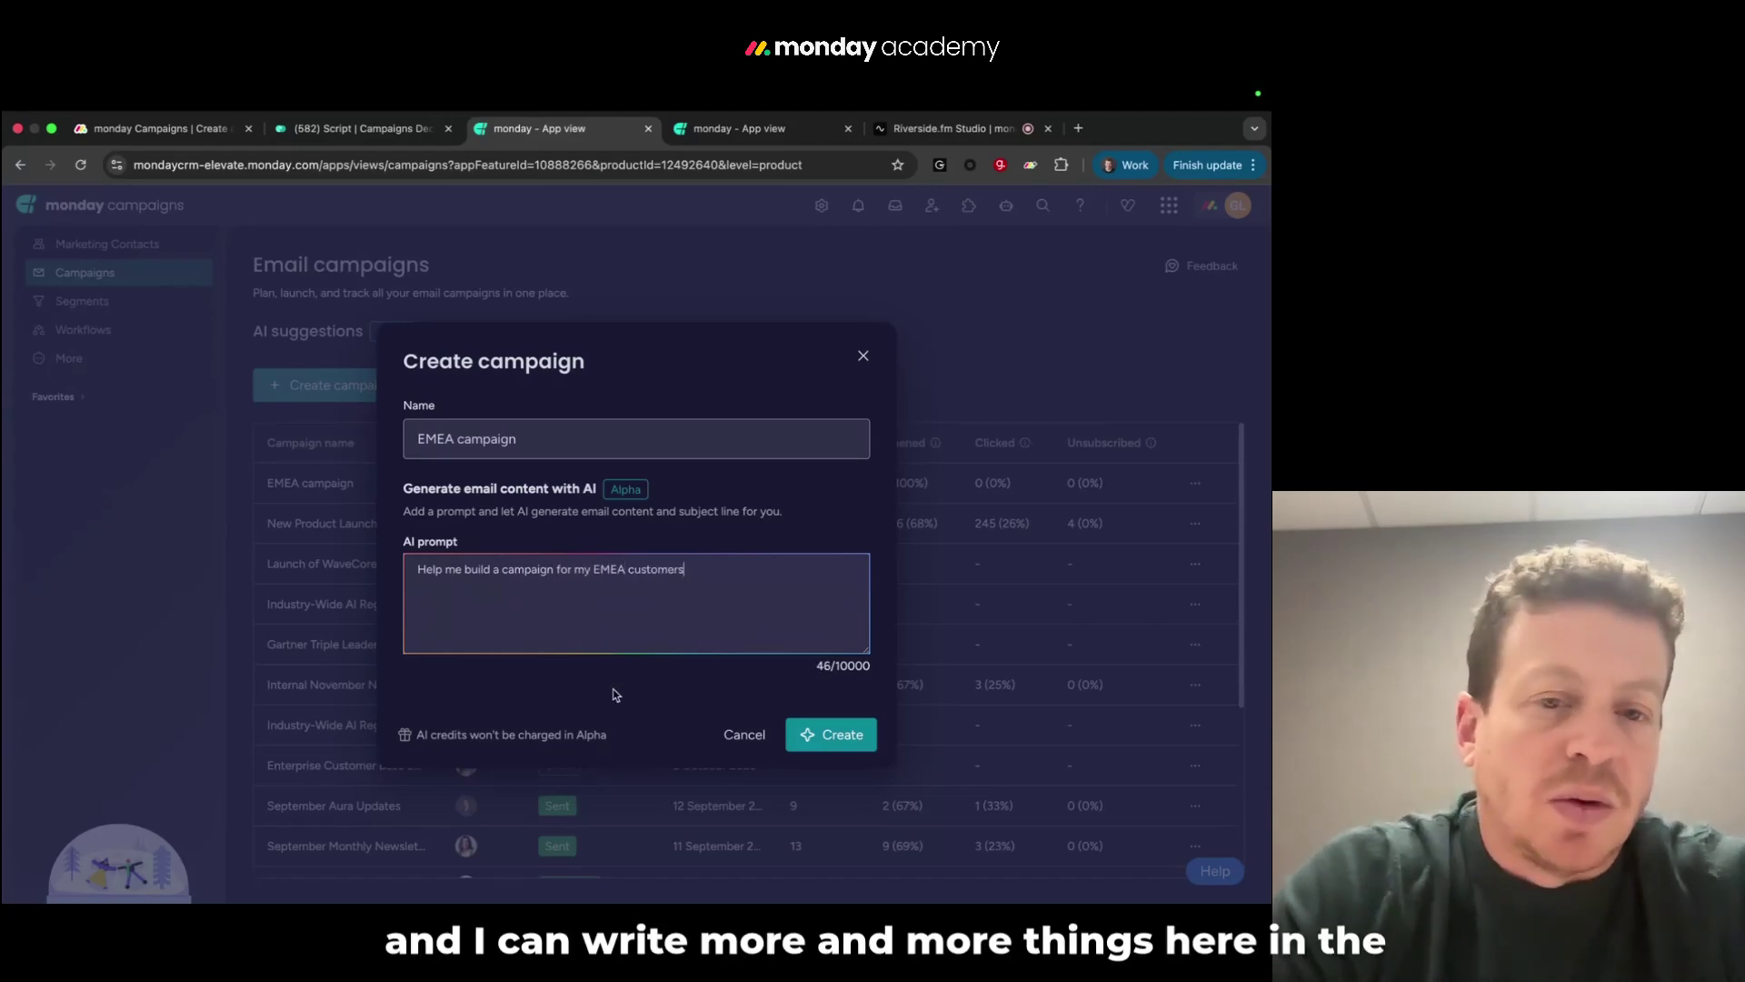
{"action": "left_click", "coordinate": [818, 736]}
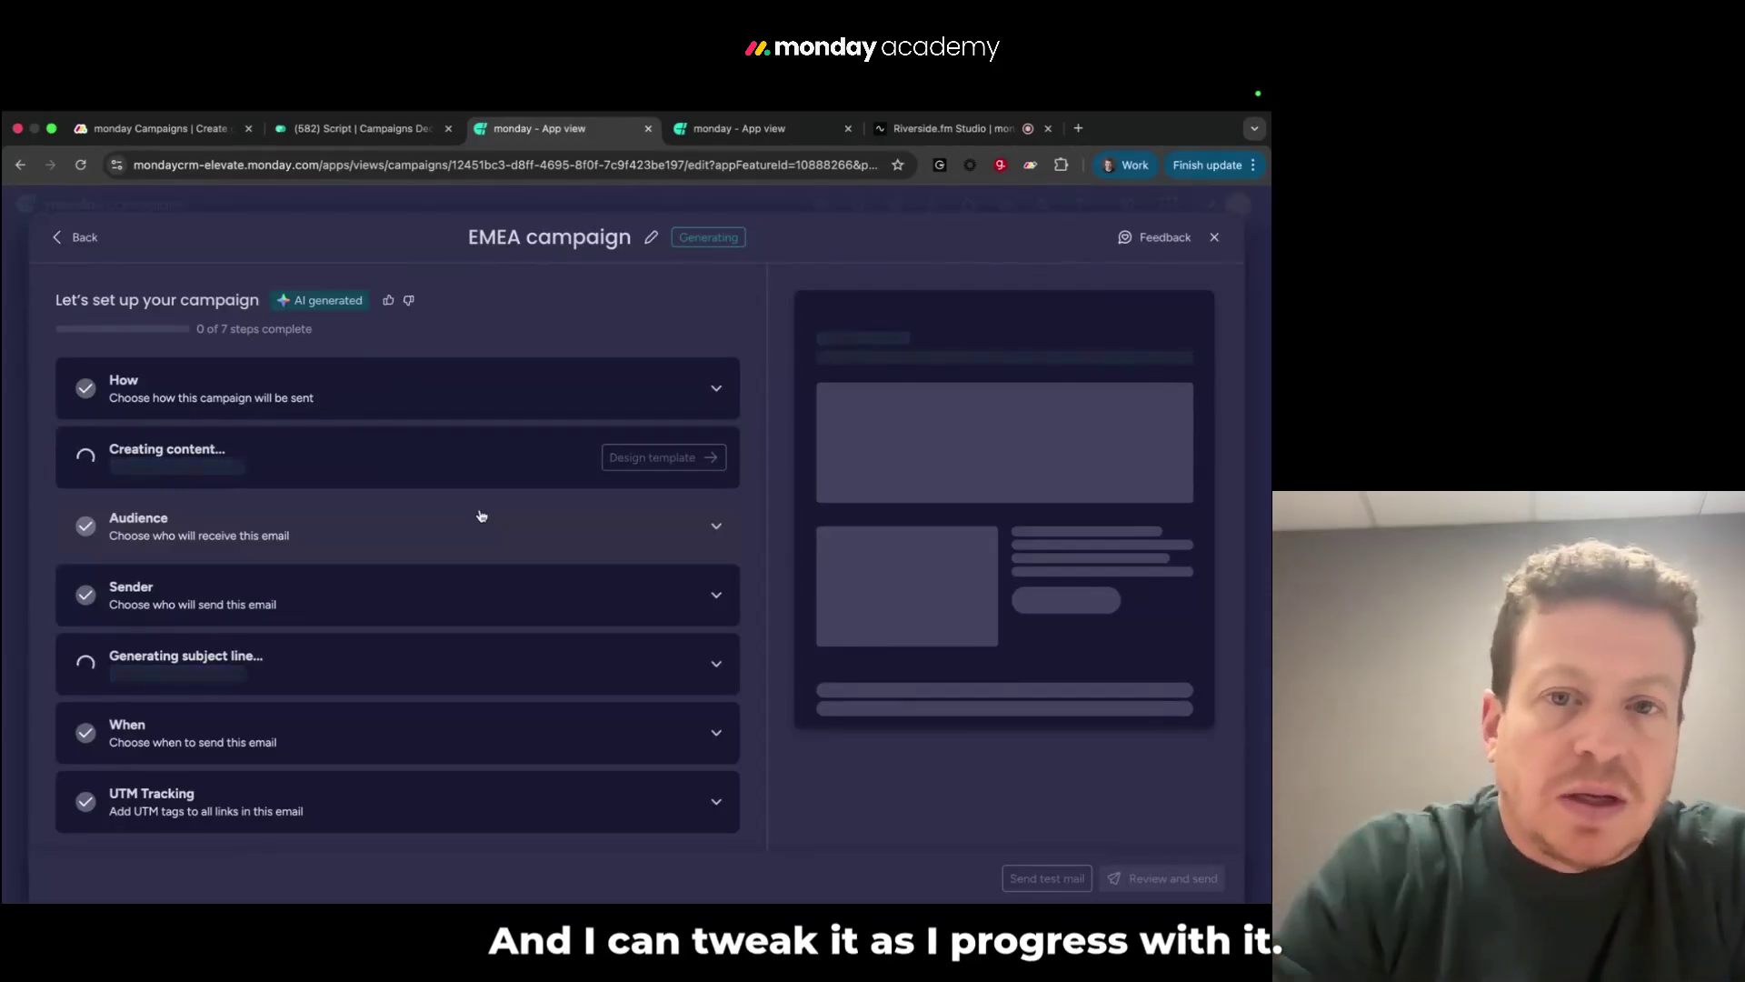
Set the EMEA campaign to be sent as a one-time email
{"action": "left_click", "coordinate": [560, 410]}
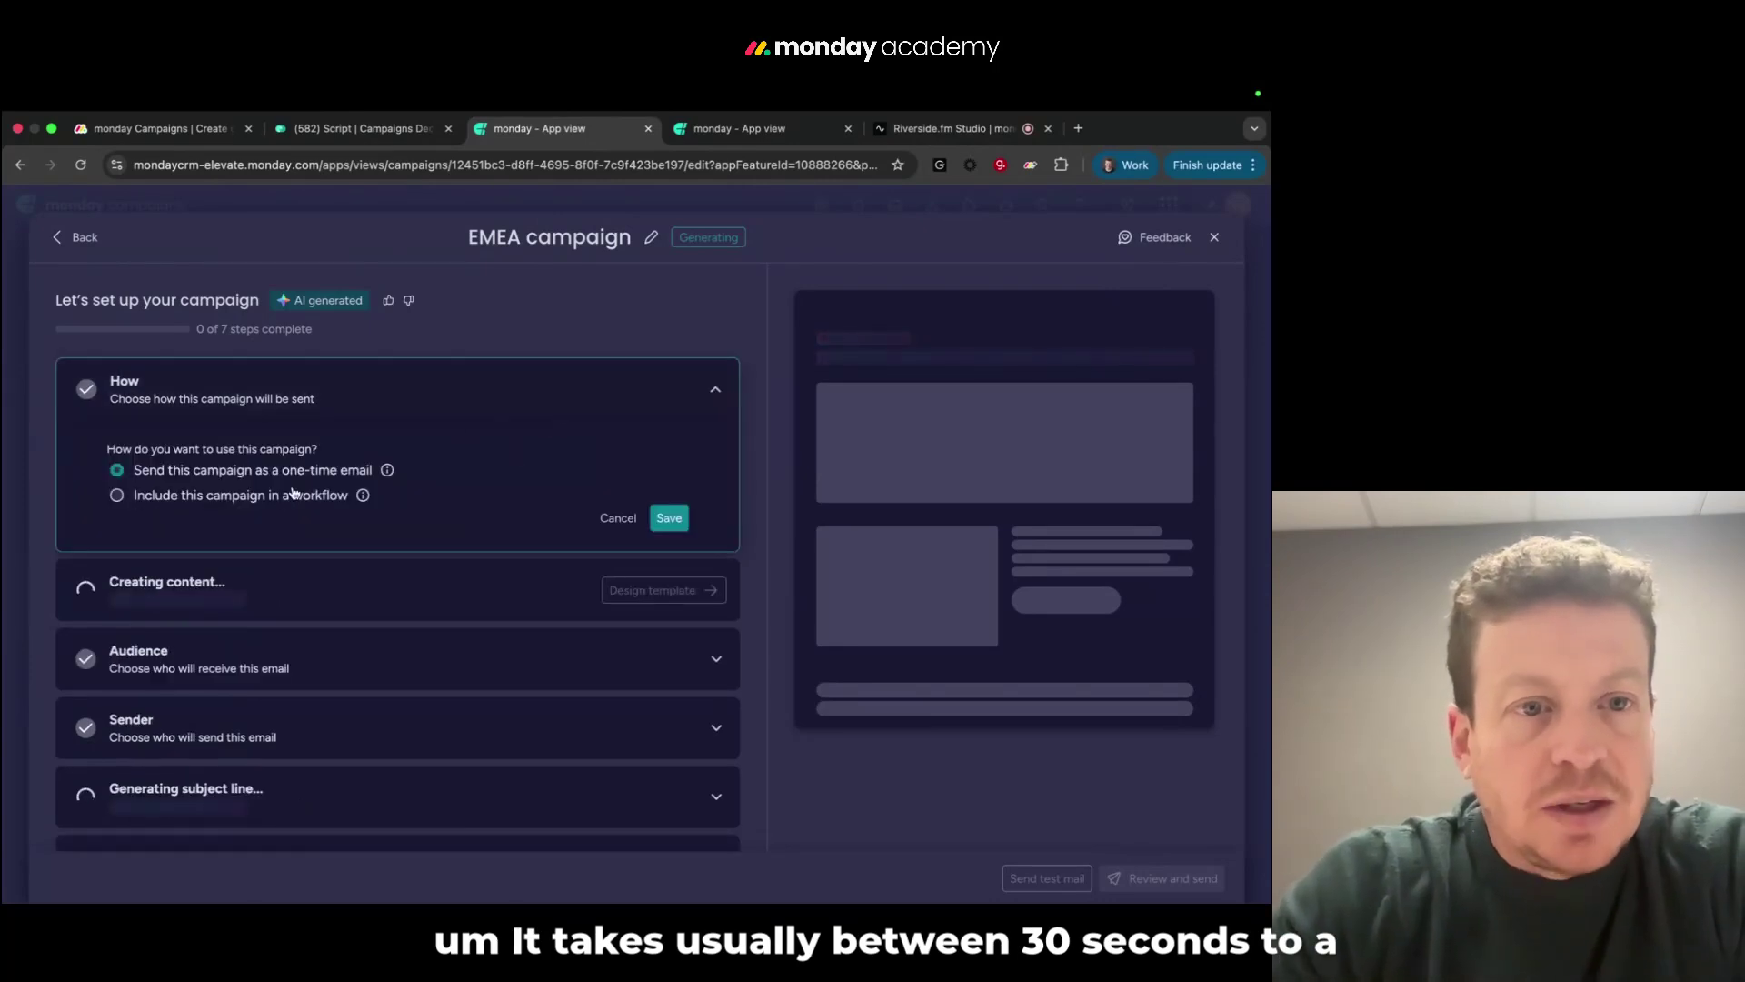
{"action": "mouse_move", "coordinate": [236, 474]}
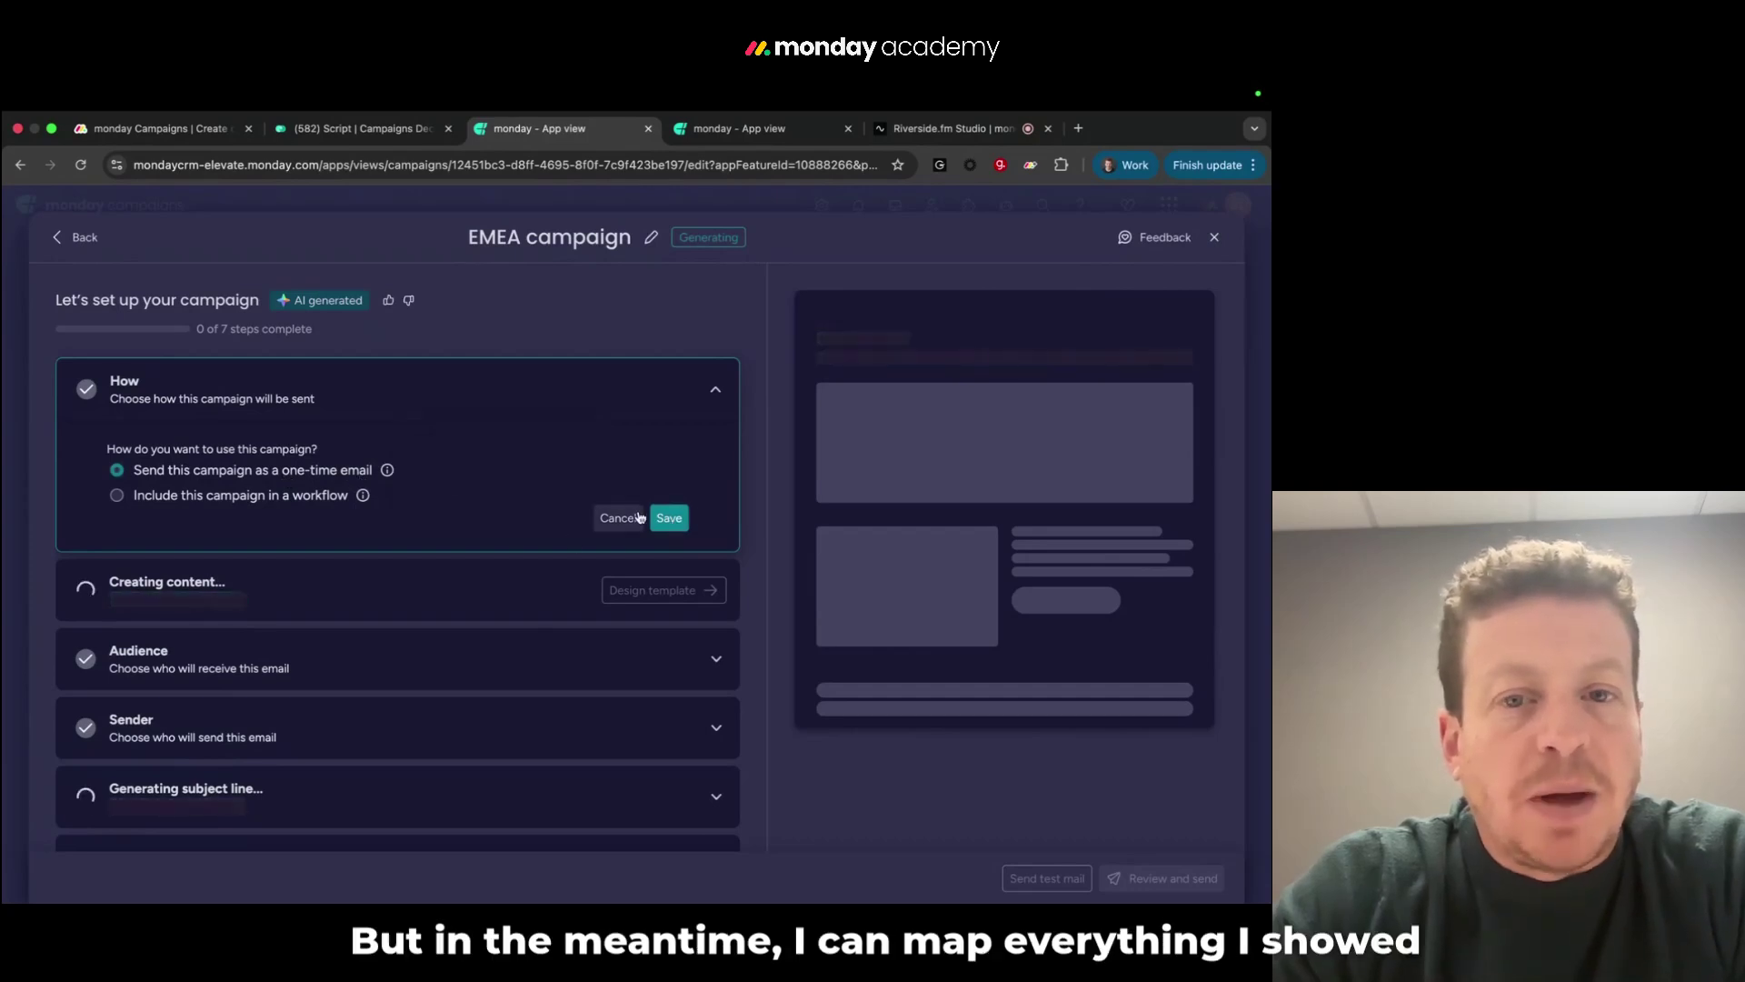
{"action": "left_click", "coordinate": [670, 520]}
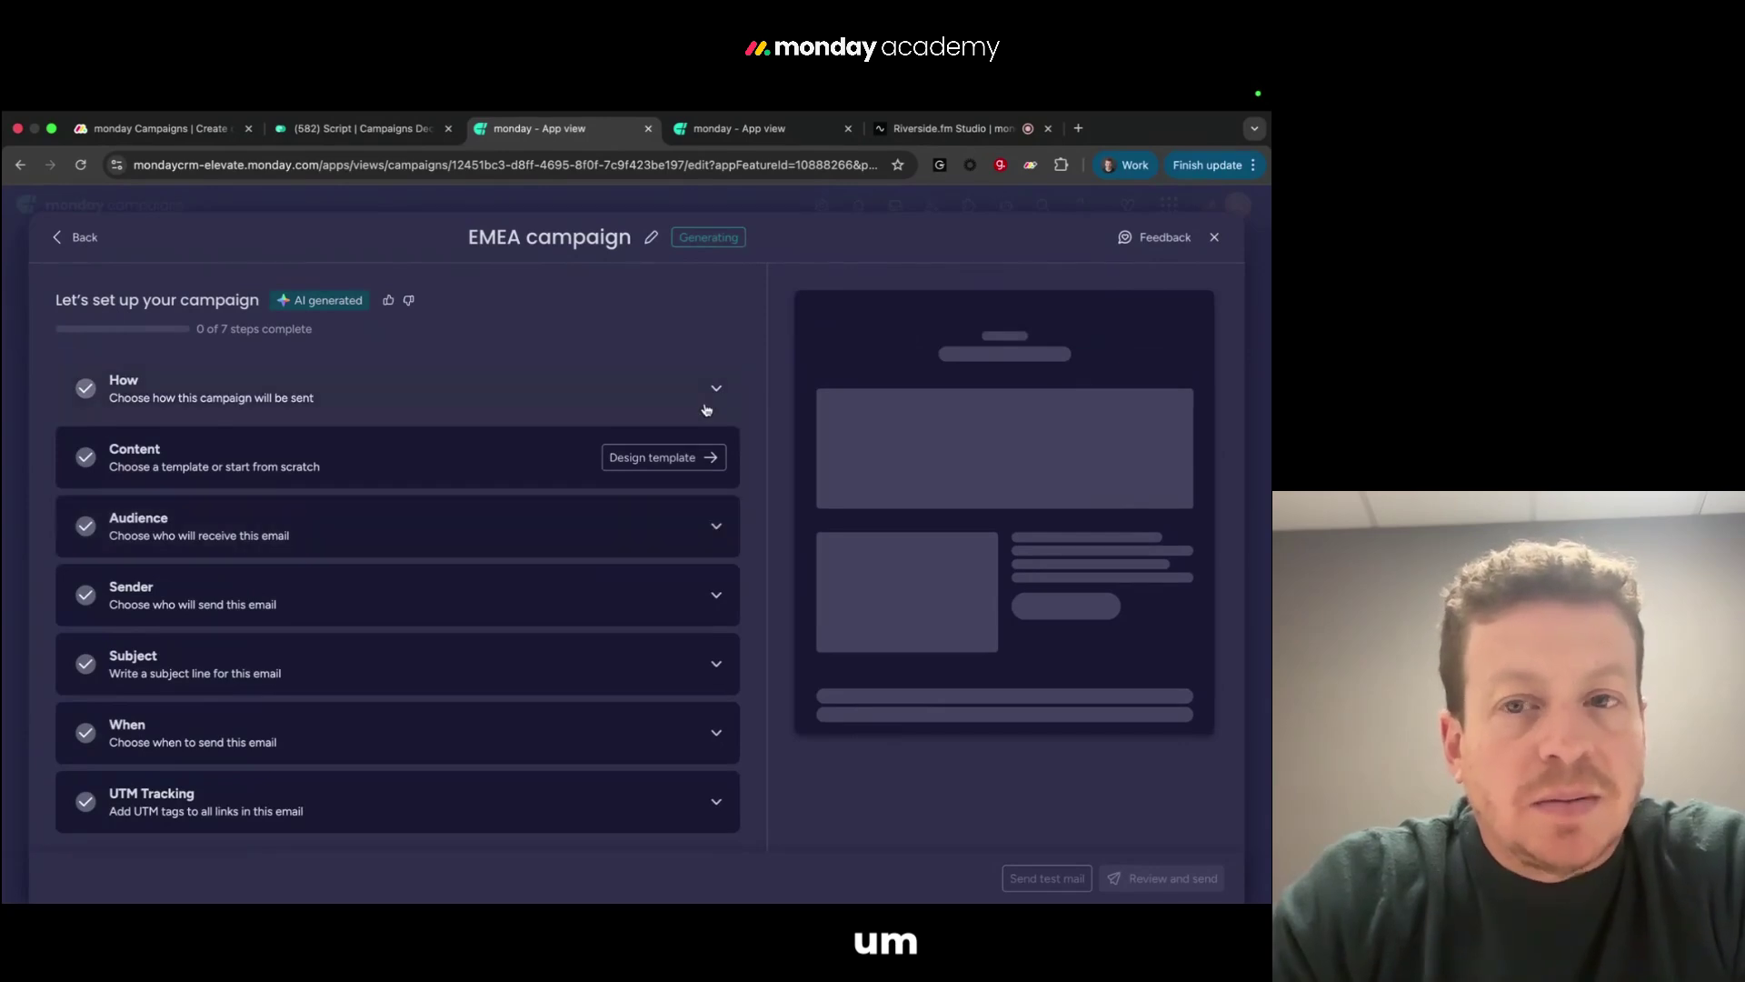
{"action": "left_click", "coordinate": [714, 389]}
{"action": "left_click", "coordinate": [670, 518]}
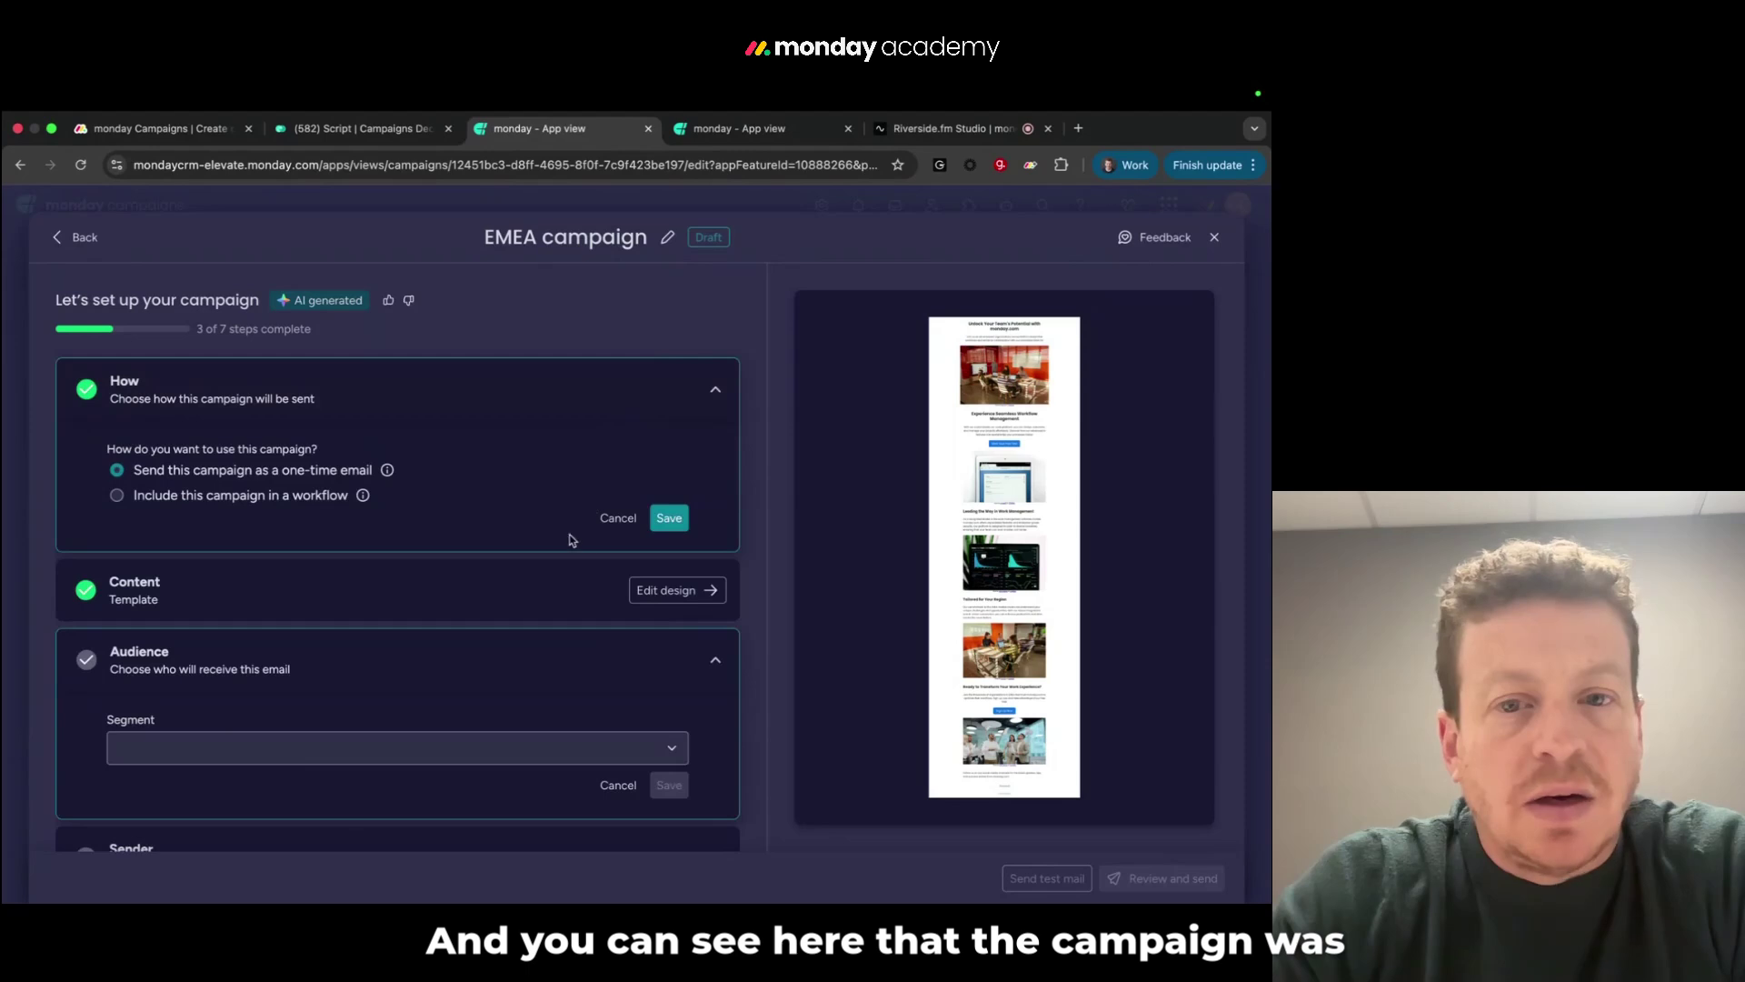
Open the AI-generated email design and review its text, images and call-to-action sections from start to end
{"action": "left_click", "coordinate": [671, 591]}
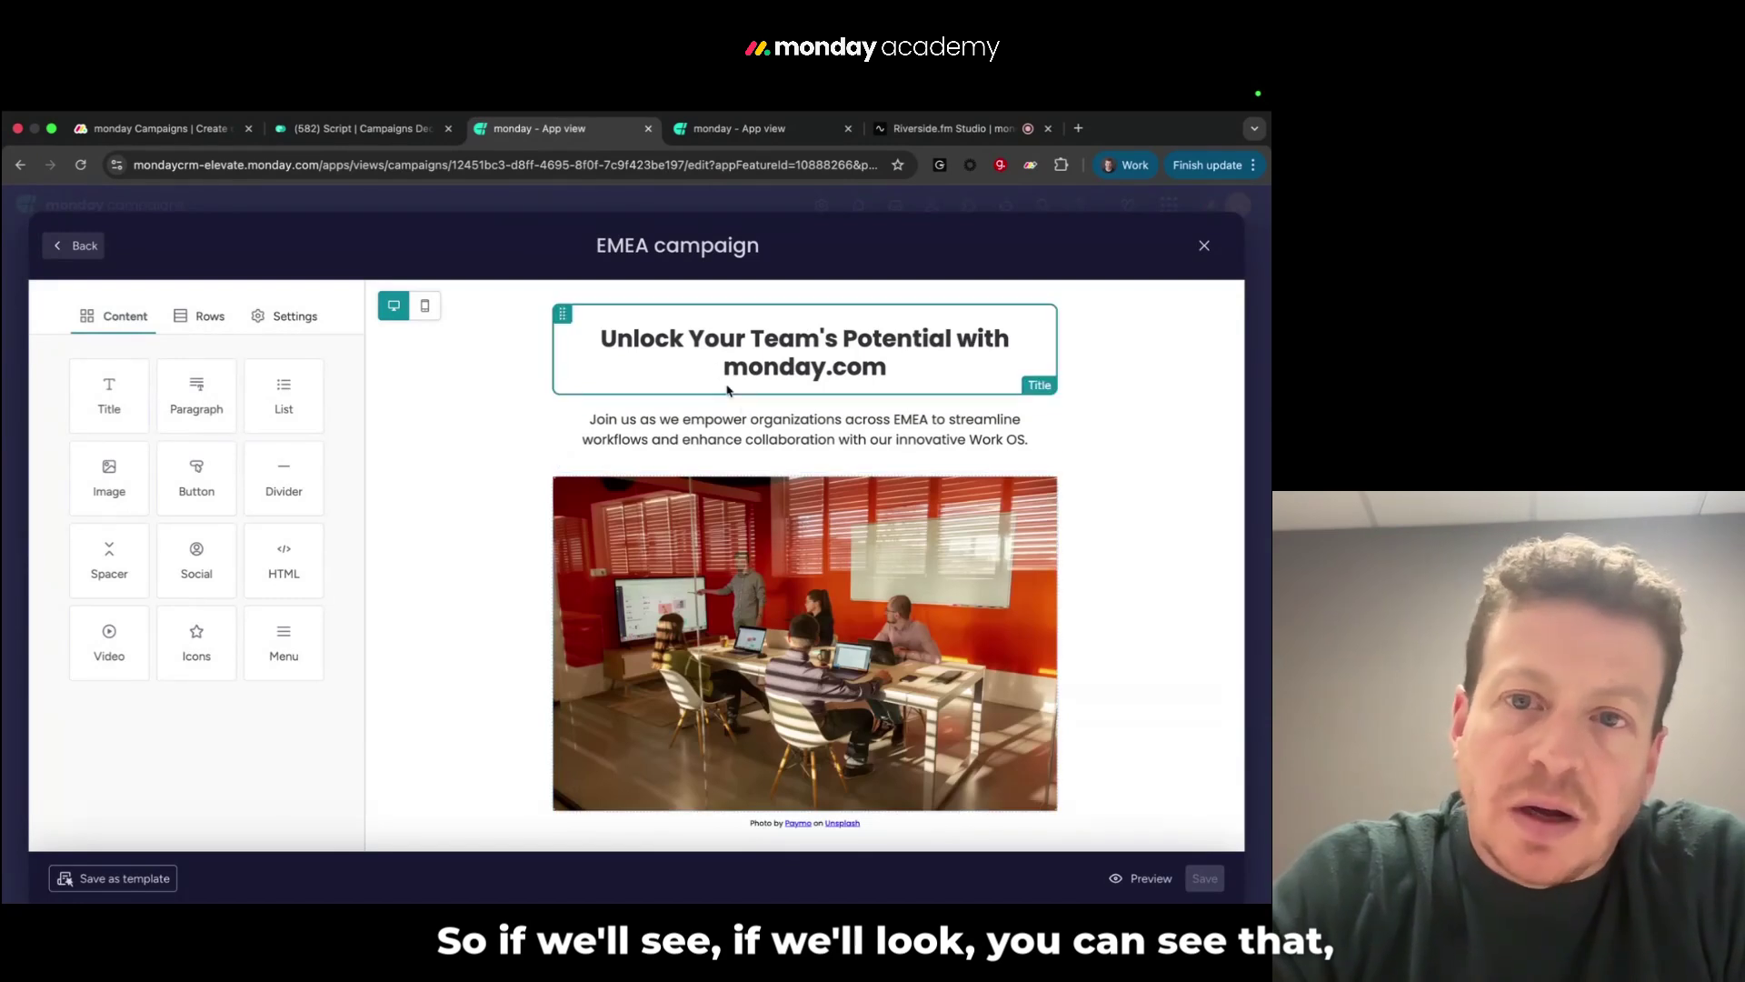
{"action": "scroll", "coordinate": [913, 368], "scroll_direction": "down", "scroll_amount": 1}
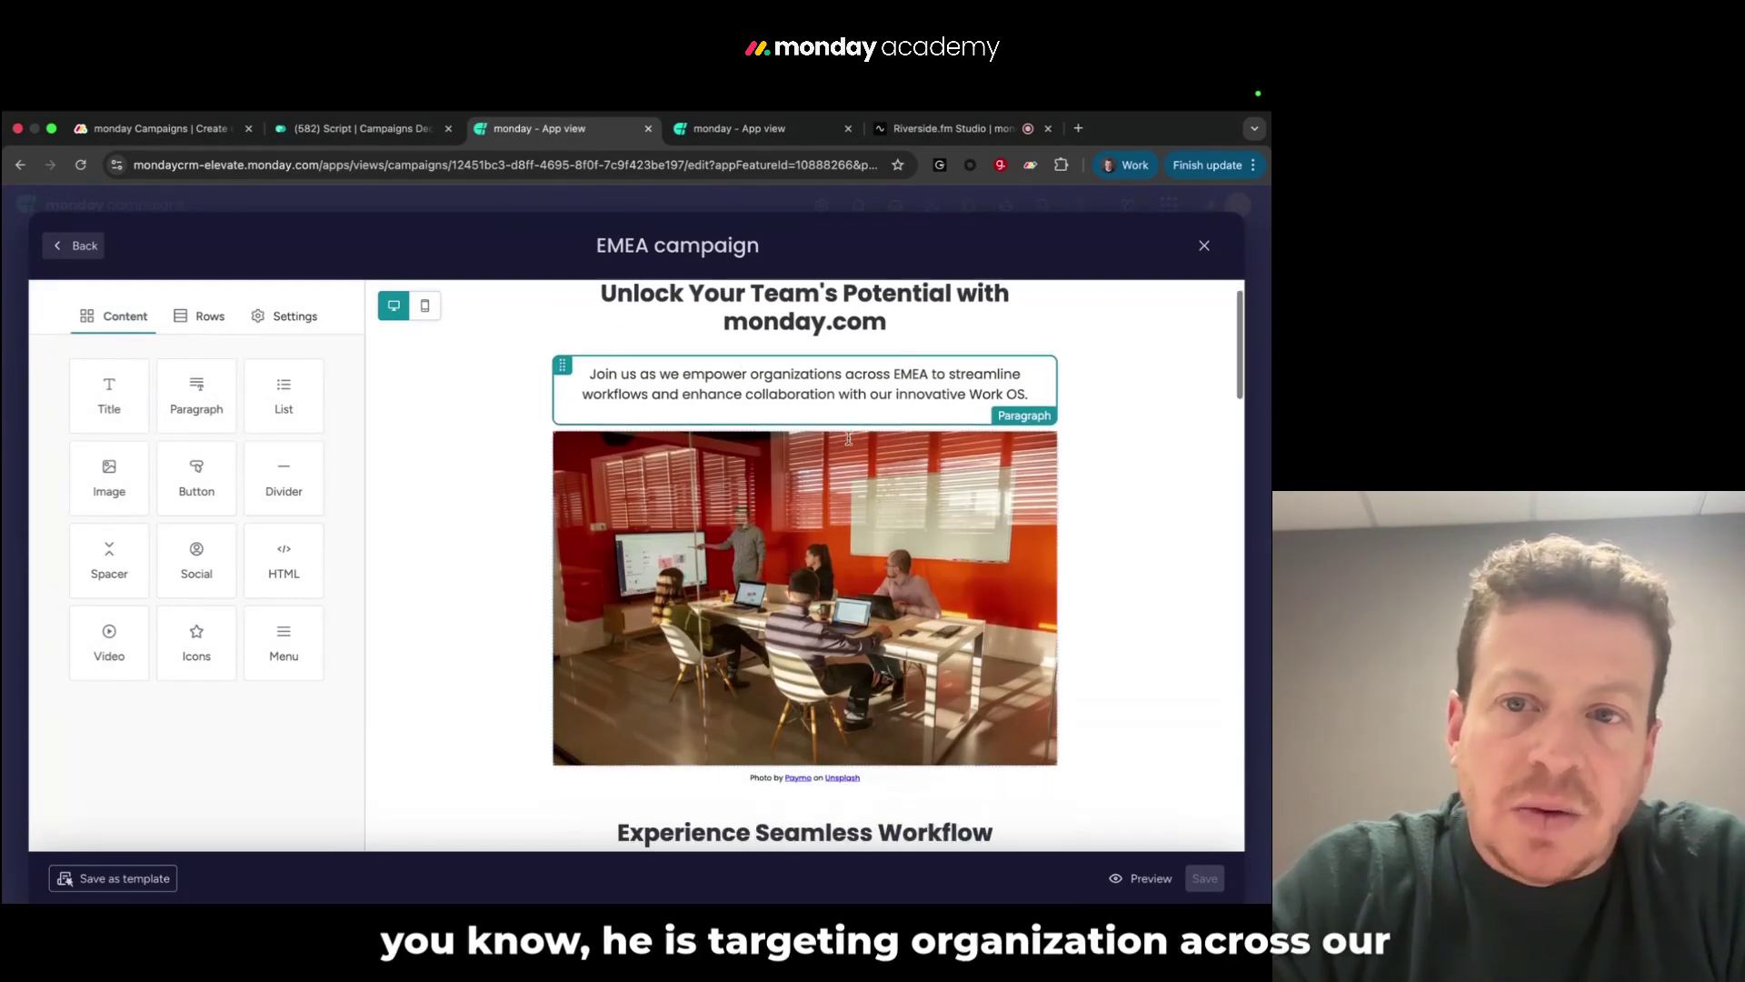
{"action": "double_click", "coordinate": [904, 374]}
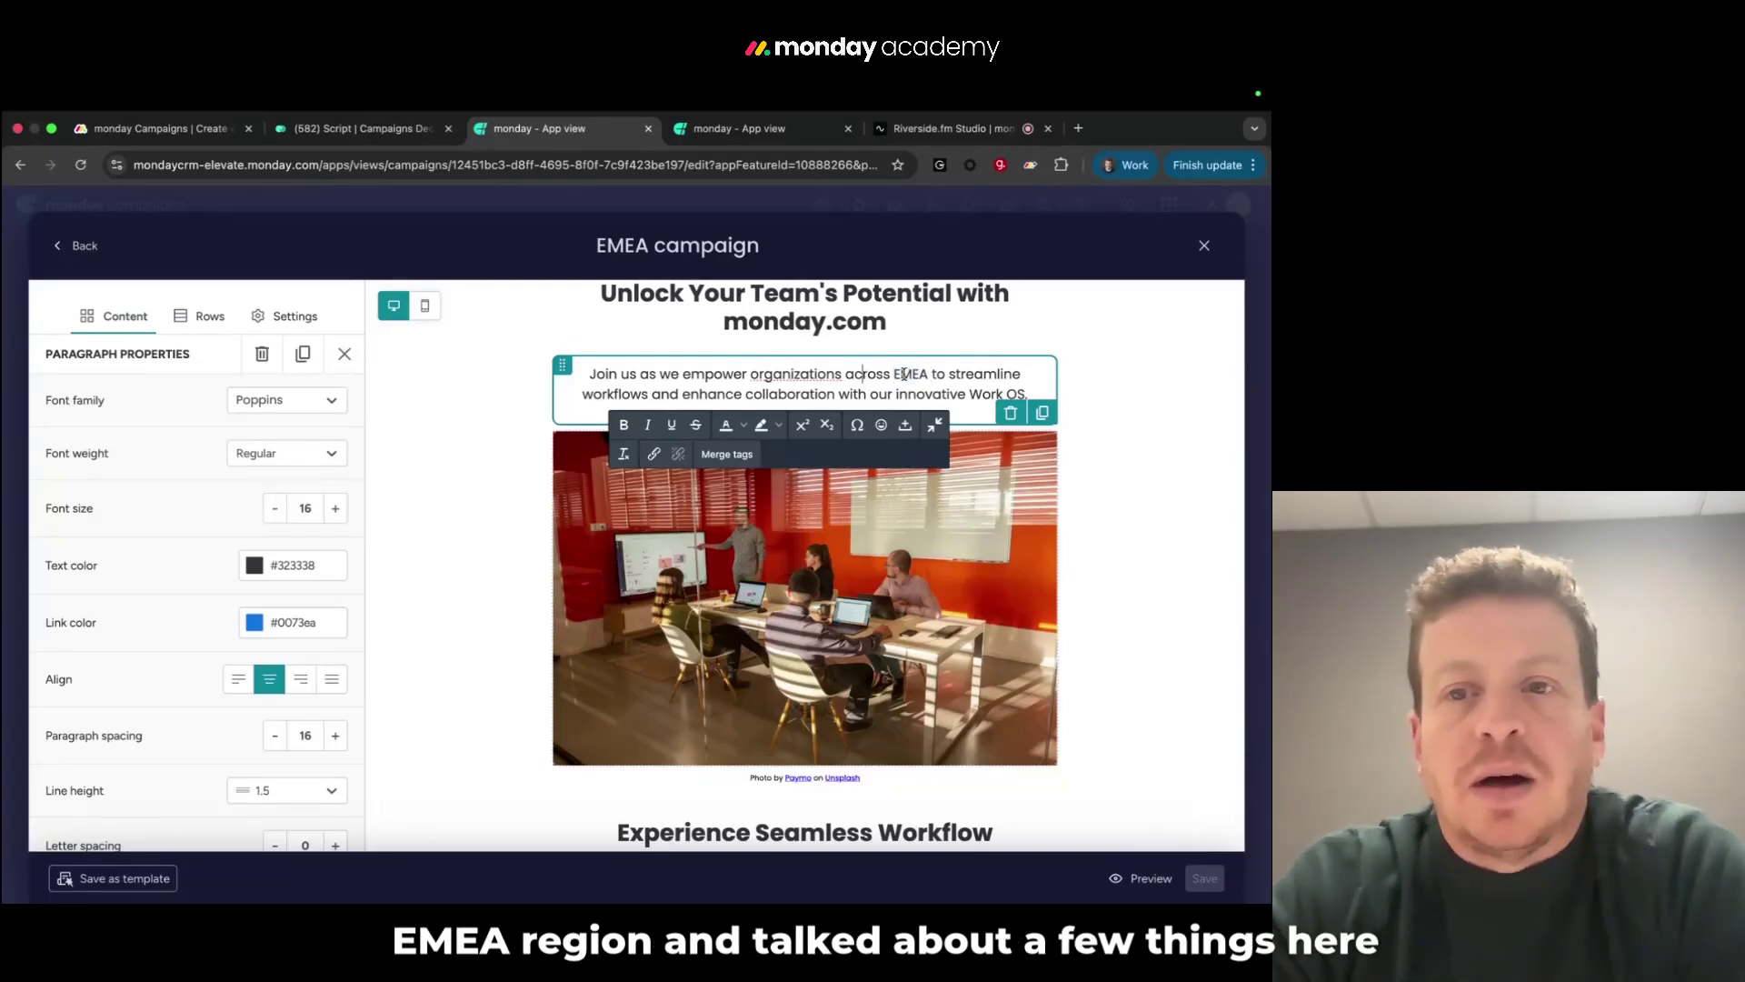
{"action": "left_click", "coordinate": [1127, 401]}
{"action": "scroll", "coordinate": [1127, 401], "scroll_direction": "down", "scroll_amount": 5}
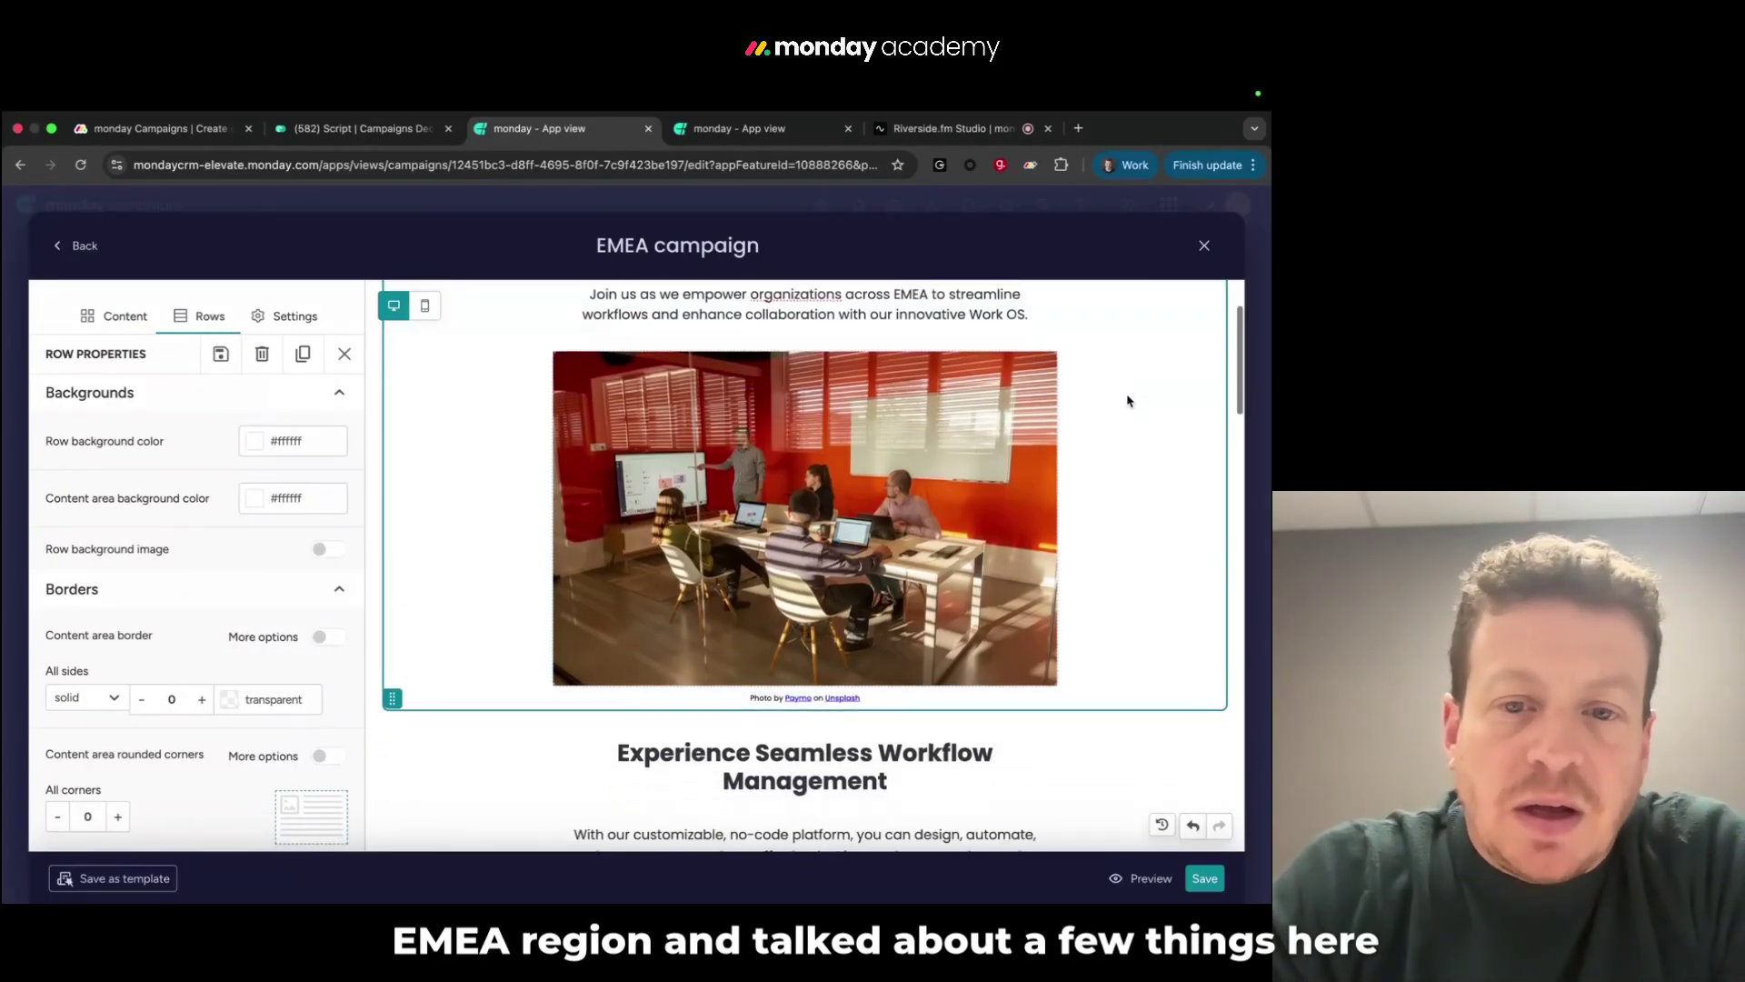
{"action": "scroll", "coordinate": [1127, 401], "scroll_direction": "down", "scroll_amount": 5}
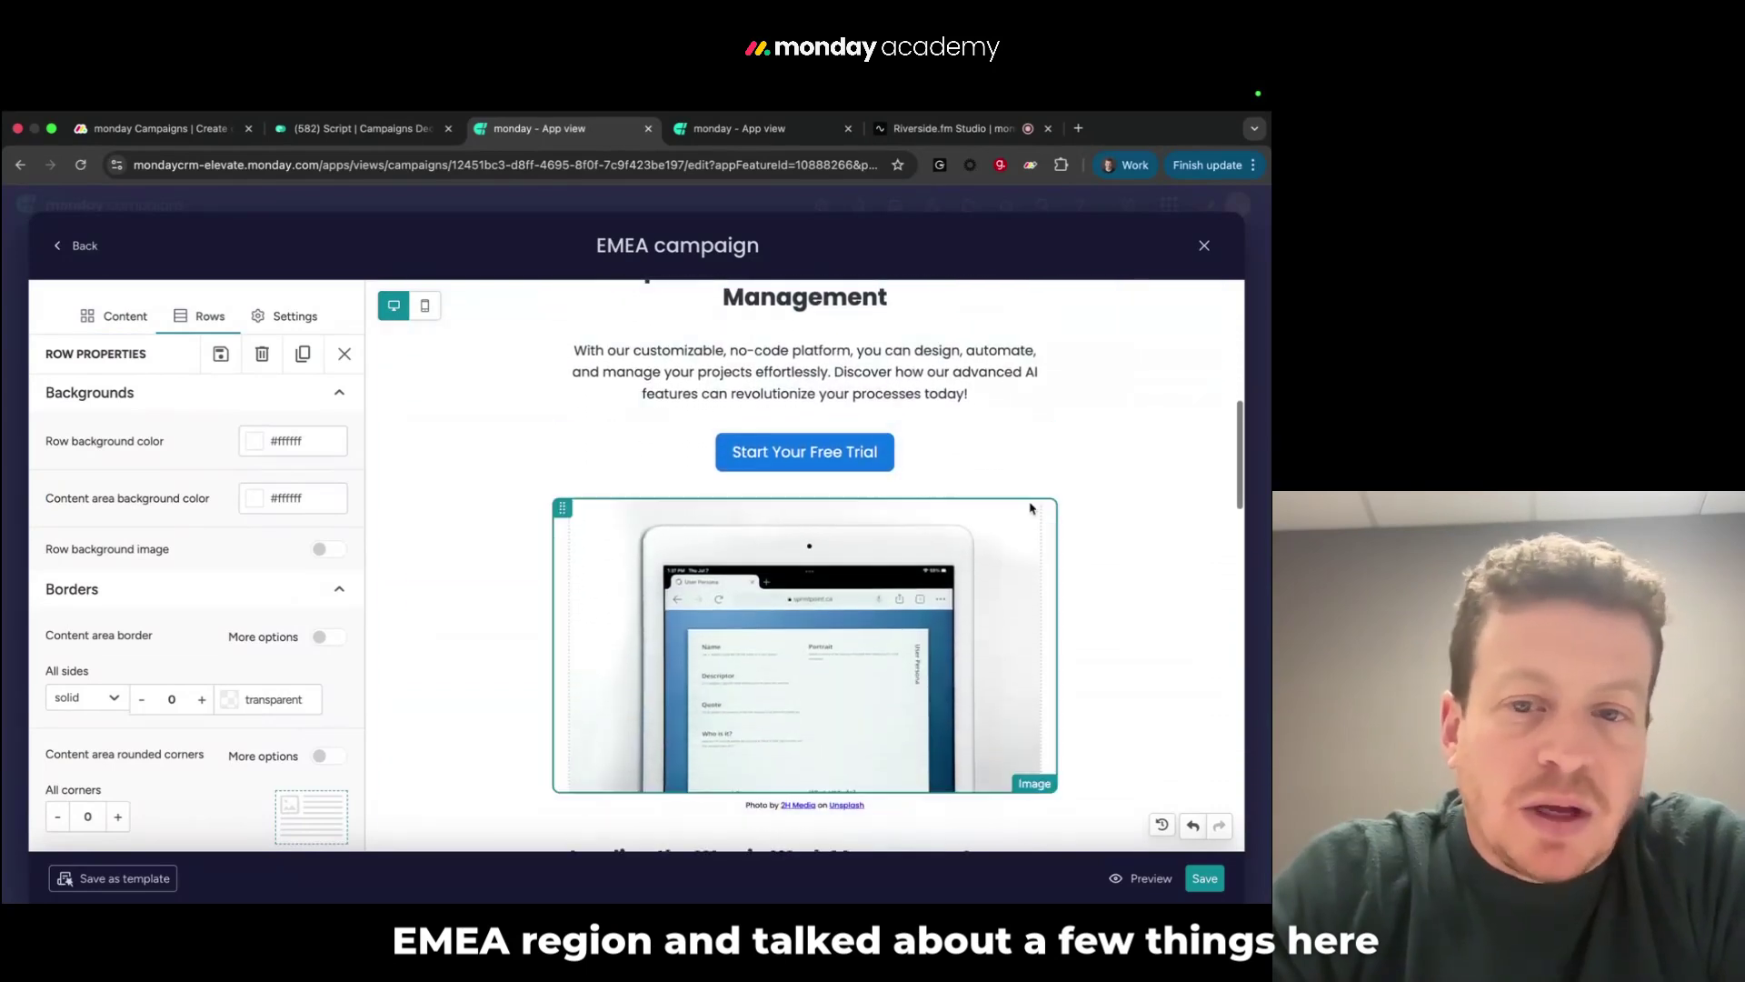
{"action": "scroll", "coordinate": [1031, 529], "scroll_direction": "down", "scroll_amount": 10}
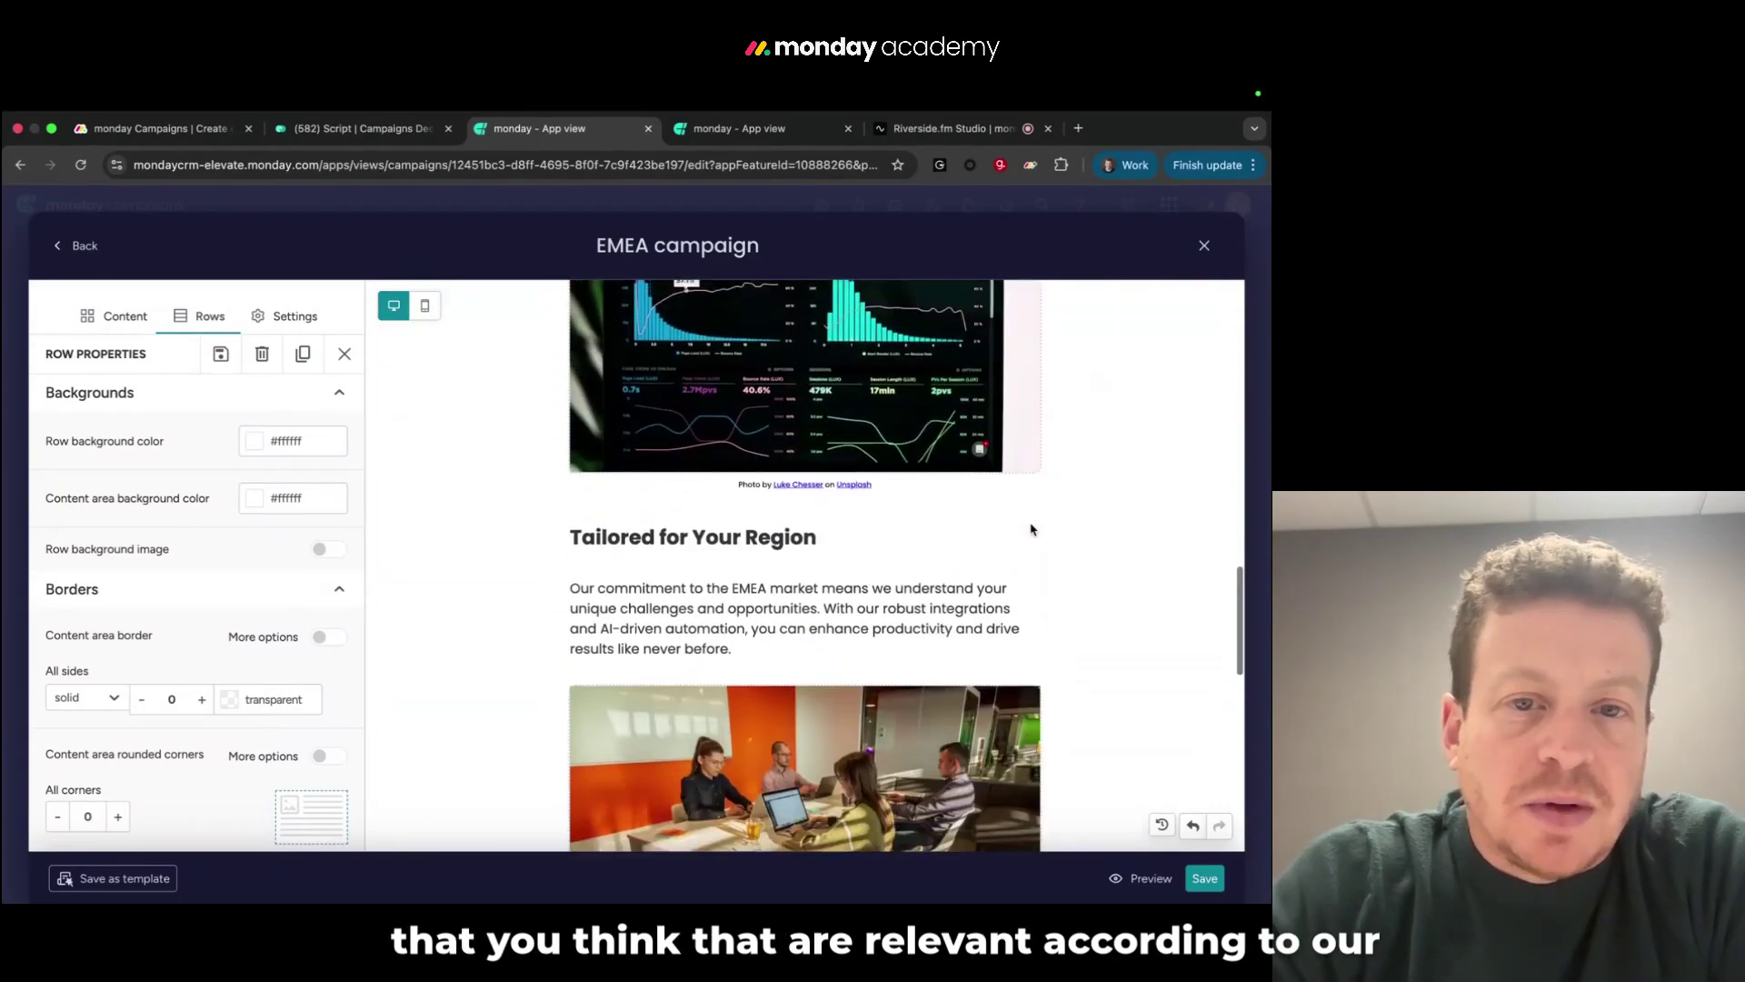
{"action": "scroll", "coordinate": [1031, 529], "scroll_direction": "down", "scroll_amount": 6}
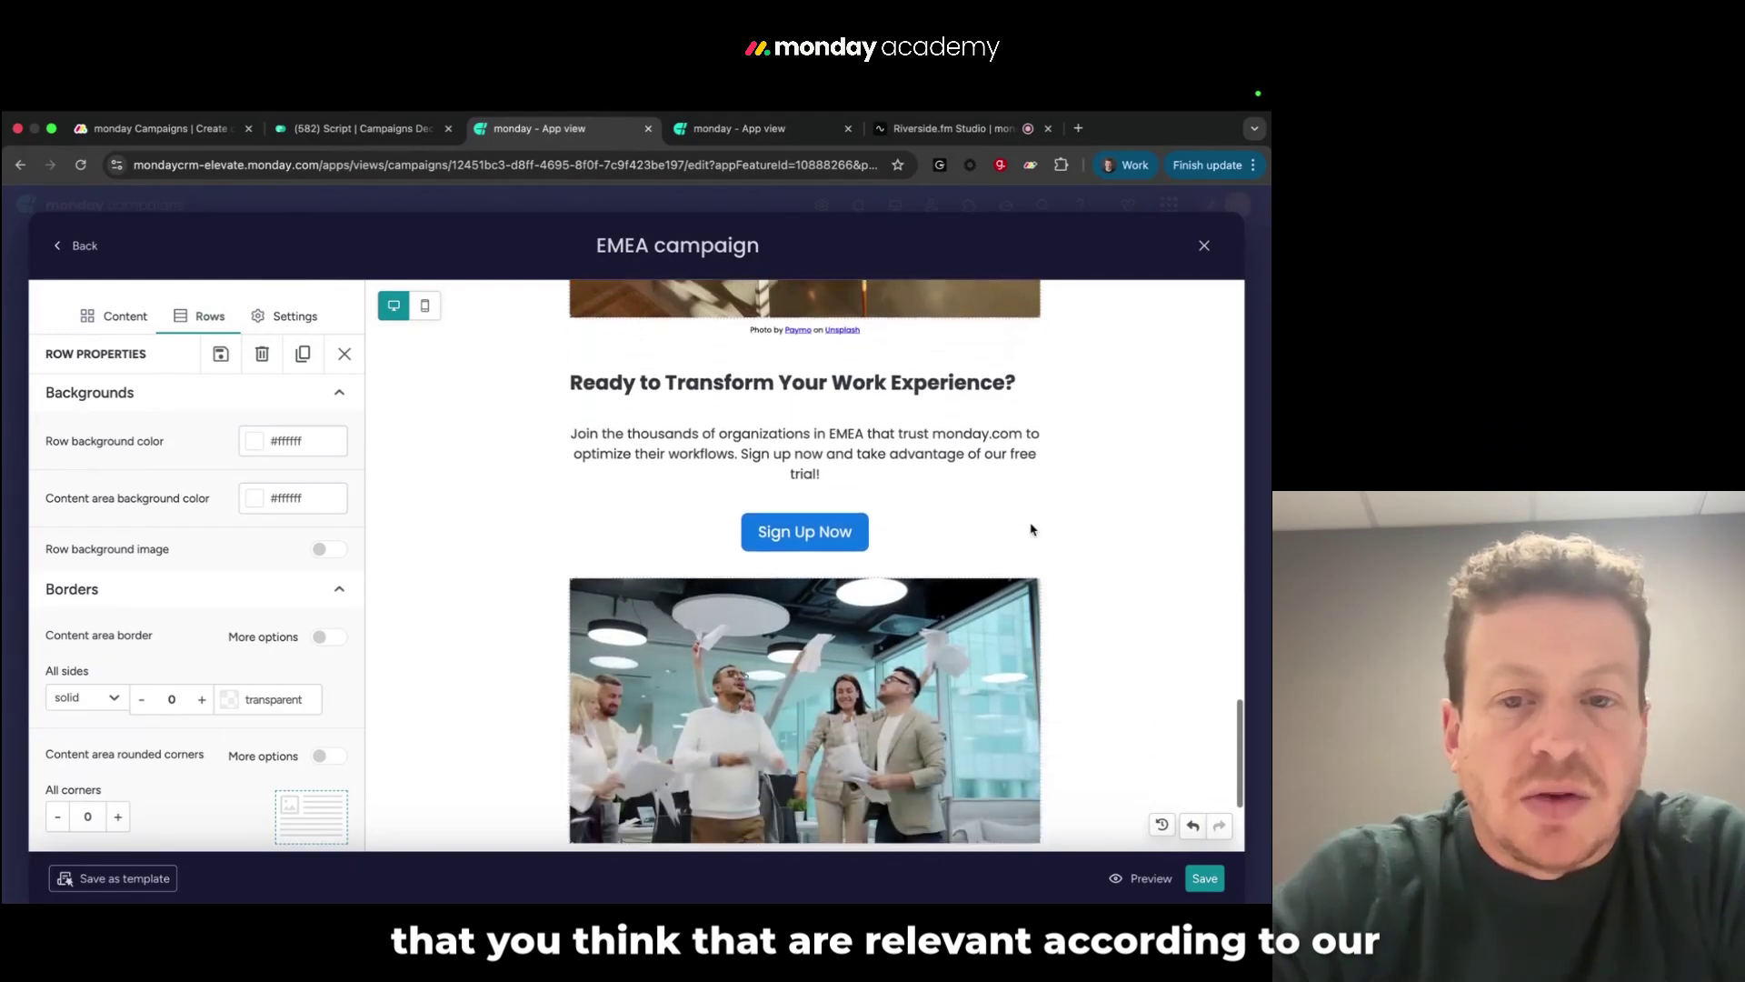
{"action": "scroll", "coordinate": [1031, 529], "scroll_direction": "up", "scroll_amount": 20}
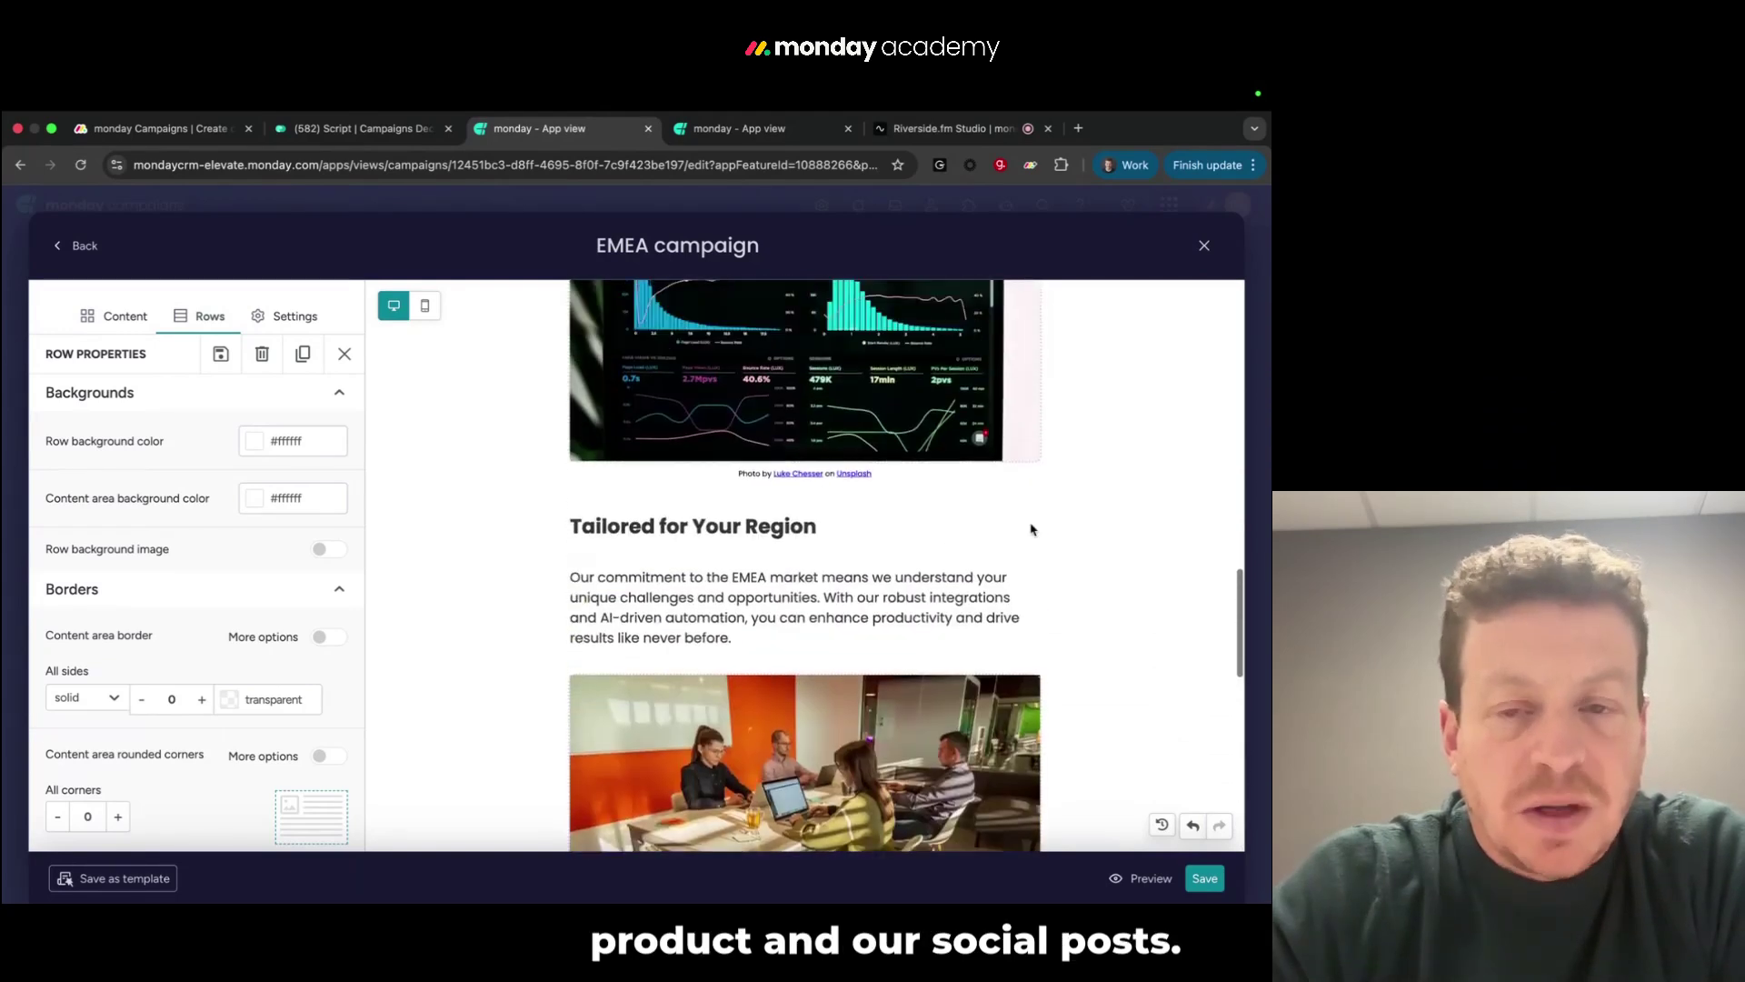
{"action": "scroll", "coordinate": [1032, 529], "scroll_direction": "up", "scroll_amount": 2}
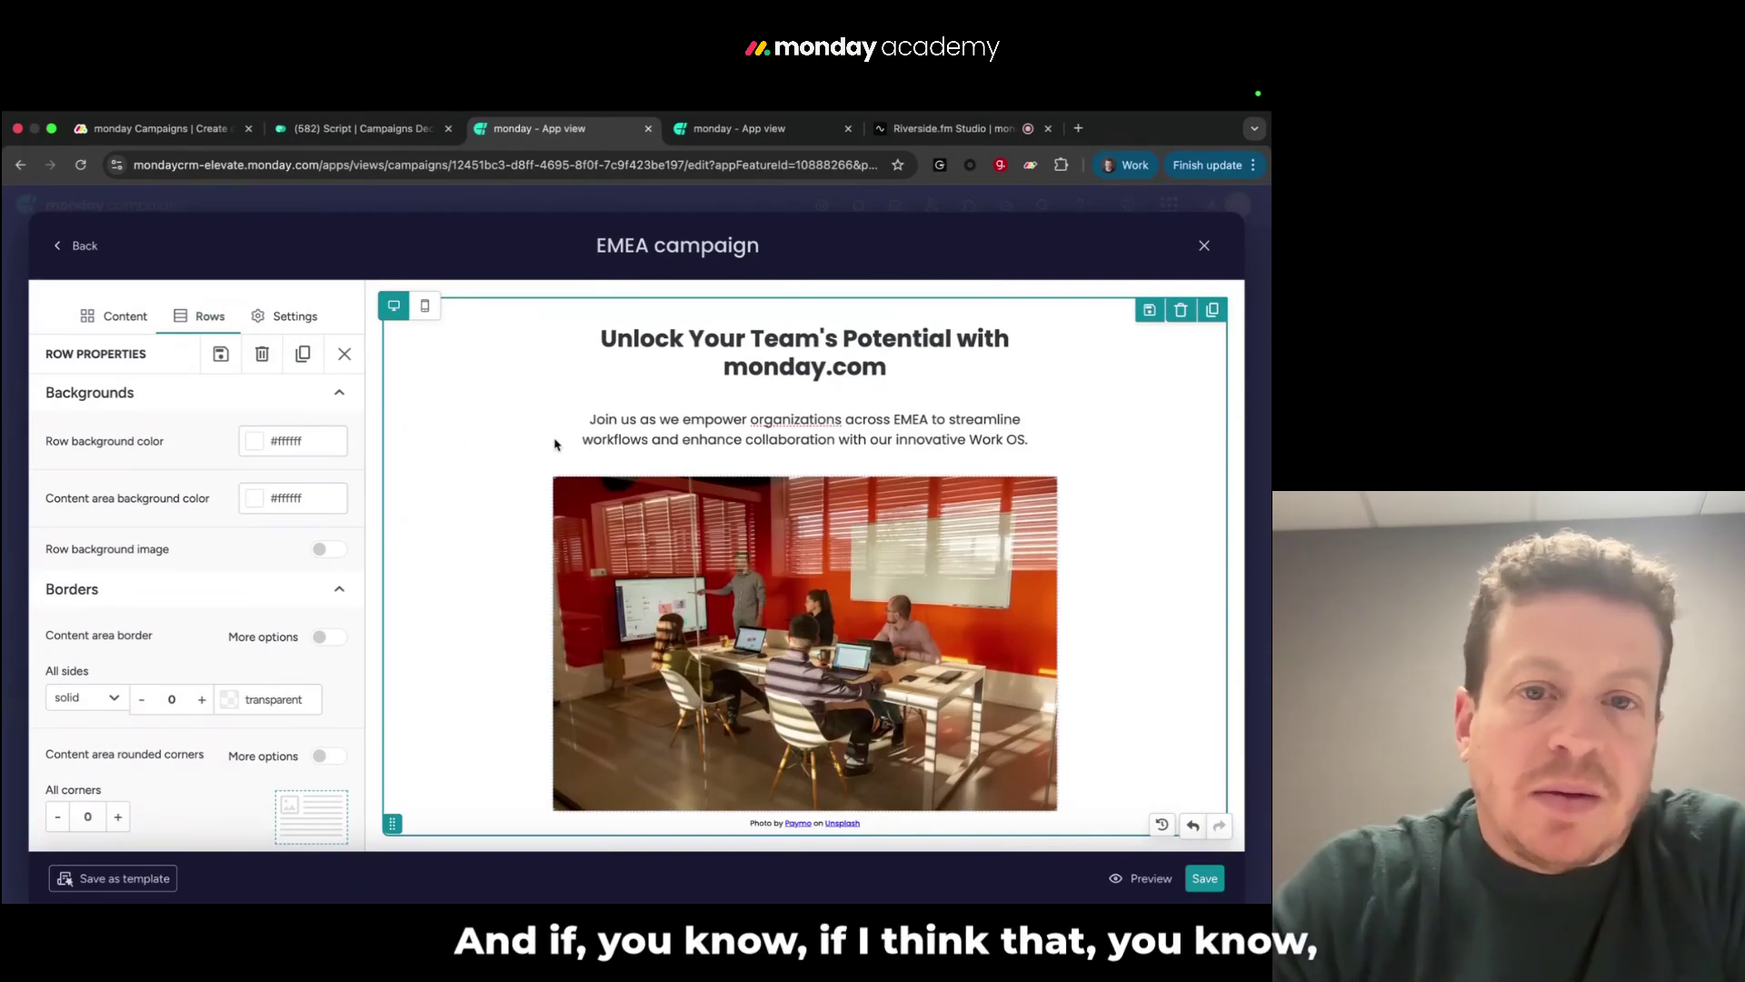
Add the line "add anything" below the email's introductory paragraph, save the design and return to the campaign setup
{"action": "left_click", "coordinate": [1030, 435]}
{"action": "key", "text": "Return"}
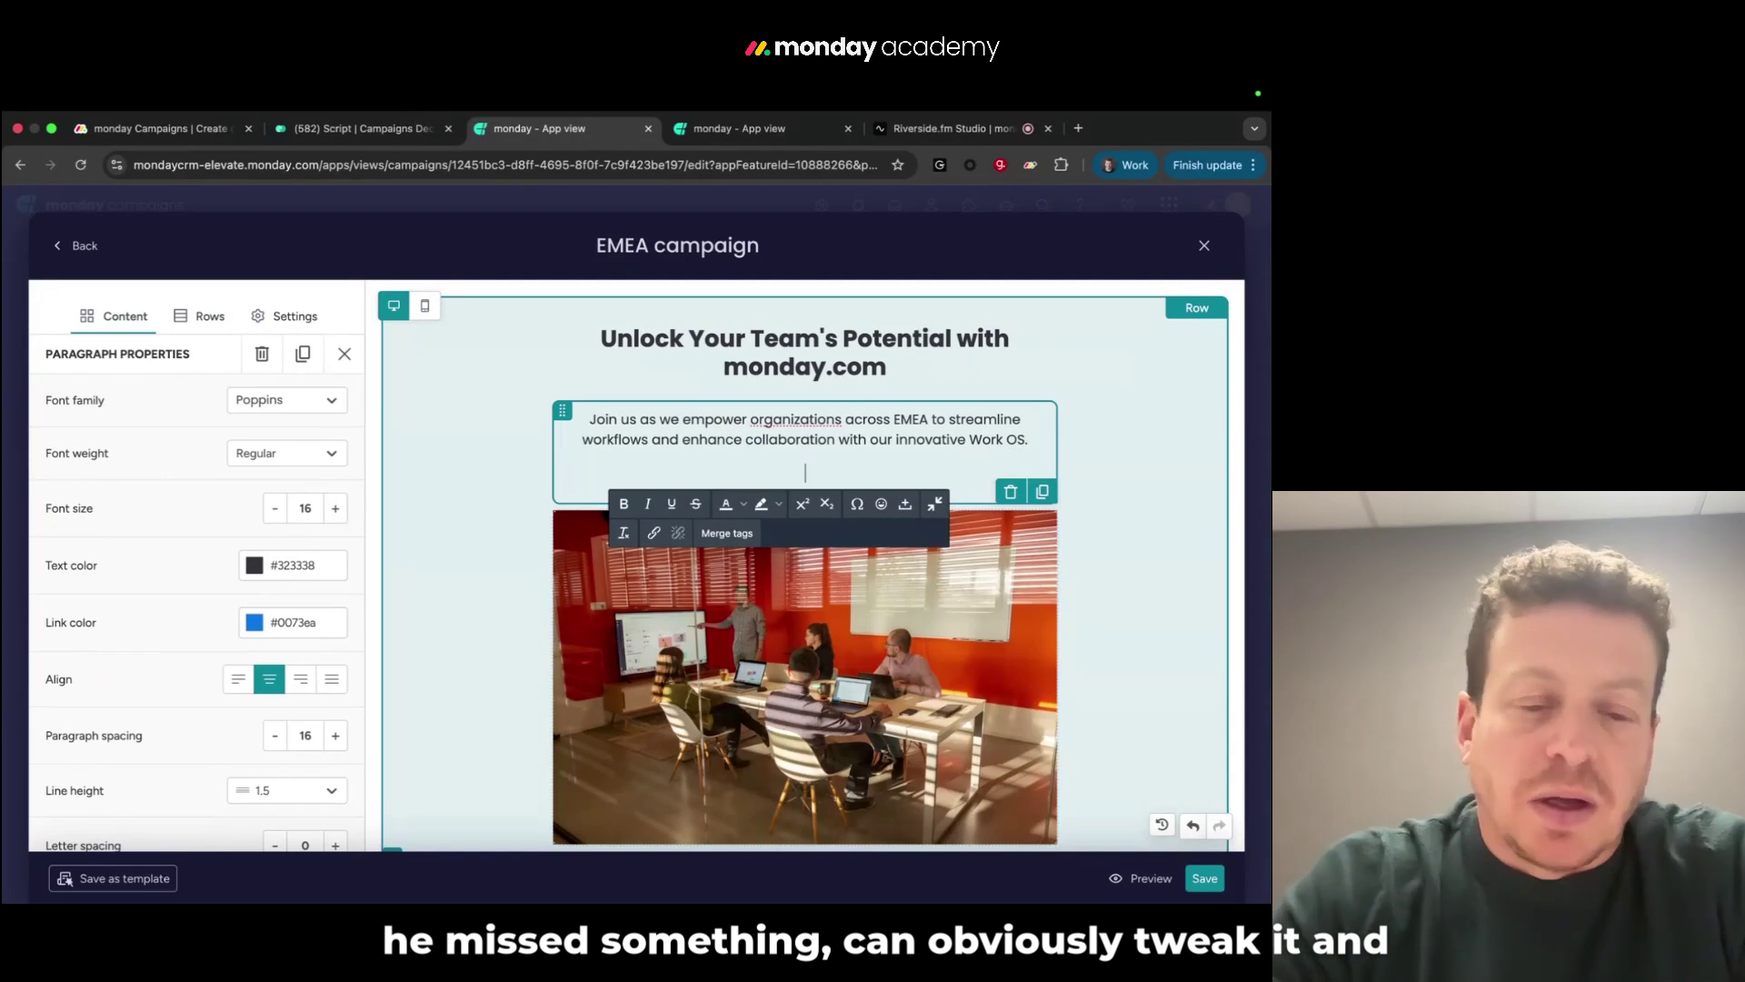
{"action": "type", "text": "add"}
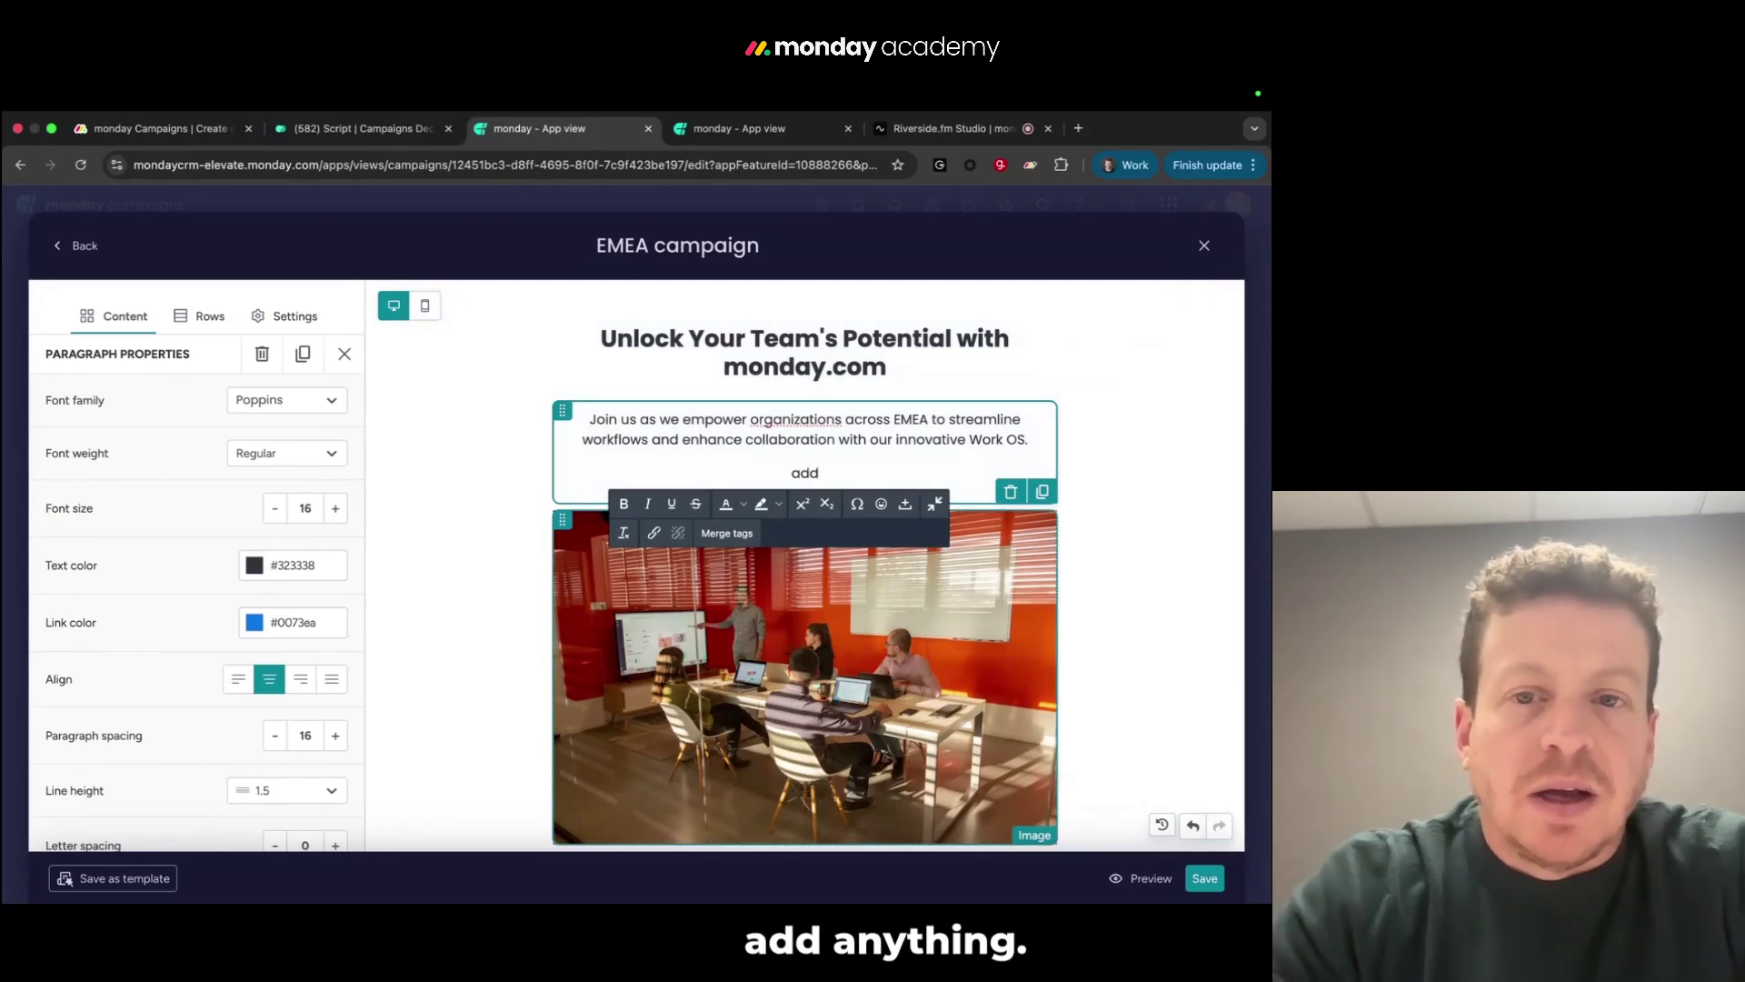
{"action": "type", "text": " anything"}
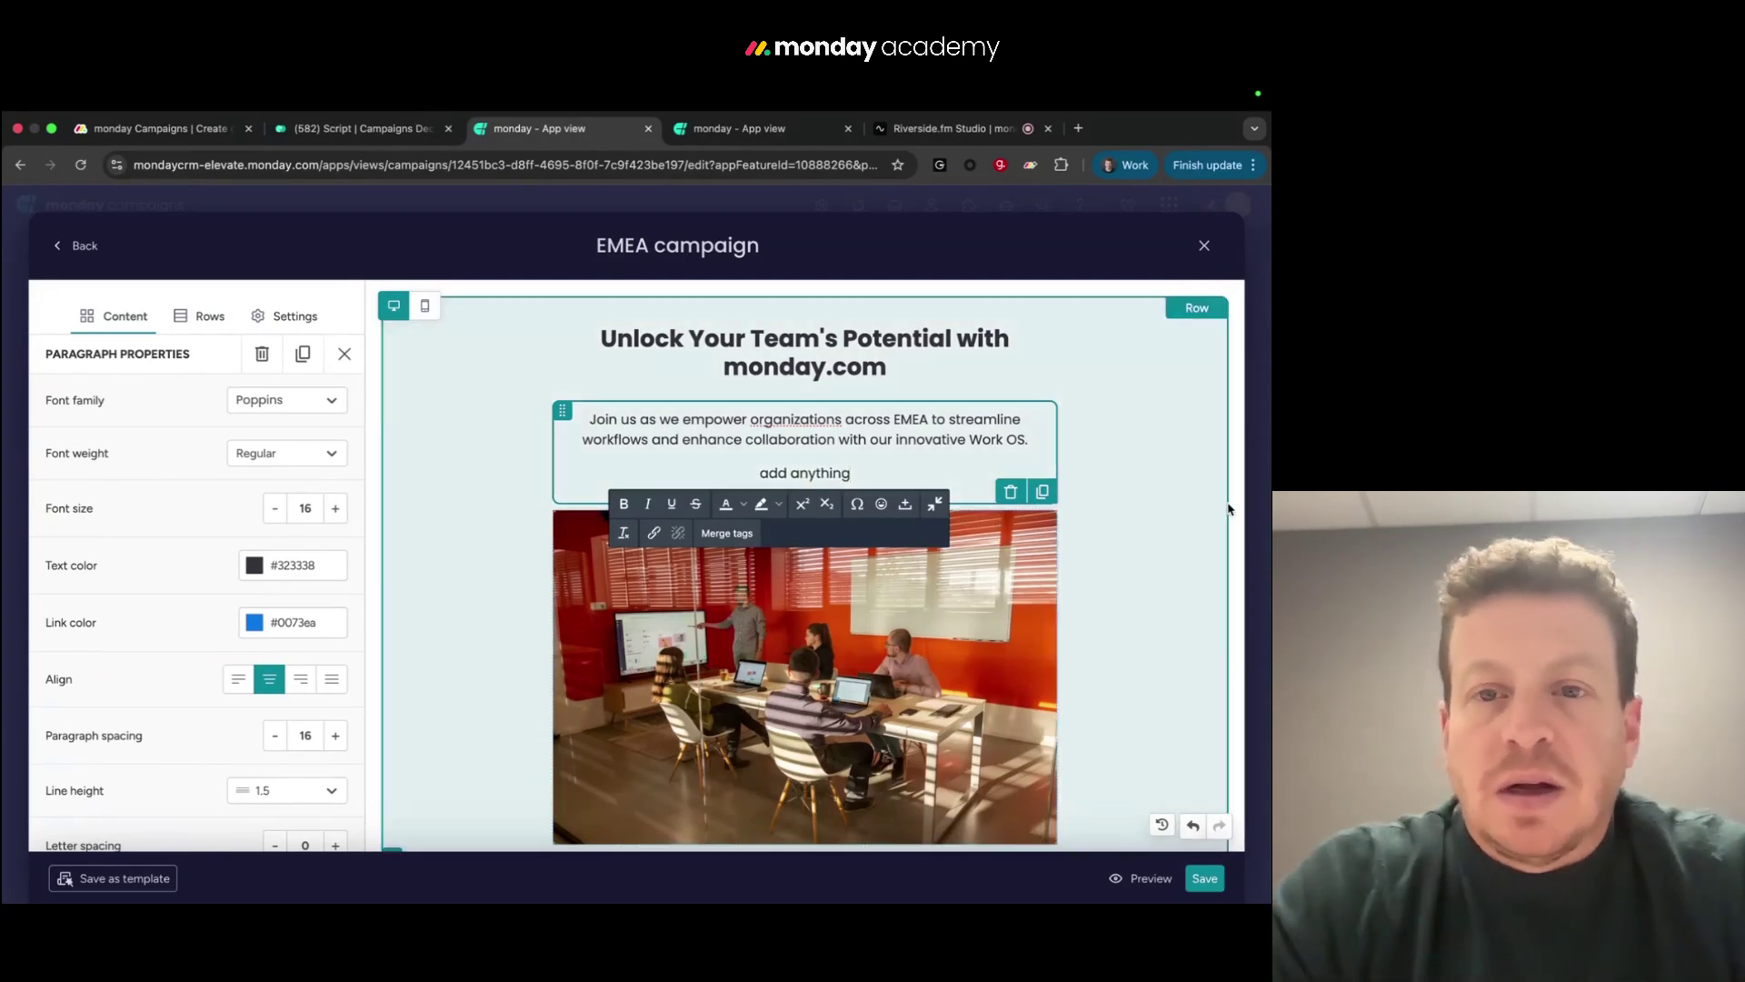
{"action": "left_click", "coordinate": [1163, 465]}
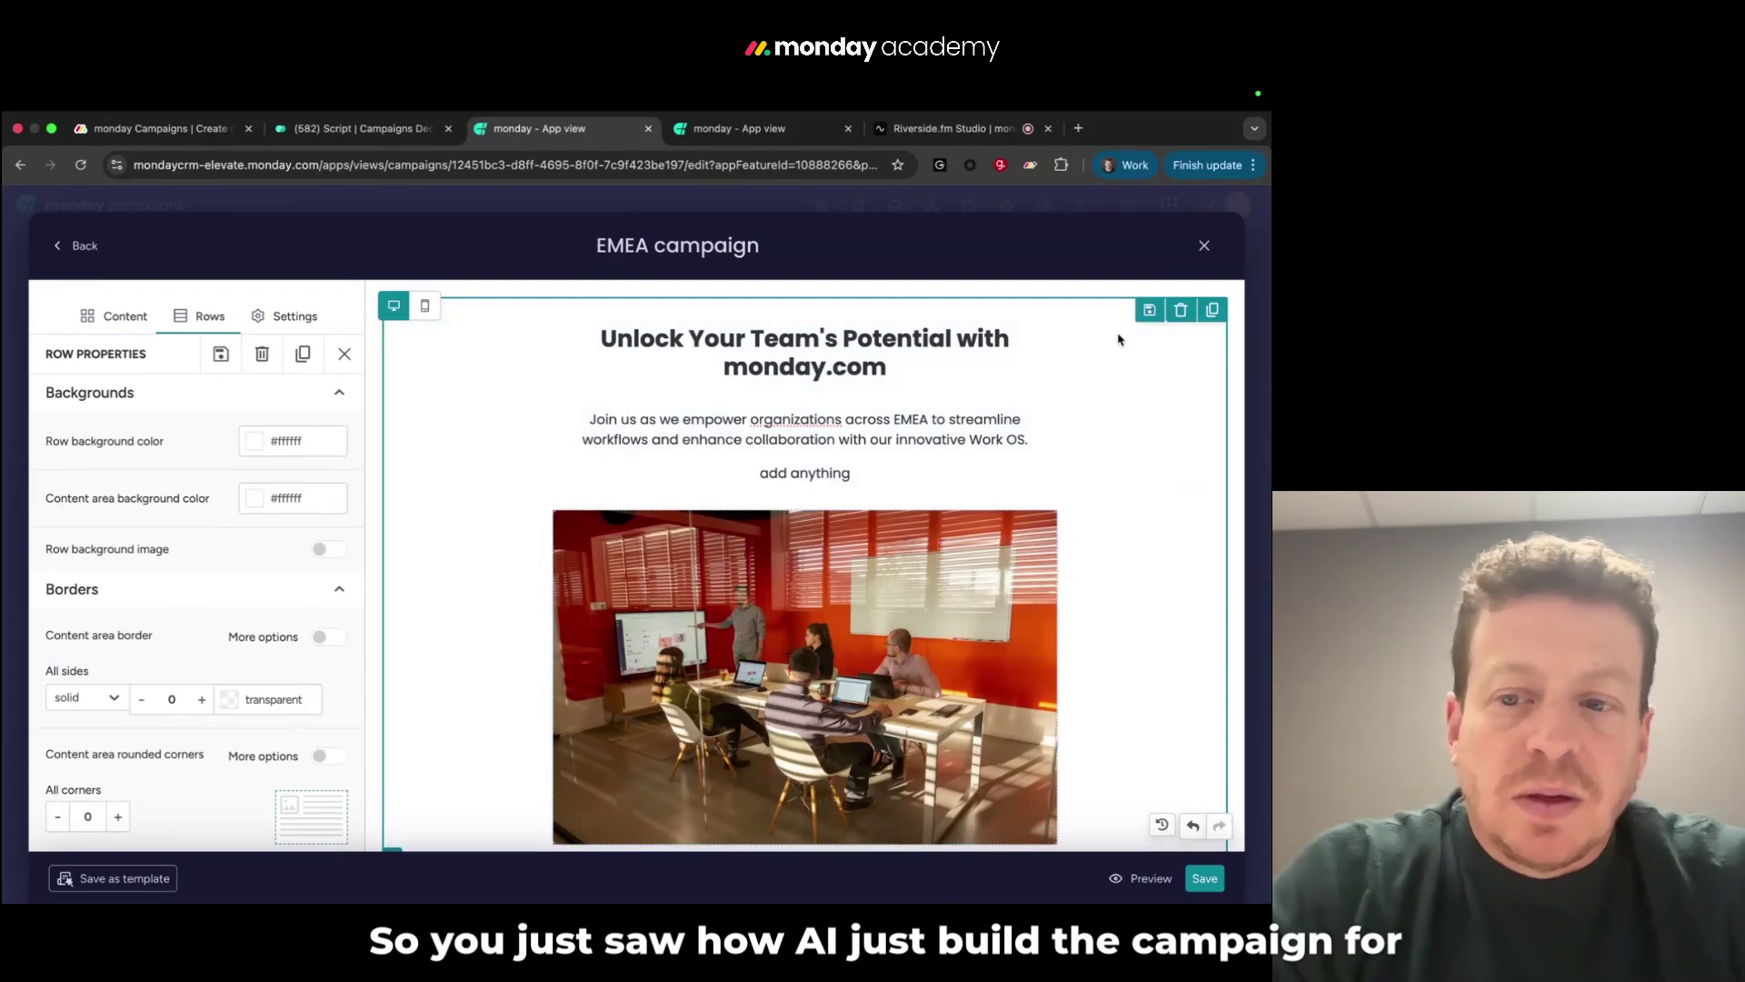
{"action": "left_click", "coordinate": [1202, 880]}
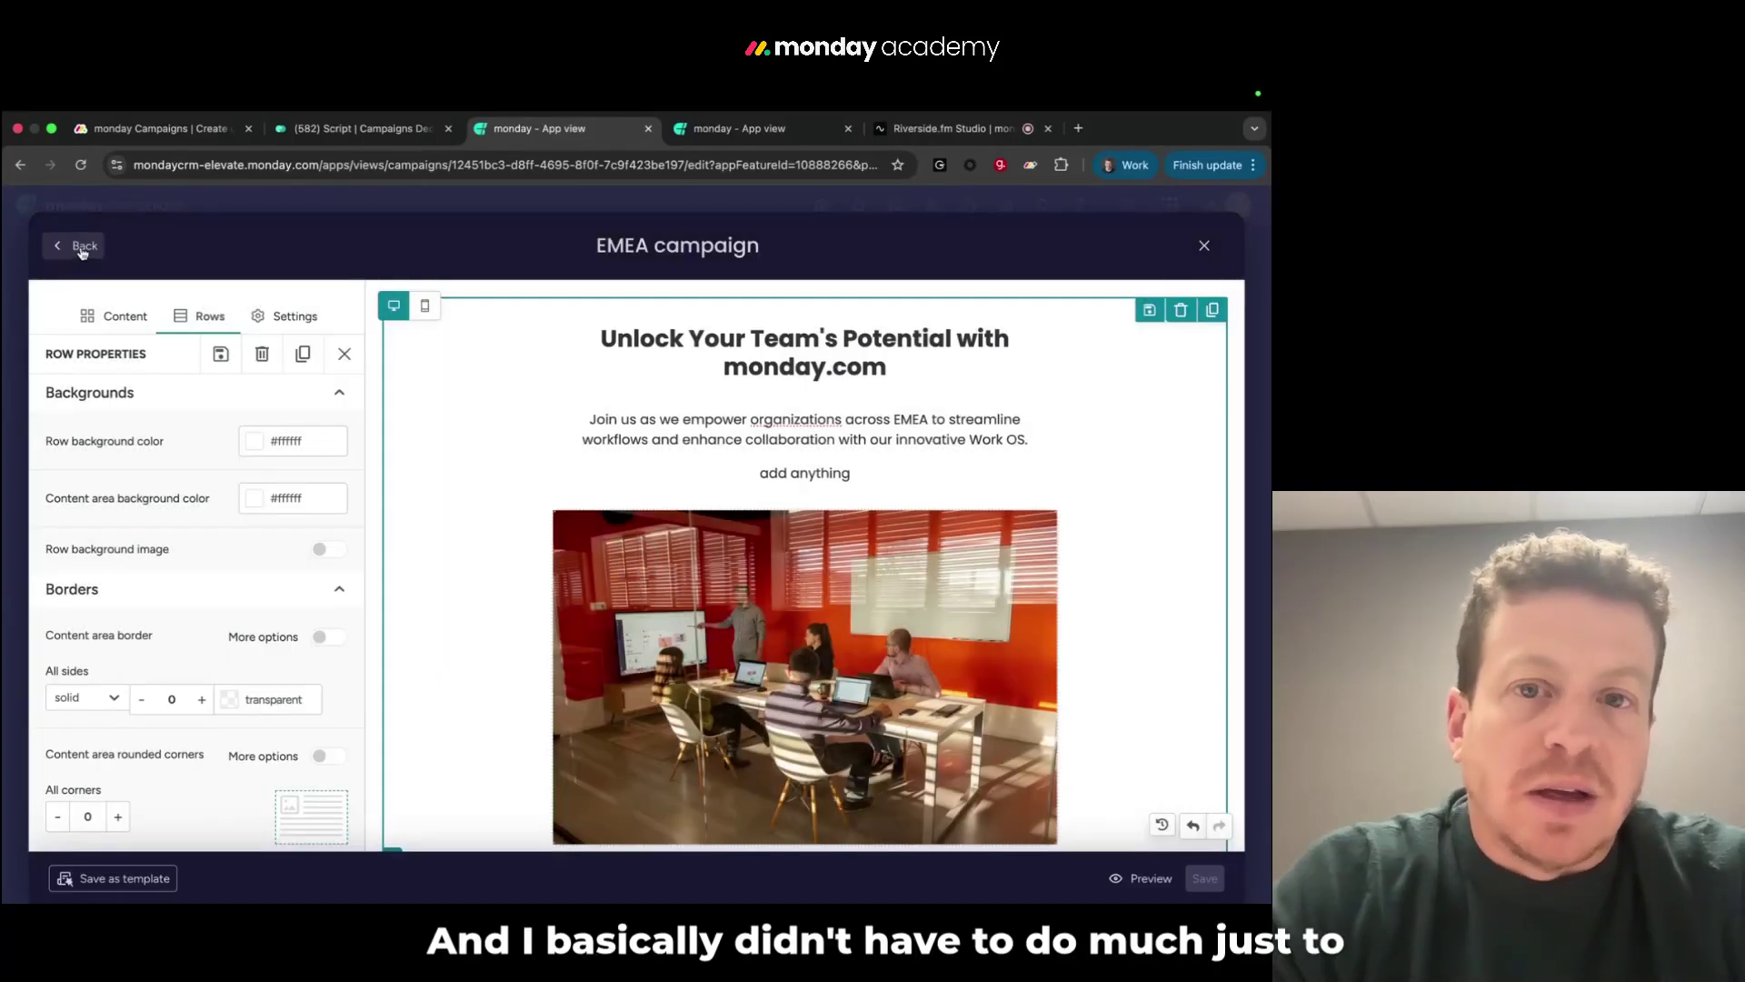
{"action": "left_click", "coordinate": [82, 247]}
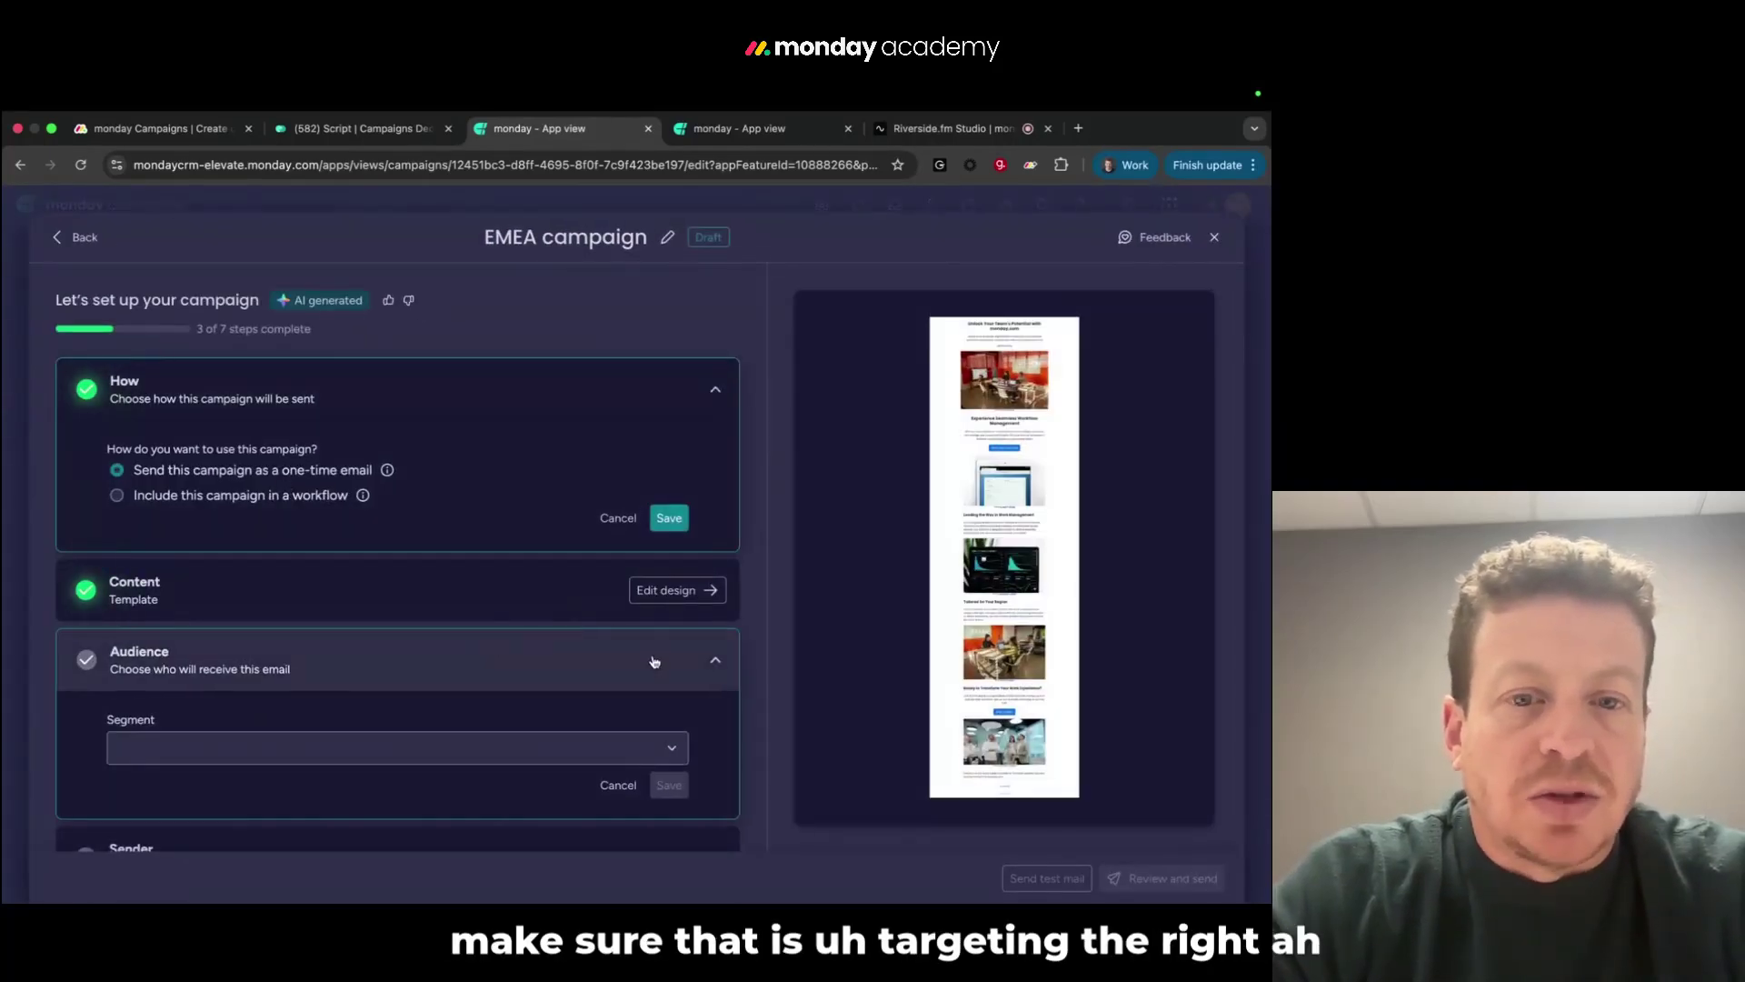
Set the campaign's audience to the EMEA segment, save it and return to the email campaigns list
{"action": "left_click", "coordinate": [407, 747]}
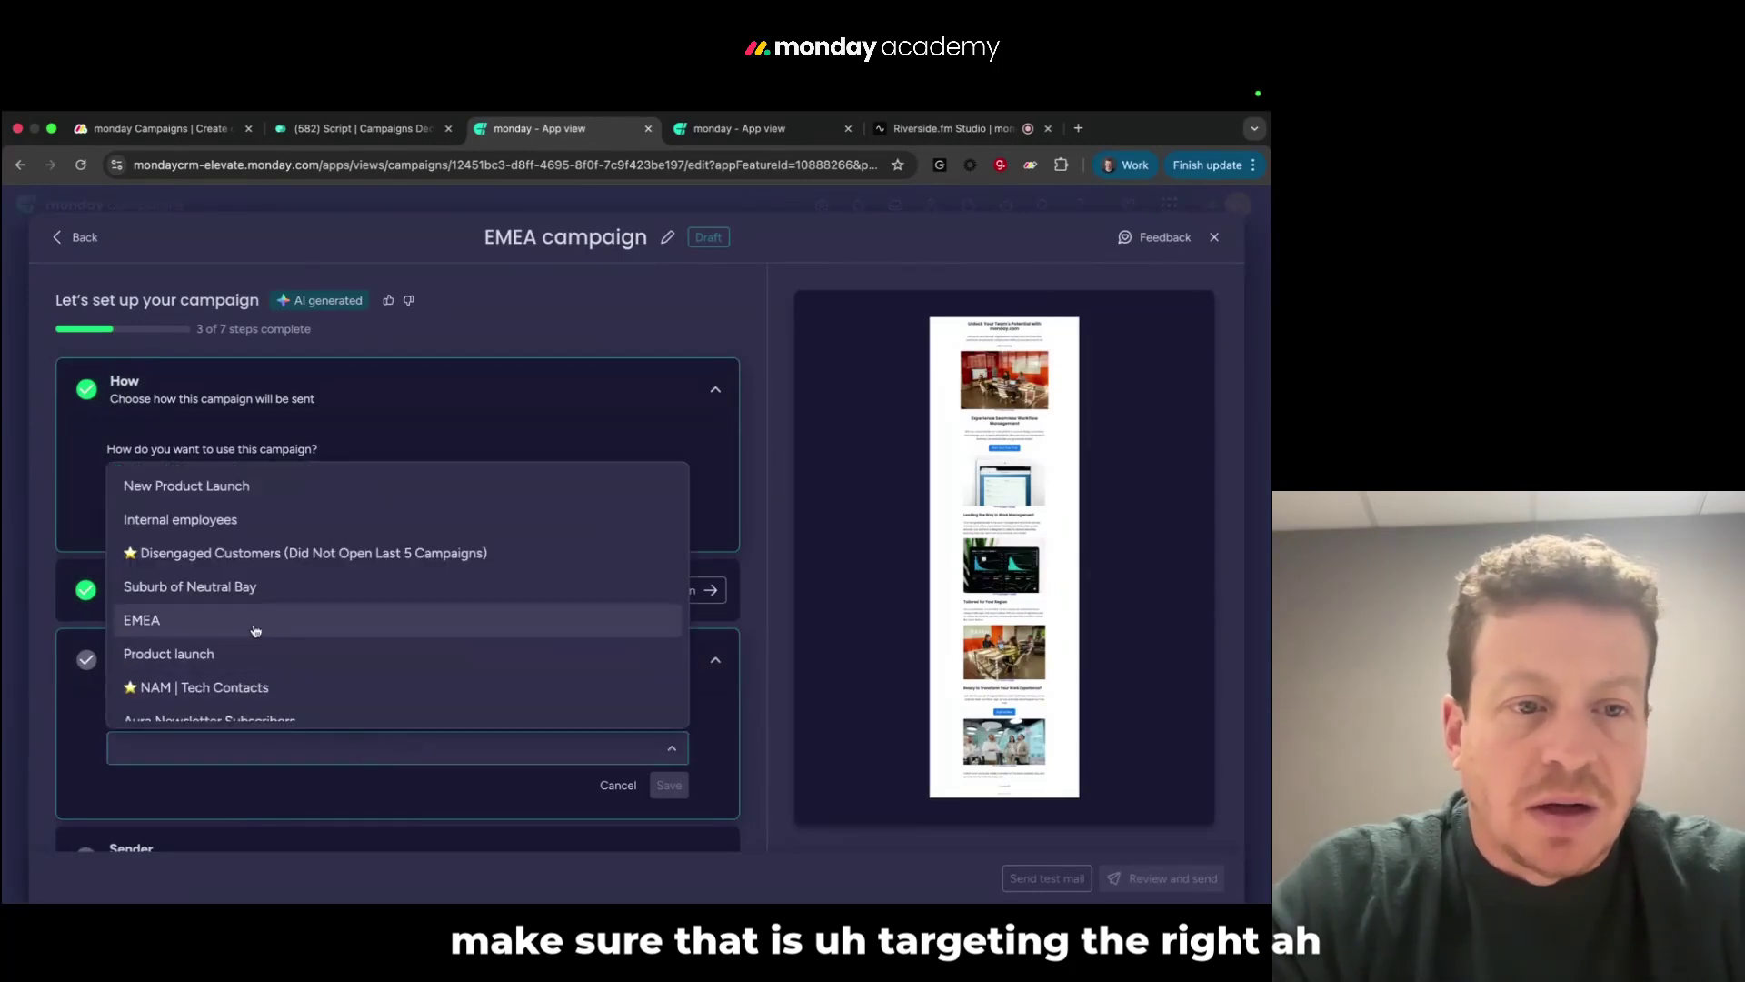
{"action": "left_click", "coordinate": [209, 627]}
{"action": "left_click", "coordinate": [666, 787]}
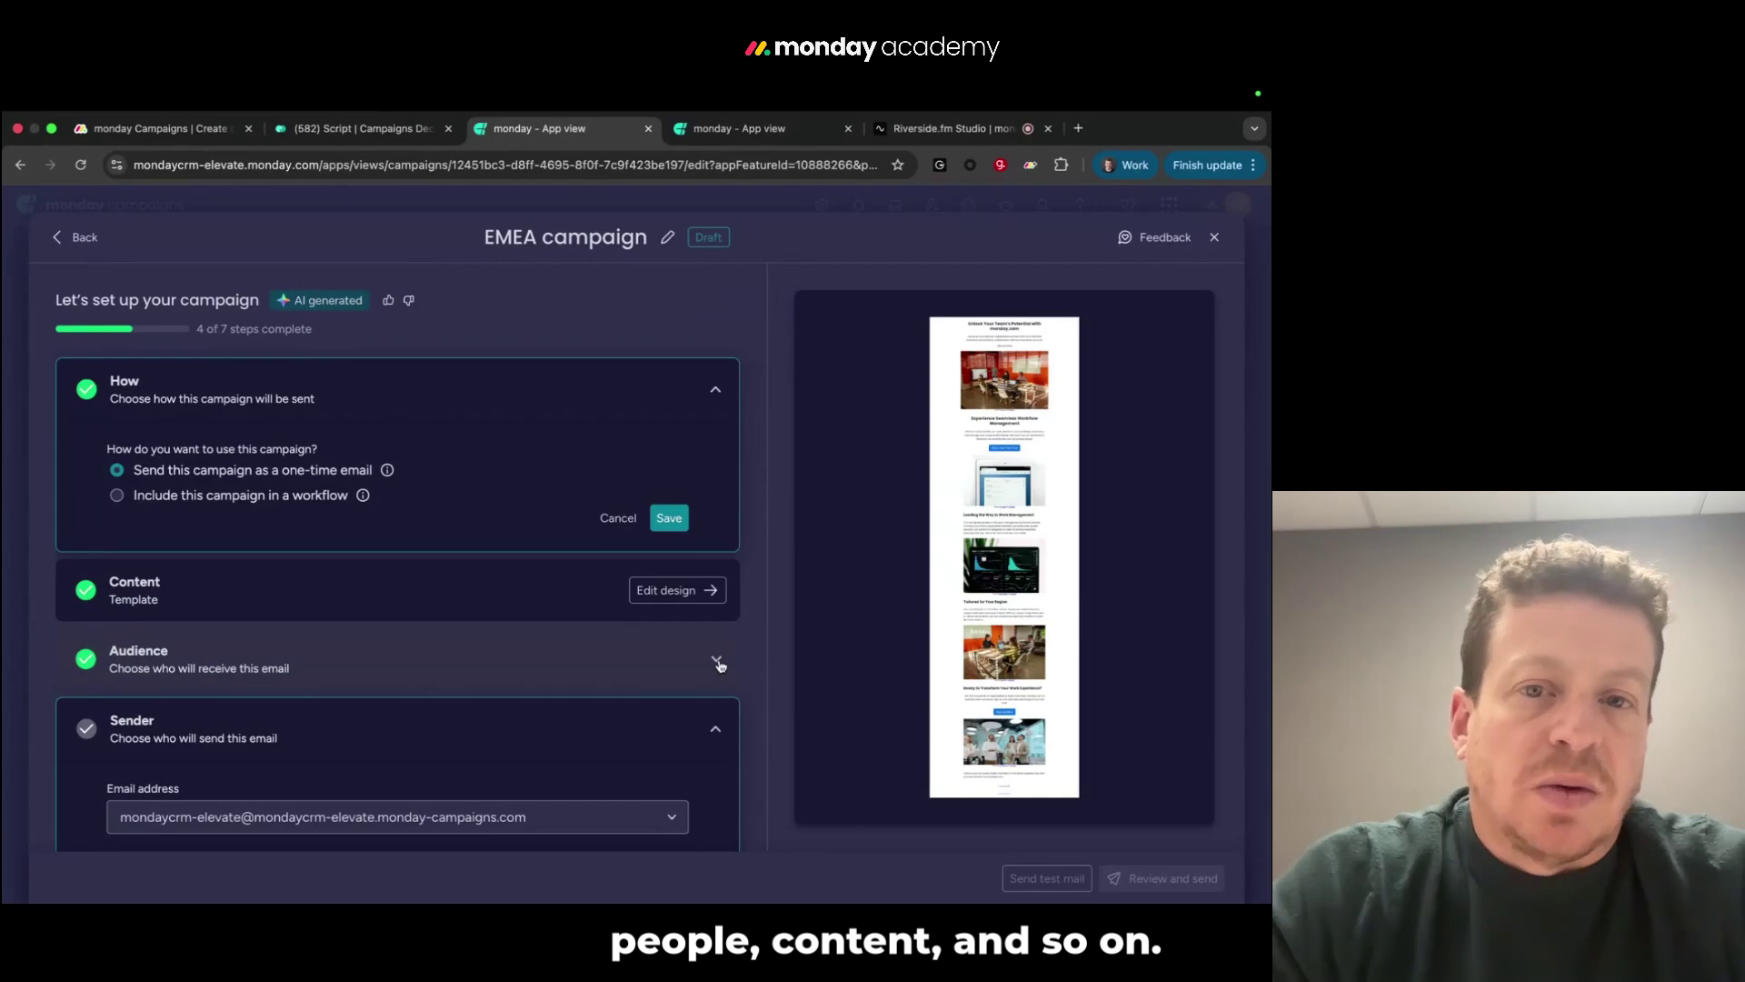
{"action": "left_click", "coordinate": [715, 388]}
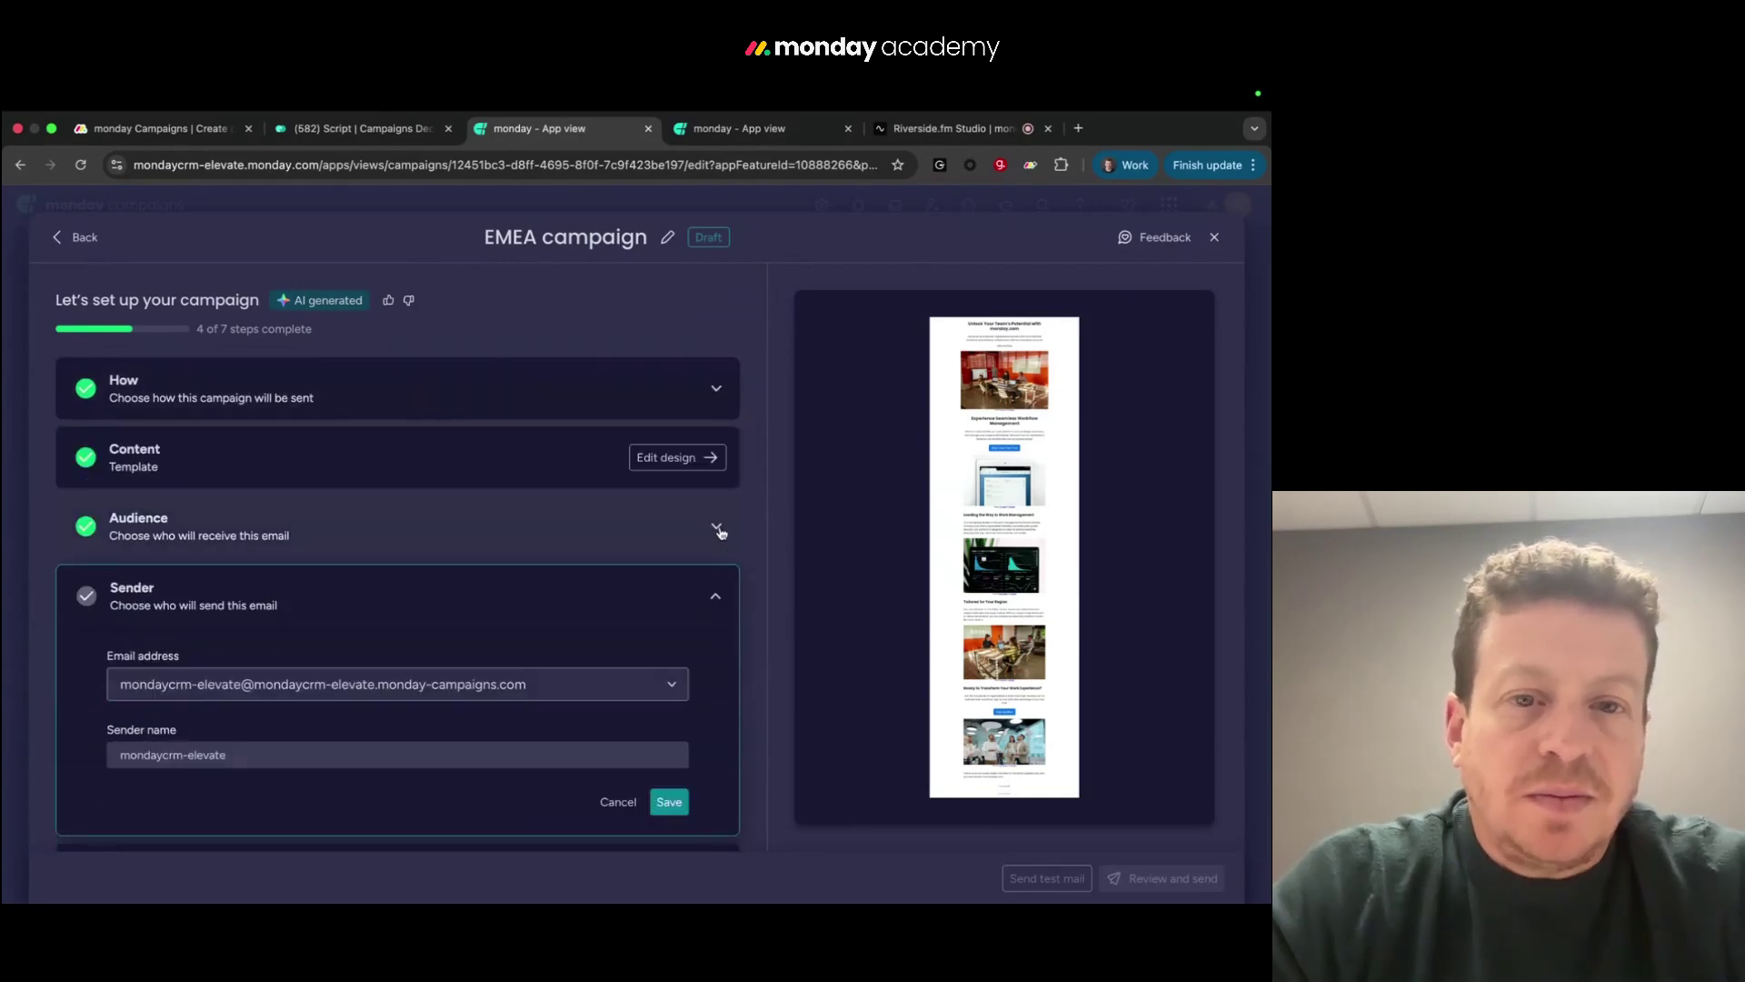
{"action": "left_click", "coordinate": [719, 531]}
{"action": "left_click", "coordinate": [54, 237]}
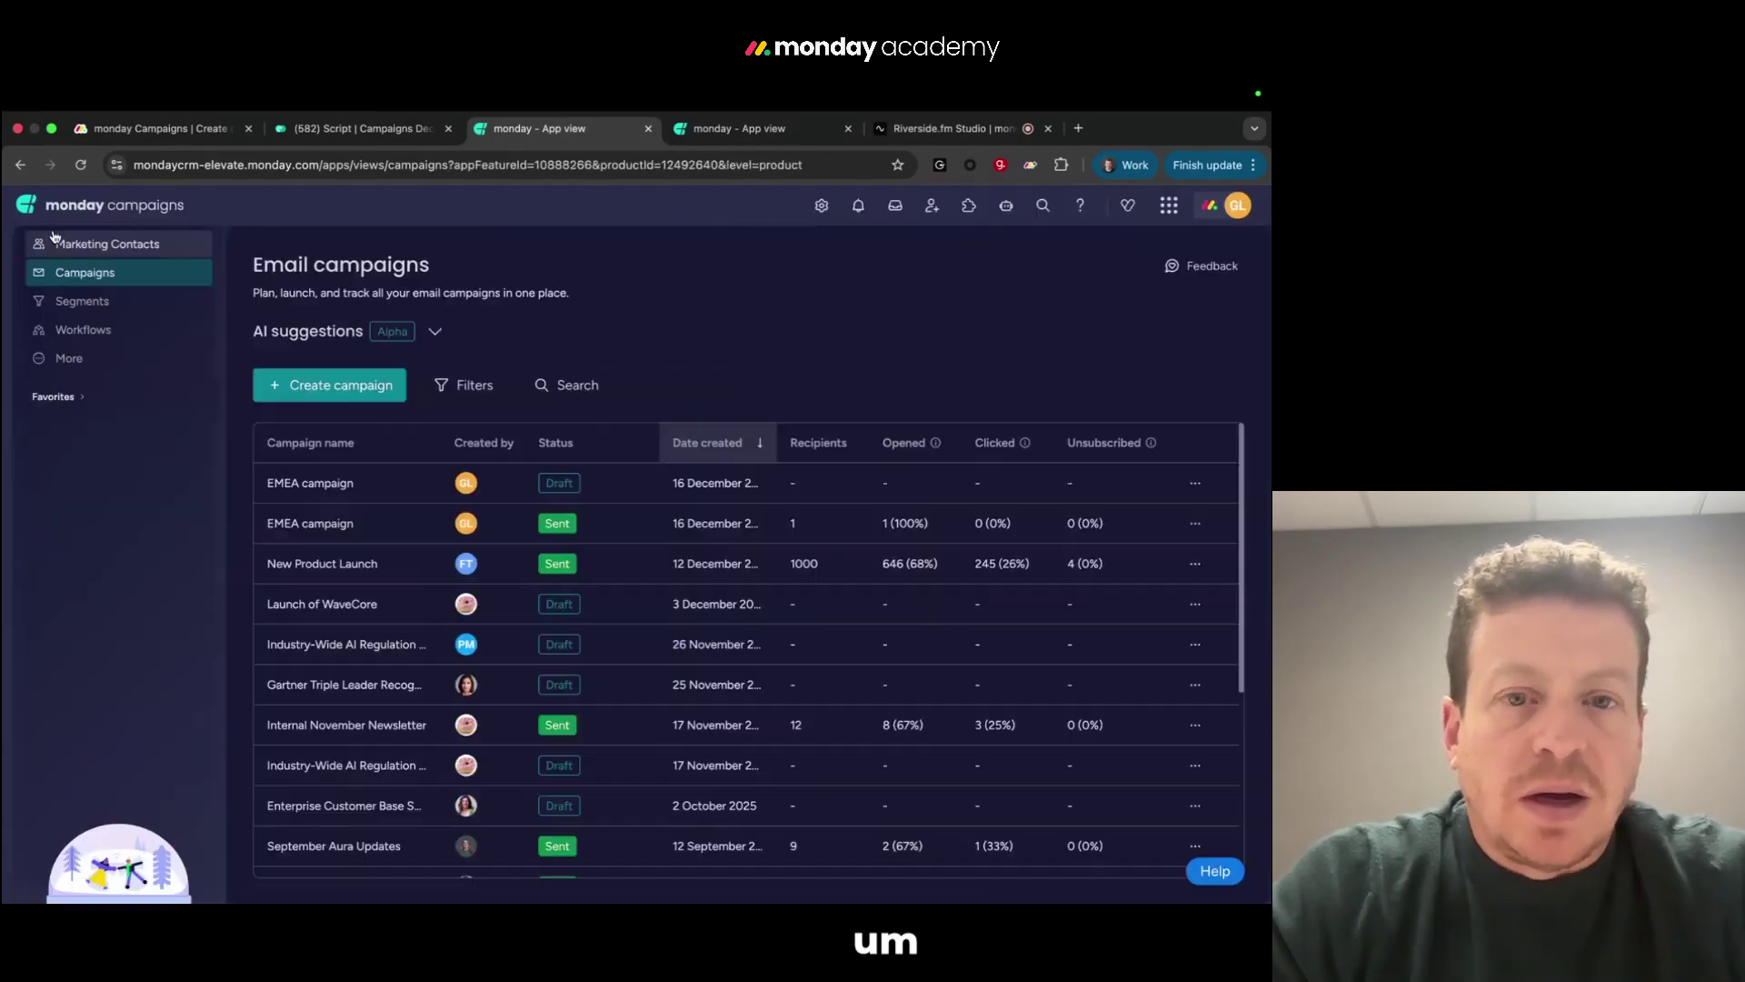
{"action": "key", "text": "F11"}
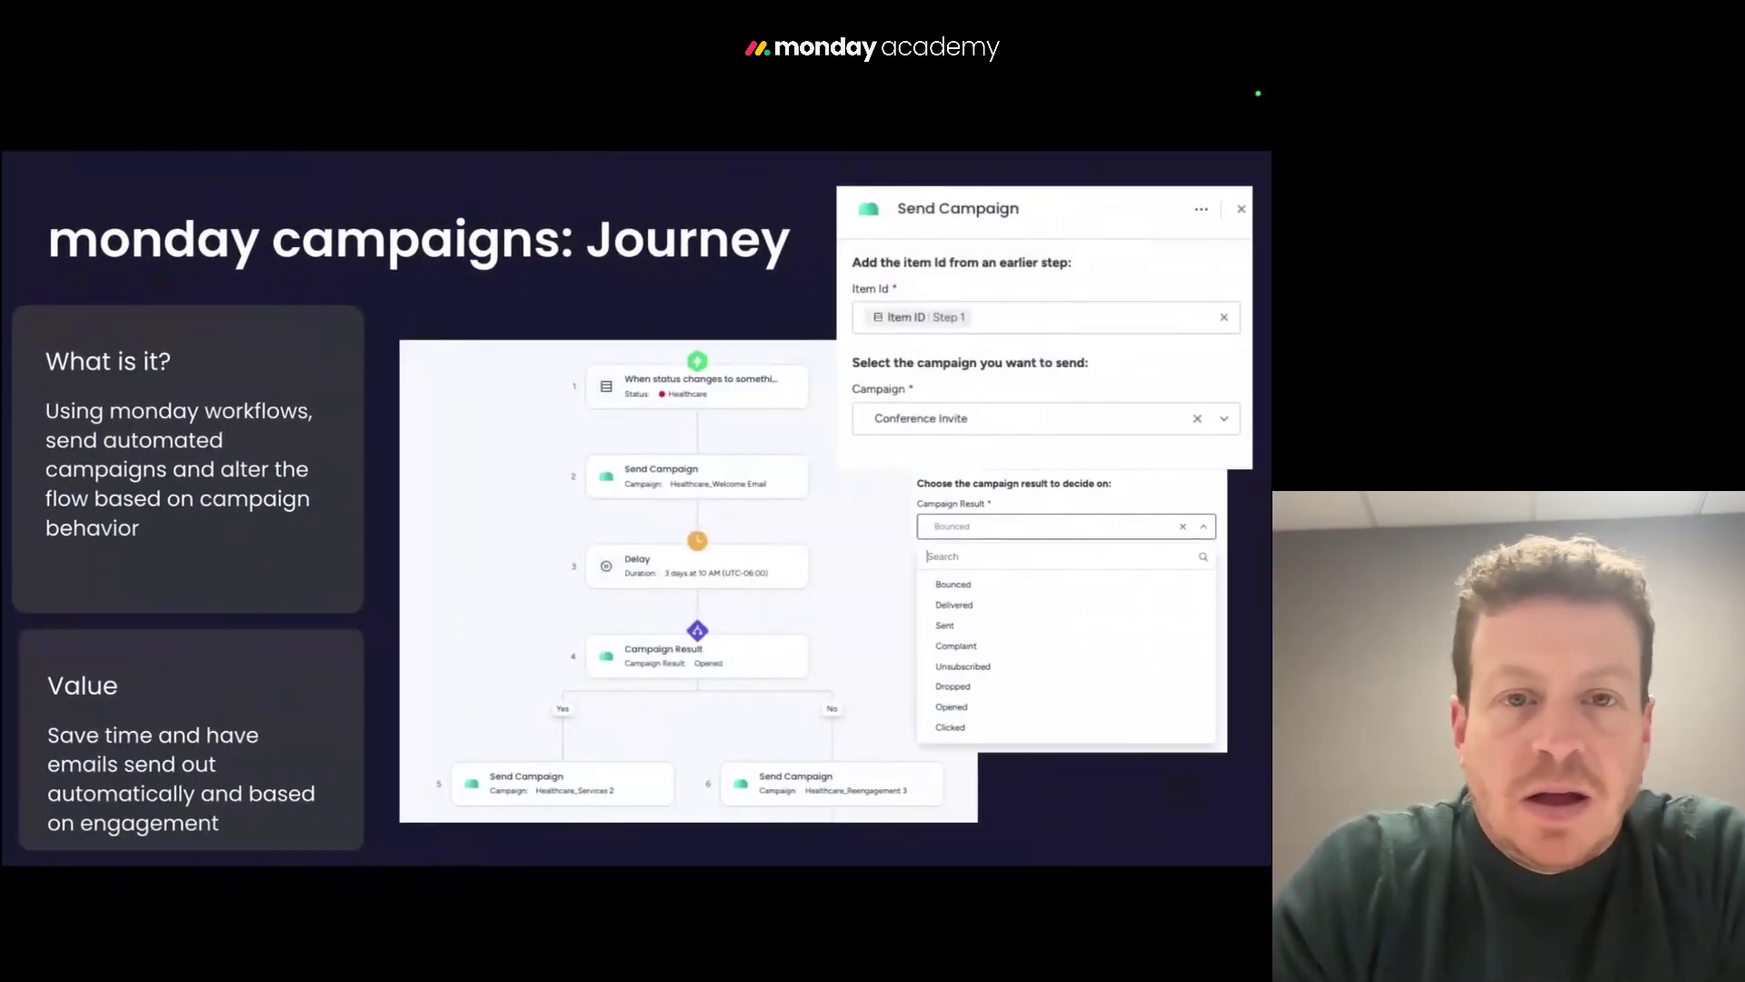
{"action": "left_click", "coordinate": [752, 522]}
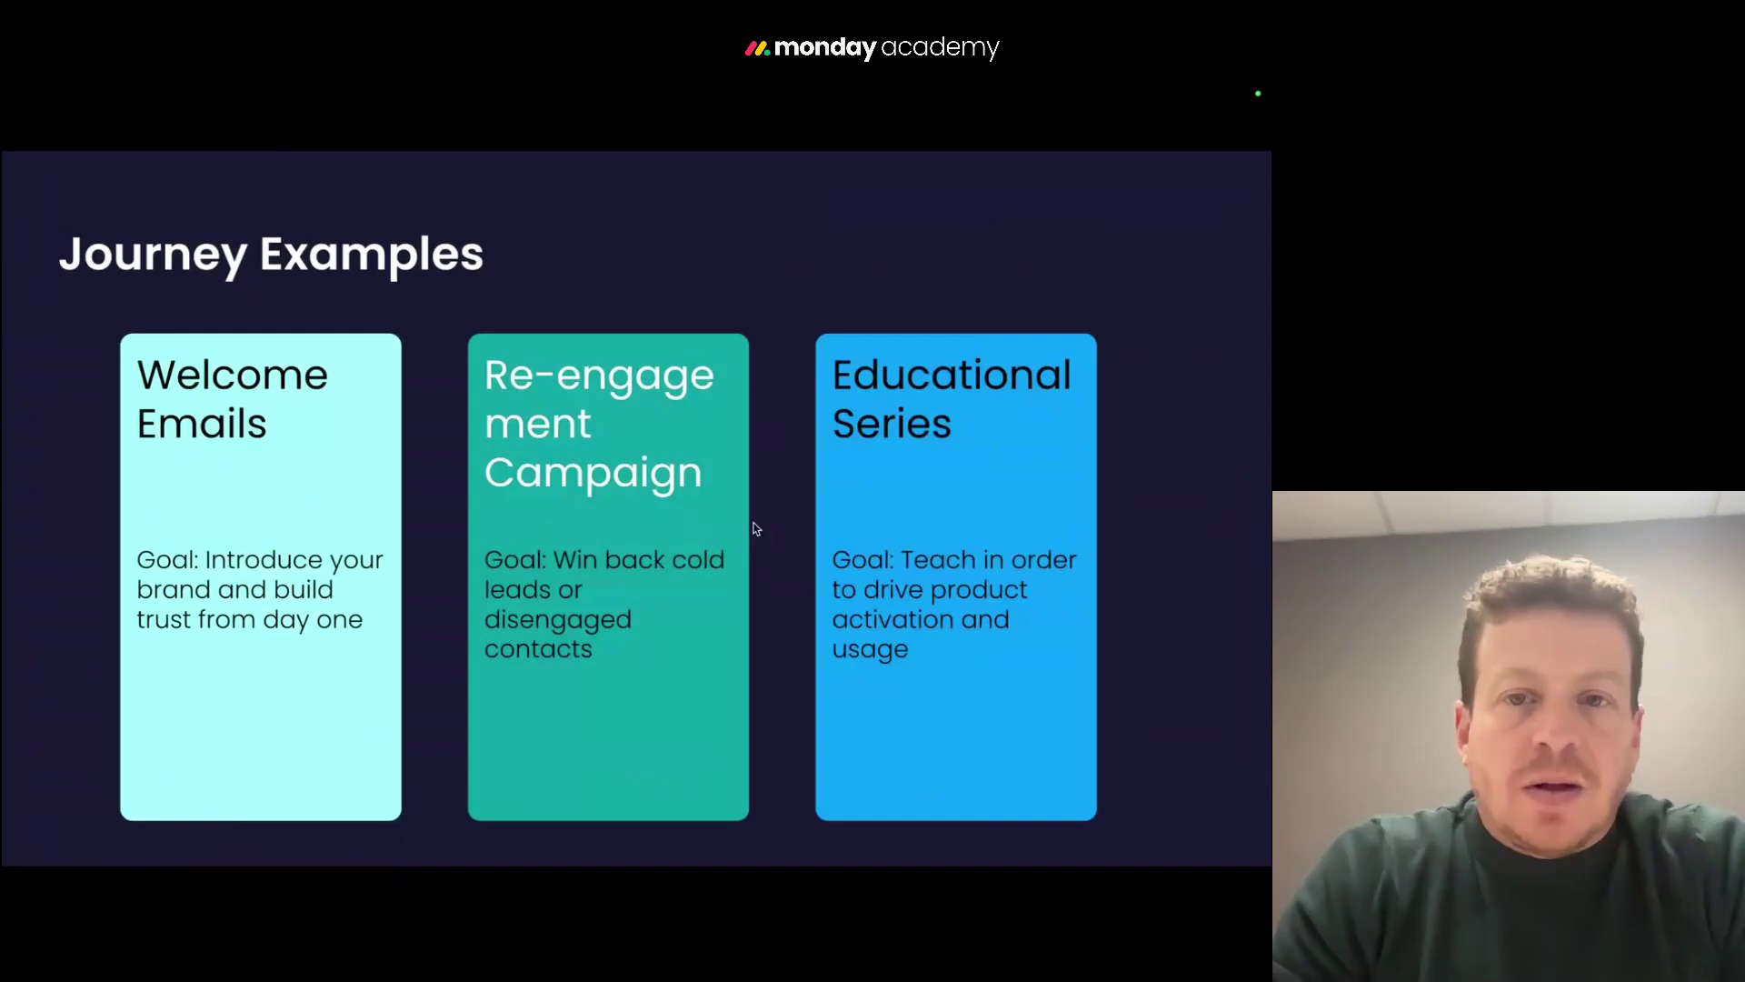